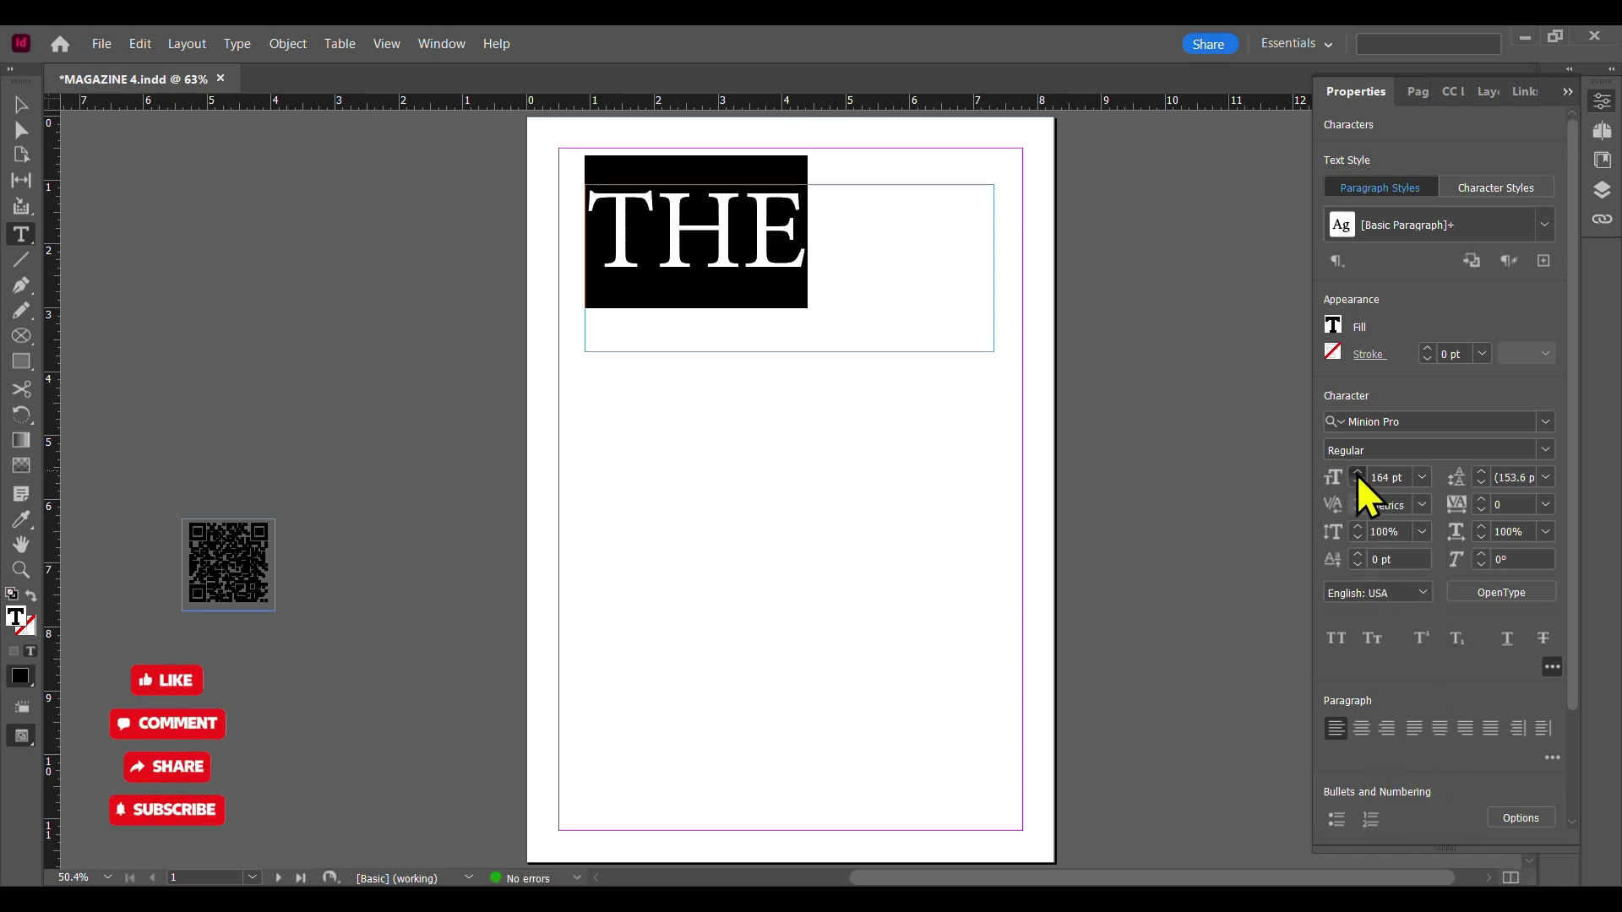
# - Format the word THE in Arial at 200 pt with a 2 pt stroke
pyautogui.click(1357, 474)
pyautogui.click(1357, 481)
pyautogui.click(1356, 481)
pyautogui.click(1356, 481)
pyautogui.click(1545, 422)
pyautogui.click(1428, 839)
pyautogui.click(1482, 354)
pyautogui.click(1477, 485)
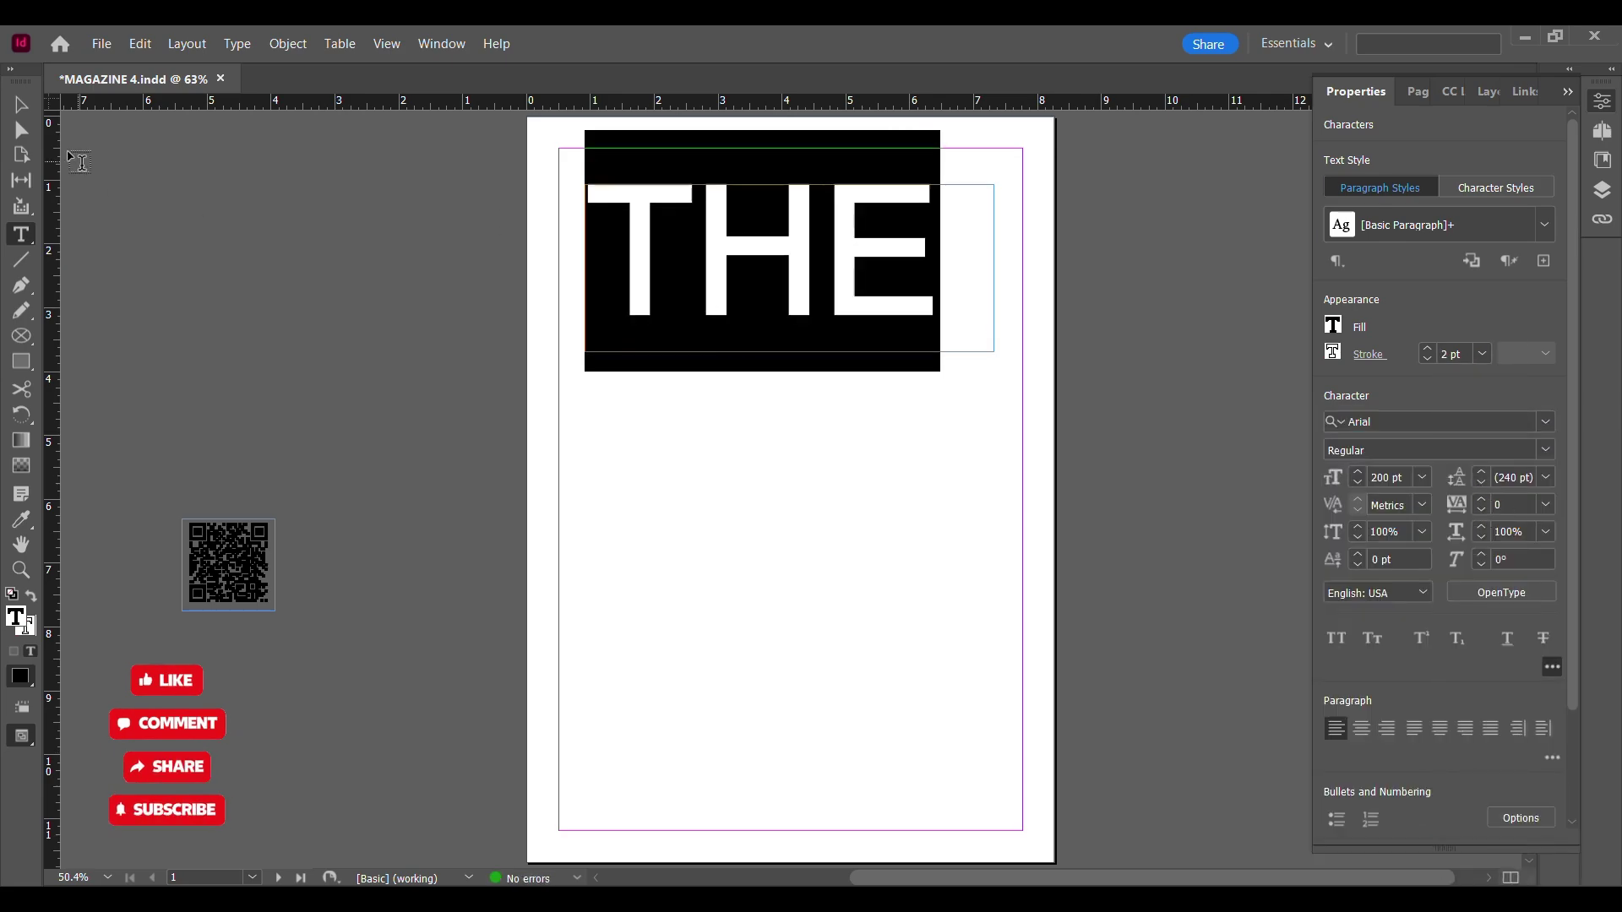
# - Add a text frame below THE within the page margins and enter the word LISTED
pyautogui.click(21, 105)
pyautogui.press('t')
pyautogui.moveTo(604, 372); pyautogui.dragTo(994, 511)
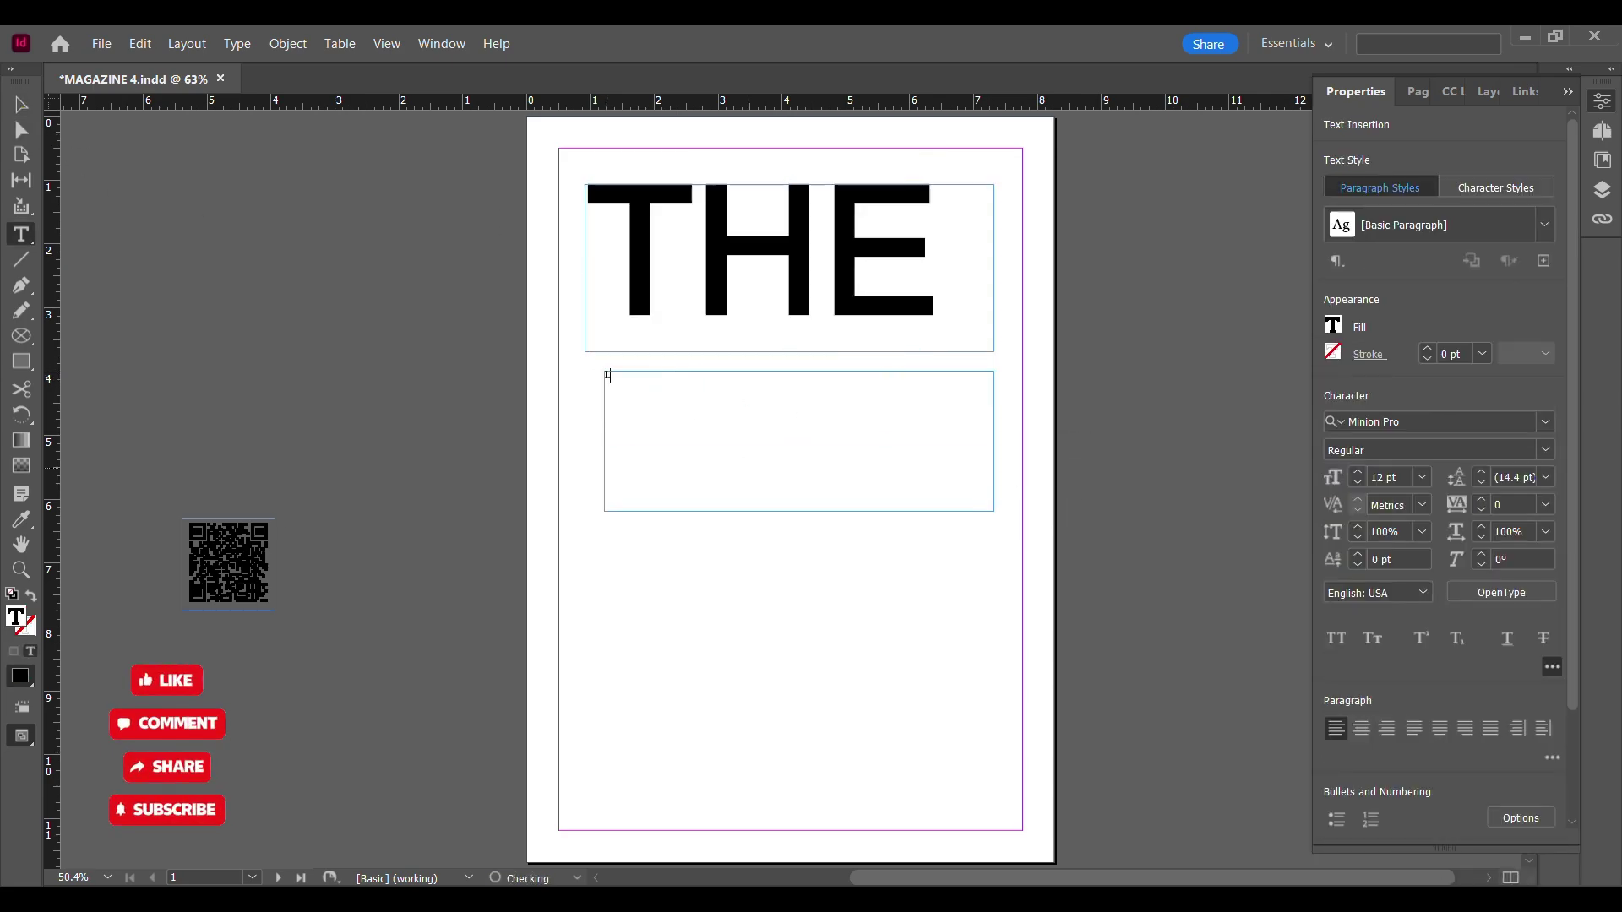
# - Format the word LISTED in Arial at 125 pt with a 2 pt stroke
pyautogui.hotkey('ctrl', 'a')
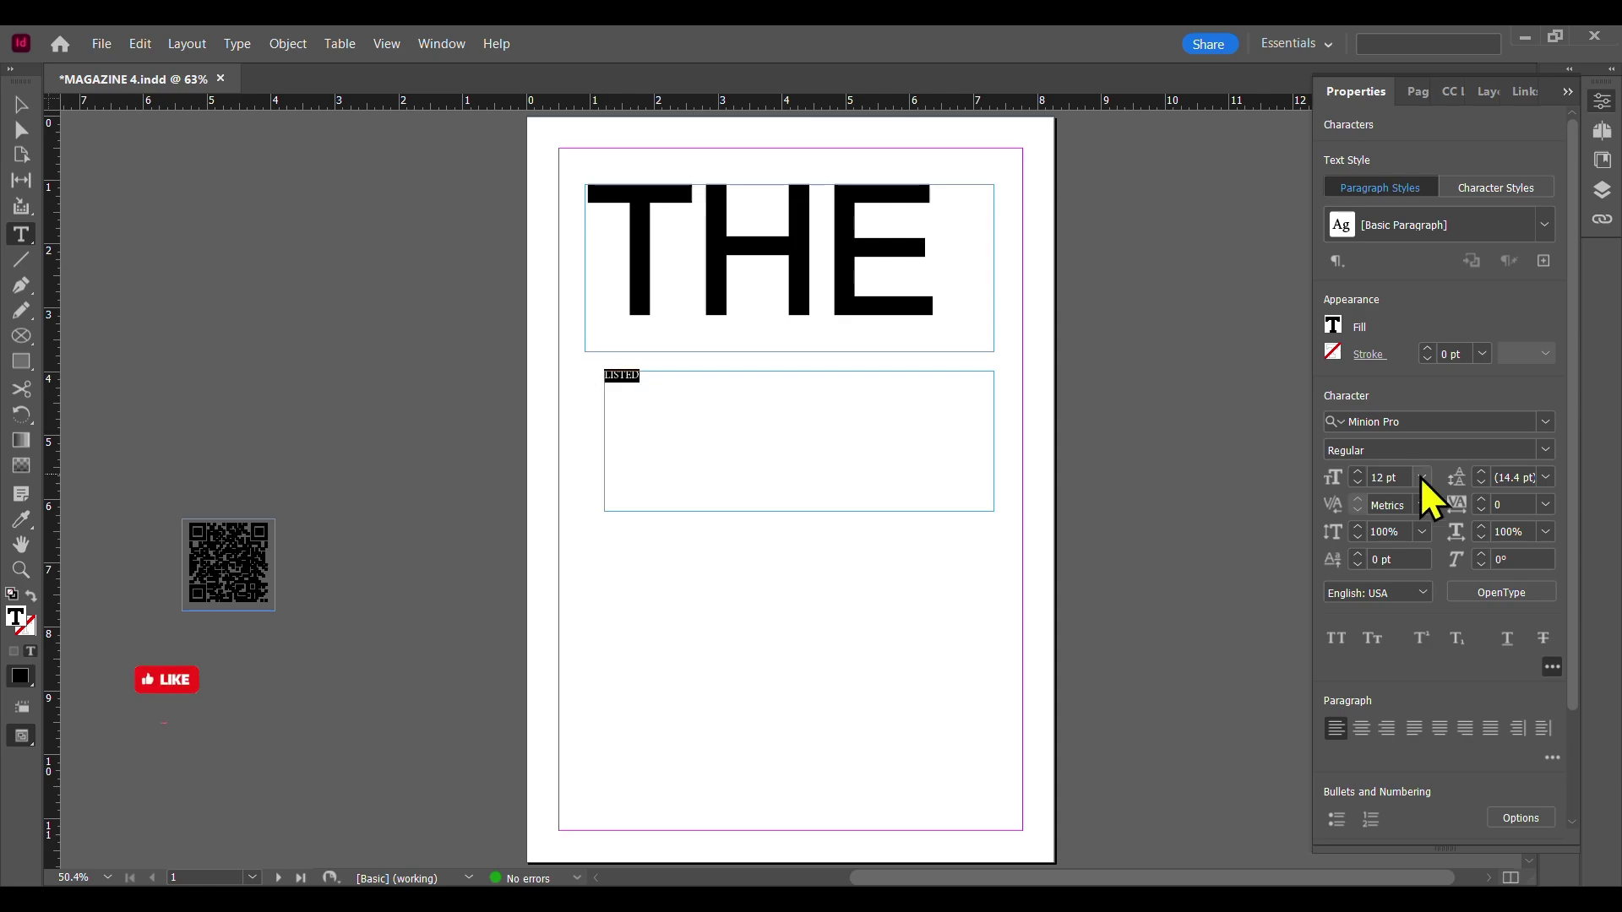
pyautogui.click(1422, 477)
pyautogui.click(1380, 565)
pyautogui.click(1546, 422)
pyautogui.scroll(-3, 1445, 706)
pyautogui.scroll(-3, 1434, 686)
pyautogui.click(1405, 779)
pyautogui.click(1481, 354)
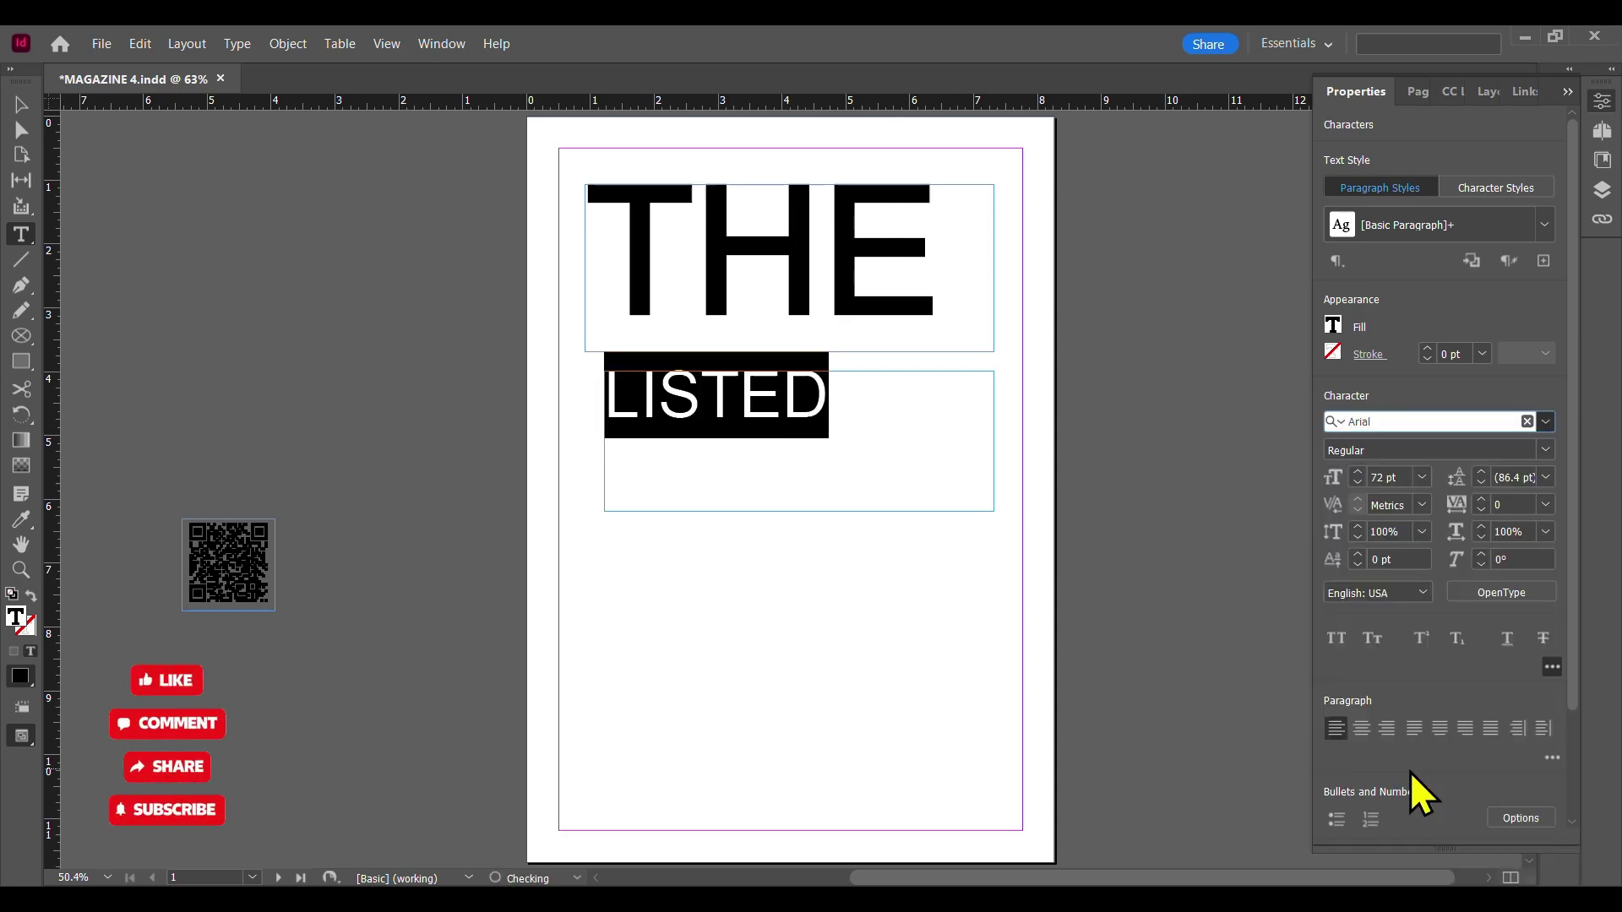
pyautogui.click(1478, 486)
pyautogui.moveTo(1355, 473); pyautogui.dragTo(1356, 473)
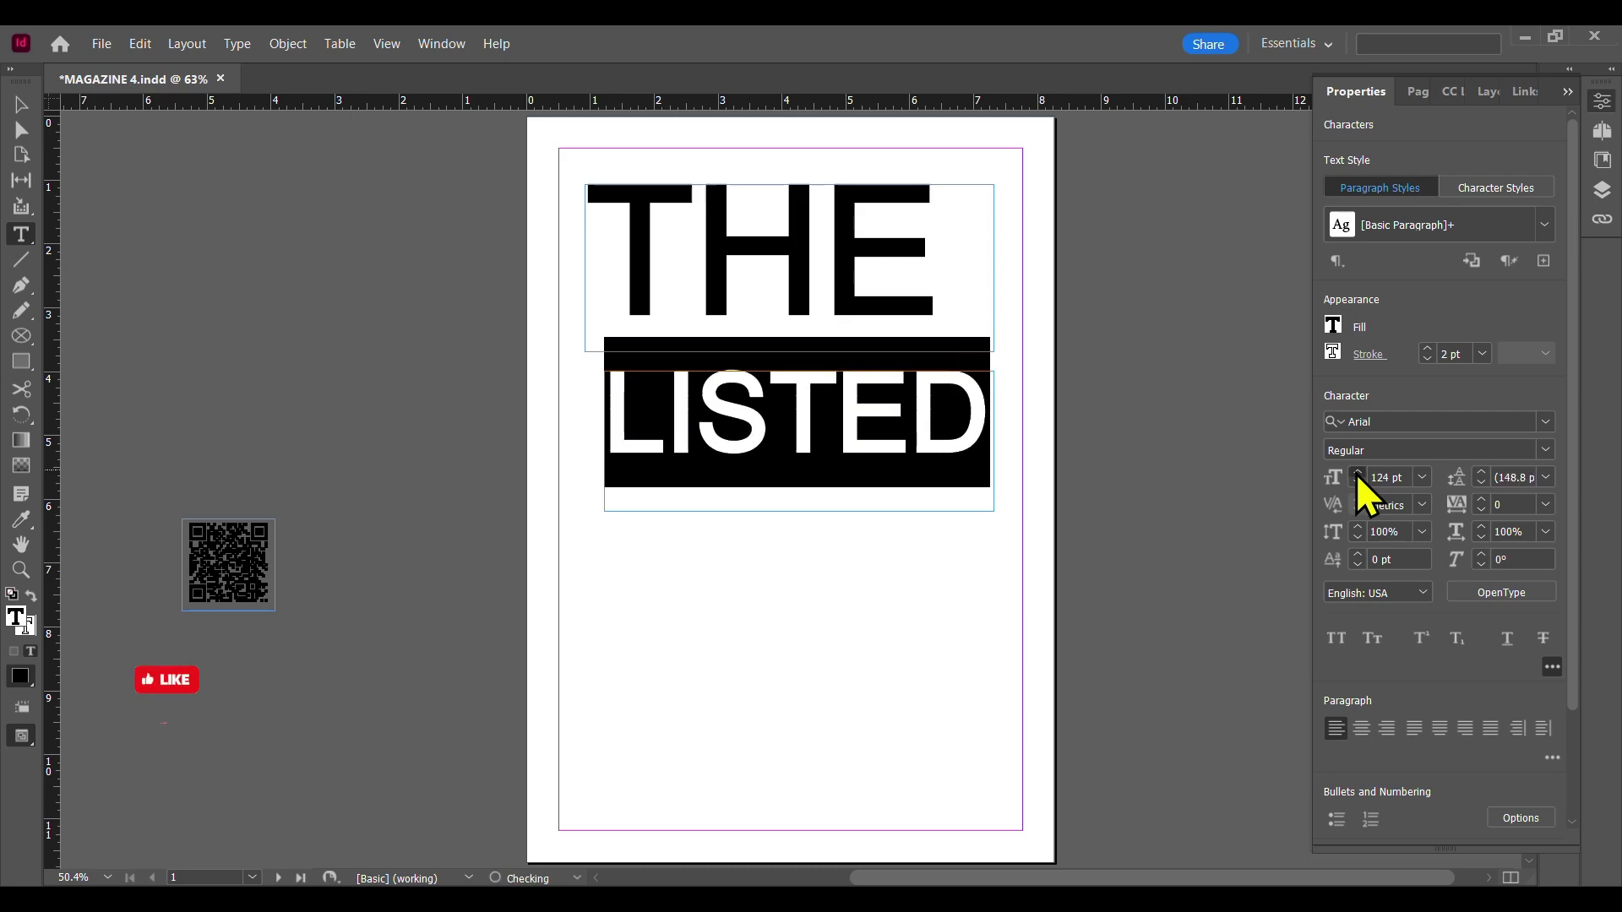
# - Add a text frame below LISTED reading NUMBER and format it in Arial at 99 pt with a 2 pt stroke
pyautogui.moveTo(613, 526); pyautogui.dragTo(994, 608)
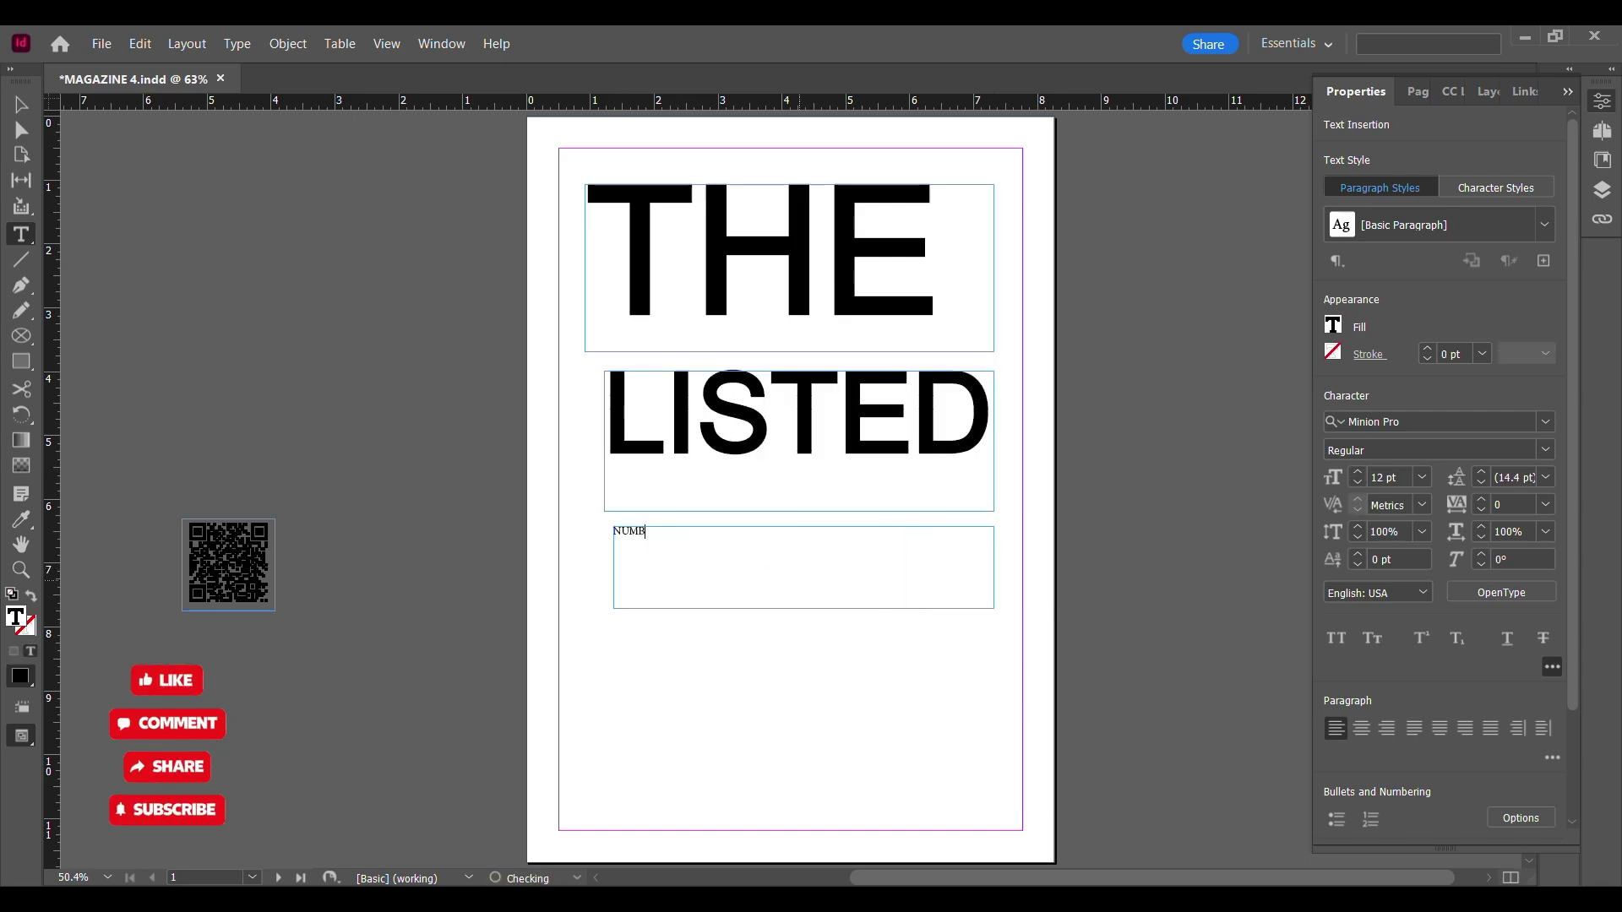
pyautogui.write('NUMBER')
pyautogui.hotkey('ctrl', 'a')
pyautogui.click(1422, 477)
pyautogui.click(1411, 805)
pyautogui.moveTo(1356, 473); pyautogui.dragTo(1356, 474)
pyautogui.click(1546, 421)
pyautogui.click(1432, 836)
pyautogui.click(1482, 353)
pyautogui.click(1462, 493)
pyautogui.click(1357, 482)
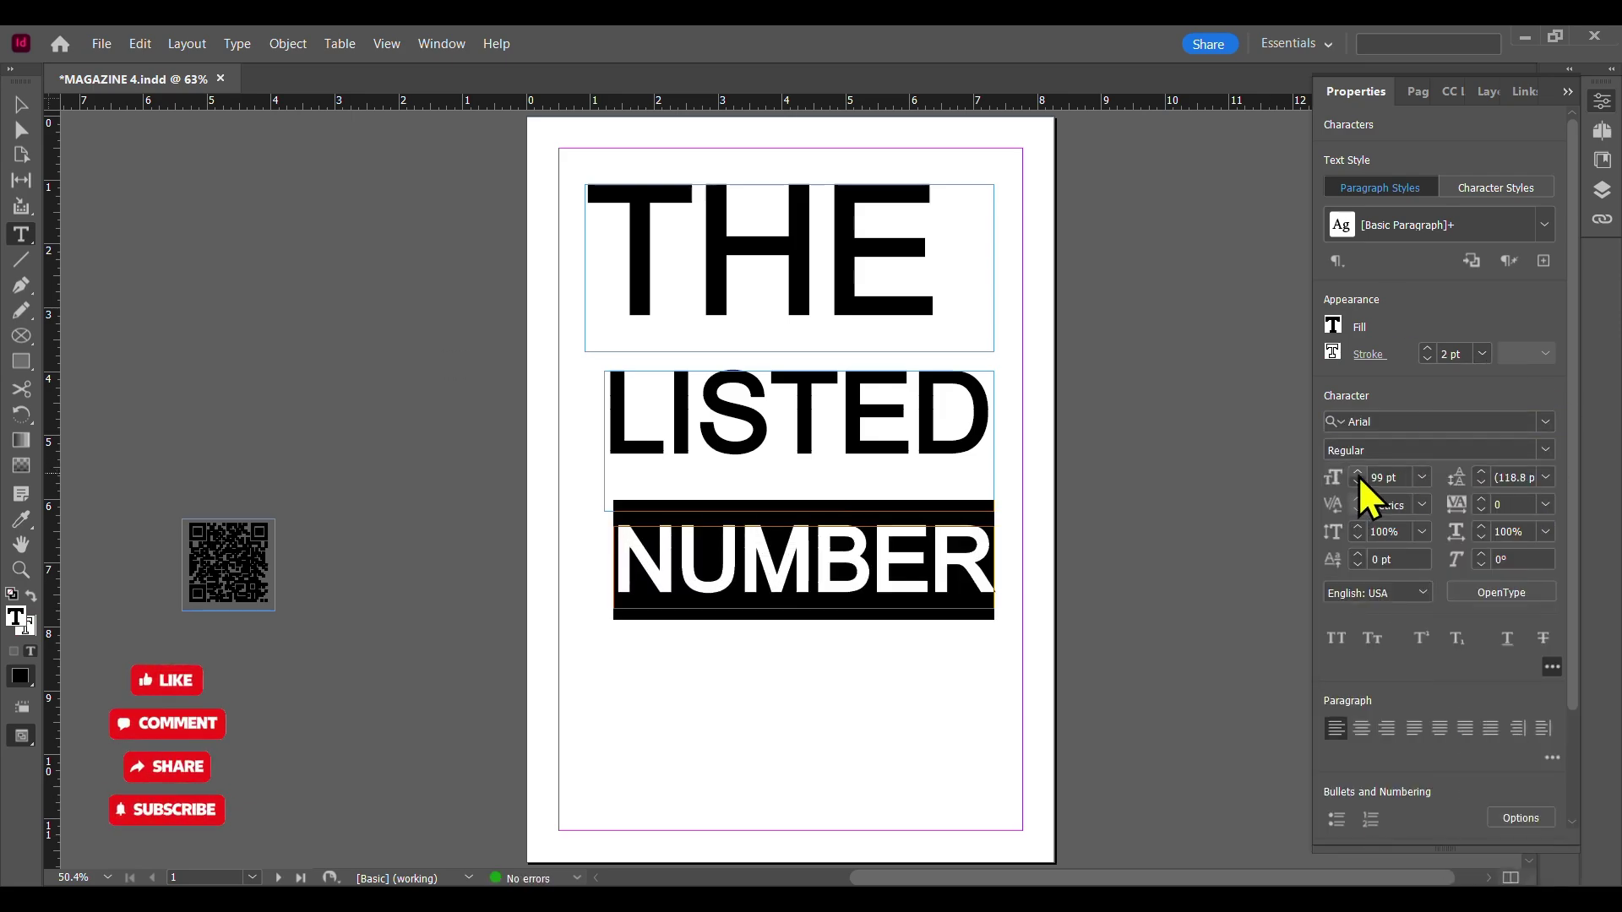
# - Shrink the text frames of LISTED and THE so they fit closely around their words
pyautogui.press('Escape')
pyautogui.click(813, 478)
pyautogui.moveTo(799, 511); pyautogui.dragTo(800, 463)
pyautogui.click(792, 328)
pyautogui.moveTo(789, 351); pyautogui.dragTo(789, 327)
pyautogui.moveTo(996, 252); pyautogui.dragTo(944, 253)
# - Align the THE, LISTED and NUMBER frames by their horizontal centers and distribute them evenly by their vertical centers
pyautogui.keyDown('shift'); pyautogui.click(804, 418); pyautogui.keyUp('shift')
pyautogui.keyDown('shift'); pyautogui.click(813, 579); pyautogui.keyUp('shift')
pyautogui.moveTo(1572, 467); pyautogui.dragTo(1573, 679)
pyautogui.click(1408, 675)
pyautogui.click(1374, 732)
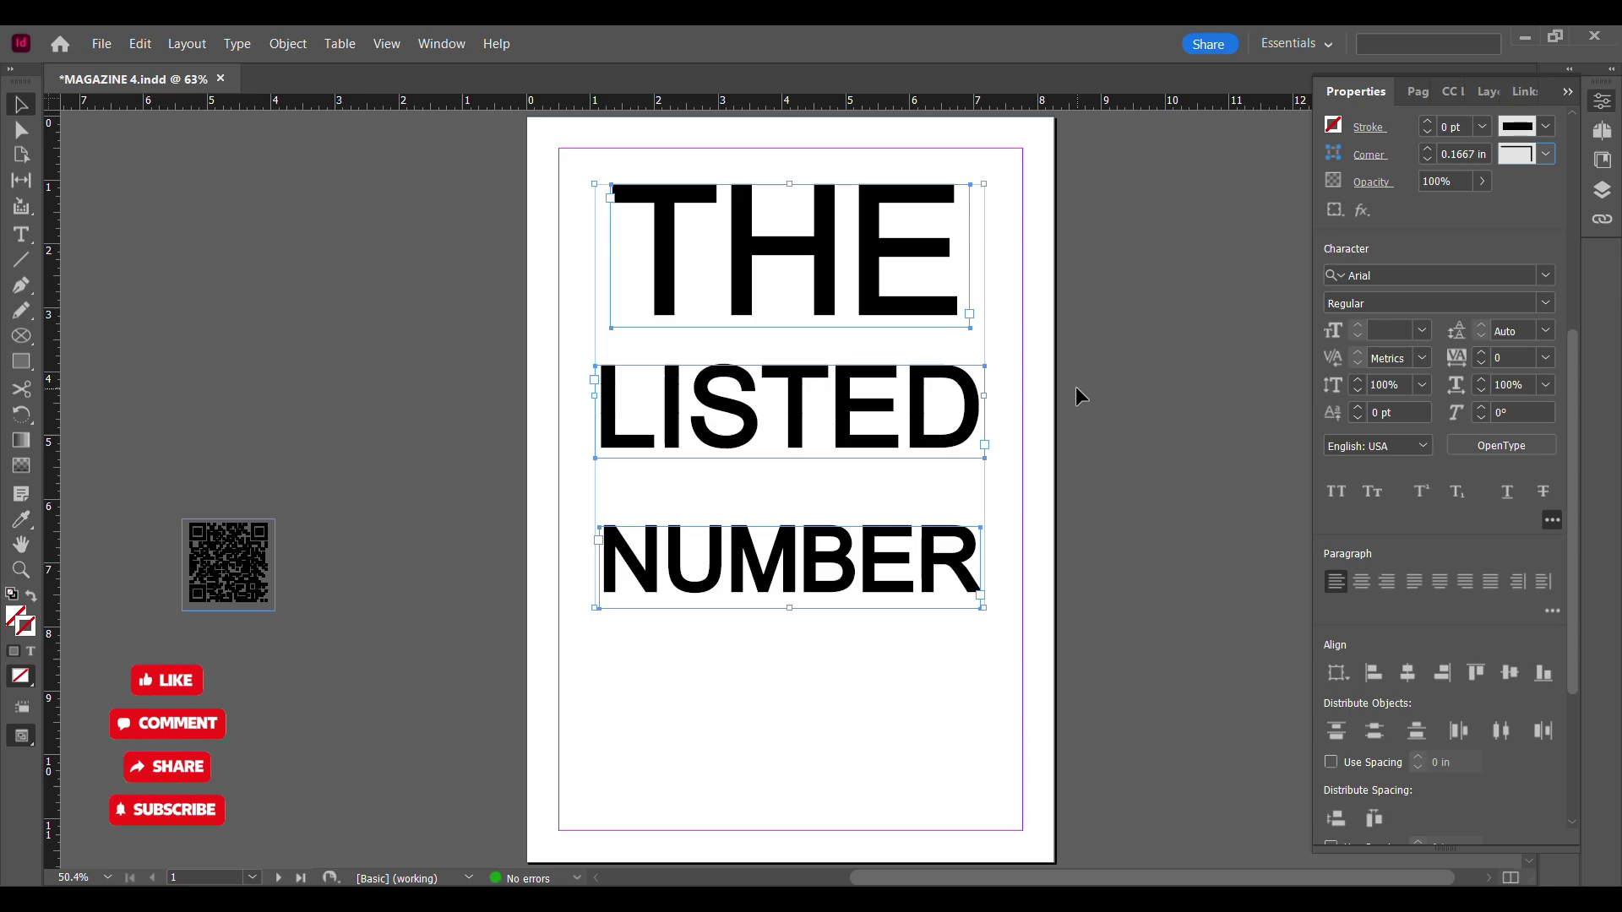
pyautogui.click(1199, 419)
# - Place the globe image szsddwf.jpg as a full-page background beneath the three title words, cropped at the page's left edge
pyautogui.scroll(-1, 992, 654)
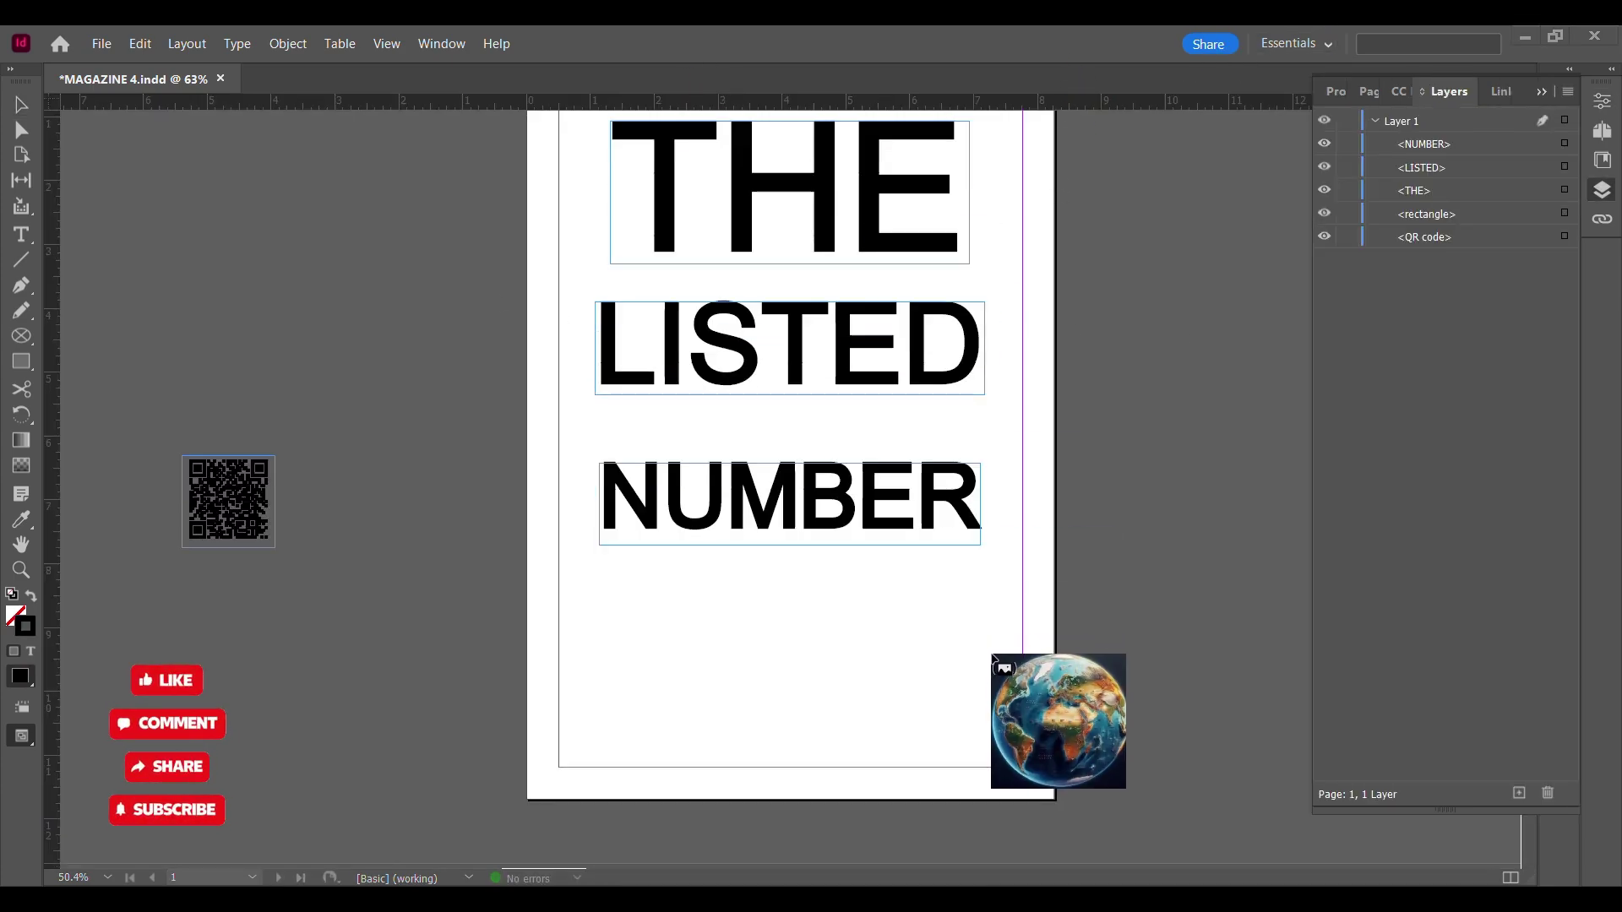
pyautogui.moveTo(1055, 799); pyautogui.dragTo(307, 160)
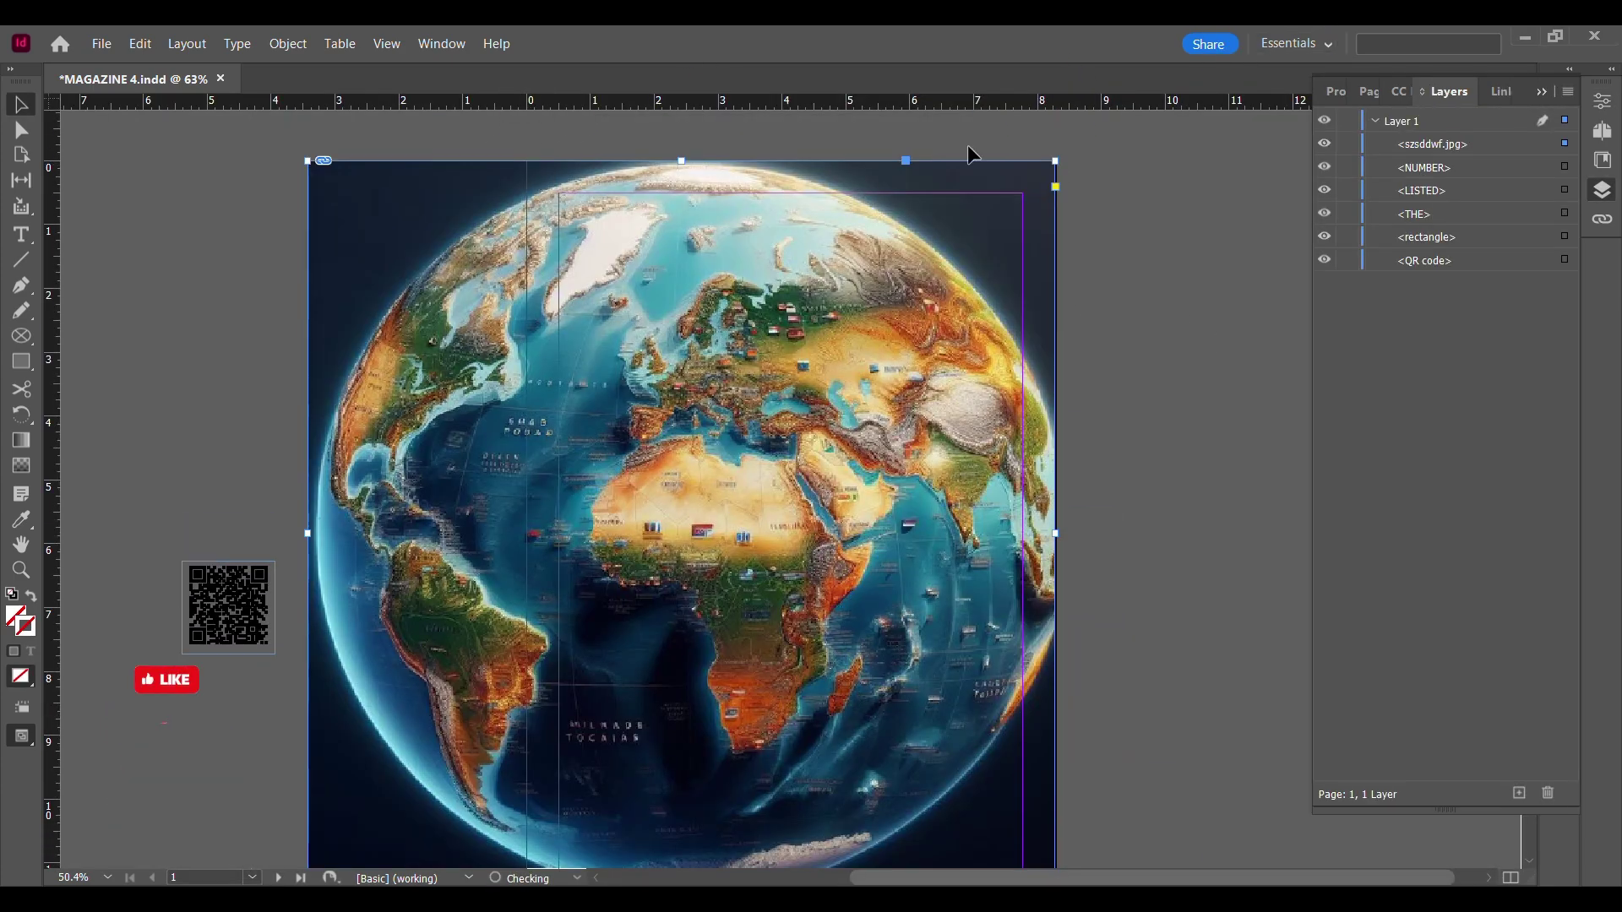
pyautogui.moveTo(1462, 206); pyautogui.dragTo(1462, 223)
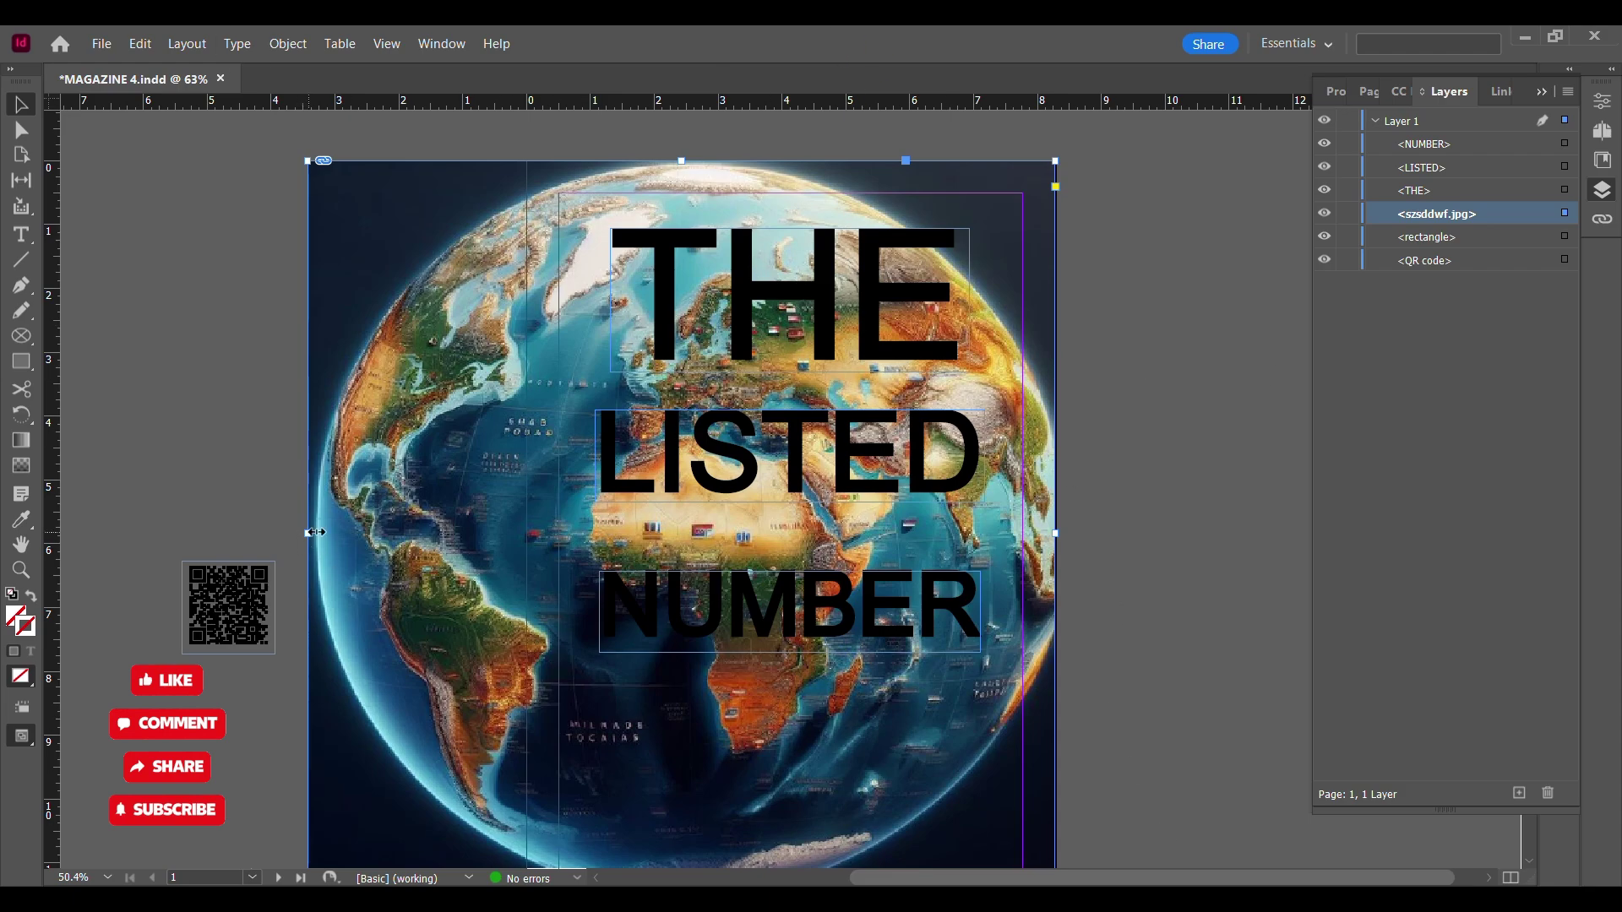
pyautogui.moveTo(521, 532); pyautogui.dragTo(528, 532)
pyautogui.click(823, 319)
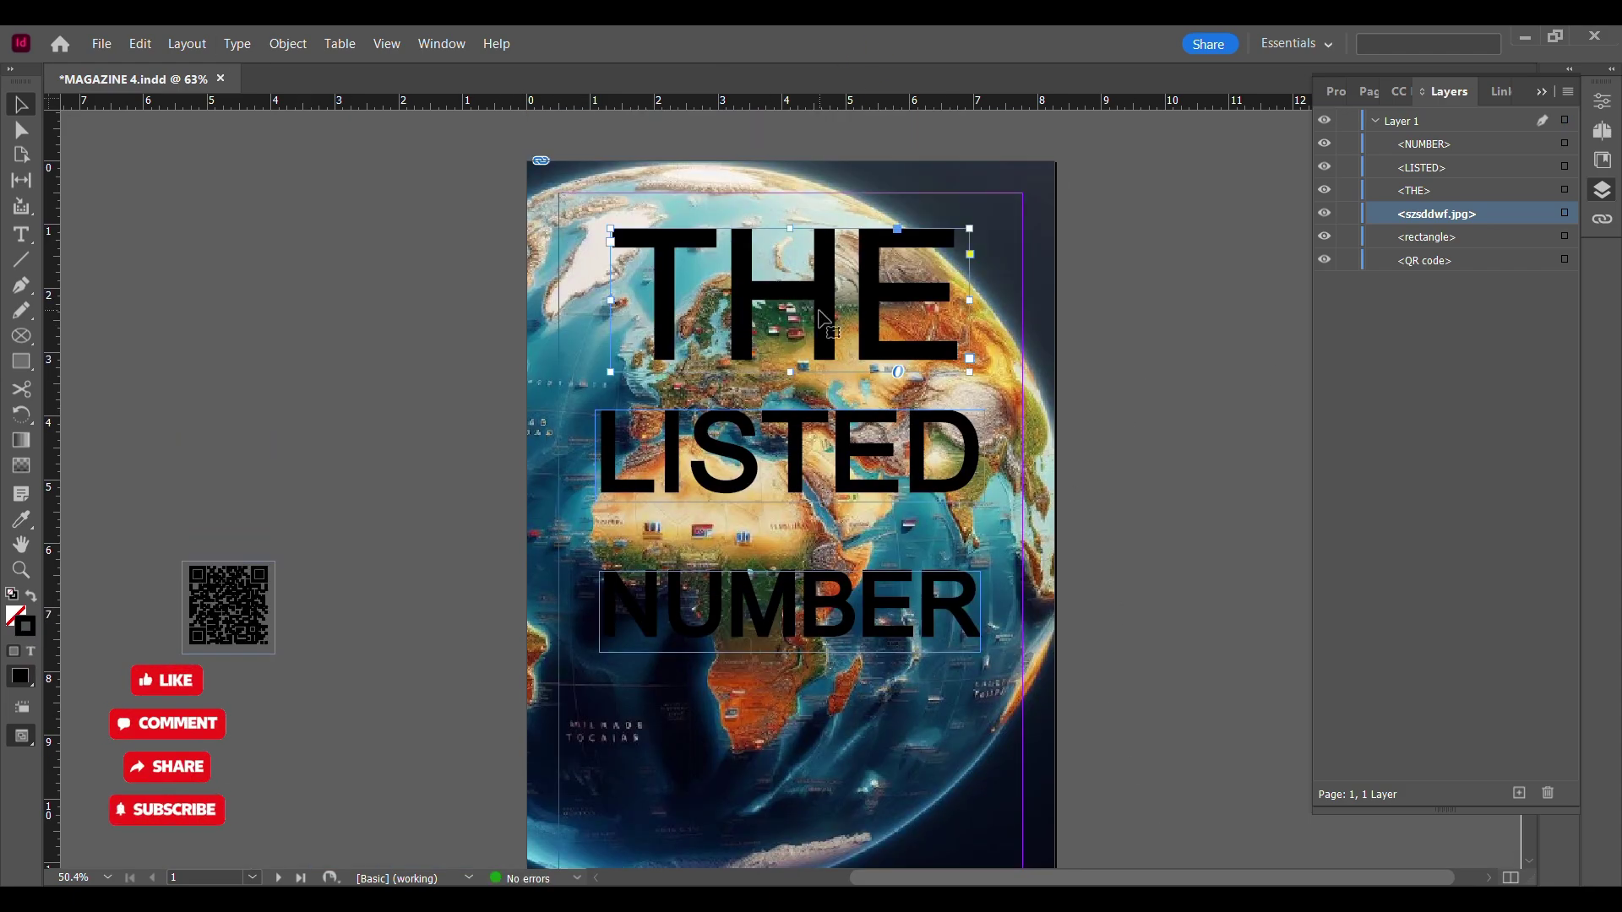
pyautogui.click(1603, 102)
pyautogui.click(1336, 522)
pyautogui.click(1147, 660)
pyautogui.click(1335, 551)
pyautogui.click(1124, 368)
# - Set both the fill and the stroke of the word NUMBER to Paper
pyautogui.tripleClick(959, 608)
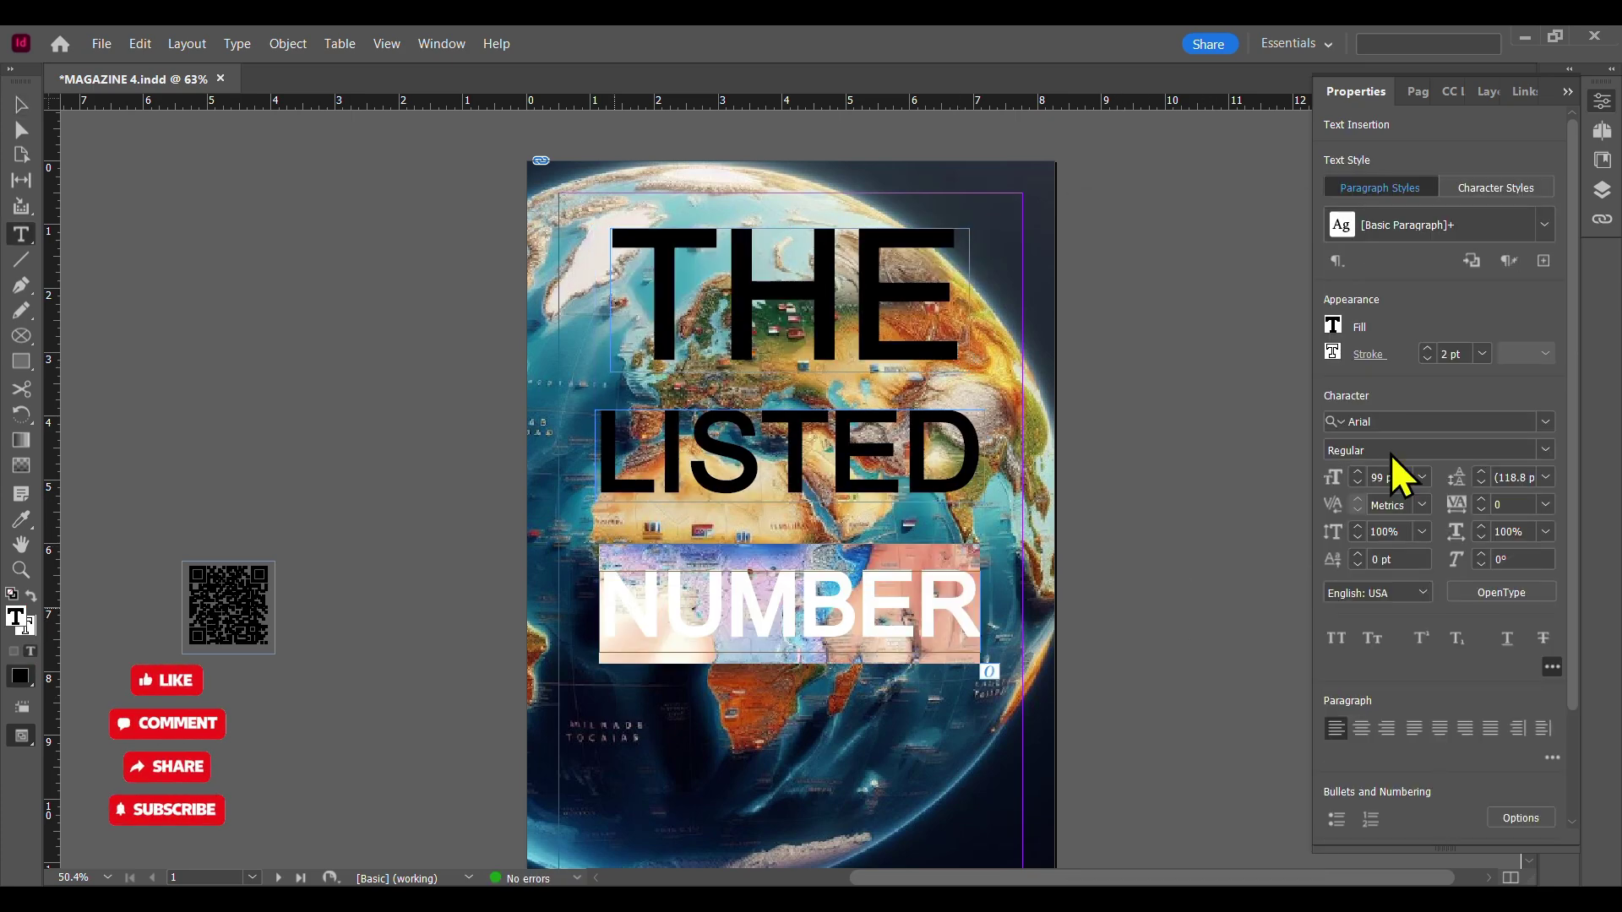
pyautogui.click(1335, 327)
pyautogui.click(1140, 507)
pyautogui.click(1332, 352)
pyautogui.click(1140, 533)
# - Change the word LISTED to a Paper white fill and stroke
pyautogui.moveTo(980, 448); pyautogui.dragTo(596, 452)
pyautogui.click(1331, 325)
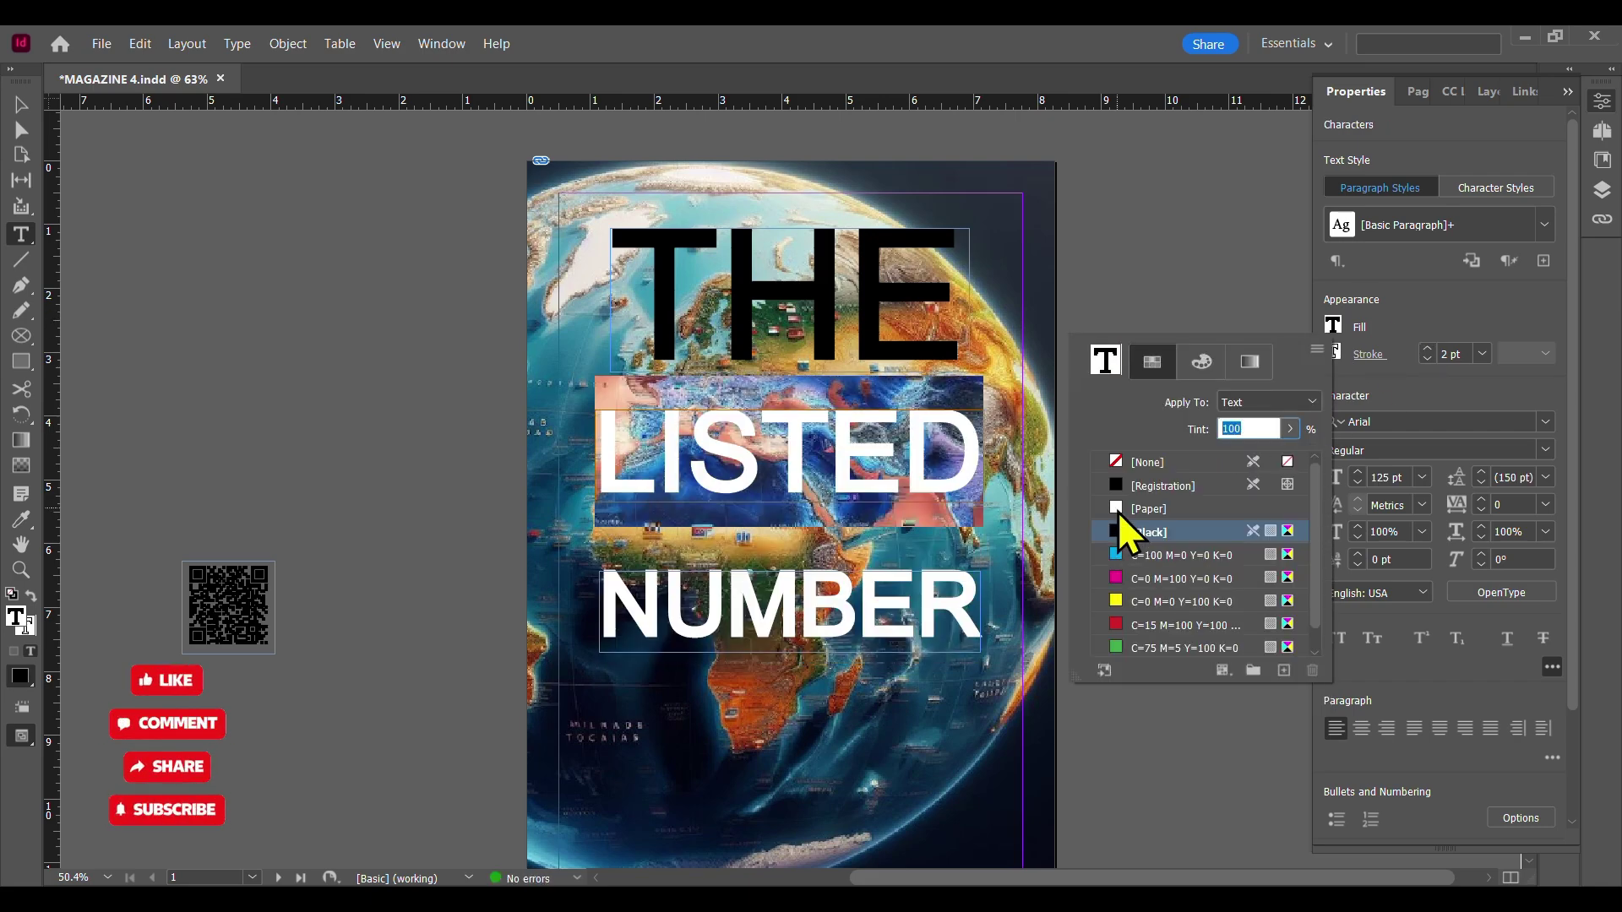
pyautogui.click(1120, 509)
pyautogui.click(1333, 351)
pyautogui.click(1111, 510)
# - Recolour the word THE with a Paper fill and stroke, and deselect it
pyautogui.tripleClick(660, 328)
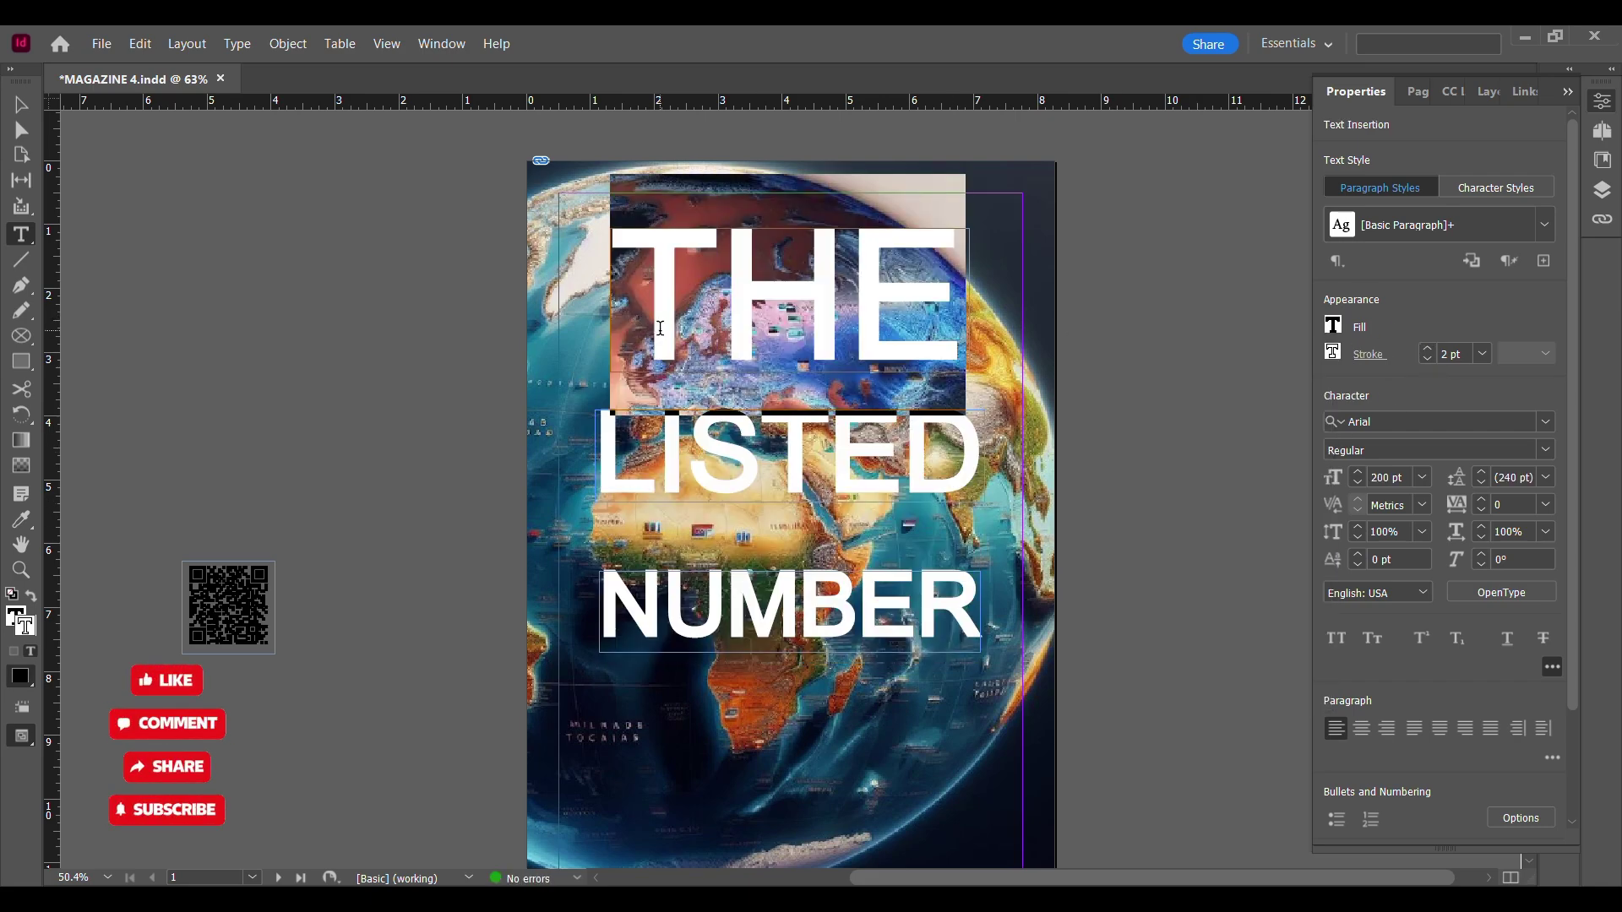
pyautogui.click(1333, 325)
pyautogui.click(1115, 510)
pyautogui.click(1333, 352)
pyautogui.click(1118, 539)
pyautogui.click(20, 105)
pyautogui.click(1163, 500)
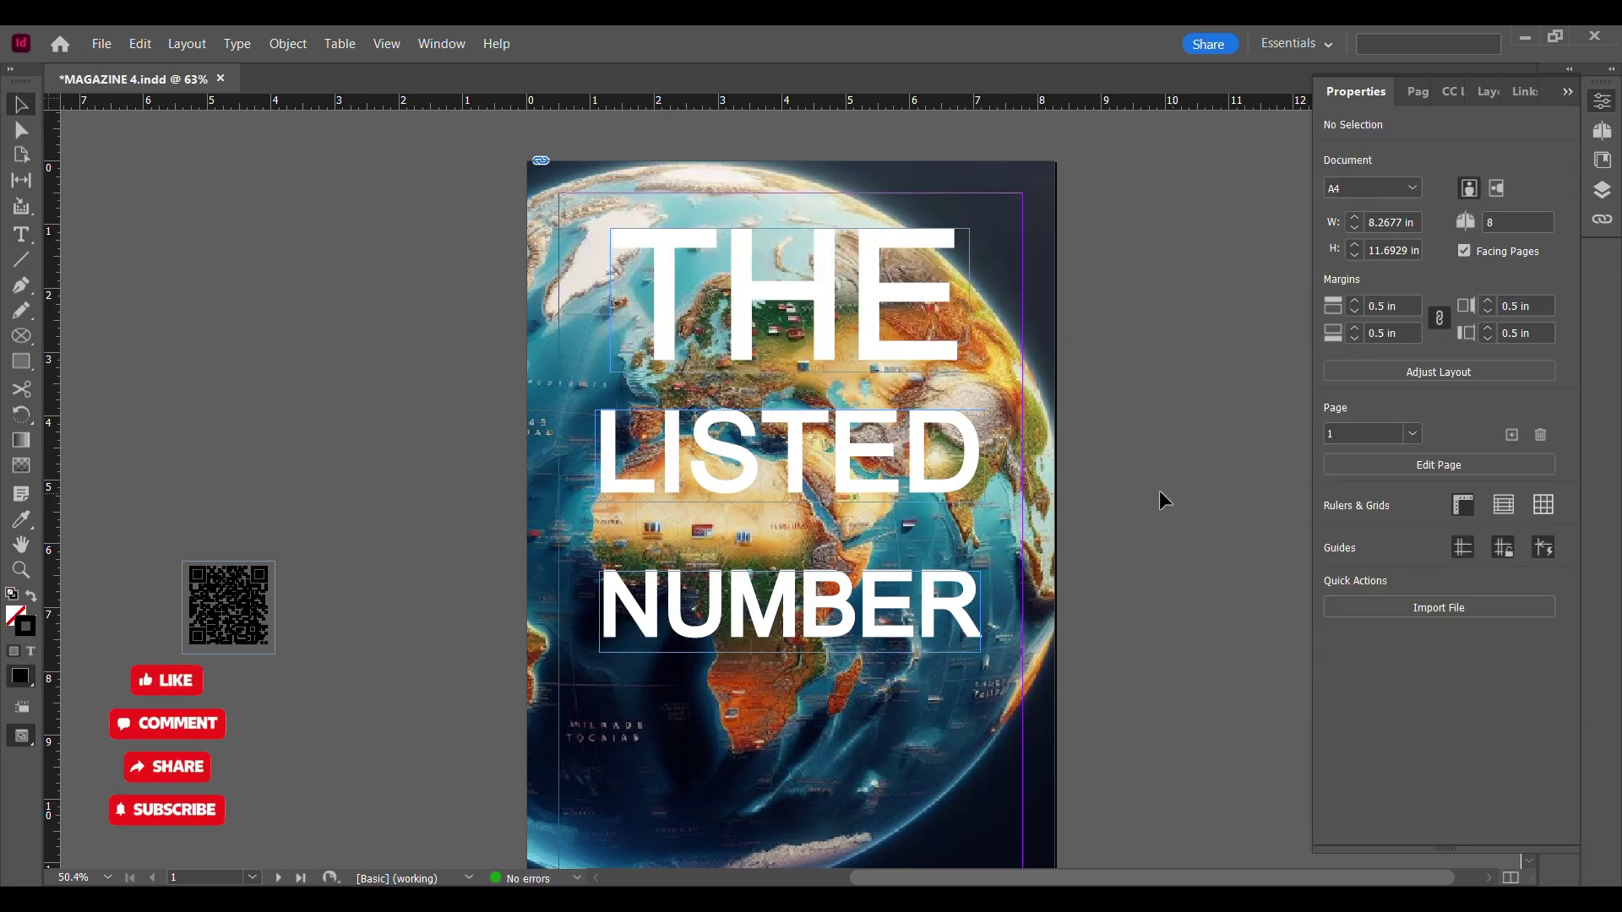
# - Center-align the text inside the THE, LISTED and NUMBER frames
pyautogui.keyDown('shift'); pyautogui.click(843, 443); pyautogui.keyUp('shift')
pyautogui.keyDown('shift'); pyautogui.click(836, 604); pyautogui.keyUp('shift')
pyautogui.moveTo(1573, 514); pyautogui.dragTo(1573, 756)
pyautogui.click(1362, 524)
pyautogui.click(1174, 540)
# - Move the QR code into the page's lower-left corner inside the margins and bring it to the front of the stacking order
pyautogui.scroll(-2, 1174, 541)
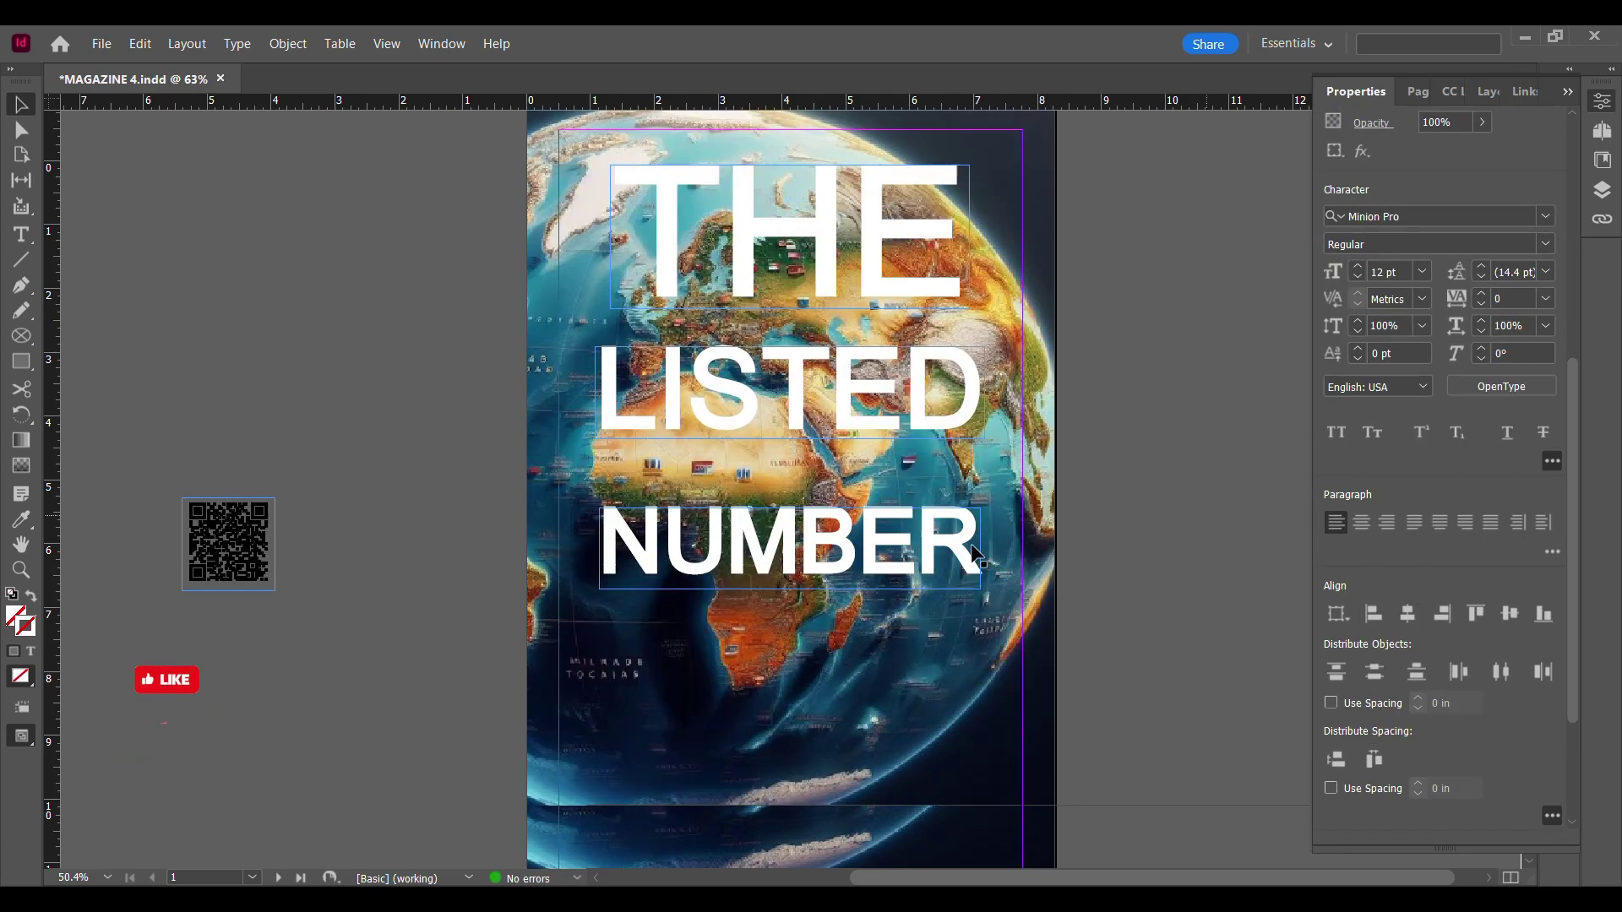
pyautogui.moveTo(249, 512); pyautogui.dragTo(638, 723)
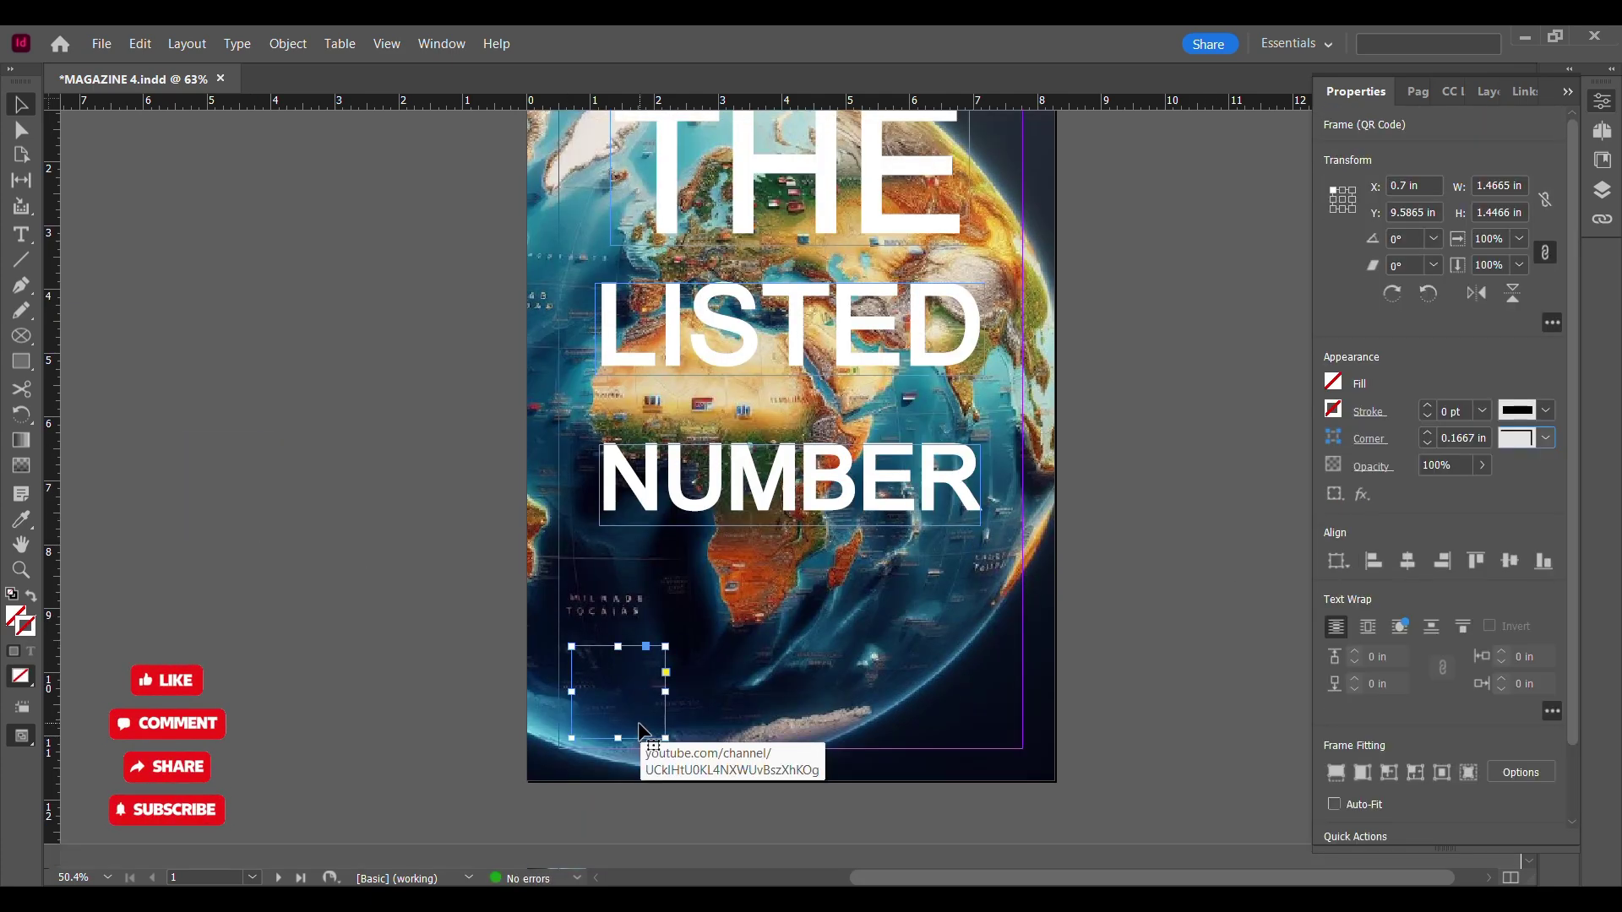
pyautogui.click(1485, 92)
pyautogui.moveTo(1482, 160); pyautogui.dragTo(1487, 145)
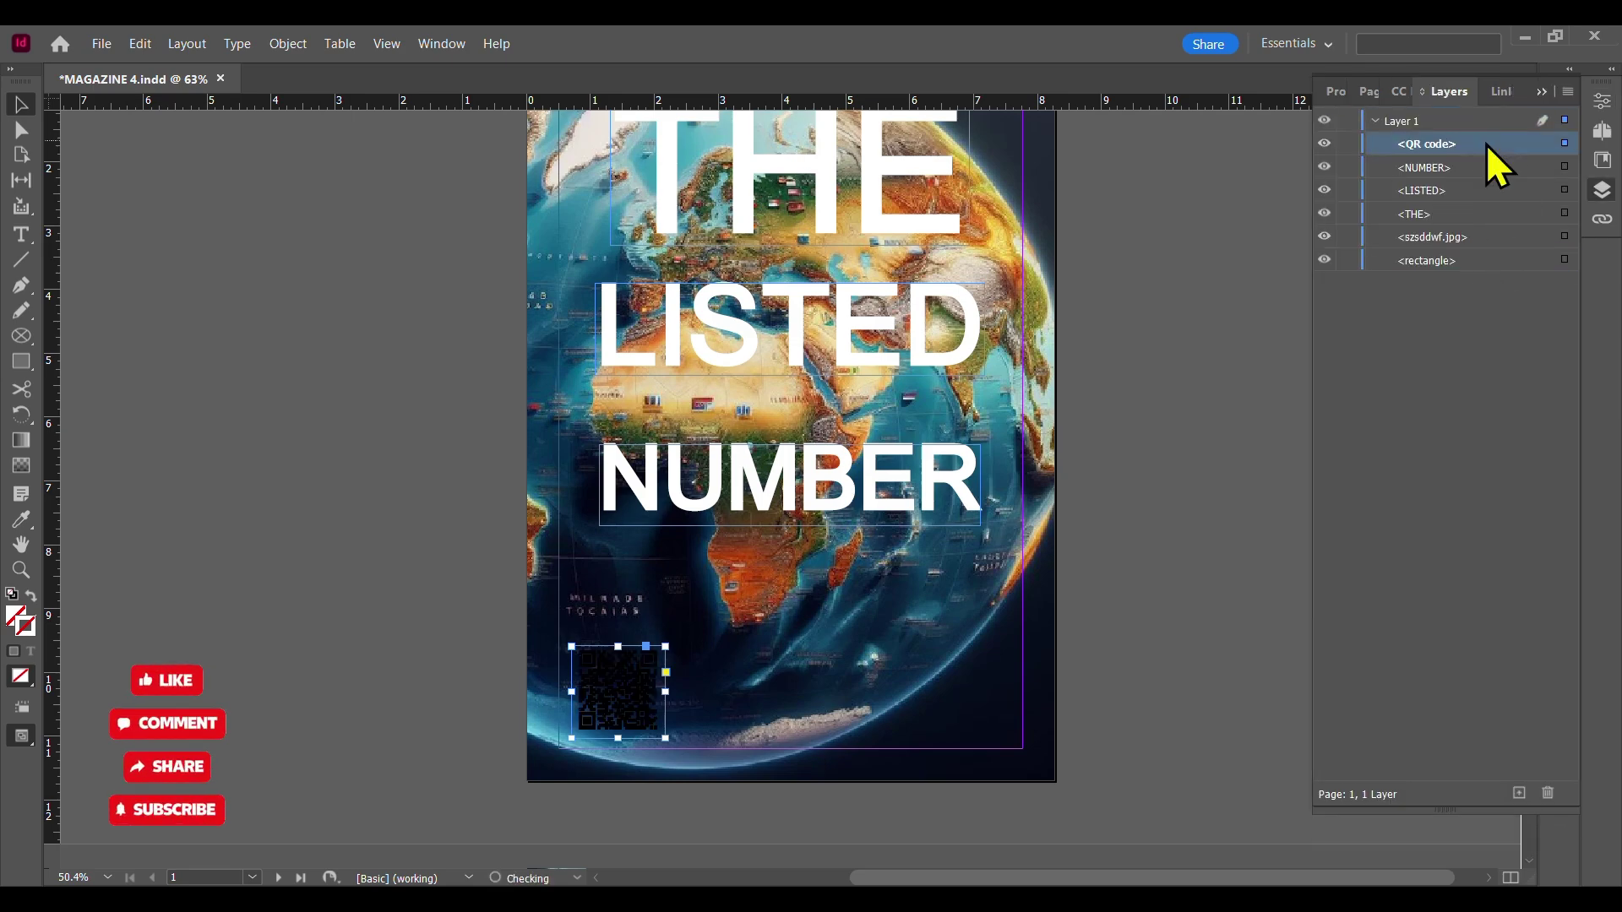
# - Draw a rectangle about 8.26 × 2.43 in across the bottom of the page and give it a Paper fill and stroke
pyautogui.press('m')
pyautogui.moveTo(1056, 782)
pyautogui.mouseDown()
pyautogui.moveTo(769, 667)
pyautogui.moveTo(527, 626)
pyautogui.mouseUp()
pyautogui.click(1602, 102)
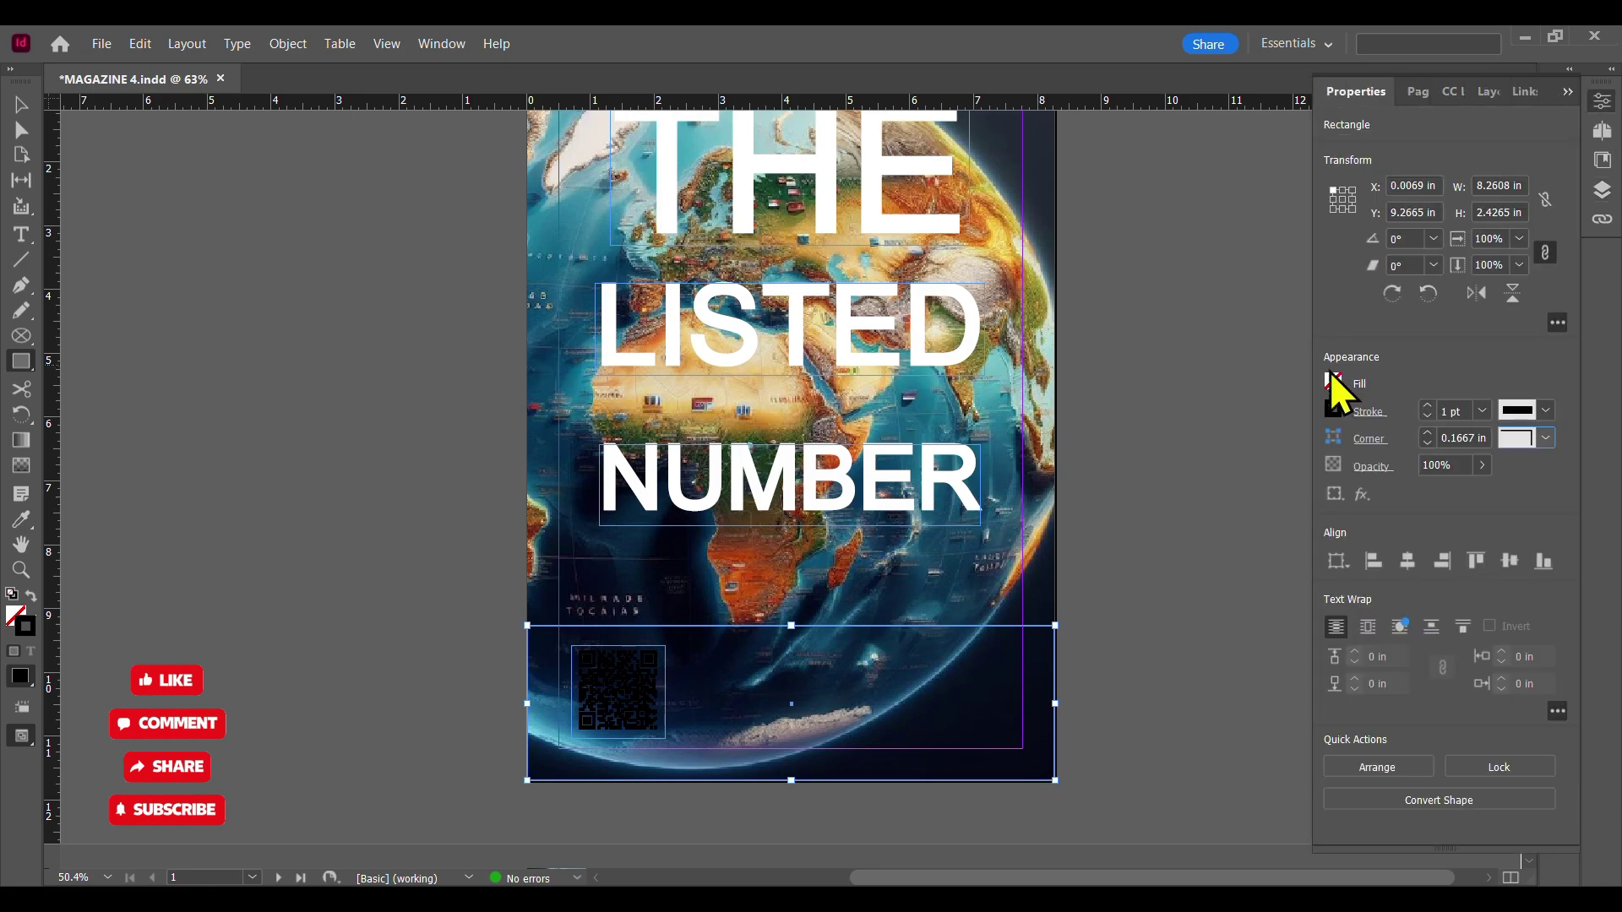
pyautogui.click(1335, 409)
pyautogui.click(1132, 566)
pyautogui.click(1335, 409)
pyautogui.click(1132, 566)
# - Move the white bottom rectangle directly beneath the QR code in the stacking order
pyautogui.click(1497, 98)
pyautogui.moveTo(1449, 145); pyautogui.dragTo(1450, 178)
pyautogui.click(1181, 445)
# - Draw a rectangle about 4.13 × 8.75 in over the page's right half and fill it with teal #2b7791 sampled from the globe
pyautogui.scroll(2, 1191, 443)
pyautogui.scroll(-1, 1199, 438)
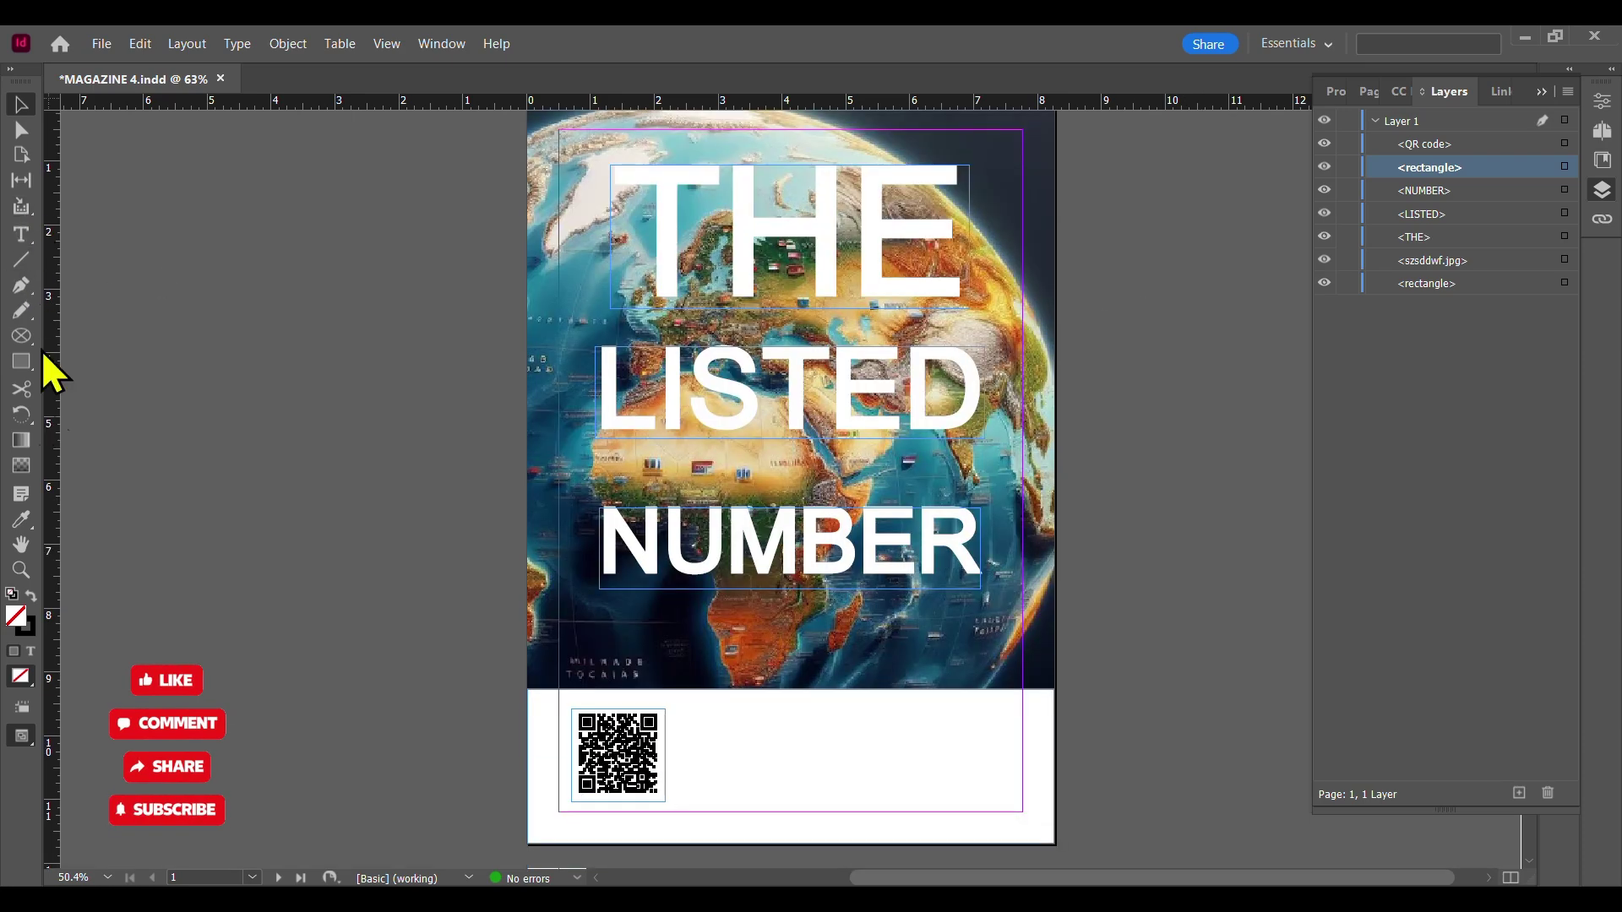
pyautogui.moveTo(790, 130)
pyautogui.mouseDown()
pyautogui.moveTo(912, 566)
pyautogui.moveTo(1054, 688)
pyautogui.mouseUp()
pyautogui.doubleClick(15, 616)
pyautogui.click(640, 446)
pyautogui.click(896, 498)
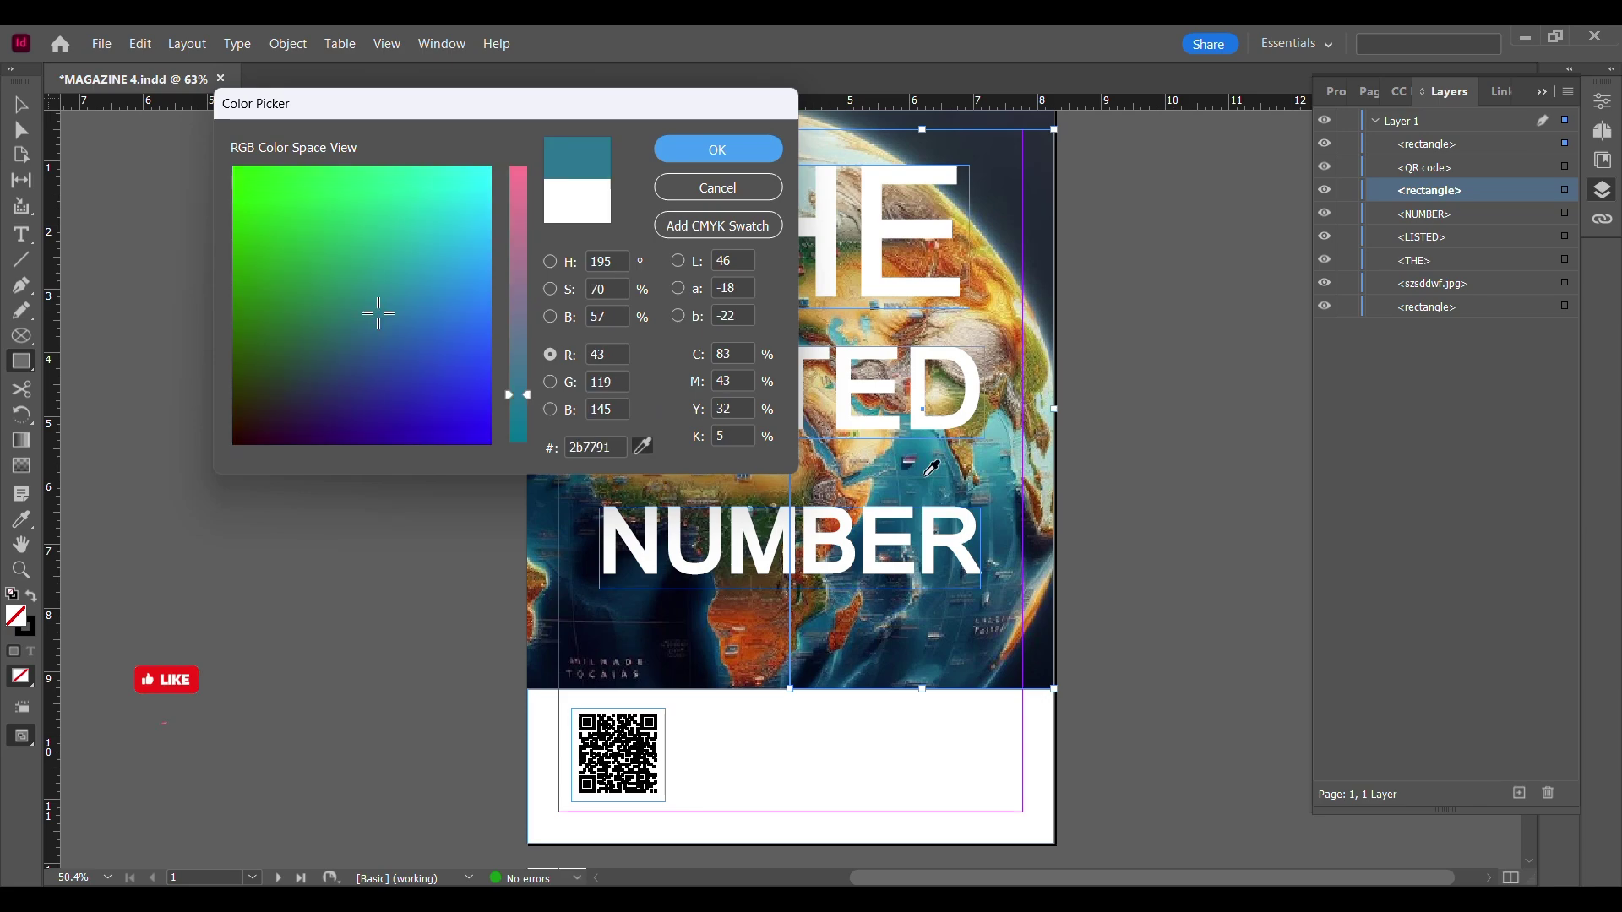
pyautogui.click(716, 150)
# - Remove the teal rectangle's stroke and set its opacity to 50%
pyautogui.click(1335, 91)
pyautogui.click(1333, 410)
pyautogui.click(1105, 444)
pyautogui.click(1464, 329)
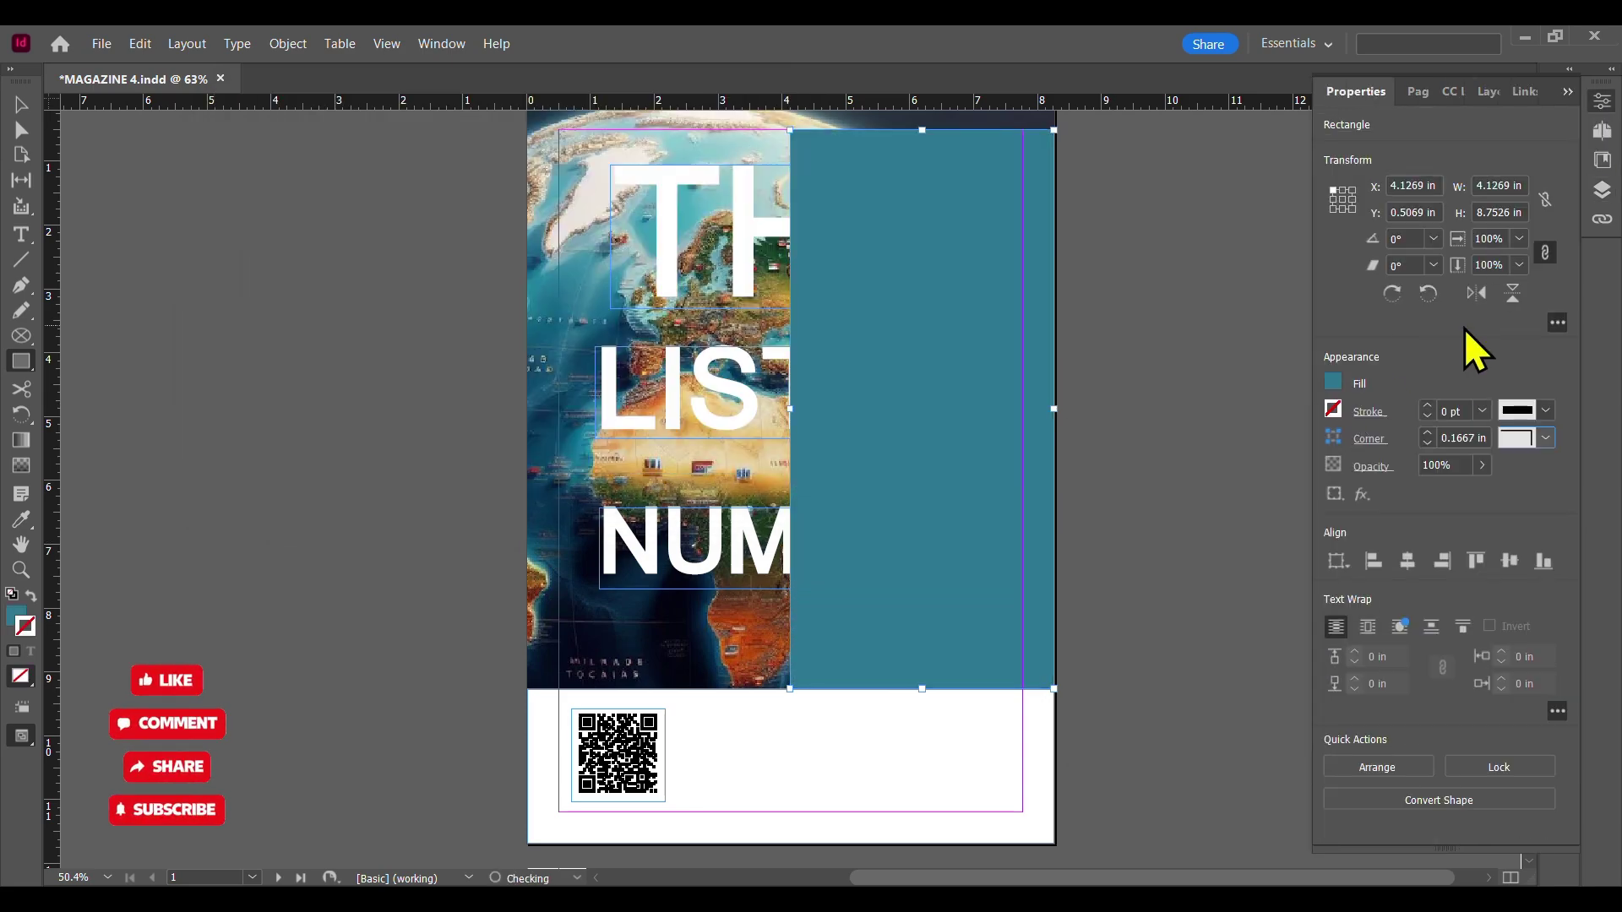
pyautogui.click(1383, 468)
pyautogui.write('50')
pyautogui.press('Return')
pyautogui.click(20, 105)
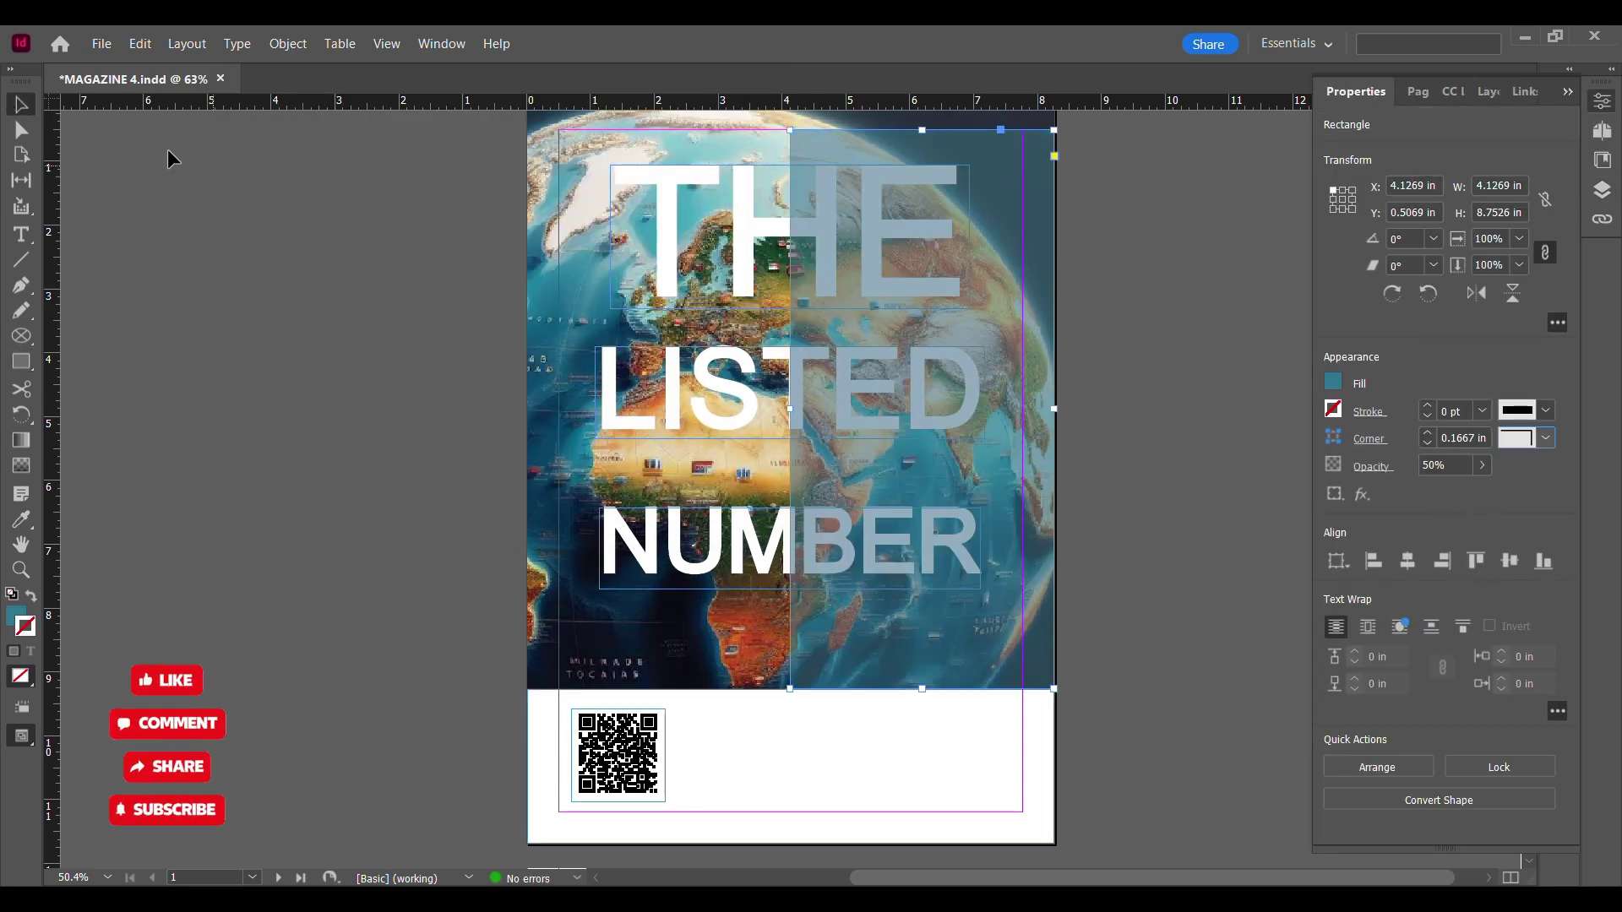
# - Move the teal rectangle beneath the title words and just above the globe image in the stacking order
pyautogui.click(1485, 91)
pyautogui.moveTo(1464, 155); pyautogui.dragTo(1453, 272)
pyautogui.click(1148, 380)
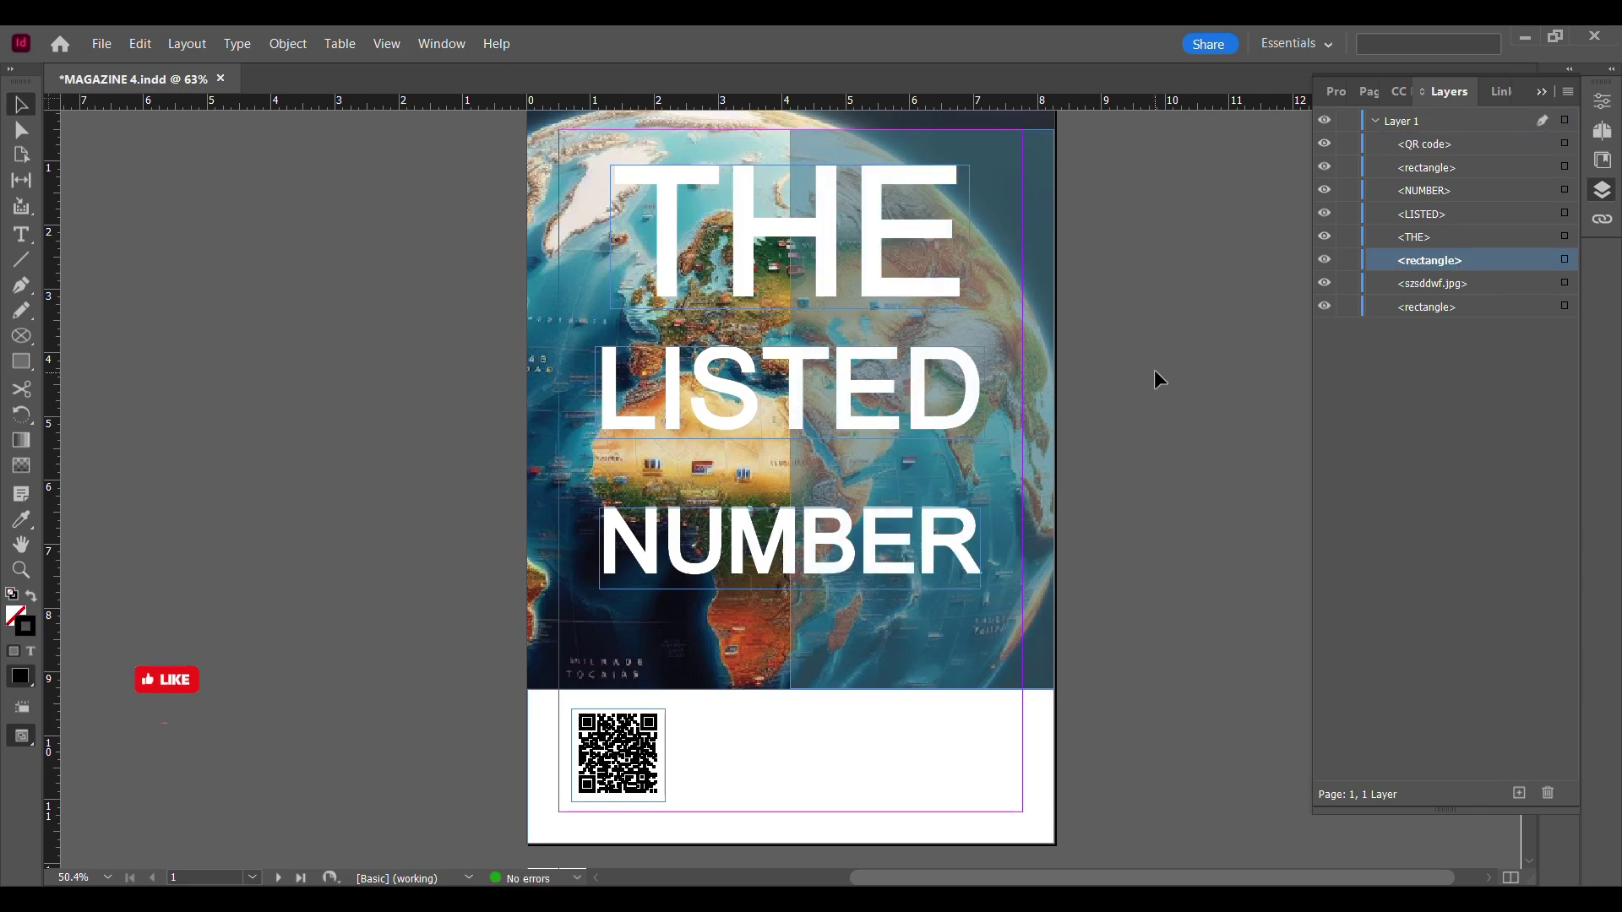
# - Move the teal rectangle to the page's left half and extend it up to the page's top edge
pyautogui.moveTo(926, 463); pyautogui.dragTo(707, 466)
pyautogui.scroll(1, 439, 431)
pyautogui.moveTo(660, 192); pyautogui.dragTo(660, 160)
pyautogui.click(490, 350)
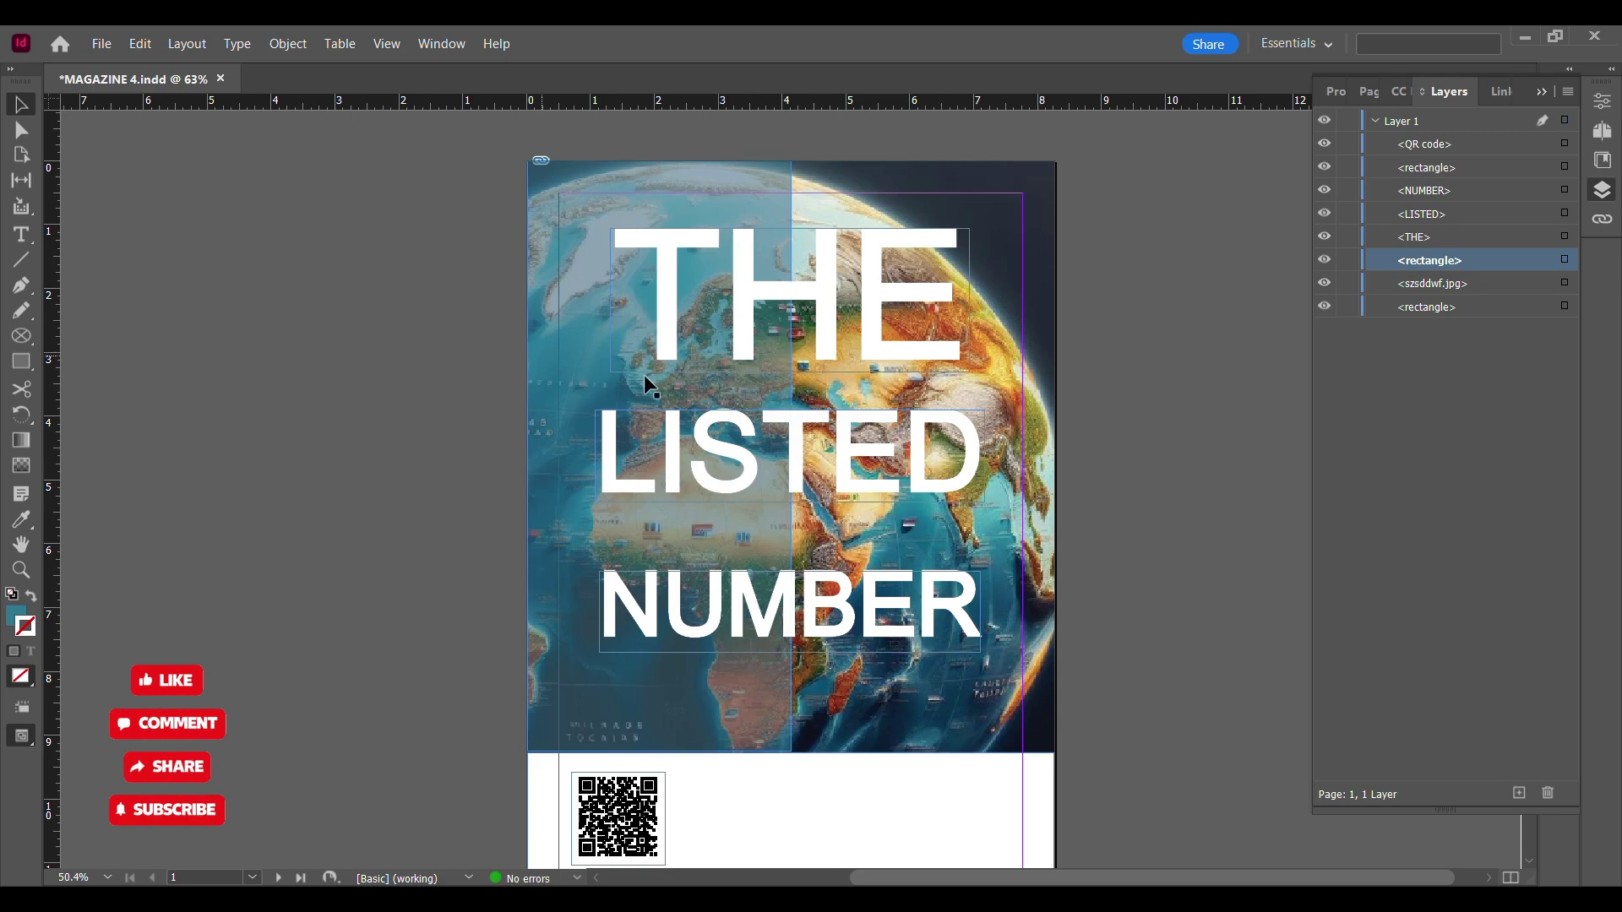
# - Apply the white bottom rectangle's appearance to the teal rectangle with the Eyedropper tool
pyautogui.scroll(-1, 506, 359)
pyautogui.click(744, 456)
pyautogui.press('i')
pyautogui.click(823, 718)
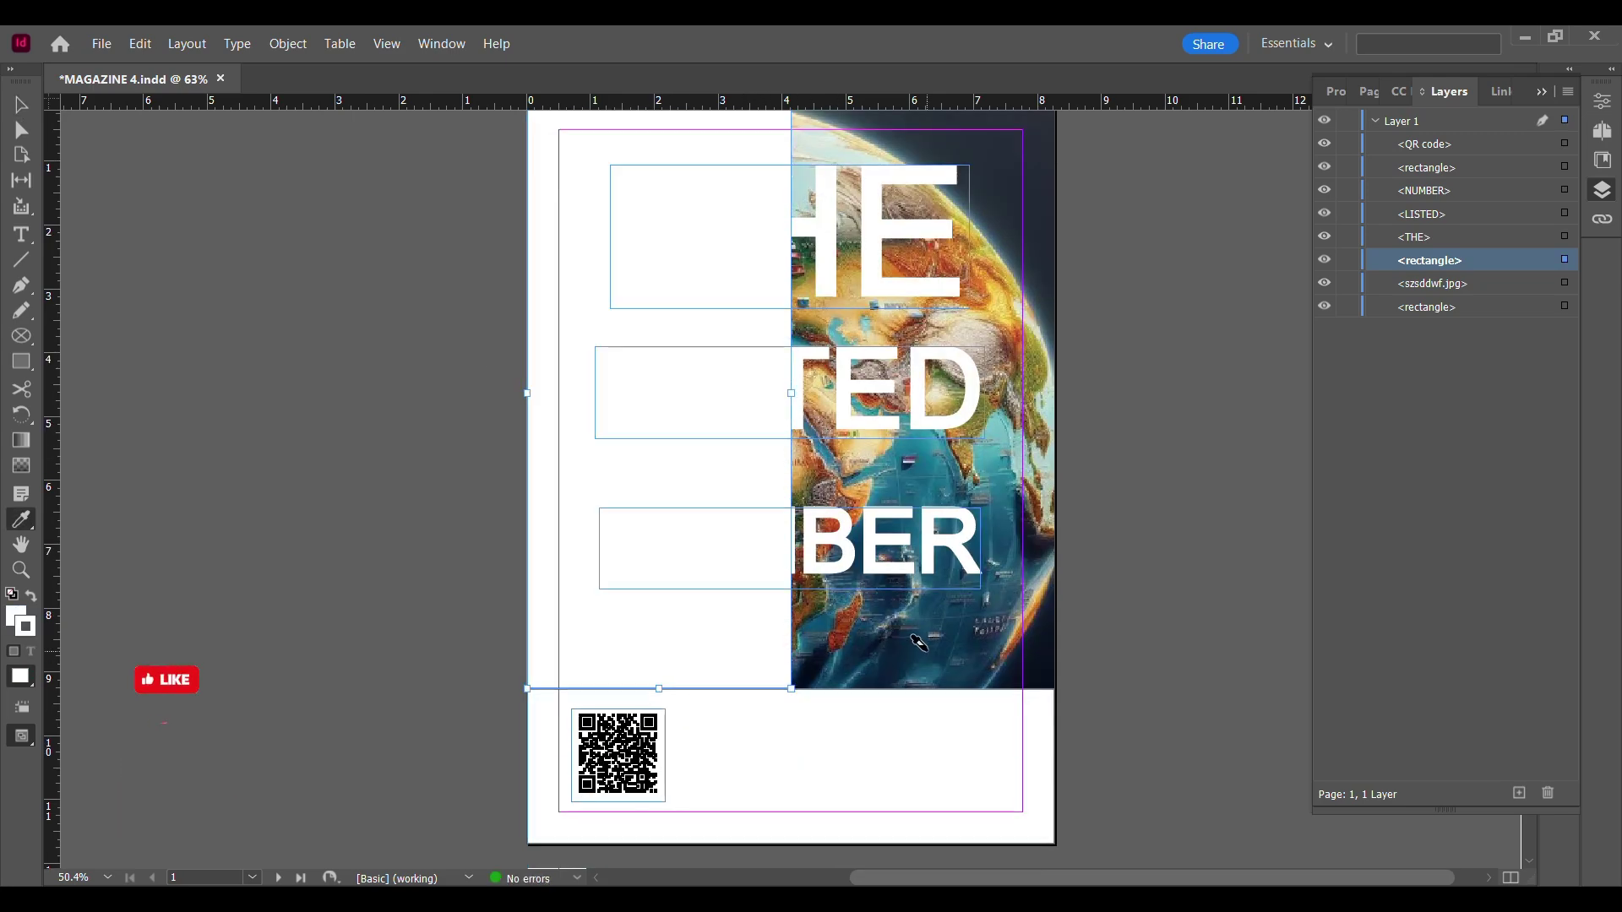
# - Lower the opacity of the white rectangle on the page's left half to 50%
pyautogui.press('v')
pyautogui.click(1601, 100)
pyautogui.click(1481, 465)
pyautogui.moveTo(1483, 492); pyautogui.dragTo(1429, 489)
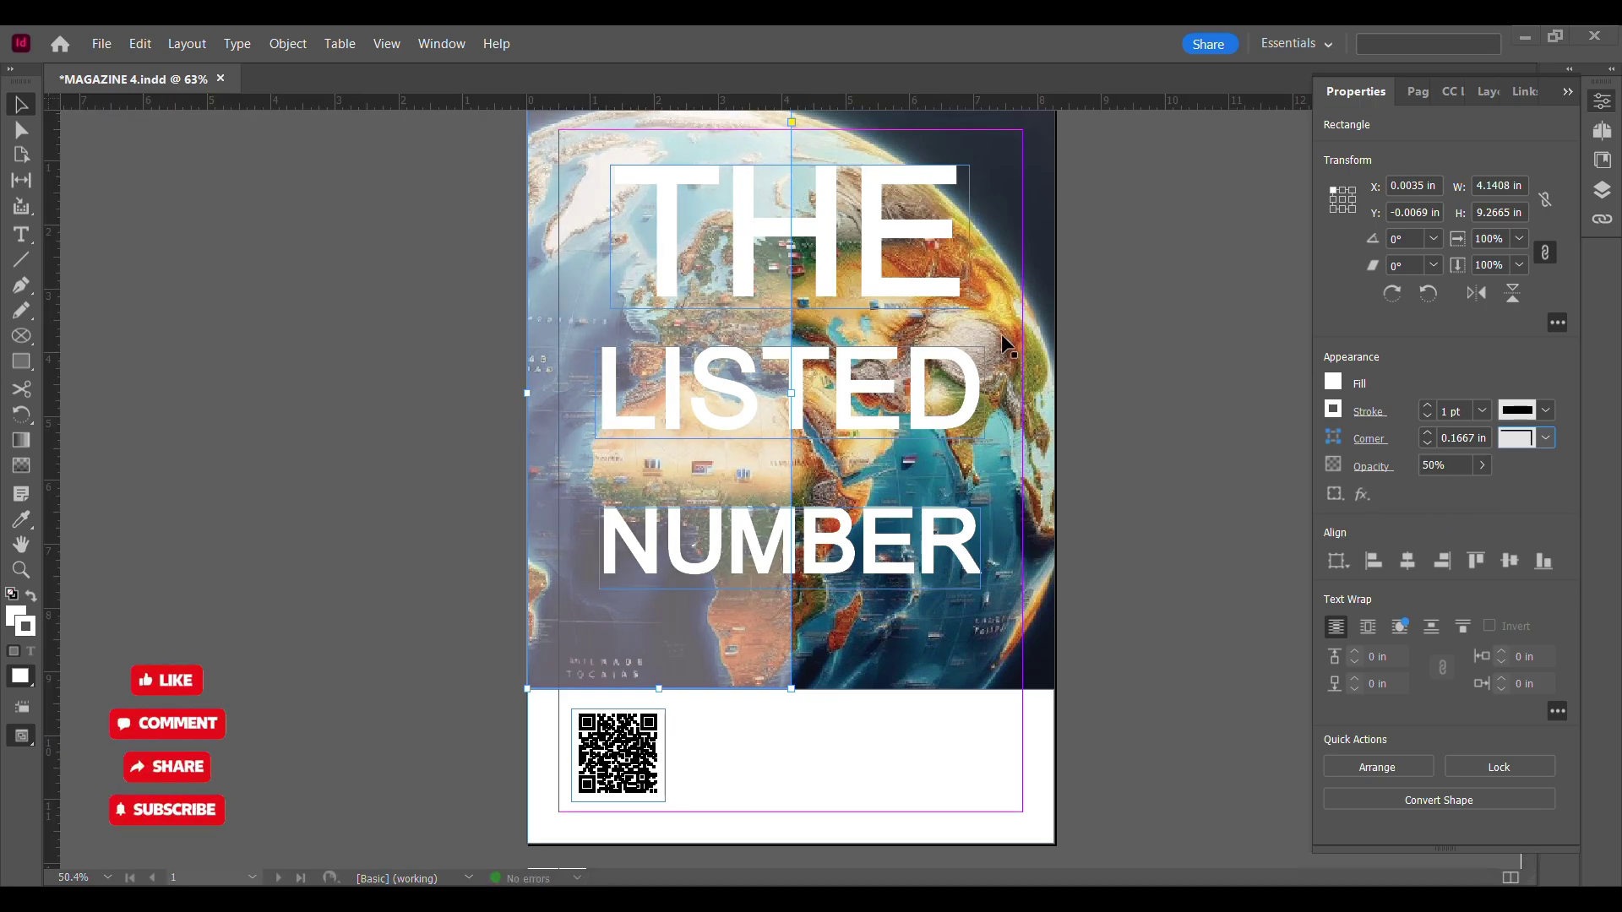
pyautogui.scroll(1, 691, 204)
pyautogui.hotkey('ctrl', '1')
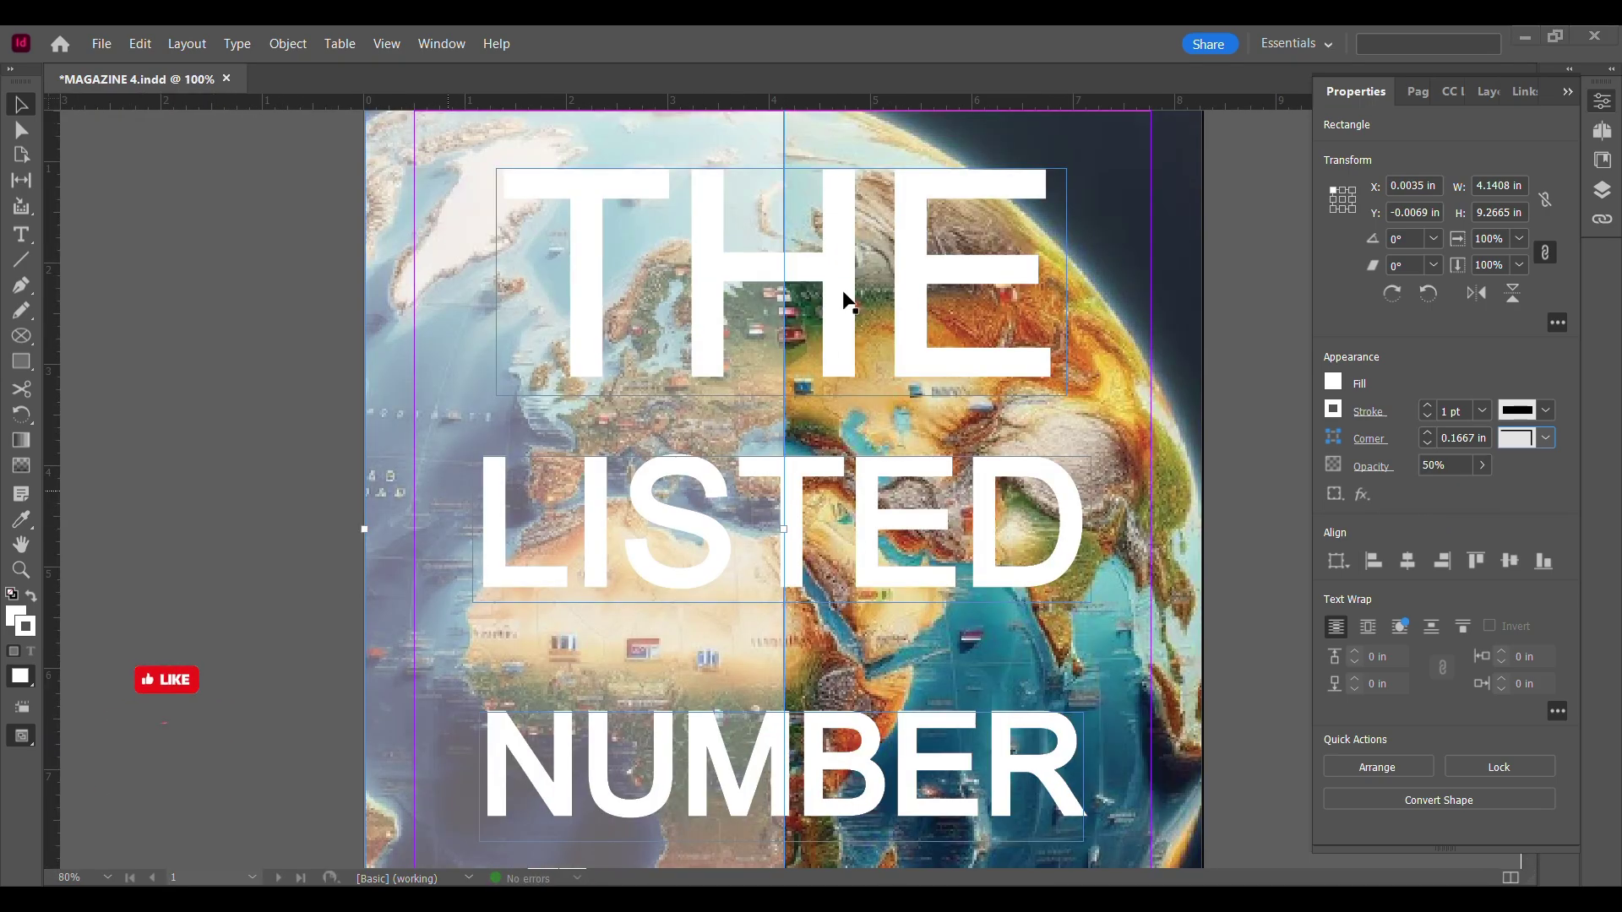
pyautogui.click(1489, 91)
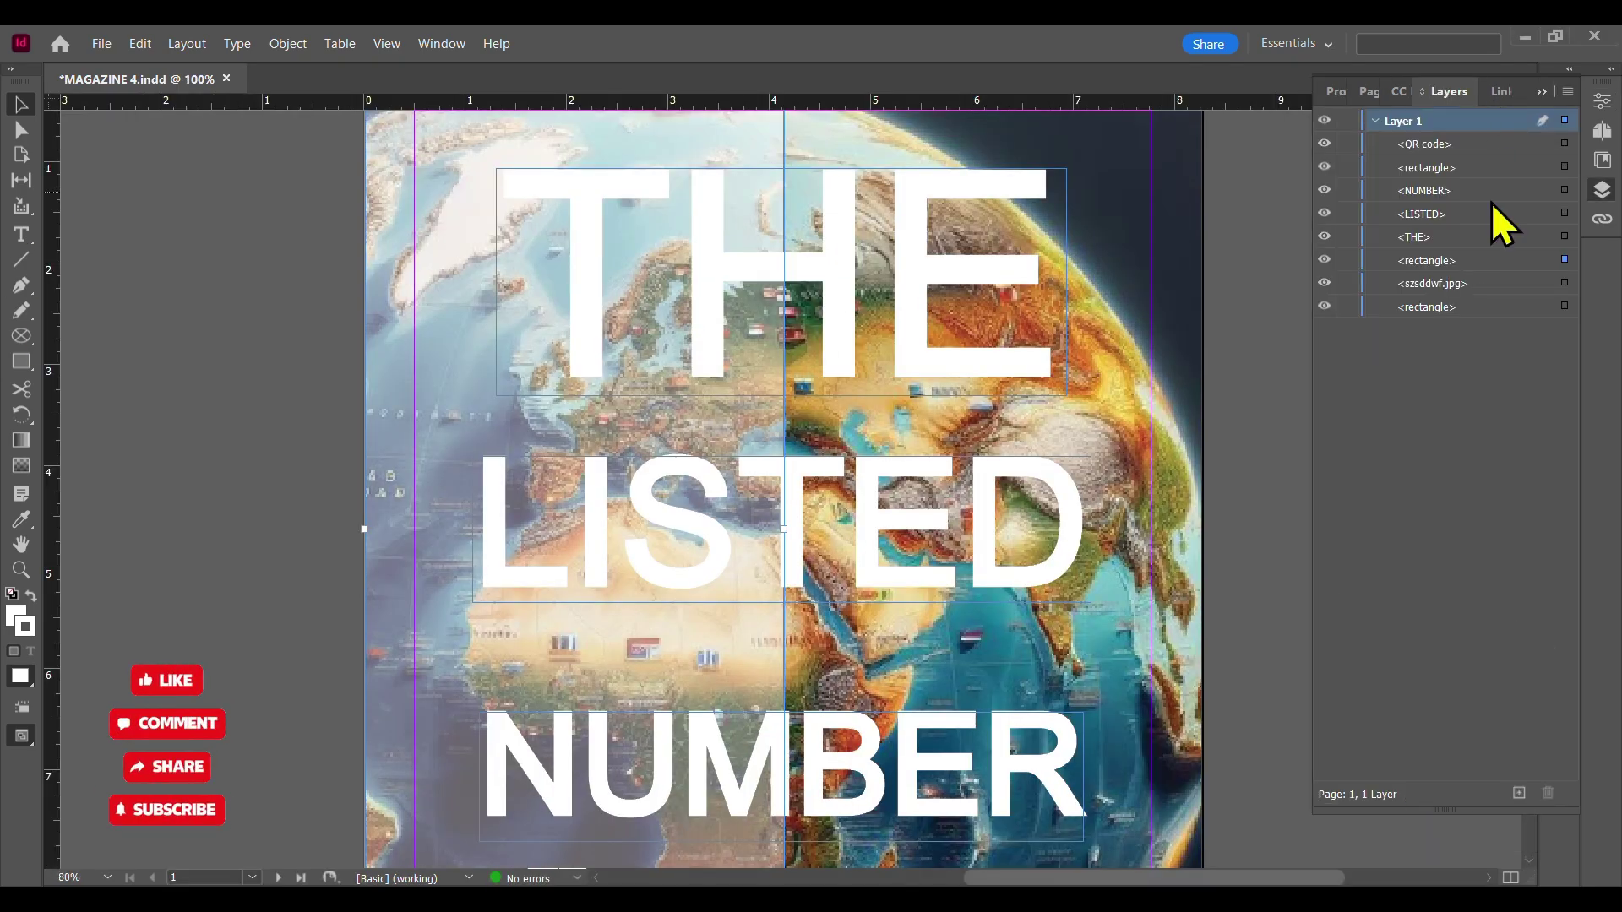
pyautogui.click(1479, 258)
pyautogui.click(840, 335)
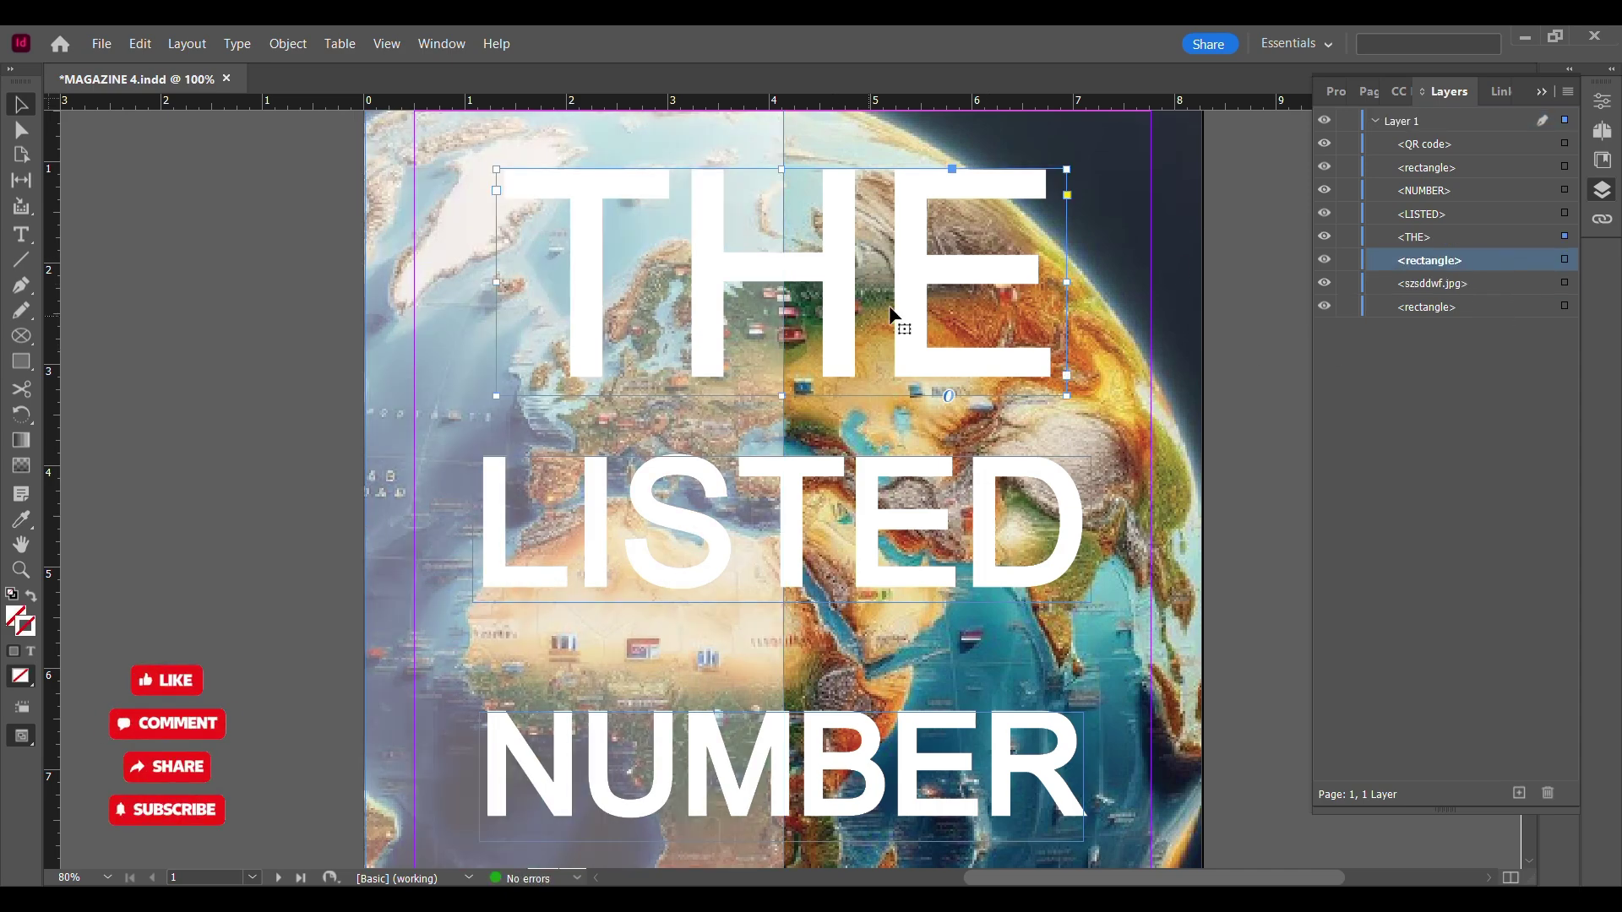
pyautogui.click(747, 272)
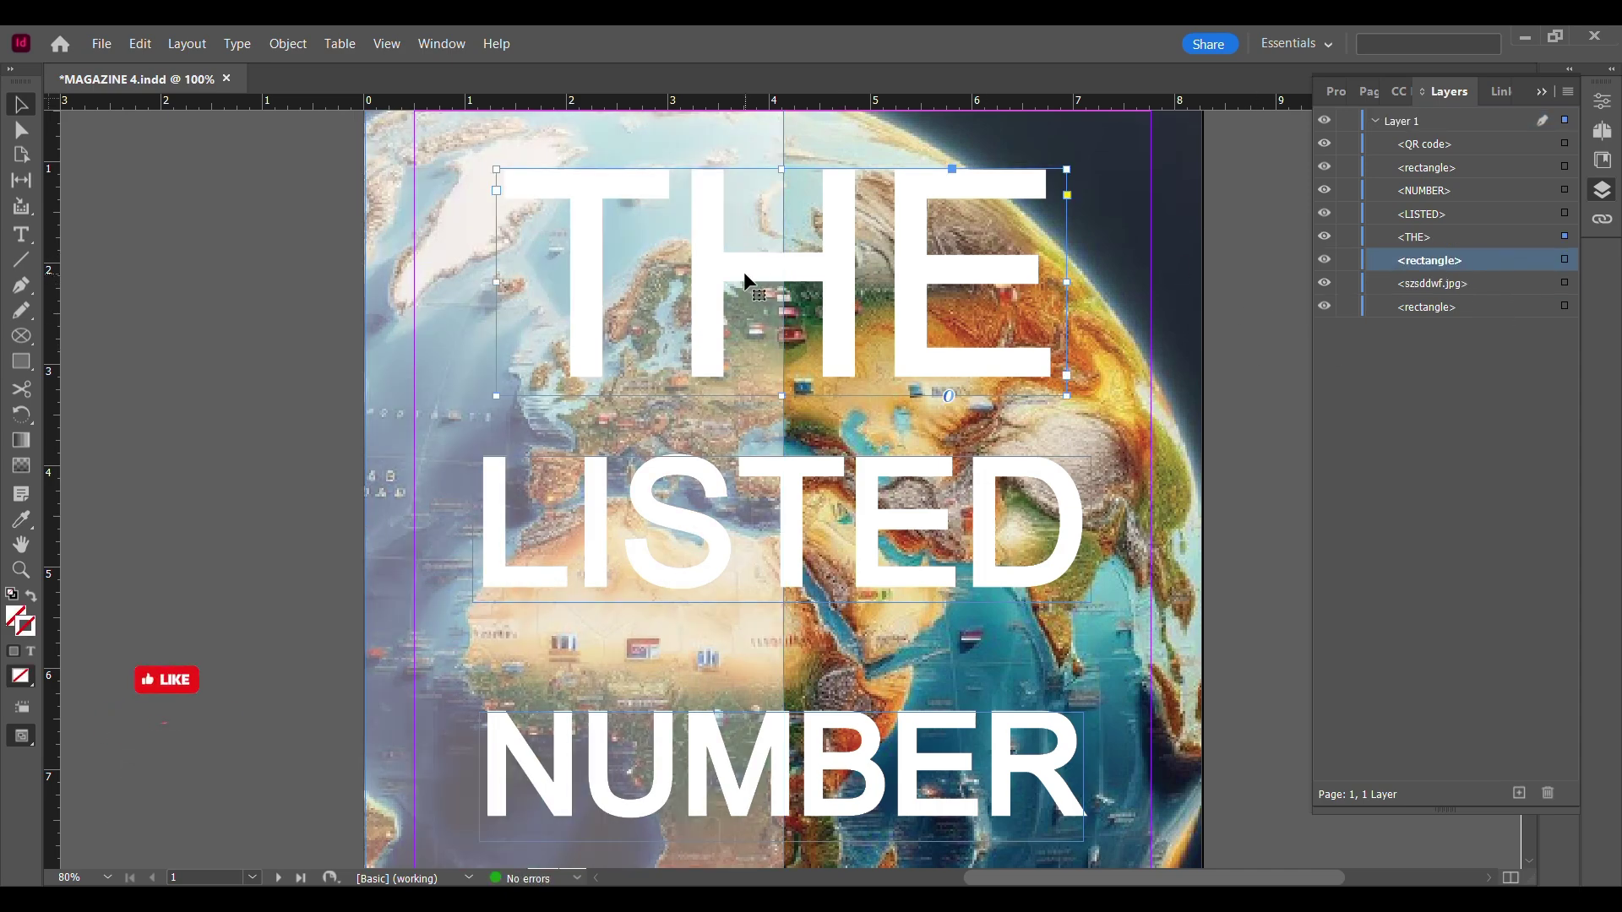
pyautogui.moveTo(683, 270); pyautogui.dragTo(553, 269)
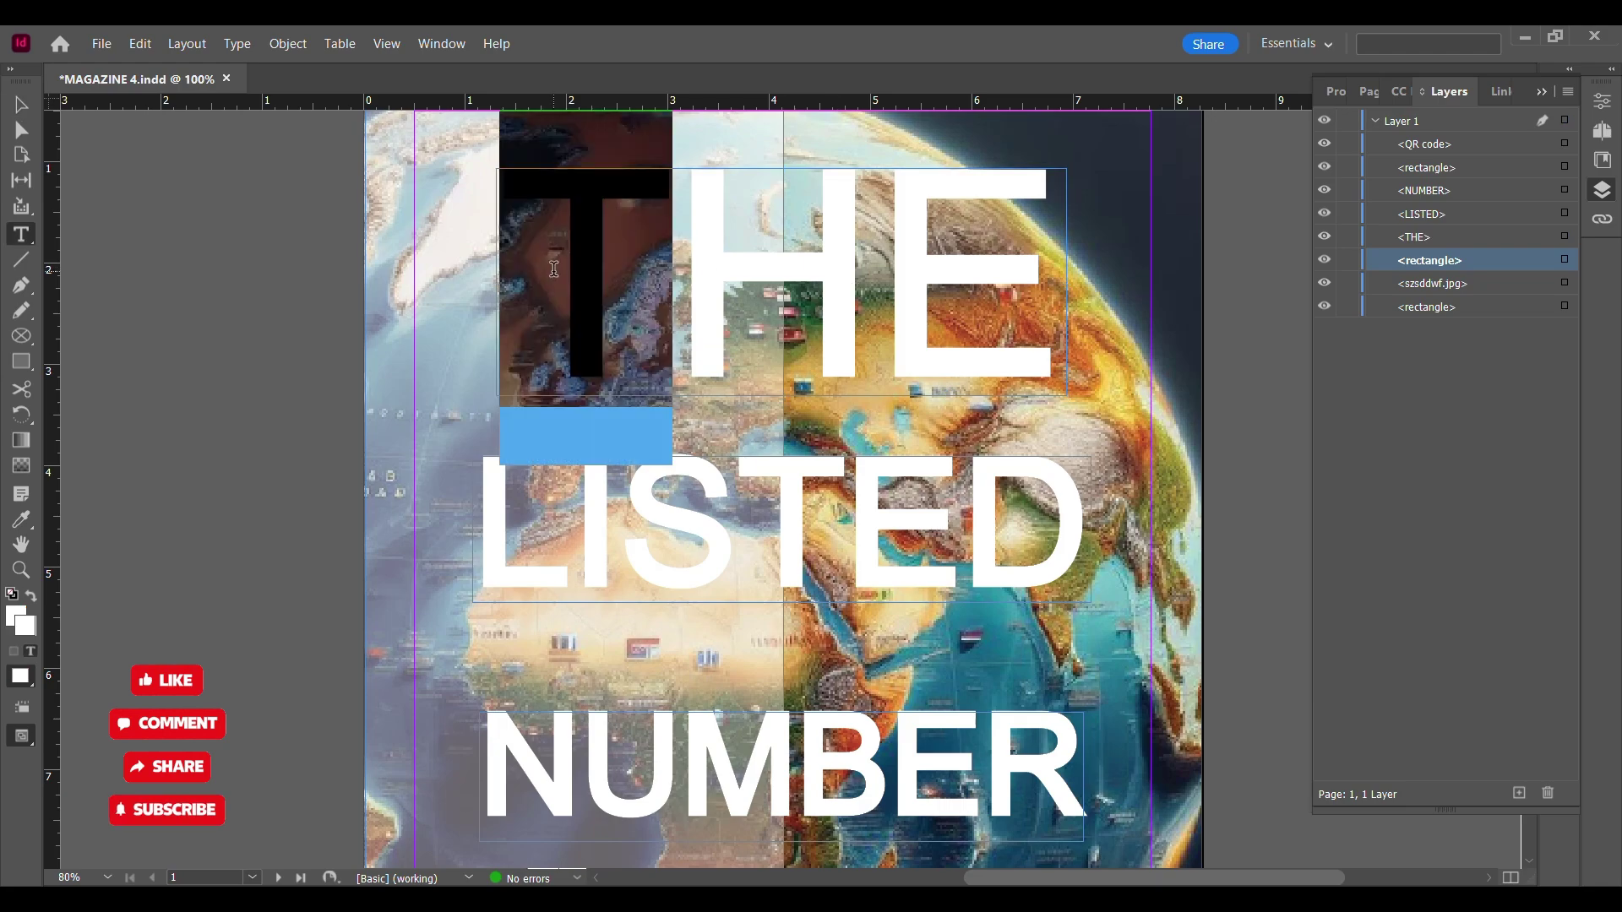
pyautogui.click(21, 104)
pyautogui.hotkey('ctrl', '0')
pyautogui.click(478, 617)
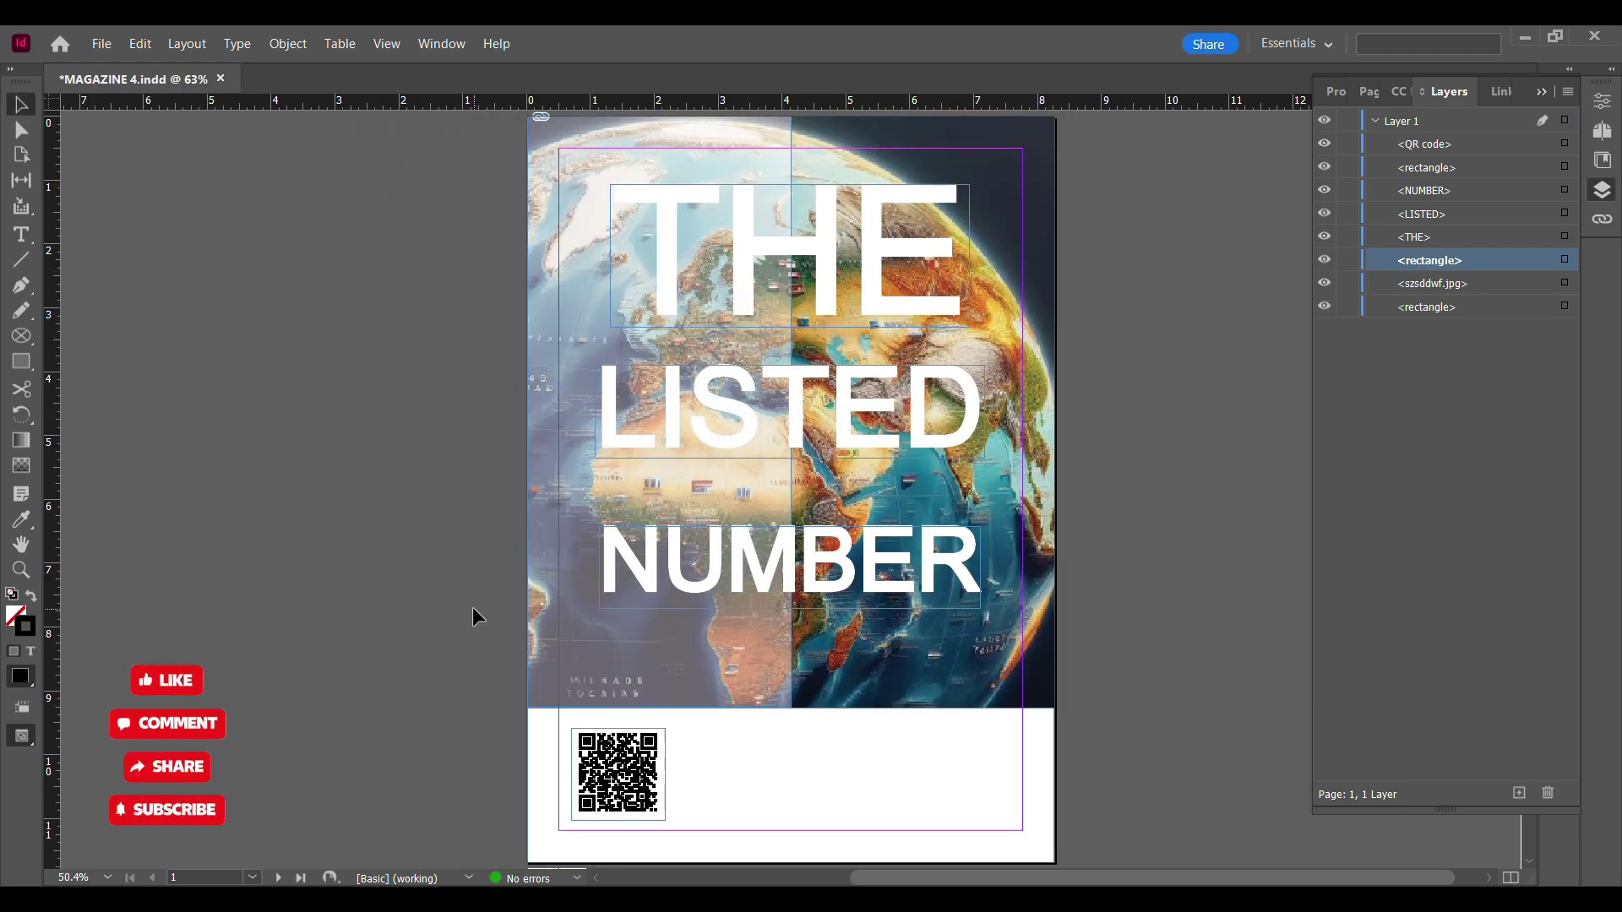
# - Add a text frame beside the QR code in the white bottom band and enter IN THE WORLD
pyautogui.moveTo(683, 734); pyautogui.dragTo(1005, 816)
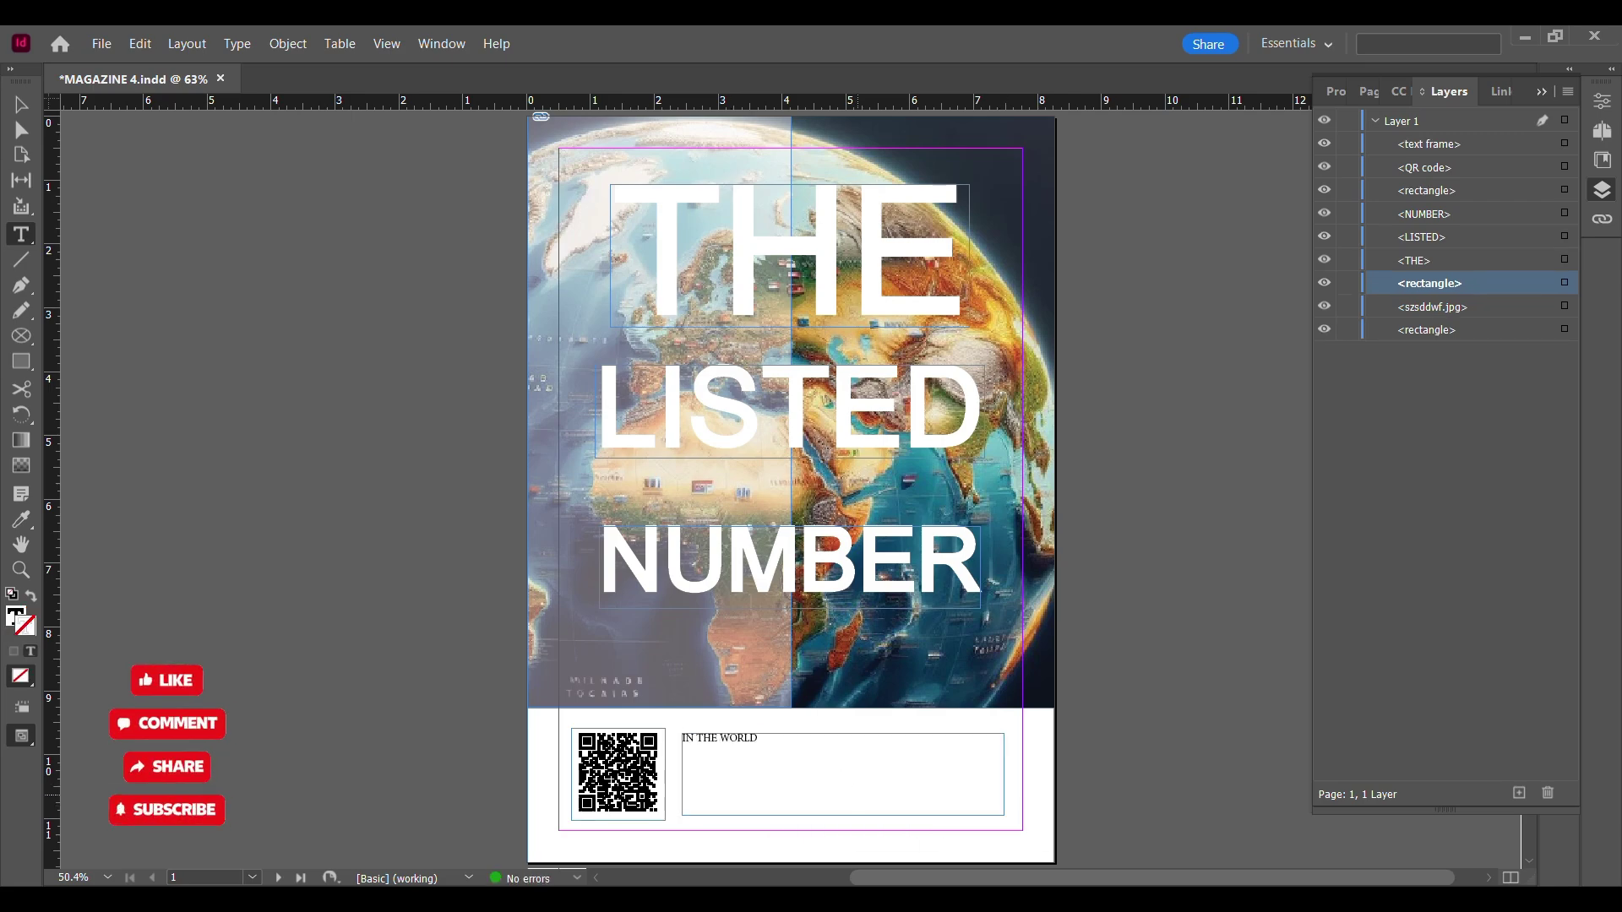
# - Set the IN THE WORLD subtitle beside the QR code in Arial at 49 pt
pyautogui.moveTo(695, 740); pyautogui.dragTo(680, 738)
pyautogui.click(1601, 101)
pyautogui.click(1543, 423)
pyautogui.click(1364, 834)
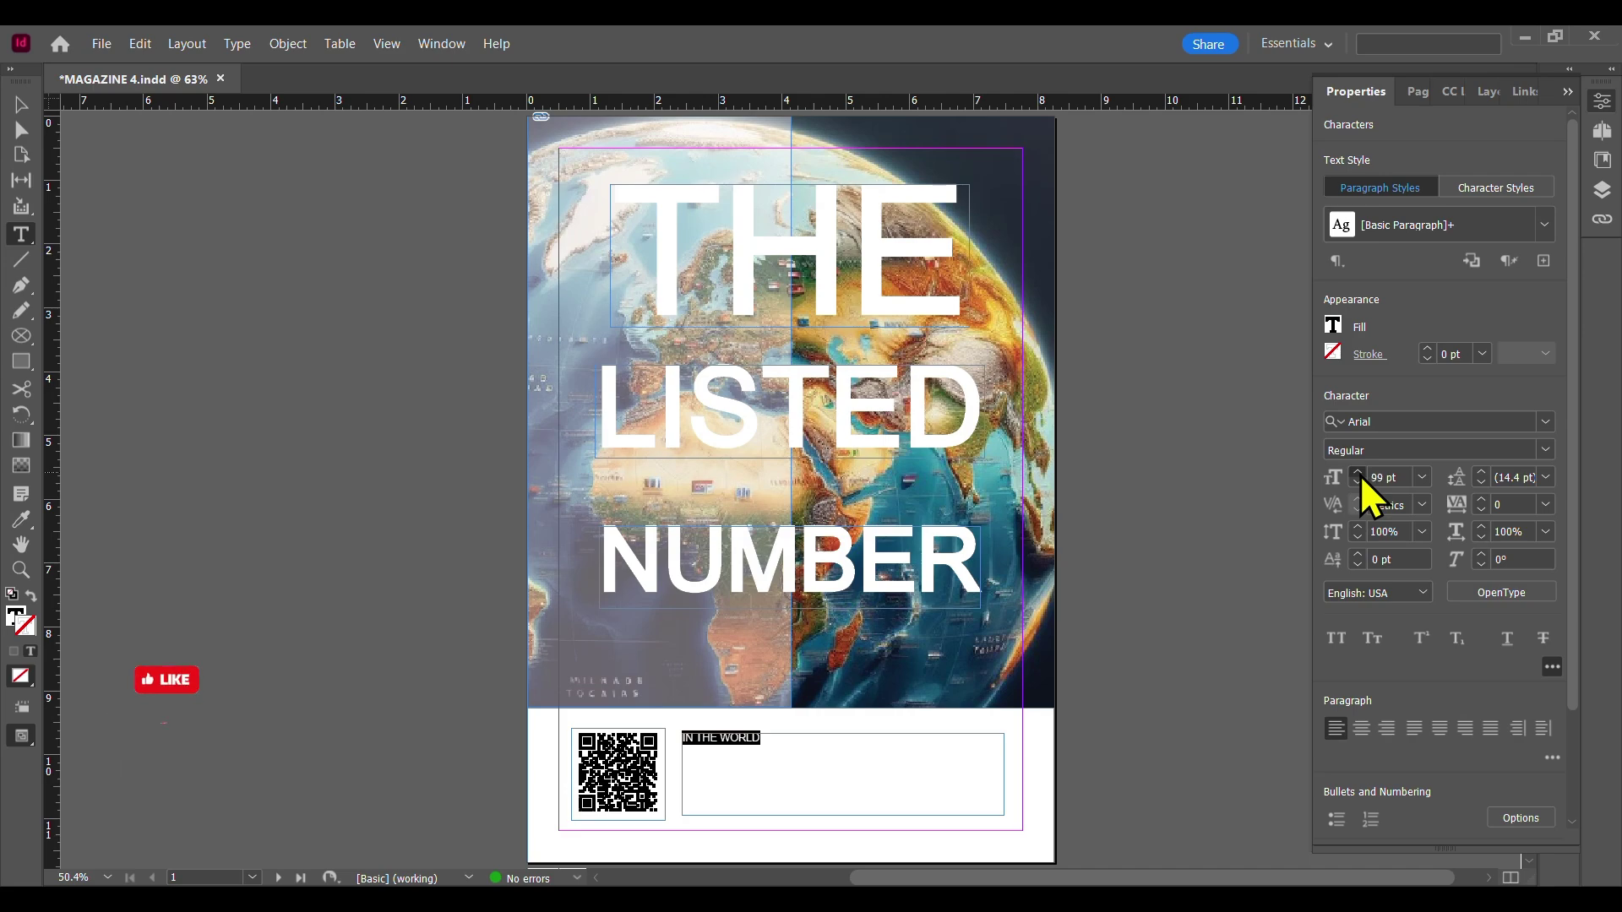
pyautogui.click(1360, 475)
pyautogui.click(1361, 478)
pyautogui.click(1362, 479)
pyautogui.click(1359, 482)
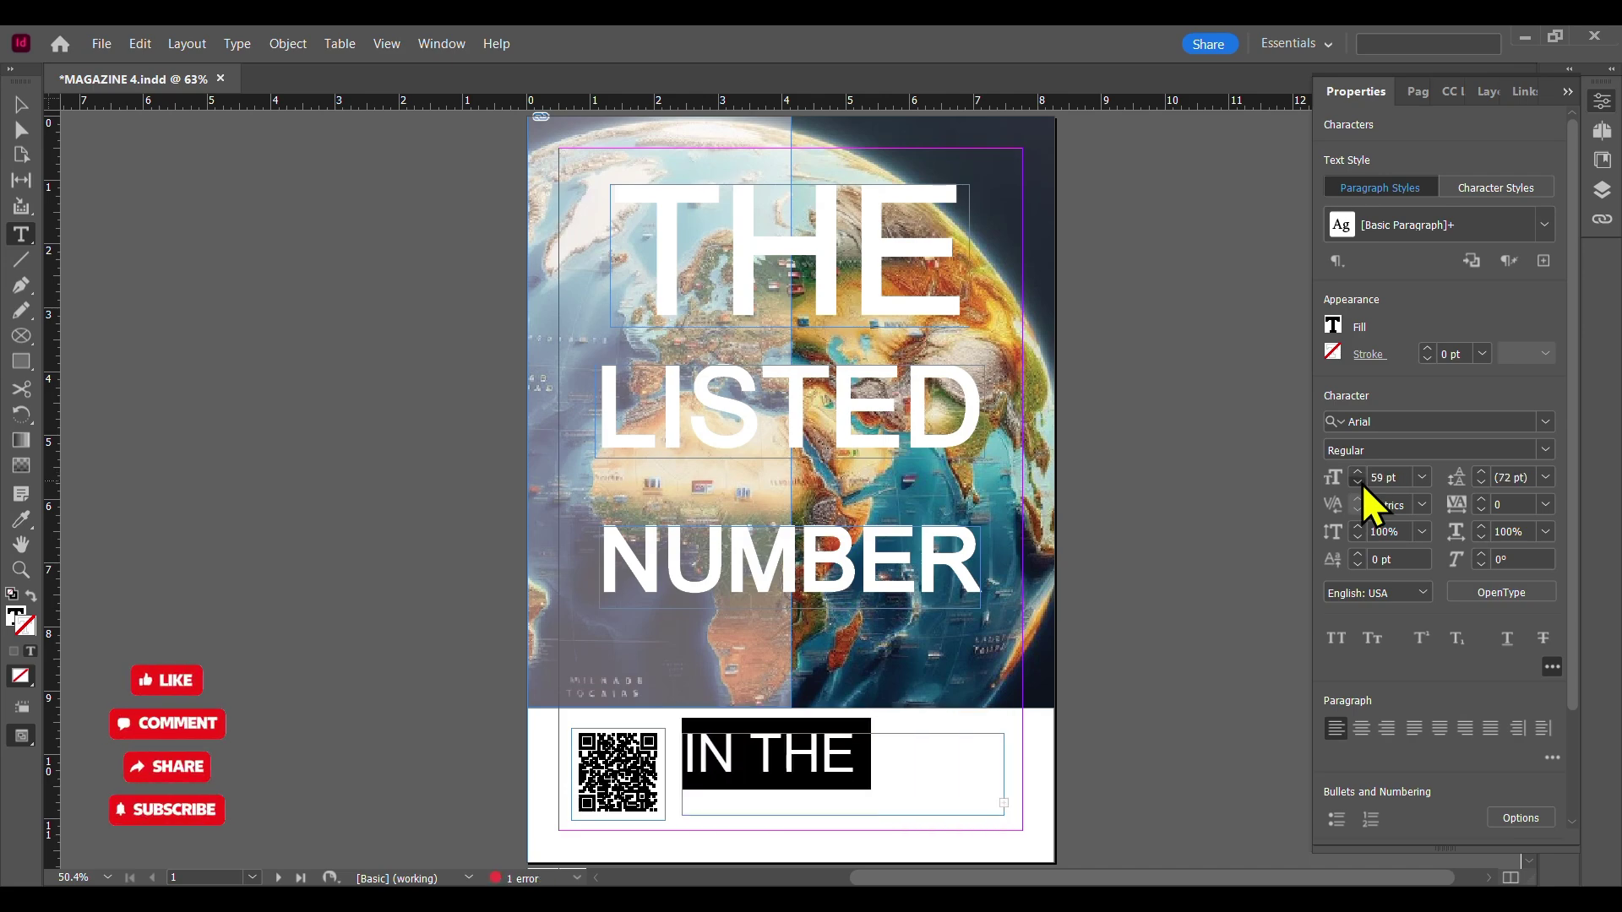
# - Centre-align the IN THE WORLD subtitle and move its frame slightly down in the white bottom band
pyautogui.click(1361, 730)
pyautogui.scroll(-3, 1564, 764)
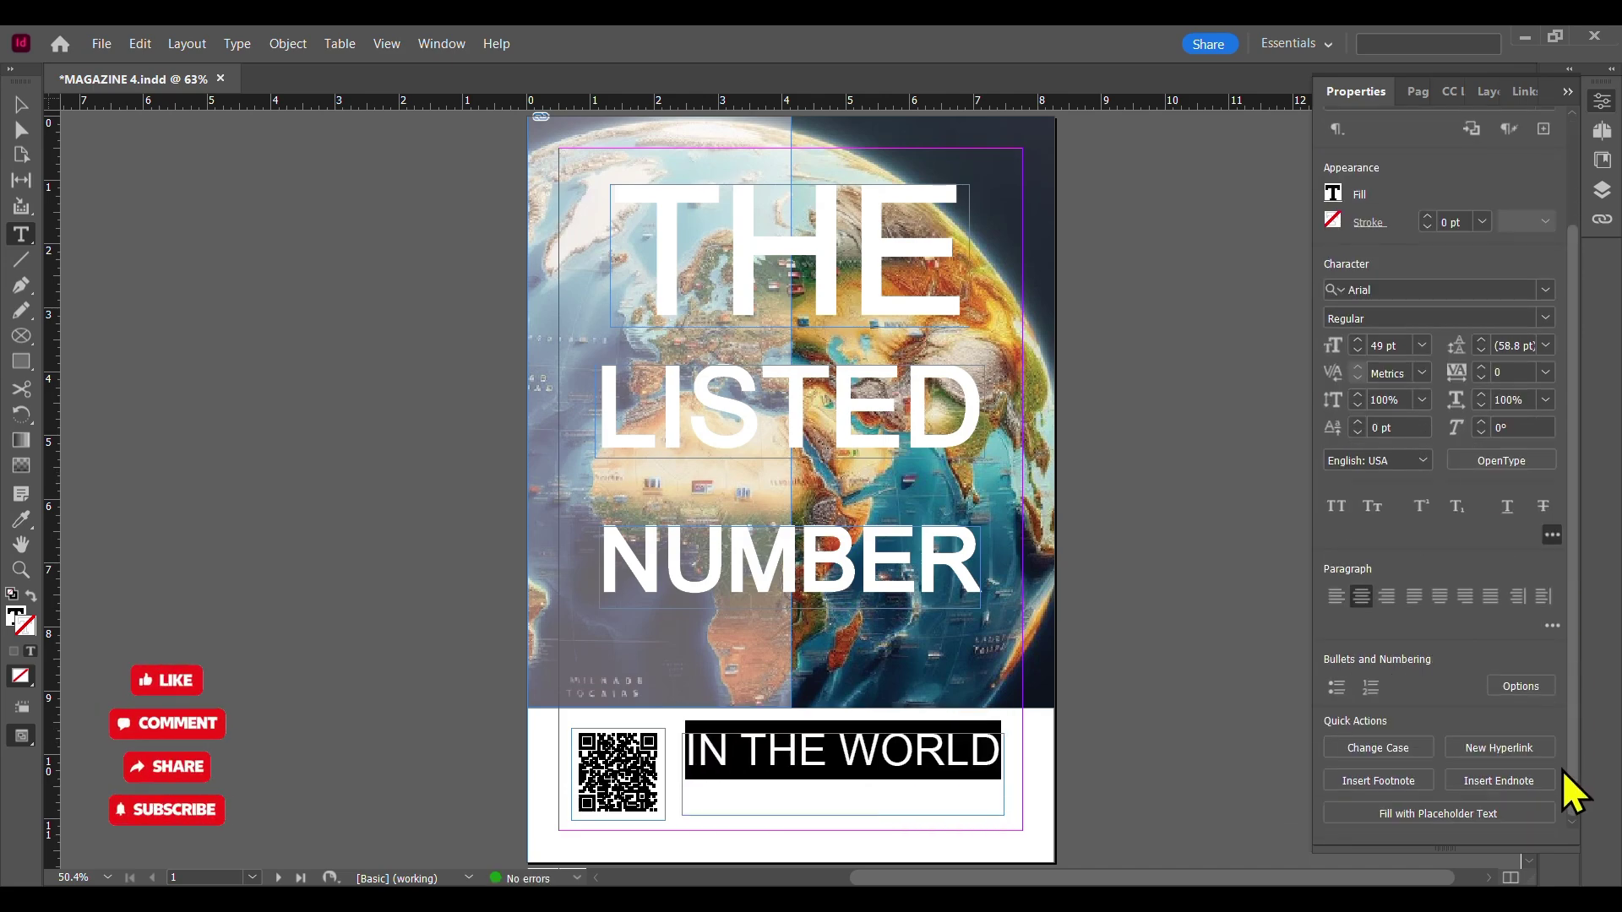
pyautogui.press('Escape')
pyautogui.moveTo(873, 769); pyautogui.dragTo(873, 784)
pyautogui.click(1258, 581)
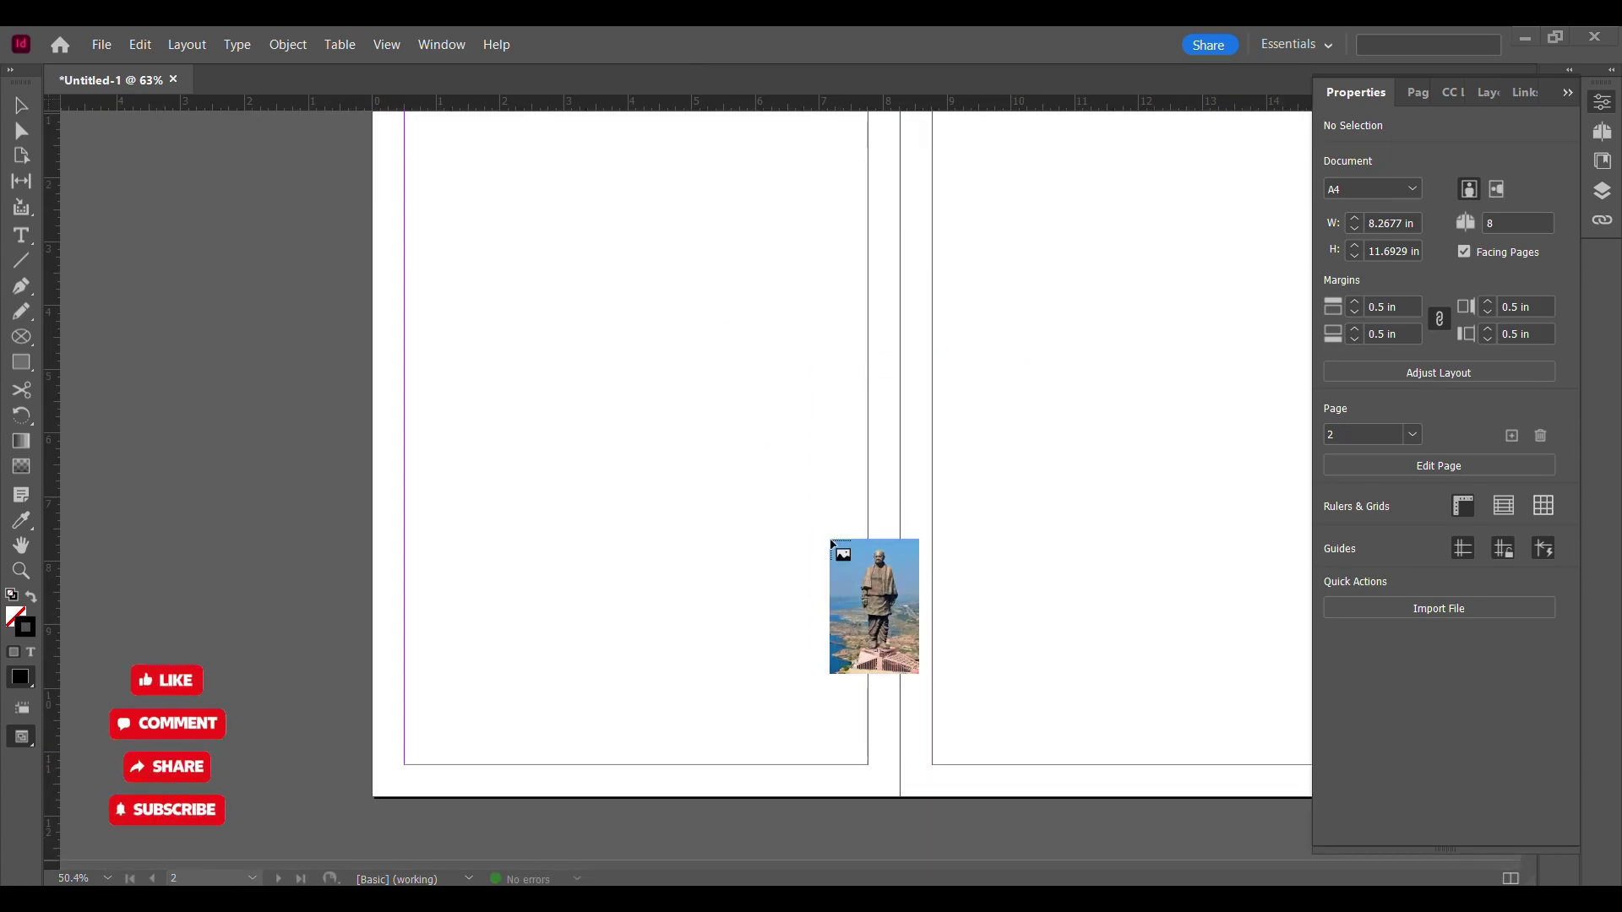
# - Place the statue photo on page 2 of the new A4 document and extend its frame to the page's left edge
pyautogui.moveTo(903, 802); pyautogui.dragTo(318, 277)
pyautogui.scroll(-2, 588, 360)
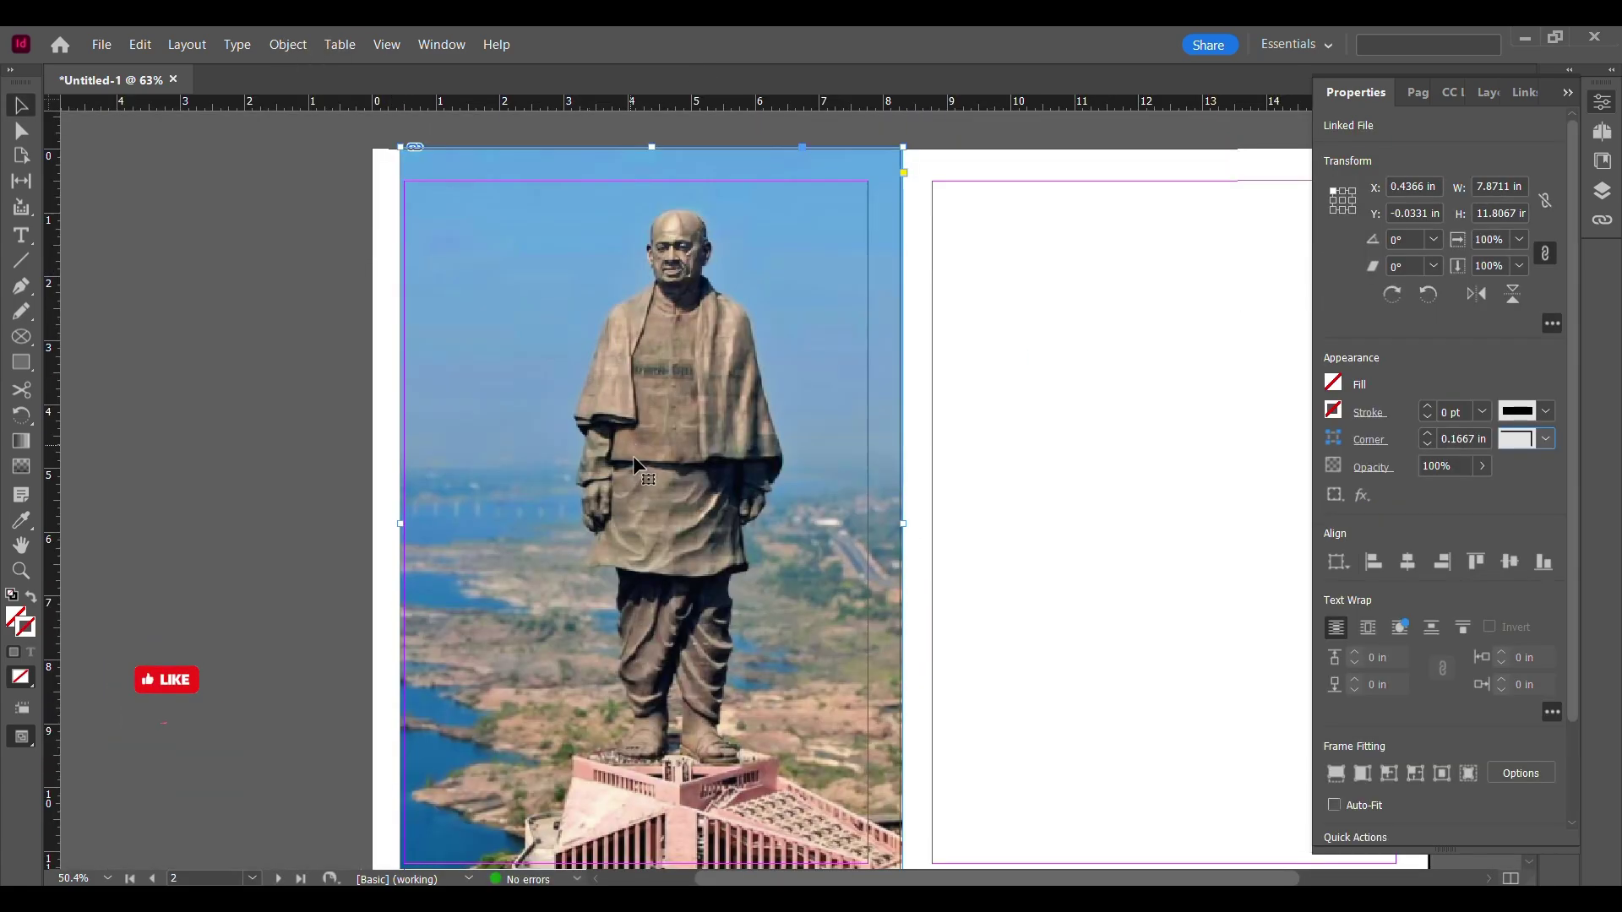
pyautogui.doubleClick(588, 362)
pyautogui.moveTo(400, 524); pyautogui.dragTo(368, 524)
pyautogui.doubleClick(465, 524)
pyautogui.click(355, 515)
# - Align the statue photo frame's top, right and bottom edges with the edges of page 2
pyautogui.keyDown('alt'); pyautogui.scroll(4, 717, 210); pyautogui.keyUp('alt')
pyautogui.click(645, 201)
pyautogui.moveTo(514, 157); pyautogui.dragTo(513, 160)
pyautogui.hotkey('ctrl', 'shift', 'a')
pyautogui.click(1094, 495)
pyautogui.scroll(-6, 1097, 499)
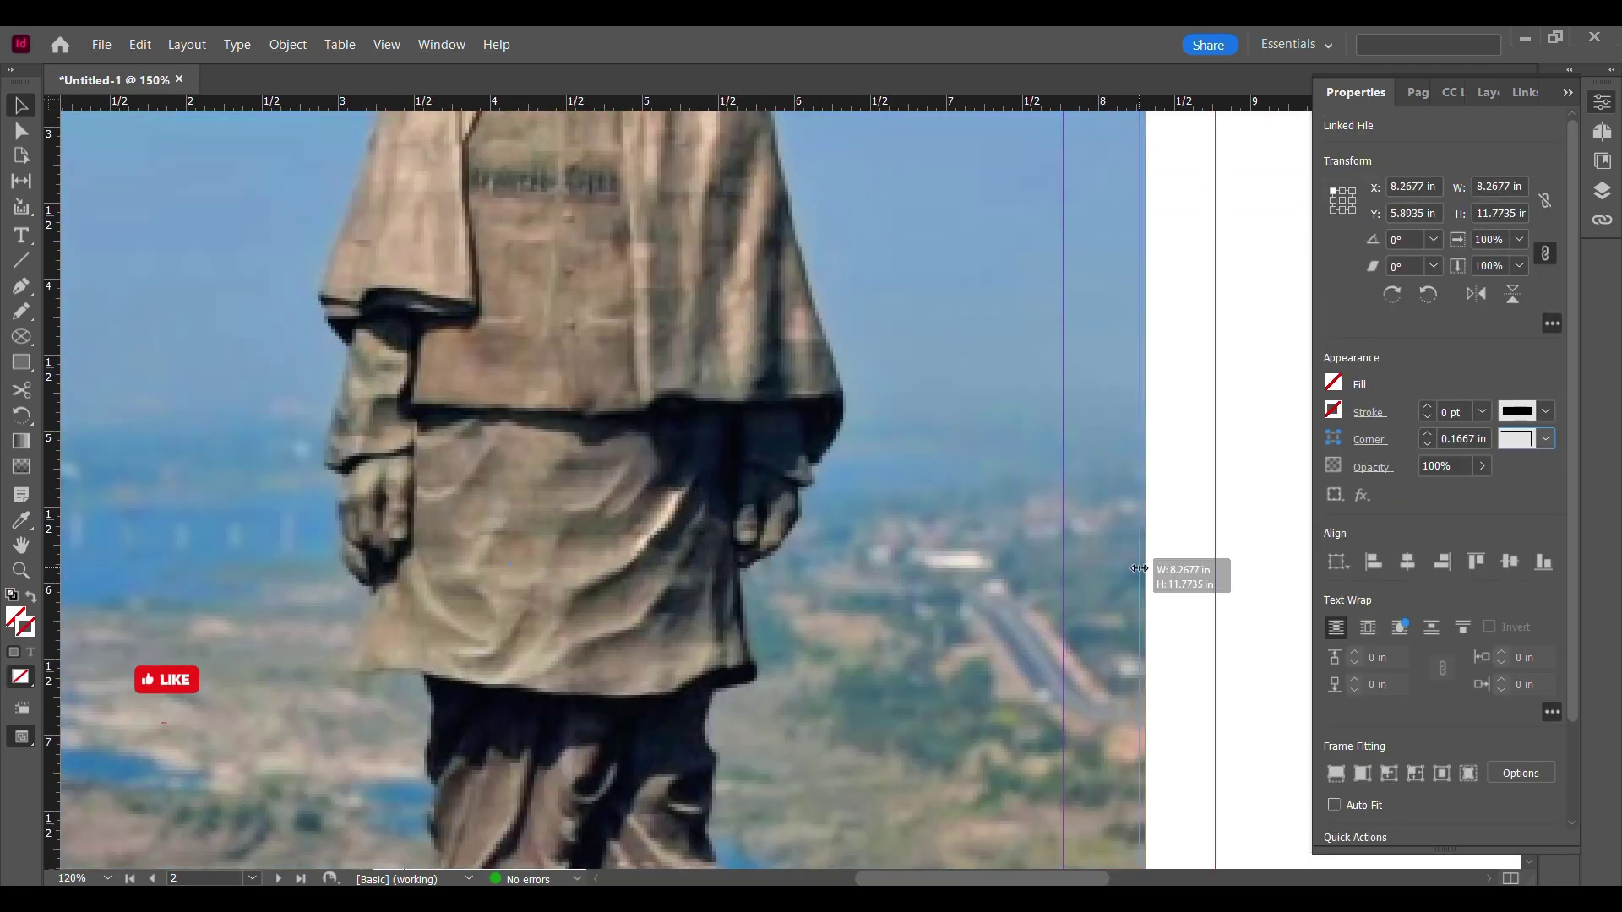
pyautogui.moveTo(1139, 568); pyautogui.dragTo(1140, 568)
pyautogui.scroll(-10, 1159, 584)
pyautogui.scroll(1, 1159, 584)
pyautogui.moveTo(511, 543); pyautogui.dragTo(511, 531)
pyautogui.click(747, 601)
pyautogui.hotkey('ctrl', '0')
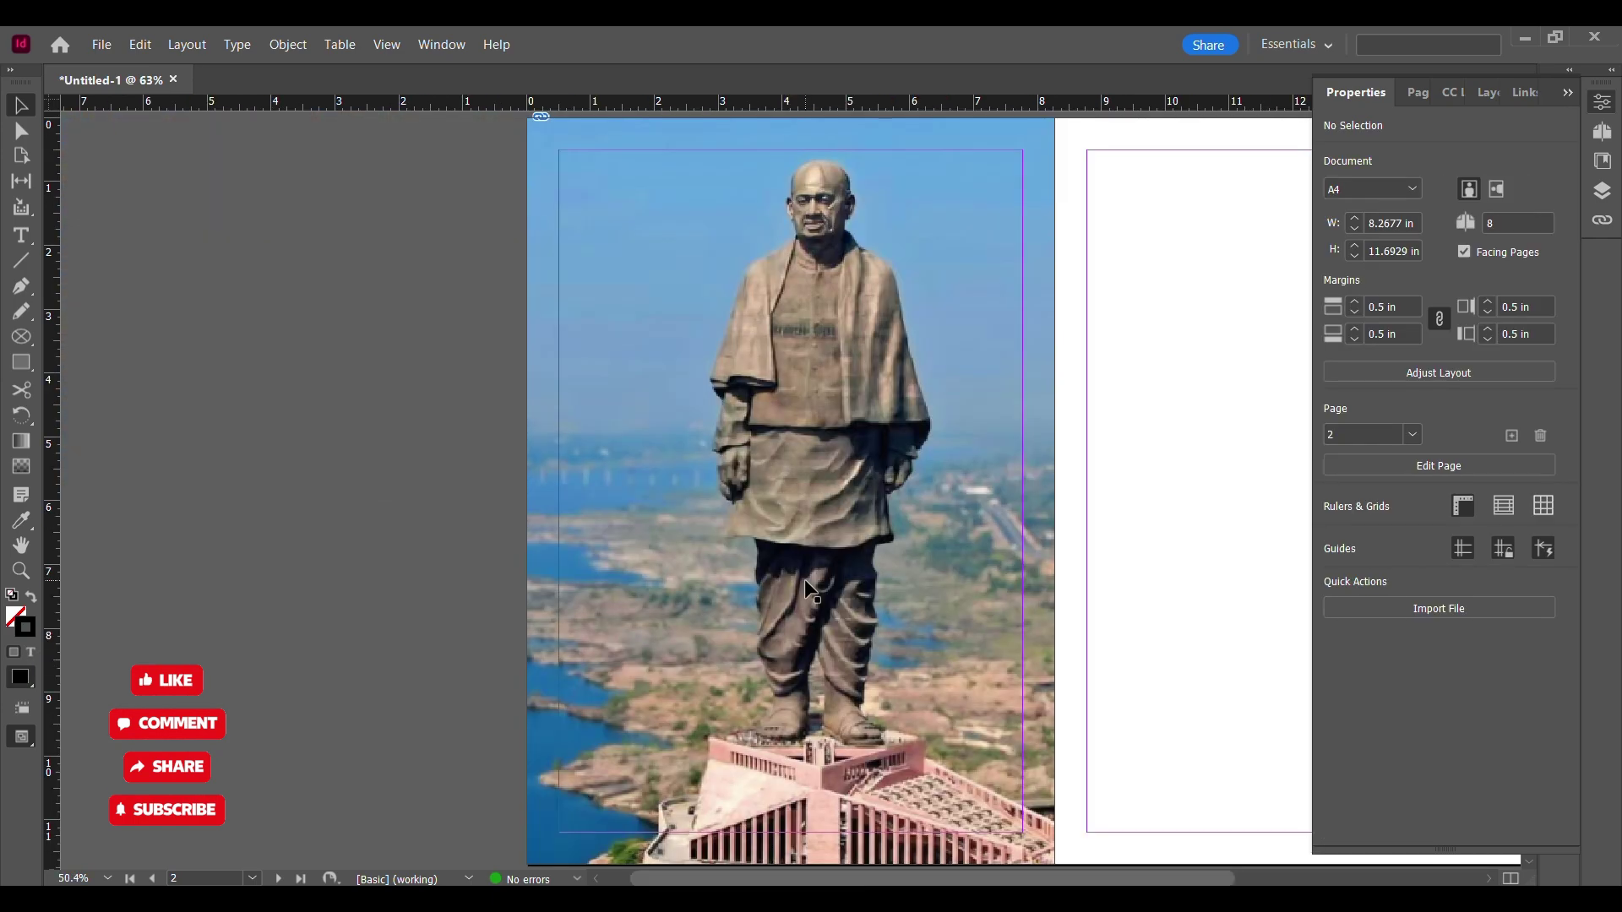
pyautogui.moveTo(663, 289); pyautogui.dragTo(814, 548)
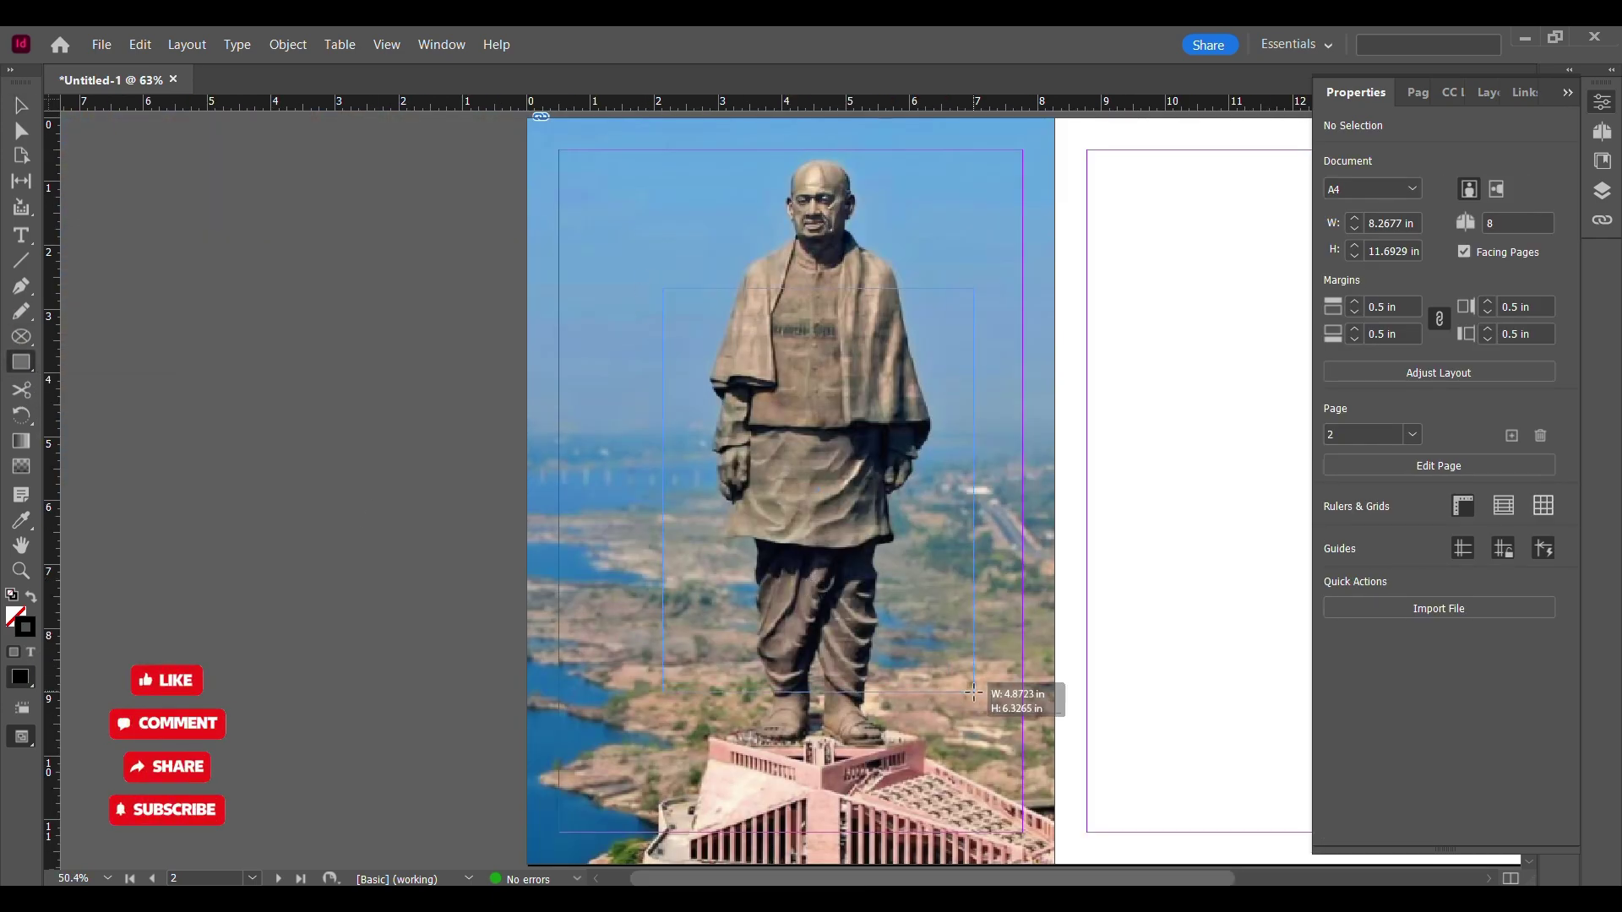
pyautogui.moveTo(991, 699); pyautogui.dragTo(992, 698)
pyautogui.hotkey('ctrl', 'z')
# - Draw a square about 5.6 in wide over the statue's body, with a white fill and no stroke
pyautogui.moveTo(622, 313); pyautogui.dragTo(622, 313)
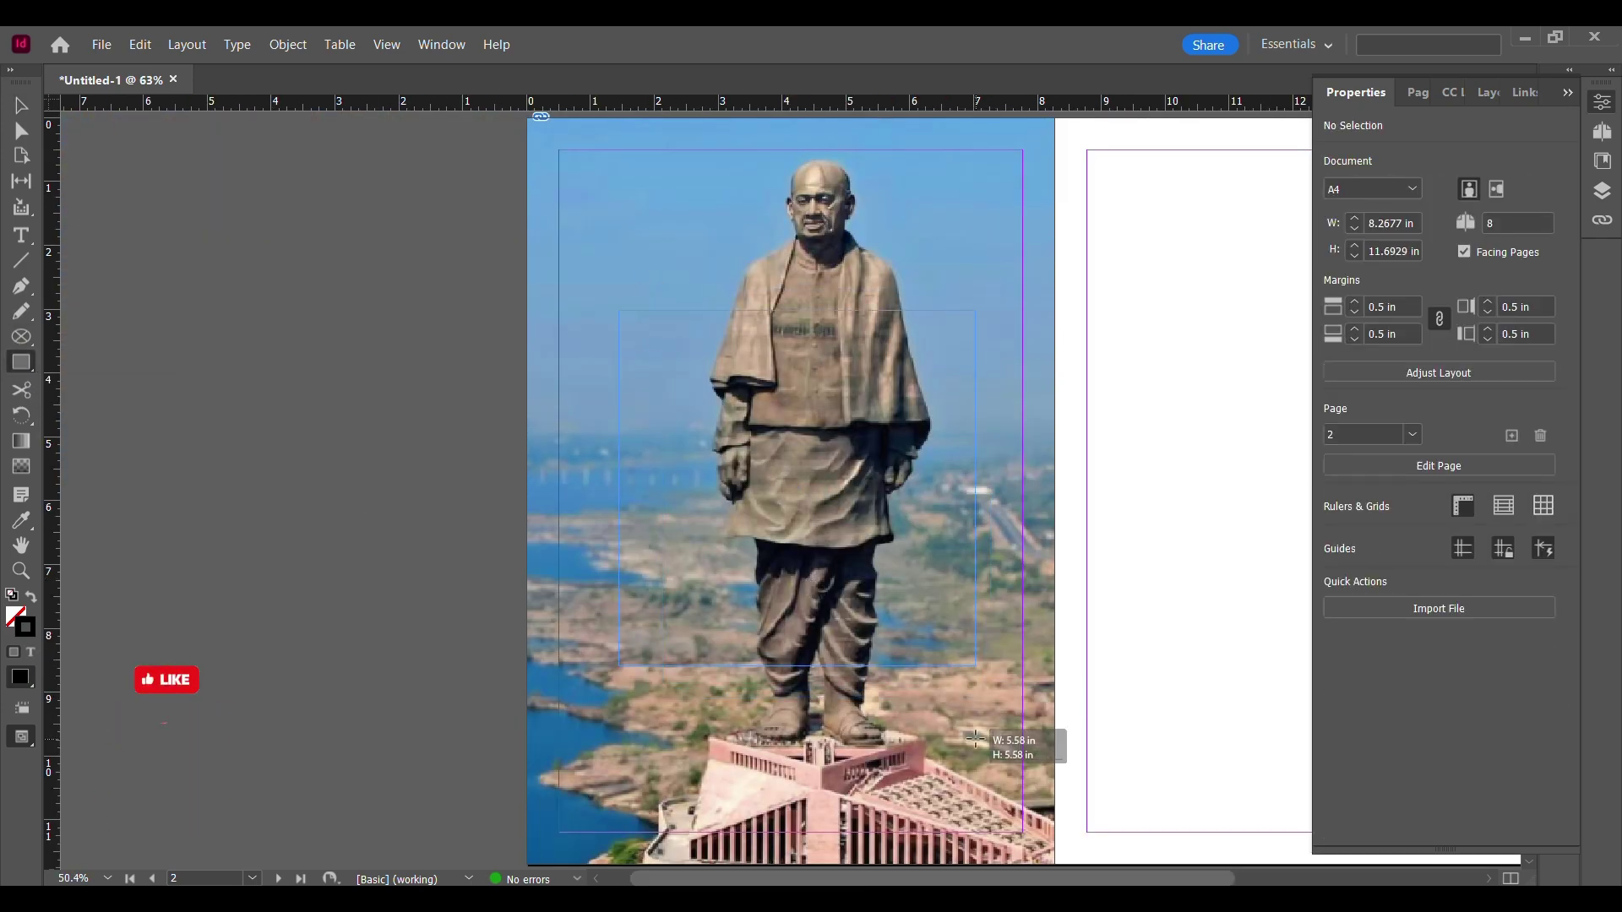
pyautogui.moveTo(975, 739); pyautogui.dragTo(975, 739)
pyautogui.click(1334, 409)
pyautogui.click(1120, 548)
pyautogui.click(1333, 385)
pyautogui.click(1150, 567)
# - Give the white square Fancy corners of 0.75 in and lower its opacity to 69%
pyautogui.click(1505, 439)
pyautogui.click(1451, 482)
pyautogui.click(1427, 432)
pyautogui.click(1427, 433)
pyautogui.click(1482, 466)
pyautogui.moveTo(1485, 492); pyautogui.dragTo(1448, 494)
# - Extend the translucent panel's upper and lower edges to about 6.2 in tall and move it slightly down over the statue
pyautogui.click(21, 105)
pyautogui.moveTo(797, 310); pyautogui.dragTo(797, 289)
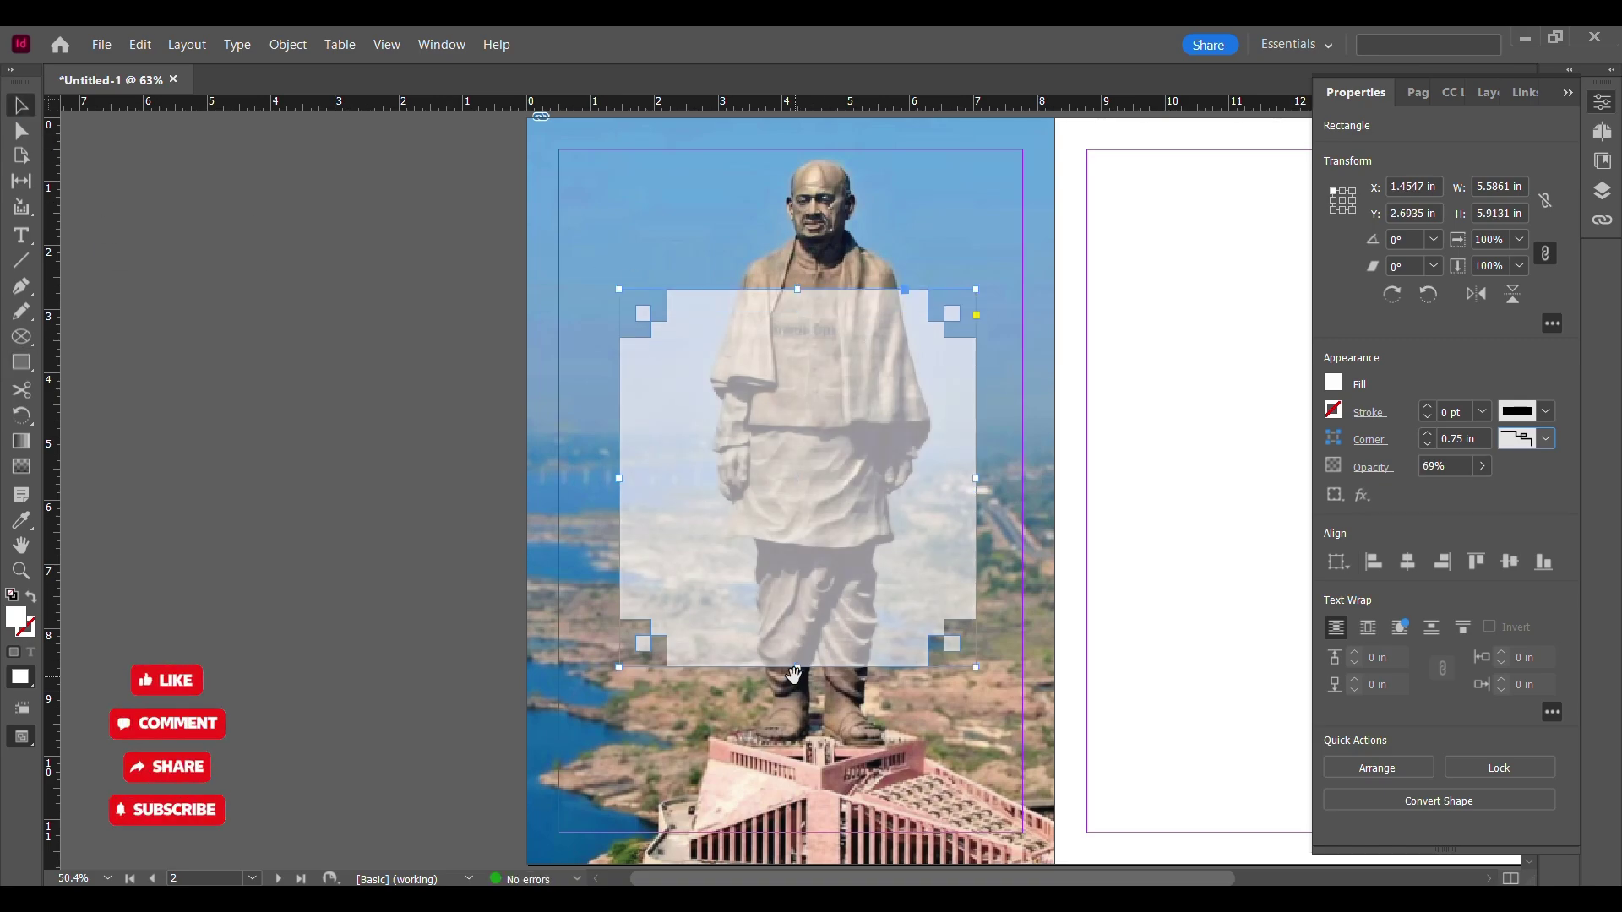
pyautogui.moveTo(798, 668); pyautogui.dragTo(798, 685)
pyautogui.moveTo(806, 471); pyautogui.dragTo(800, 494)
pyautogui.click(480, 461)
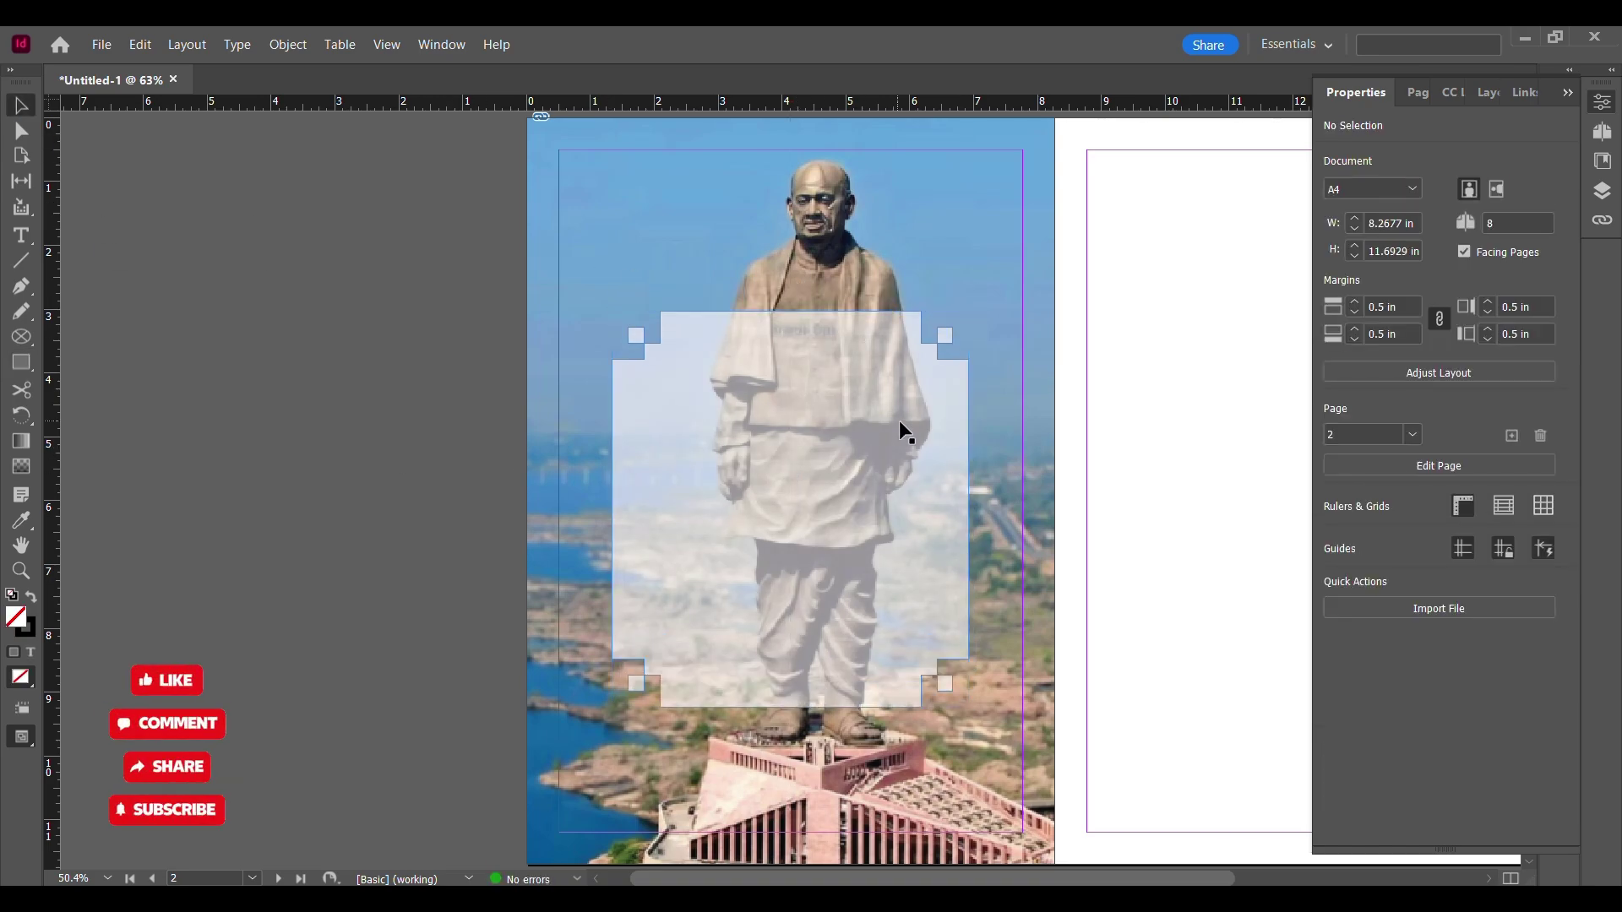
# - Add a text frame in the panel's upper part and enter TALLEST STATUE on two lines
pyautogui.moveTo(685, 330); pyautogui.dragTo(899, 404)
pyautogui.write('TALLEST')
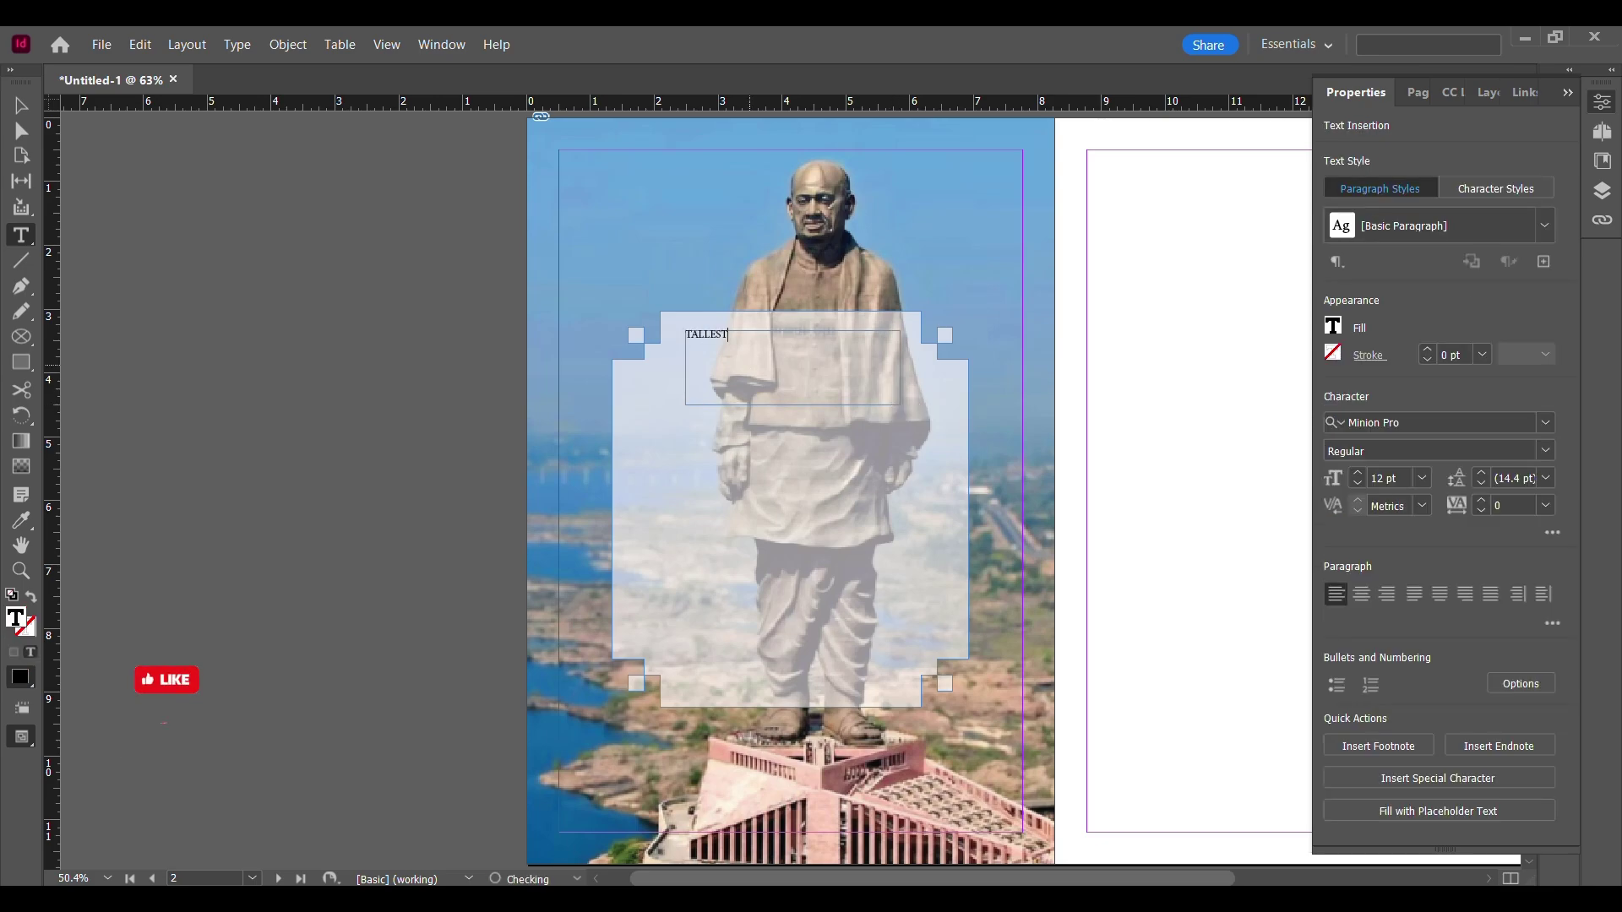
pyautogui.moveTo(732, 337); pyautogui.dragTo(685, 337)
pyautogui.click(673, 337)
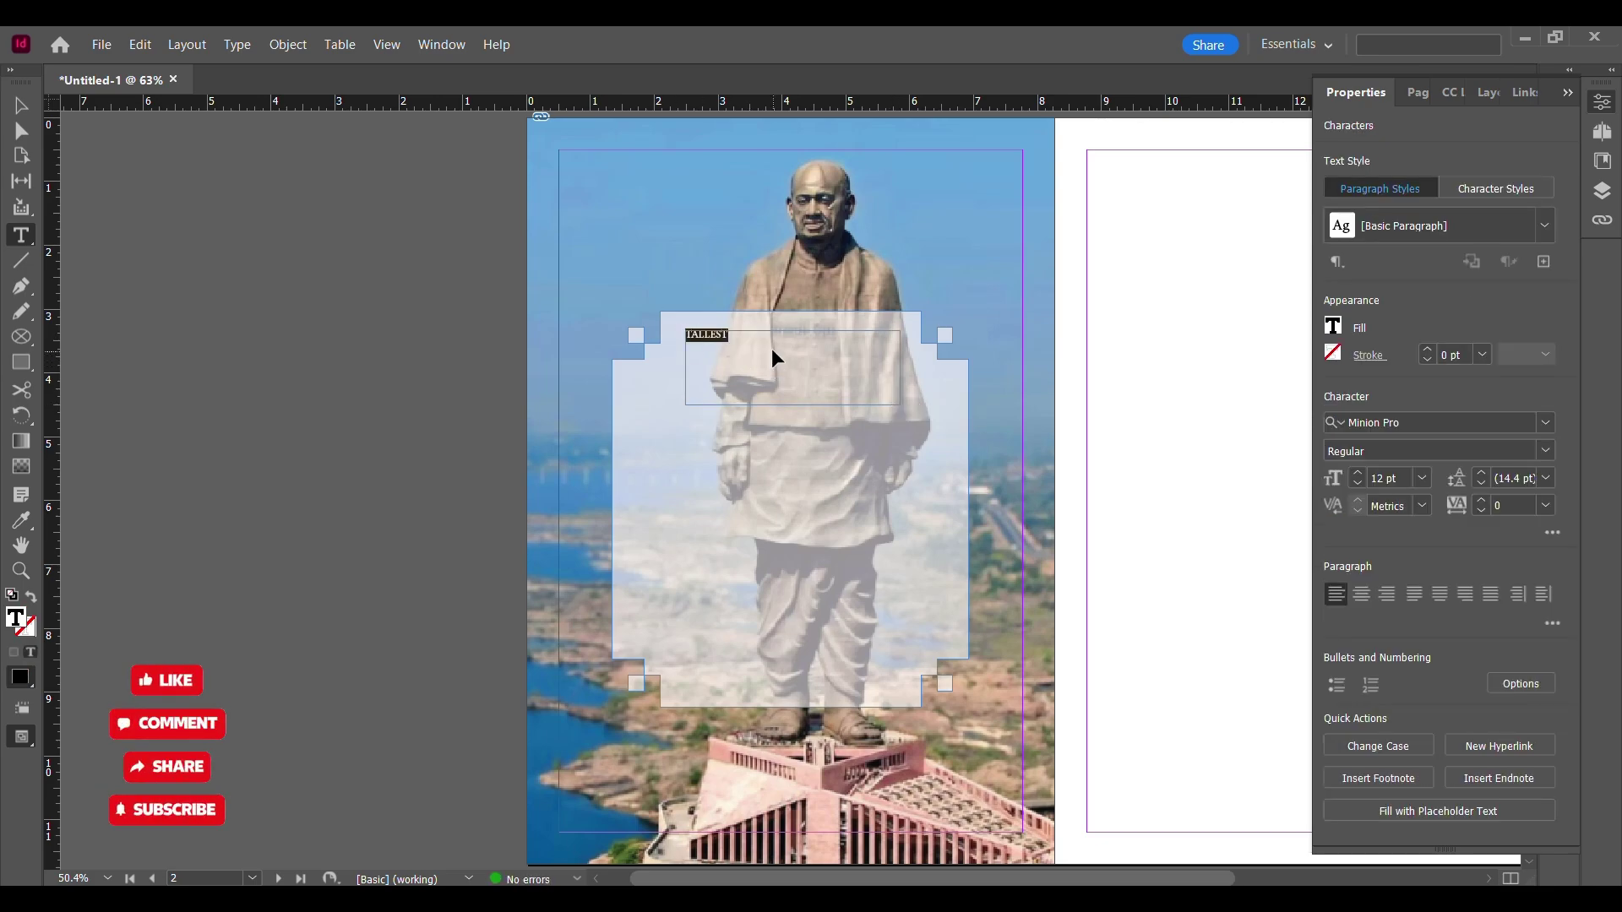
pyautogui.write('STATUE')
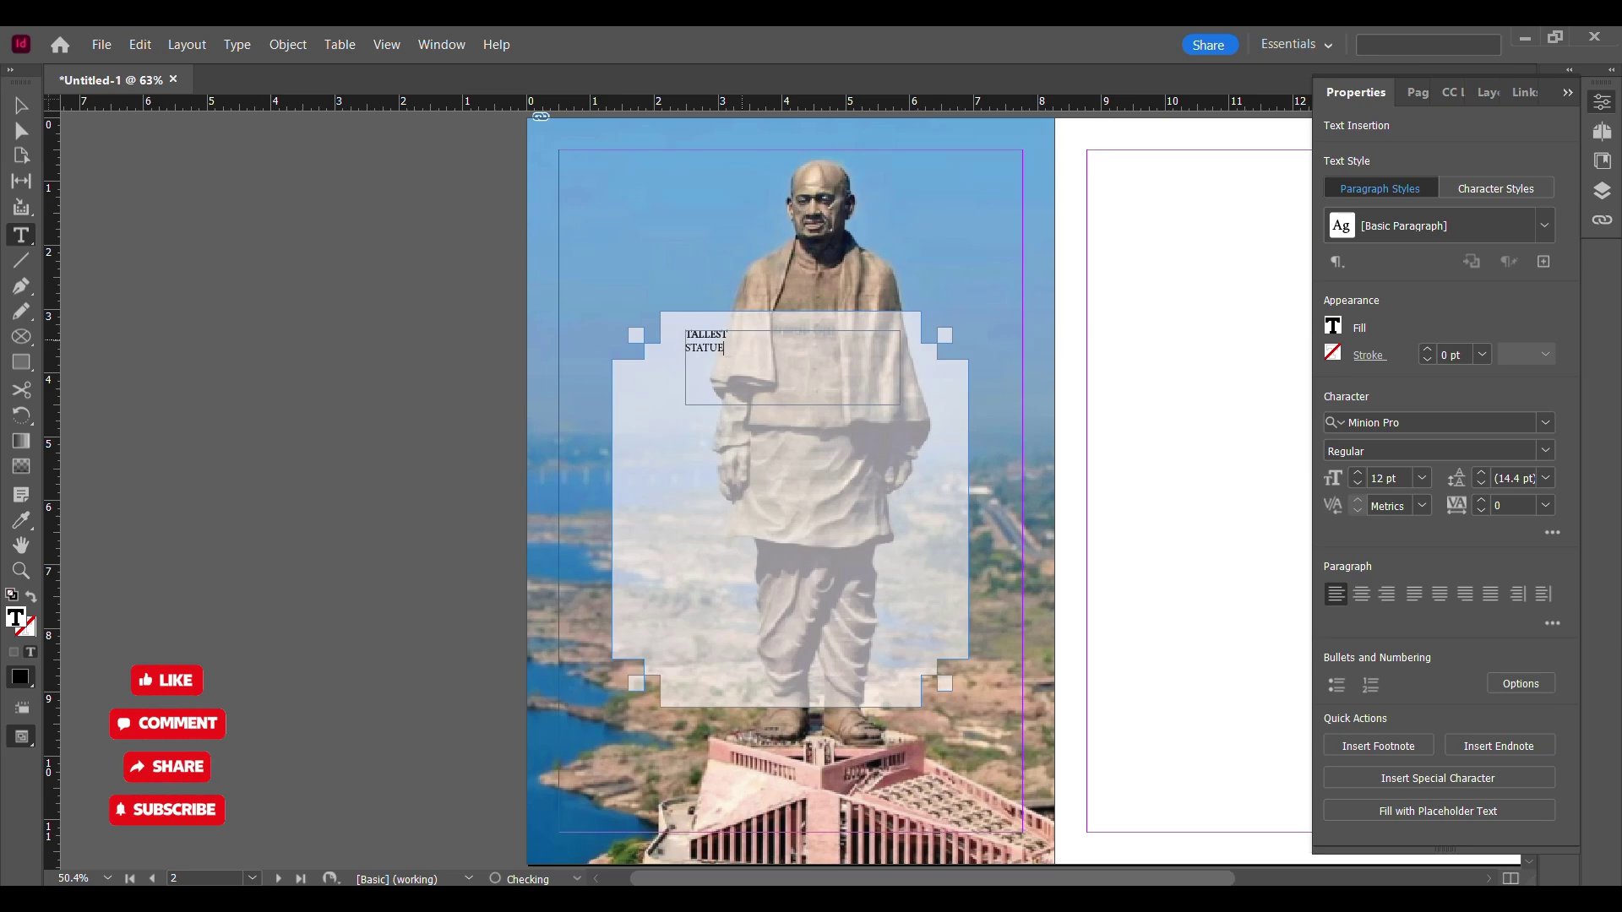
# - Centre-align the TALLEST STATUE text and enlarge it to 40 pt
pyautogui.hotkey('ctrl', 'a')
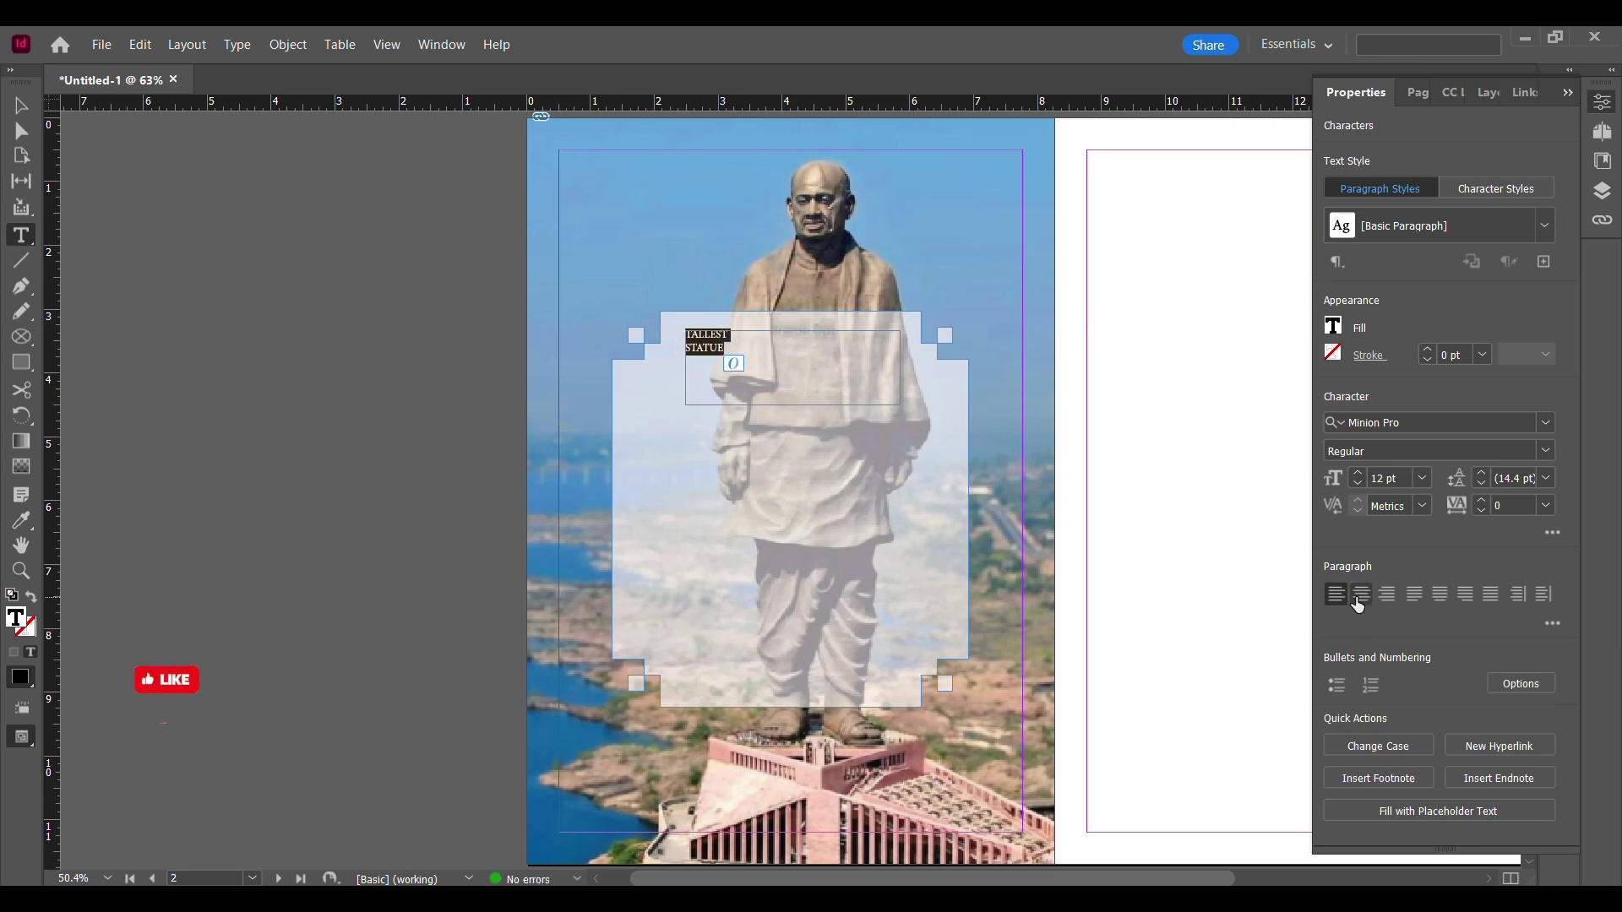
pyautogui.click(1361, 594)
pyautogui.click(1358, 471)
pyautogui.click(1356, 472)
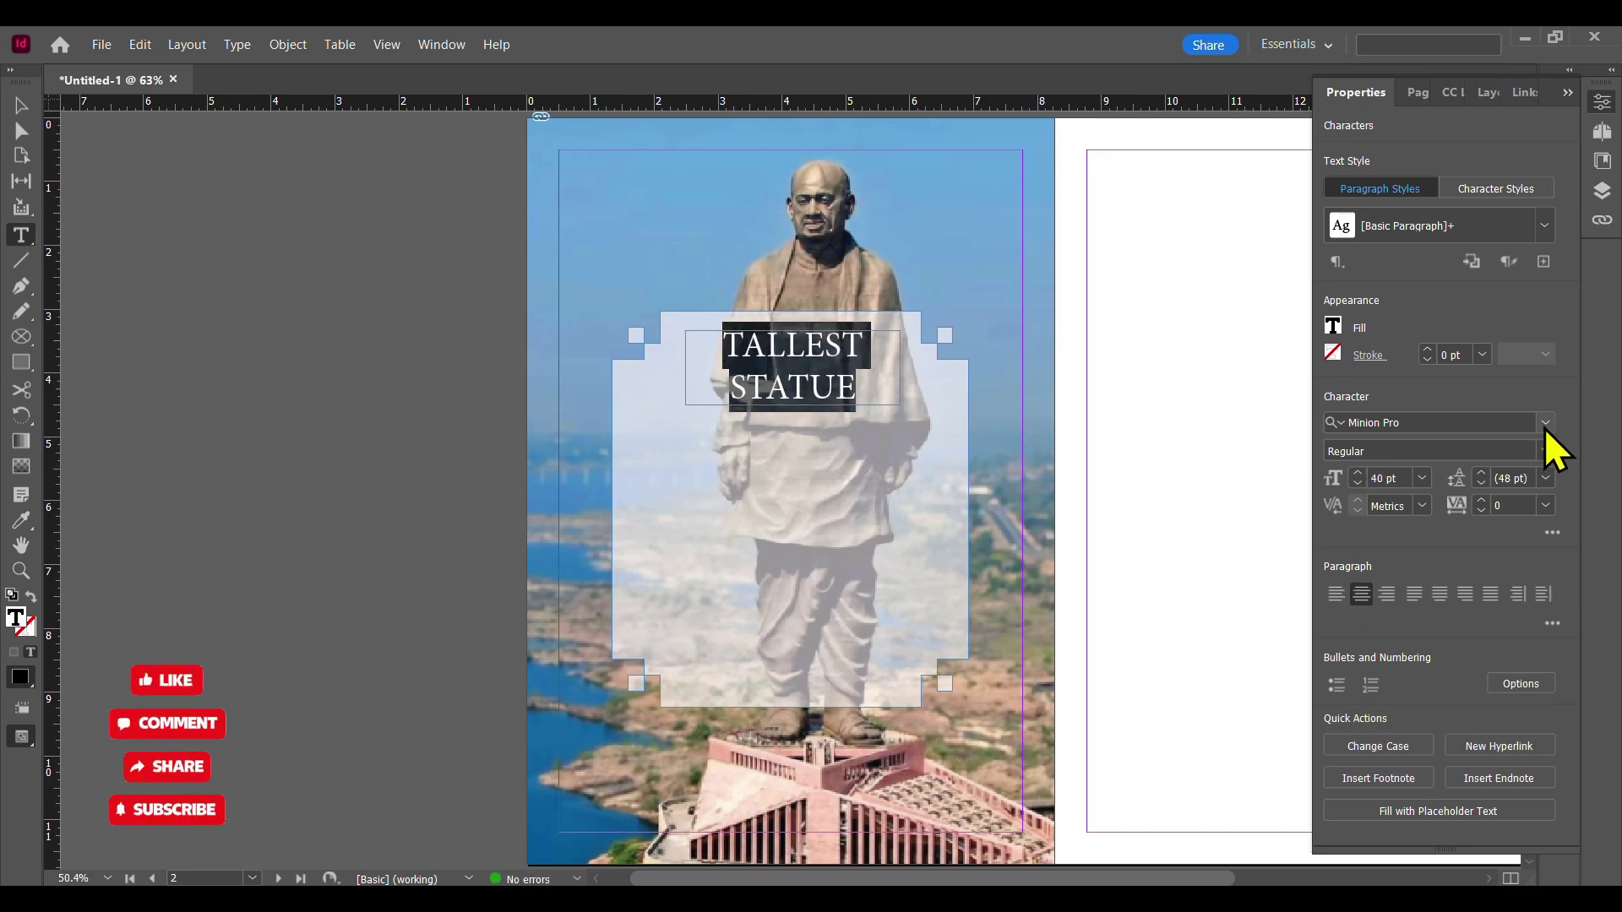
# - Format the TALLEST STATUE title in Arial at 60 pt with a 2 pt stroke
pyautogui.click(1545, 422)
pyautogui.scroll(-2, 1397, 723)
pyautogui.click(1407, 828)
pyautogui.click(1483, 355)
pyautogui.click(1476, 488)
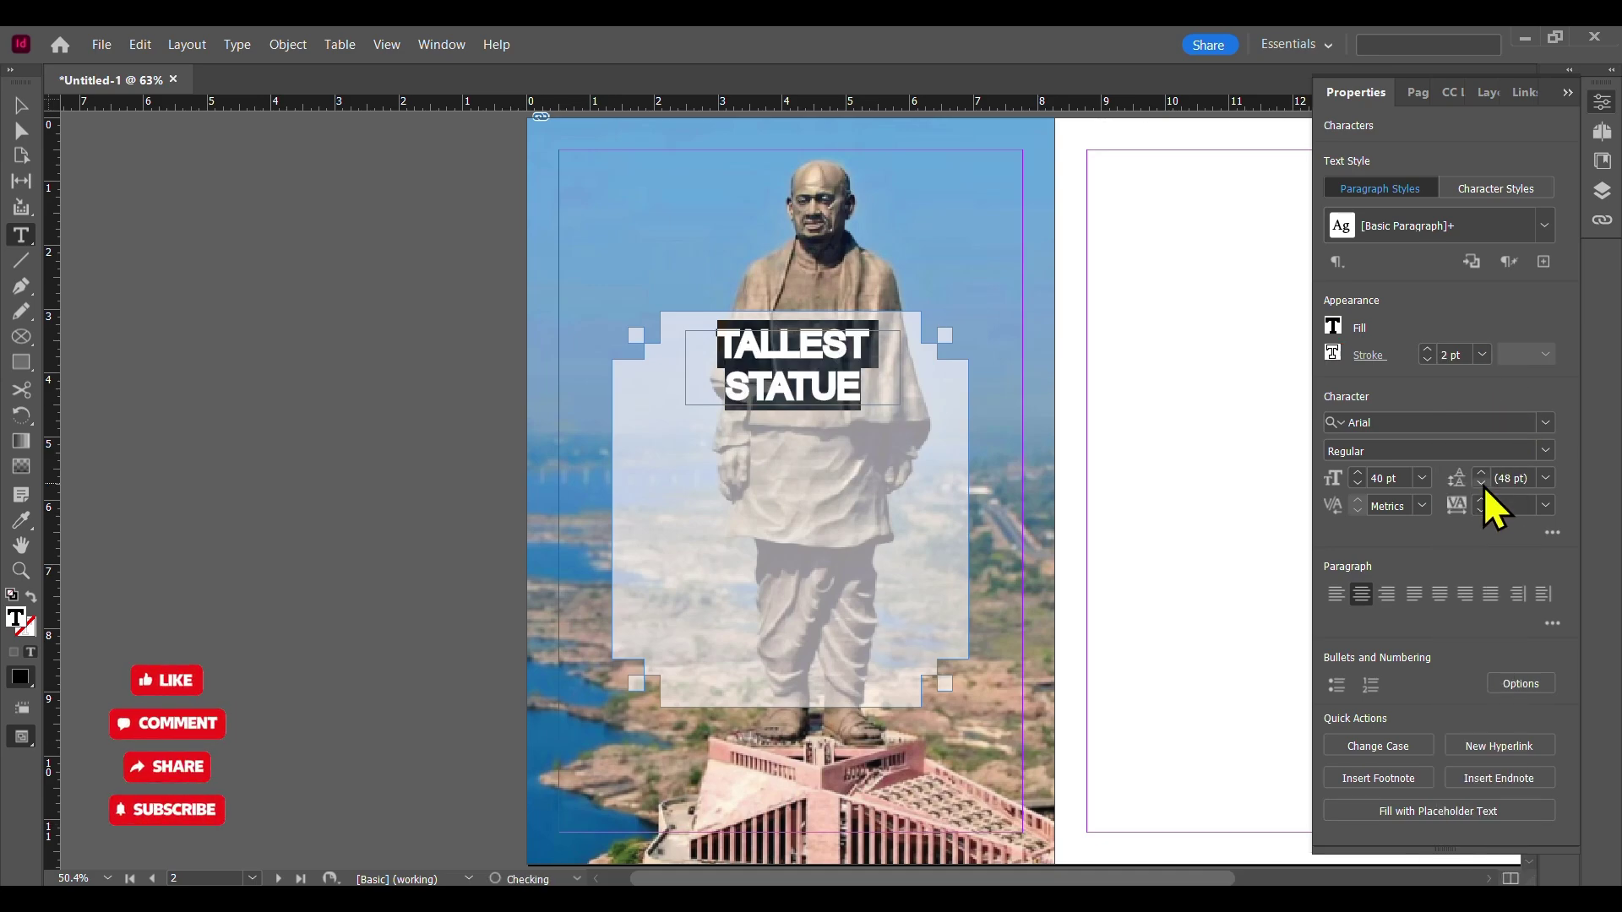
pyautogui.click(1423, 478)
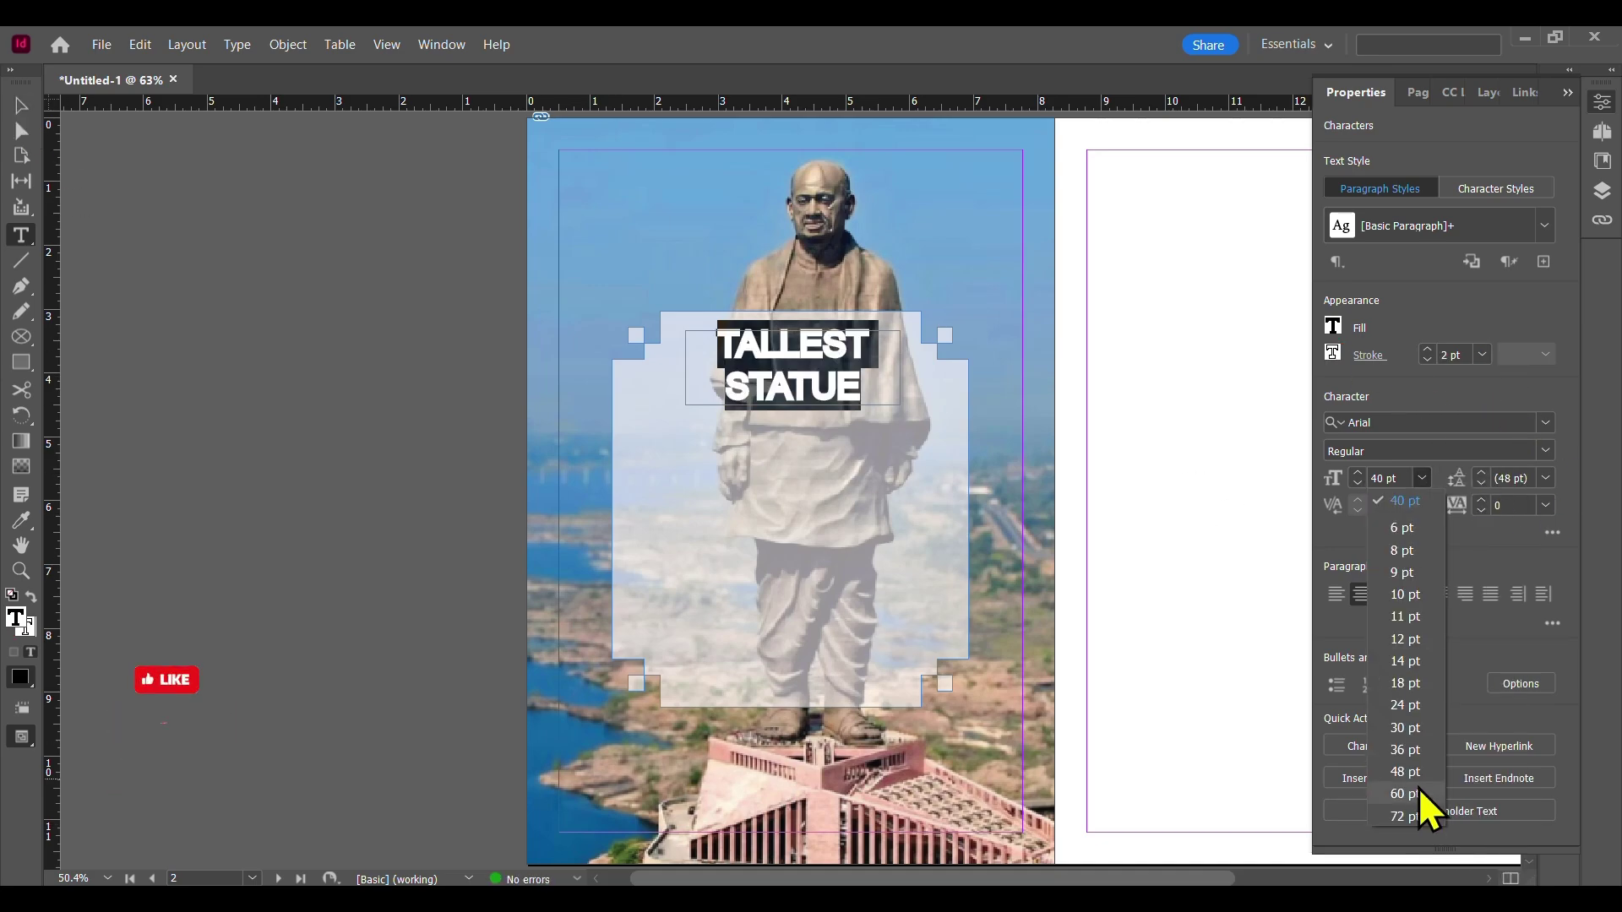
pyautogui.click(1430, 804)
# - Widen the title frame to about 4.44 in, centre it on the panel and fit its height to the text
pyautogui.click(21, 106)
pyautogui.moveTo(899, 411); pyautogui.dragTo(968, 411)
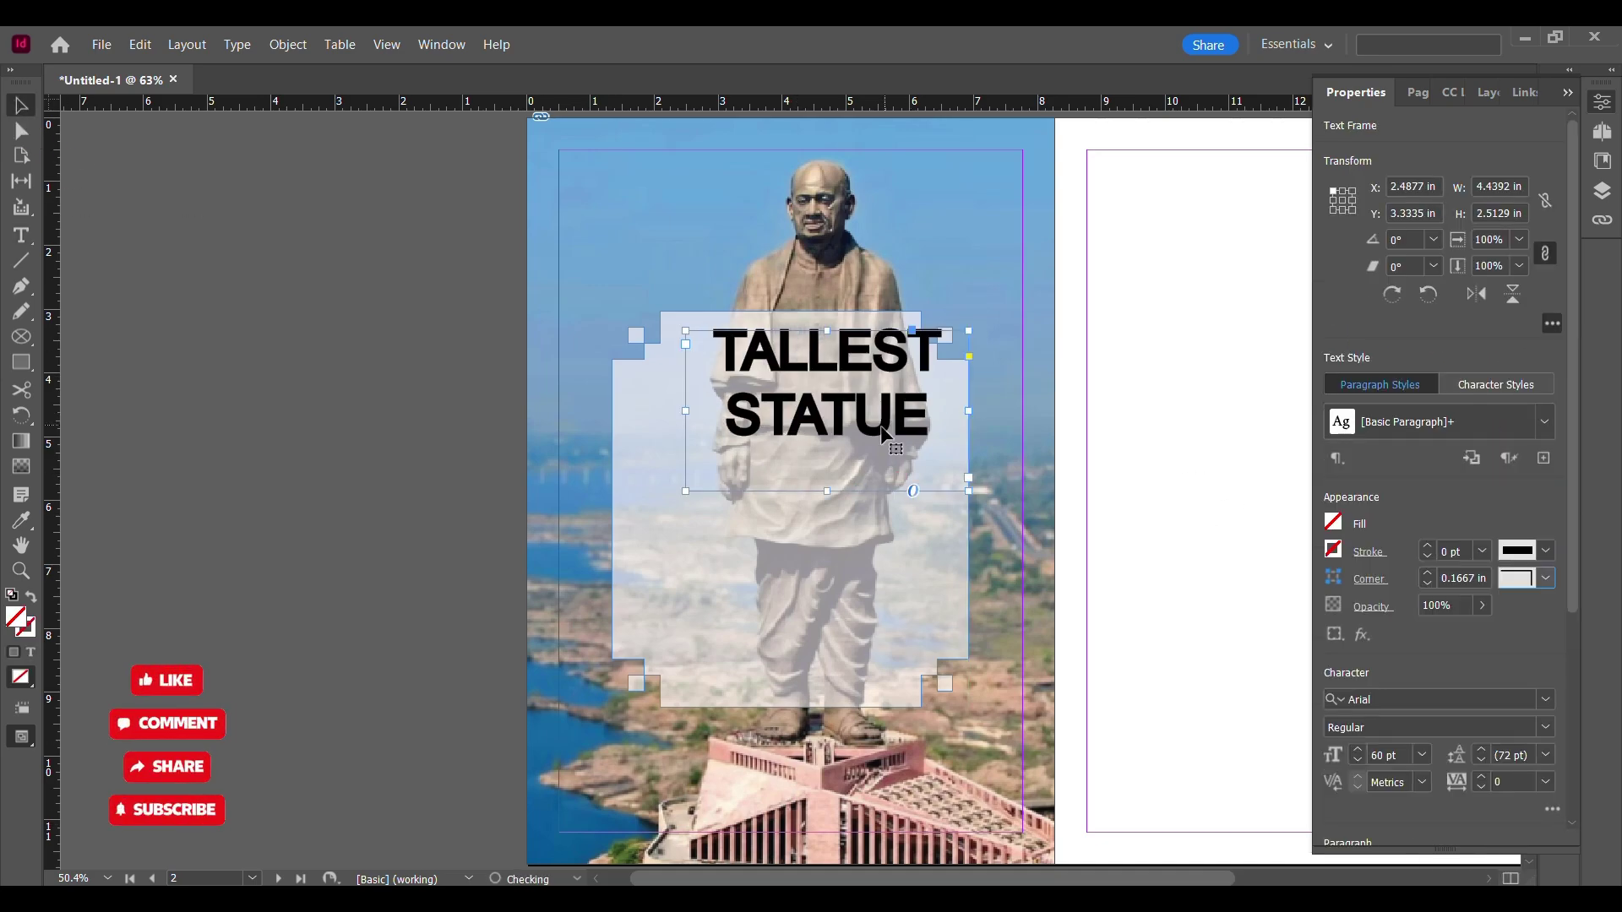
pyautogui.moveTo(832, 437); pyautogui.dragTo(833, 438)
pyautogui.doubleClick(791, 491)
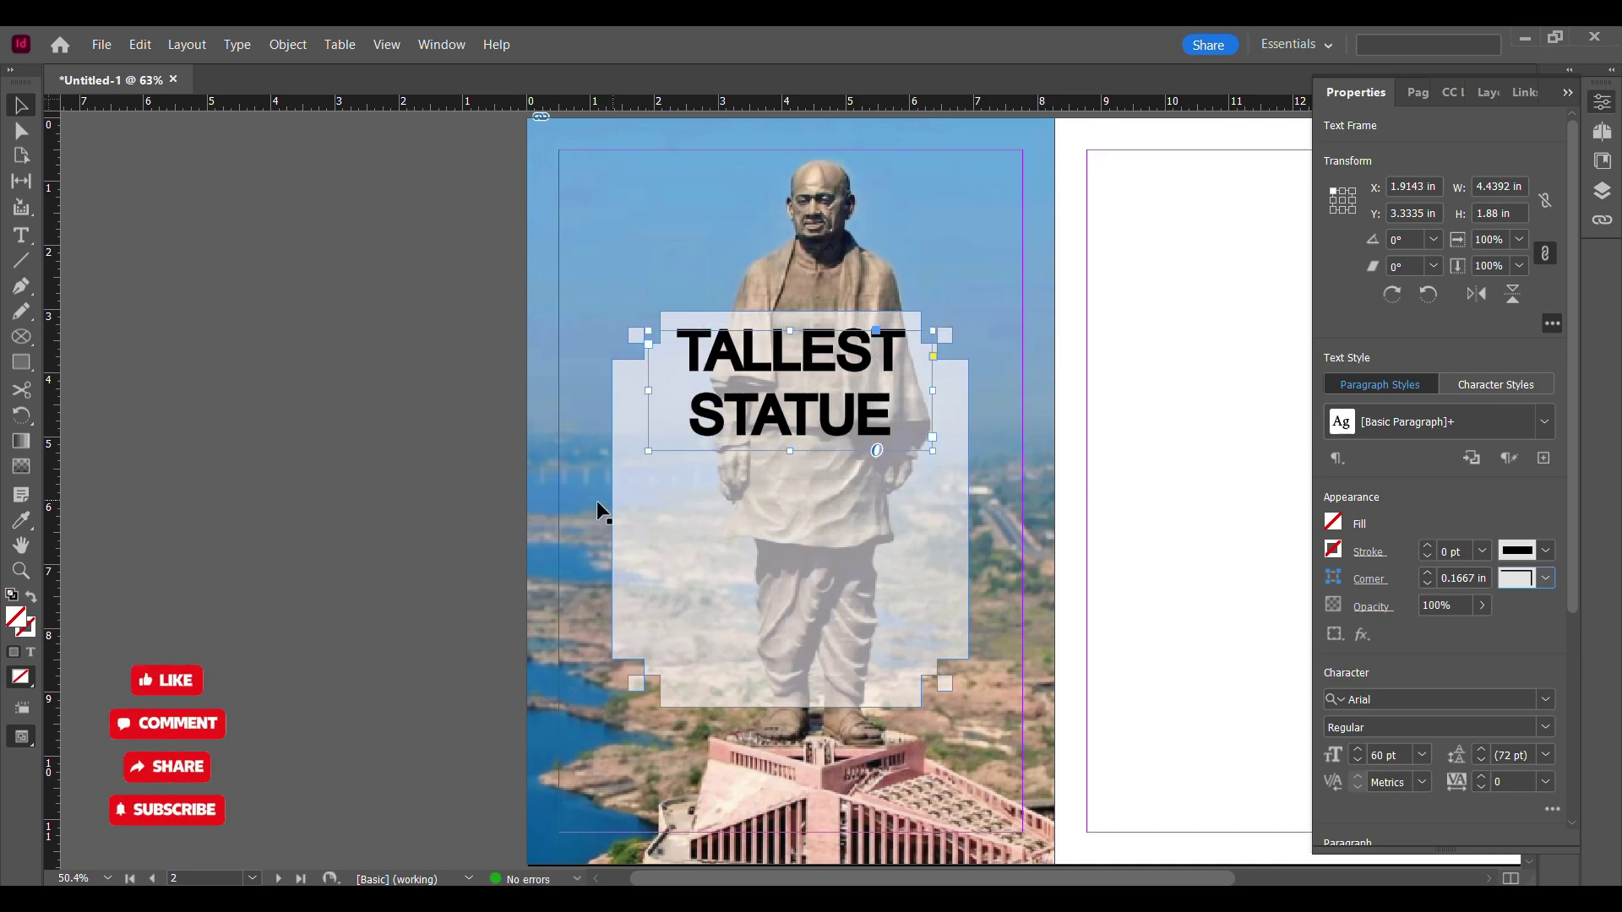
pyautogui.click(435, 400)
# - Add a text frame below the TALLEST STATUE title and enter IN THE WORLD
pyautogui.press('t')
pyautogui.moveTo(902, 499); pyautogui.dragTo(919, 503)
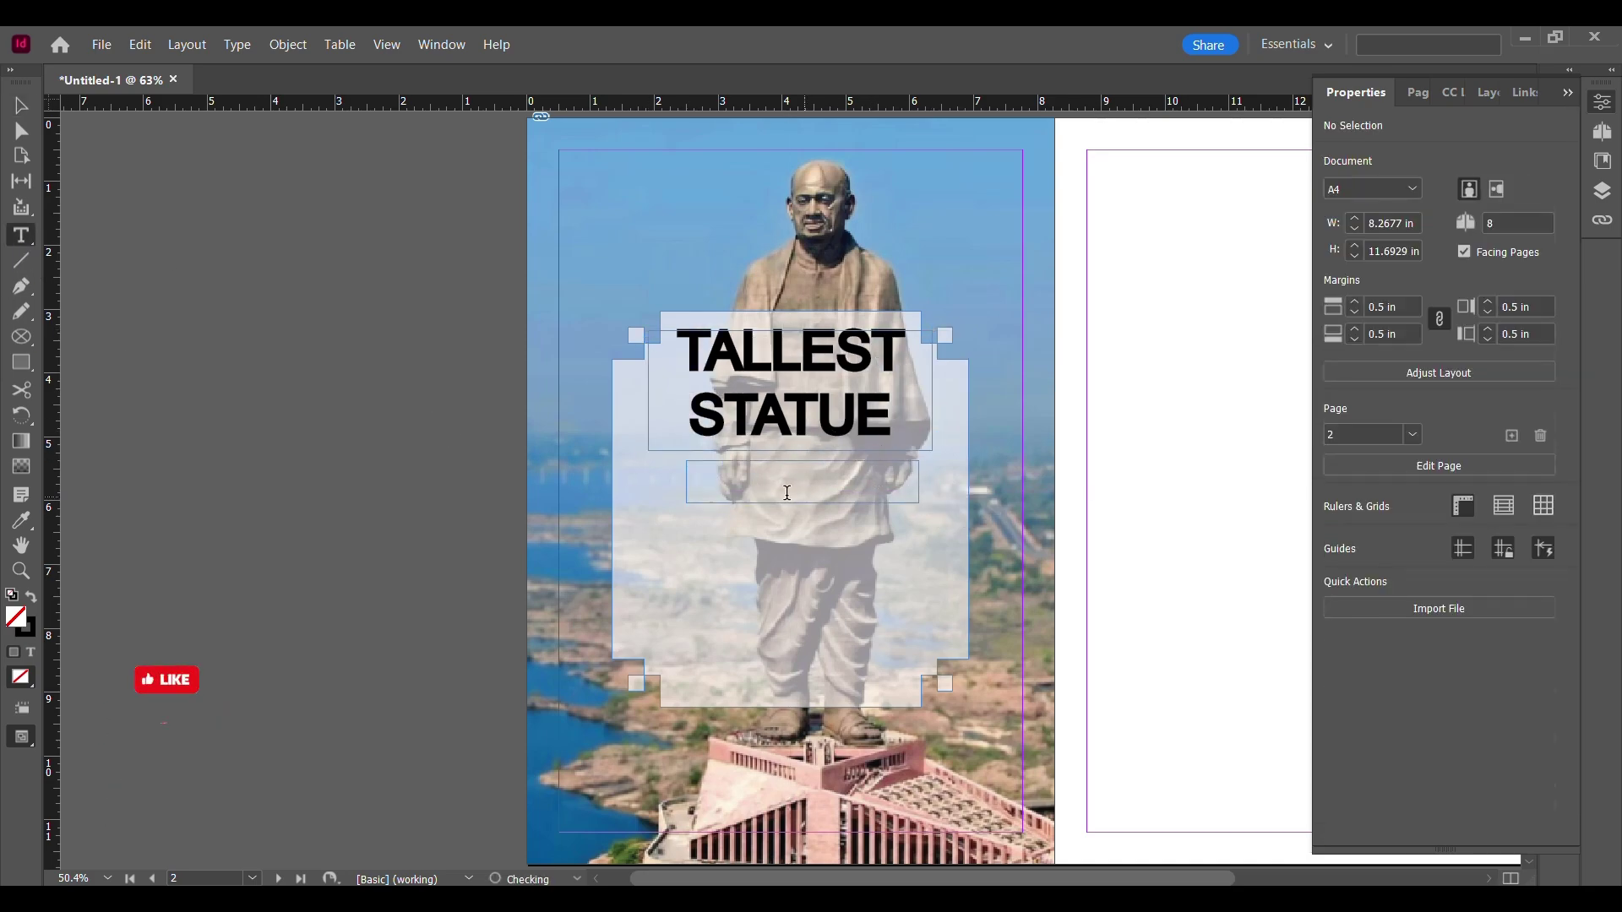
pyautogui.write('IN THE WORLS')
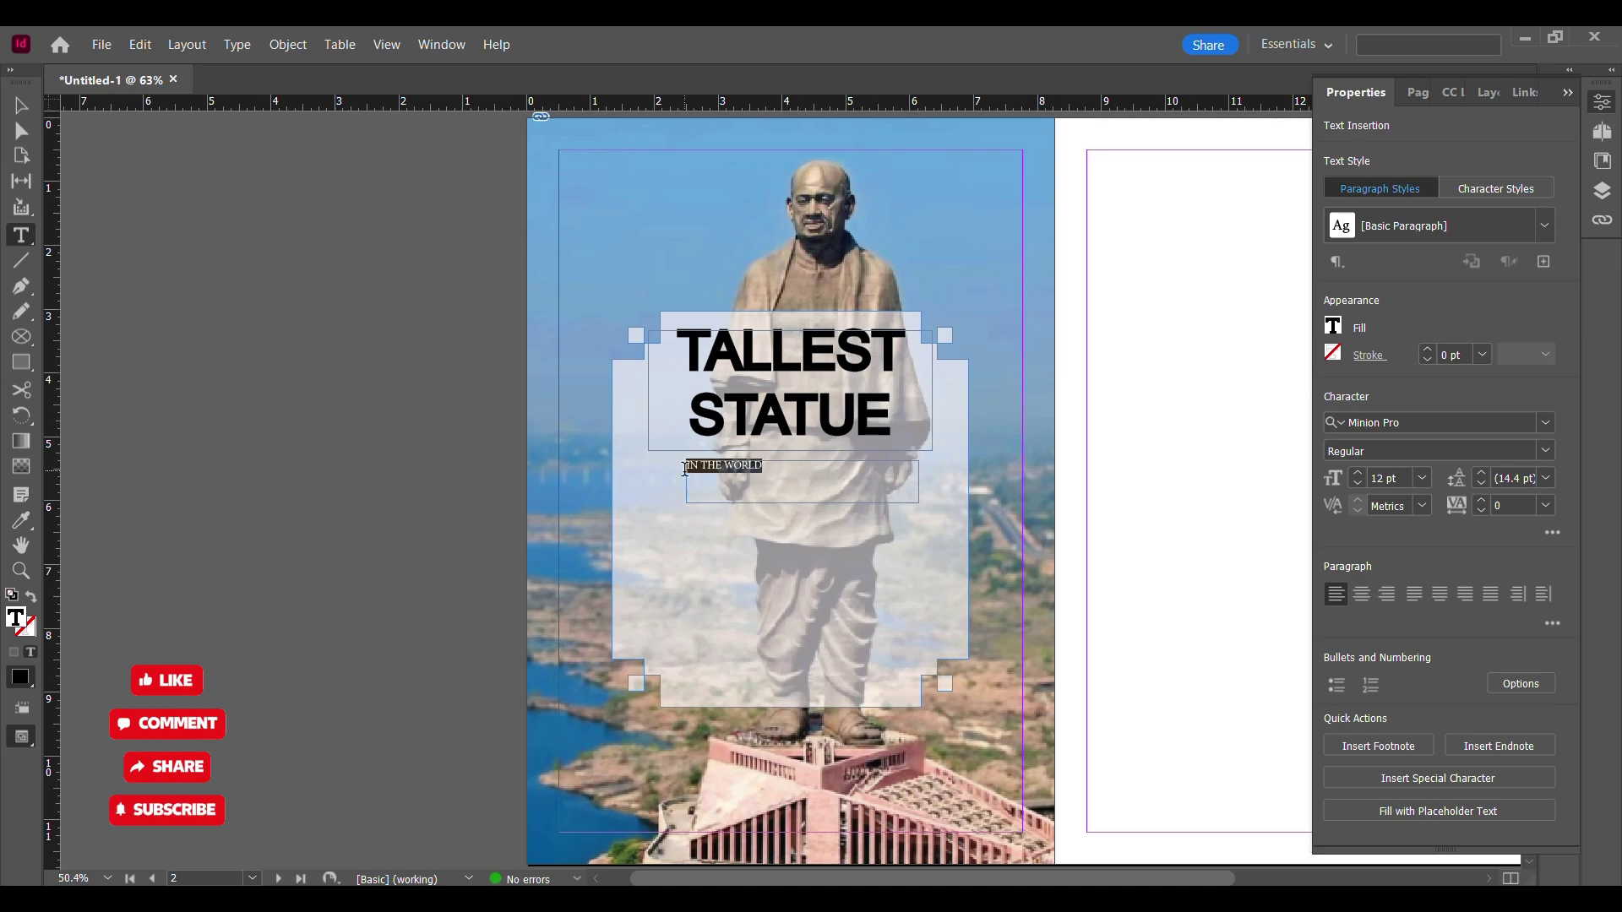
# - Format the IN THE WORLD line on page 2 in Arial, centred, at 34 pt
pyautogui.click(1545, 423)
pyautogui.scroll(-3, 1409, 676)
pyautogui.click(1402, 870)
pyautogui.click(1361, 594)
pyautogui.click(1360, 474)
pyautogui.click(1360, 474)
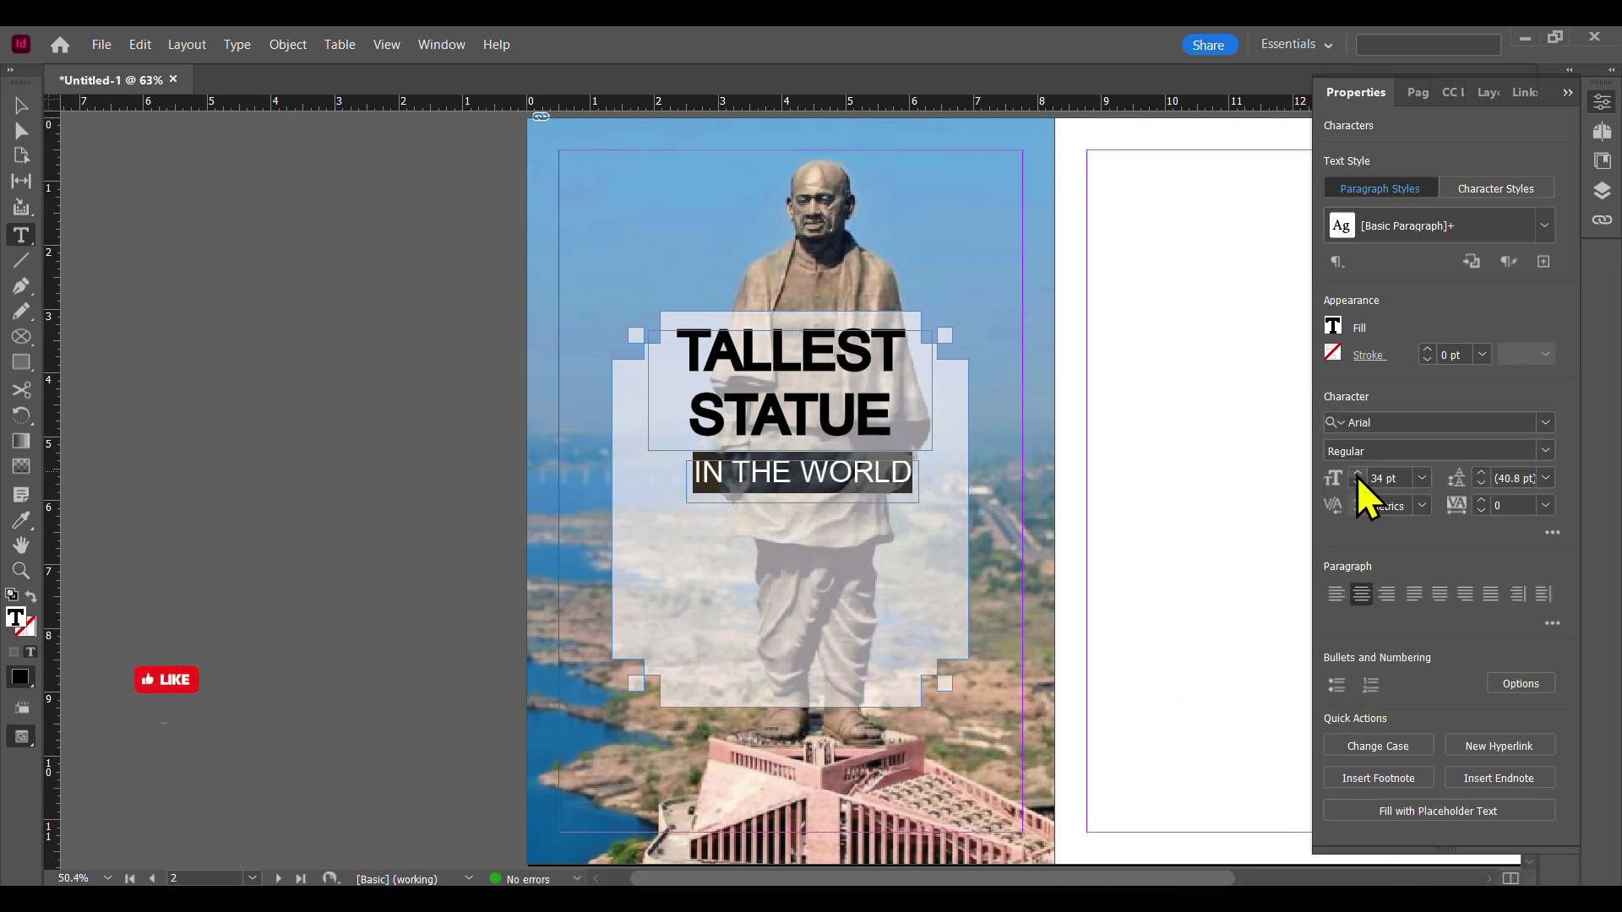
# - Move the IN THE WORLD frame up, centred directly beneath the TALLEST STATUE title
pyautogui.press('Escape')
pyautogui.moveTo(808, 477); pyautogui.dragTo(796, 467)
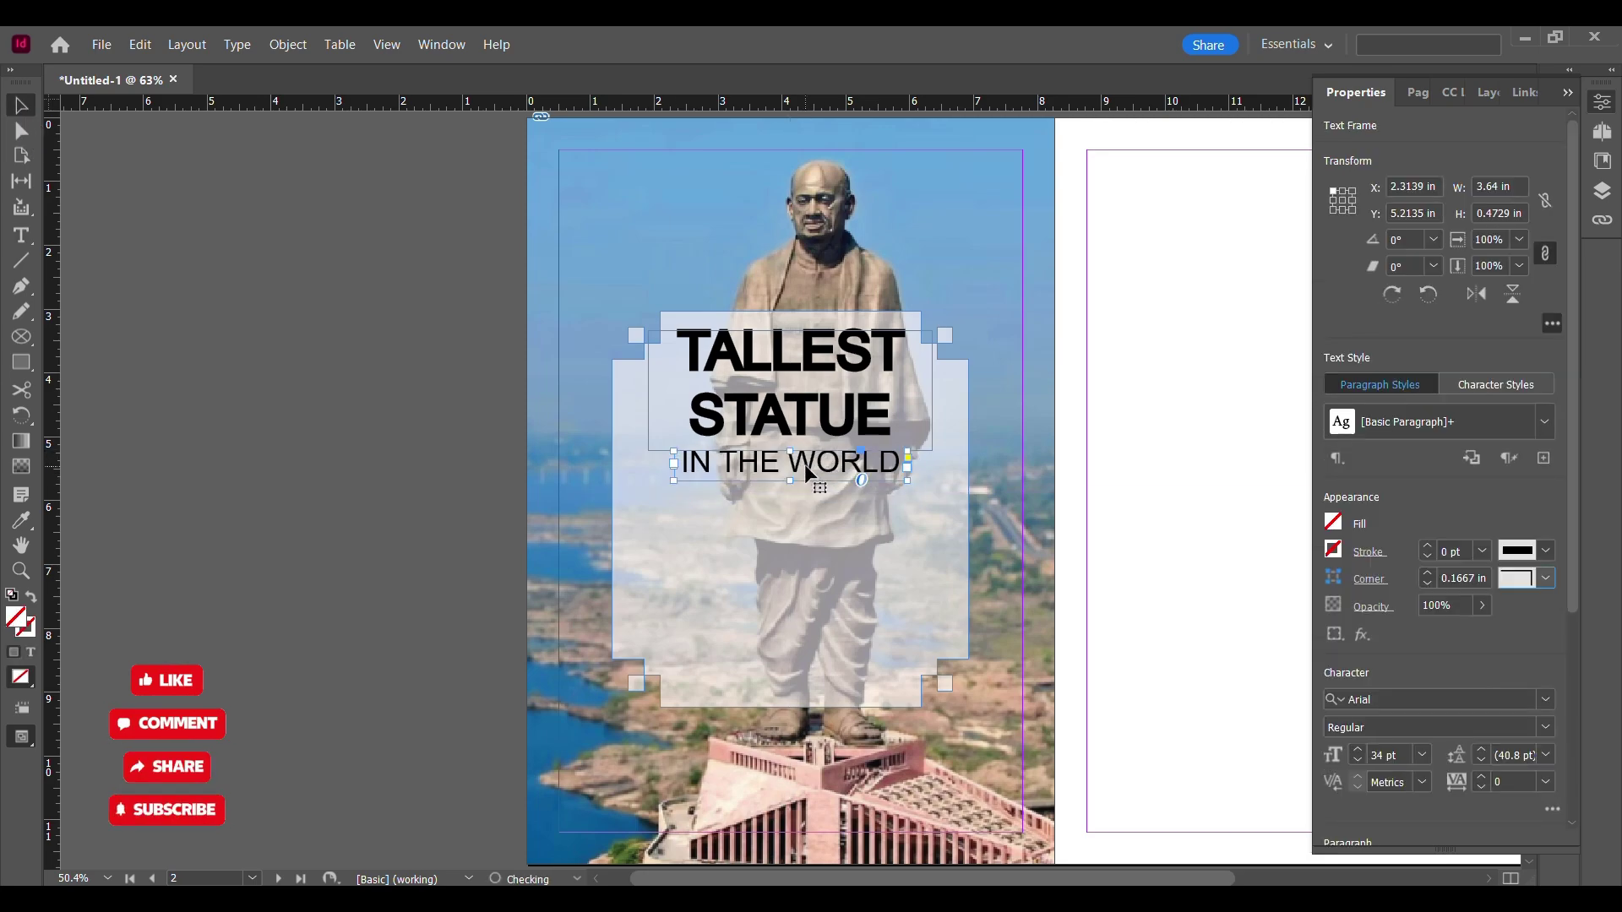
pyautogui.click(470, 459)
# - Add a text frame below IN THE WORLD containing the Statue of Unity description and set it in Arial
pyautogui.moveTo(626, 500); pyautogui.dragTo(952, 653)
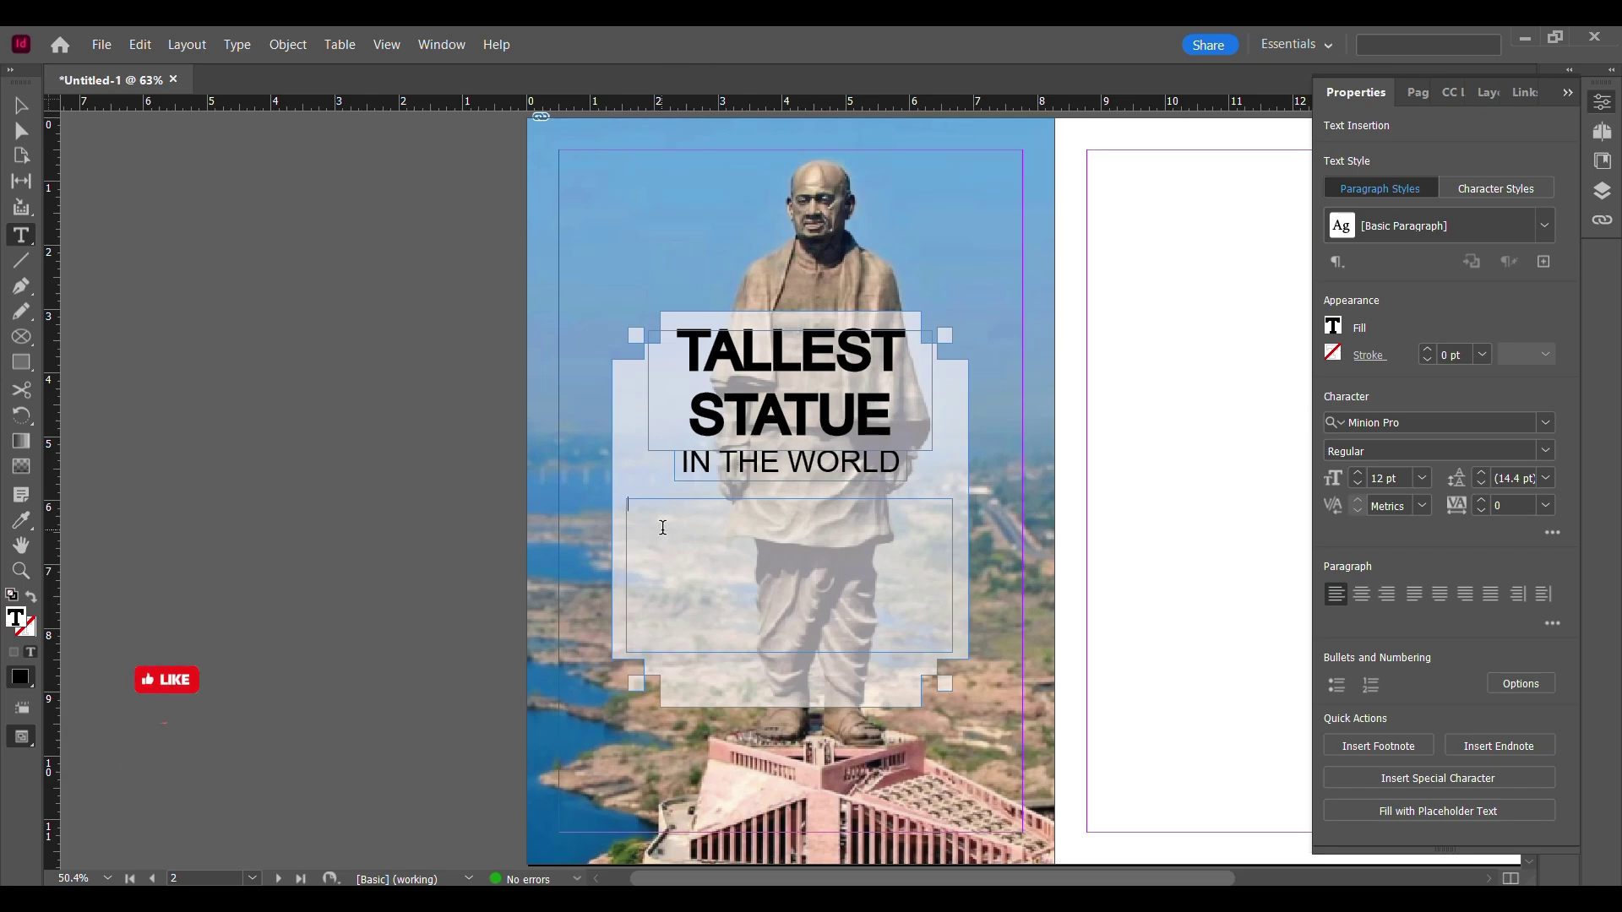
pyautogui.moveTo(651, 532); pyautogui.dragTo(626, 503)
pyautogui.click(1543, 423)
pyautogui.scroll(-1, 1328, 701)
pyautogui.click(1358, 843)
# - Centre-align the statue description and set its size to 25 pt
pyautogui.click(1361, 594)
pyautogui.click(1356, 473)
pyautogui.click(1356, 474)
pyautogui.click(1357, 474)
pyautogui.click(1357, 474)
# - End the statue description with a period and nudge the IN THE WORLD frame slightly down
pyautogui.click(934, 640)
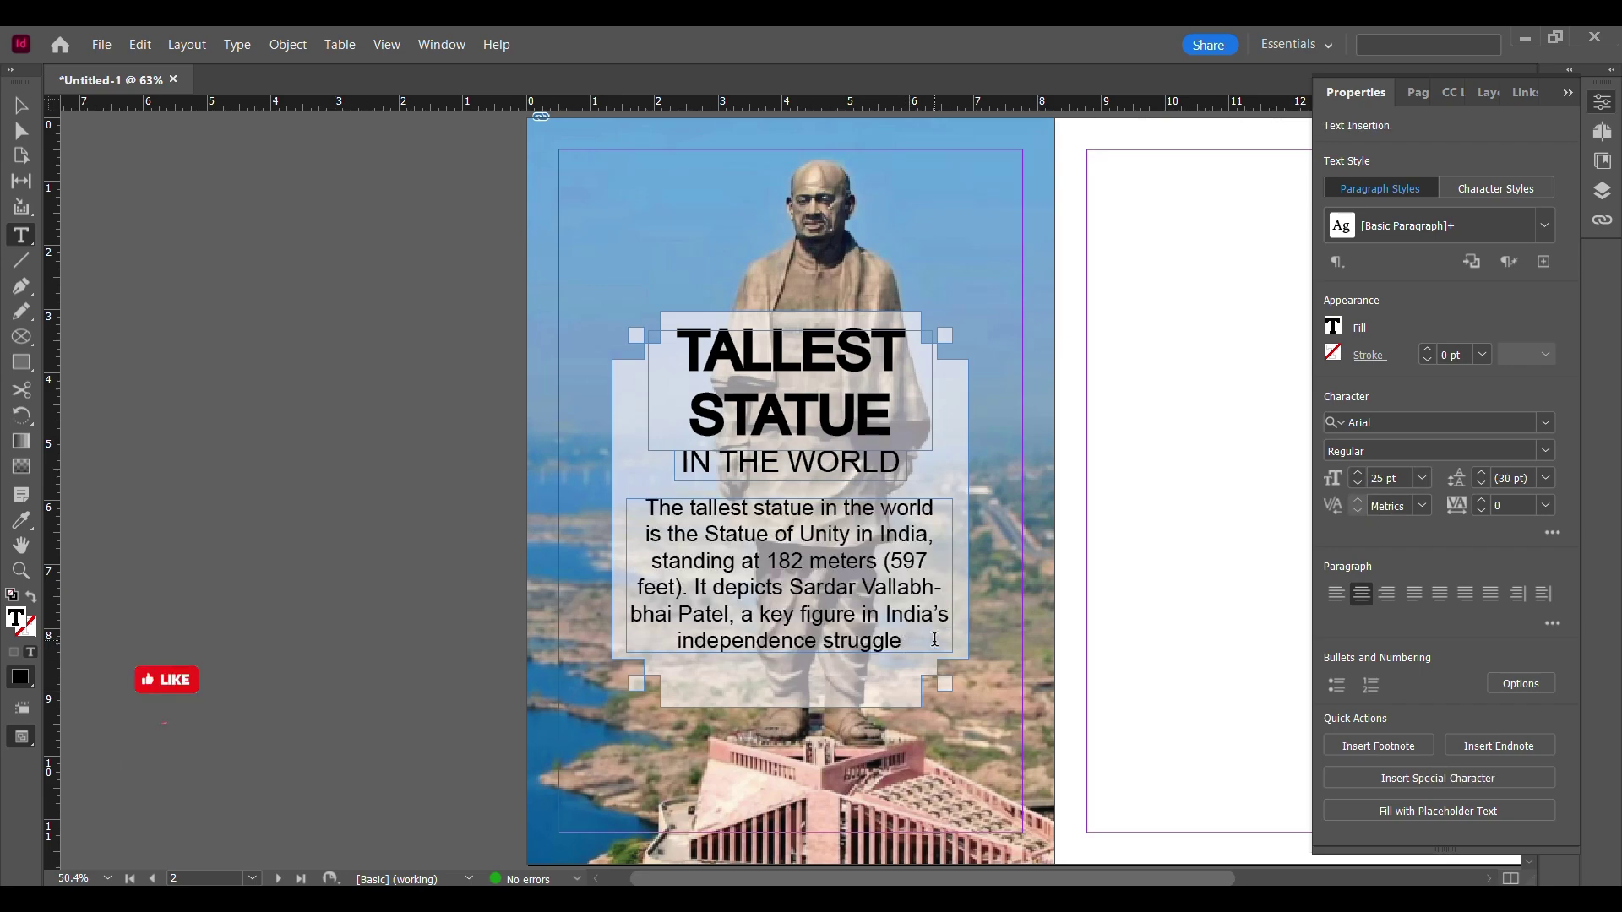
pyautogui.click(21, 106)
pyautogui.click(865, 473)
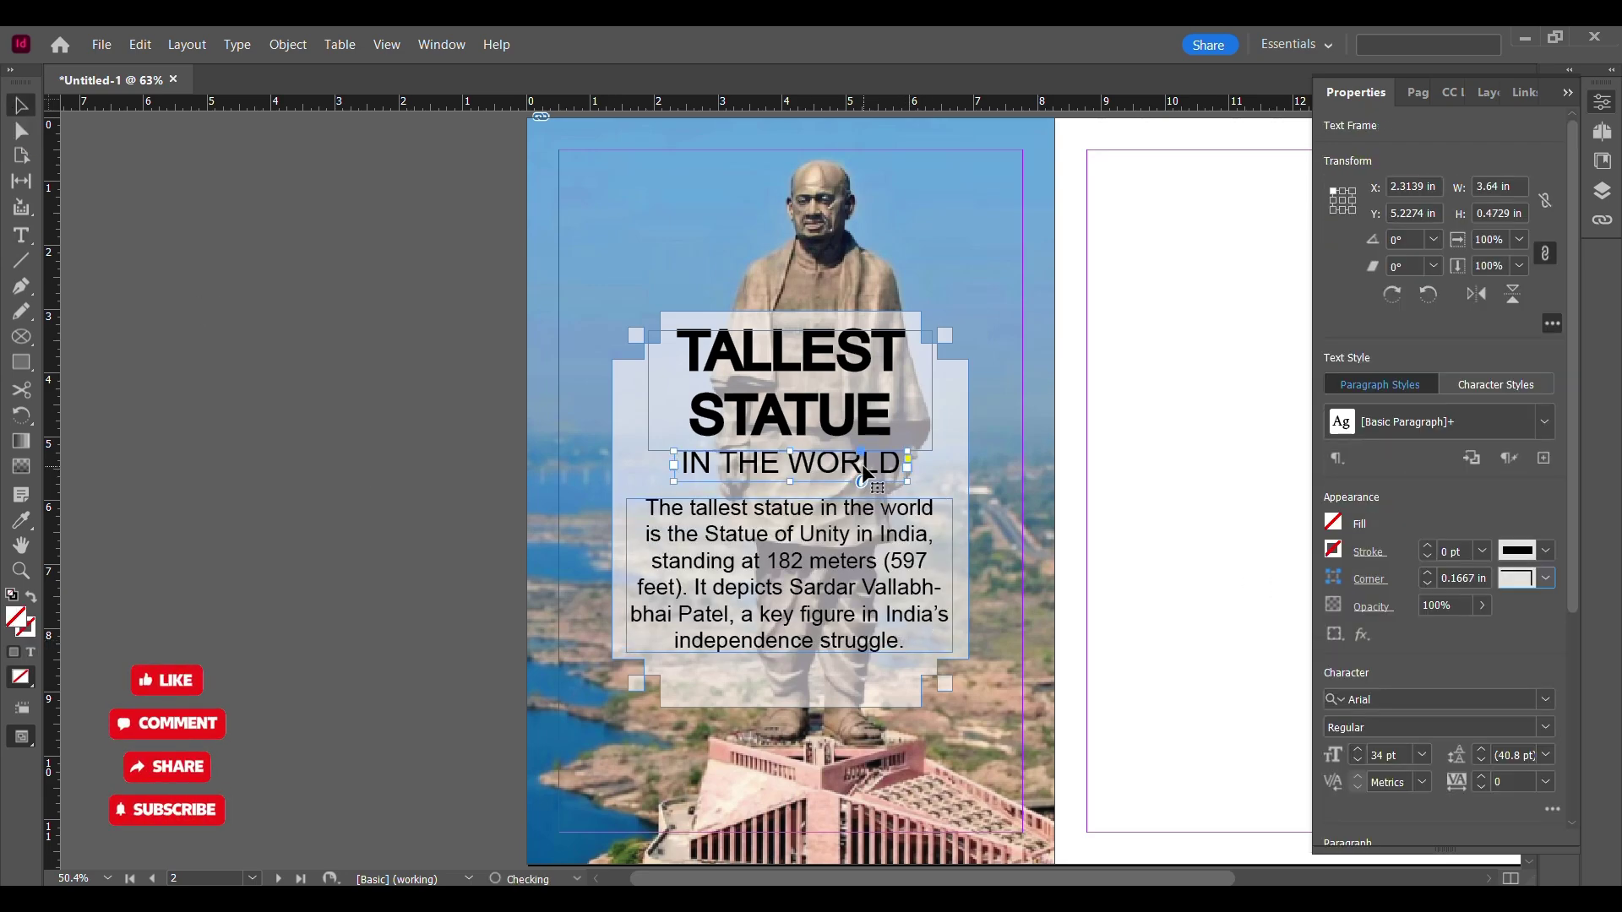
pyautogui.click(1147, 580)
# - Place the highway photo over page 3 at a size that covers the page
pyautogui.moveTo(1147, 580); pyautogui.dragTo(702, 585)
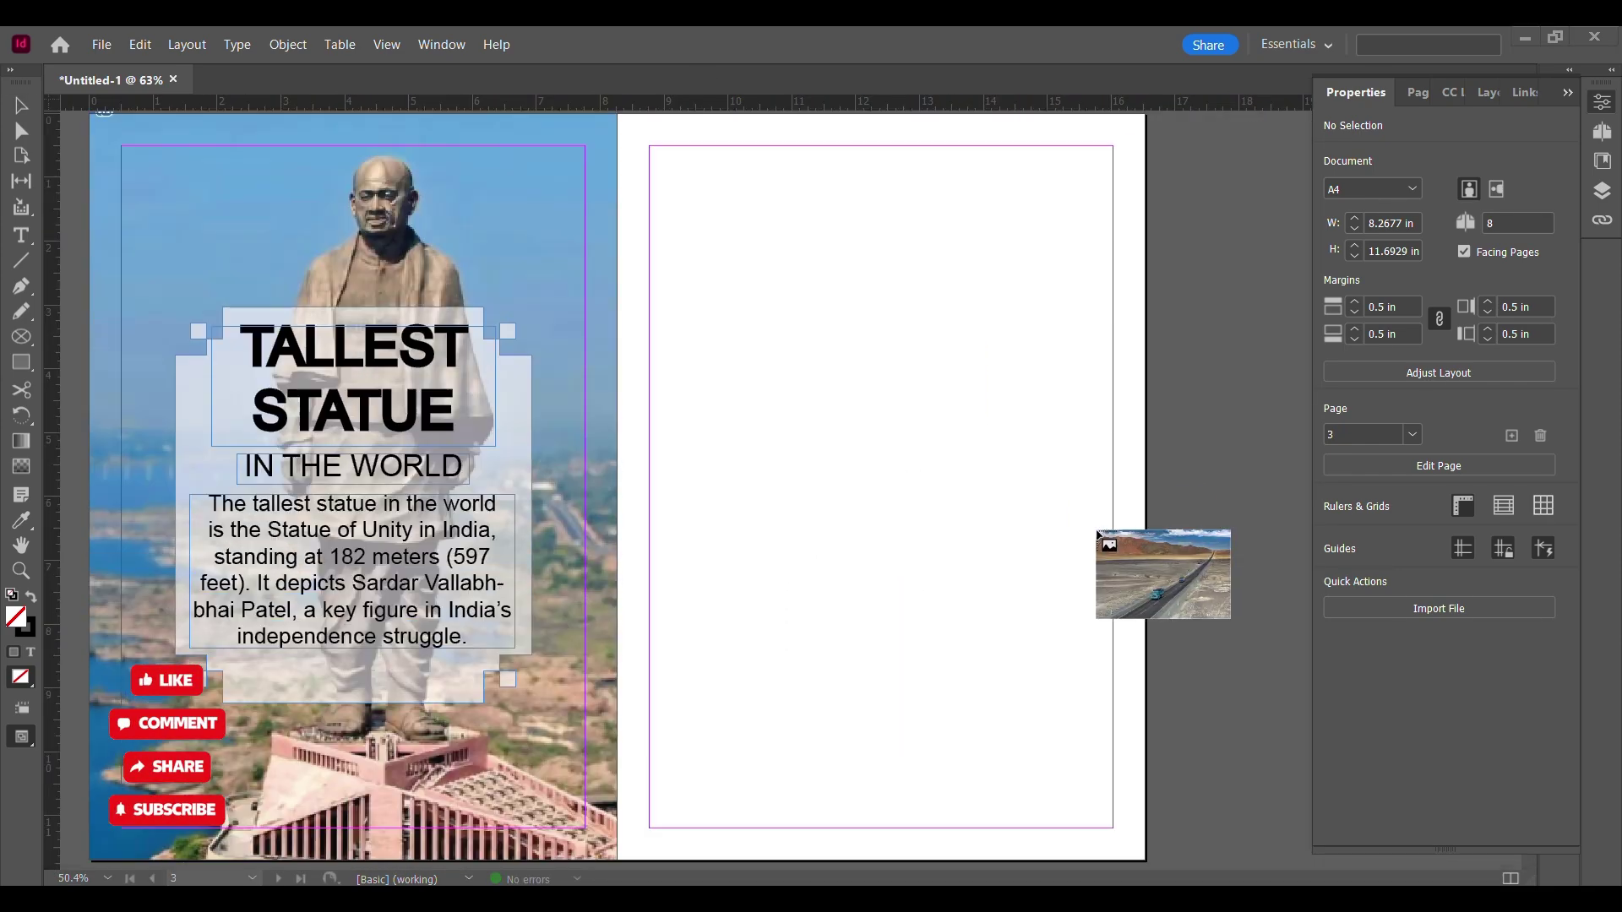
pyautogui.scroll(-1, 1140, 760)
pyautogui.moveTo(1146, 797); pyautogui.dragTo(692, 163)
pyautogui.scroll(-3, 846, 576)
pyautogui.moveTo(819, 665); pyautogui.dragTo(1148, 673)
pyautogui.moveTo(938, 674); pyautogui.dragTo(877, 676)
pyautogui.moveTo(898, 735); pyautogui.dragTo(894, 735)
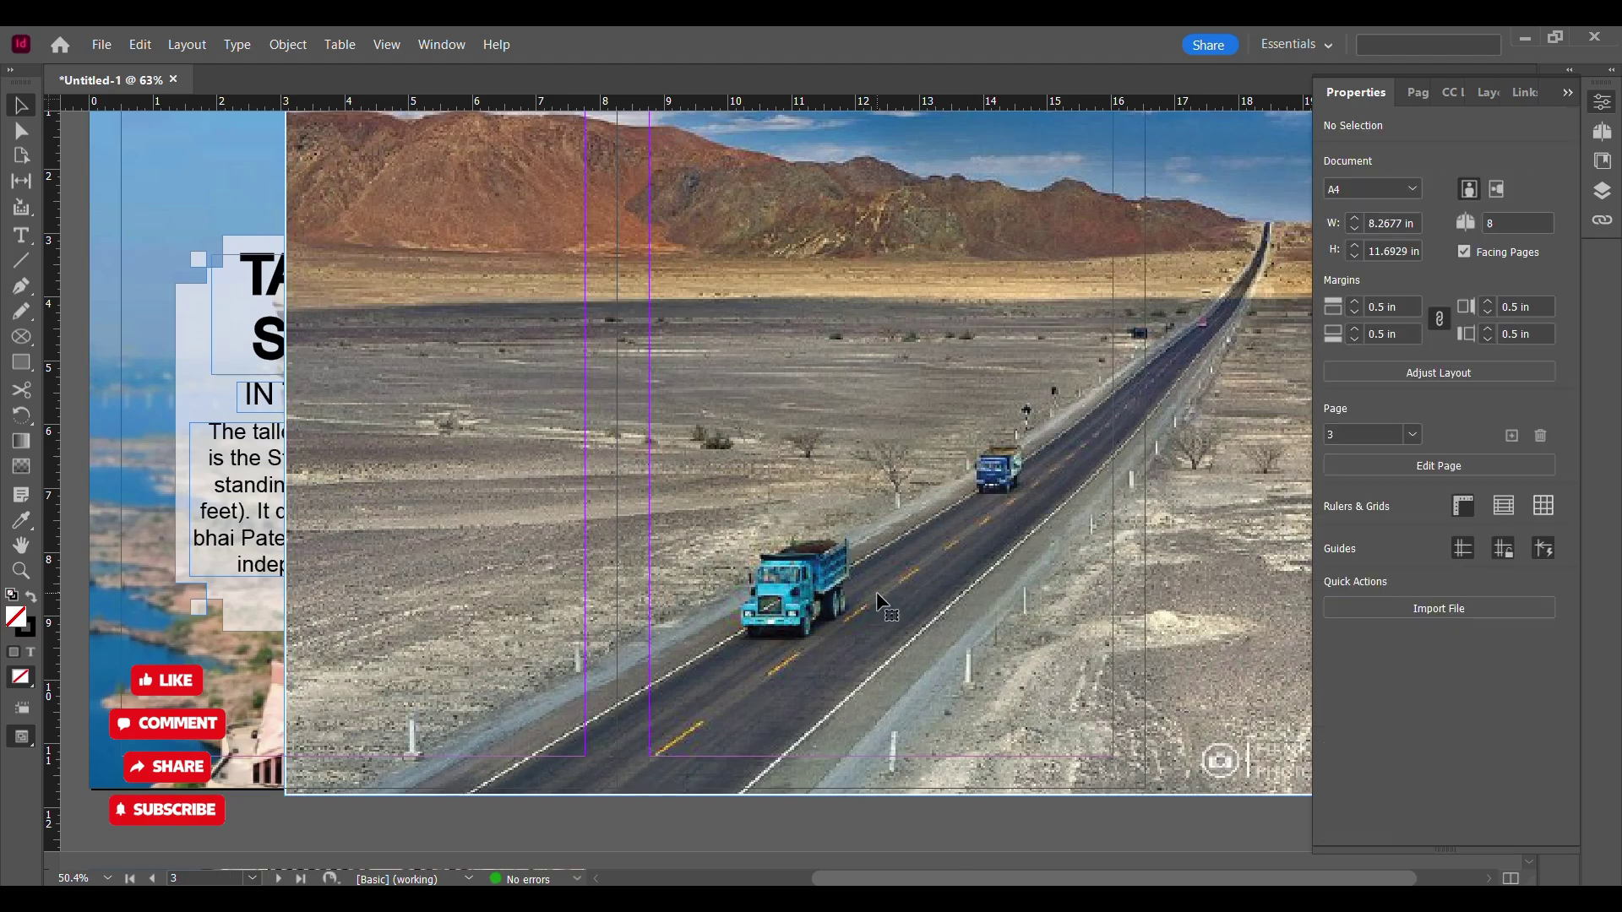
# - Crop the highway photo's frame to the side edges of page 3
pyautogui.moveTo(1254, 424); pyautogui.dragTo(993, 423)
pyautogui.scroll(3, 1020, 415)
pyautogui.click(1021, 415)
pyautogui.moveTo(700, 423); pyautogui.dragTo(698, 413)
pyautogui.click(1022, 406)
# - Scale the highway image inside its frame to about 11.81 in tall so it fills the page height
pyautogui.scroll(-3, 1013, 404)
pyautogui.doubleClick(723, 660)
pyautogui.moveTo(695, 784); pyautogui.dragTo(694, 791)
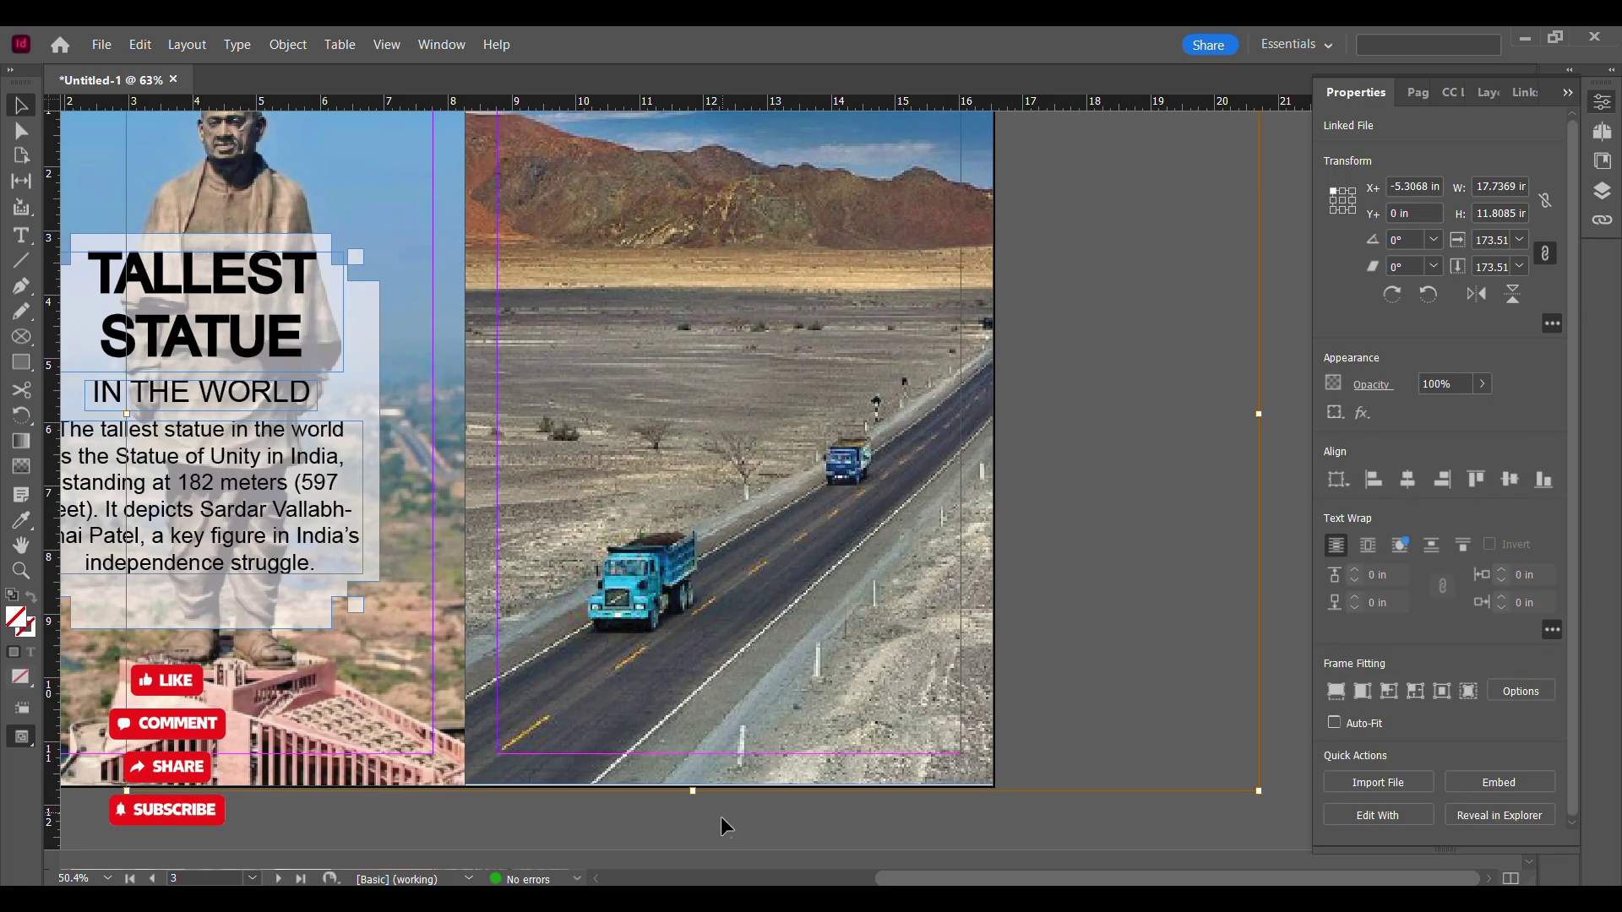
pyautogui.click(703, 811)
pyautogui.click(716, 760)
# - Align the highway photo frame's bottom and top edges with the edges of page 3
pyautogui.scroll(5, 716, 764)
pyautogui.moveTo(796, 715); pyautogui.dragTo(797, 716)
pyautogui.click(773, 754)
pyautogui.scroll(-4, 698, 664)
pyautogui.scroll(5, 710, 549)
pyautogui.scroll(6, 729, 355)
pyautogui.click(784, 334)
pyautogui.moveTo(749, 301); pyautogui.dragTo(748, 314)
pyautogui.click(728, 299)
pyautogui.scroll(-6, 728, 299)
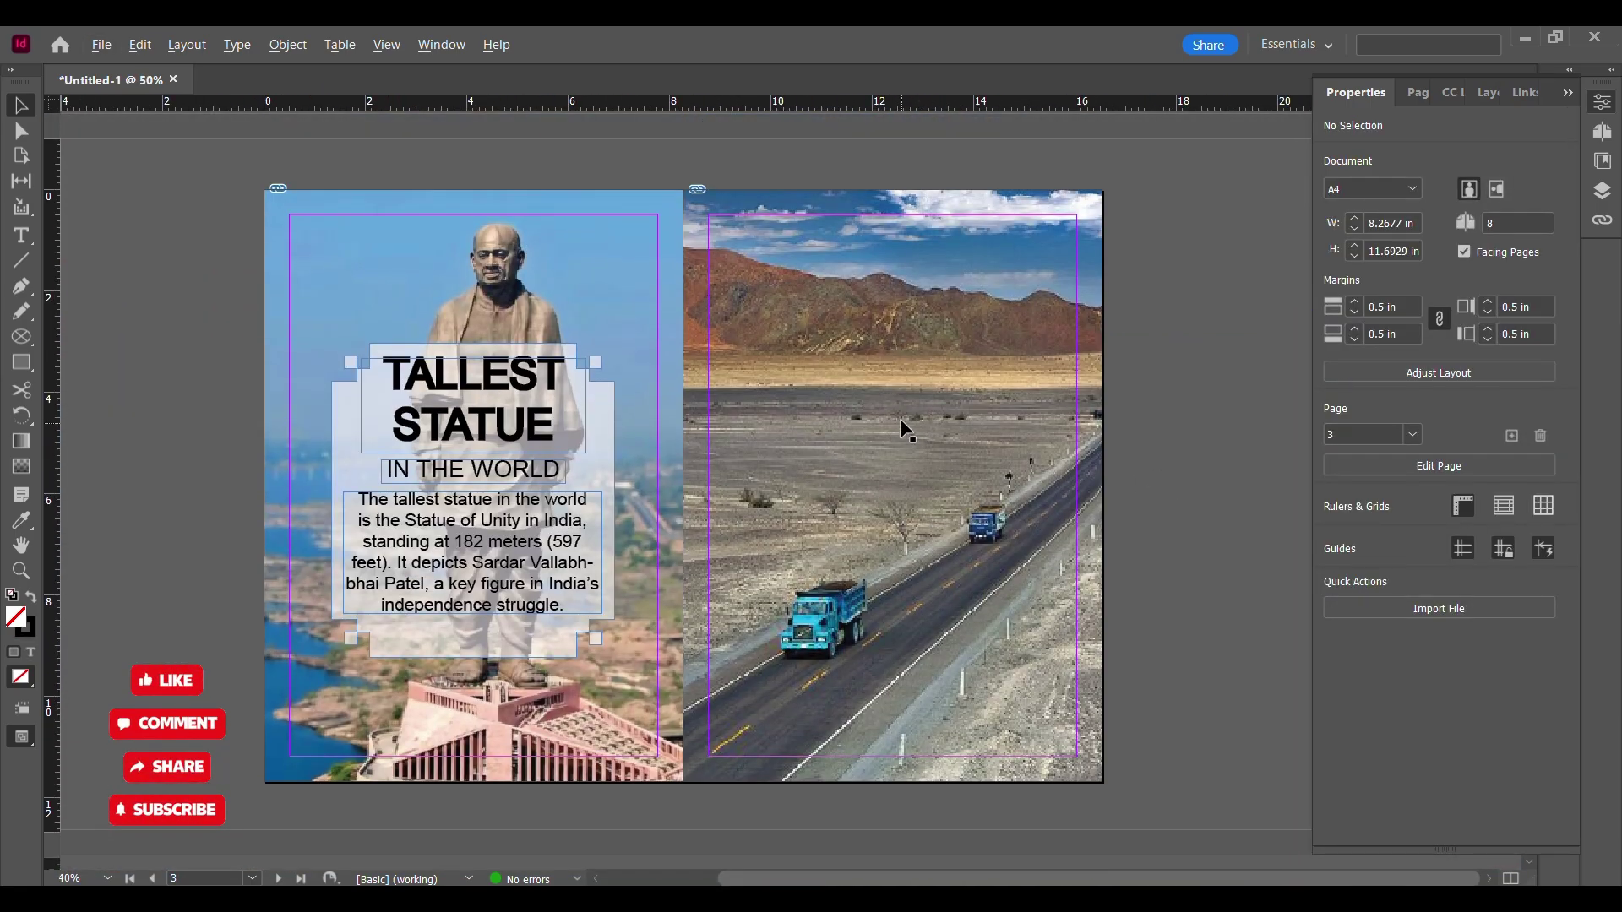
pyautogui.scroll(1, 899, 418)
pyautogui.moveTo(900, 418); pyautogui.dragTo(749, 471)
pyautogui.scroll(-1, 749, 471)
pyautogui.scroll(1, 870, 474)
pyautogui.scroll(-2, 869, 473)
# - Duplicate the translucent white panel from the statue page to the same place on the highway page
pyautogui.click(607, 387)
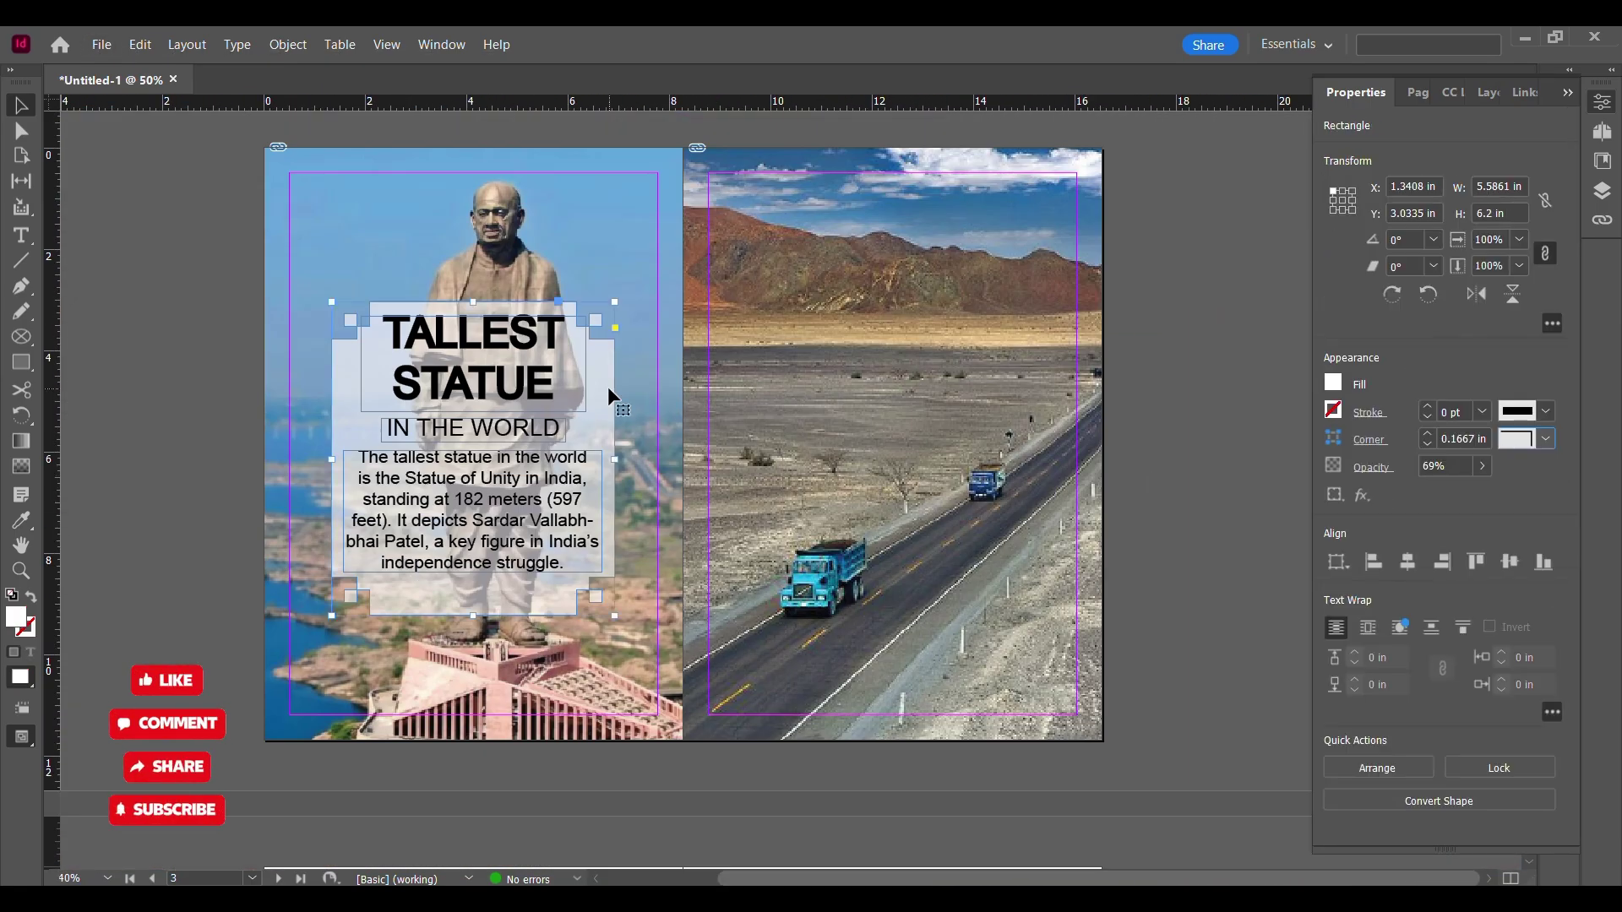
pyautogui.click(1488, 93)
pyautogui.moveTo(607, 424); pyautogui.dragTo(1013, 432)
# - Duplicate the TALLEST STATUE title onto the highway page's panel and replace its text with LONGEST ROUTE
pyautogui.moveTo(494, 346); pyautogui.dragTo(912, 346)
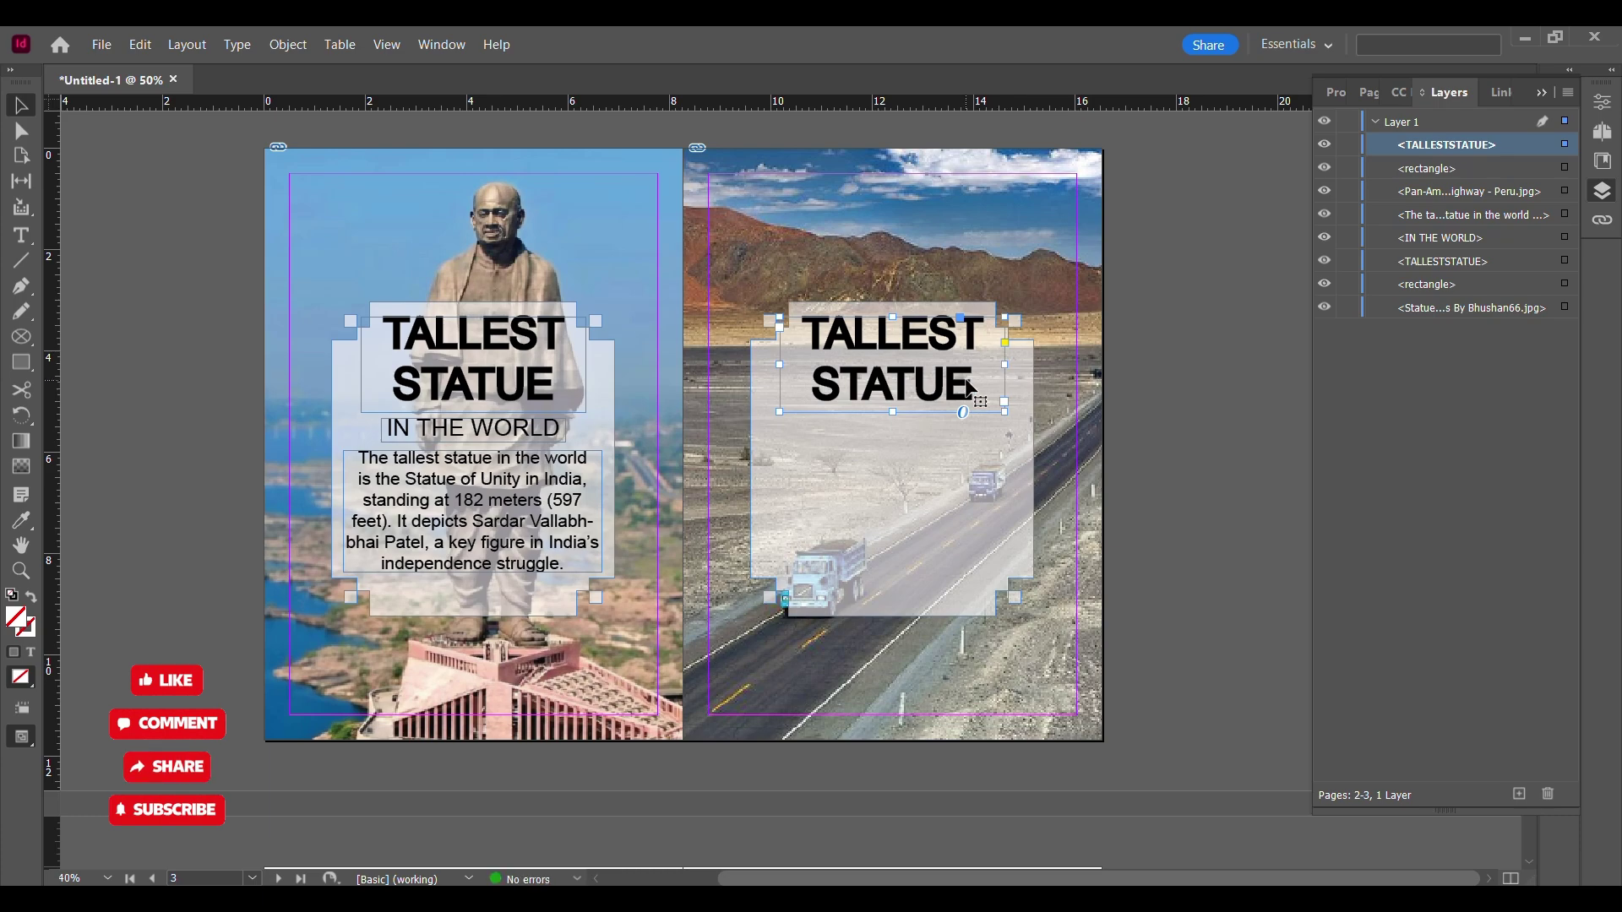
pyautogui.hotkey('ctrl', 'a')
pyautogui.write('L')
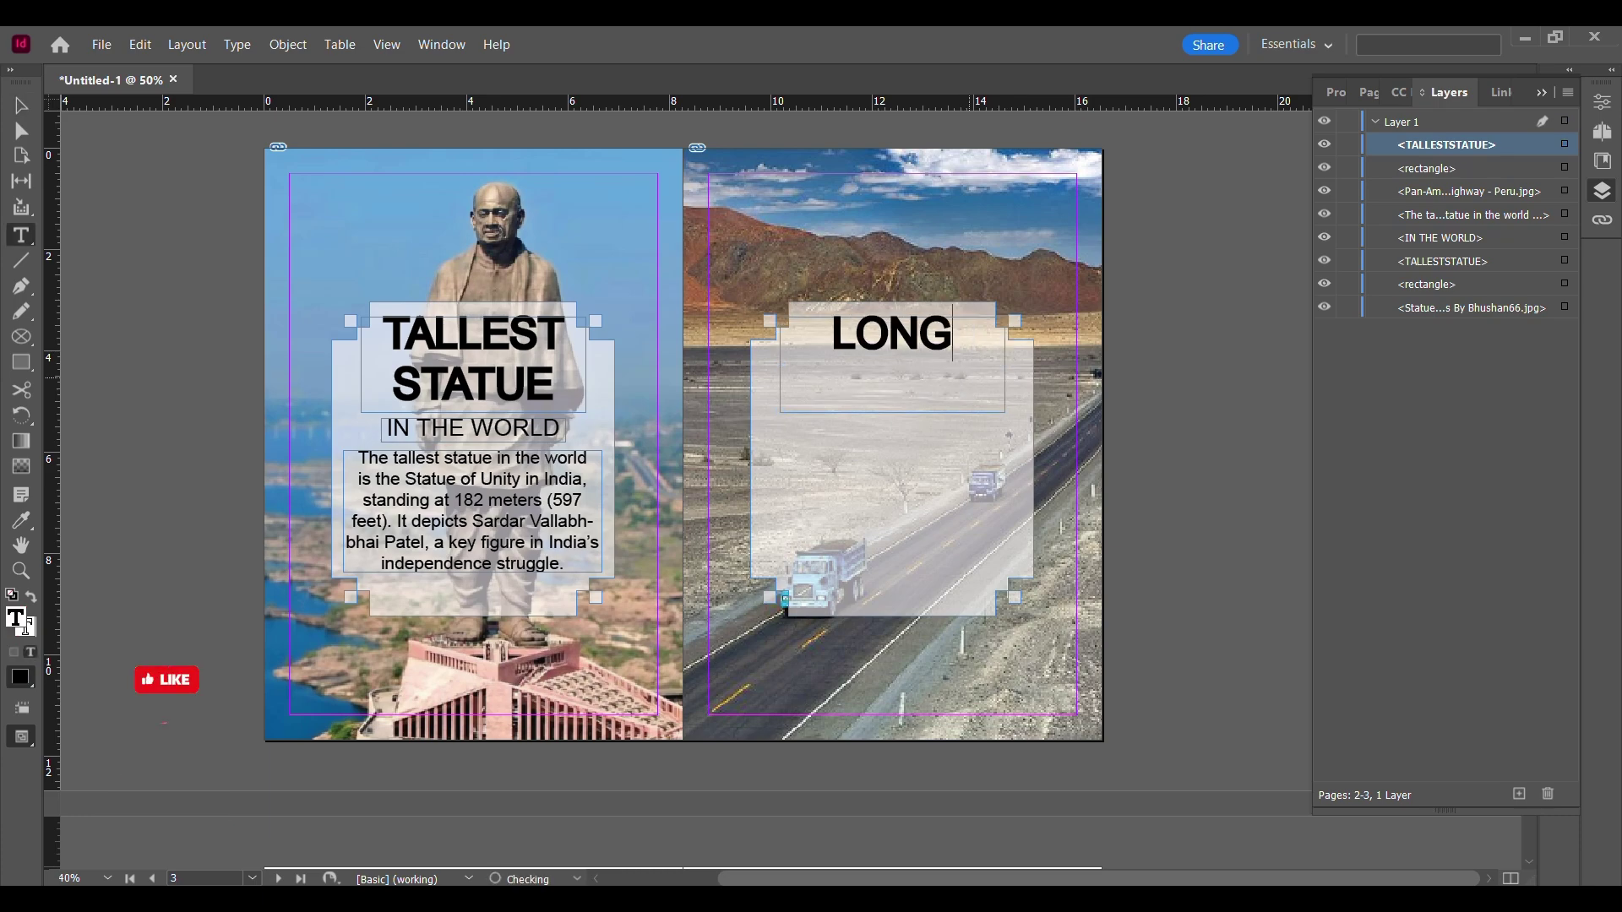
pyautogui.press('Escape')
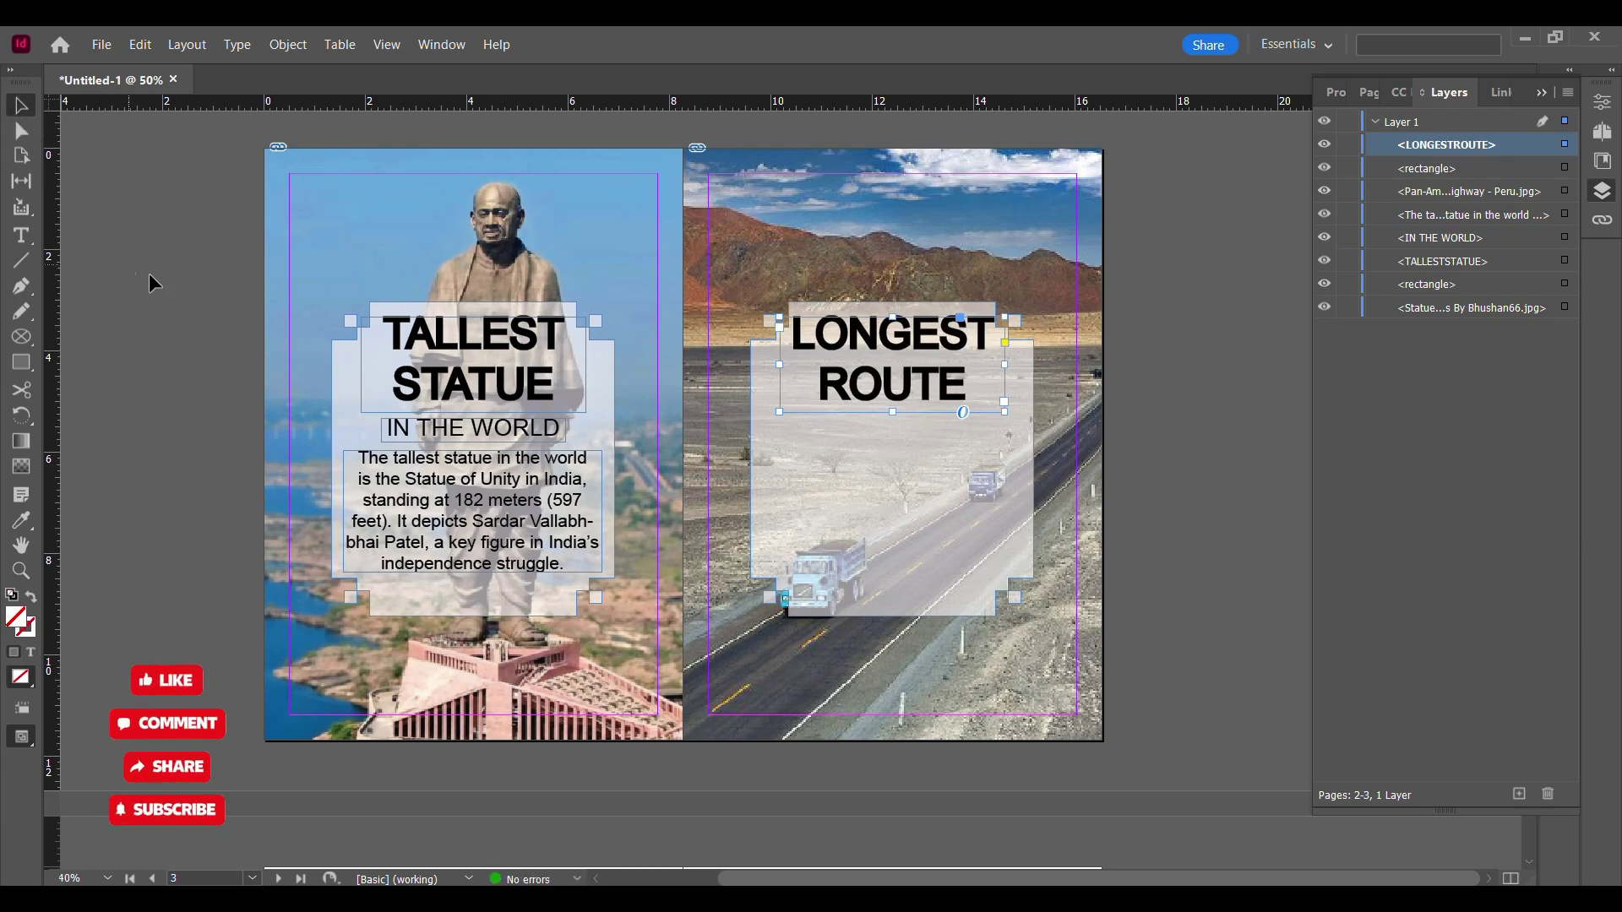
# - Duplicate the IN THE WORLD line below LONGEST ROUTE and paste the Pan-American Highway description into a new text frame beneath it
pyautogui.moveTo(513, 433); pyautogui.dragTo(931, 432)
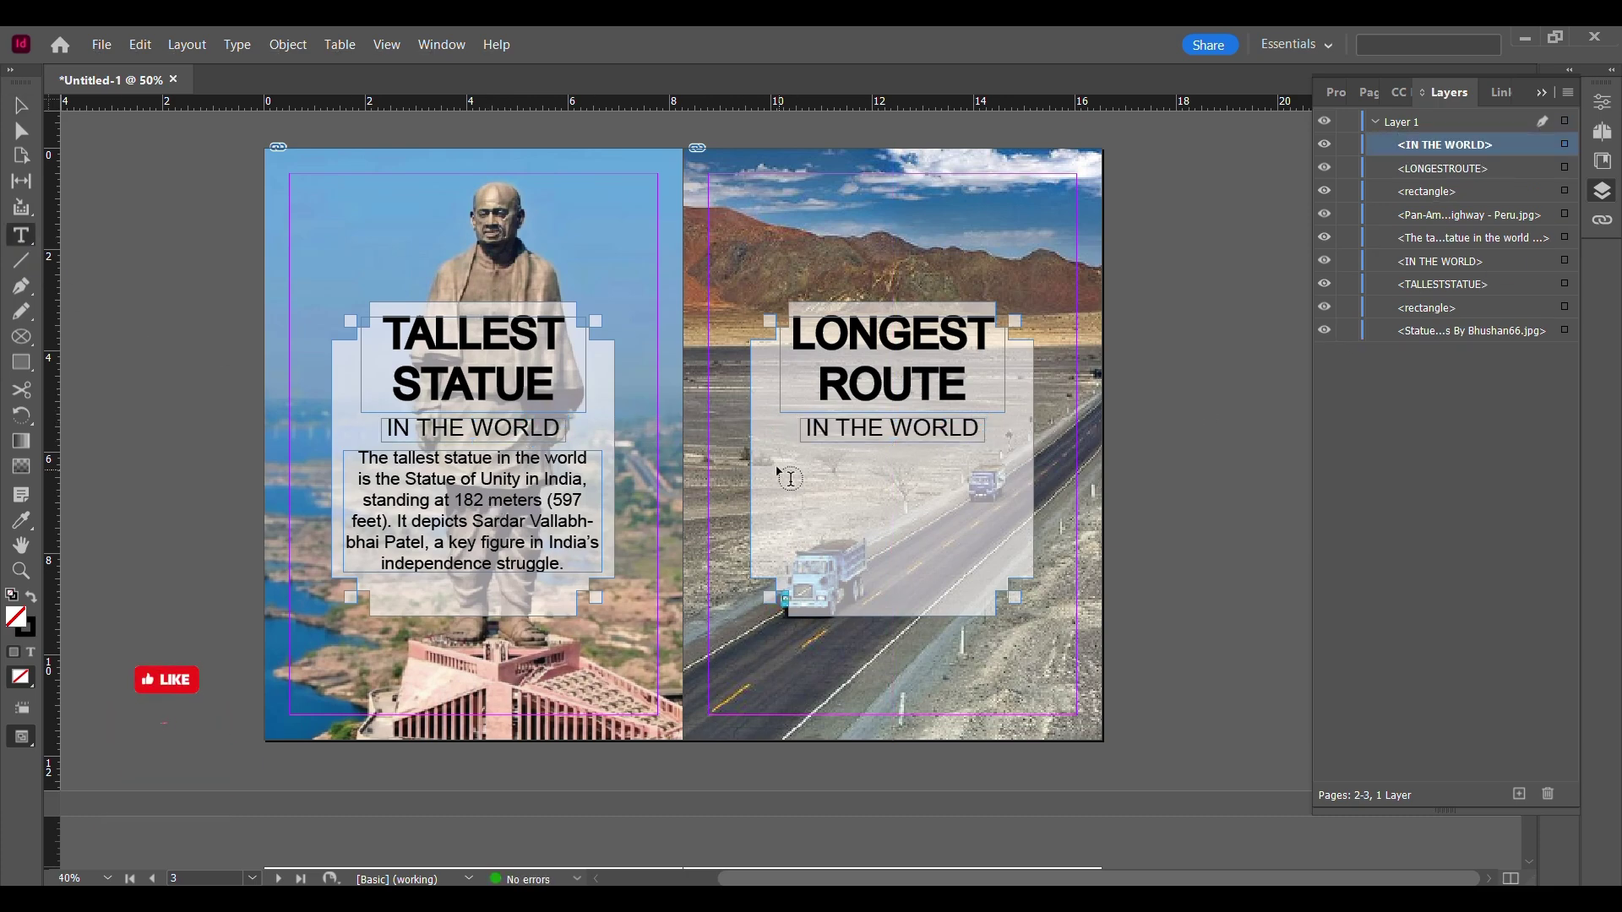
pyautogui.moveTo(761, 461); pyautogui.dragTo(1016, 572)
pyautogui.hotkey('ctrl', 'v')
pyautogui.hotkey('ctrl', 'a')
# - Format the Pan-American Highway description as centred Arial text at 19 pt
pyautogui.click(1602, 104)
pyautogui.click(1361, 473)
pyautogui.tripleClick(1362, 473)
pyautogui.click(1362, 473)
pyautogui.click(1361, 473)
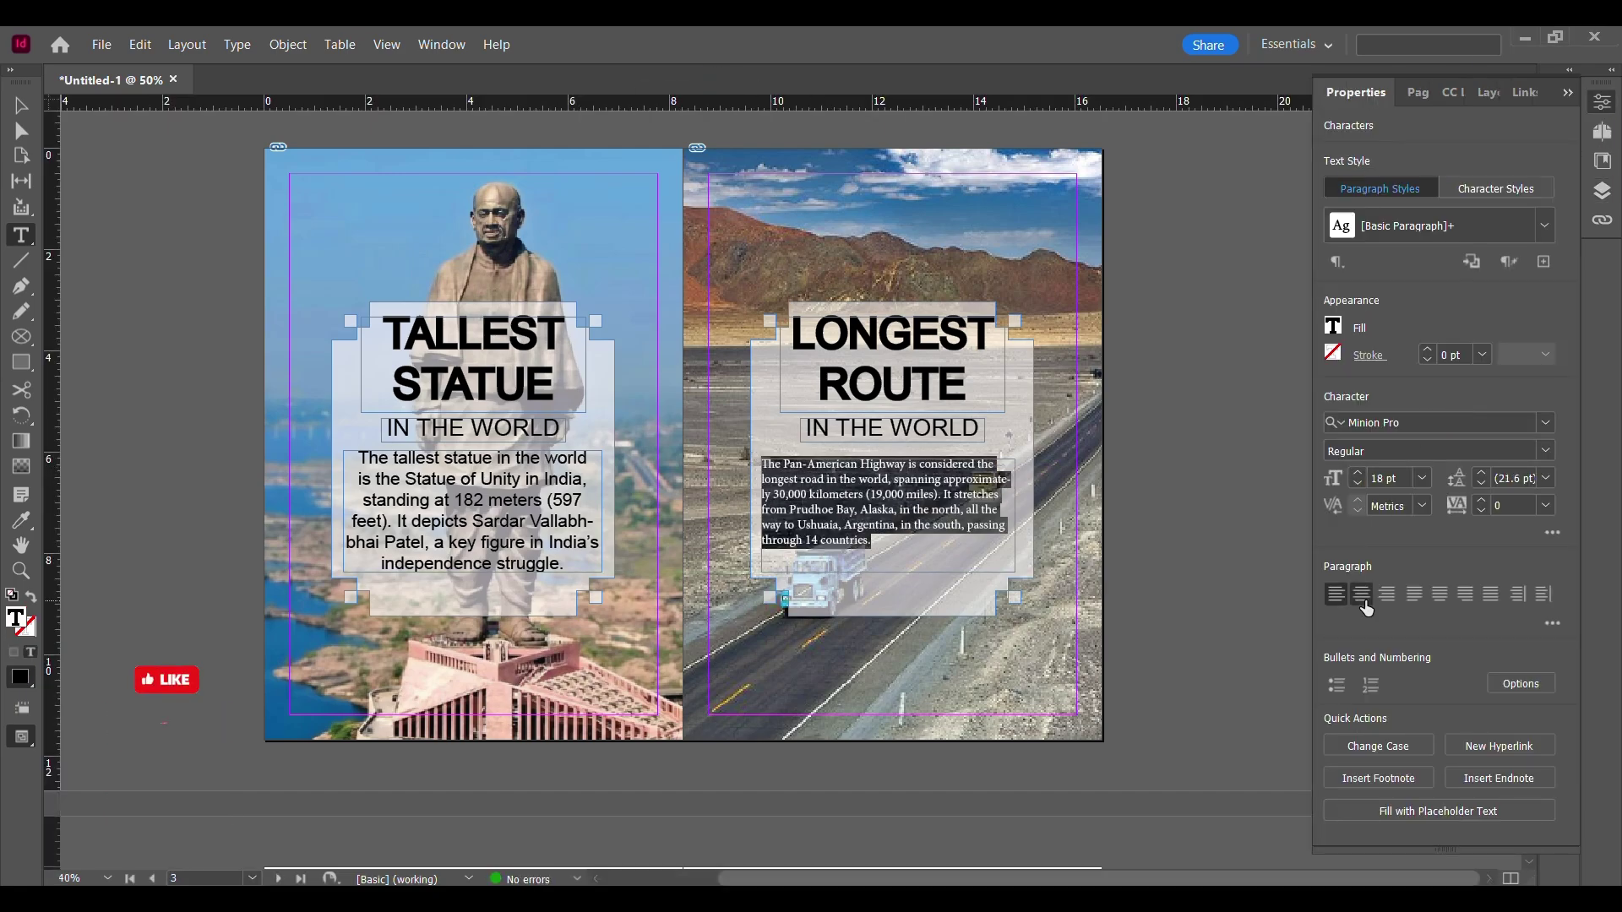
pyautogui.click(1361, 594)
pyautogui.click(1545, 422)
pyautogui.scroll(-3, 1394, 693)
pyautogui.click(1387, 775)
pyautogui.click(1357, 474)
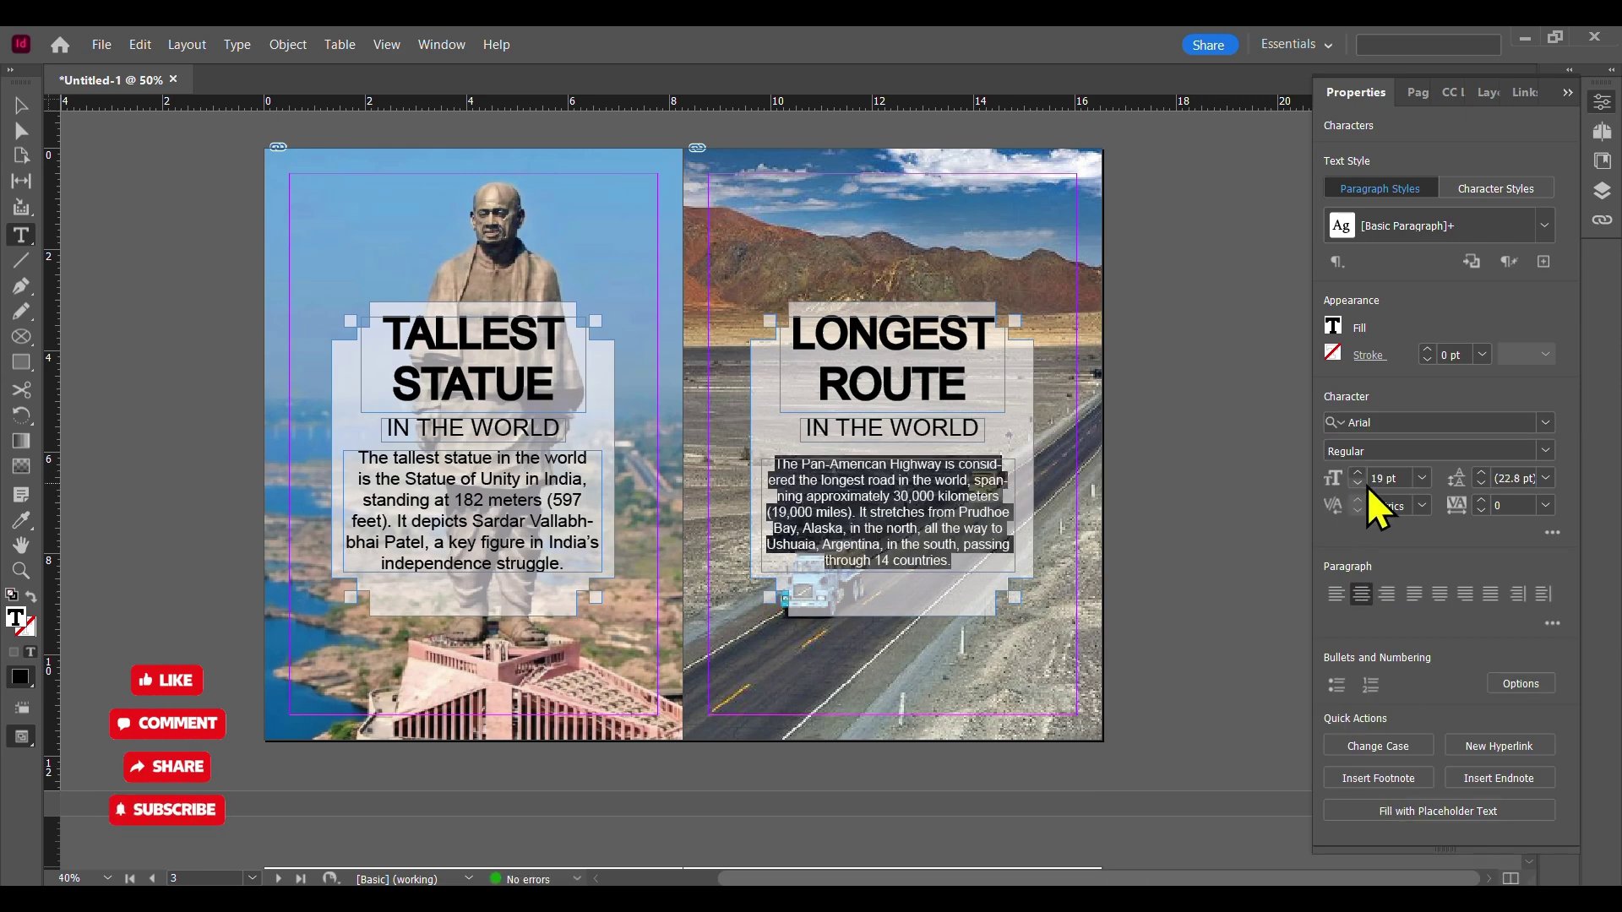
# - Move the highway description slightly up towards IN THE WORLD and enlarge its text a little
pyautogui.click(19, 107)
pyautogui.moveTo(888, 458); pyautogui.dragTo(888, 450)
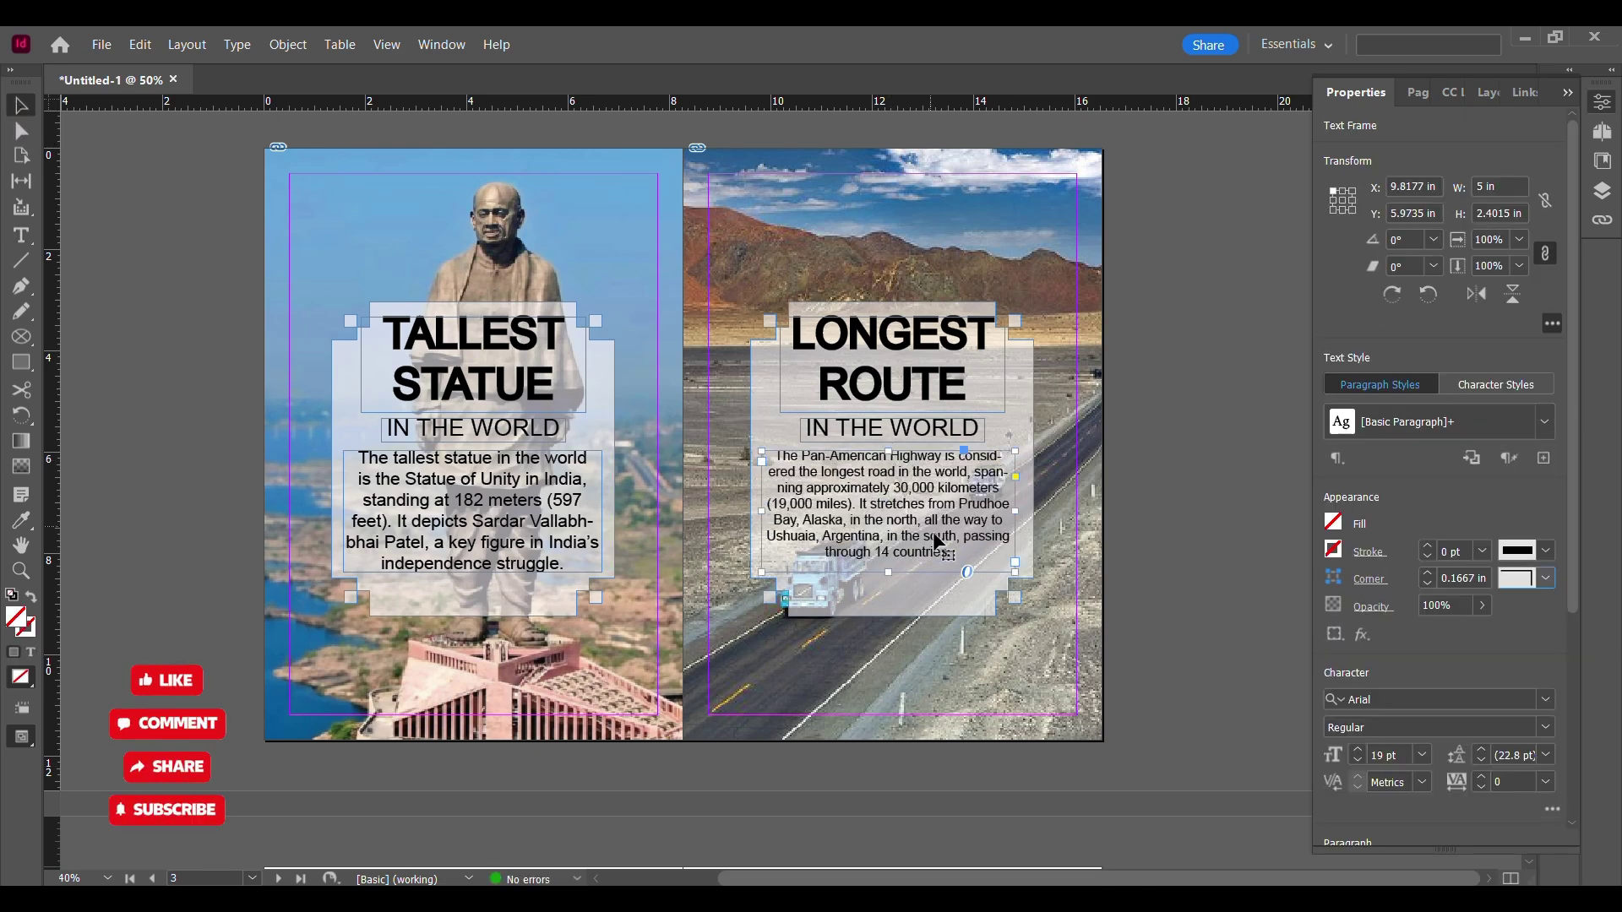
pyautogui.doubleClick(805, 546)
pyautogui.hotkey('ctrl', 'a')
pyautogui.click(1355, 473)
pyautogui.click(22, 106)
# - Lower the opacity of both white panels on the statue and highway pages together
pyautogui.moveTo(1146, 440); pyautogui.dragTo(1197, 461)
pyautogui.click(981, 615)
pyautogui.keyDown('shift'); pyautogui.click(610, 616); pyautogui.keyUp('shift')
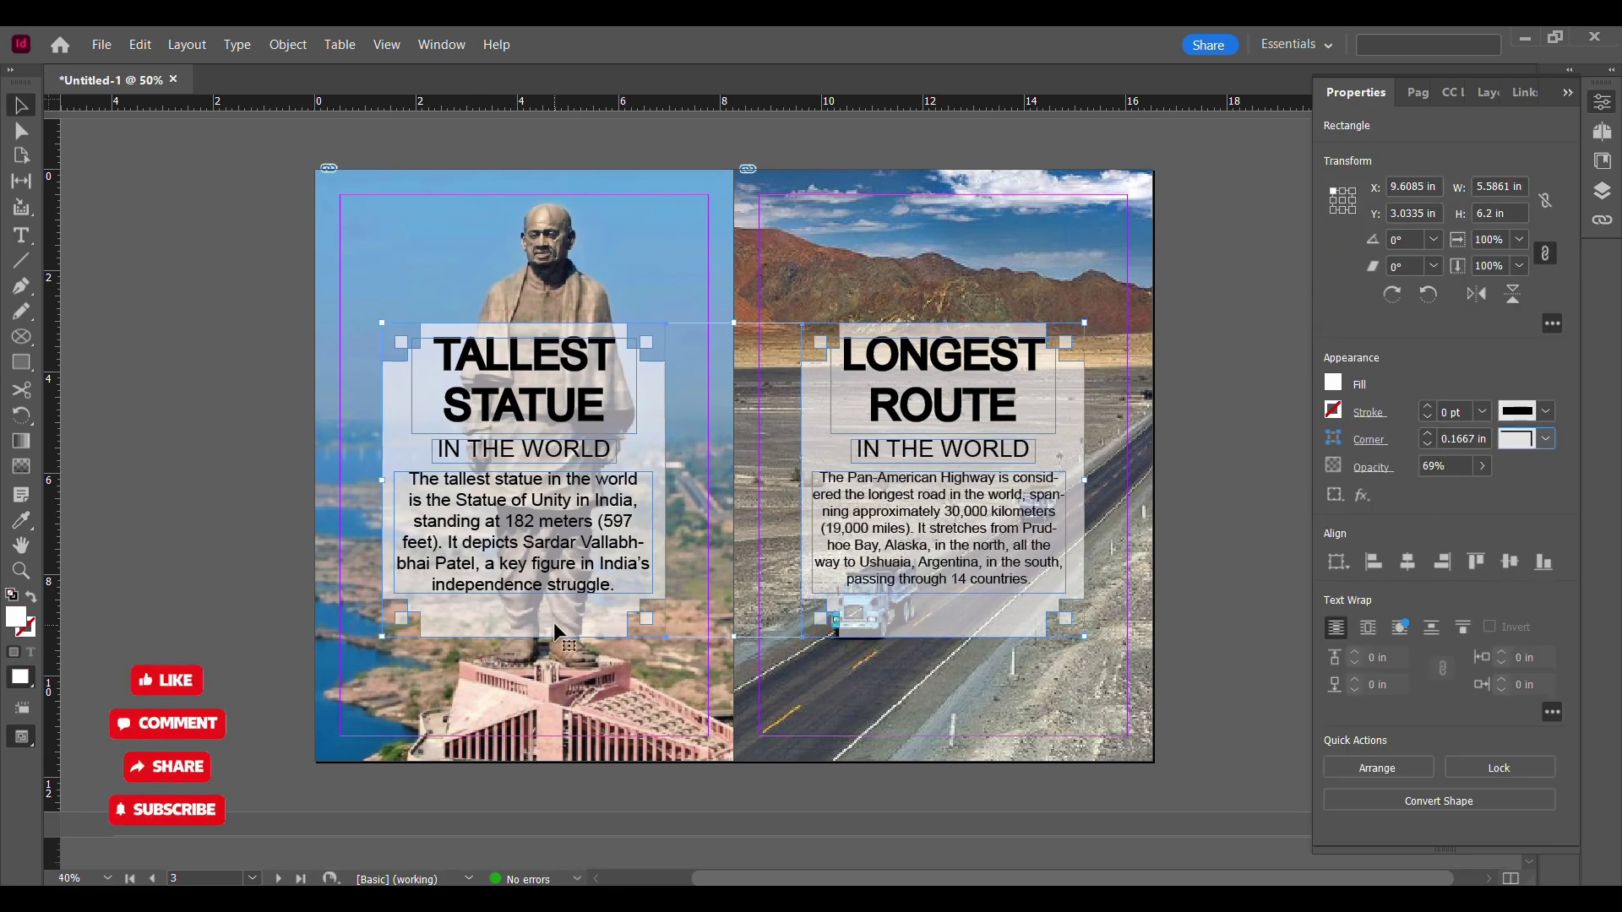
pyautogui.click(1481, 465)
pyautogui.moveTo(1449, 492); pyautogui.dragTo(1435, 492)
pyautogui.click(1224, 520)
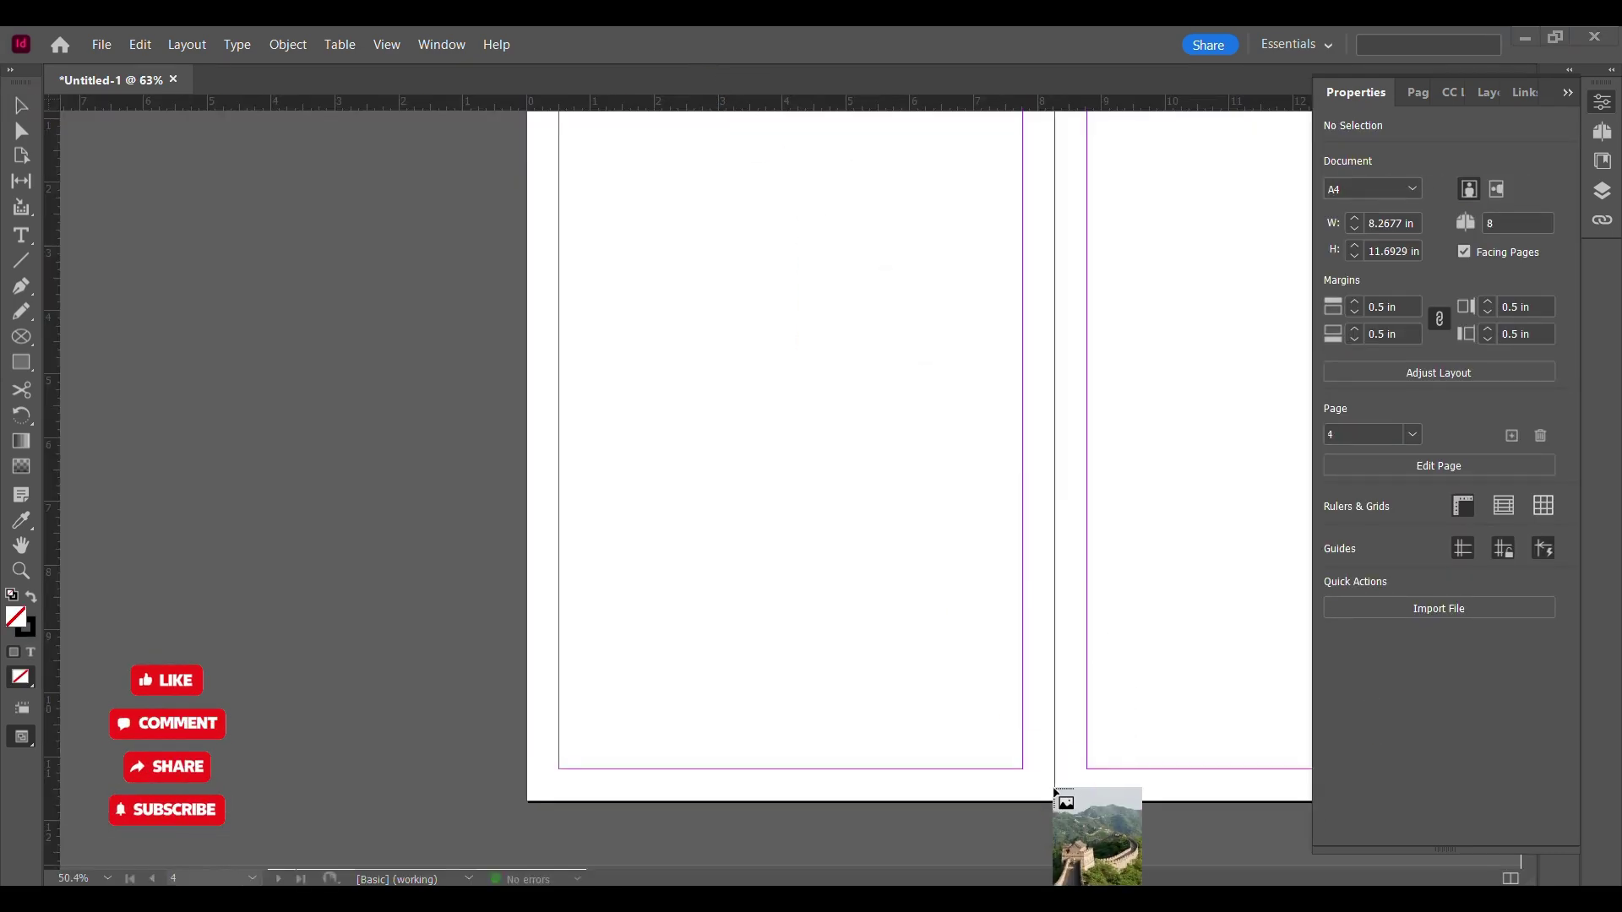
# - Place the Great Wall photo across page 4 and align its frame's top edge with the page's top edge
pyautogui.moveTo(1052, 787); pyautogui.dragTo(515, 195)
pyautogui.hotkey('ctrl', 'shift', 'a')
pyautogui.scroll(-1, 735, 118)
pyautogui.click(789, 143)
pyautogui.moveTo(789, 134); pyautogui.dragTo(789, 179)
# - Fit the remaining edges of the Great Wall photo frame to page 4, making it about 8.28 by 11.69 in
pyautogui.scroll(-3, 770, 281)
pyautogui.click(458, 429)
pyautogui.click(1013, 371)
pyautogui.moveTo(1053, 362); pyautogui.dragTo(1054, 364)
pyautogui.hotkey('ctrl', 'shift', 'a')
pyautogui.click(885, 720)
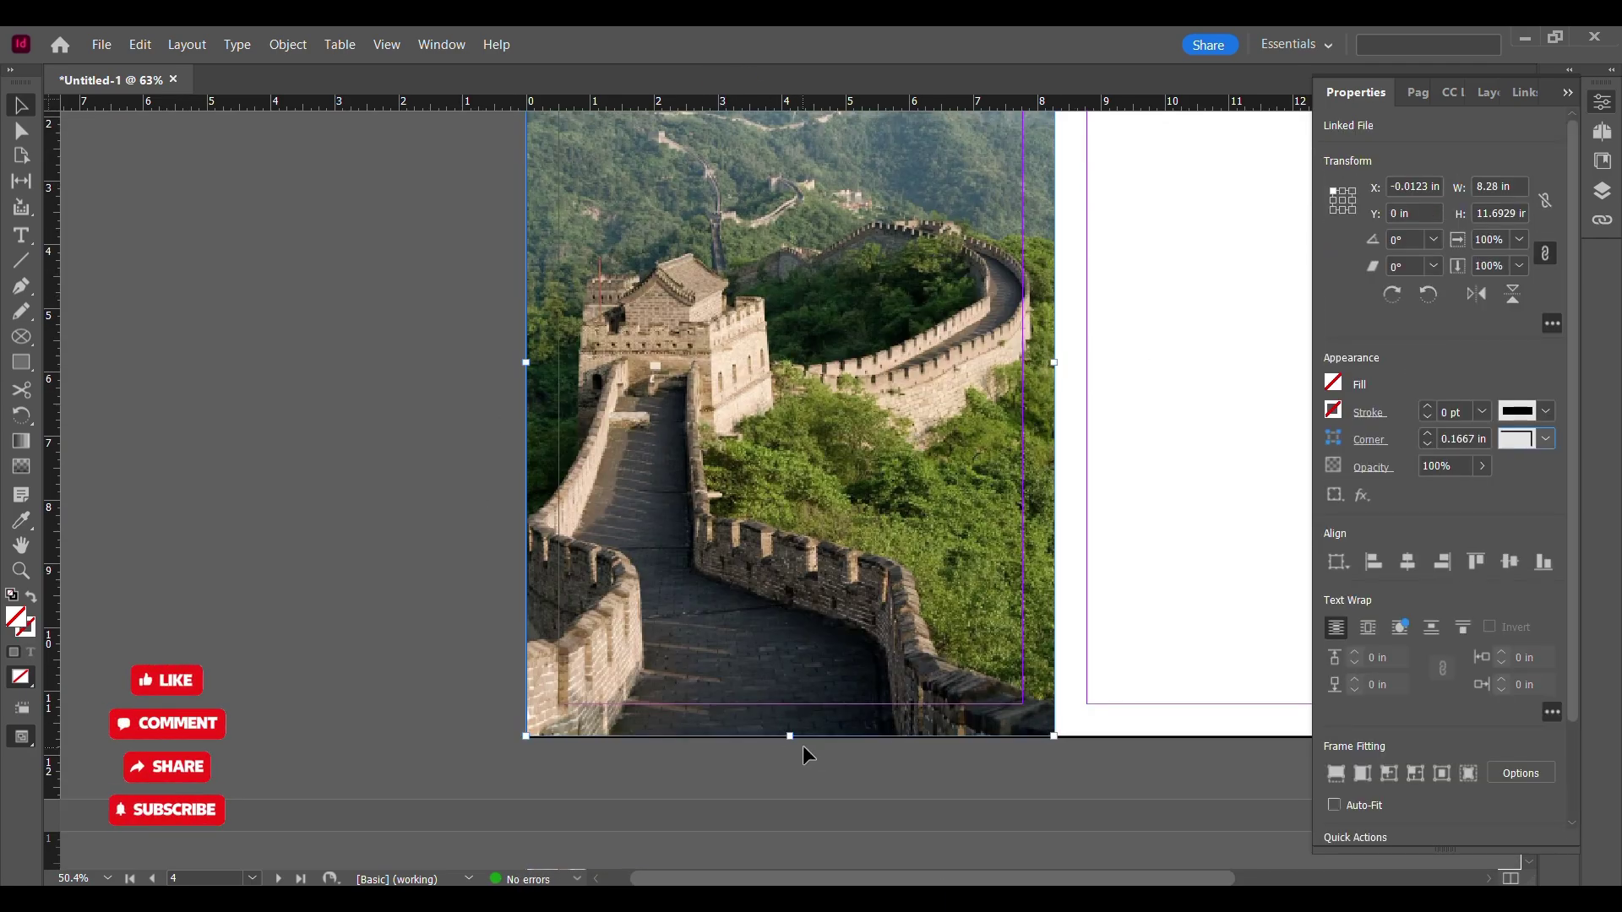
# - Draw a circle about 4.32 in in diameter over the watchtower area of the Great Wall photo
pyautogui.scroll(6, 805, 756)
pyautogui.click(722, 666)
pyautogui.hotkey('ctrl', '0')
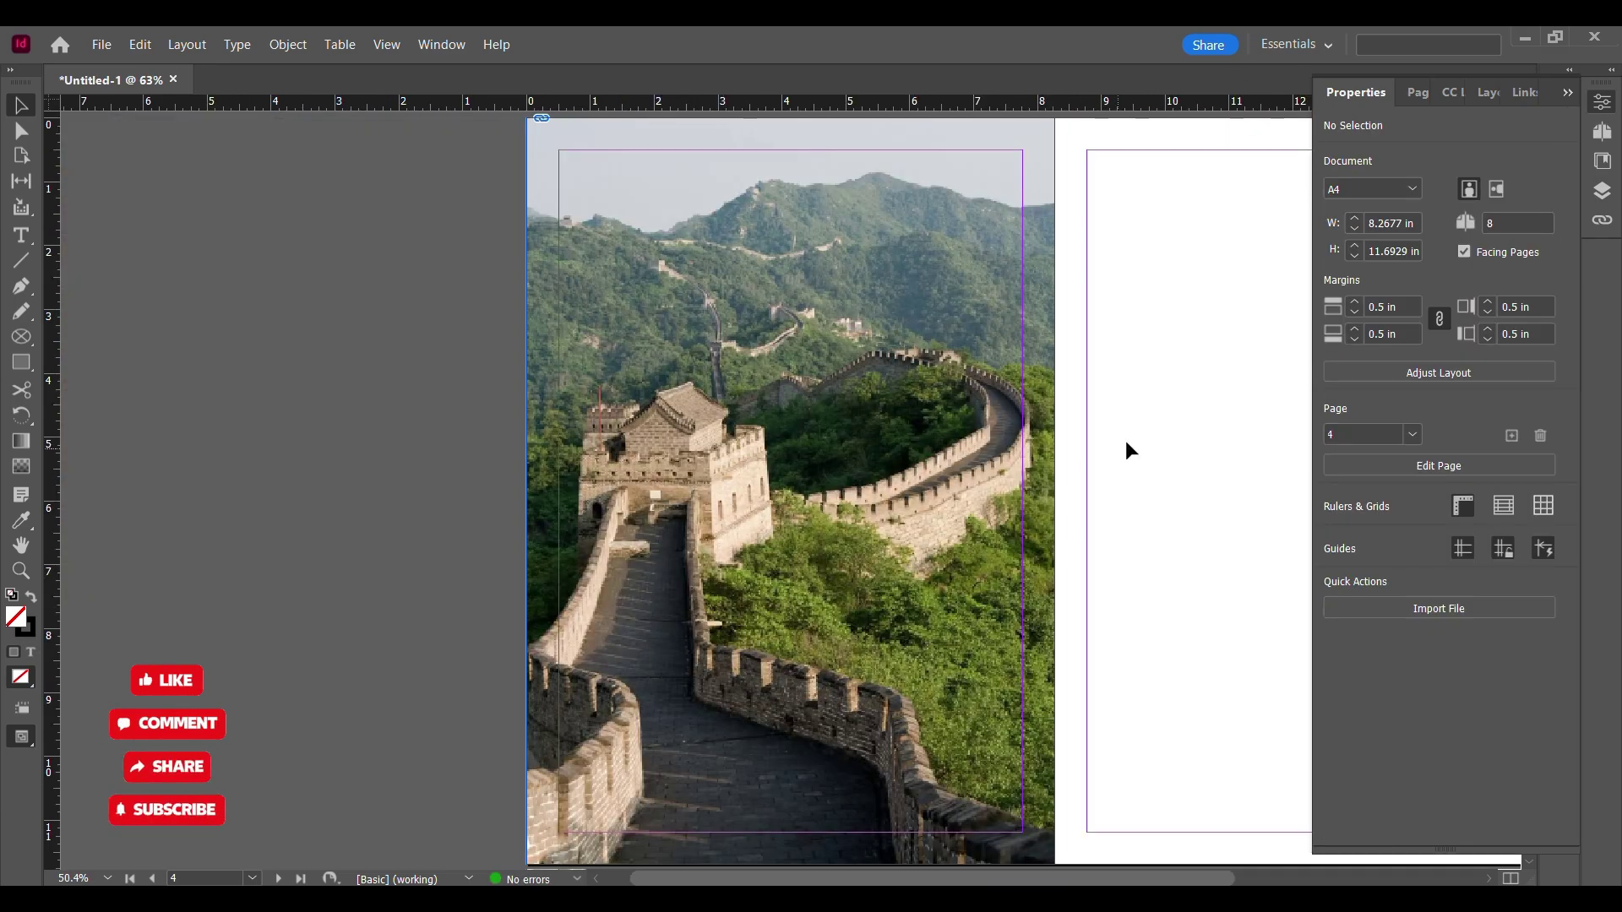
pyautogui.scroll(-2, 484, 332)
pyautogui.scroll(2, 512, 307)
pyautogui.hotkey('ctrl', '0')
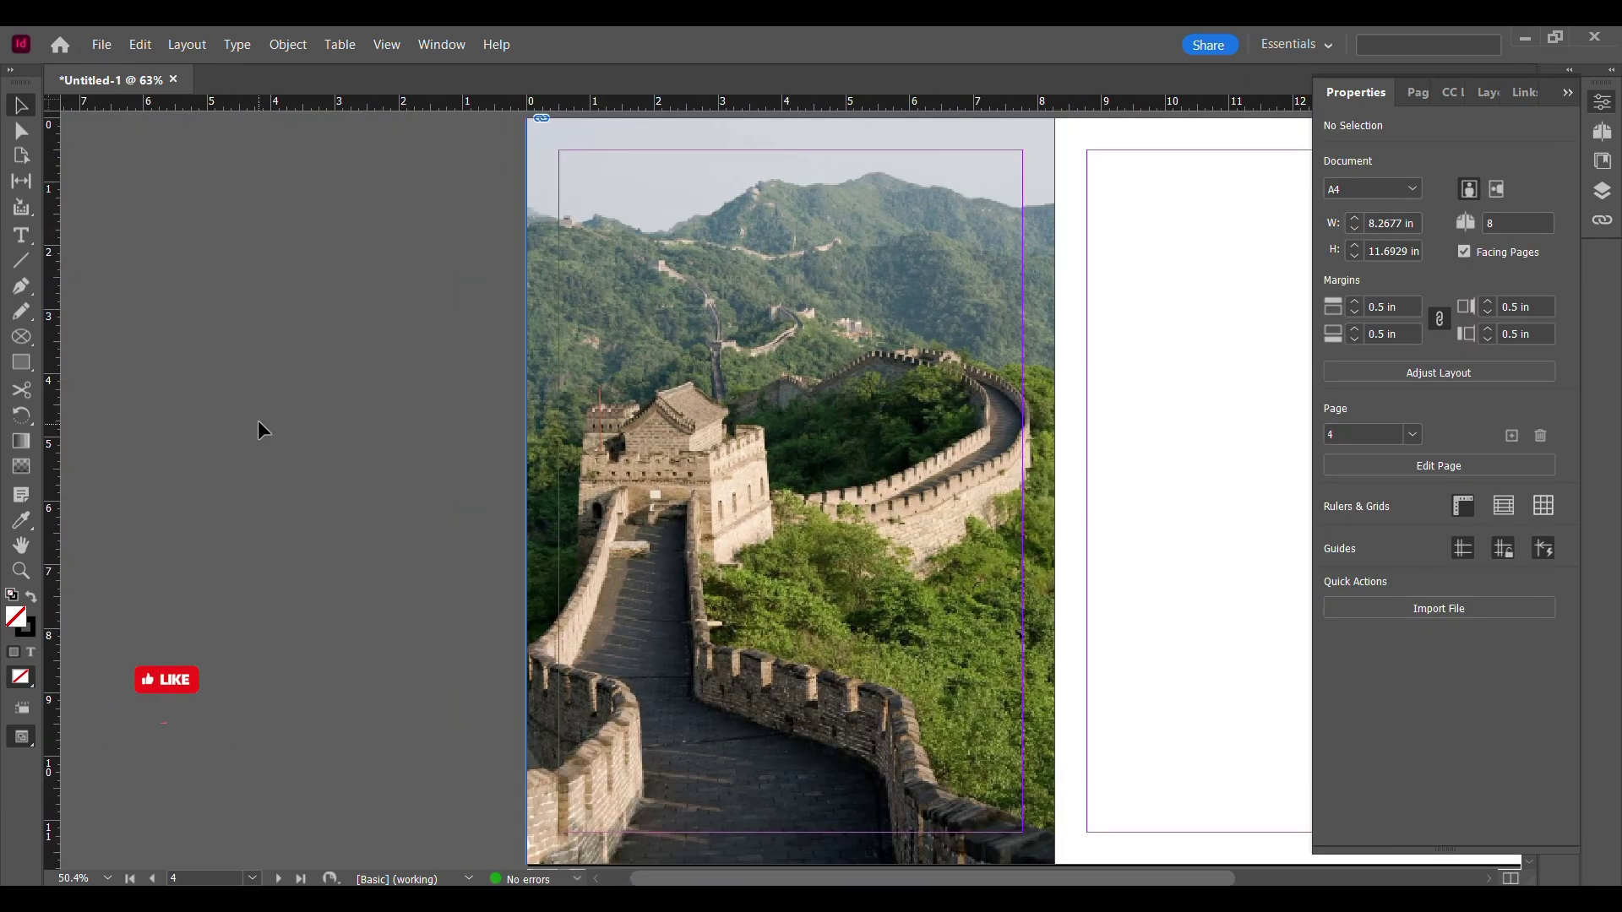
pyautogui.rightClick(20, 367)
pyautogui.click(57, 404)
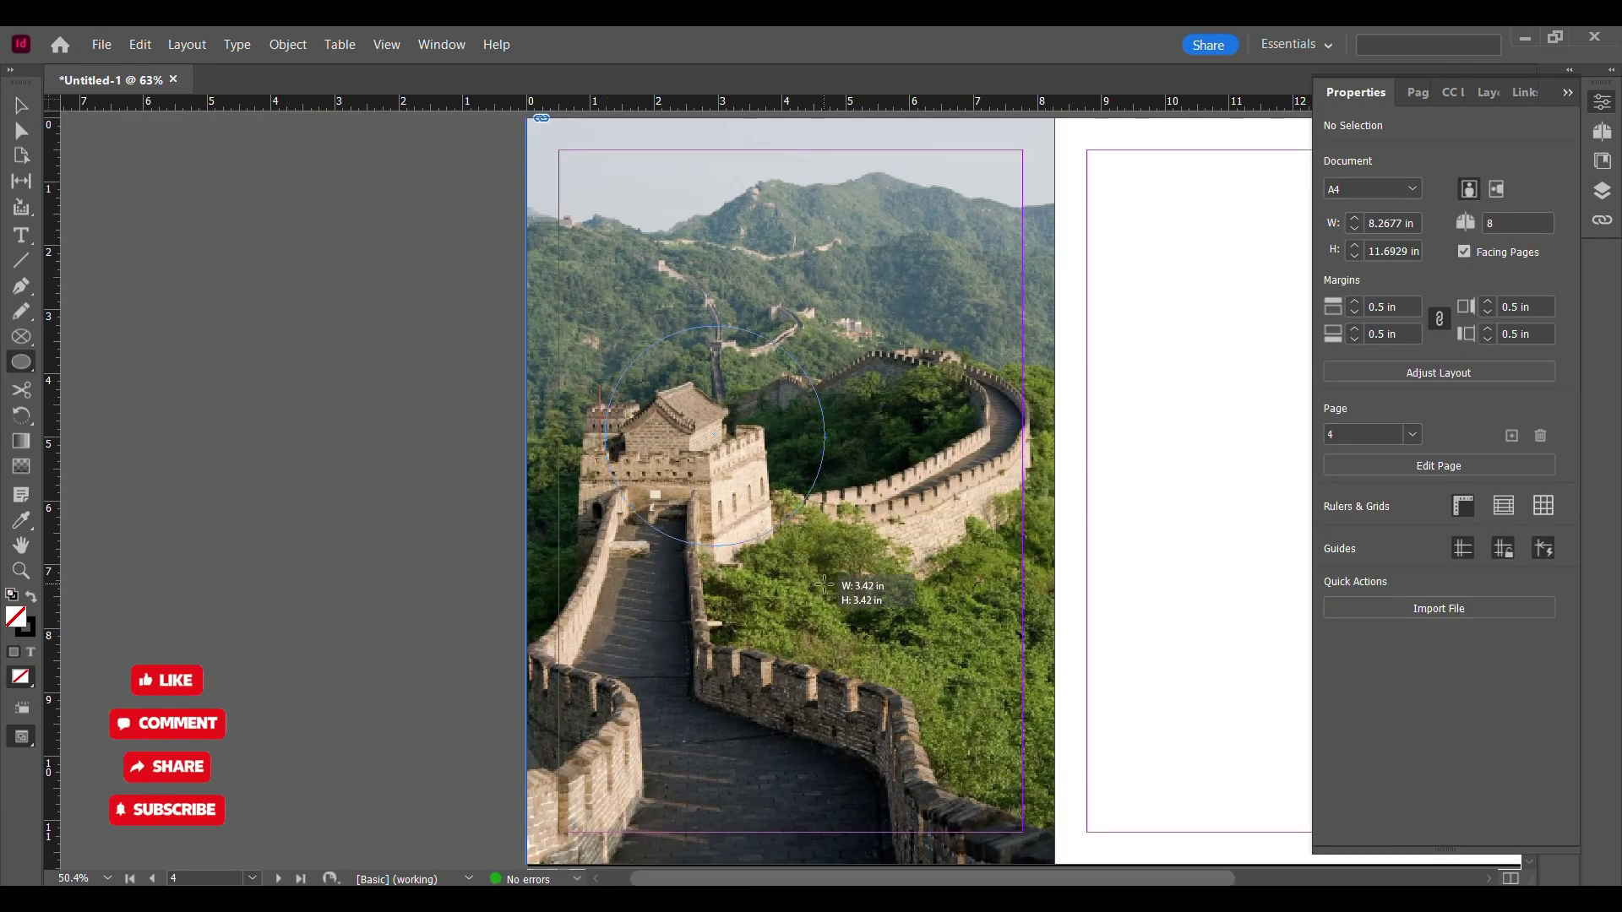
pyautogui.moveTo(872, 635); pyautogui.dragTo(881, 638)
# - Give the circle a black fill and no stroke, and move it towards page 4's left edge
pyautogui.click(1333, 385)
pyautogui.click(1123, 591)
pyautogui.click(1343, 419)
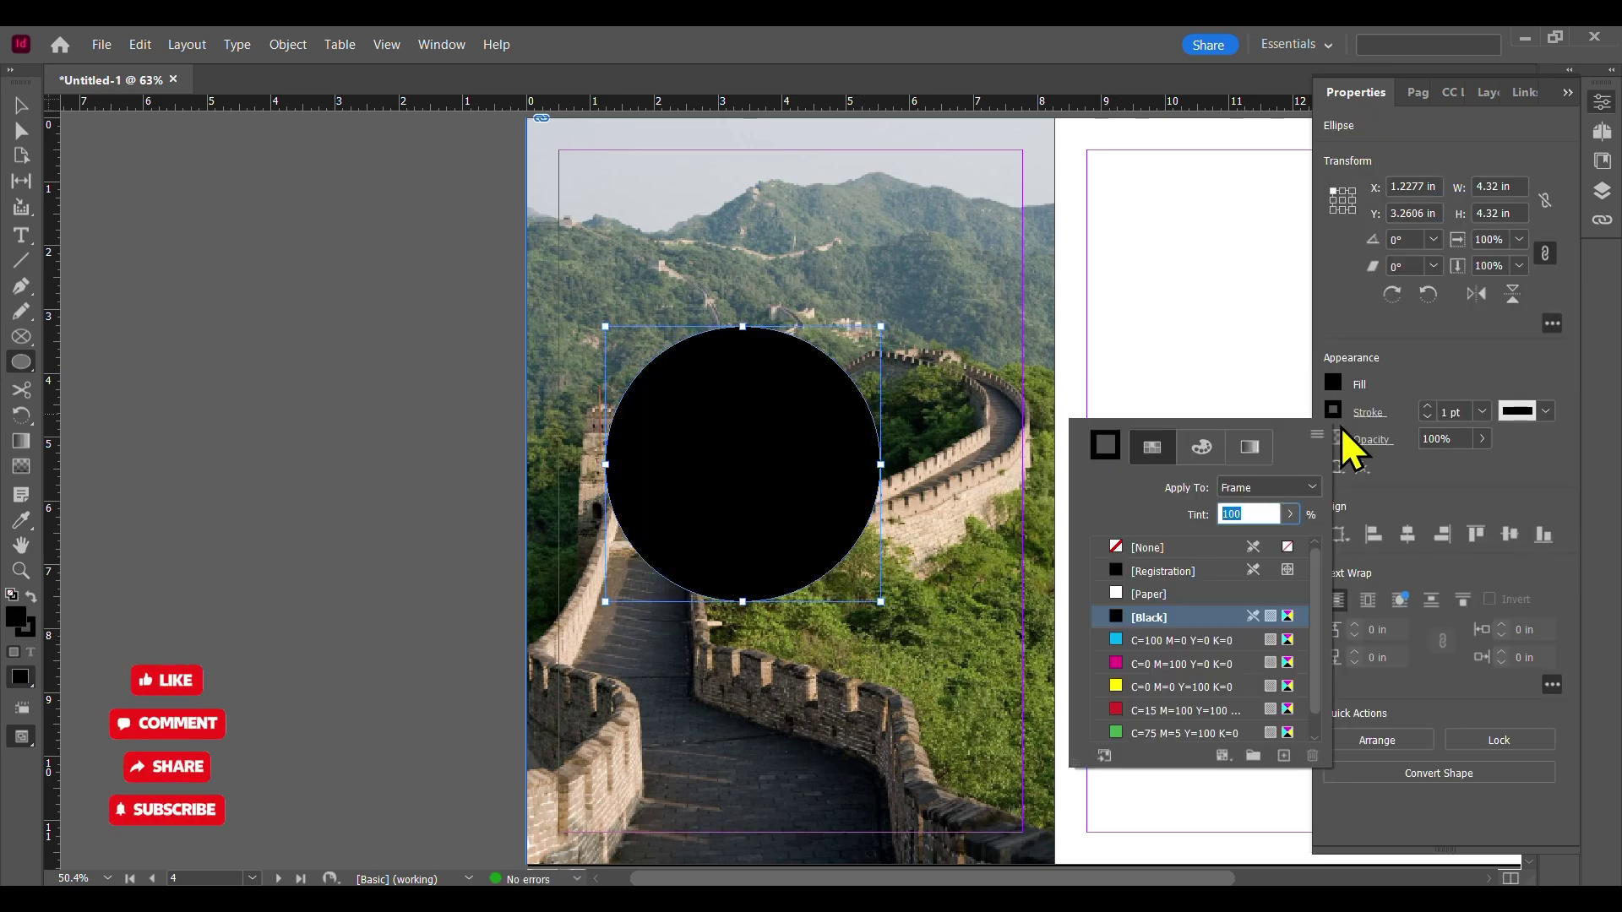
pyautogui.click(1116, 551)
pyautogui.press('v')
pyautogui.moveTo(753, 479); pyautogui.dragTo(670, 511)
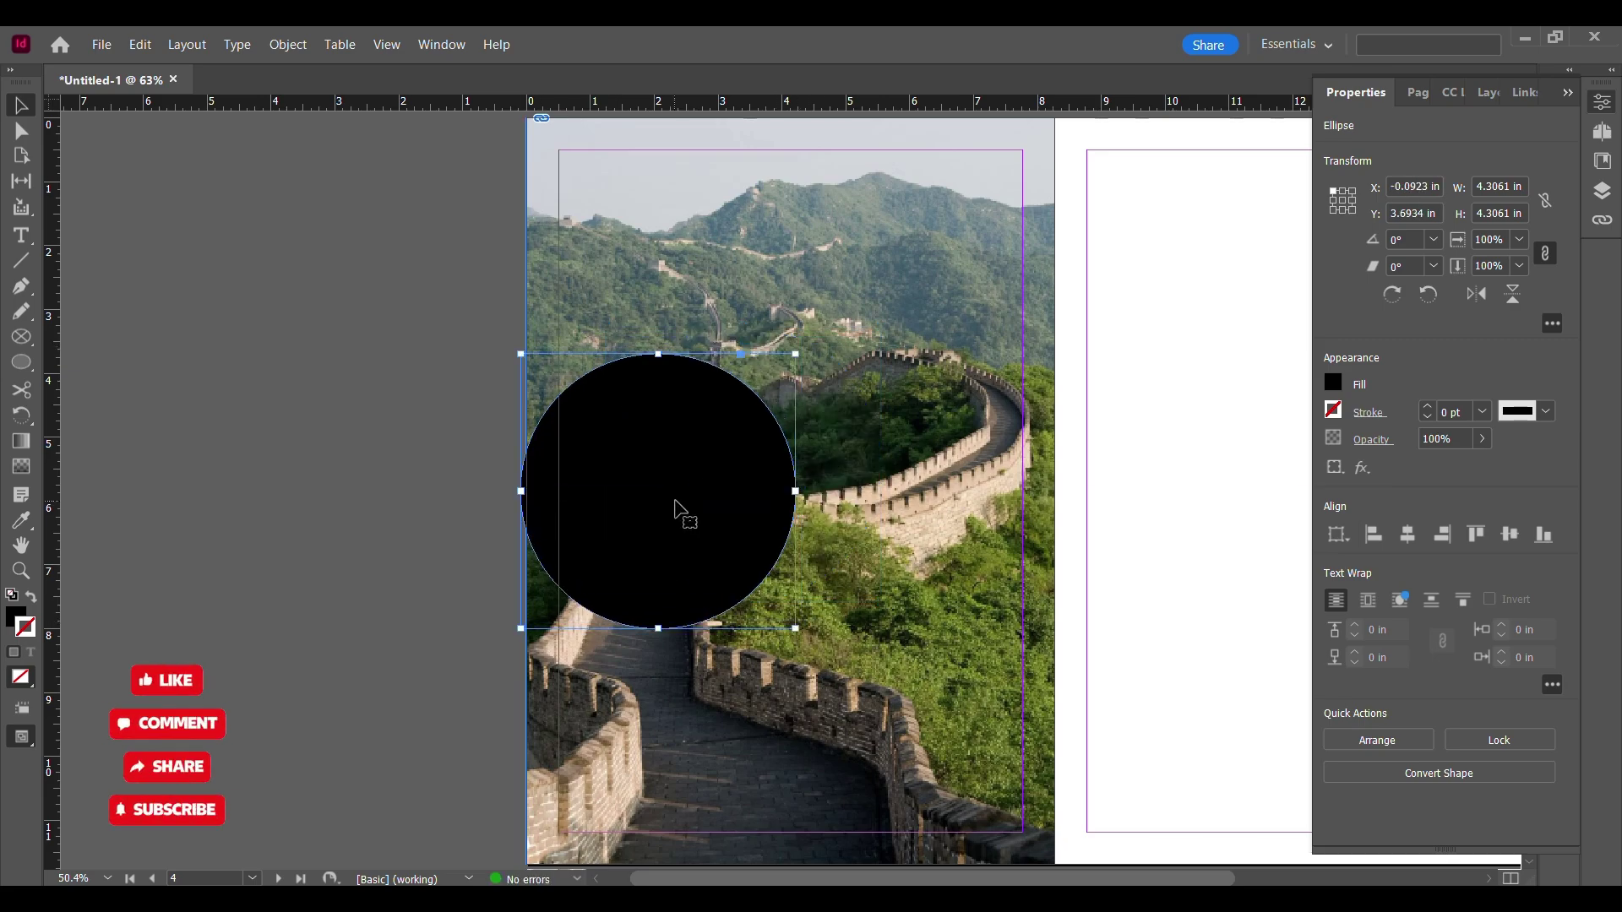
# - Draw a rectangle about 2.78 by 4.94 in from the page top into the circle and apply the circle's black fill with the Eyedropper
pyautogui.click(342, 456)
pyautogui.rightClick(21, 363)
pyautogui.click(79, 389)
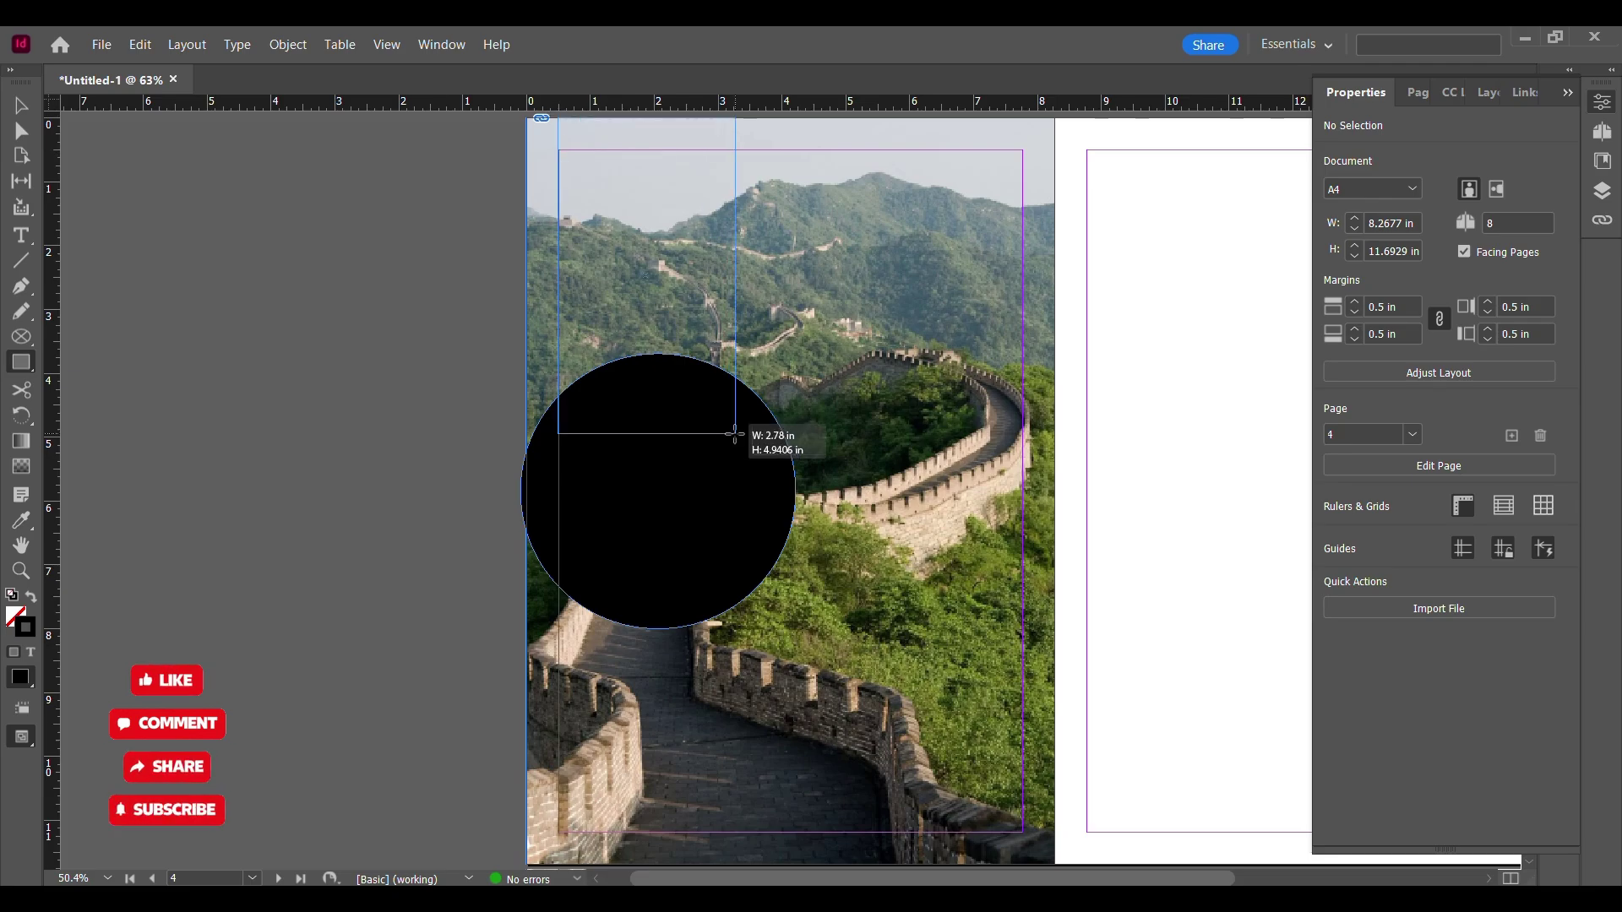
pyautogui.moveTo(735, 435); pyautogui.dragTo(735, 433)
pyautogui.press('i')
pyautogui.click(708, 486)
pyautogui.press('v')
pyautogui.click(351, 420)
# - Duplicate the black rectangle down to the page's bottom edge, beneath the circle
pyautogui.click(685, 308)
pyautogui.scroll(-2, 676, 291)
pyautogui.keyDown('alt'); pyautogui.moveTo(667, 268); pyautogui.dragTo(662, 673); pyautogui.keyUp('alt')
pyautogui.scroll(1, 686, 575)
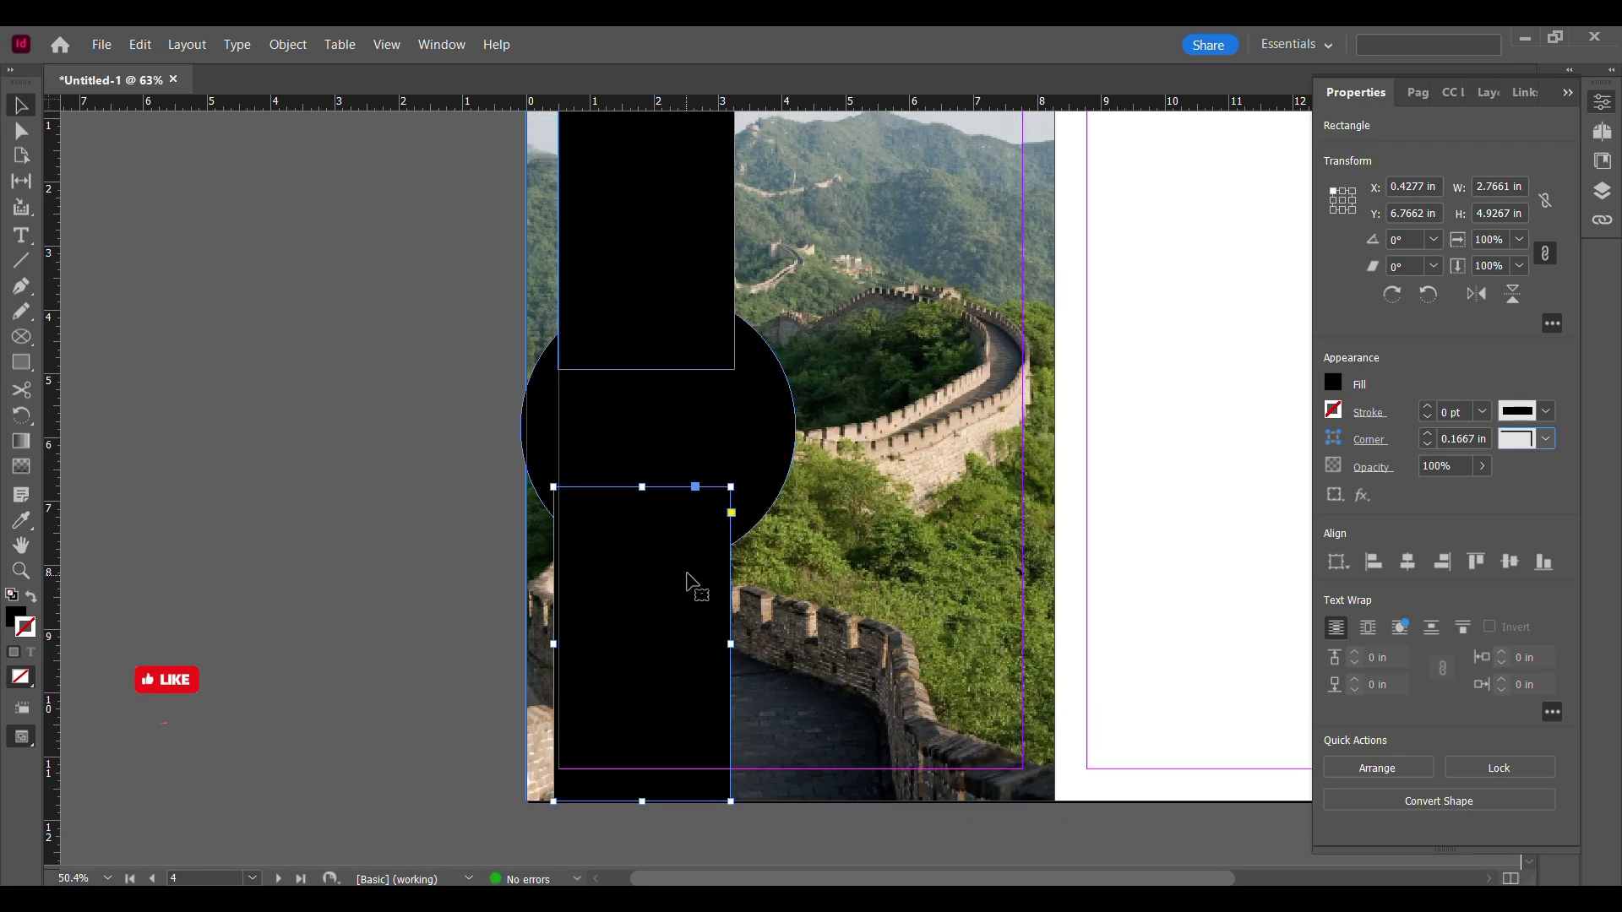
# - Set the opacity of the two black rectangles to 70%, leaving the circle out of the selection
pyautogui.keyDown('shift'); pyautogui.click(667, 426); pyautogui.keyUp('shift')
pyautogui.keyDown('shift'); pyautogui.click(650, 243); pyautogui.keyUp('shift')
pyautogui.click(659, 397)
pyautogui.click(1481, 465)
pyautogui.click(325, 495)
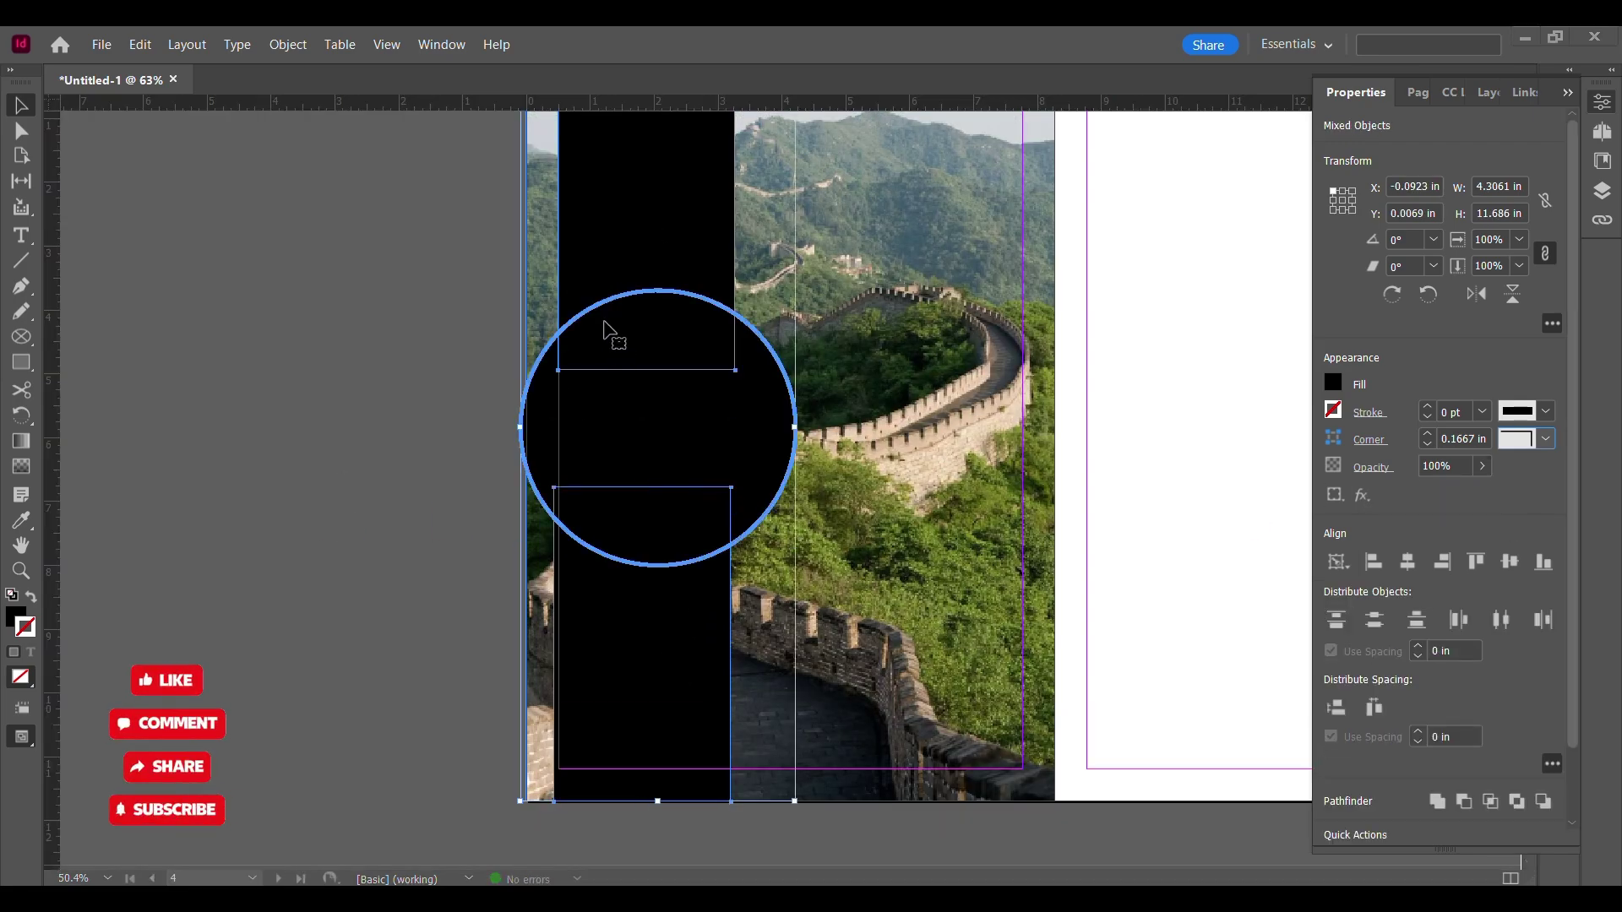
pyautogui.click(594, 295)
pyautogui.keyDown('shift'); pyautogui.click(692, 206); pyautogui.keyUp('shift')
pyautogui.keyDown('shift'); pyautogui.click(691, 208); pyautogui.keyUp('shift')
pyautogui.keyDown('shift'); pyautogui.click(681, 621); pyautogui.keyUp('shift')
pyautogui.click(1482, 468)
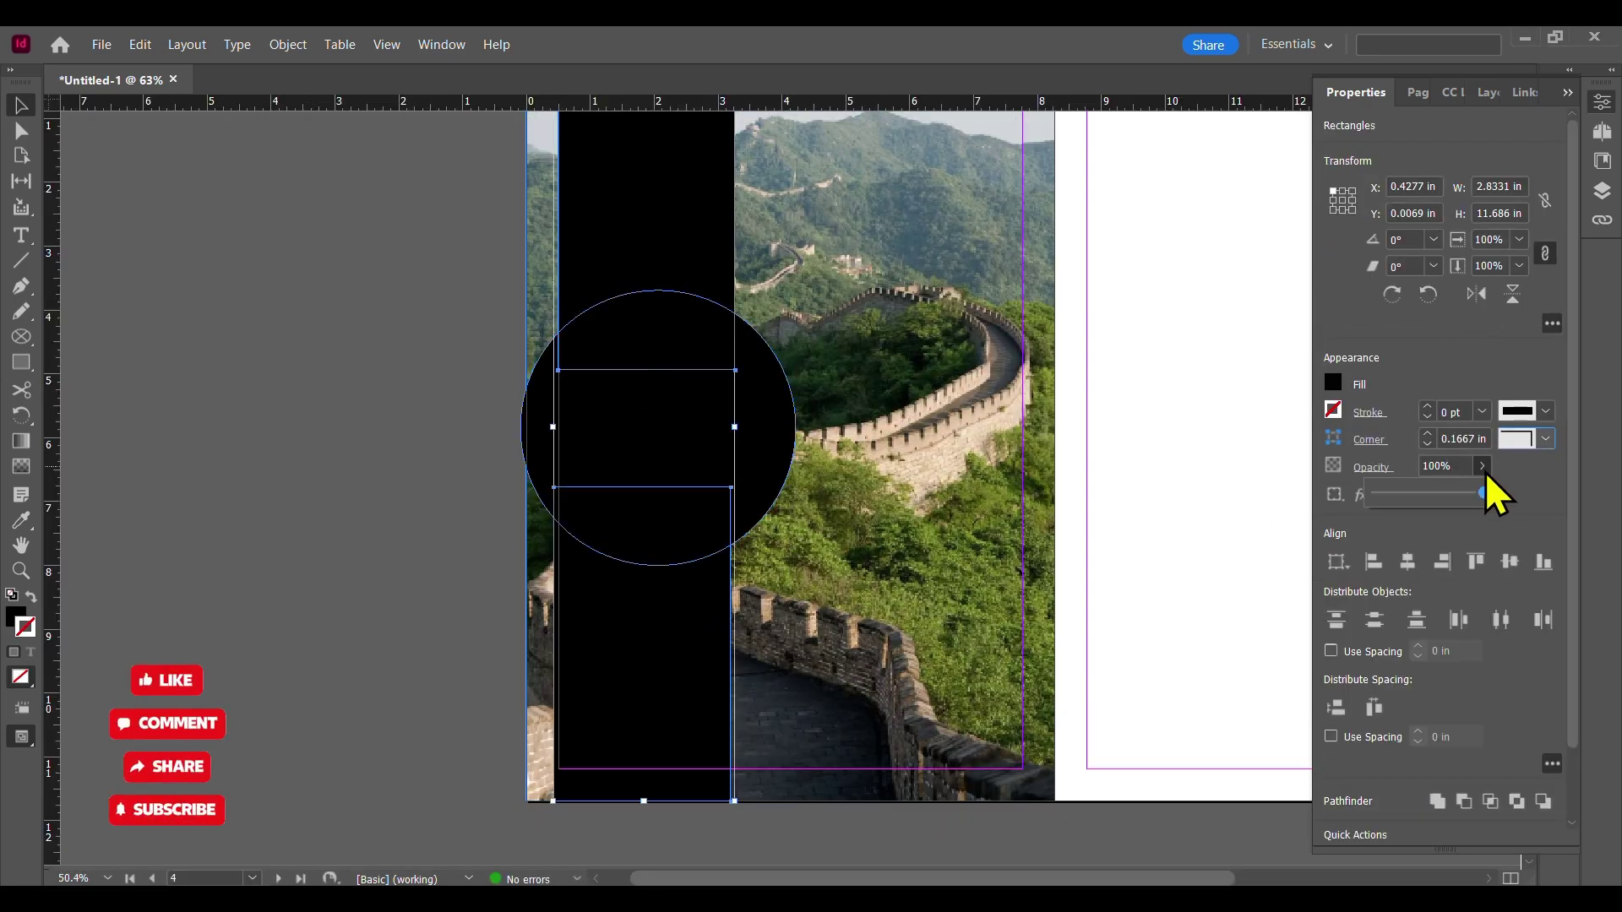
pyautogui.moveTo(1483, 493); pyautogui.dragTo(1457, 498)
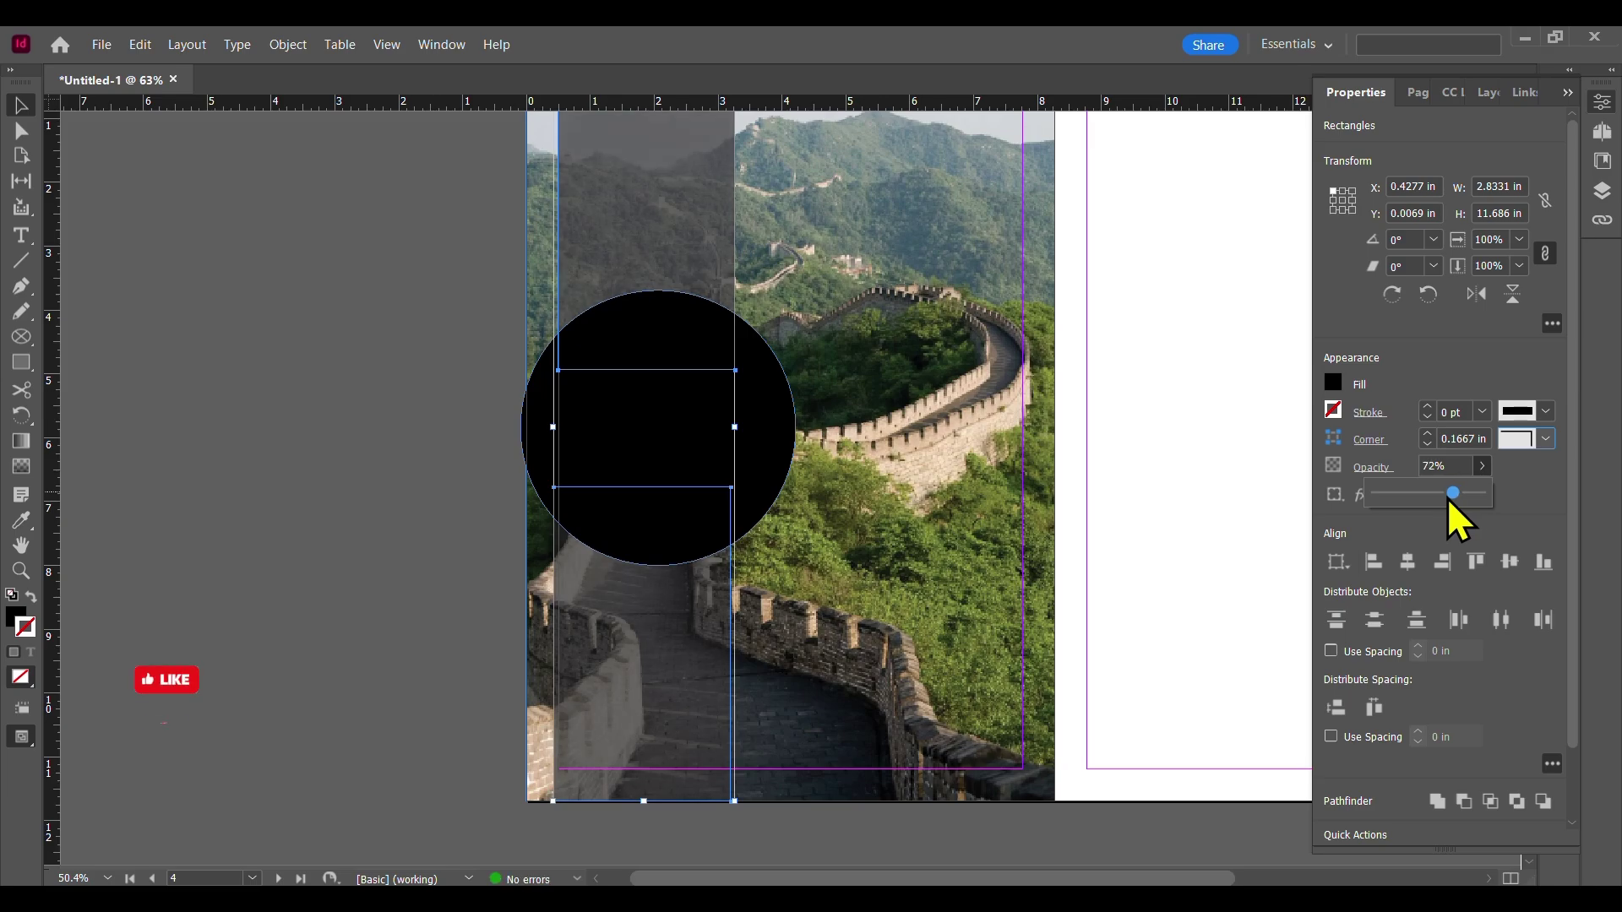
pyautogui.click(397, 423)
# - Shift the black circle to touch the page's left edge and extend the upper rectangle to that edge
pyautogui.scroll(3, 391, 363)
pyautogui.click(662, 641)
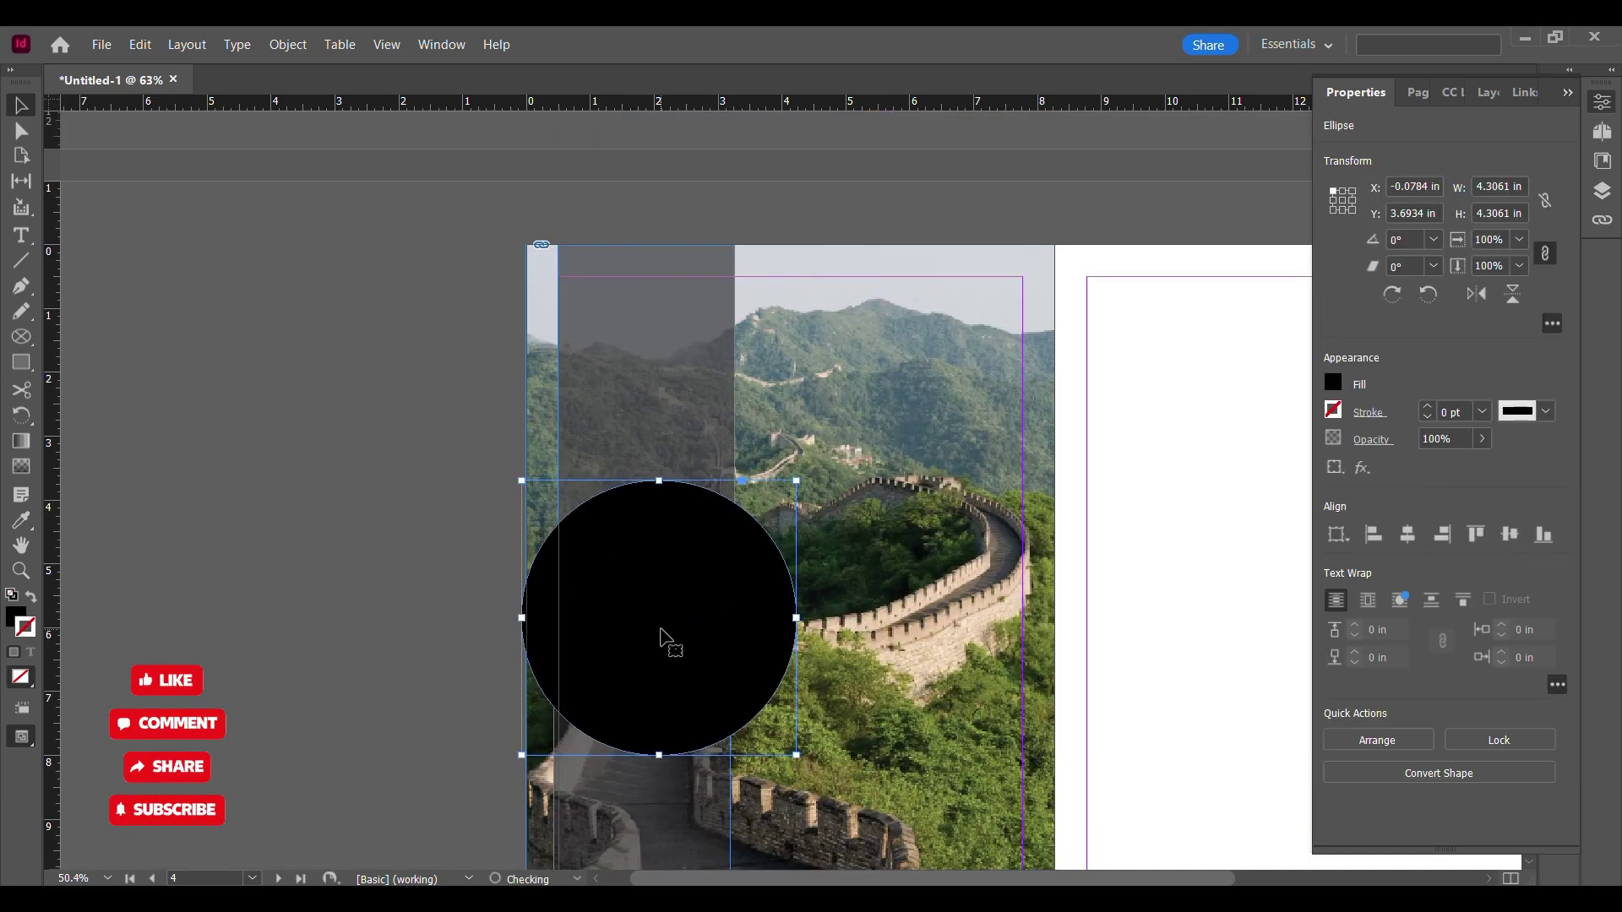
pyautogui.click(384, 598)
pyautogui.scroll(-2, 412, 418)
pyautogui.click(557, 272)
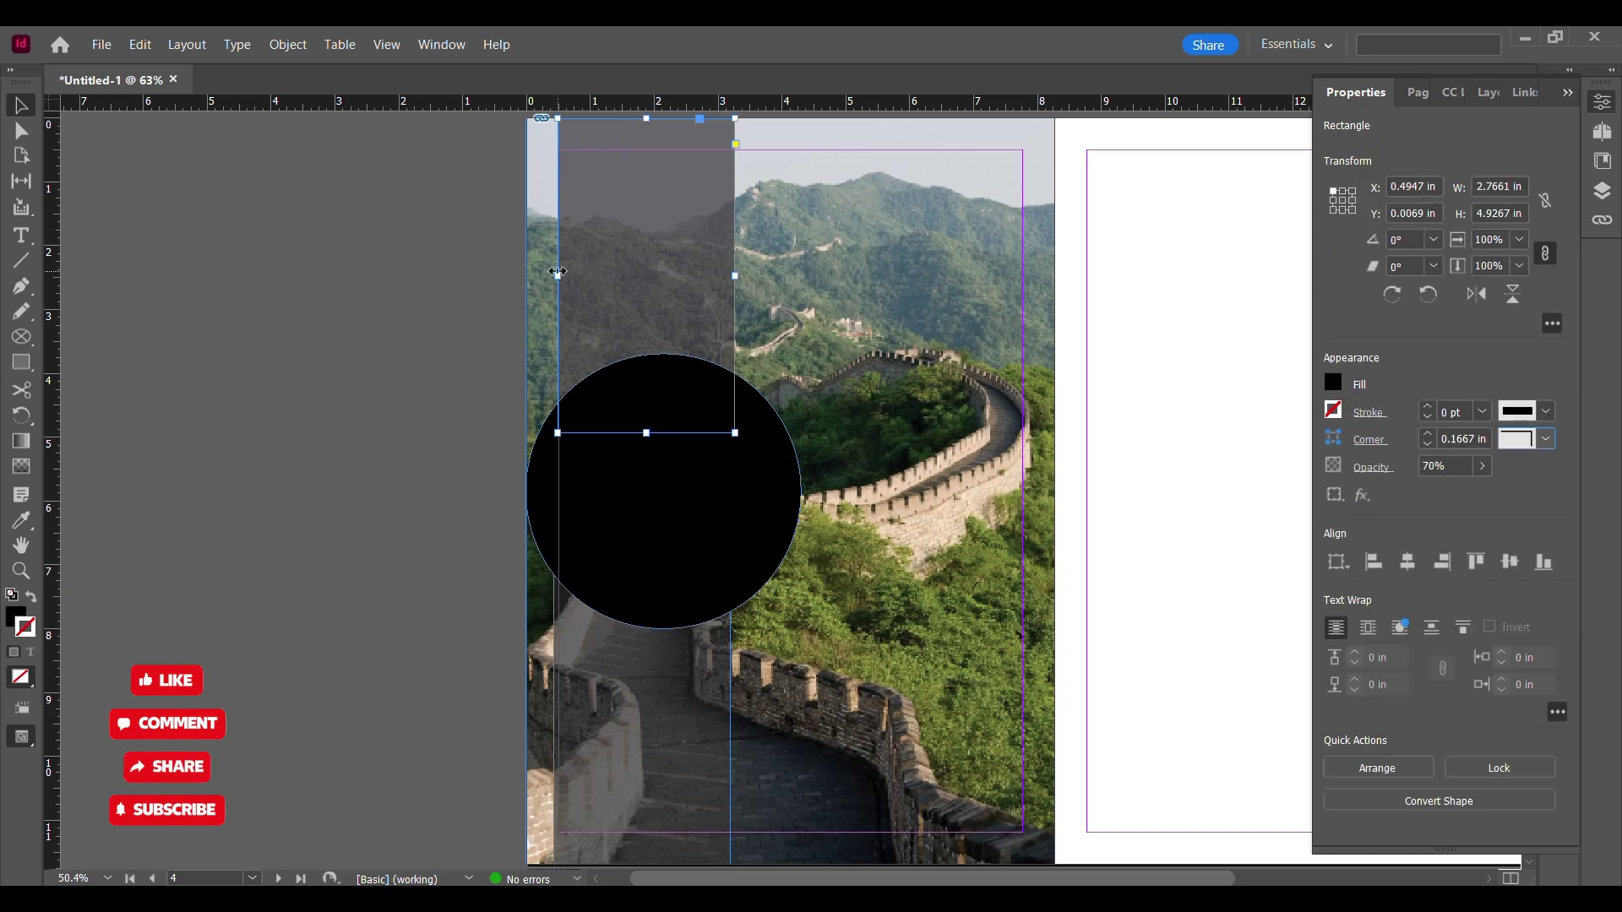
pyautogui.moveTo(530, 276); pyautogui.dragTo(528, 276)
# - Extend the lower rectangle to the page's left edge and stretch its top edge up to meet the upper rectangle
pyautogui.scroll(-2, 591, 422)
pyautogui.click(656, 586)
pyautogui.moveTo(554, 580); pyautogui.dragTo(528, 581)
pyautogui.moveTo(629, 422); pyautogui.dragTo(630, 307)
pyautogui.click(385, 413)
pyautogui.scroll(2, 384, 414)
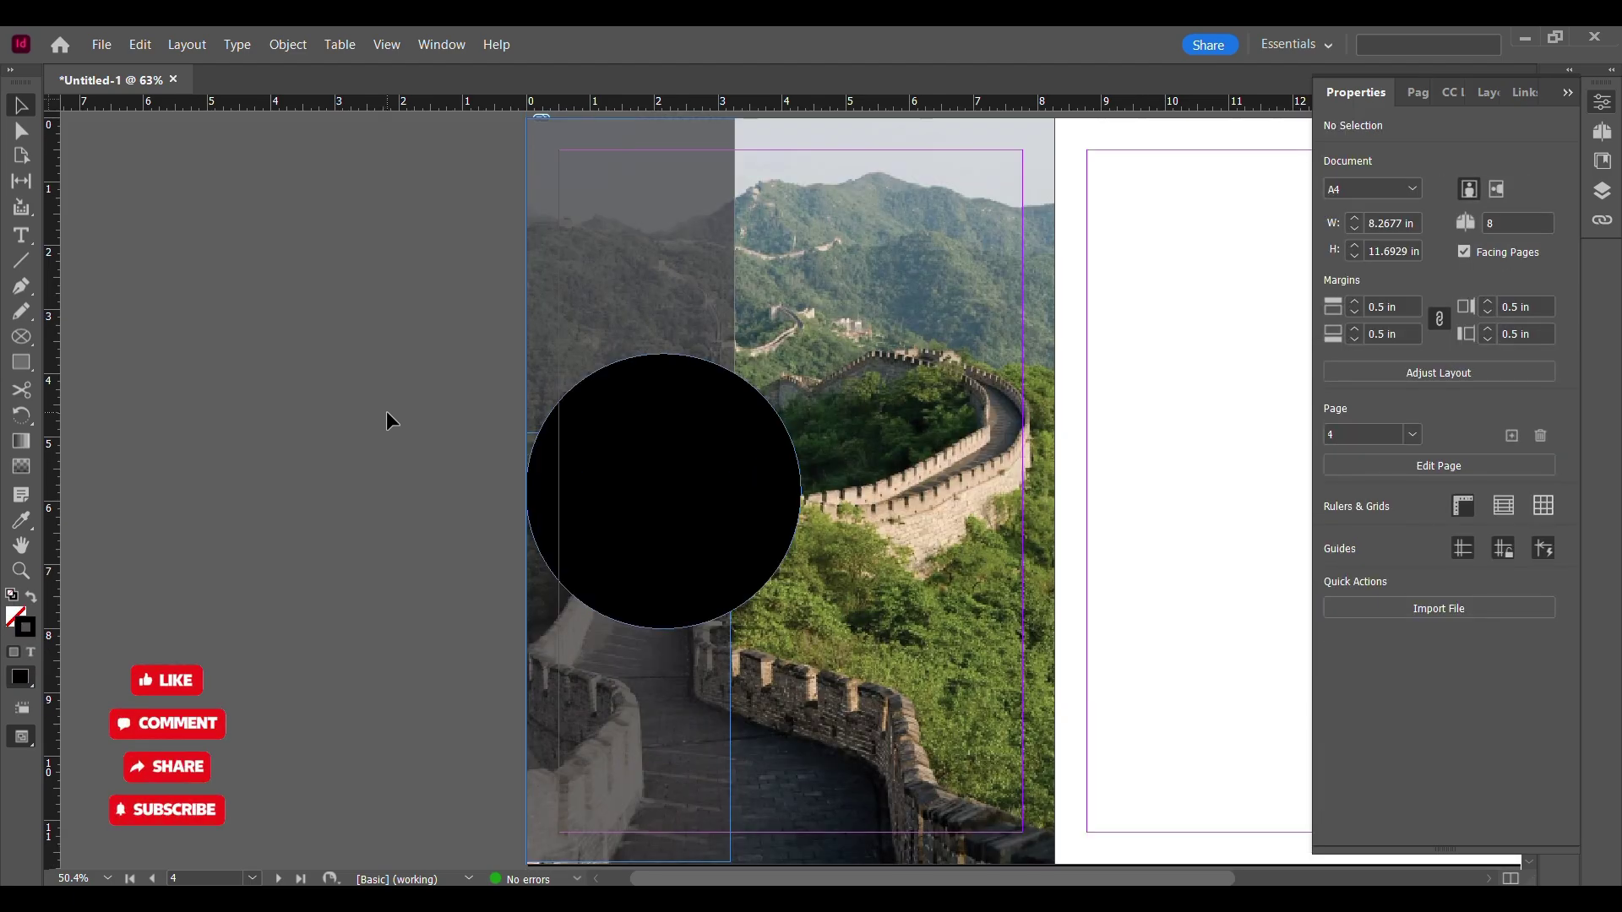
# - Trim the lower rectangle's overhang so its bottom edge aligns with the bottom of page 4
pyautogui.scroll(-1, 389, 411)
pyautogui.click(592, 659)
pyautogui.scroll(3, 659, 824)
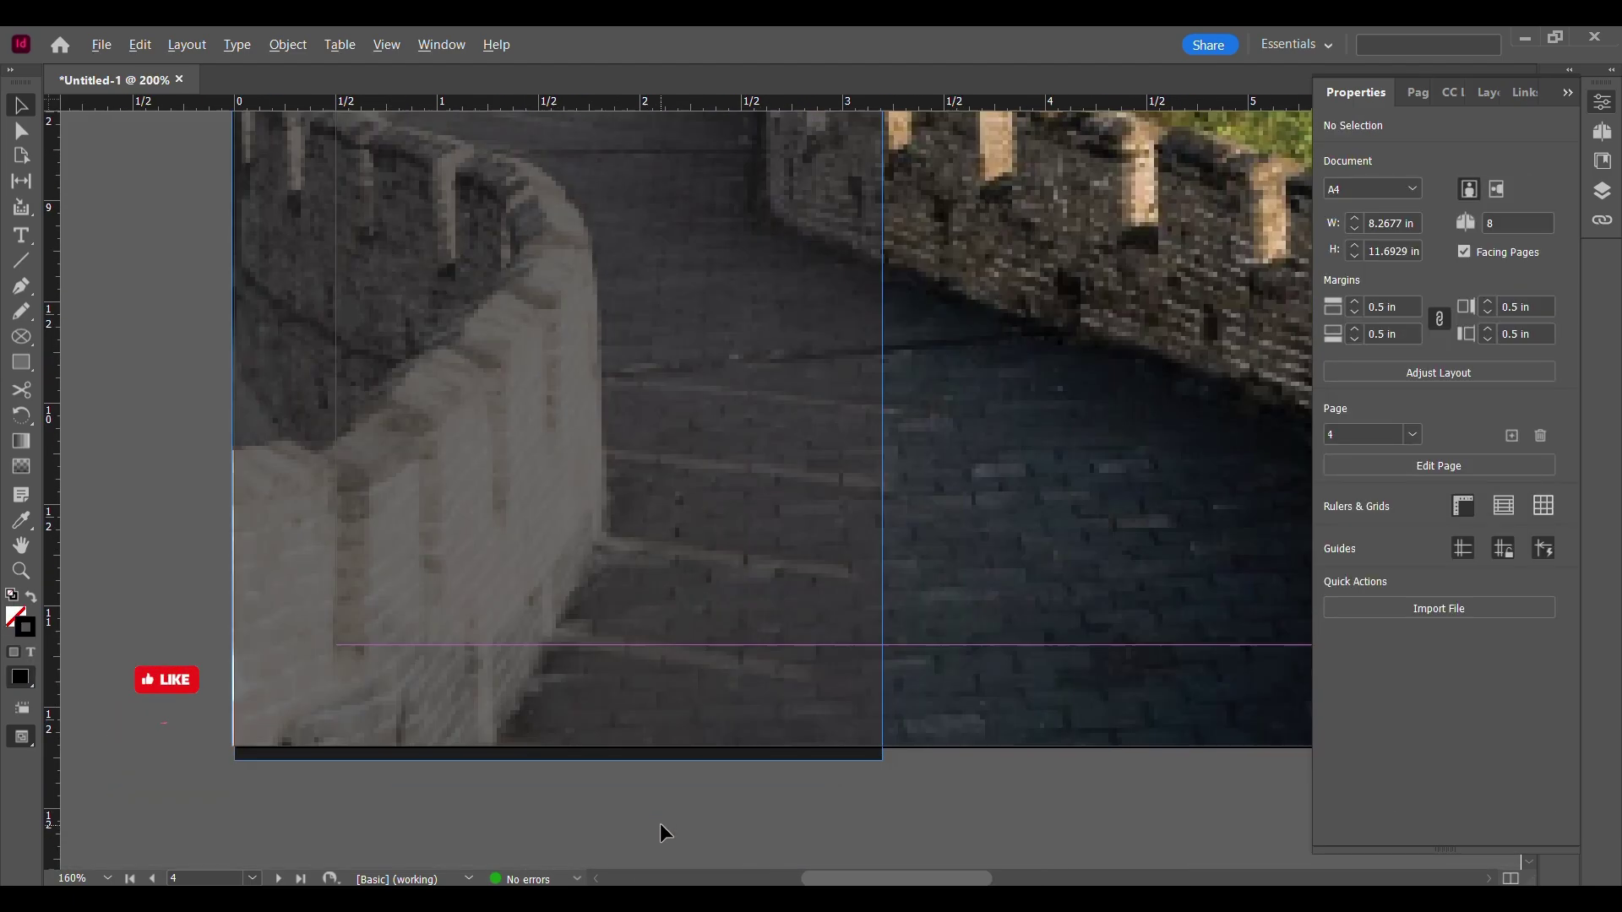
pyautogui.moveTo(509, 726); pyautogui.dragTo(510, 711)
pyautogui.click(667, 773)
pyautogui.scroll(-6, 760, 688)
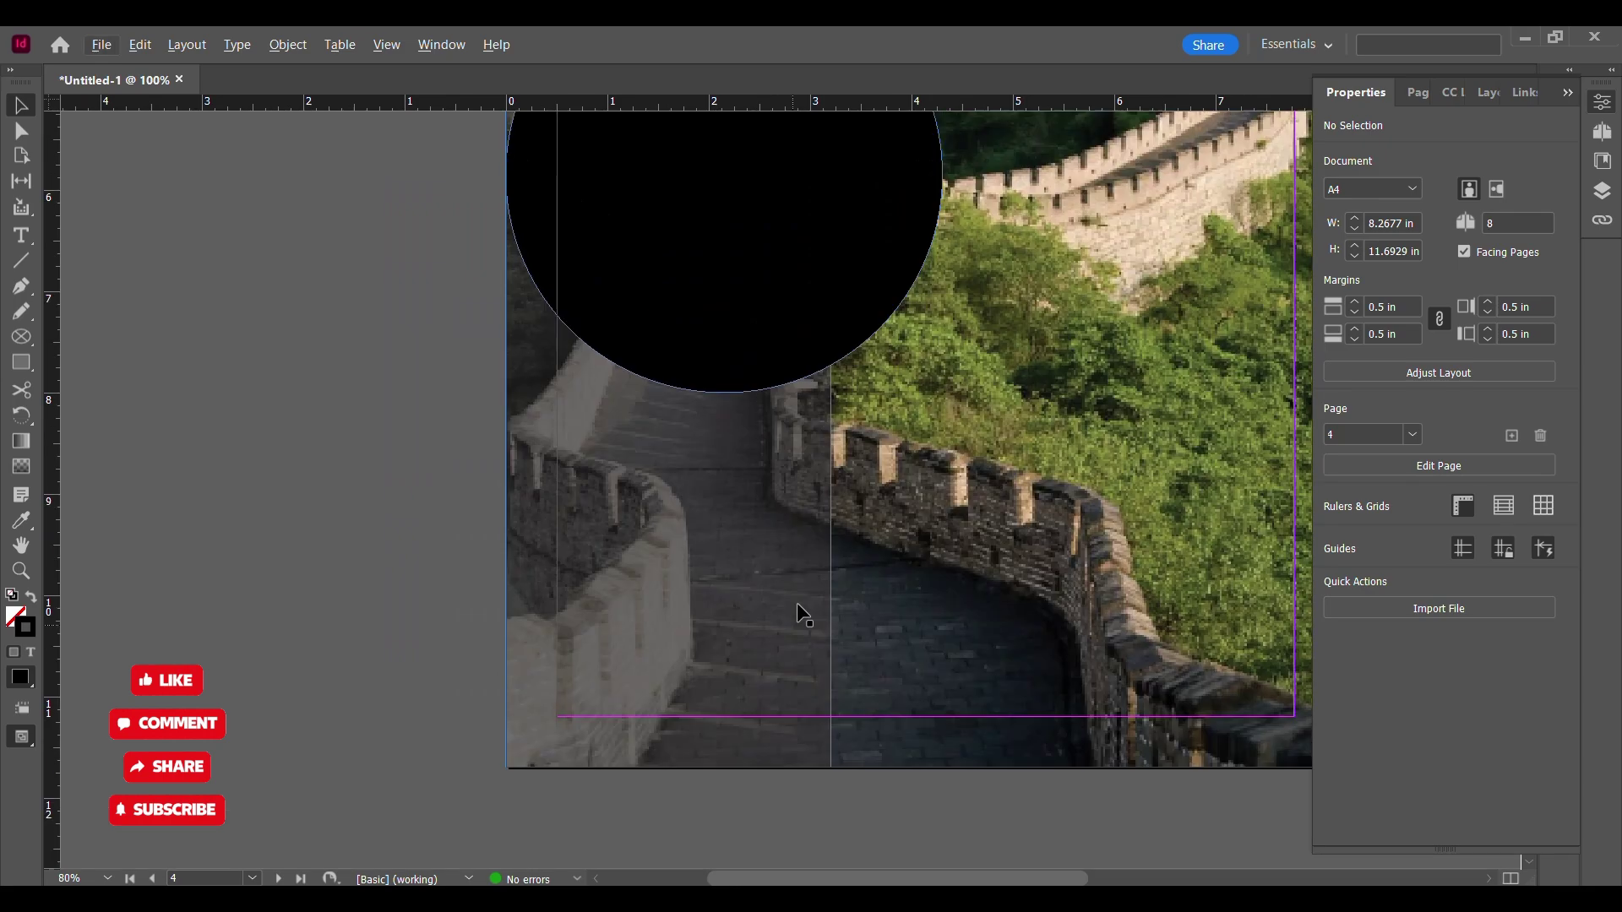
pyautogui.scroll(1, 625, 545)
pyautogui.scroll(-1, 473, 460)
# - Add the title LONGEST in a new text frame over the black circle, with white fill and a white 1 pt stroke
pyautogui.press('t')
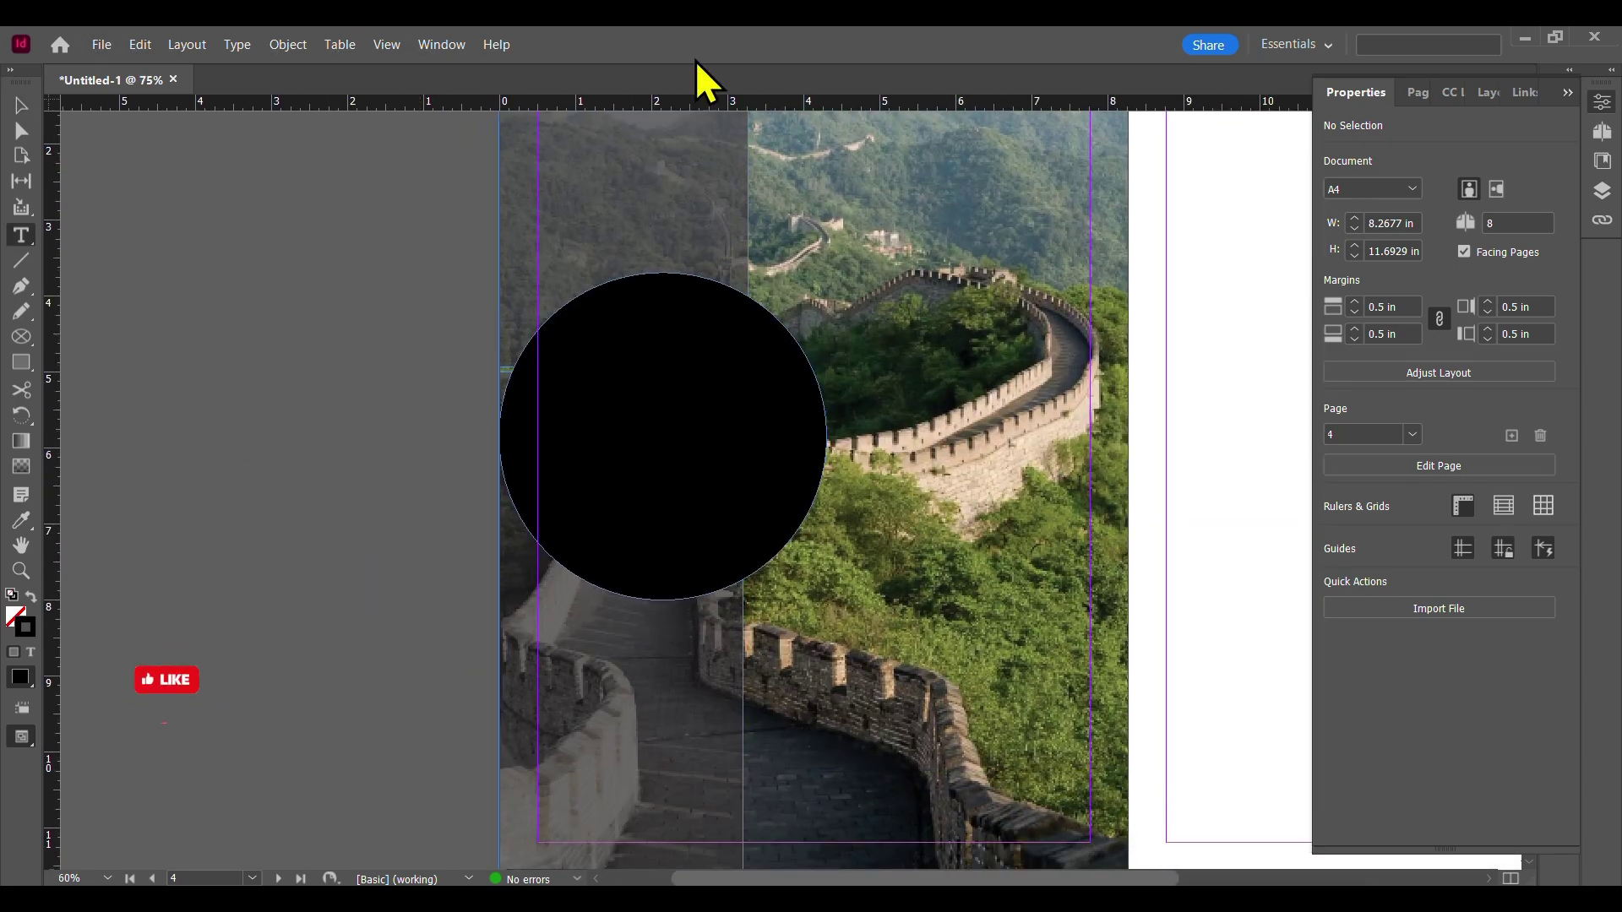
pyautogui.moveTo(567, 347); pyautogui.dragTo(895, 436)
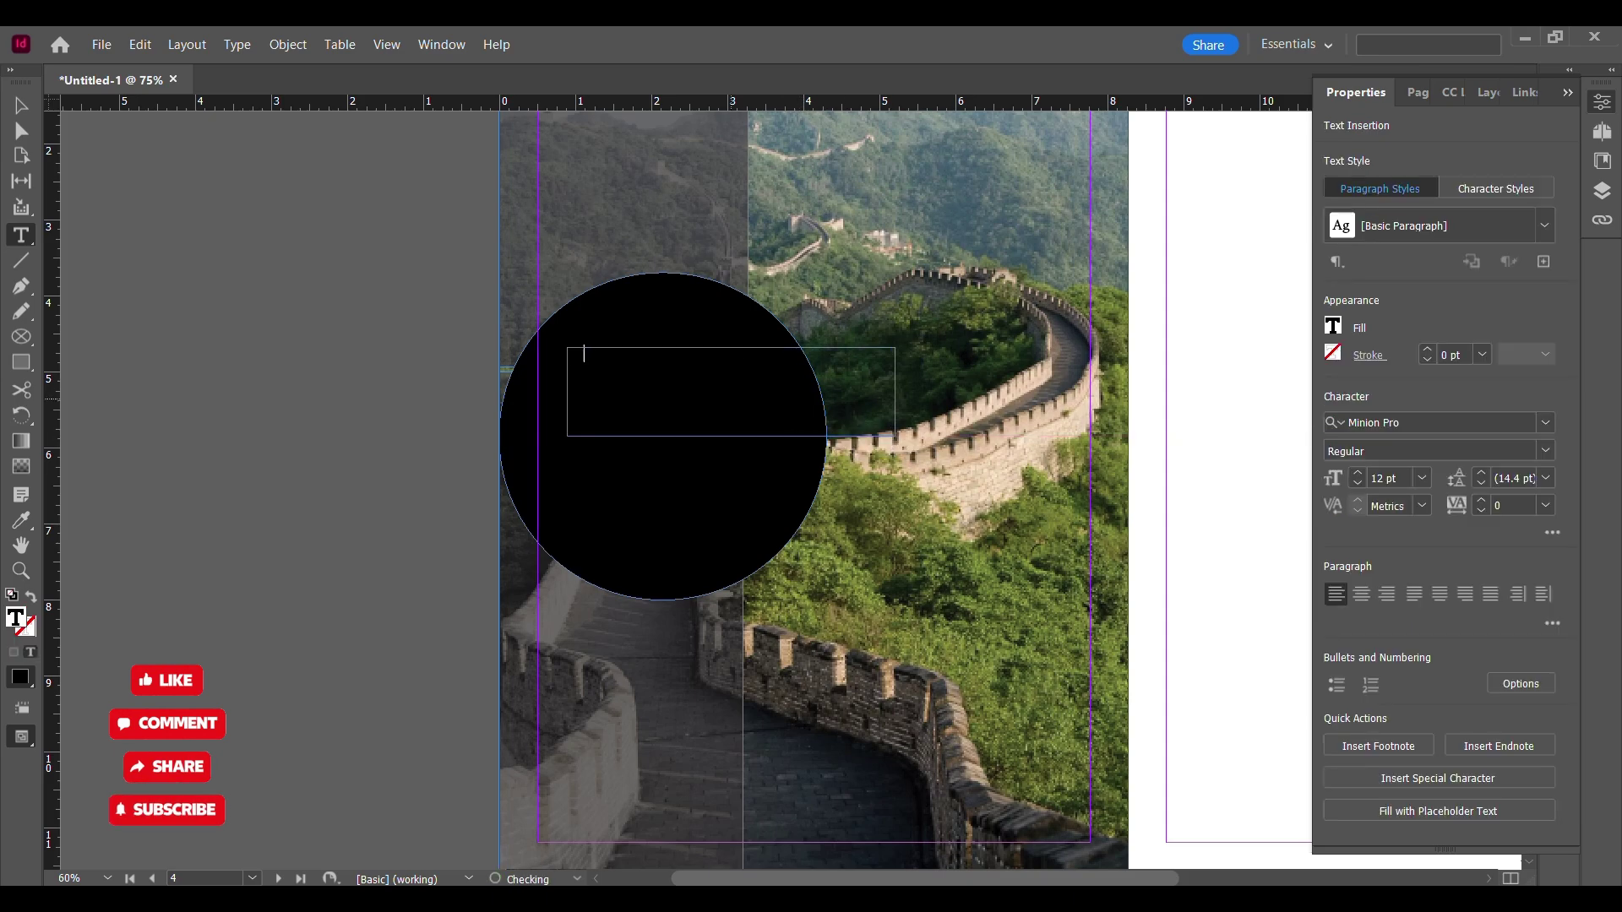
pyautogui.moveTo(626, 355); pyautogui.dragTo(570, 358)
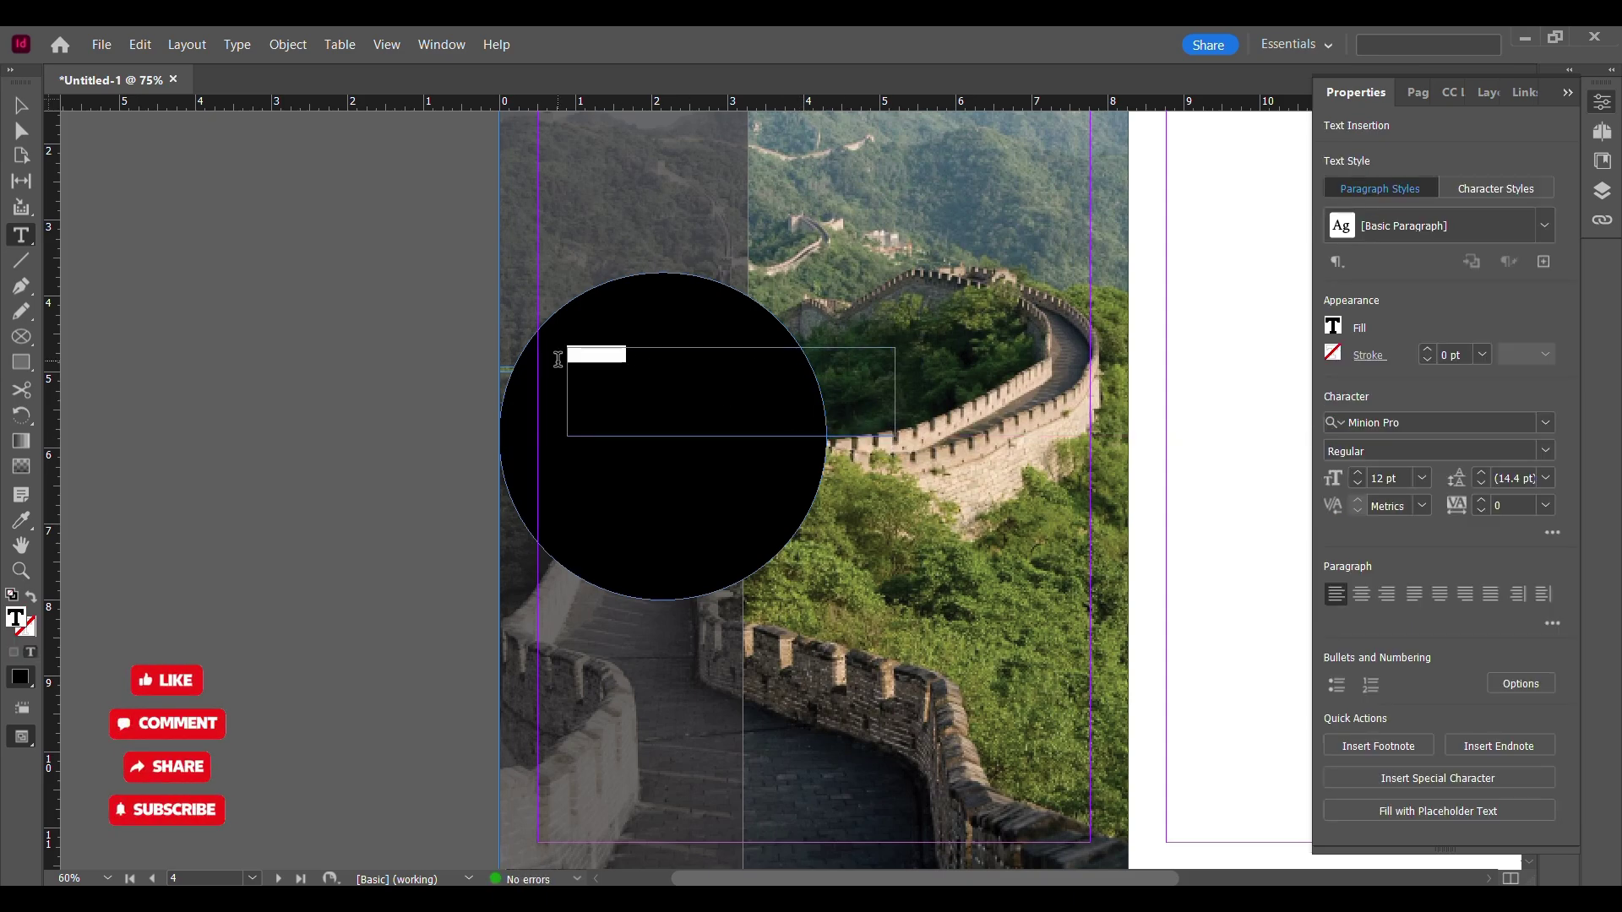
pyautogui.click(1333, 328)
pyautogui.click(1130, 512)
pyautogui.click(1331, 355)
pyautogui.click(1122, 538)
pyautogui.click(1373, 327)
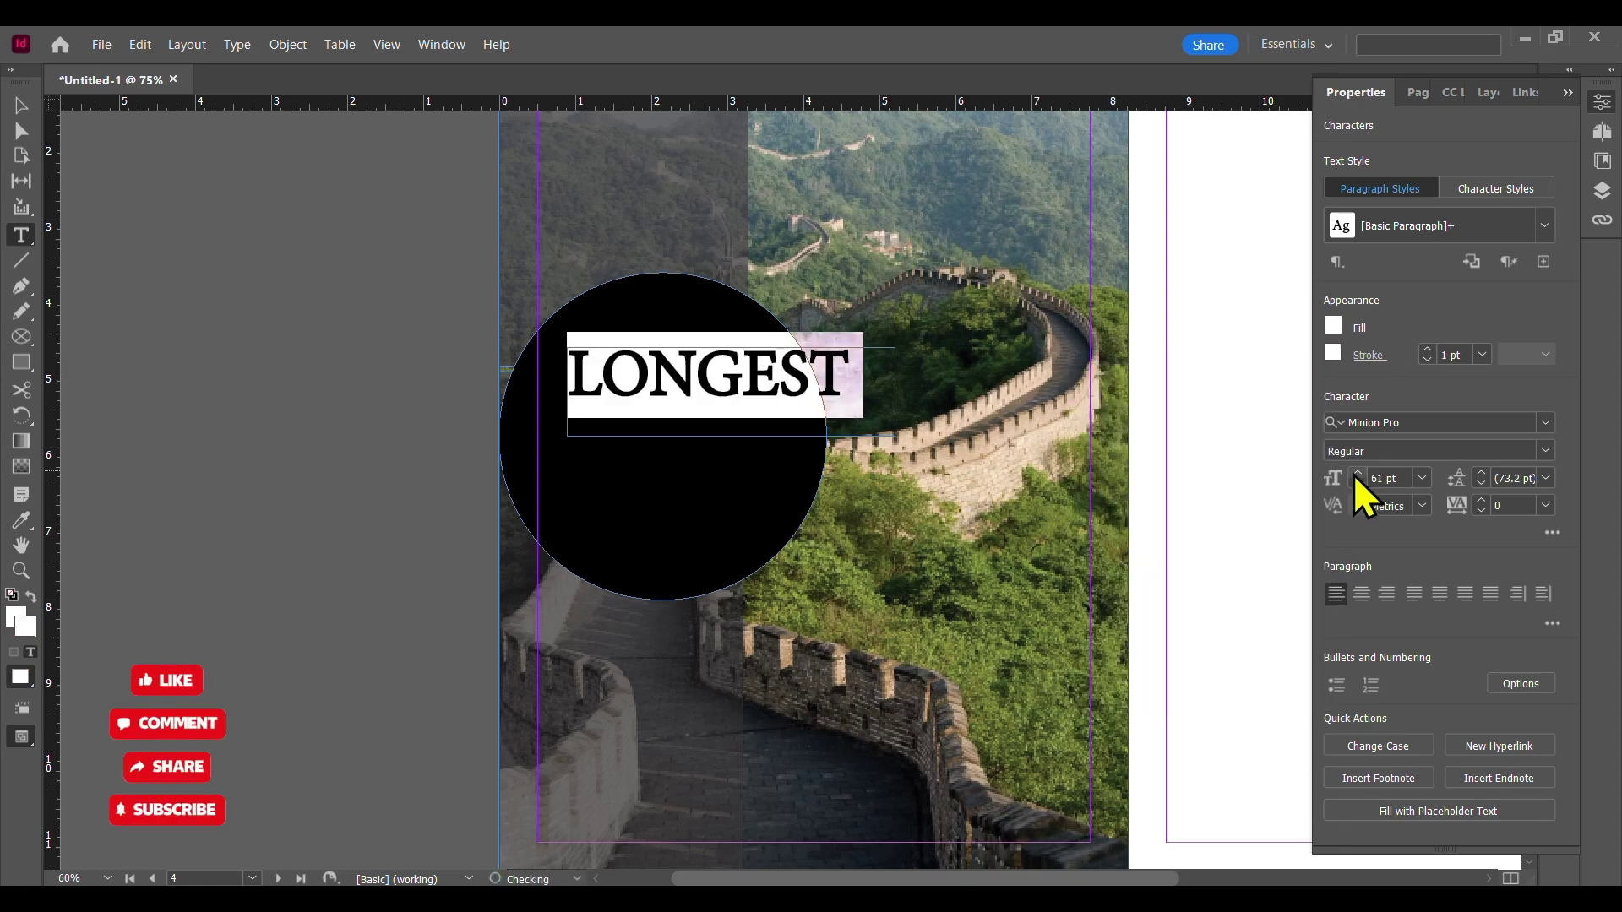
# - Set the LONGEST title in Arial at 59 pt and thicken its stroke
pyautogui.click(1541, 422)
pyautogui.scroll(-2, 1436, 760)
pyautogui.click(1405, 870)
pyautogui.click(1482, 354)
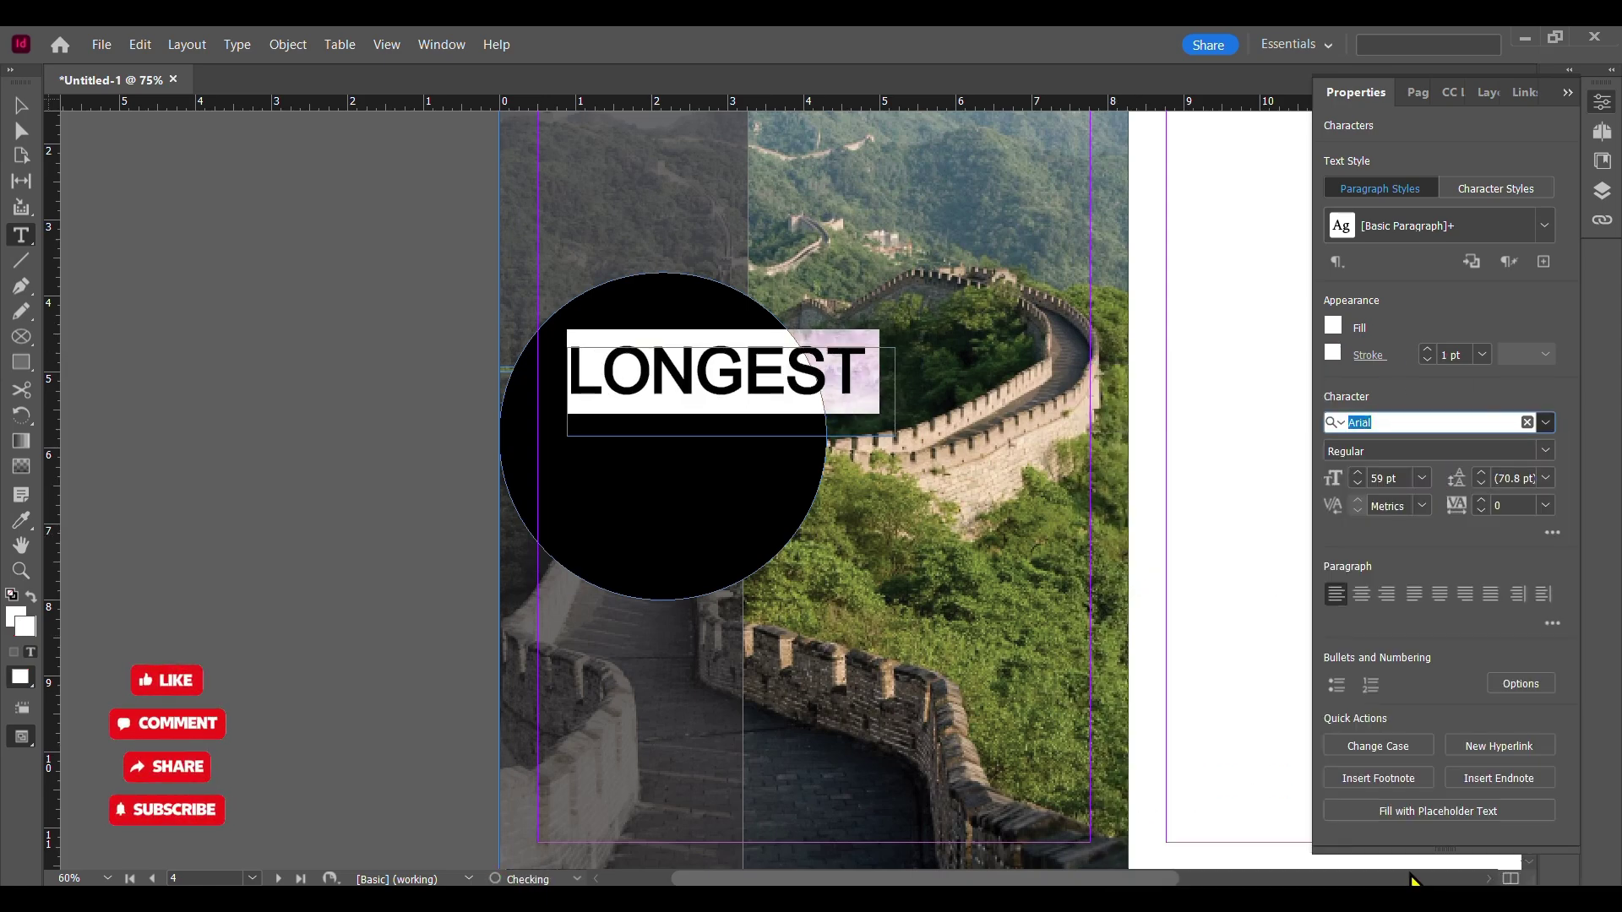
pyautogui.click(1514, 494)
# - Reduce the LONGEST title's size, narrow its frame and position it inside the circle against the page's left margin
pyautogui.click(18, 109)
pyautogui.moveTo(686, 387); pyautogui.dragTo(682, 431)
pyautogui.click(1357, 762)
pyautogui.click(474, 502)
pyautogui.moveTo(821, 436); pyautogui.dragTo(803, 436)
pyautogui.moveTo(672, 481); pyautogui.dragTo(677, 443)
pyautogui.click(443, 429)
# - Add the word WALL in a new text frame below LONGEST, set in Arial at 50 pt
pyautogui.press('t')
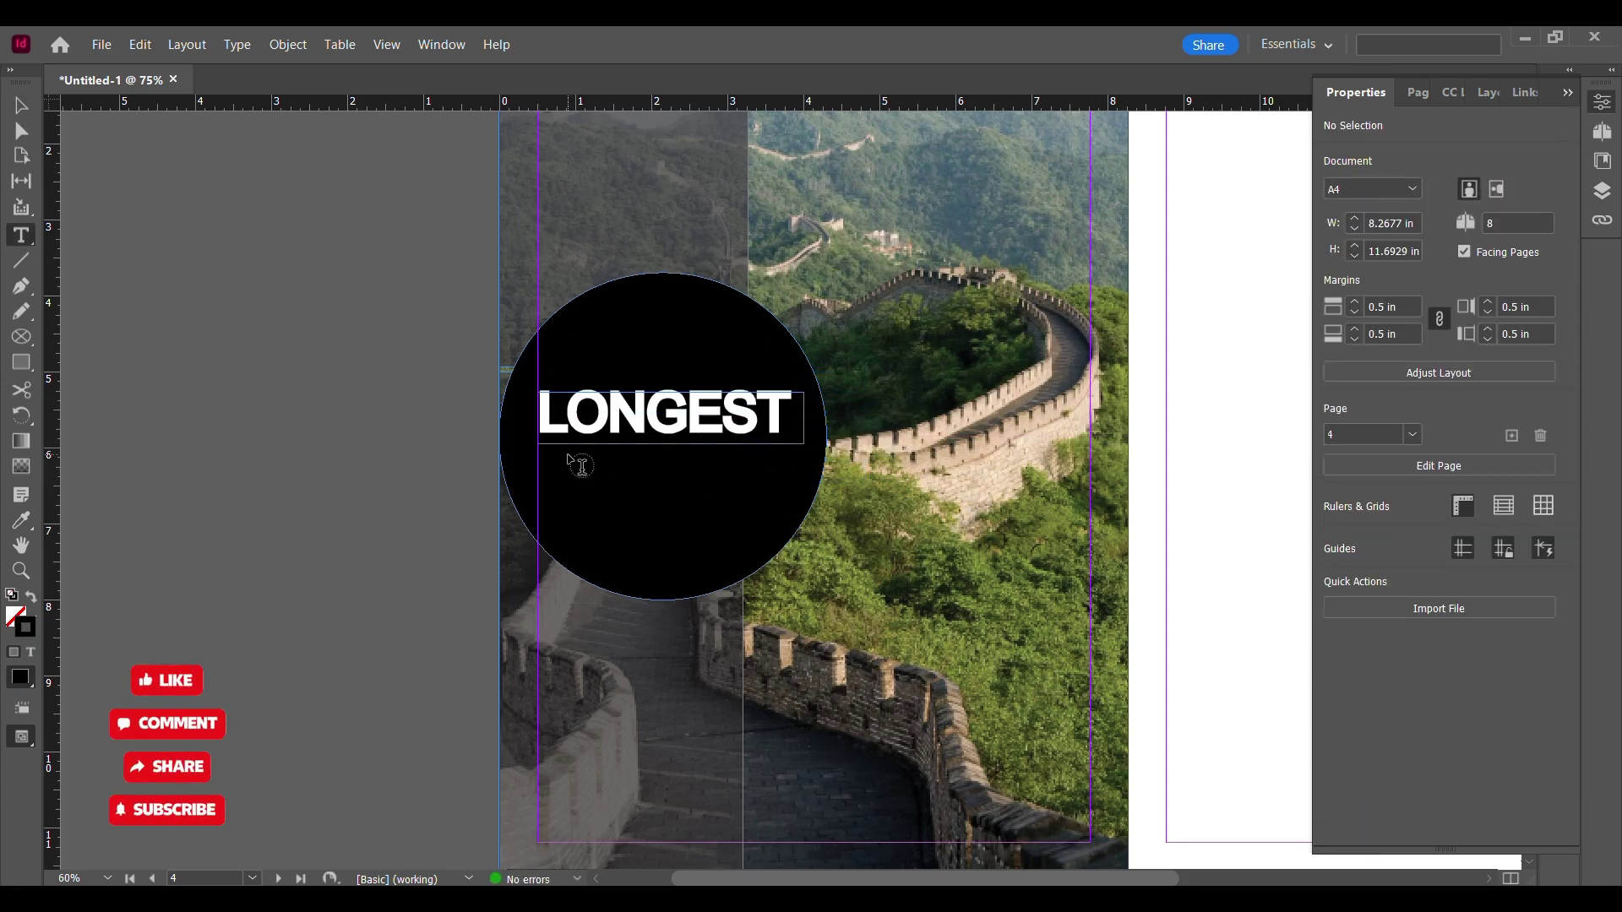
pyautogui.moveTo(755, 532); pyautogui.dragTo(747, 532)
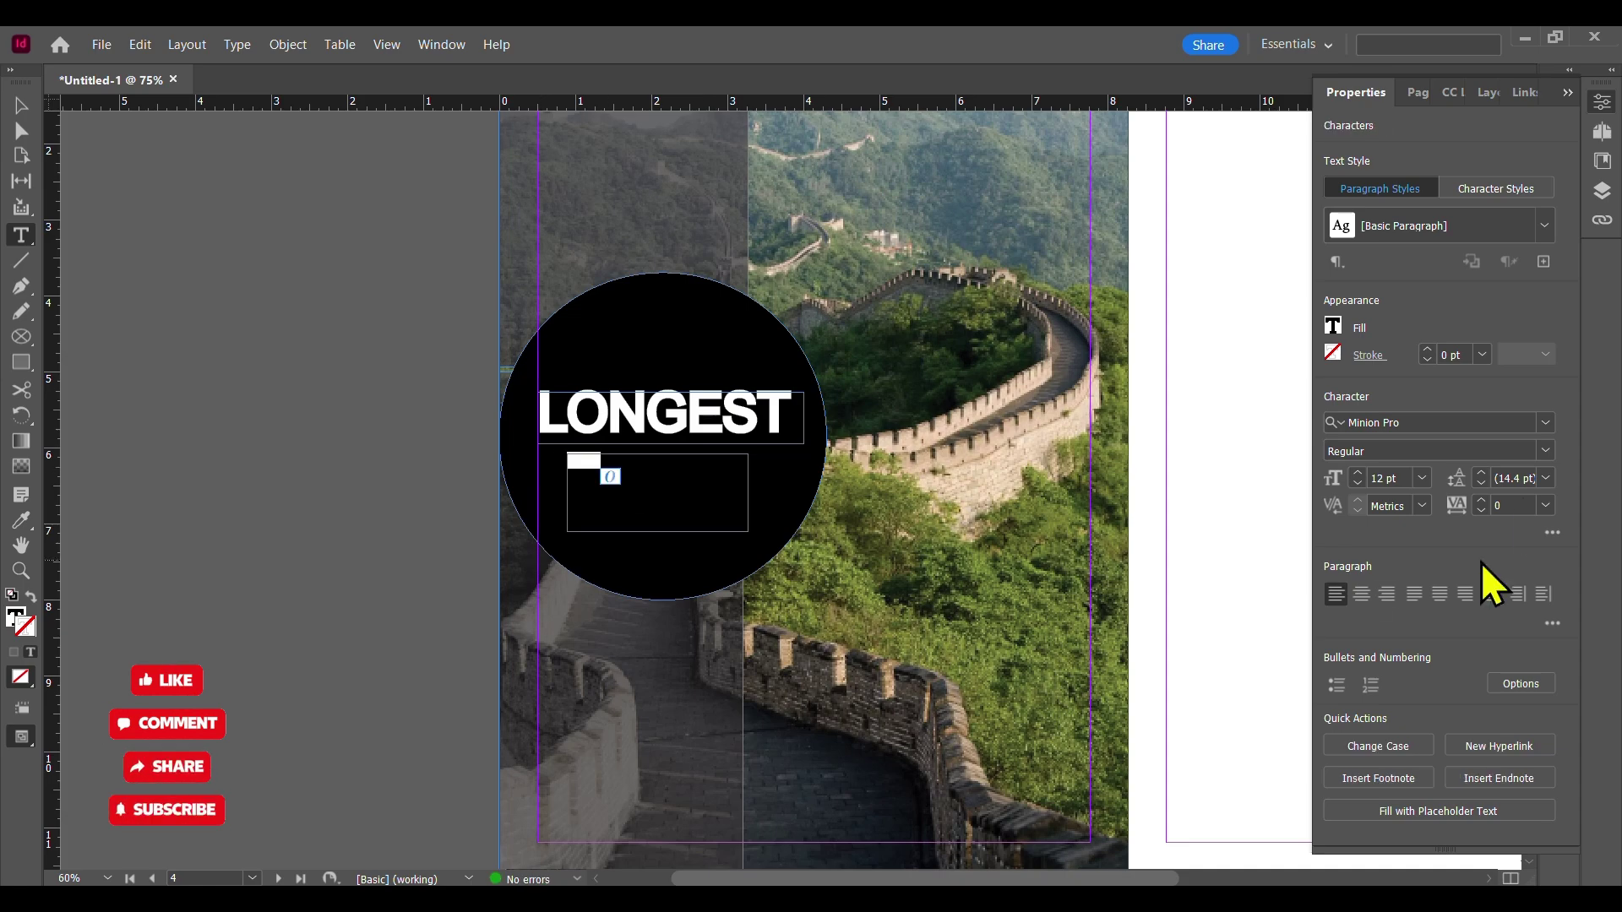
pyautogui.click(1546, 421)
pyautogui.scroll(-3, 1376, 731)
pyautogui.click(1394, 771)
pyautogui.click(1358, 473)
pyautogui.click(1358, 473)
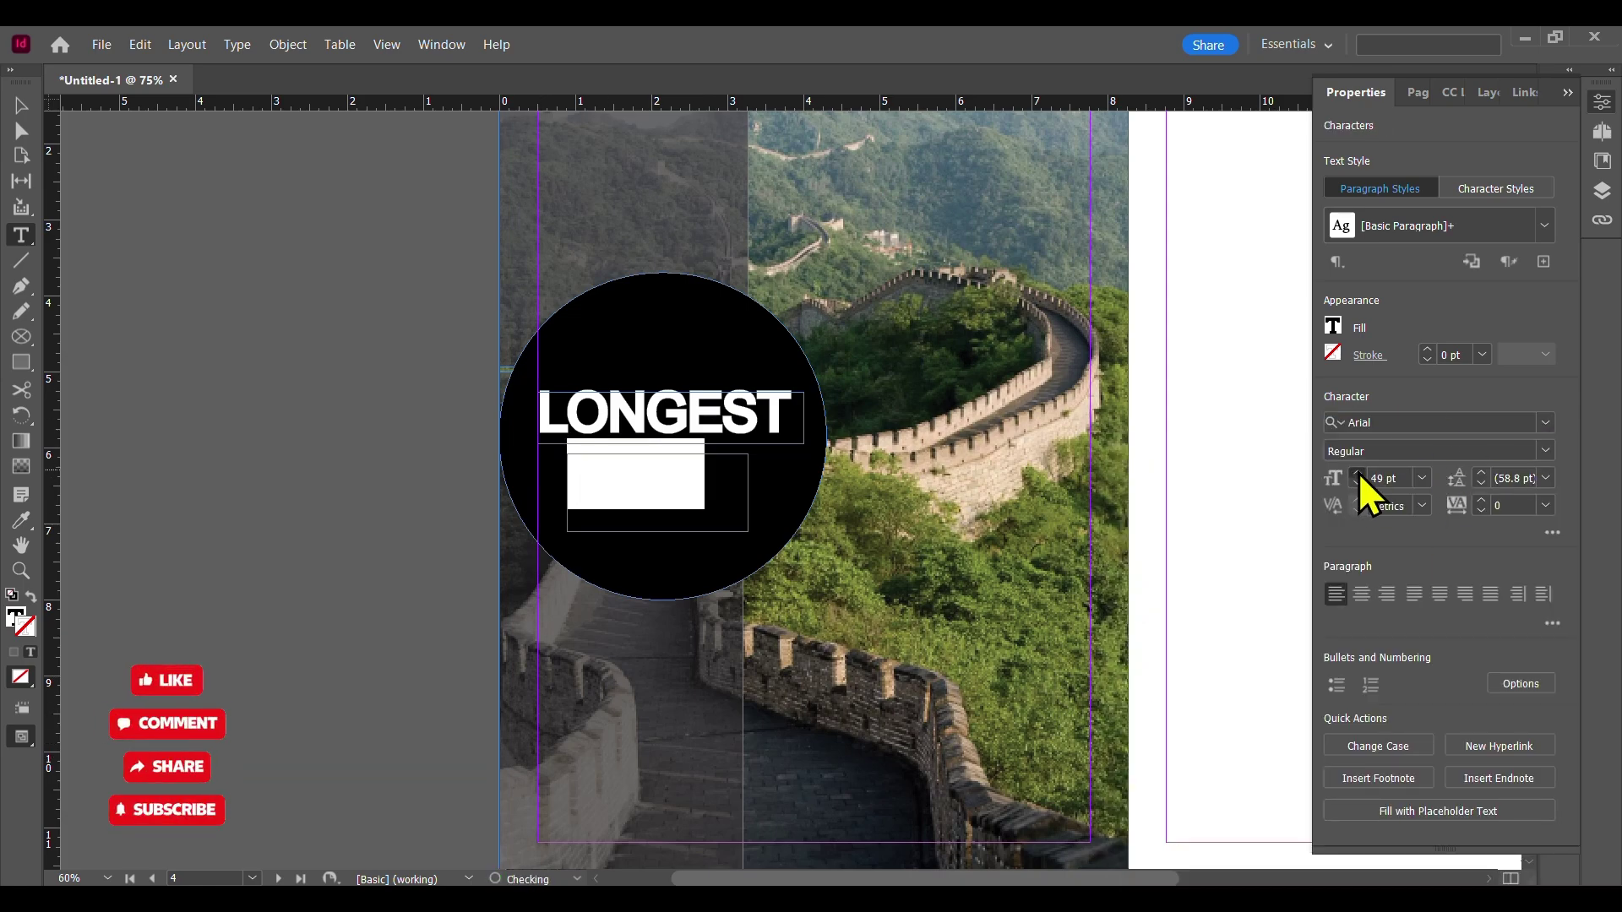
# - Give the word WALL a white fill and a white 2 pt stroke
pyautogui.click(1333, 326)
pyautogui.click(1136, 536)
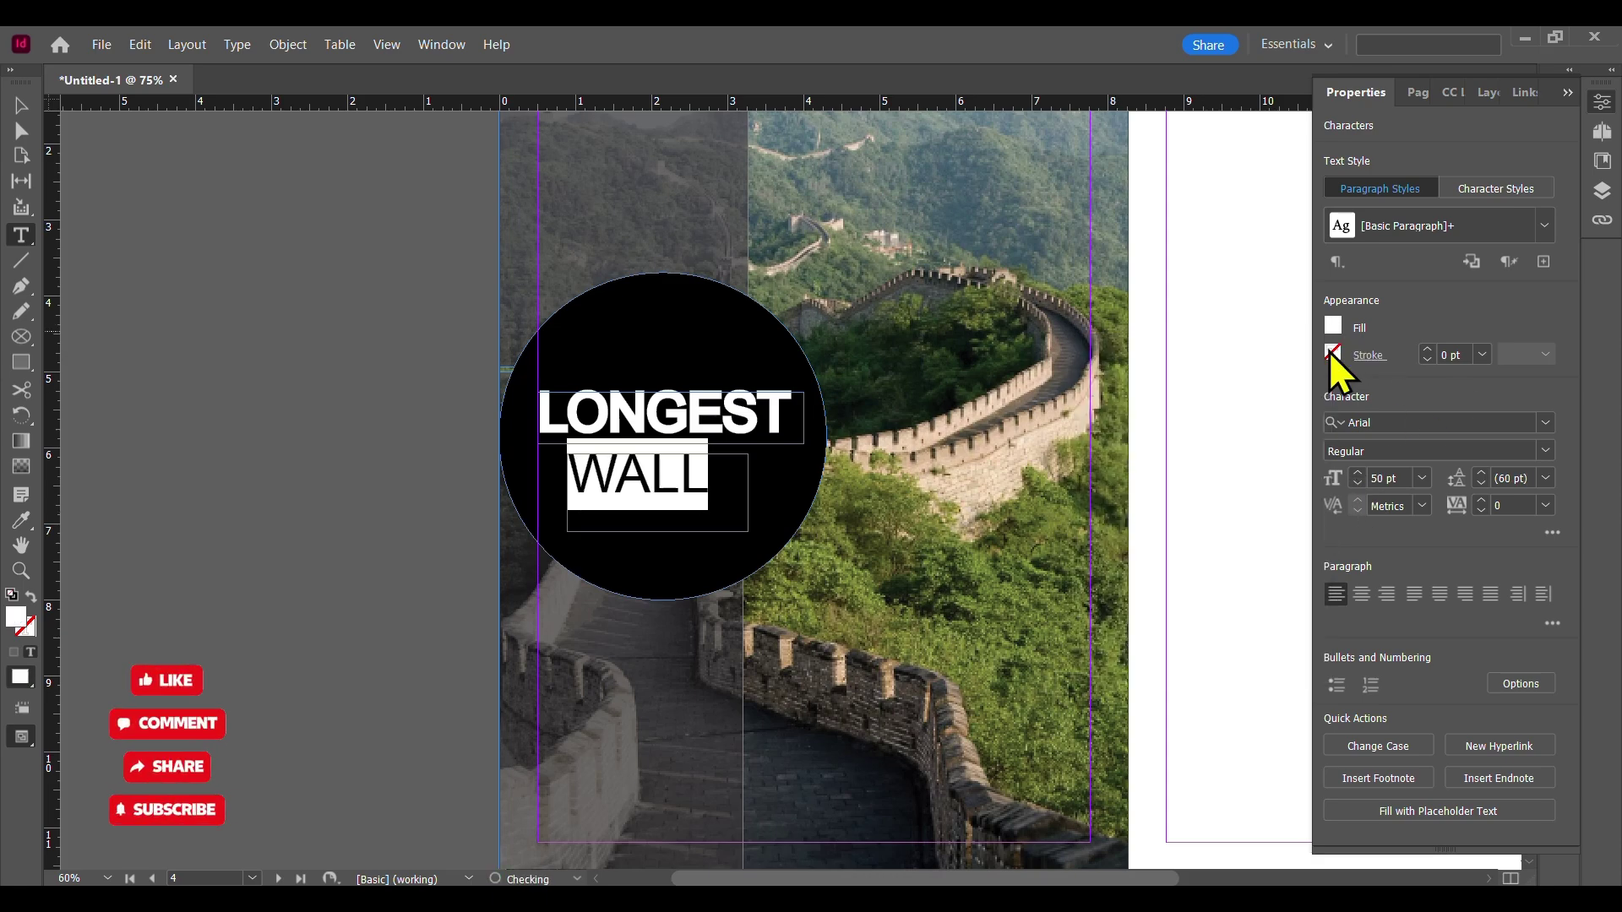
pyautogui.click(1333, 353)
pyautogui.click(1149, 537)
pyautogui.click(1483, 354)
pyautogui.click(1482, 471)
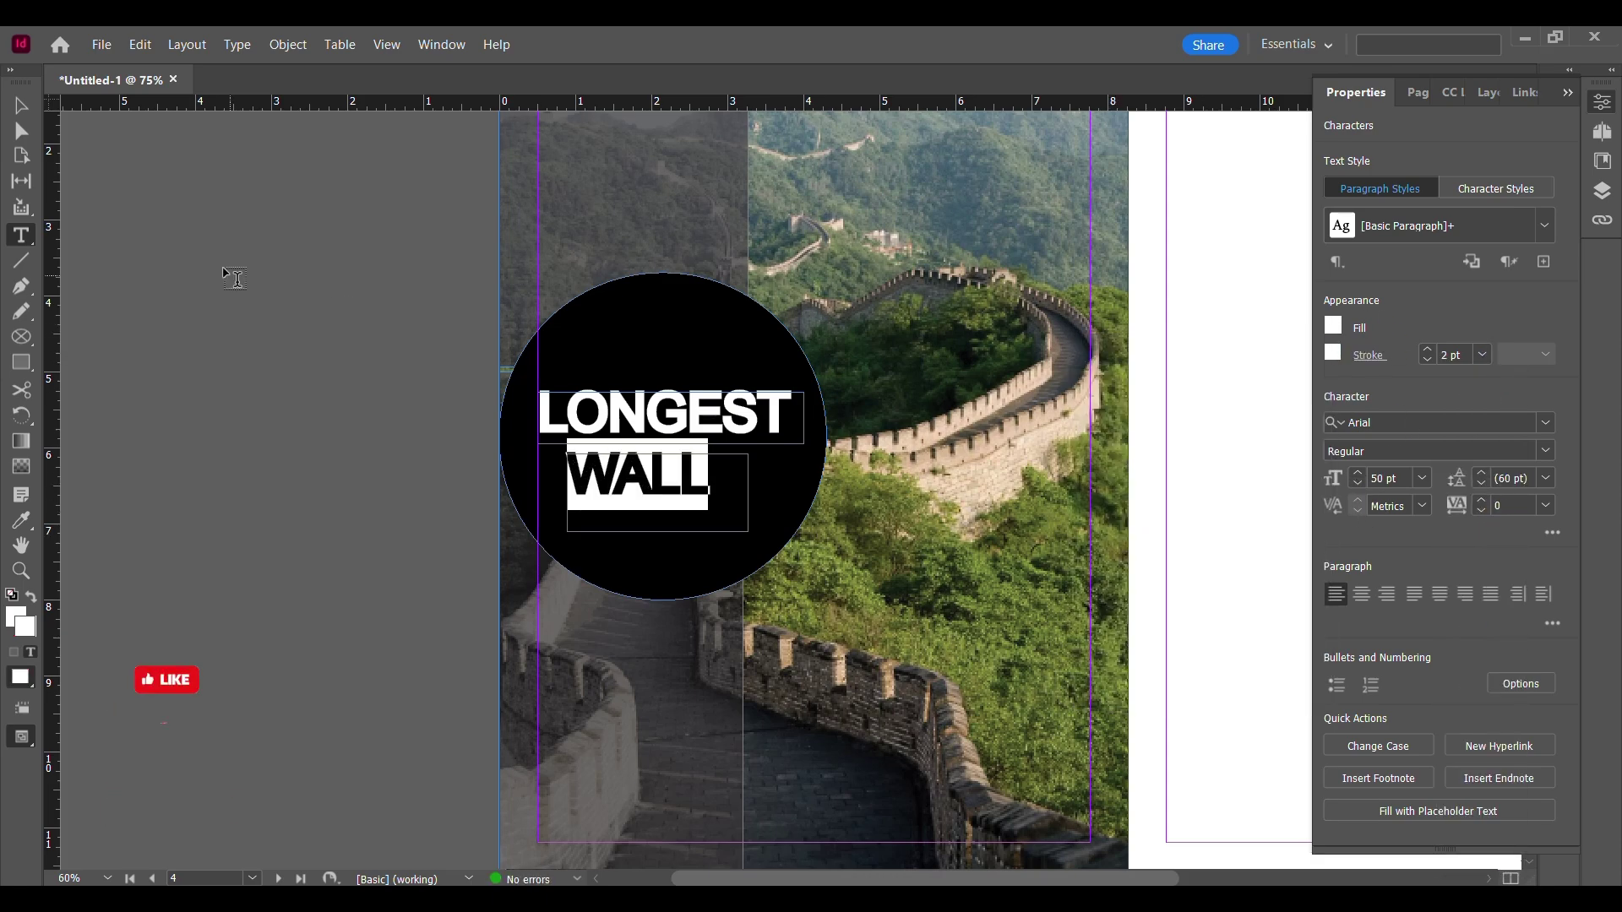
# - Tighten the WALL text frame and align it directly under LONGEST at the page's left margin
pyautogui.press('Escape')
pyautogui.moveTo(725, 486); pyautogui.dragTo(719, 487)
pyautogui.moveTo(696, 504); pyautogui.dragTo(666, 500)
pyautogui.hotkey('ctrl', 'shift', 'a')
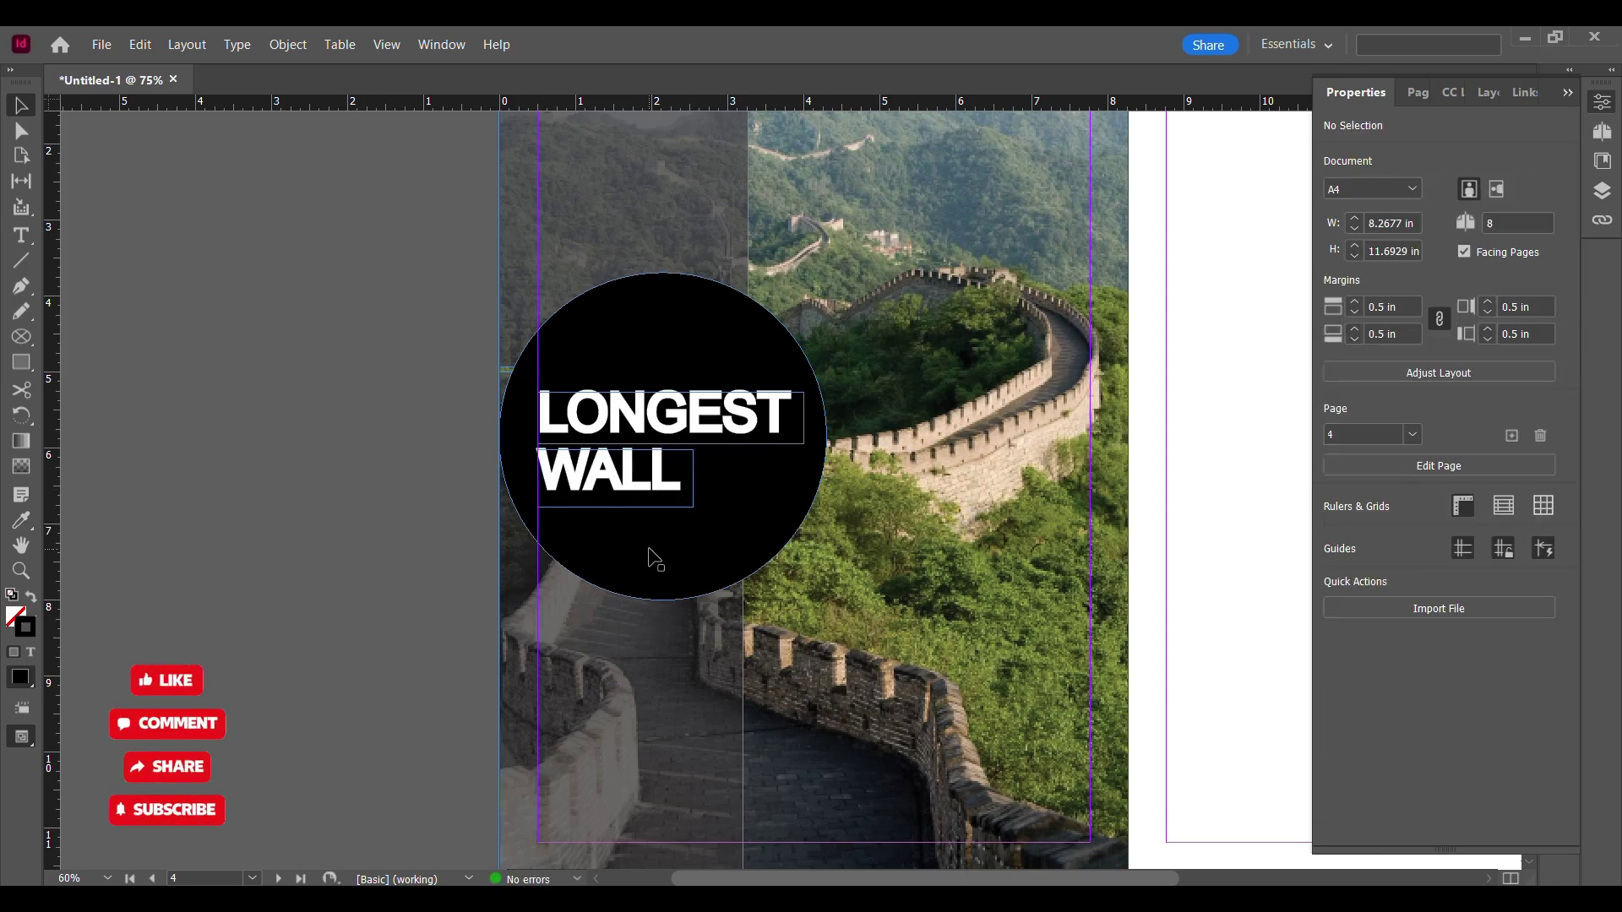
# - Add a short text line below WALL inside the circle and set it in Arial at 20 pt
pyautogui.moveTo(787, 567); pyautogui.dragTo(794, 566)
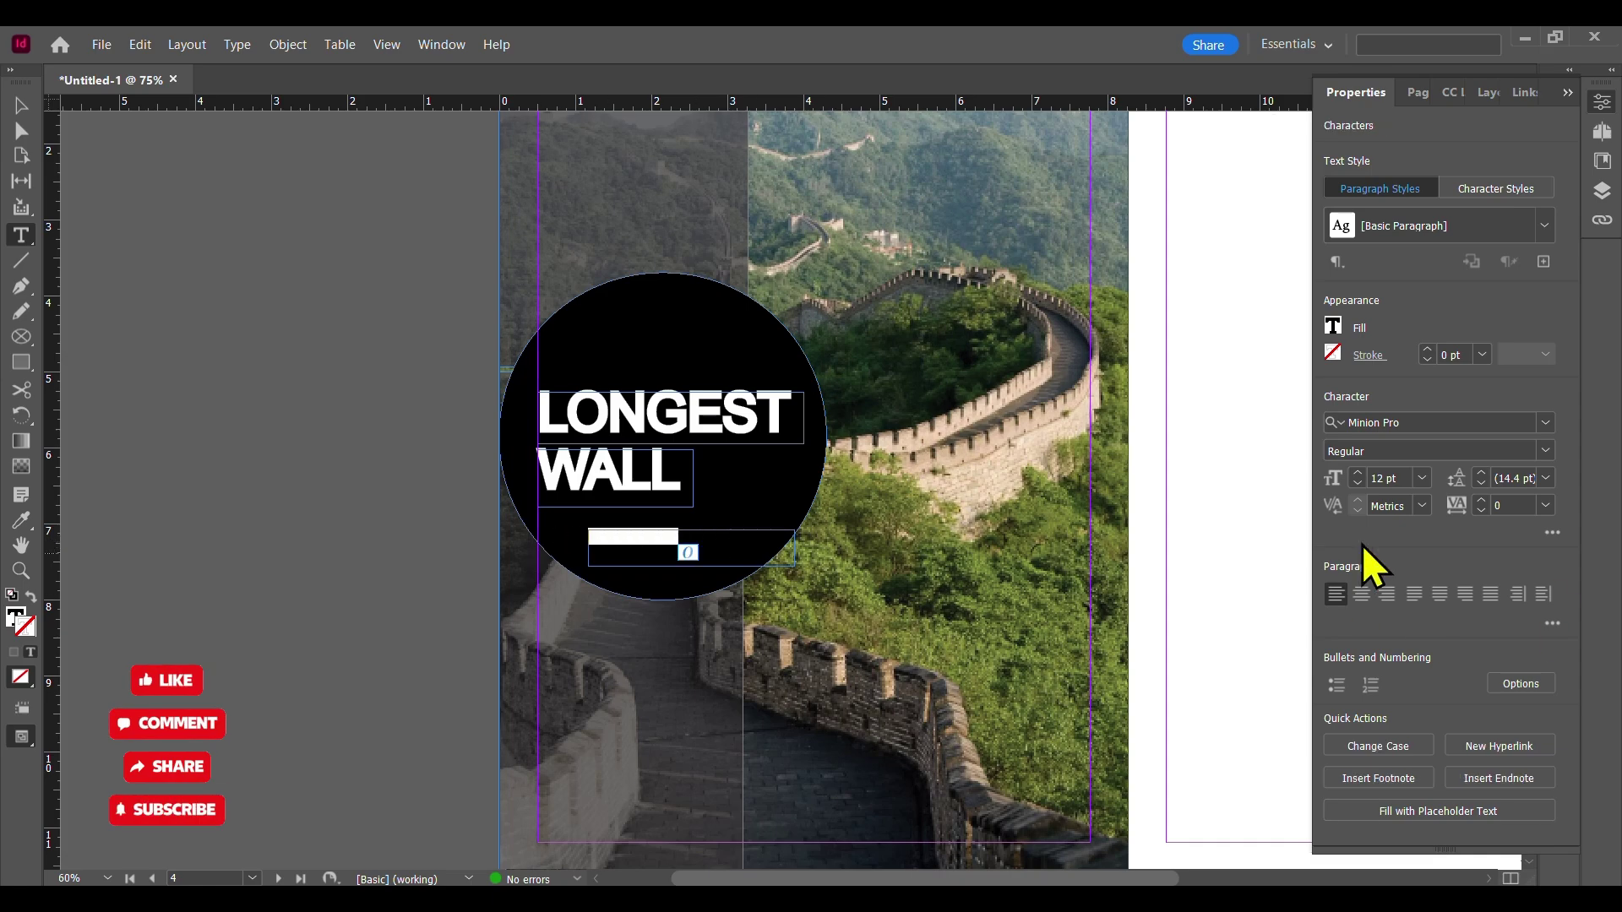
pyautogui.click(1331, 332)
pyautogui.click(1545, 425)
pyautogui.scroll(-1, 1436, 743)
pyautogui.click(1404, 833)
pyautogui.click(1357, 474)
pyautogui.click(1357, 474)
pyautogui.click(1357, 474)
pyautogui.click(1356, 474)
pyautogui.click(1356, 474)
pyautogui.click(1356, 474)
pyautogui.click(1357, 474)
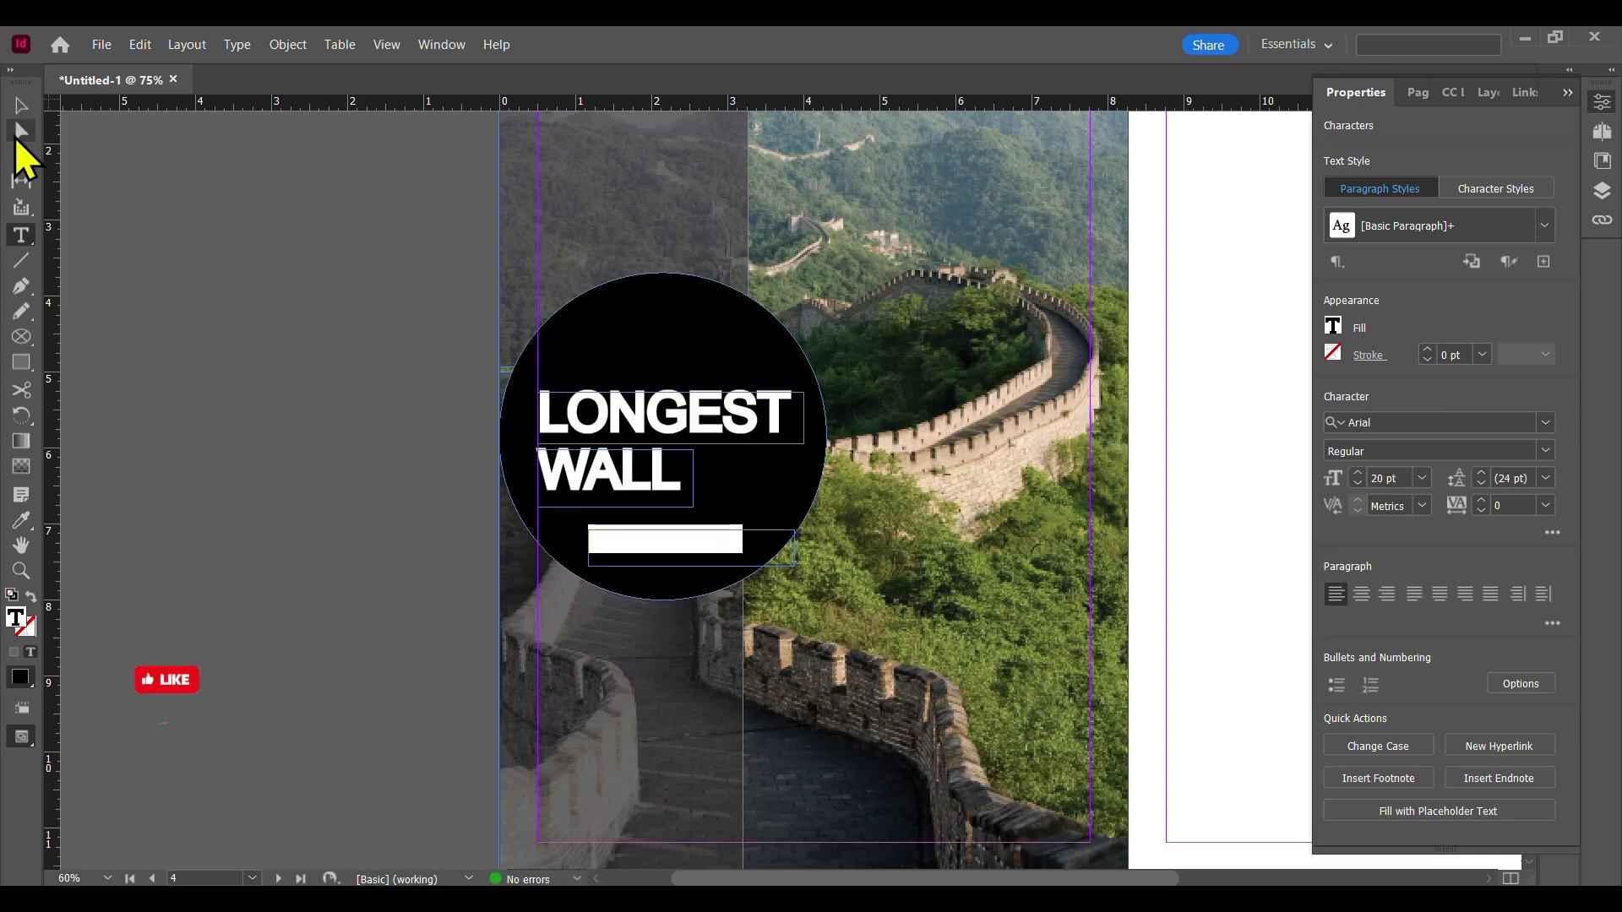
# - Give the IN THE WORLD line a white fill and align it directly under WALL at the page margin
pyautogui.click(21, 105)
pyautogui.tripleClick(391, 551)
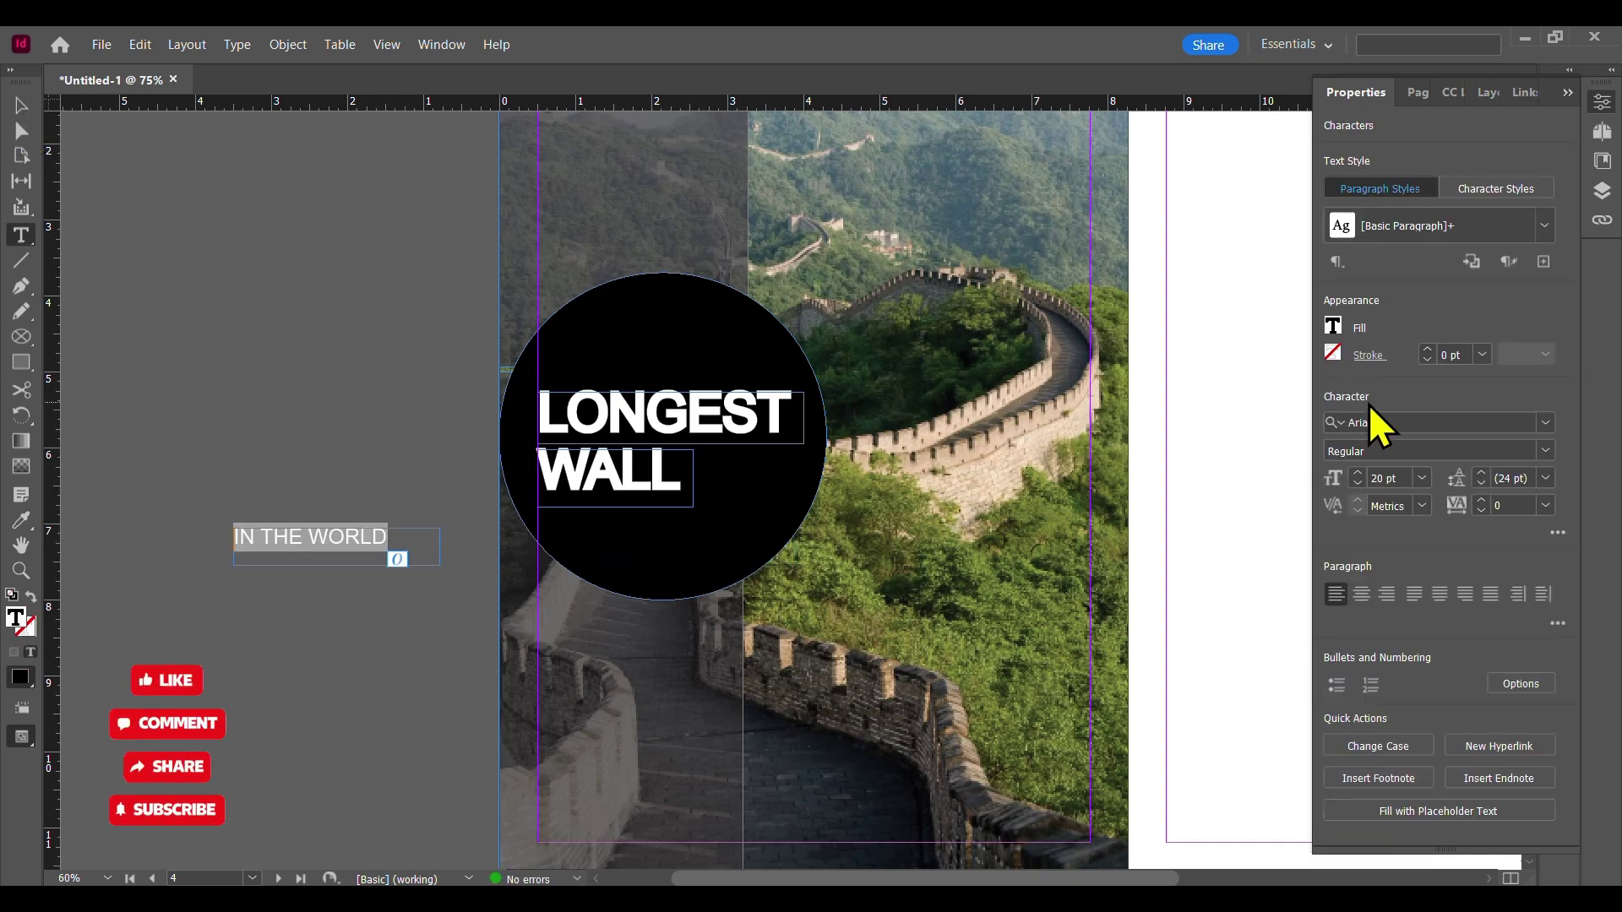
pyautogui.click(1332, 327)
pyautogui.click(1124, 506)
pyautogui.click(21, 105)
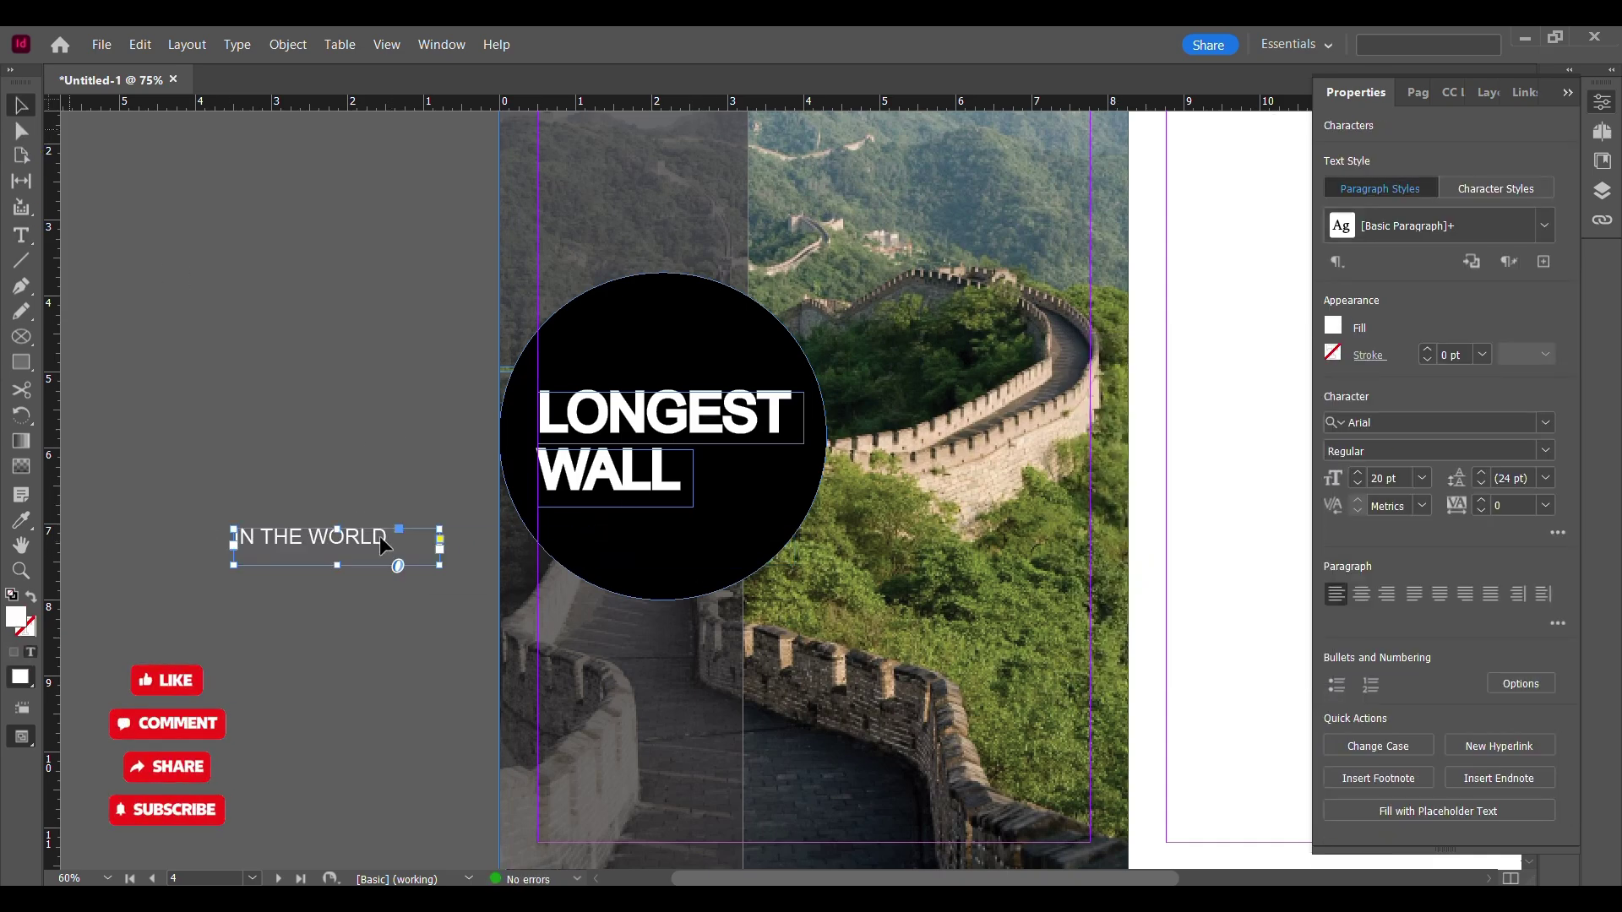
pyautogui.moveTo(352, 540); pyautogui.dragTo(710, 530)
pyautogui.click(391, 518)
# - Add a text frame above the circle in the translucent strip with the sentence about the 21,196-kilometer Great Wall of China, filled white
pyautogui.scroll(3, 445, 398)
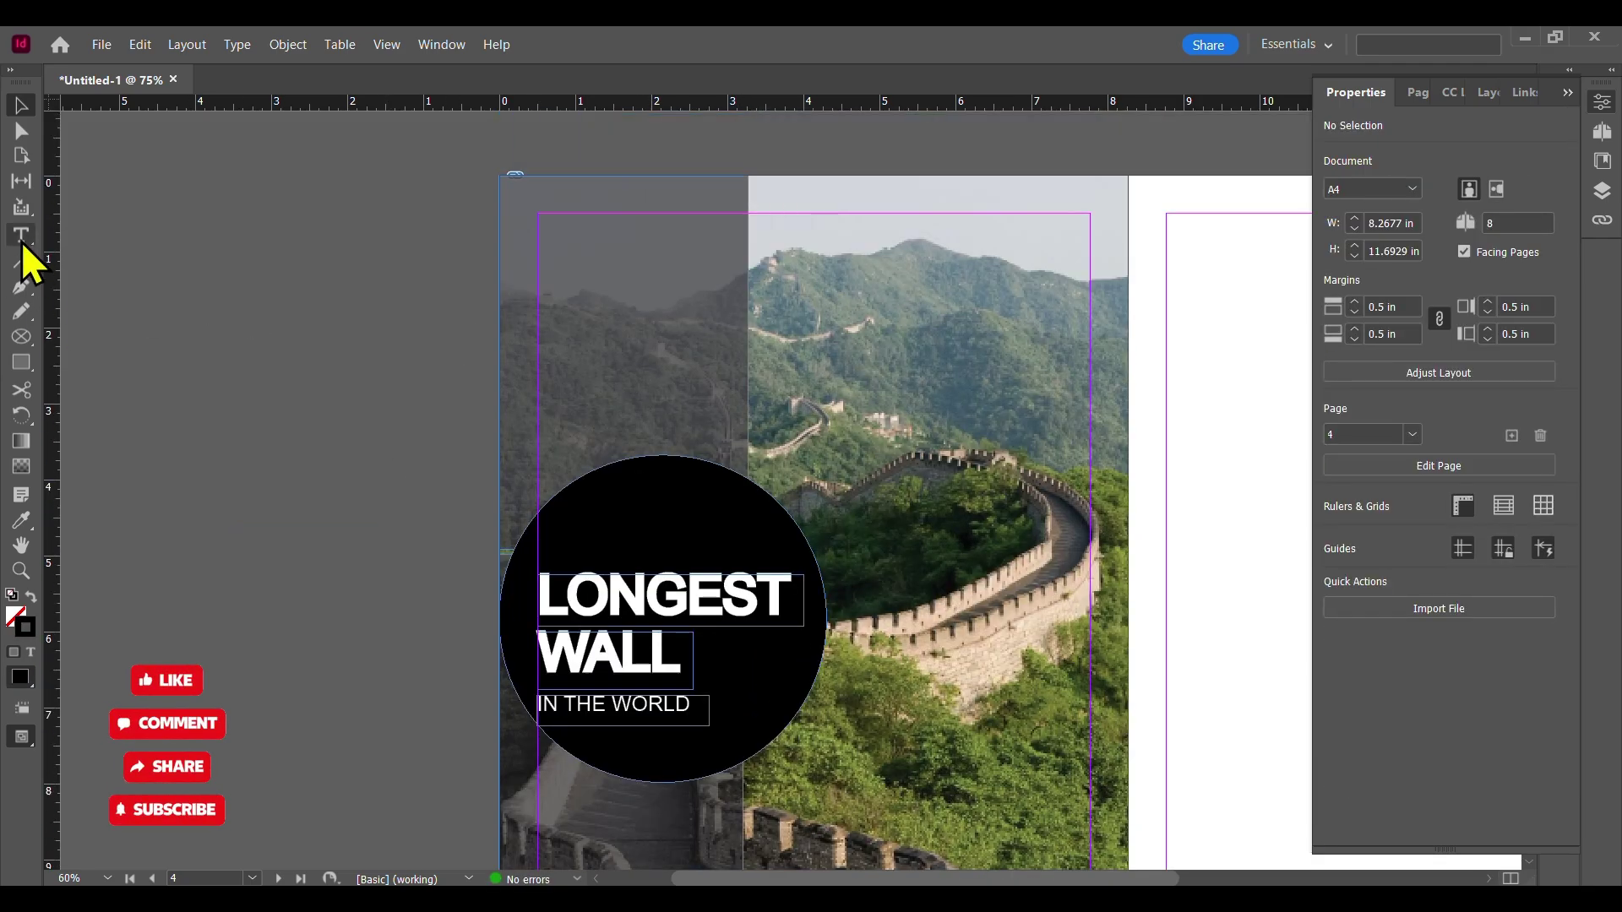
pyautogui.moveTo(669, 374); pyautogui.dragTo(736, 436)
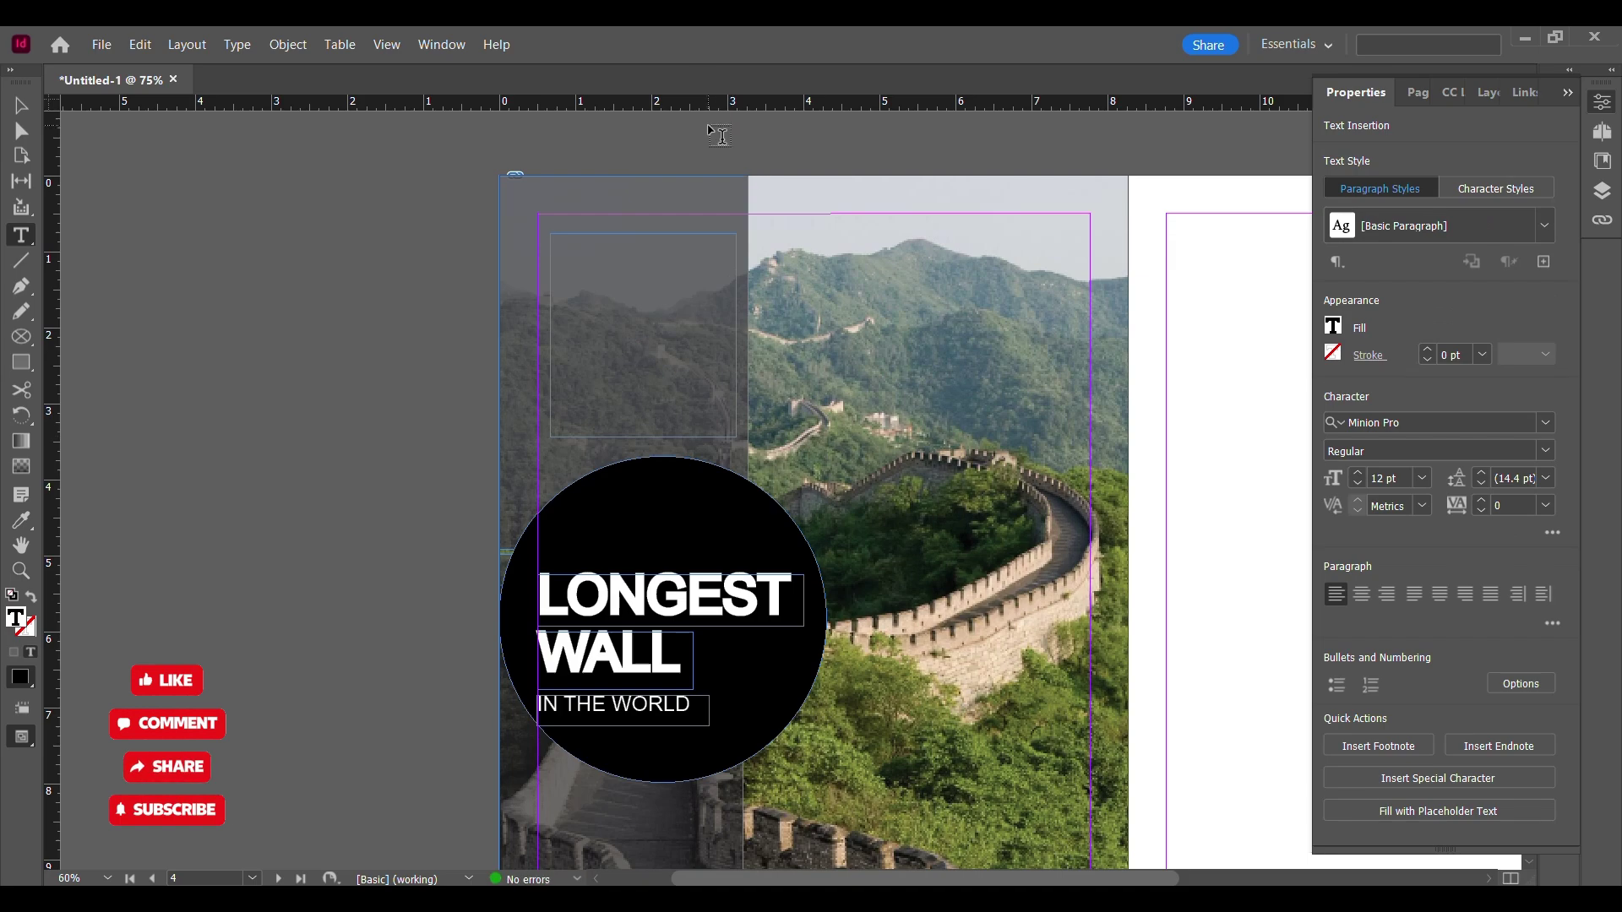
pyautogui.hotkey('ctrl', 'a')
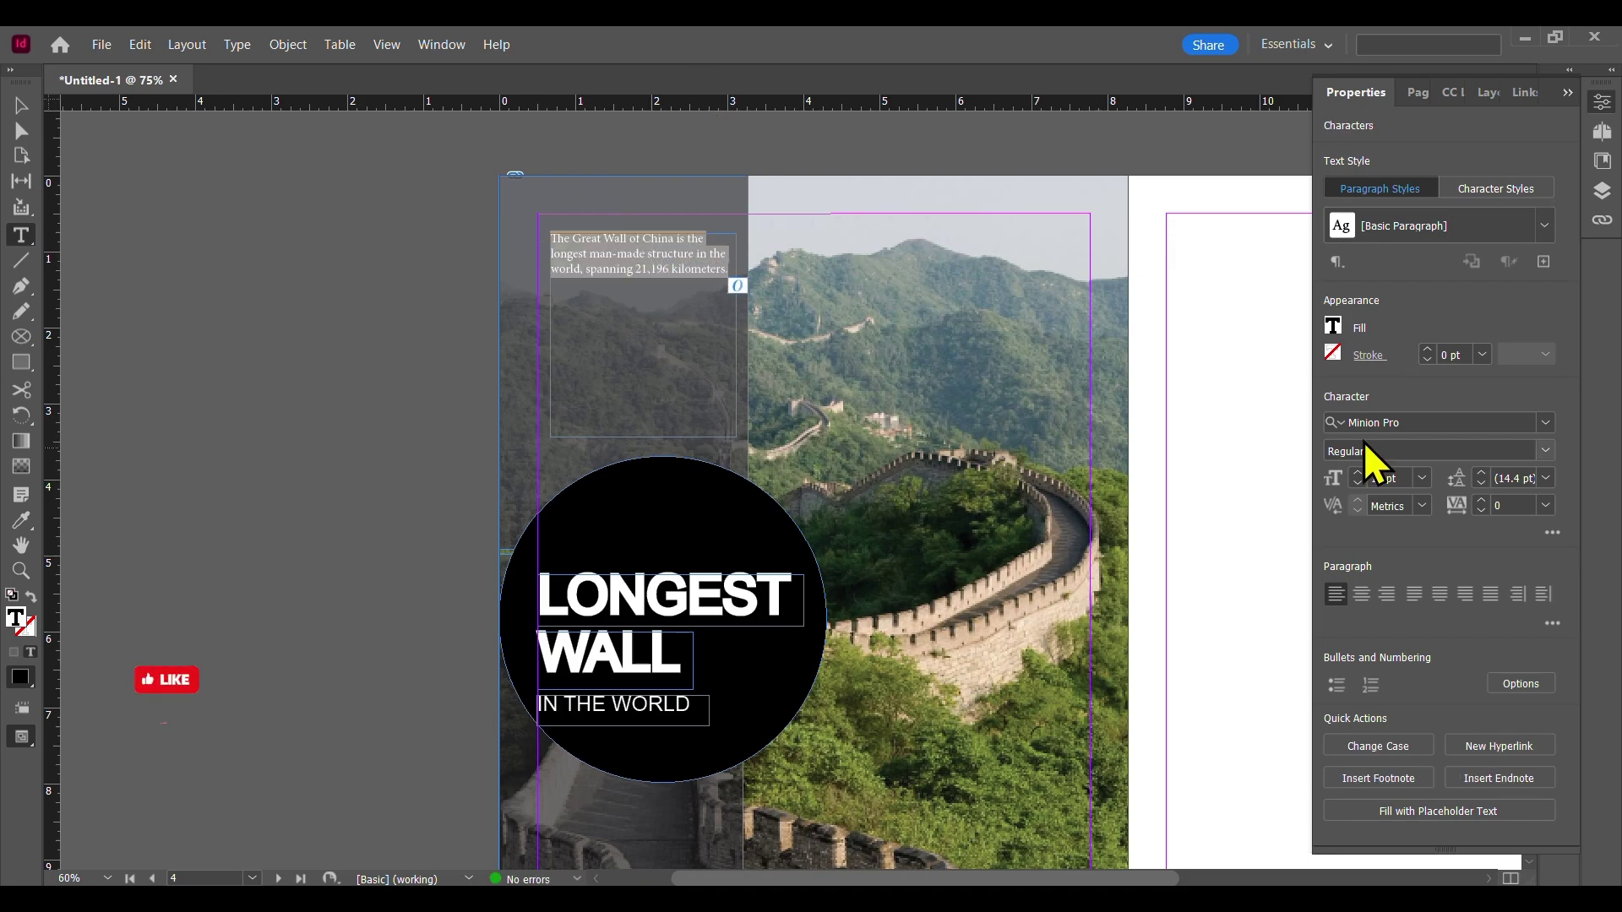
pyautogui.click(1333, 326)
pyautogui.click(1127, 510)
# - Set the Great Wall of China sentence in Arial at 19 pt
pyautogui.click(1545, 422)
pyautogui.scroll(15, 1360, 849)
pyautogui.click(1361, 842)
pyautogui.click(1357, 474)
pyautogui.click(1358, 474)
pyautogui.click(1358, 474)
pyautogui.click(1357, 473)
pyautogui.click(1358, 474)
pyautogui.click(1358, 474)
pyautogui.click(1357, 474)
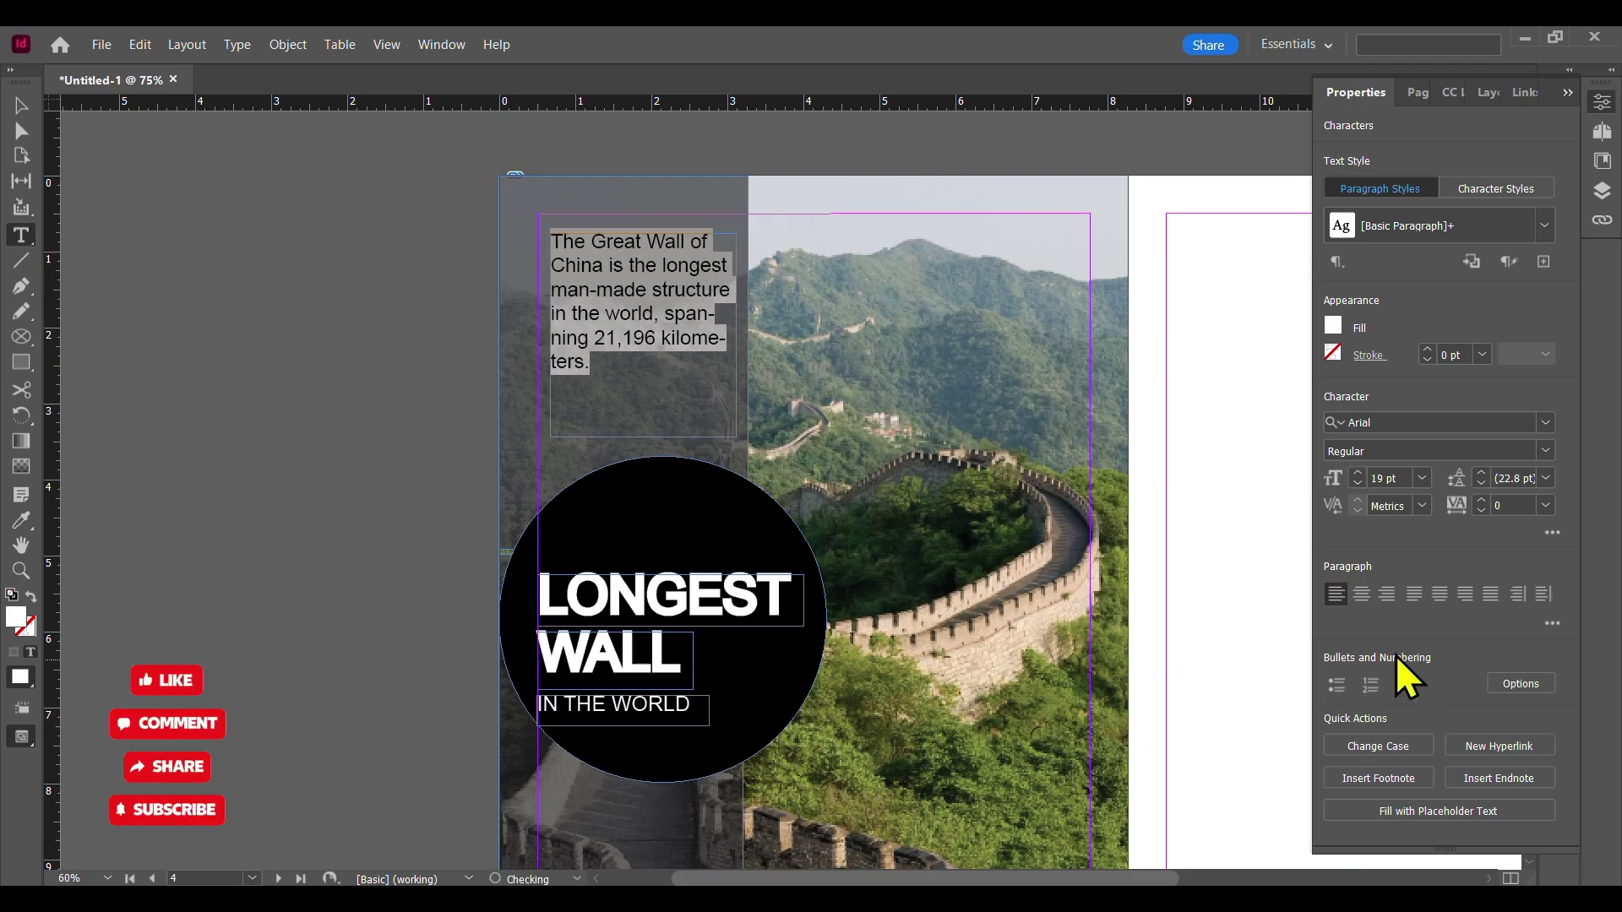
# - Try centring the Great Wall sentence, restore its left alignment and enlarge the text to better fill its frame
pyautogui.click(1361, 594)
pyautogui.click(1355, 475)
pyautogui.click(1354, 475)
pyautogui.click(1337, 595)
pyautogui.click(1358, 473)
pyautogui.click(1358, 474)
pyautogui.click(21, 104)
pyautogui.click(285, 265)
# - Add a text frame below the circle with the paragraph on the Walls of Benin and Kumbhalgarh Fort, set in Arial
pyautogui.scroll(-5, 426, 331)
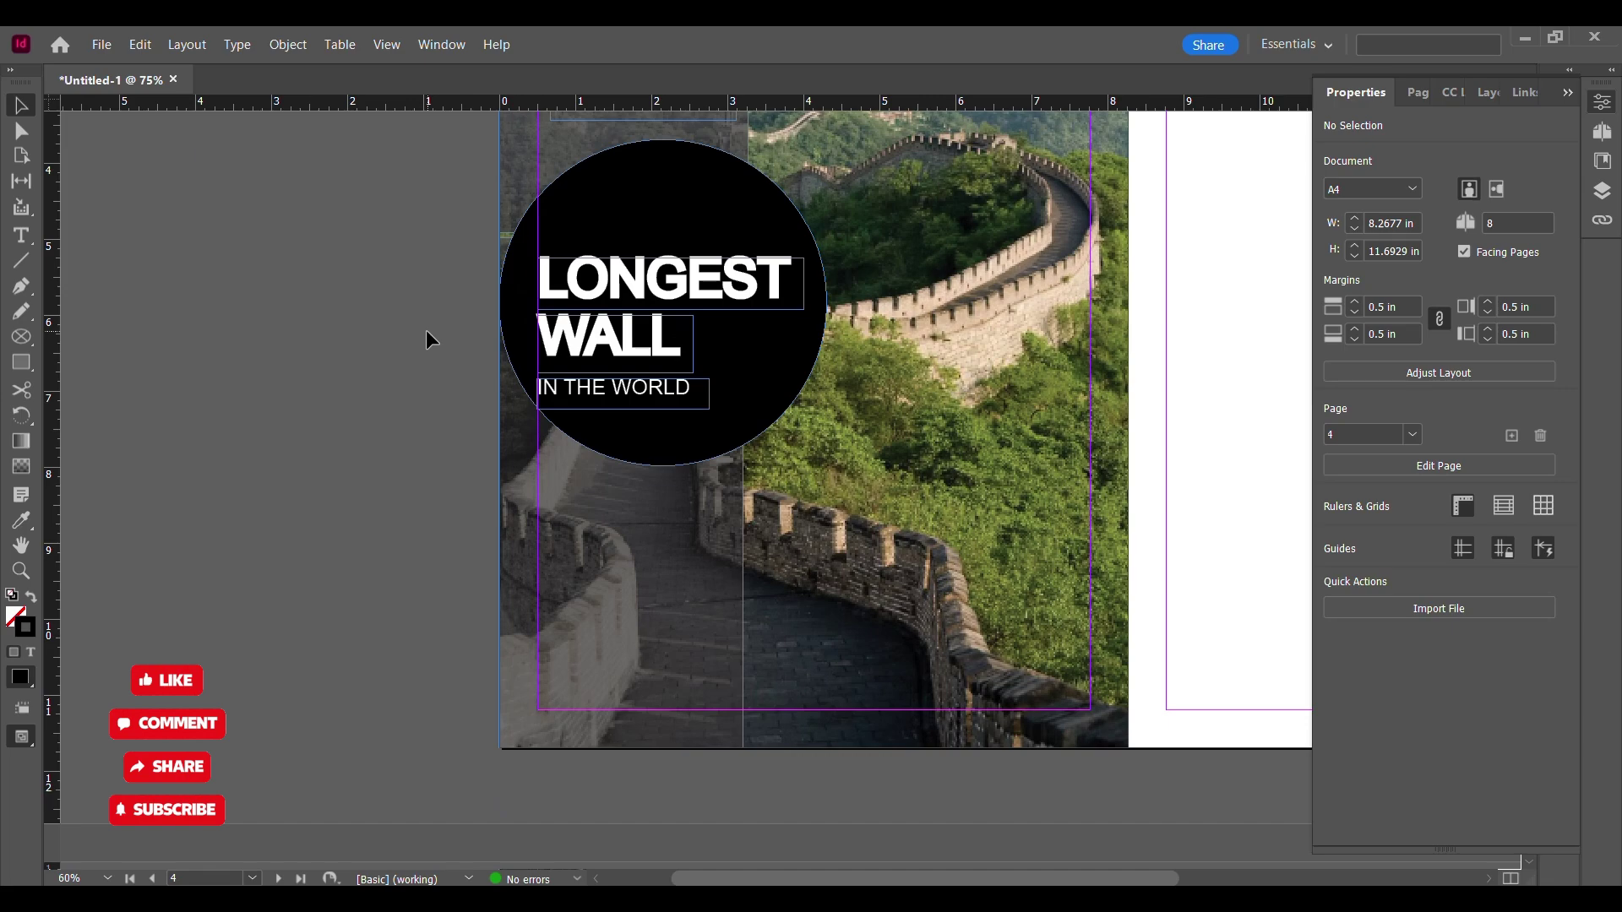
pyautogui.moveTo(550, 480); pyautogui.dragTo(730, 696)
pyautogui.hotkey('ctrl', 'a')
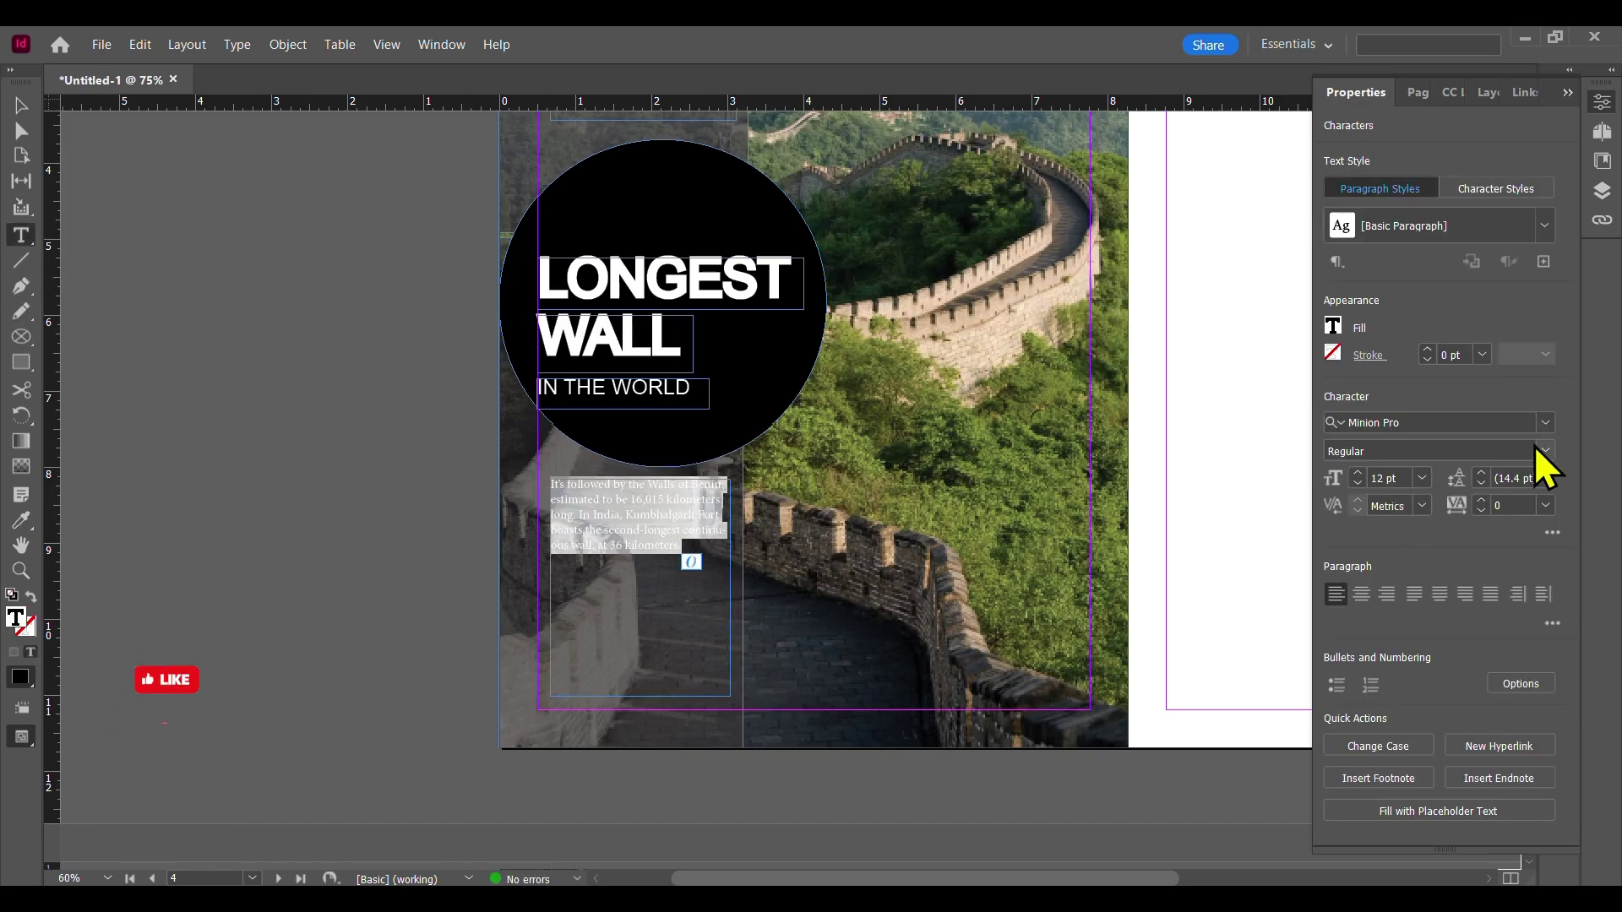
pyautogui.click(1545, 422)
pyautogui.scroll(-4, 1405, 619)
pyautogui.click(1400, 808)
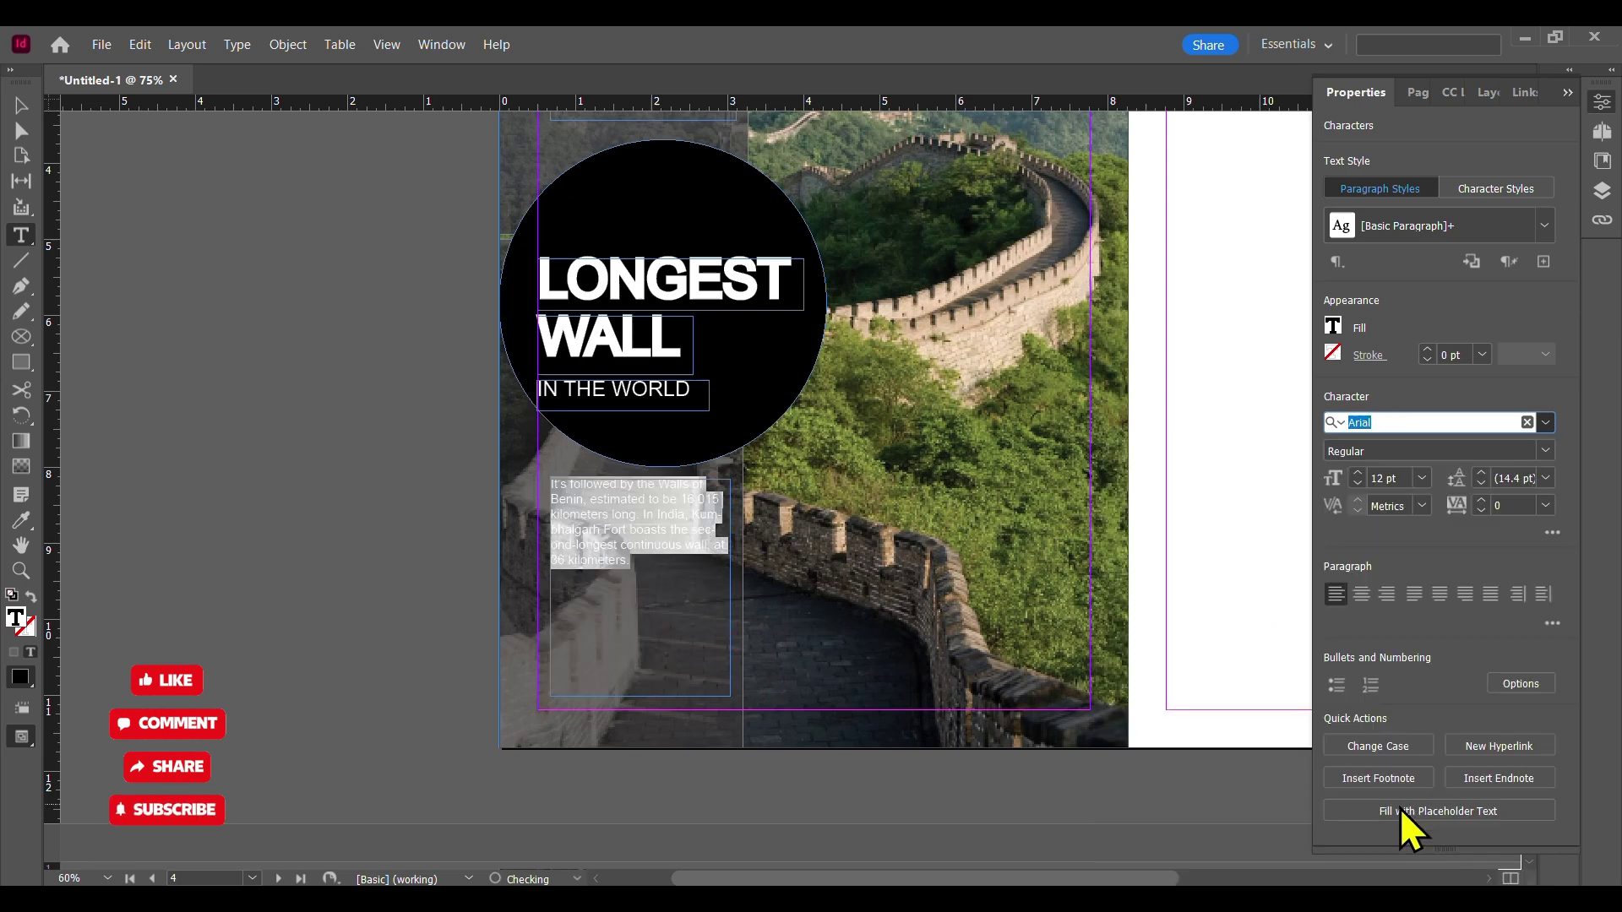
# - Give the Walls of Benin paragraph a white fill and enlarge it to 18 pt
pyautogui.click(1334, 327)
pyautogui.click(1122, 505)
pyautogui.click(1405, 329)
pyautogui.click(1360, 474)
pyautogui.click(1359, 474)
pyautogui.click(1359, 473)
pyautogui.click(1359, 474)
pyautogui.click(1359, 474)
pyautogui.click(1359, 474)
pyautogui.click(1359, 474)
pyautogui.click(1360, 484)
pyautogui.click(21, 106)
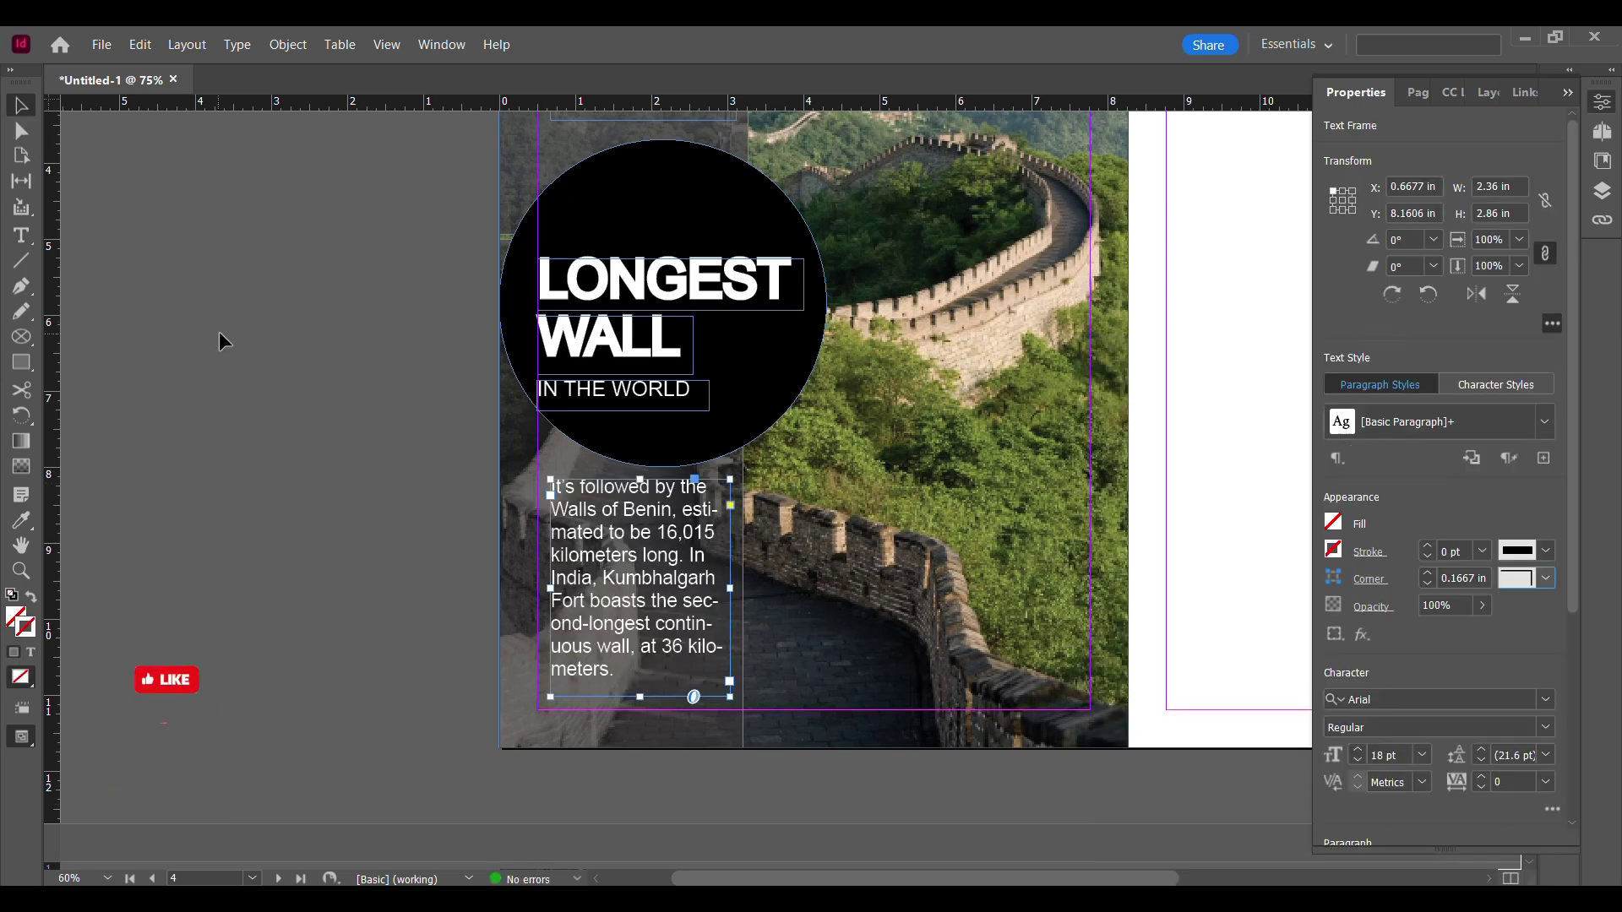
pyautogui.click(203, 303)
# - Place the river photo over the blank page 5 and crop its overhanging side to the spine between the pages
pyautogui.scroll(2, 391, 429)
pyautogui.scroll(-1, 390, 429)
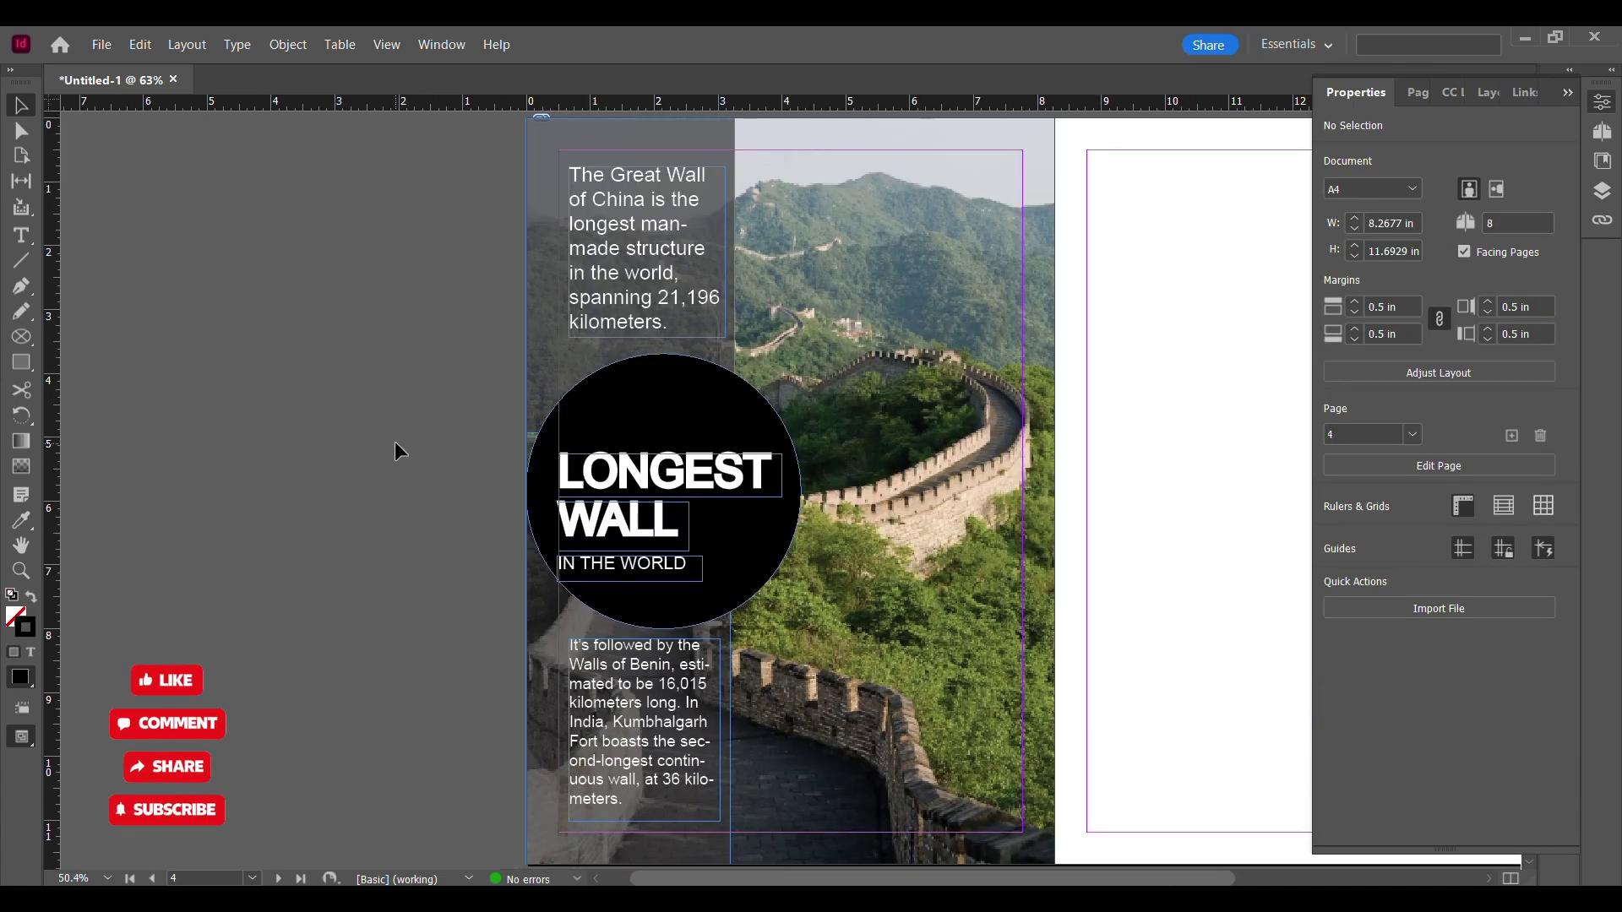
pyautogui.hscroll(5, 703, 79)
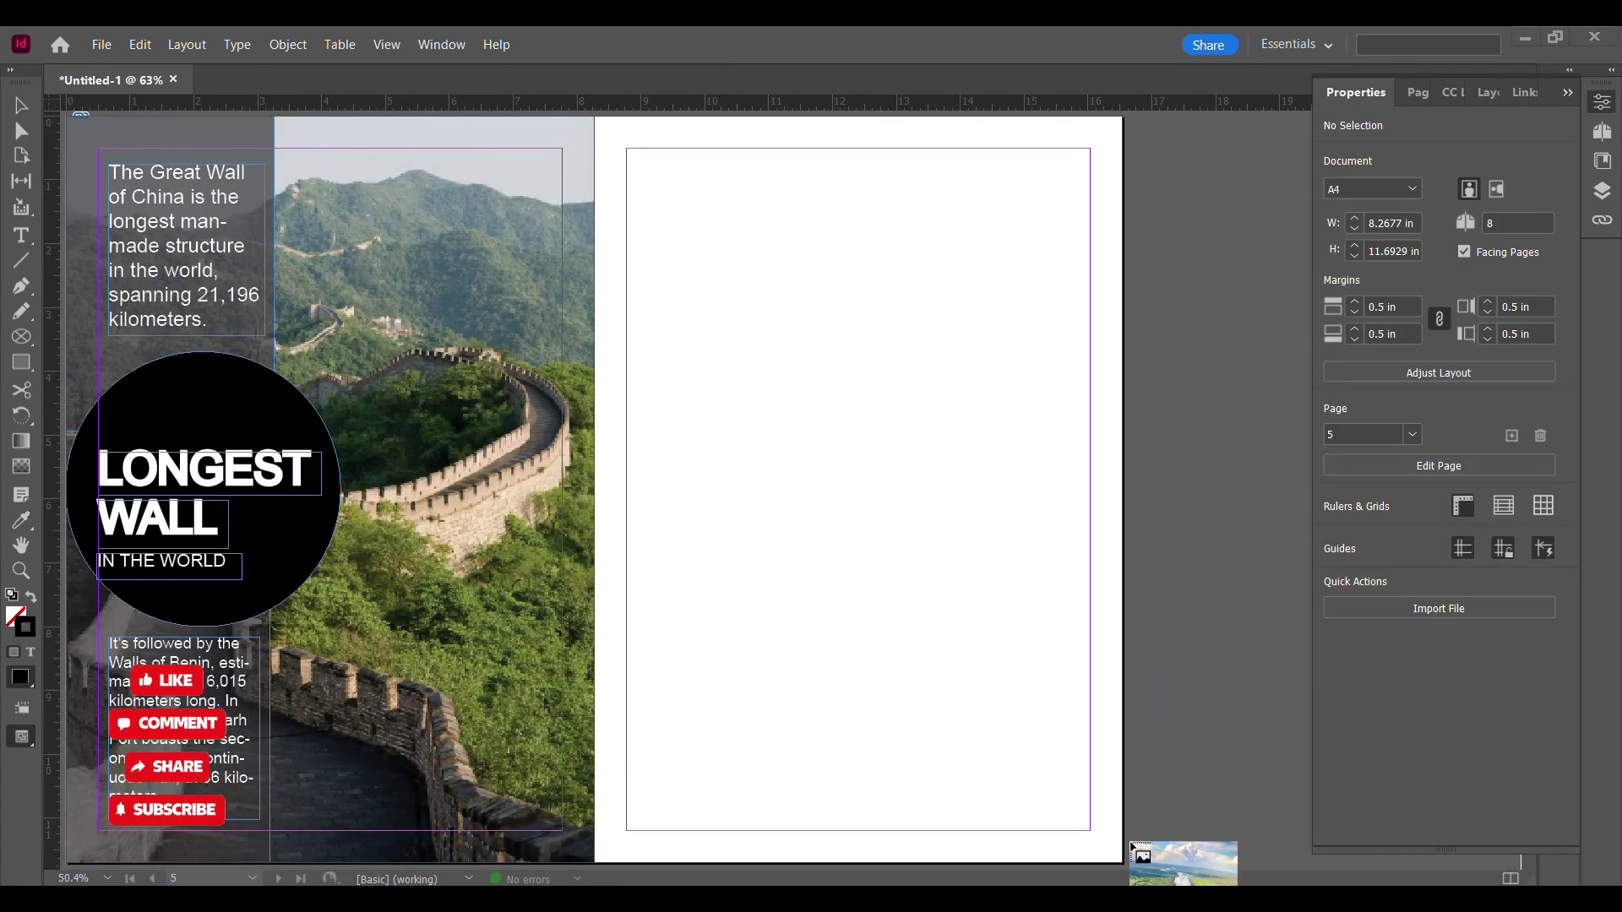
pyautogui.moveTo(1122, 862); pyautogui.dragTo(526, 182)
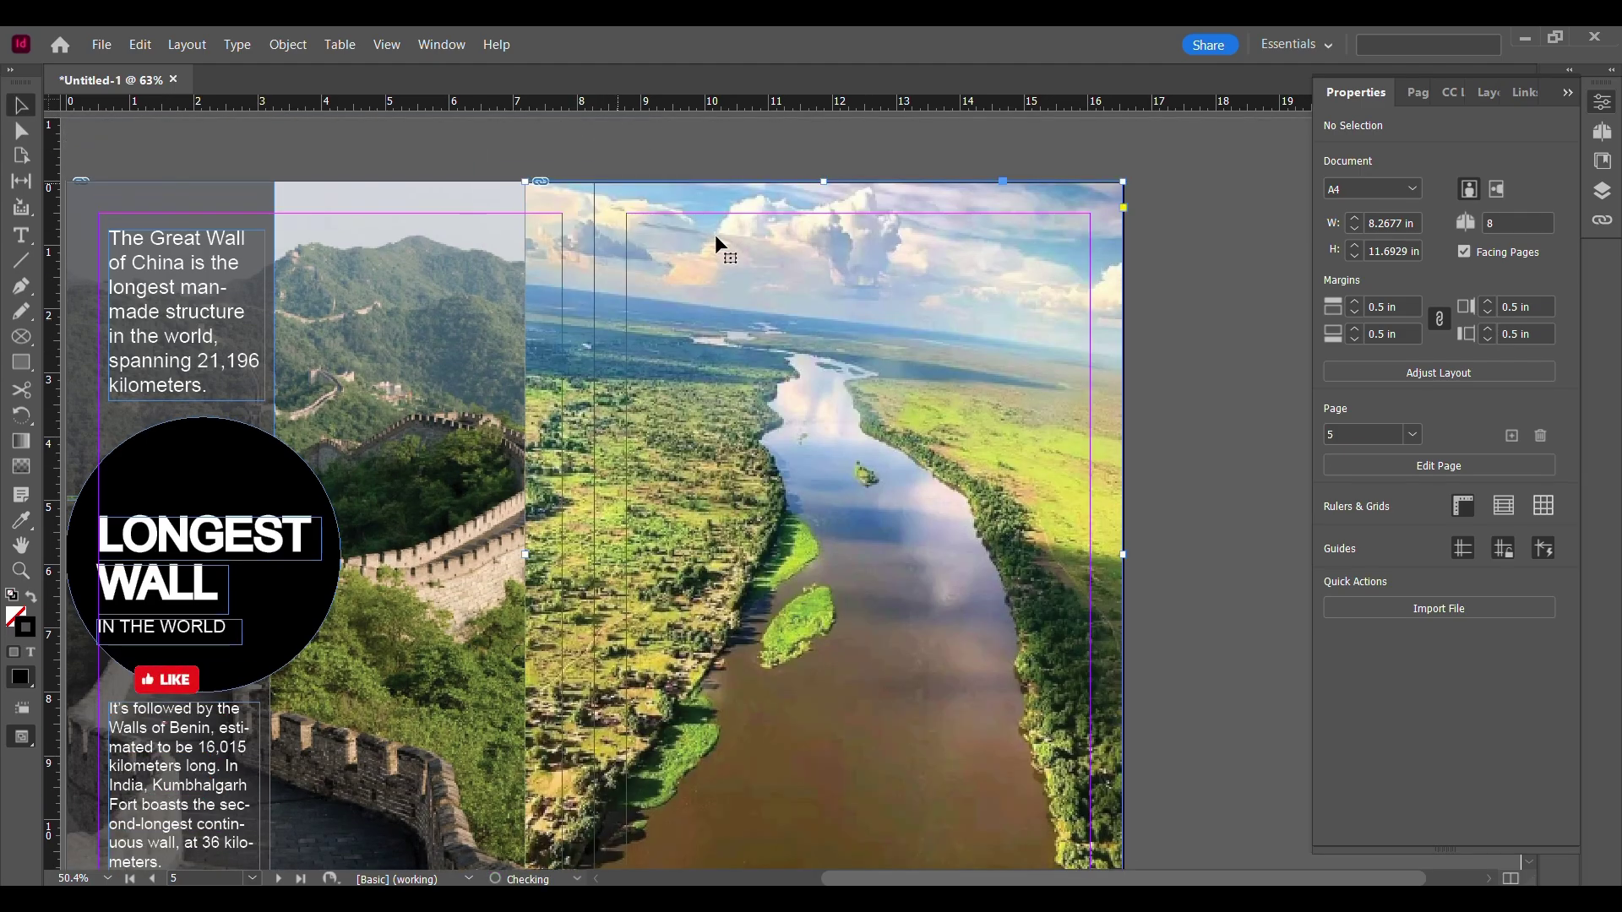
pyautogui.scroll(-1, 604, 520)
pyautogui.click(1200, 541)
pyautogui.scroll(-1, 994, 588)
pyautogui.click(993, 588)
pyautogui.scroll(1, 994, 588)
pyautogui.moveTo(525, 492); pyautogui.dragTo(595, 492)
pyautogui.click(1194, 531)
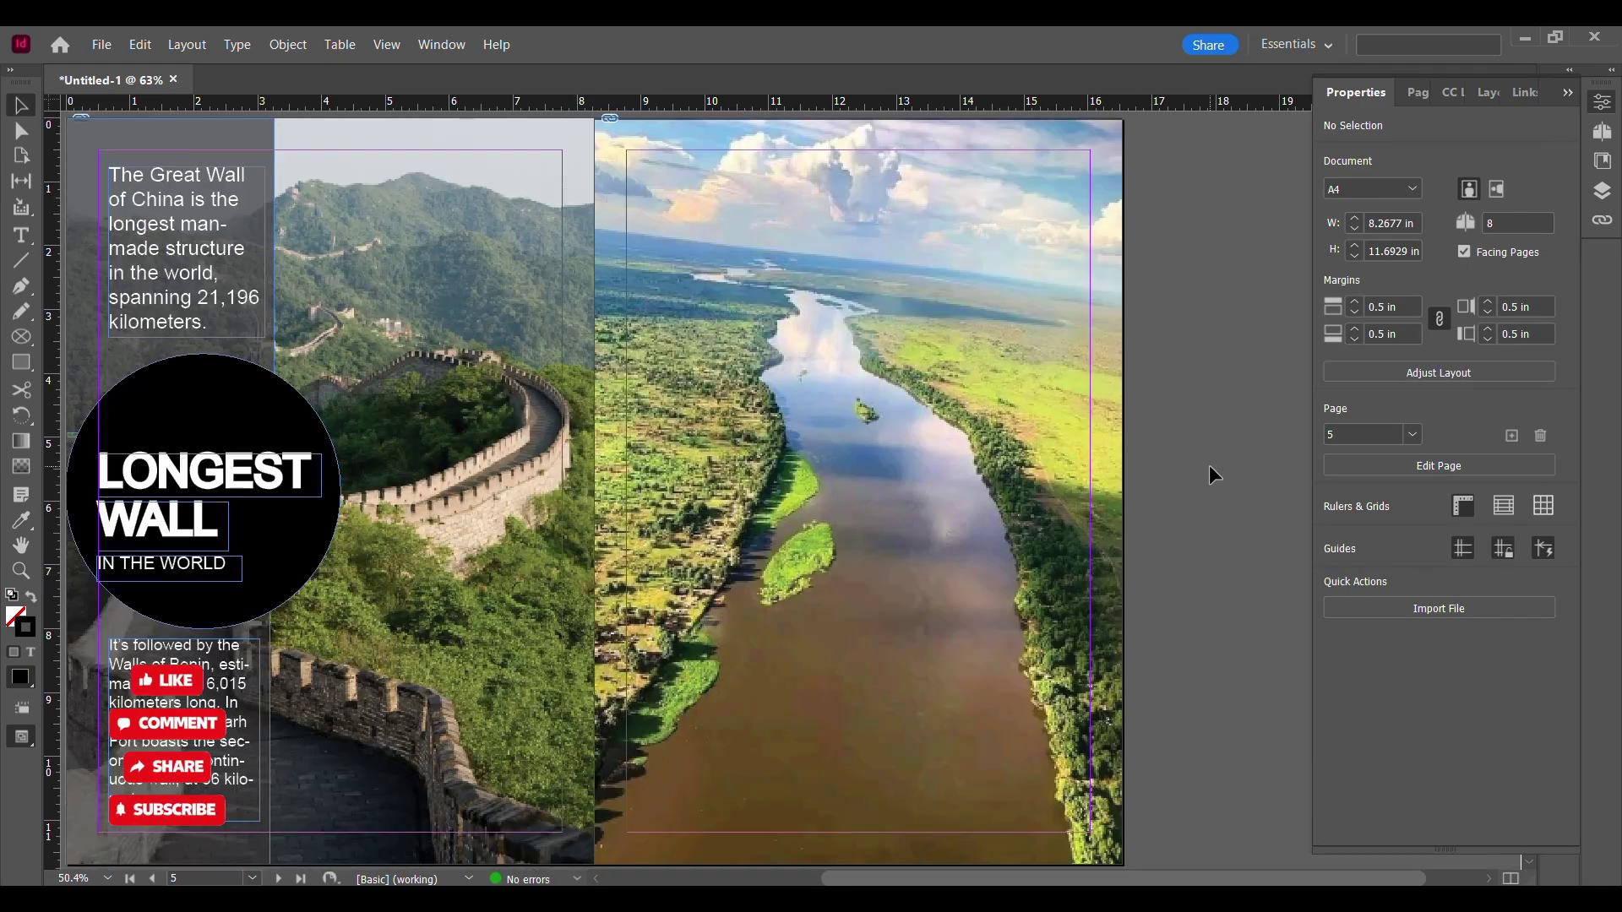
# - Duplicate the black circle and both translucent rectangles onto page 5 and stack the copies above the river photo
pyautogui.click(146, 348)
pyautogui.keyDown('shift'); pyautogui.click(275, 531); pyautogui.keyUp('shift')
pyautogui.click(1488, 92)
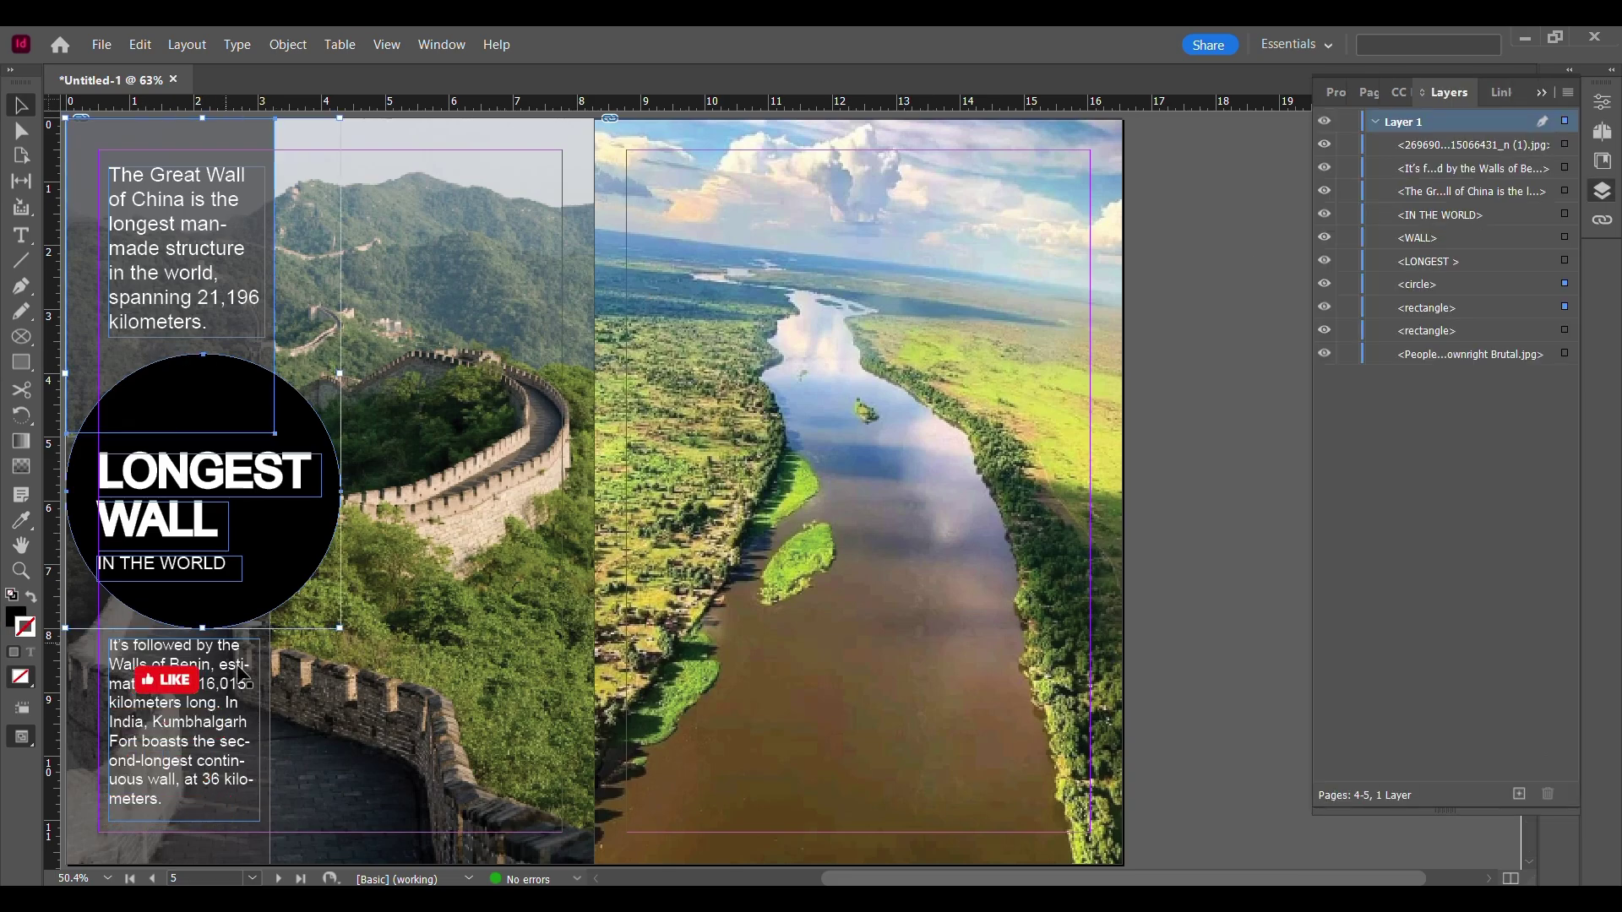
pyautogui.moveTo(292, 551); pyautogui.dragTo(1073, 561)
pyautogui.moveTo(1441, 286); pyautogui.dragTo(1444, 148)
pyautogui.moveTo(1466, 329); pyautogui.dragTo(1470, 157)
pyautogui.moveTo(1470, 374); pyautogui.dragTo(1472, 180)
# - Fit the two translucent rectangles on page 5 to the page's top and bottom edges
pyautogui.click(975, 327)
pyautogui.scroll(-1, 975, 326)
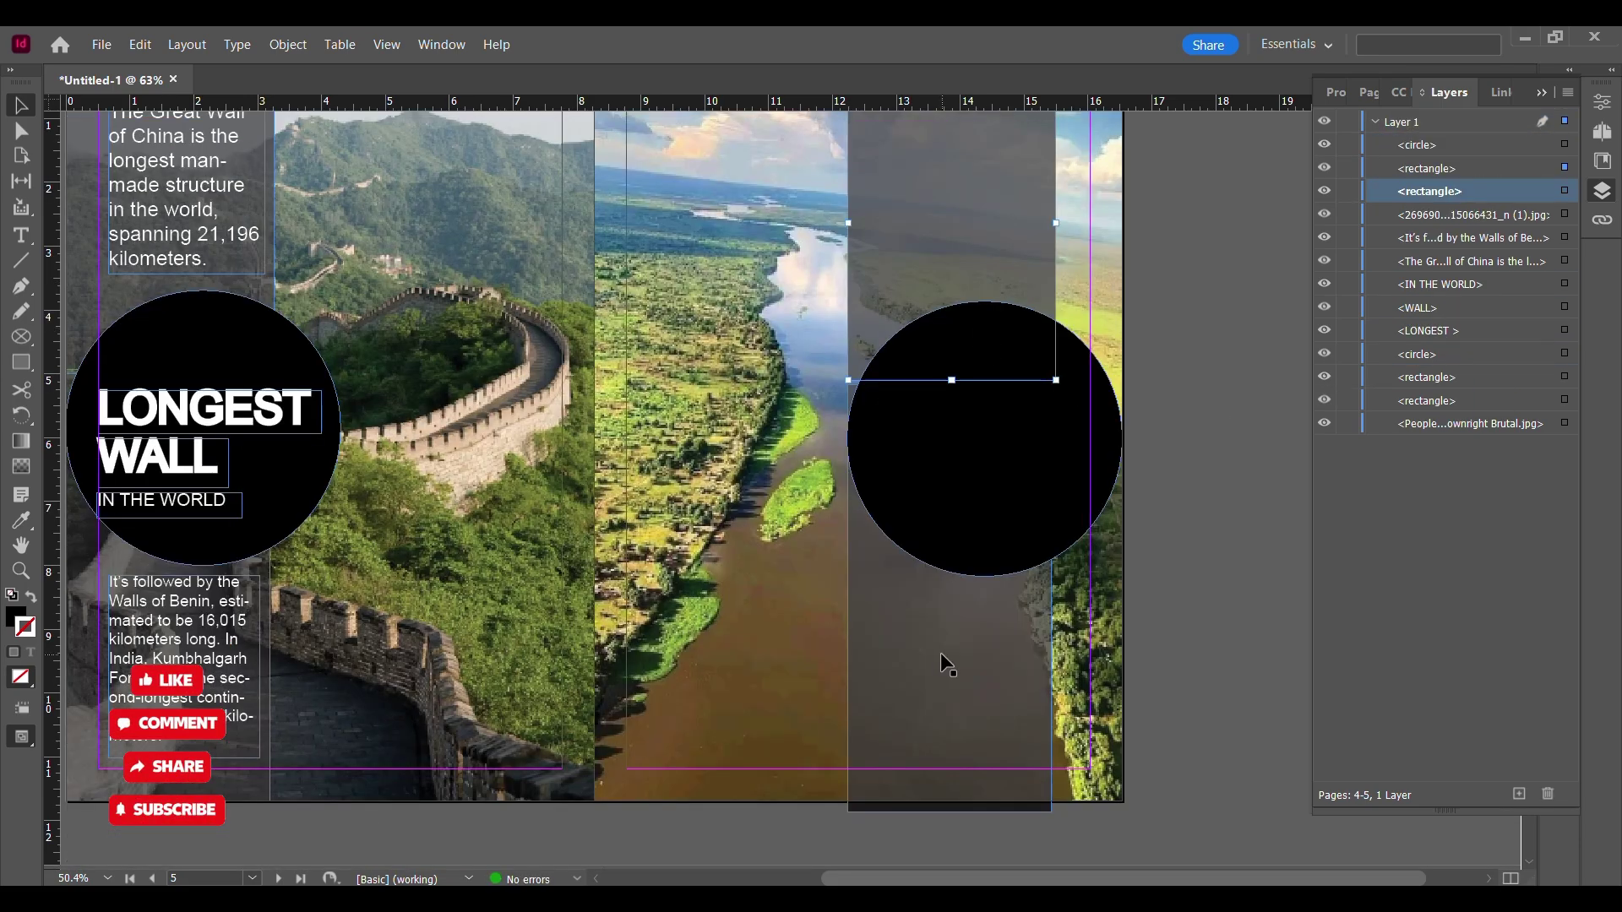
pyautogui.scroll(2, 977, 266)
pyautogui.scroll(-3, 978, 261)
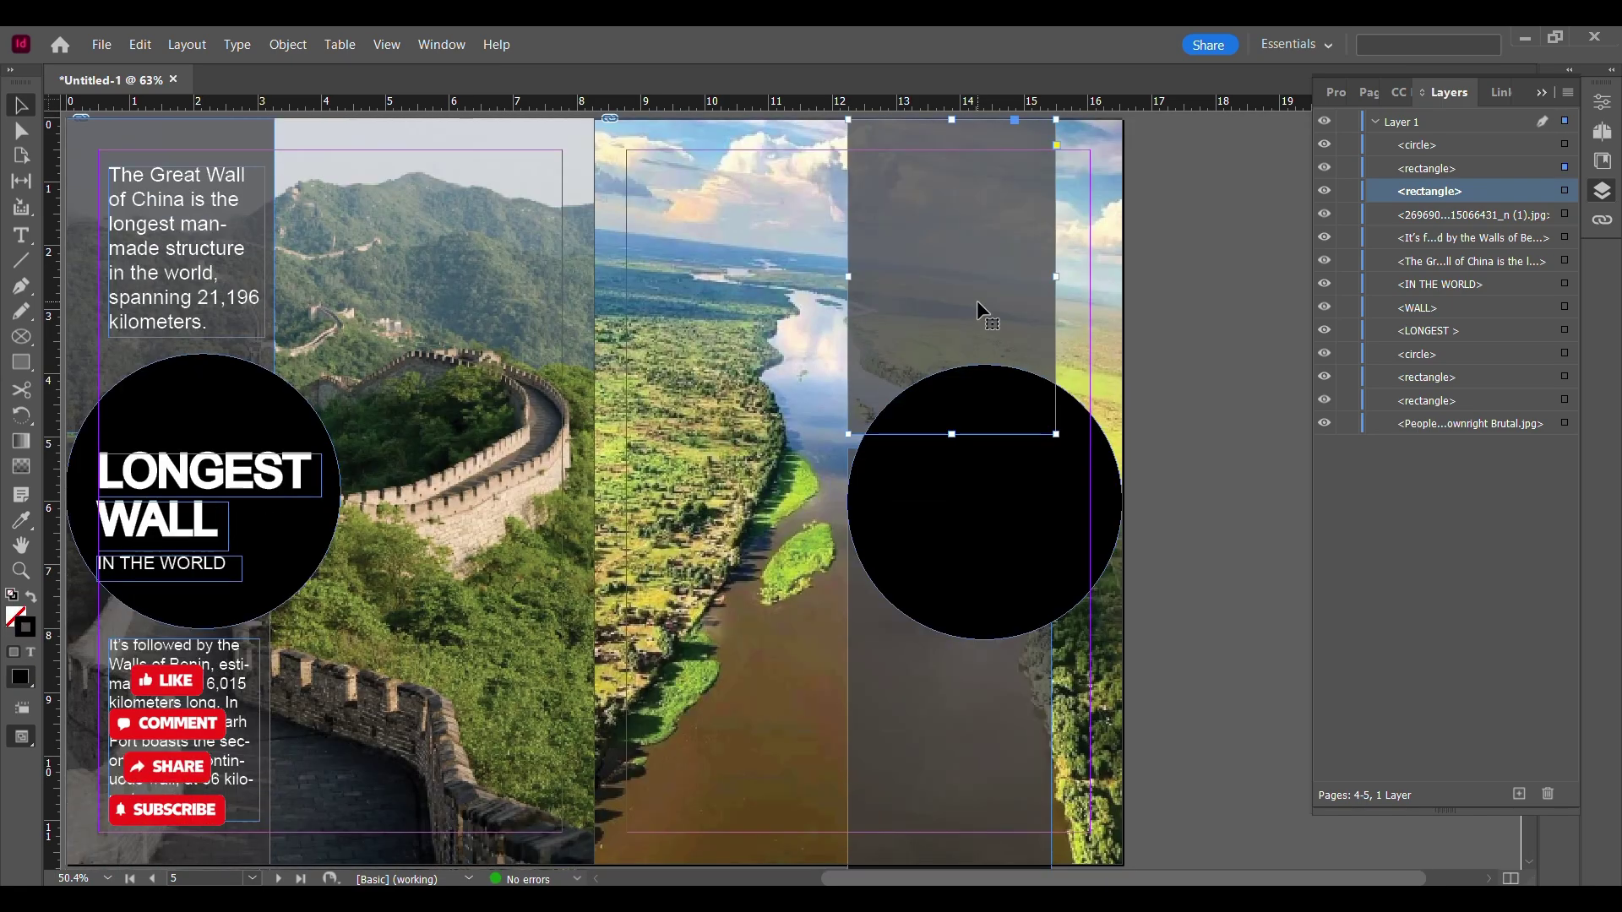
pyautogui.click(980, 622)
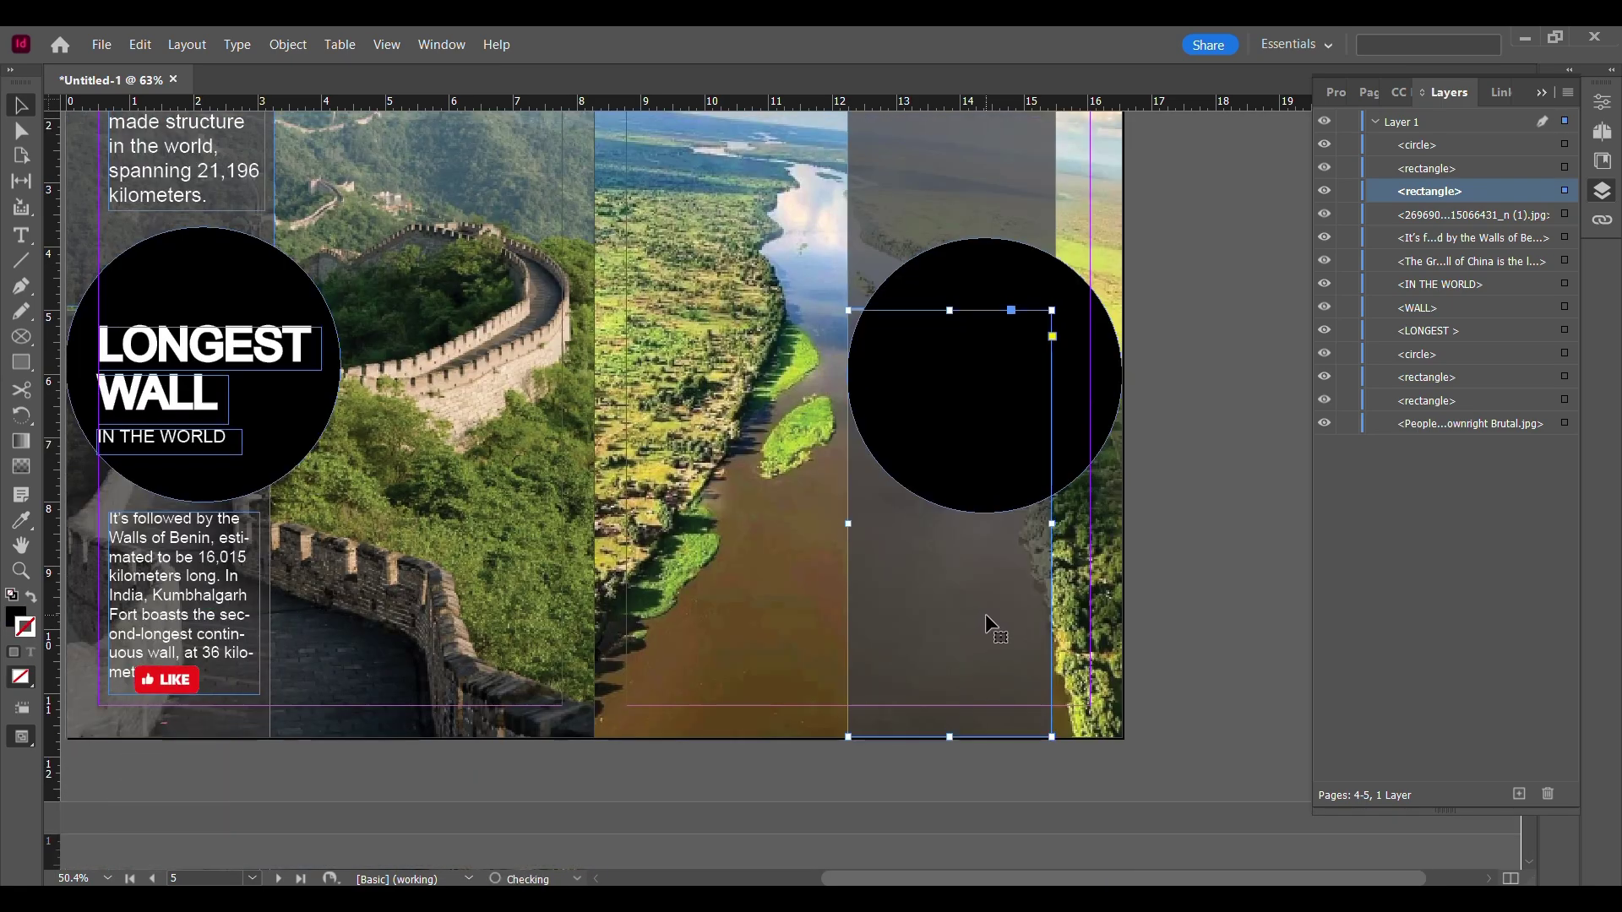
pyautogui.keyDown('alt'); pyautogui.scroll(3, 947, 377); pyautogui.keyUp('alt')
pyautogui.scroll(-4, 966, 759)
pyautogui.keyDown('alt'); pyautogui.scroll(-3, 966, 640); pyautogui.keyUp('alt')
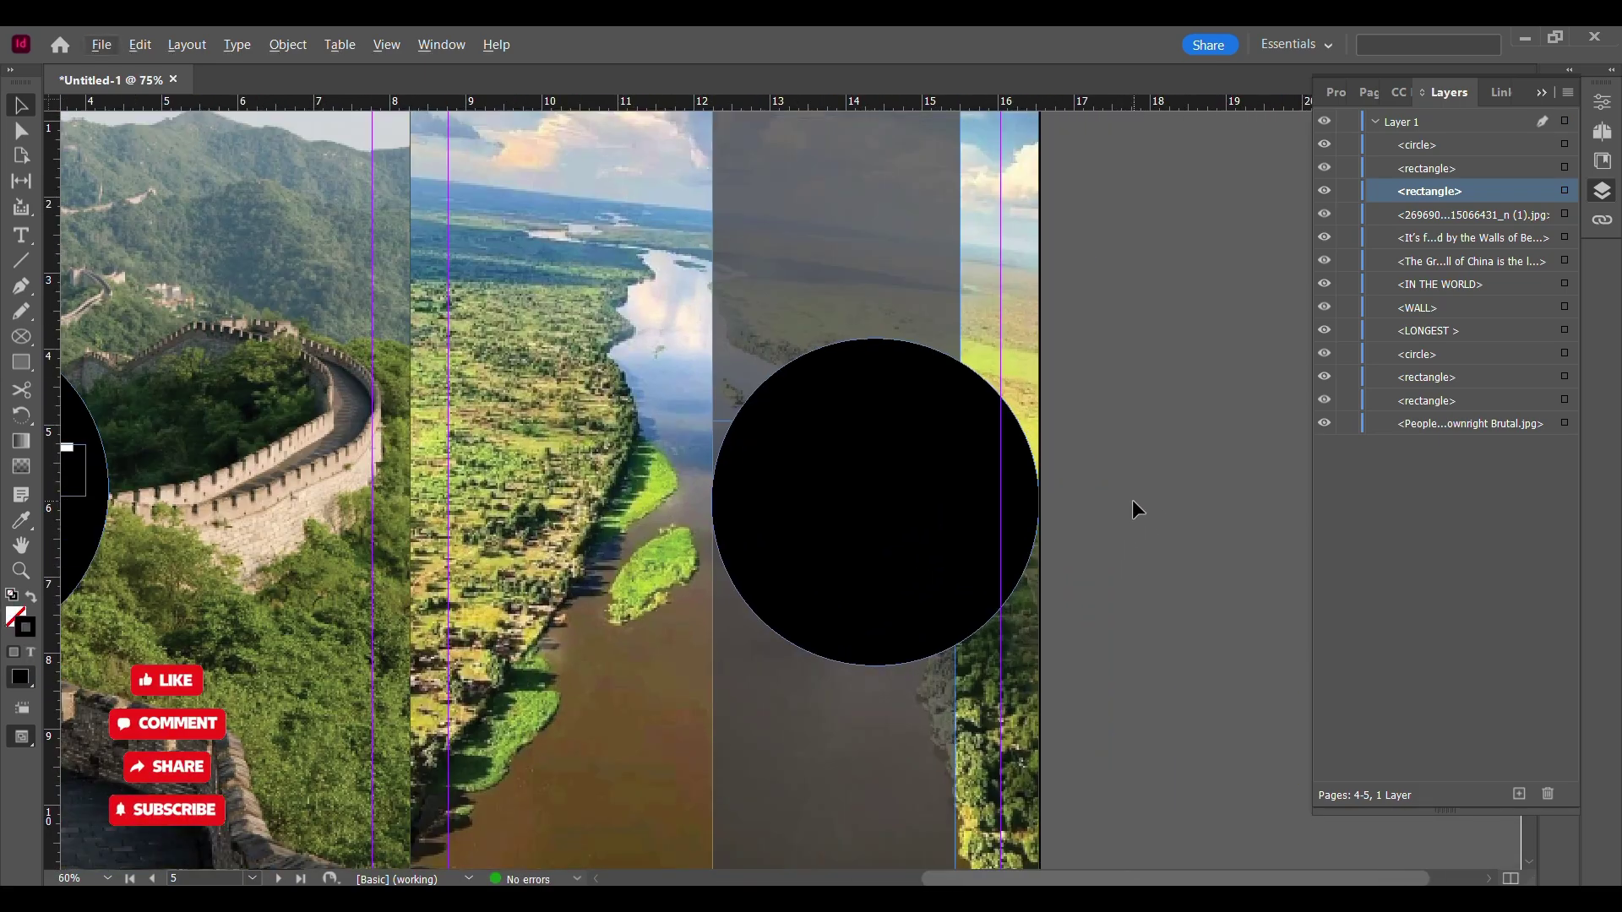
# - Shift both translucent rectangles sideways until they are flush with the outer edge of page 5
pyautogui.hotkey('shift', 'Right')
pyautogui.hotkey('shift', 'Right')
pyautogui.hotkey('shift', 'Right')
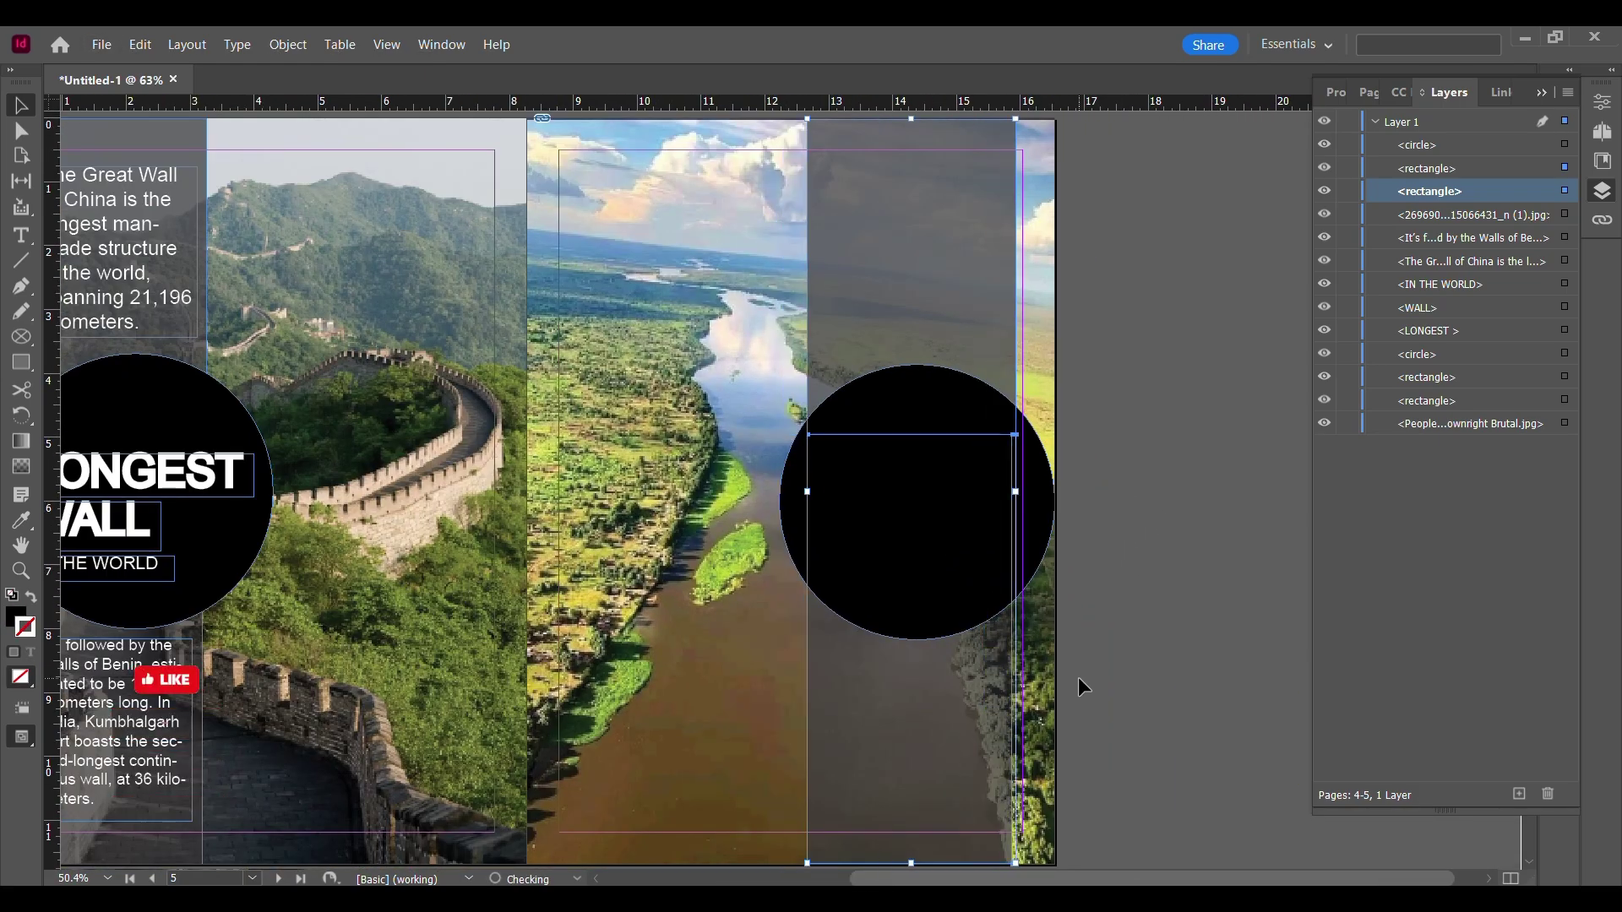
pyautogui.click(1041, 392)
pyautogui.click(1047, 447)
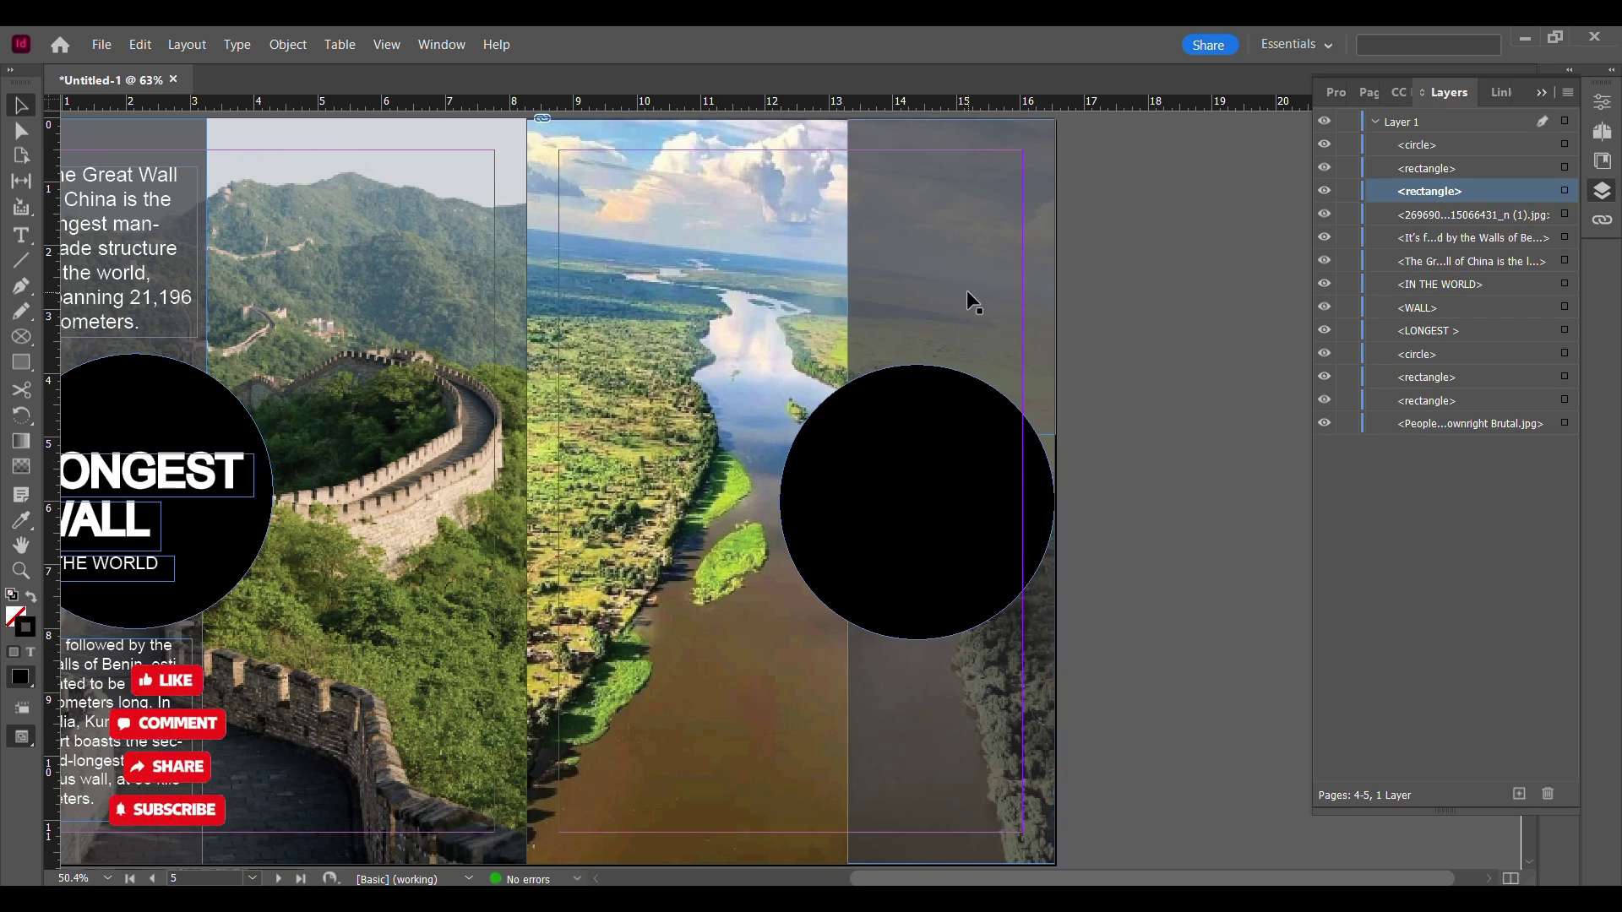
# - Change the fill of the circle and translucent rectangles on page 5 to [Paper] white
pyautogui.click(1603, 134)
pyautogui.click(1333, 384)
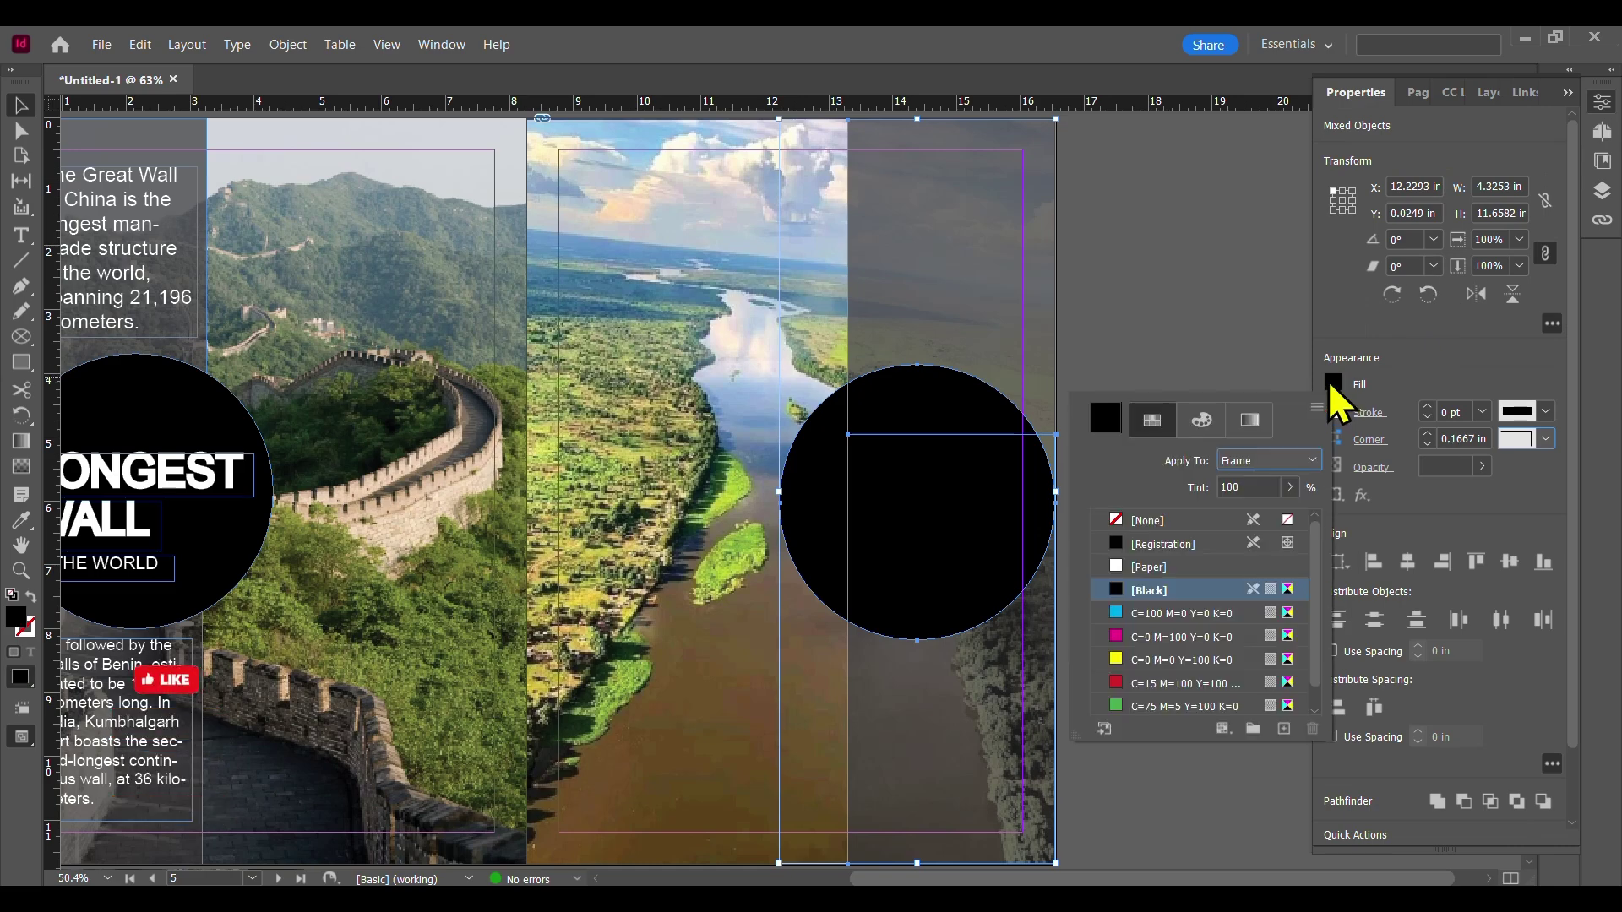
pyautogui.click(1113, 561)
pyautogui.click(1203, 306)
pyautogui.click(1015, 375)
pyautogui.keyDown('shift'); pyautogui.click(954, 479); pyautogui.keyUp('shift')
pyautogui.keyDown('shift'); pyautogui.click(1010, 654); pyautogui.keyUp('shift')
pyautogui.click(1168, 534)
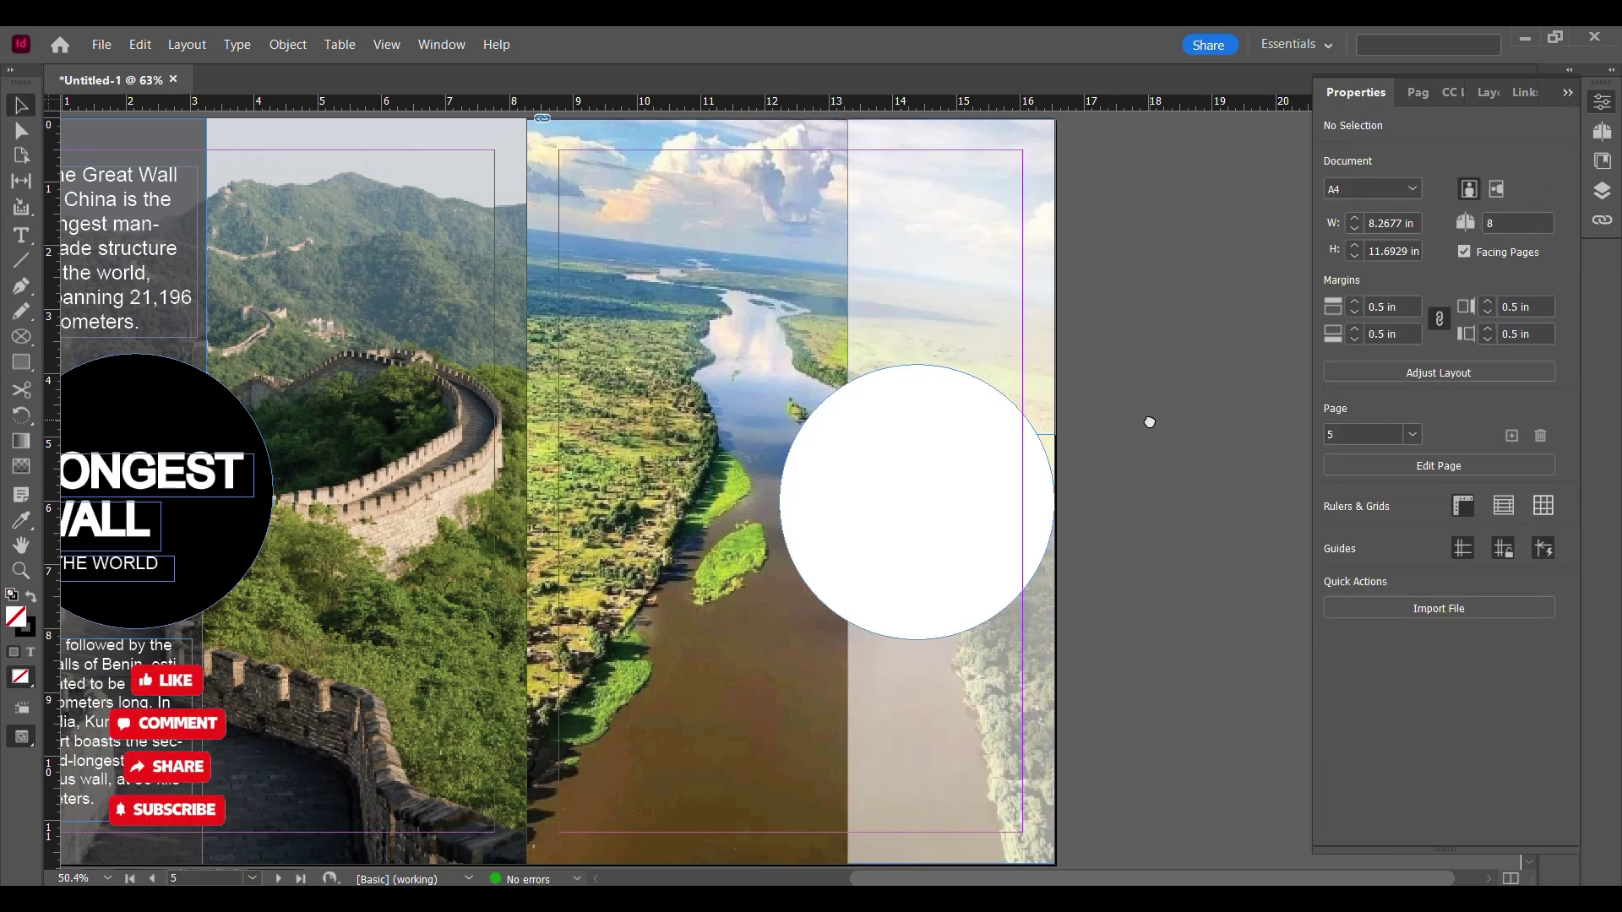
# - Duplicate the LONGEST text into the white circle on page 5 and stack it above the circle
pyautogui.moveTo(1149, 422); pyautogui.dragTo(1242, 418)
pyautogui.click(1486, 93)
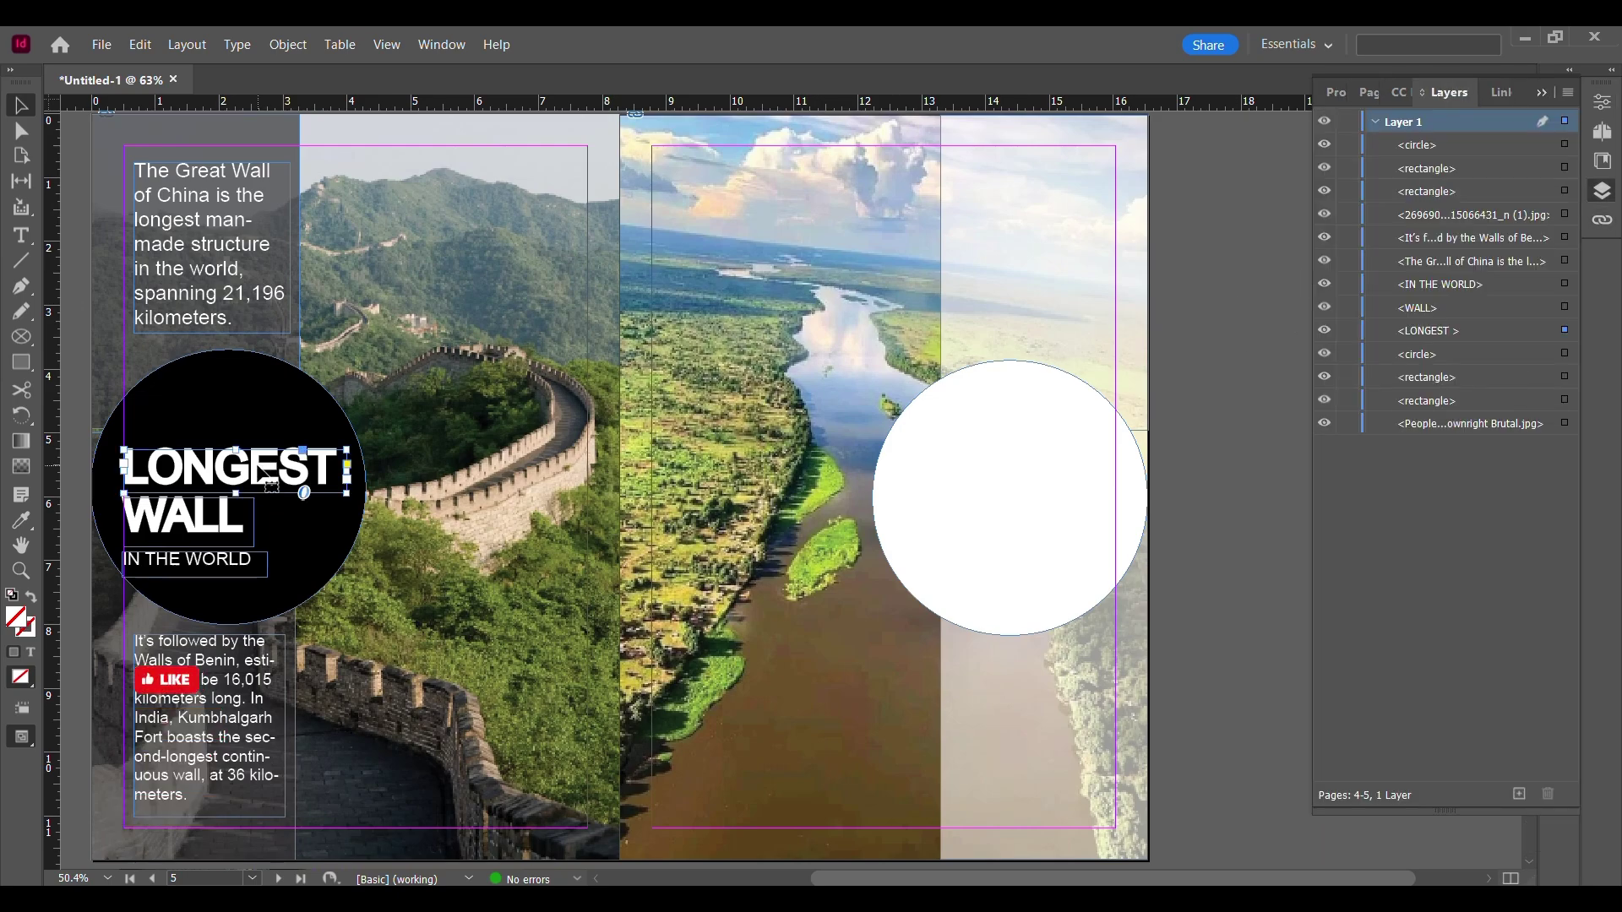
pyautogui.moveTo(264, 472); pyautogui.dragTo(1032, 464)
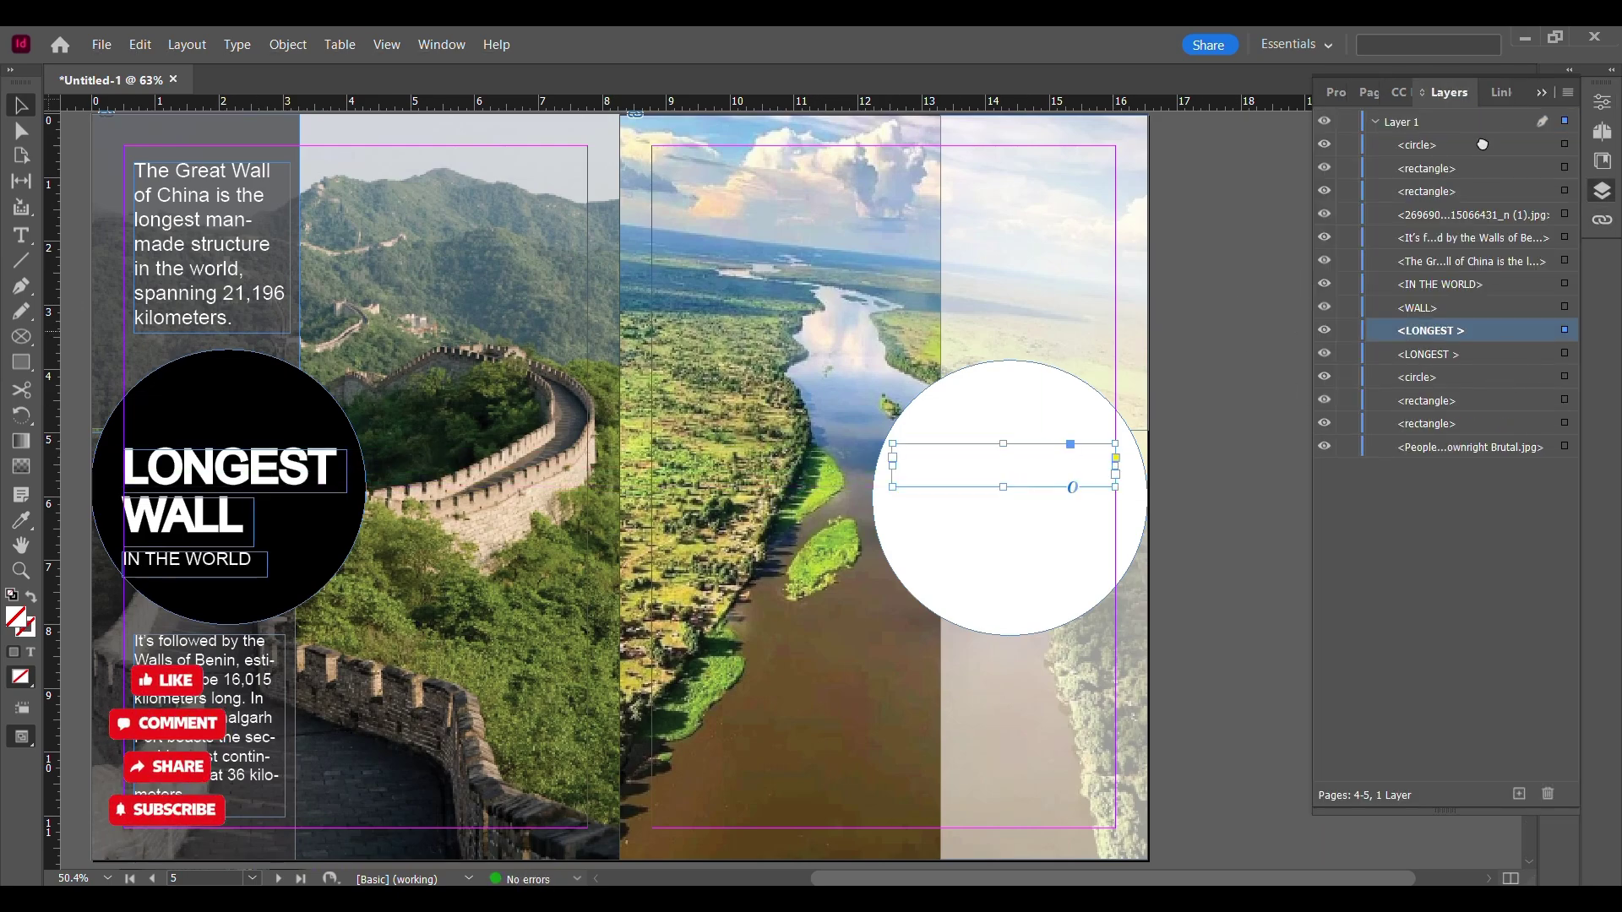
pyautogui.click(1602, 102)
pyautogui.click(1334, 523)
pyautogui.click(1125, 727)
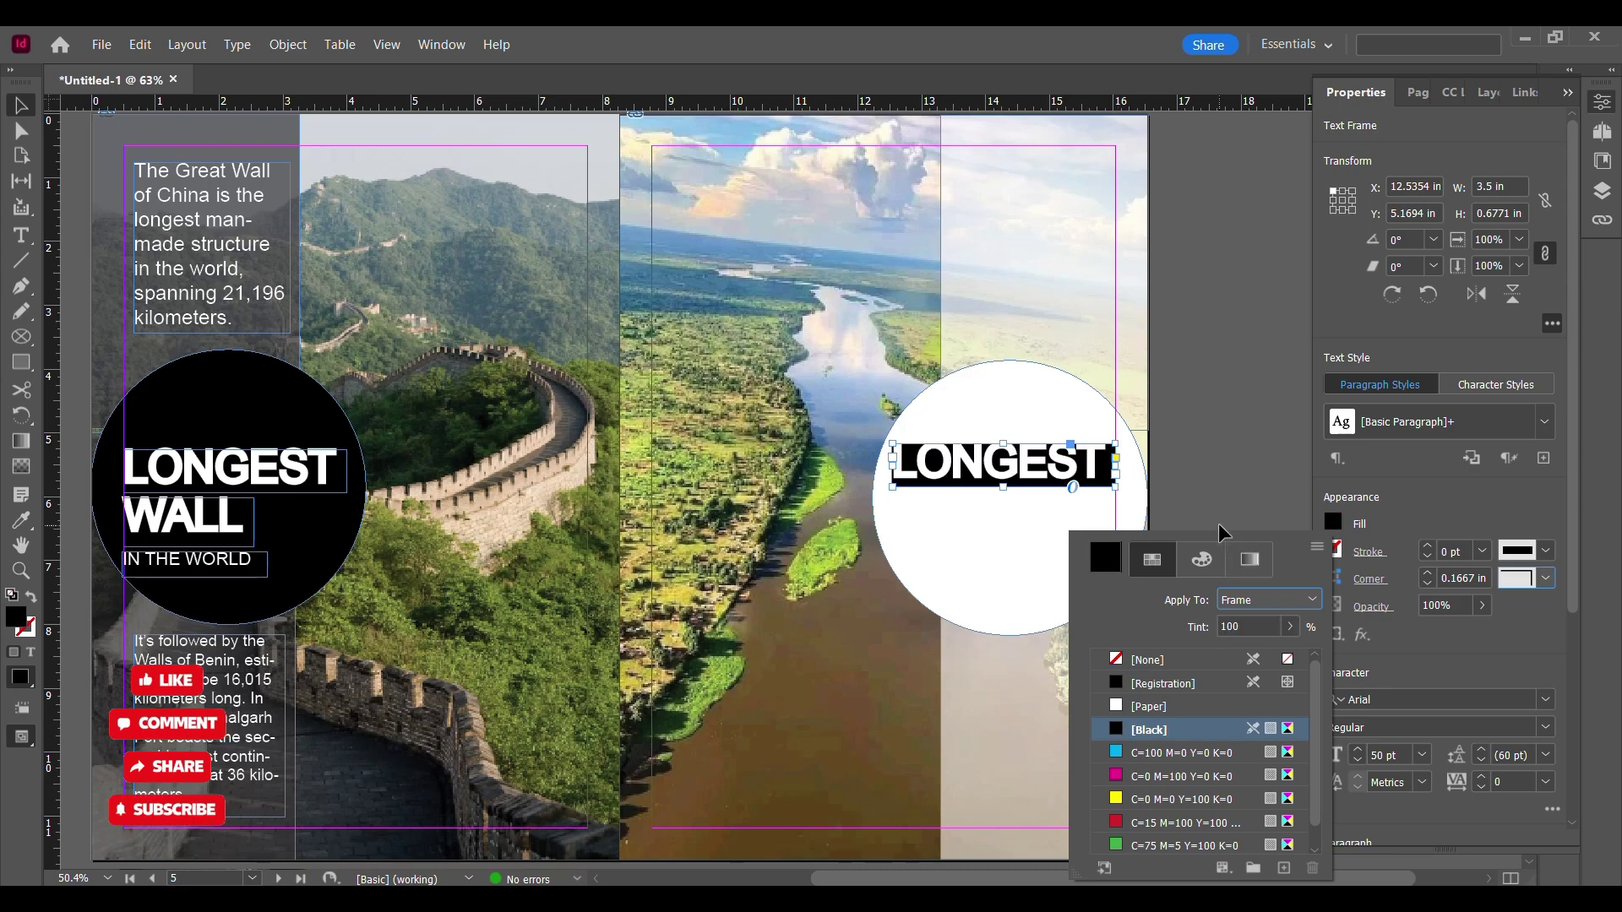
pyautogui.hotkey('ctrl', 'z')
# - Give the characters of the LONGEST copy in the white circle a black fill and a black stroke
pyautogui.doubleClick(1102, 463)
pyautogui.hotkey('ctrl', 'a')
pyautogui.click(1334, 326)
pyautogui.click(1117, 535)
pyautogui.click(1416, 317)
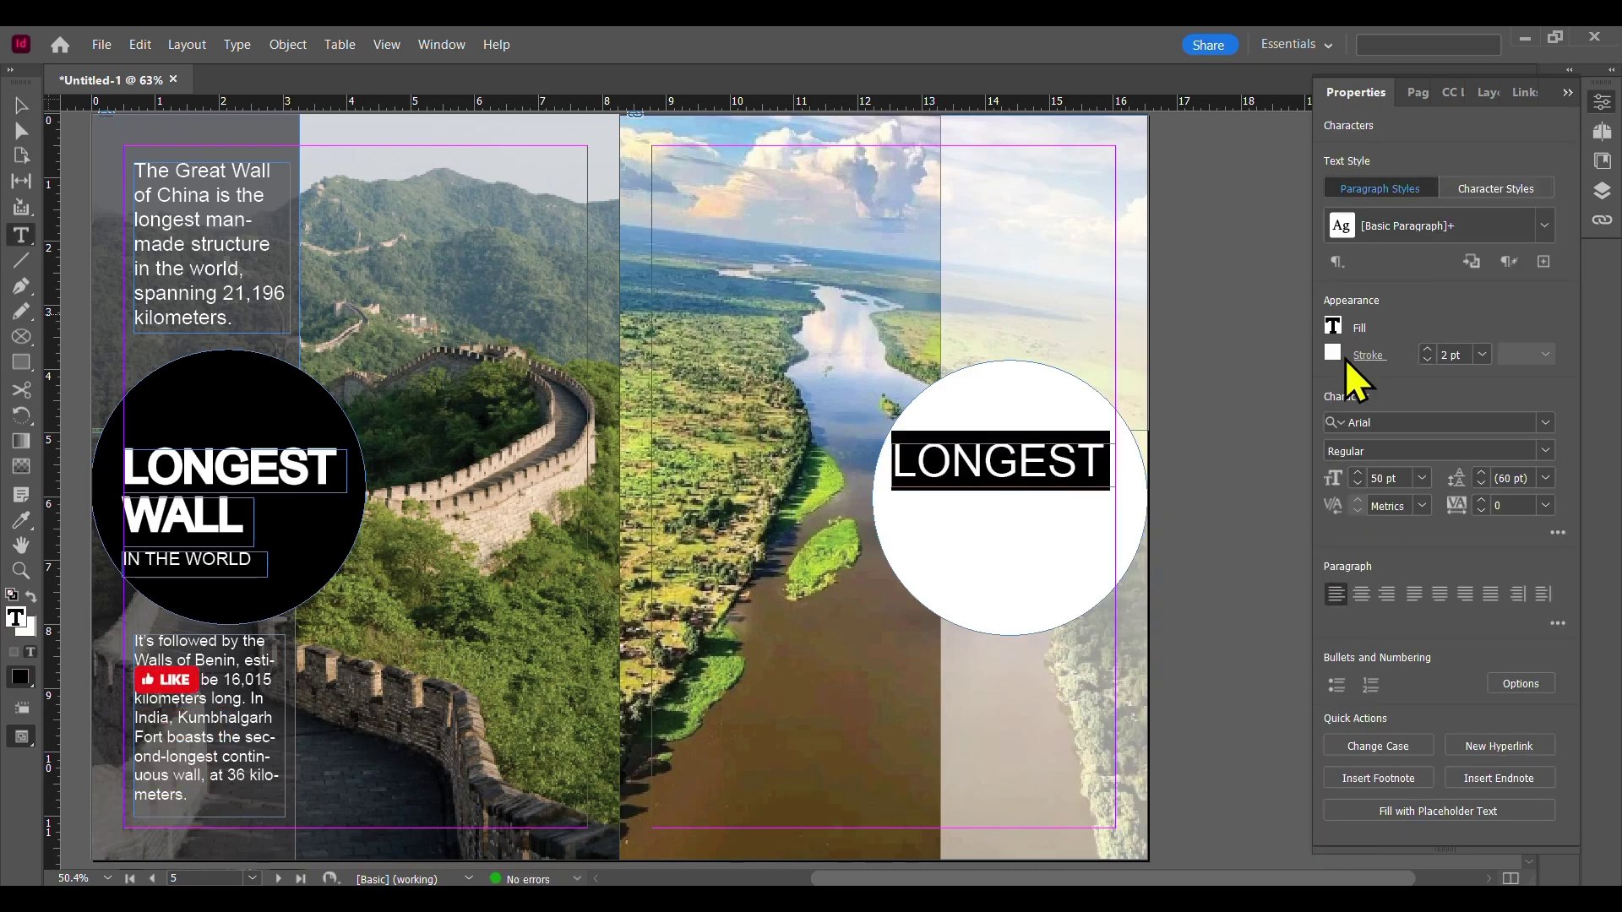
pyautogui.click(1333, 353)
pyautogui.click(1117, 559)
pyautogui.click(21, 106)
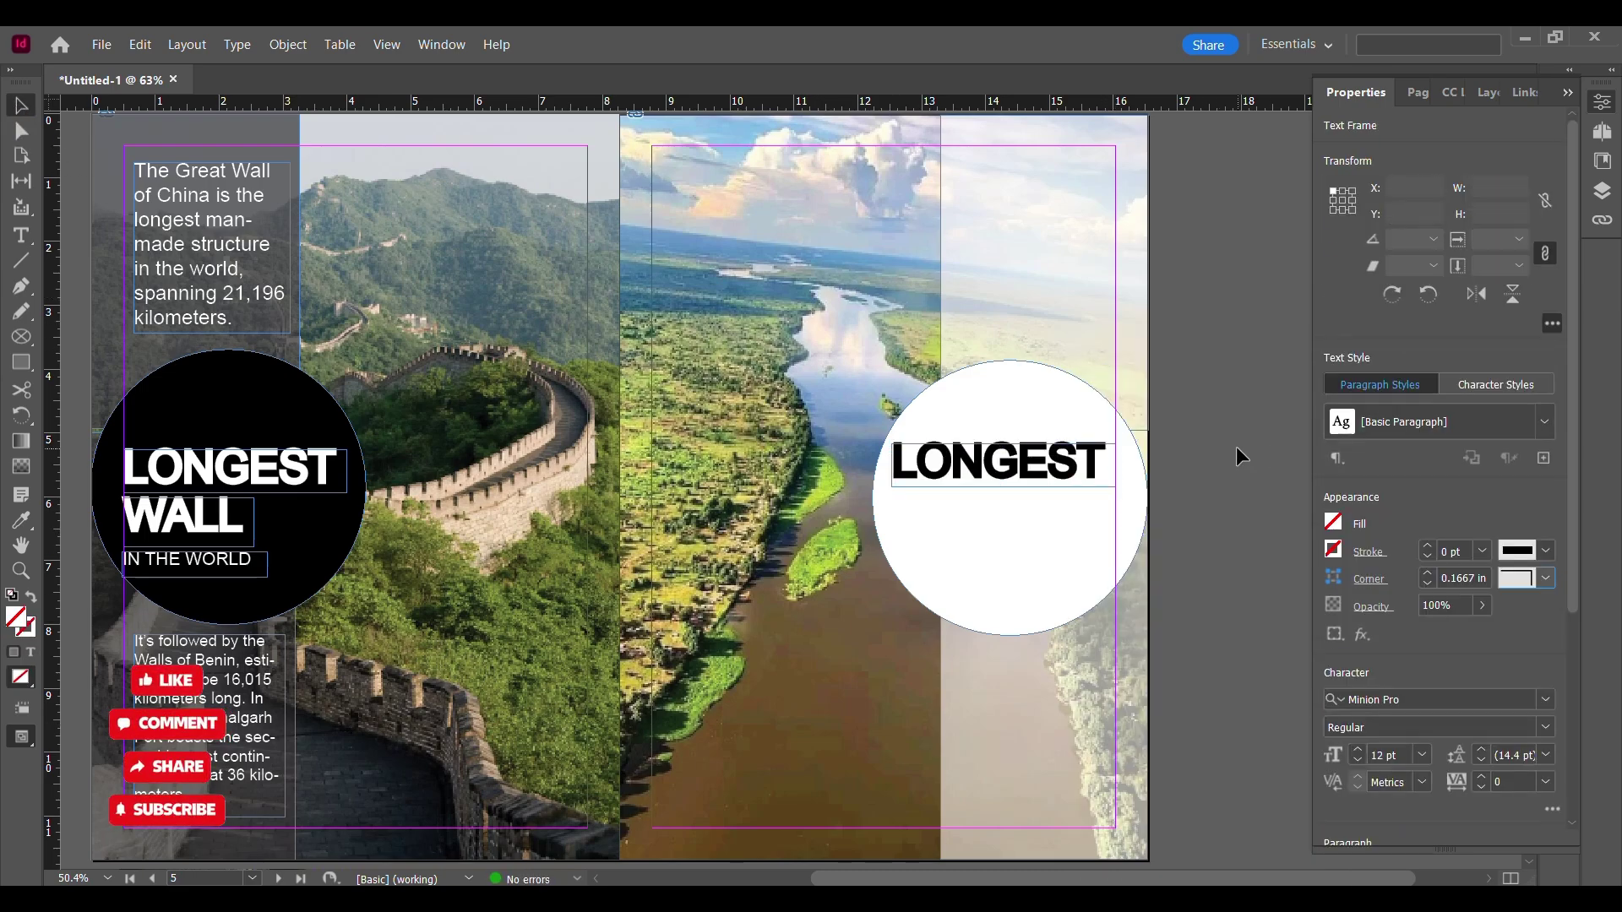
pyautogui.click(1235, 446)
# - Duplicate the WALL text under the black LONGEST, ending at the page margin, and stack it above the white circle
pyautogui.moveTo(985, 539); pyautogui.dragTo(1092, 520)
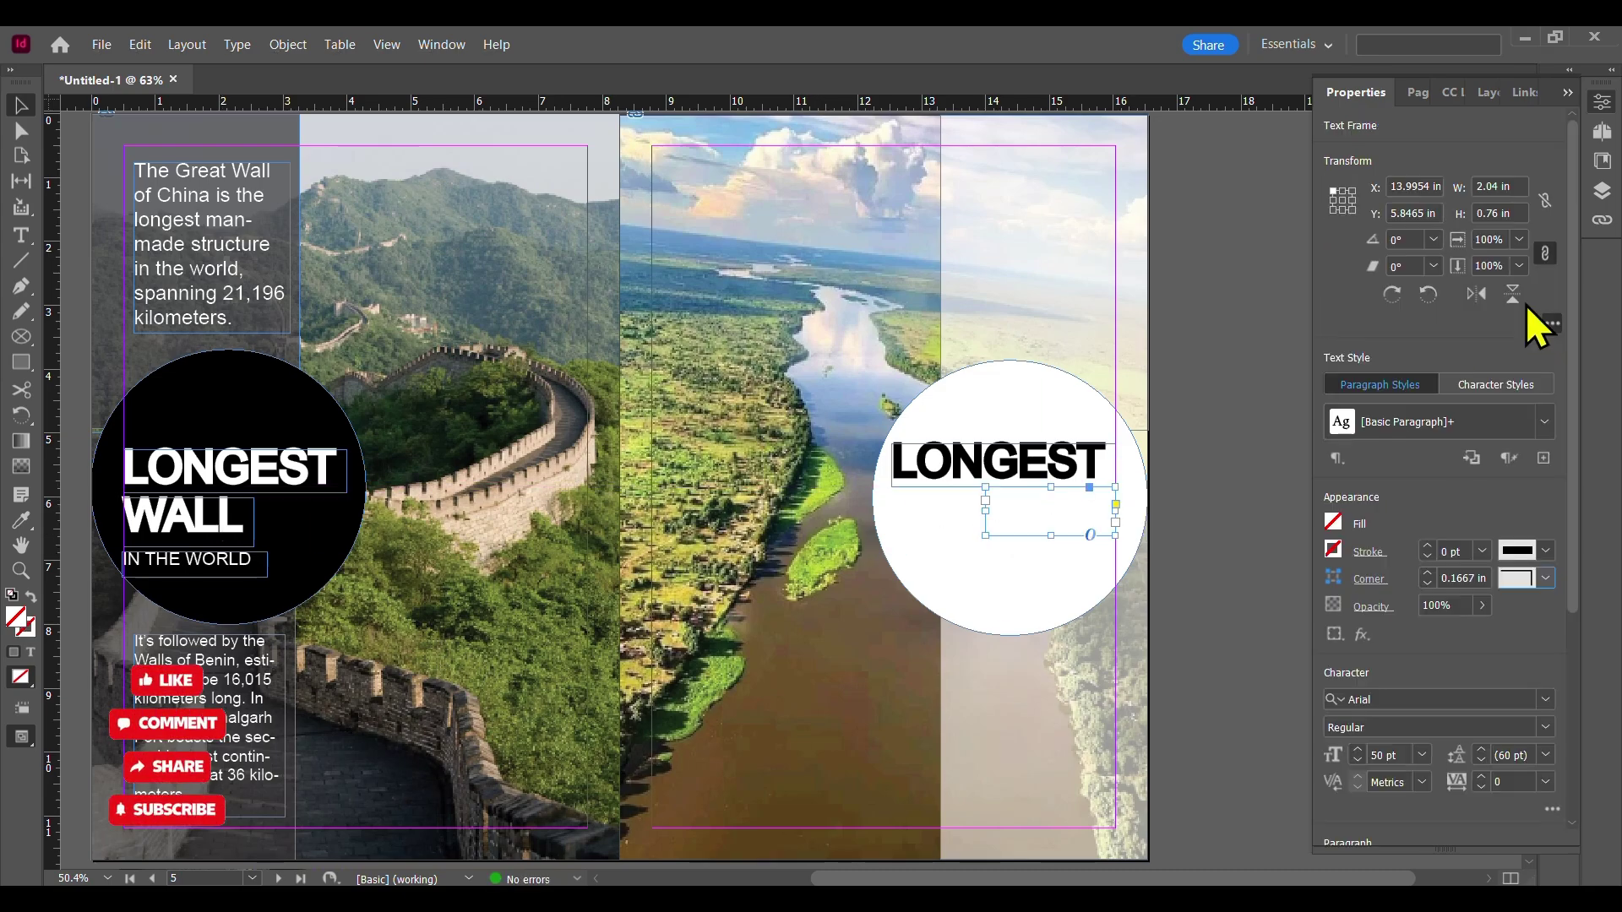
pyautogui.click(1488, 92)
pyautogui.moveTo(1488, 144); pyautogui.dragTo(1488, 141)
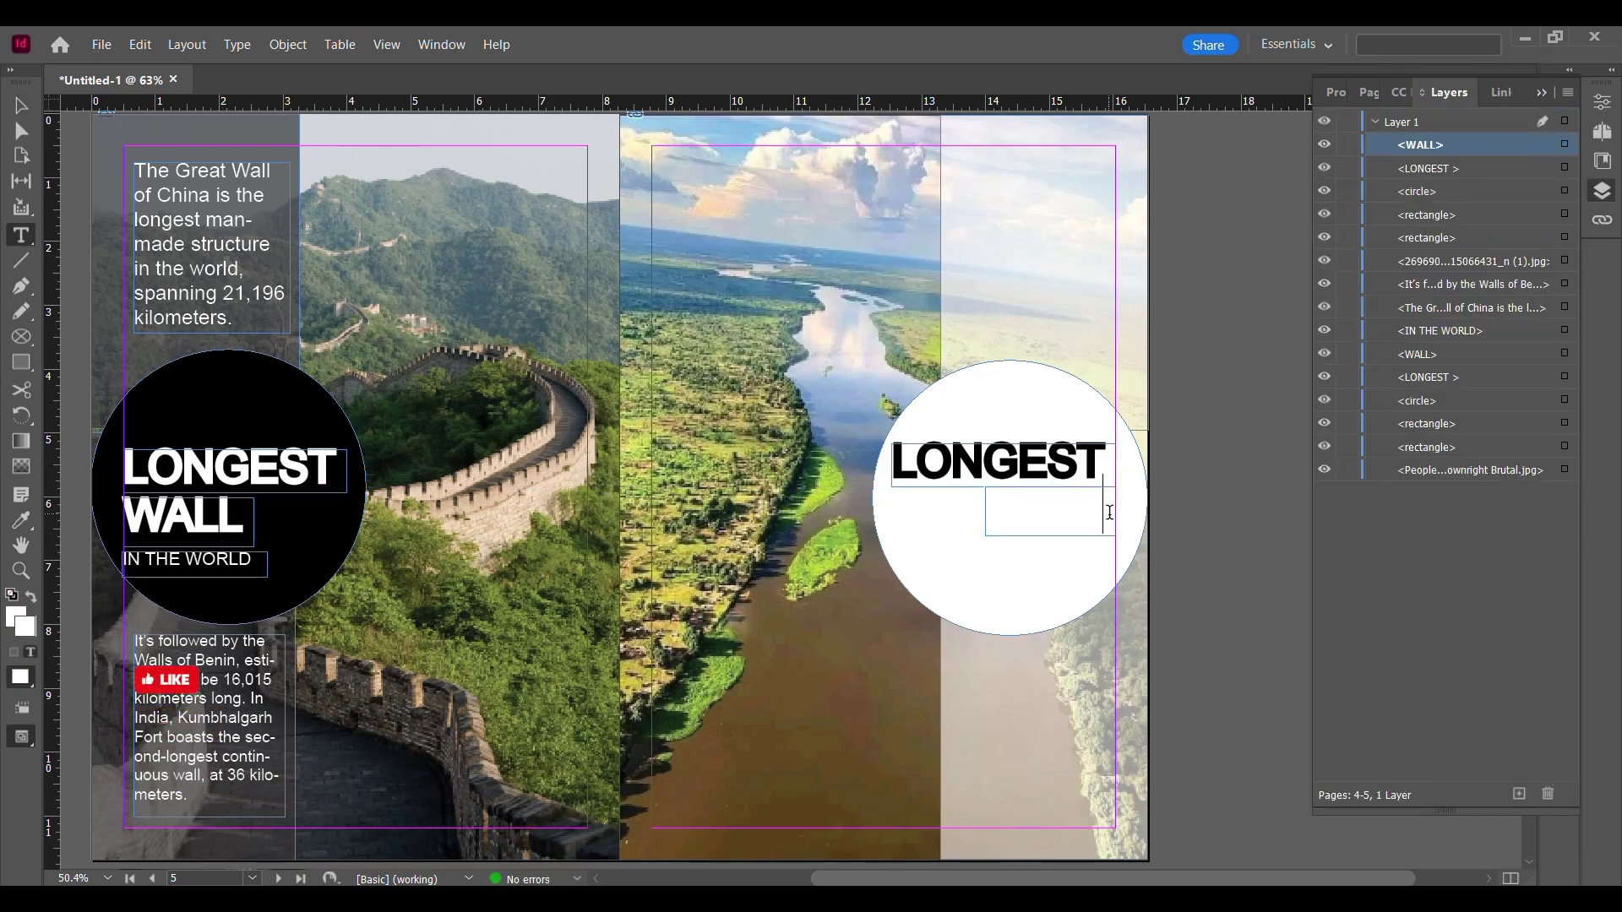
# - Give the characters of the WALL copy in the white circle a black fill and a black stroke
pyautogui.hotkey('ctrl', 'a')
pyautogui.click(1602, 102)
pyautogui.click(1333, 327)
pyautogui.click(1118, 533)
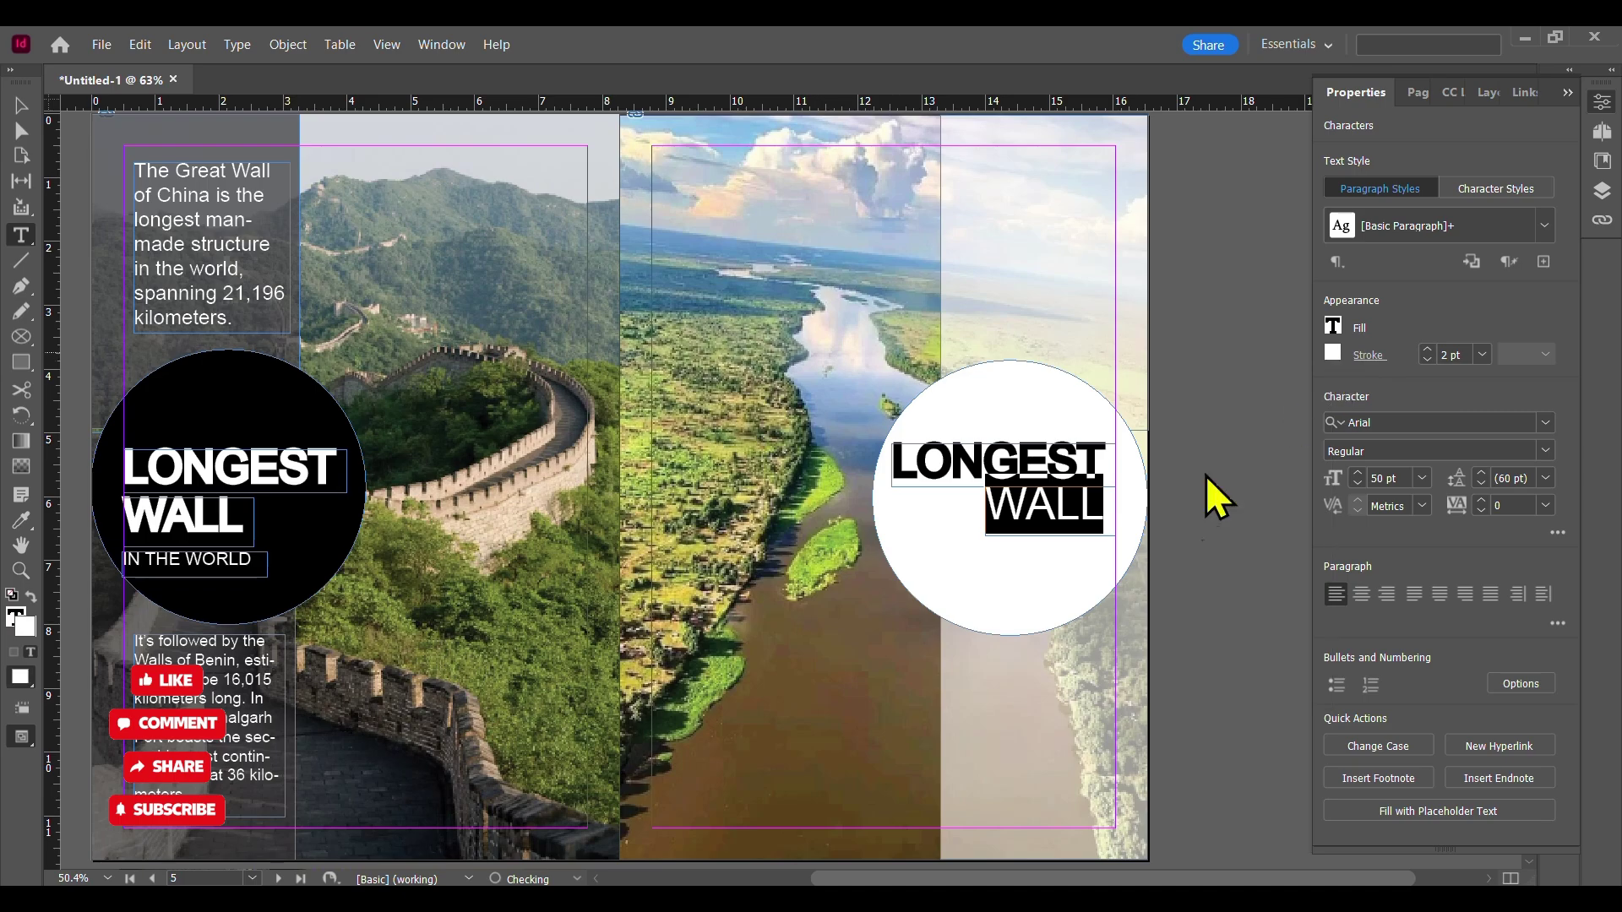
pyautogui.click(1333, 354)
pyautogui.click(1120, 571)
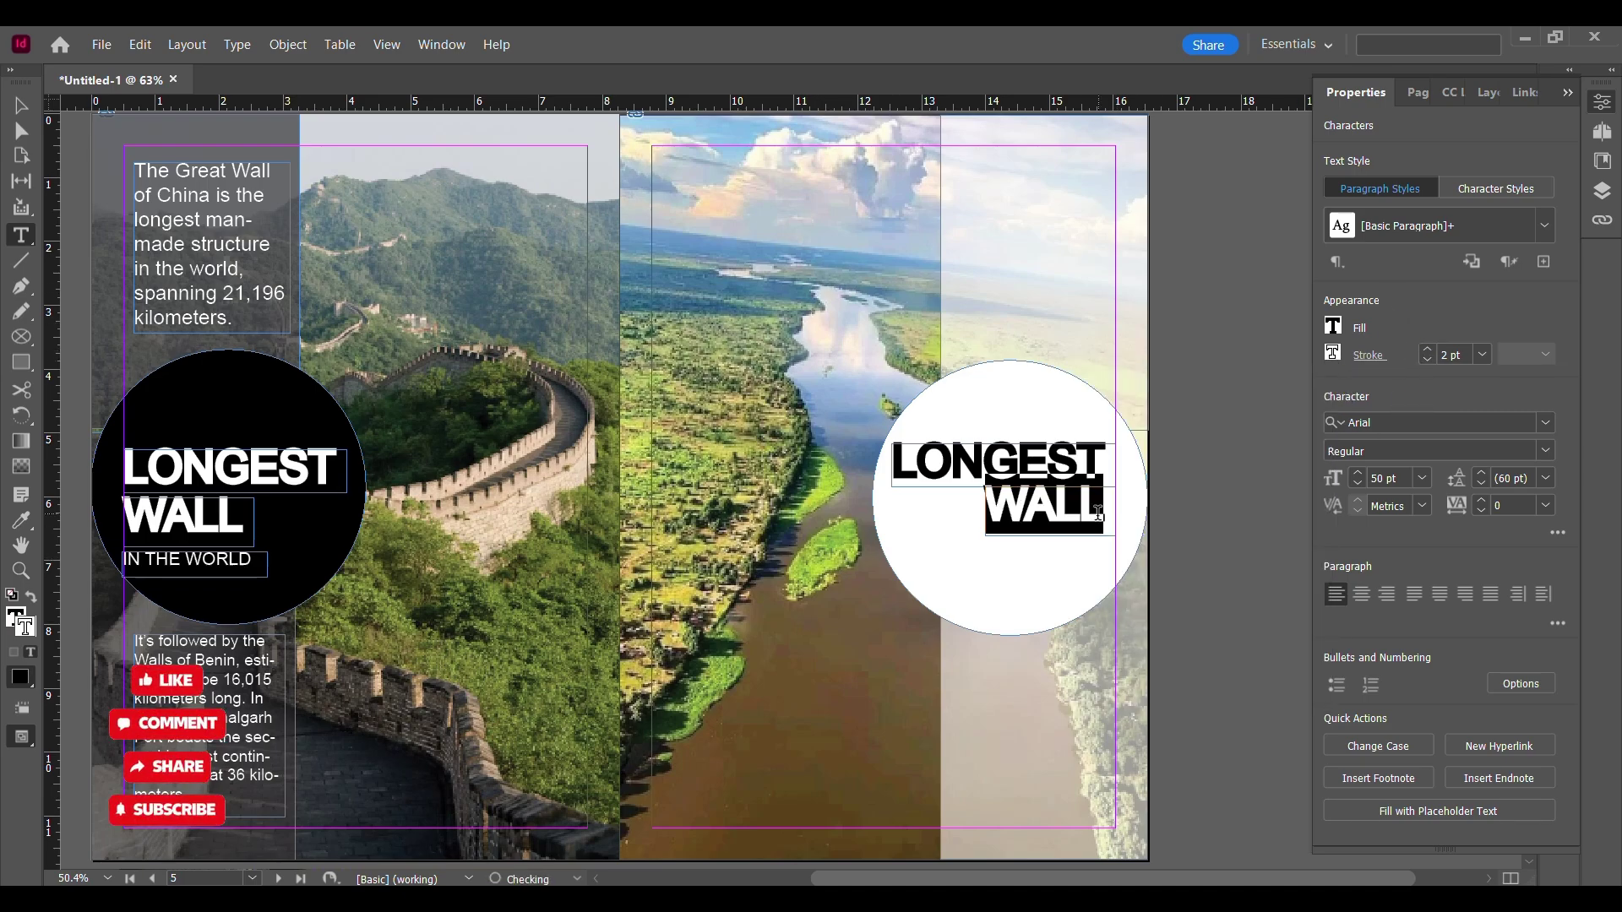
# - Replace the copied WALL with RIVER, widen its frame to fit the word and align it to the page's outer margin
pyautogui.click(1100, 511)
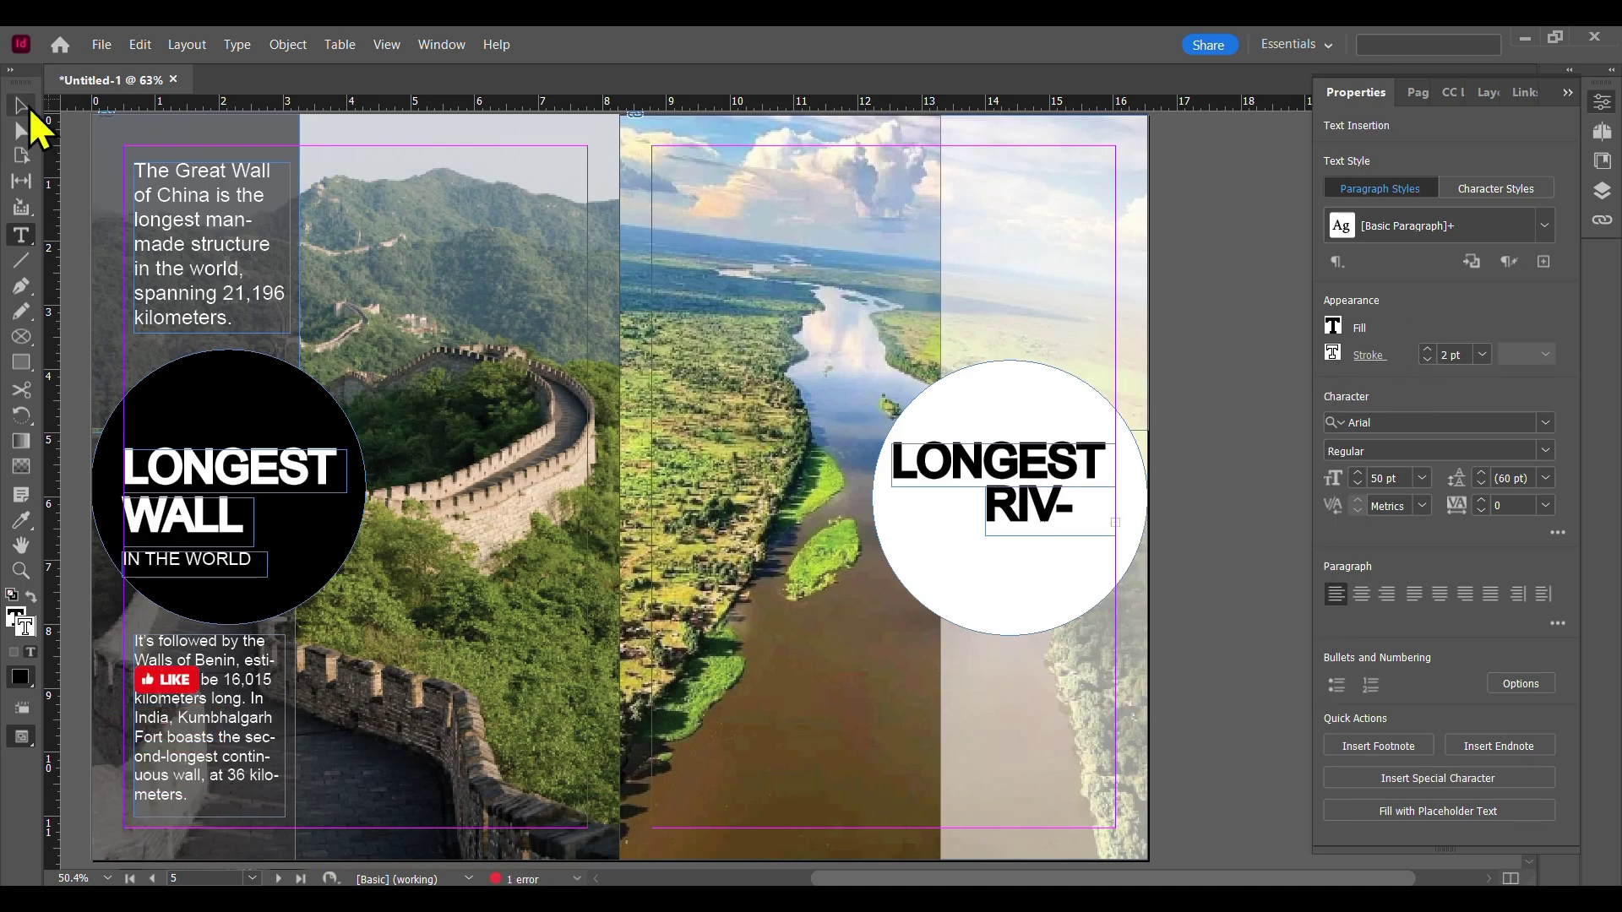
pyautogui.click(22, 106)
pyautogui.moveTo(986, 511); pyautogui.dragTo(939, 511)
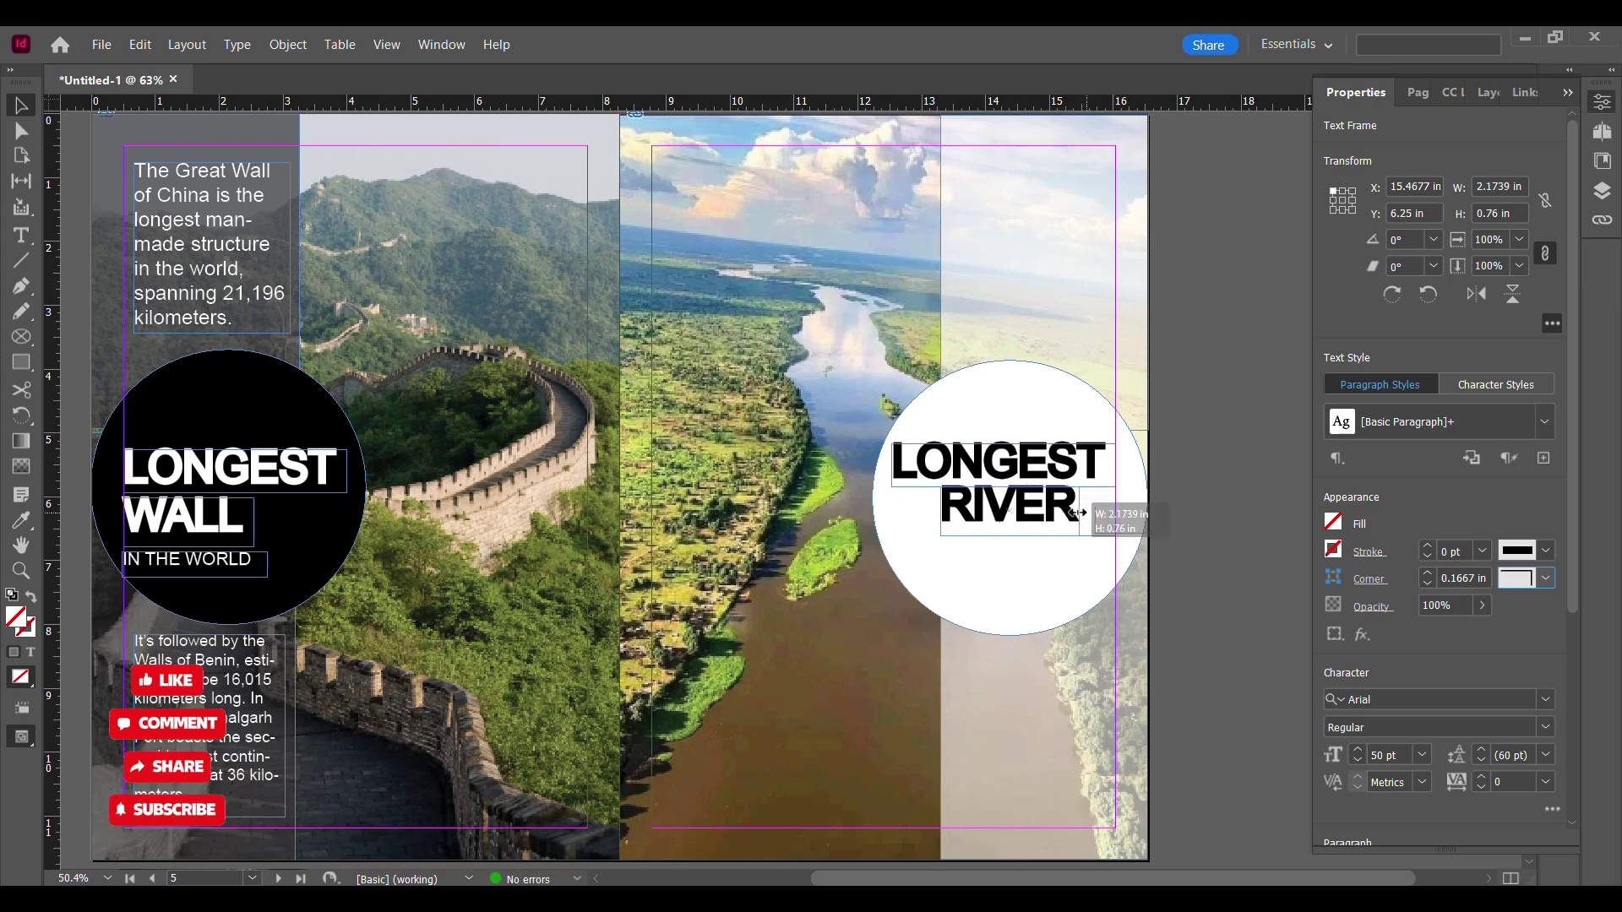
pyautogui.moveTo(1061, 508); pyautogui.dragTo(1092, 508)
pyautogui.click(1208, 511)
pyautogui.moveTo(213, 557); pyautogui.dragTo(1065, 559)
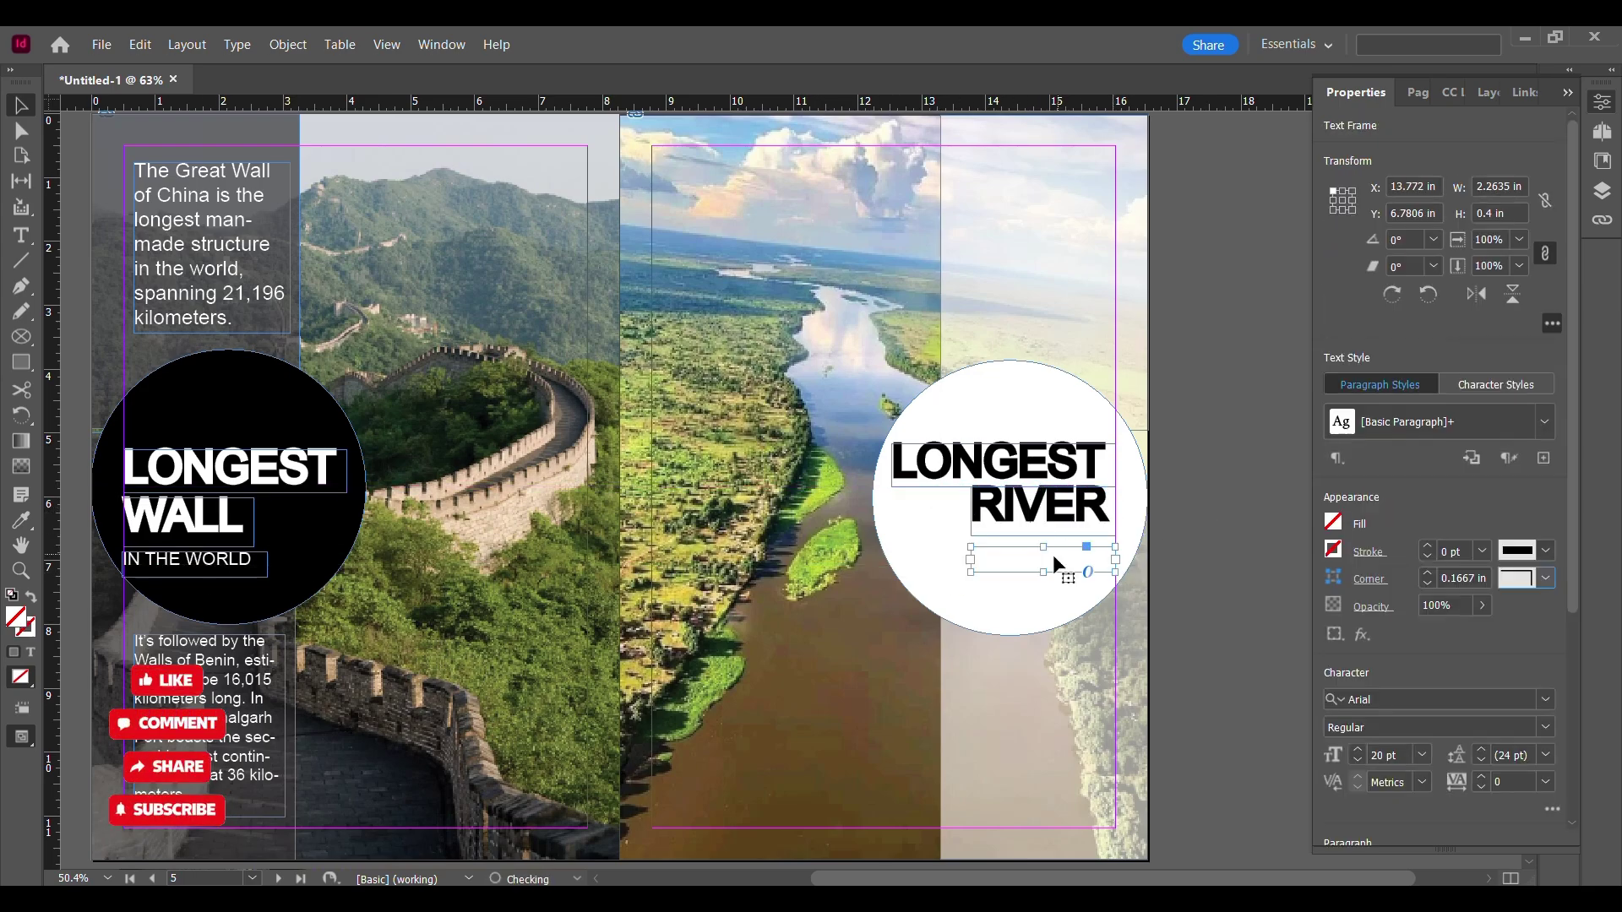
pyautogui.click(1488, 92)
pyautogui.click(1115, 559)
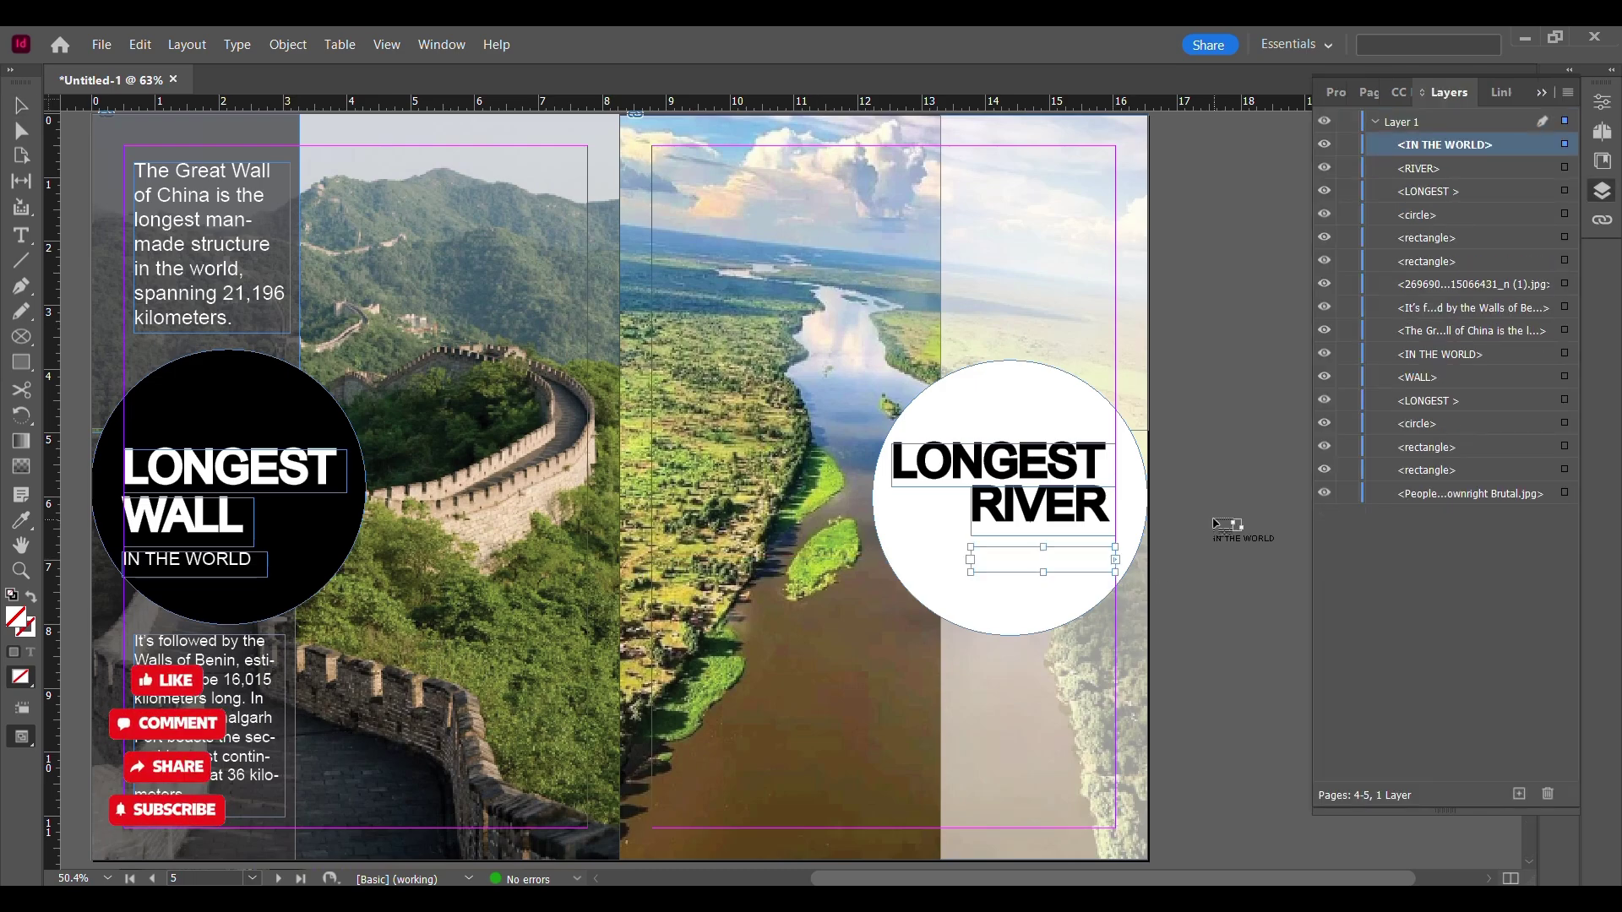
pyautogui.doubleClick(1081, 554)
pyautogui.hotkey('ctrl', 'z')
pyautogui.hotkey('ctrl', 'z')
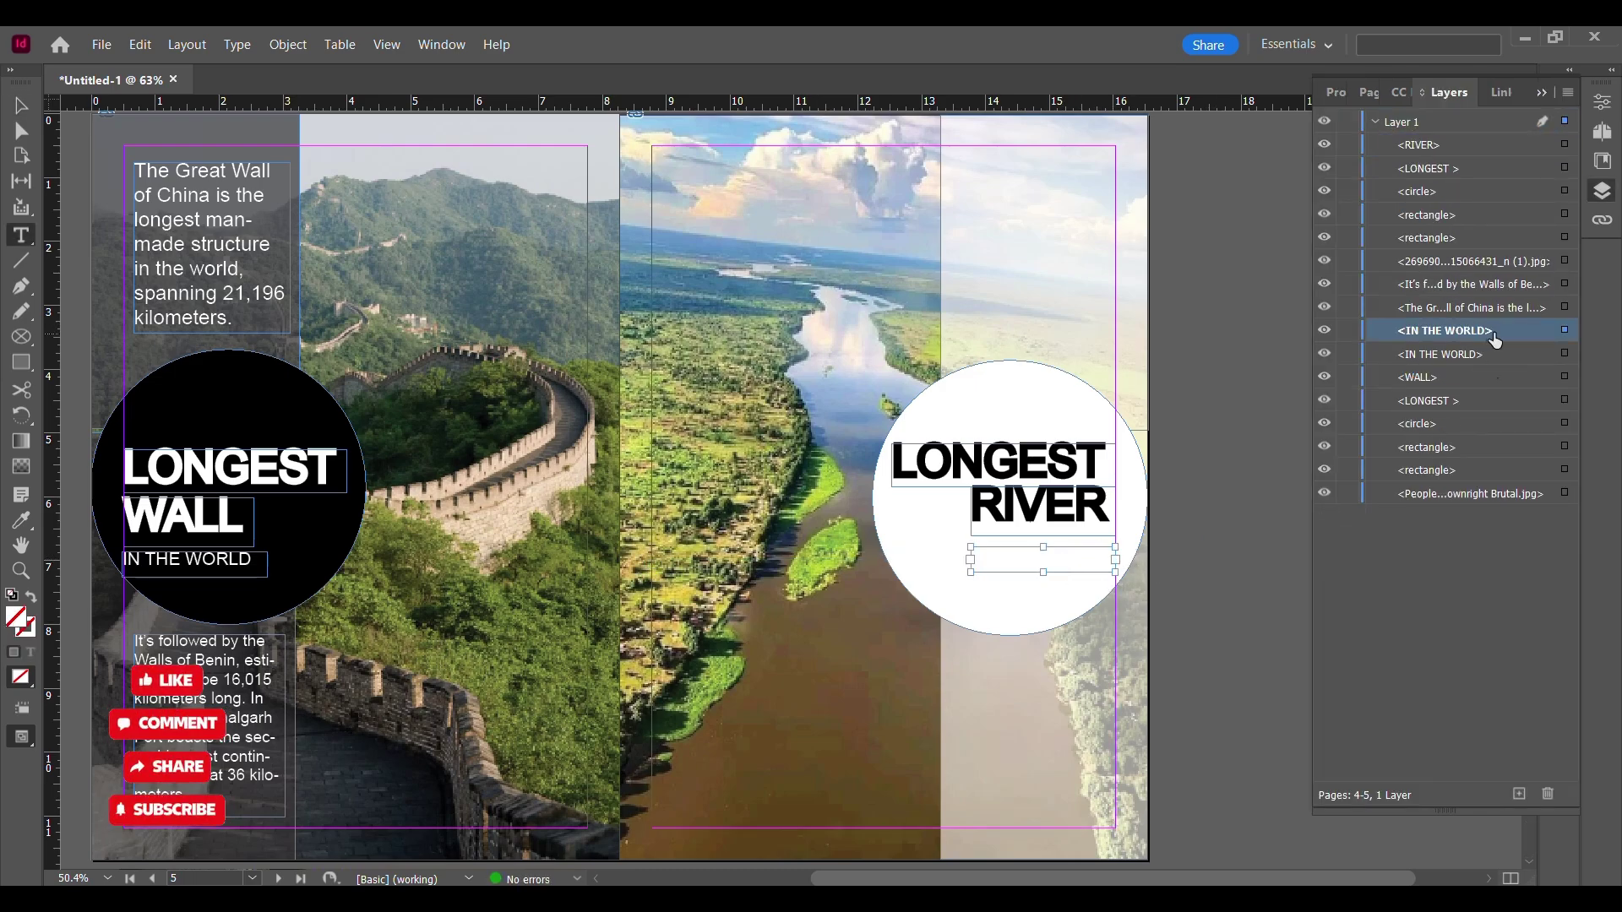
pyautogui.hotkey('ctrl', 'z')
pyautogui.click(1602, 102)
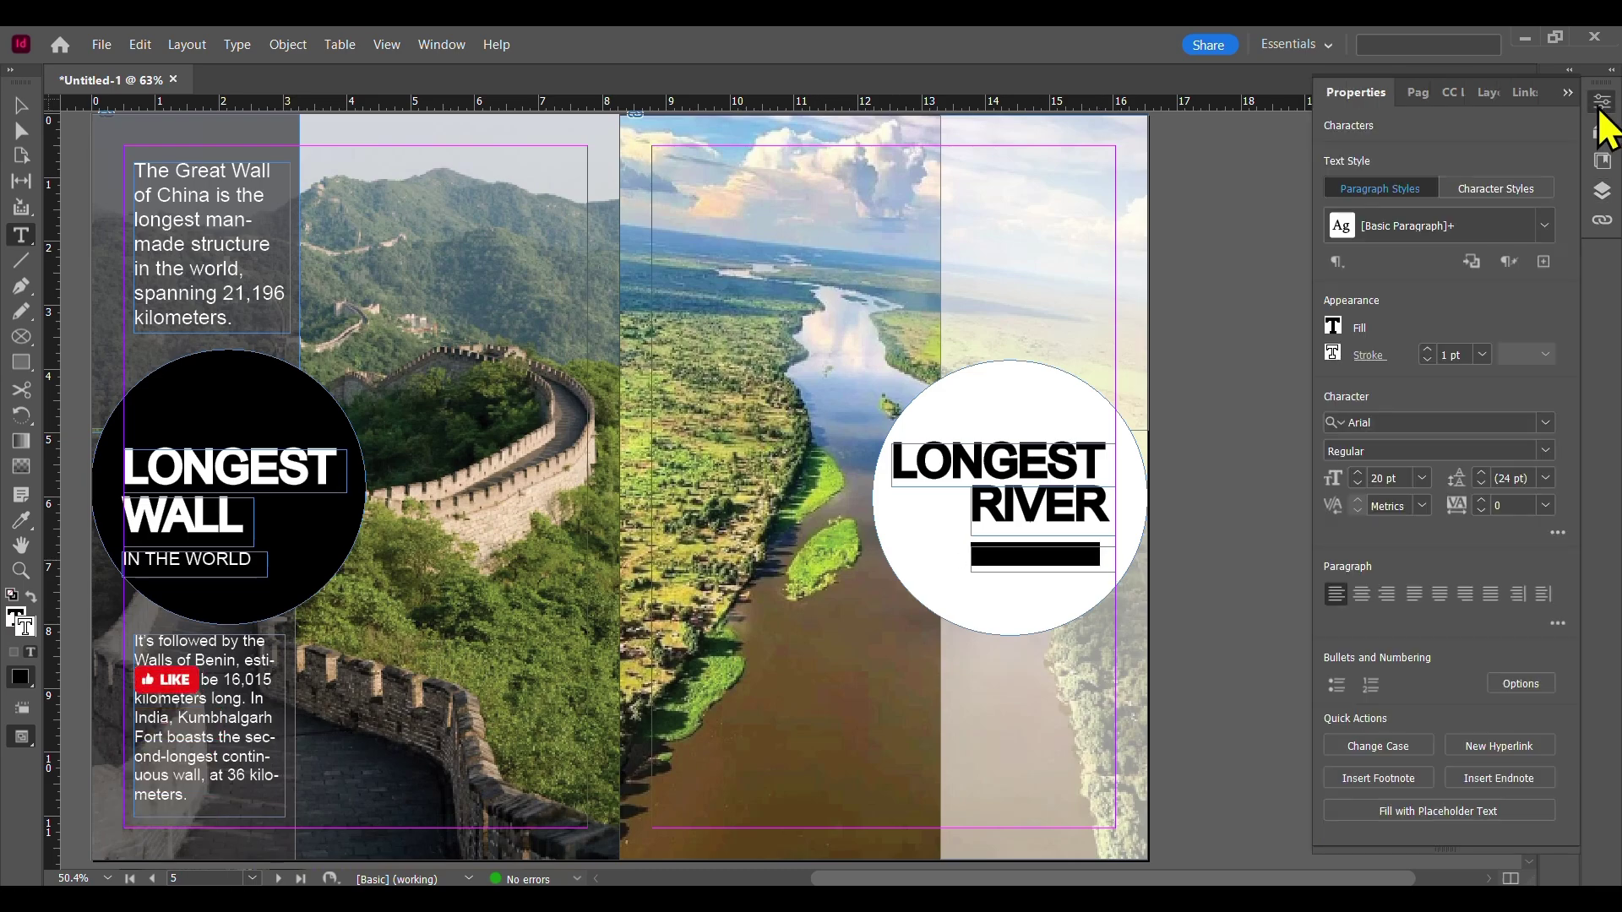
pyautogui.click(1333, 328)
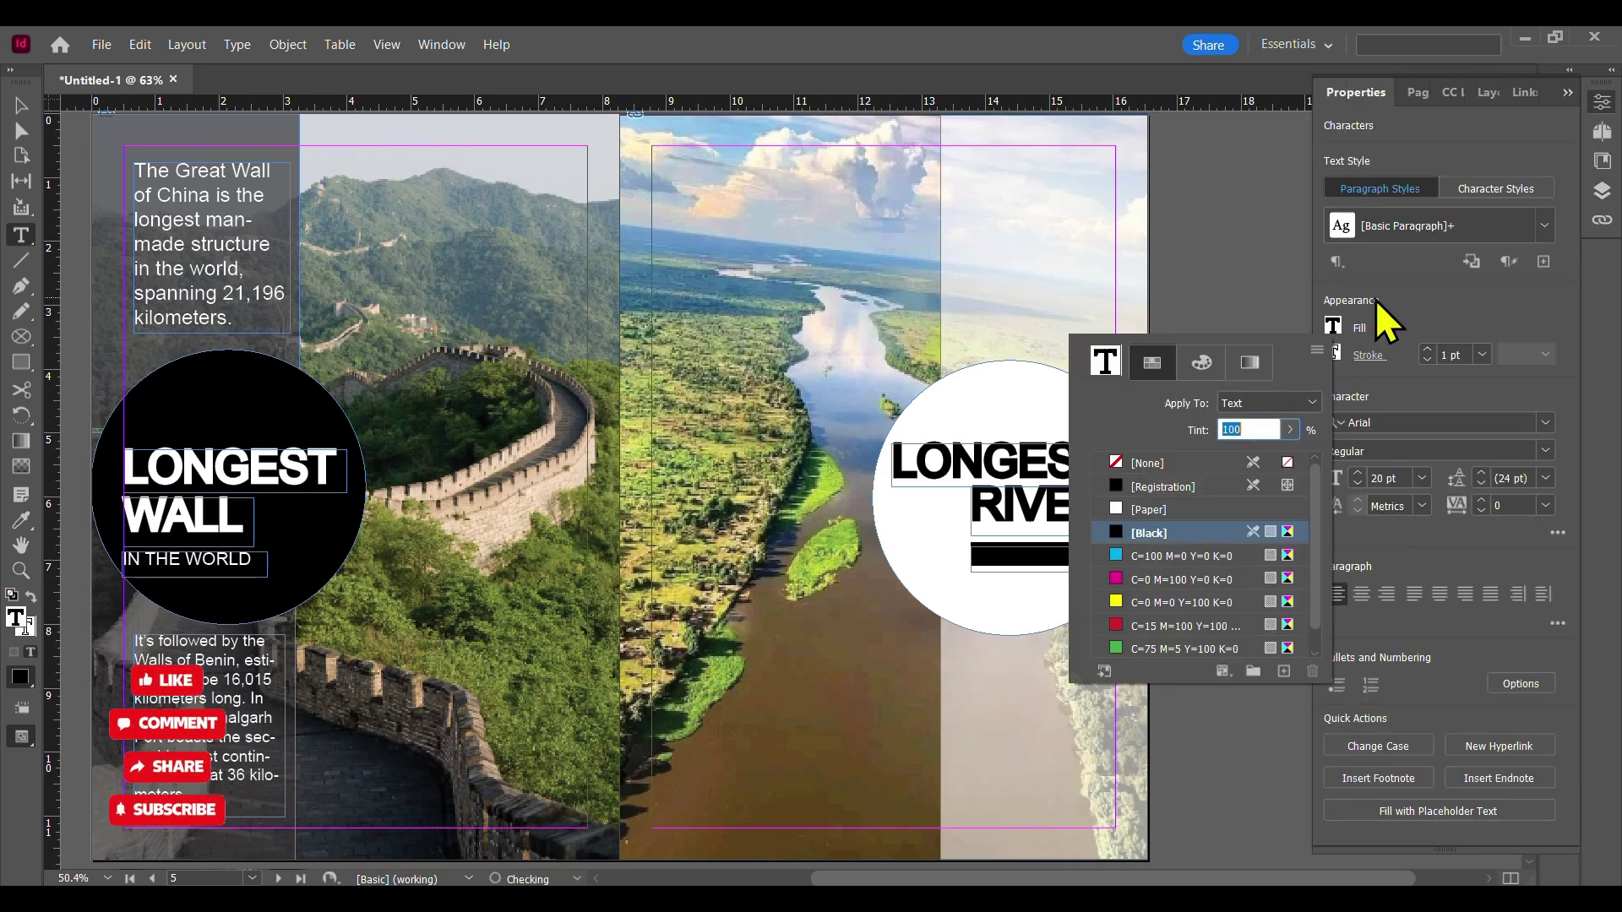
pyautogui.click(1357, 324)
pyautogui.click(1330, 355)
pyautogui.click(1115, 491)
pyautogui.click(1070, 548)
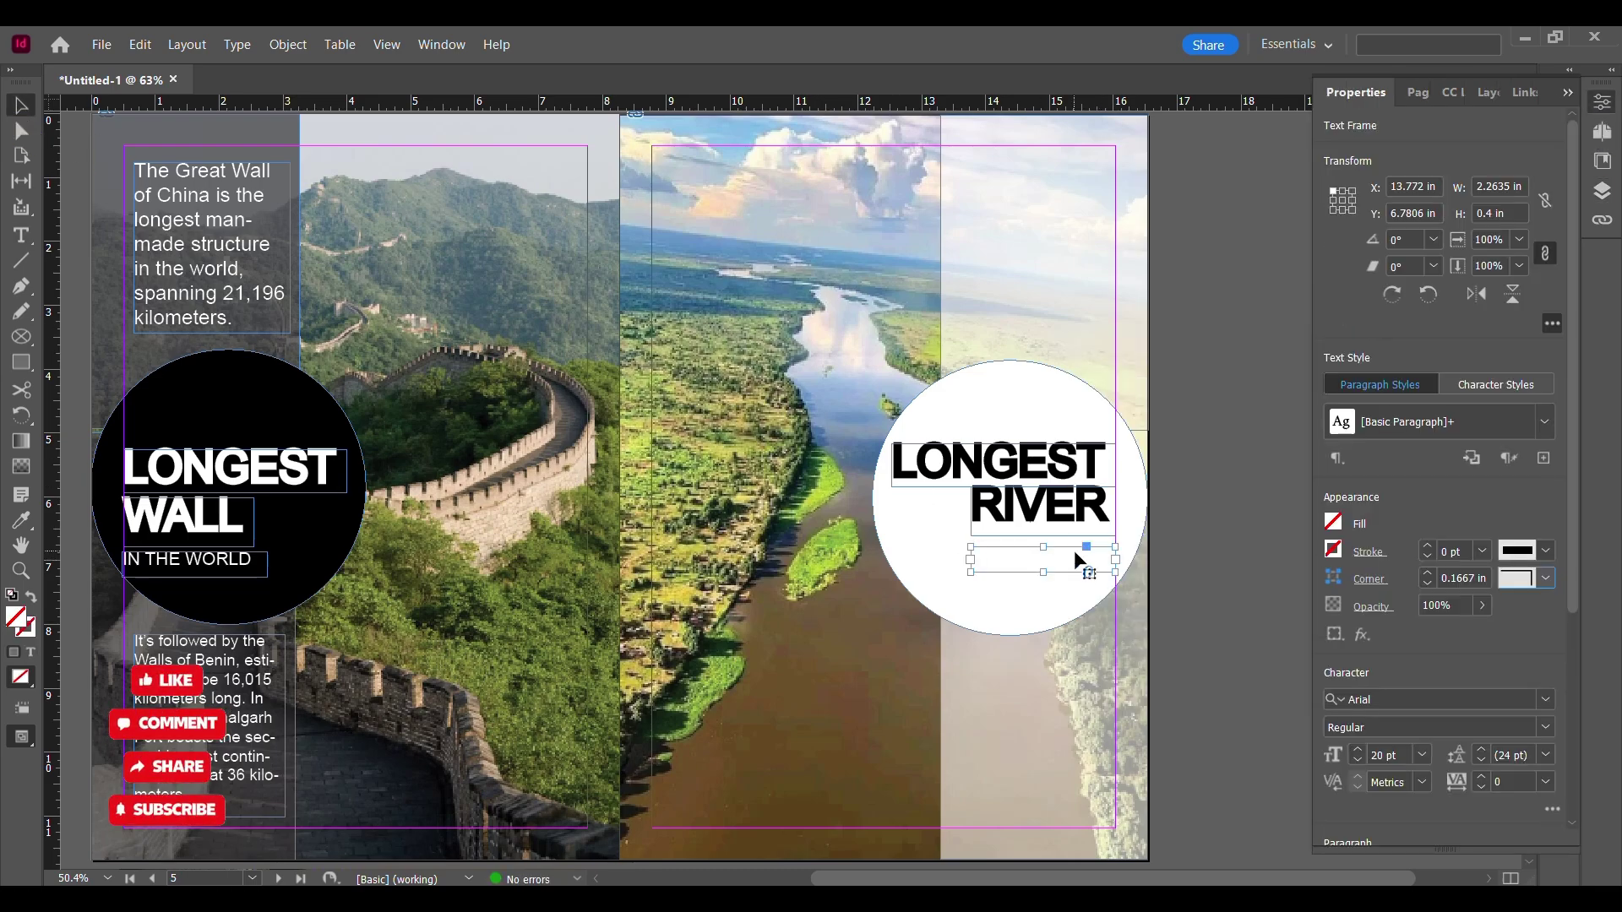
pyautogui.click(1336, 326)
pyautogui.click(1120, 534)
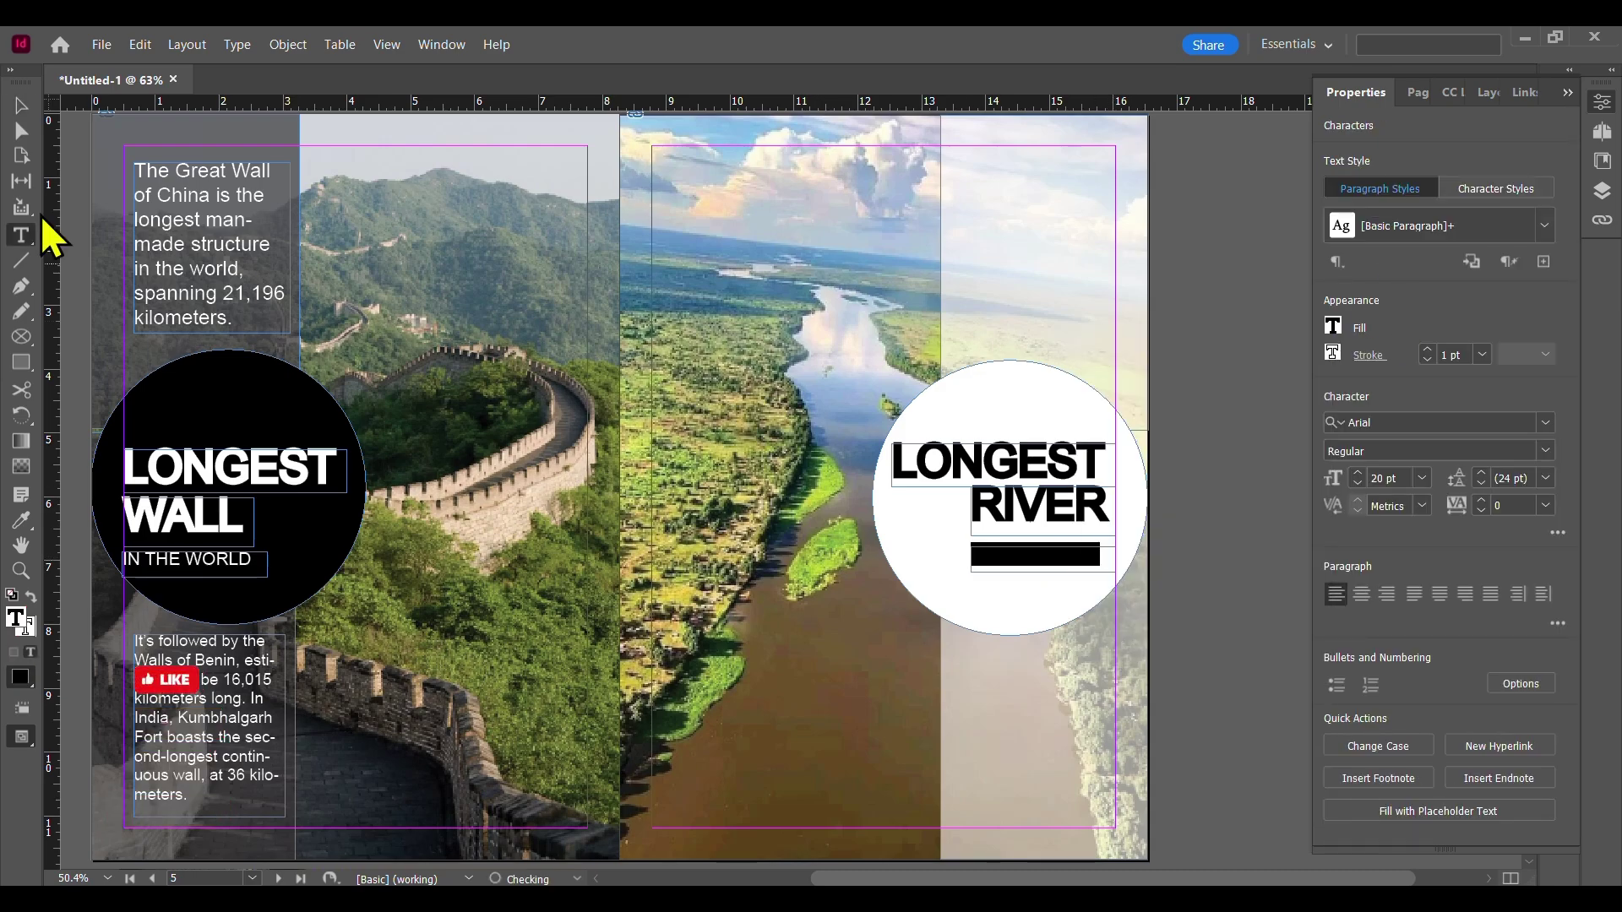
pyautogui.click(21, 104)
pyautogui.press('Delete')
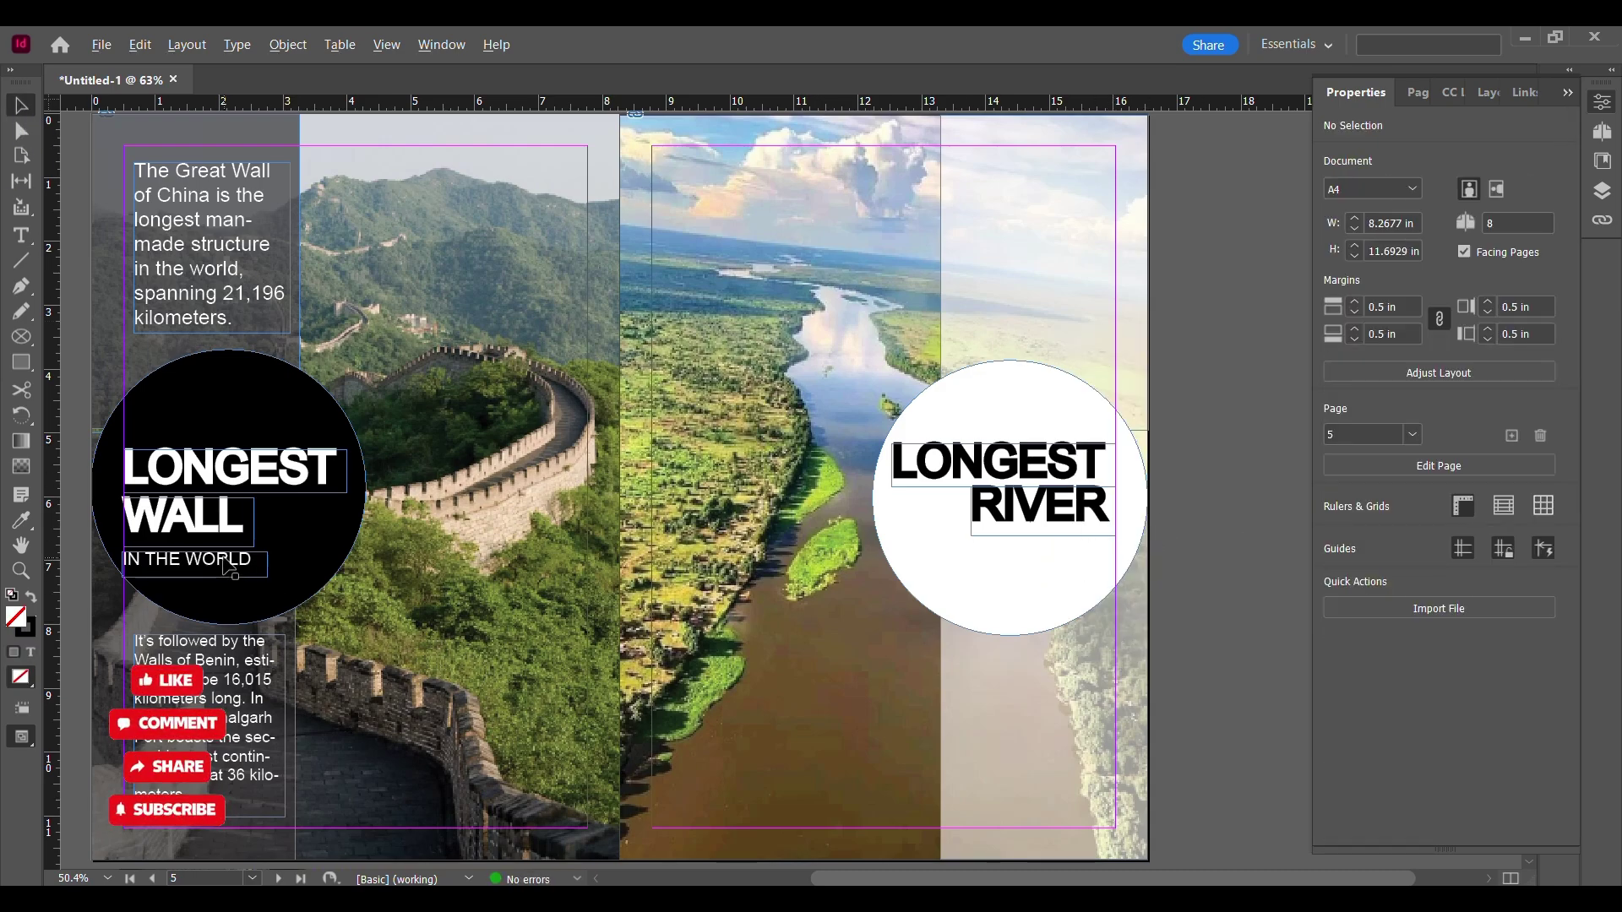
# - Duplicate IN THE WORLD from the black circle onto the pasteboard beside the spread and give its characters a black fill
pyautogui.moveTo(1237, 560); pyautogui.dragTo(1239, 562)
pyautogui.doubleClick(1238, 562)
pyautogui.hotkey('ctrl', 'a')
pyautogui.click(1334, 326)
pyautogui.click(1122, 534)
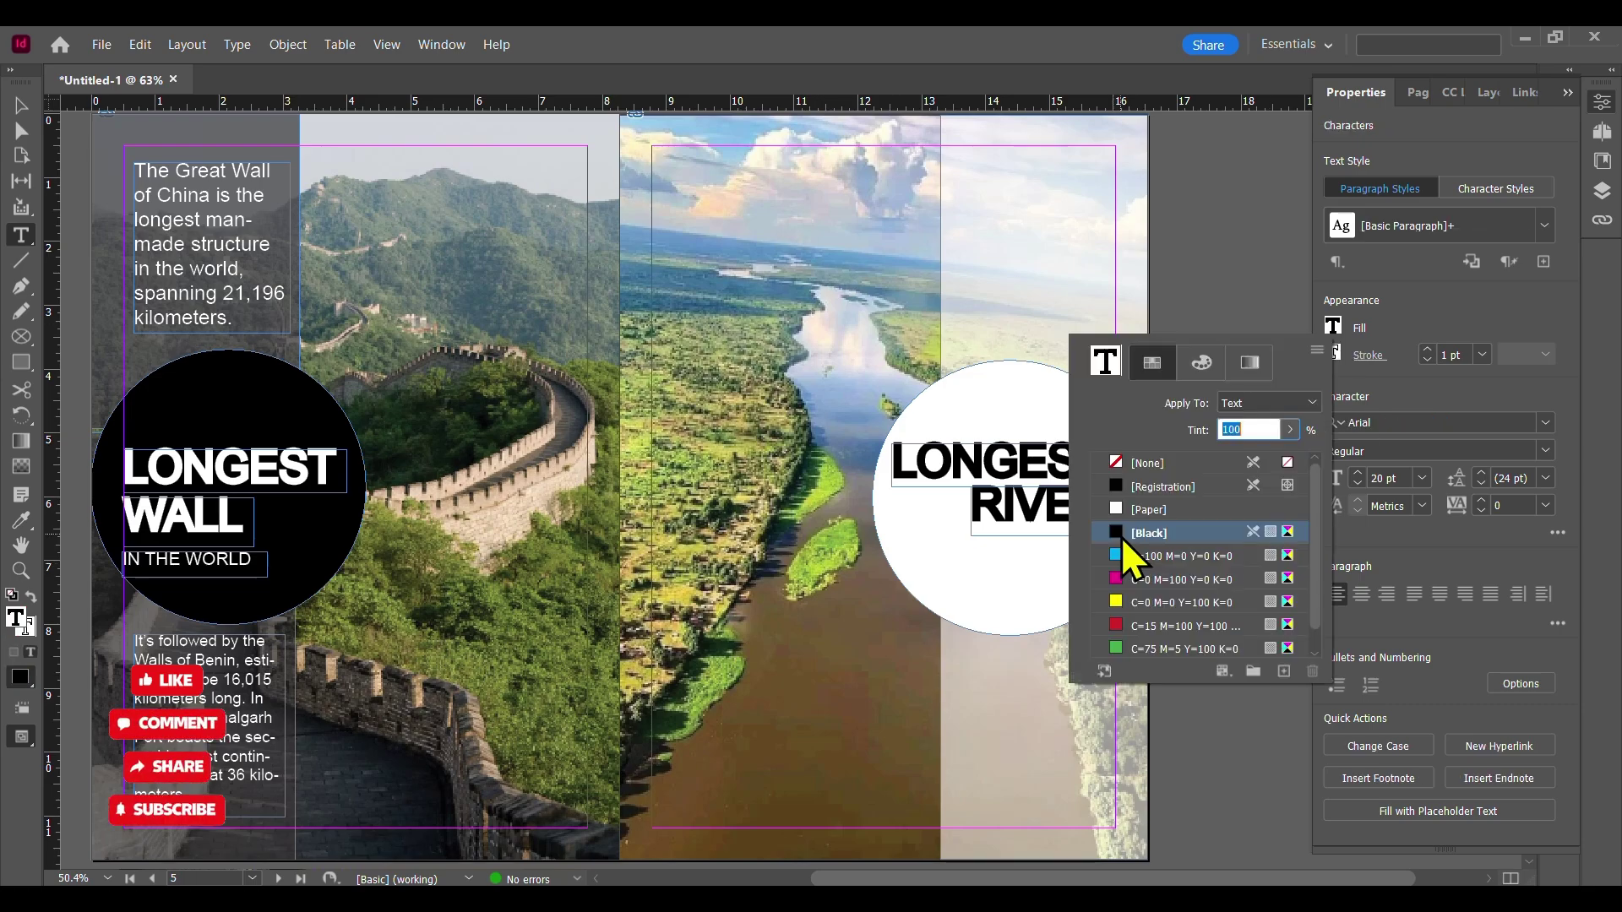
pyautogui.click(1116, 509)
pyautogui.click(1332, 355)
pyautogui.click(1115, 490)
pyautogui.click(21, 105)
# - Place the black IN THE WORLD beneath RIVER, stacked above the white circle, and shift RIVER and LONGEST to even the title spacing
pyautogui.moveTo(1216, 564); pyautogui.dragTo(1061, 565)
pyautogui.click(1488, 92)
pyautogui.moveTo(1478, 330); pyautogui.dragTo(1473, 135)
pyautogui.click(1225, 363)
pyautogui.moveTo(1056, 524); pyautogui.dragTo(1055, 526)
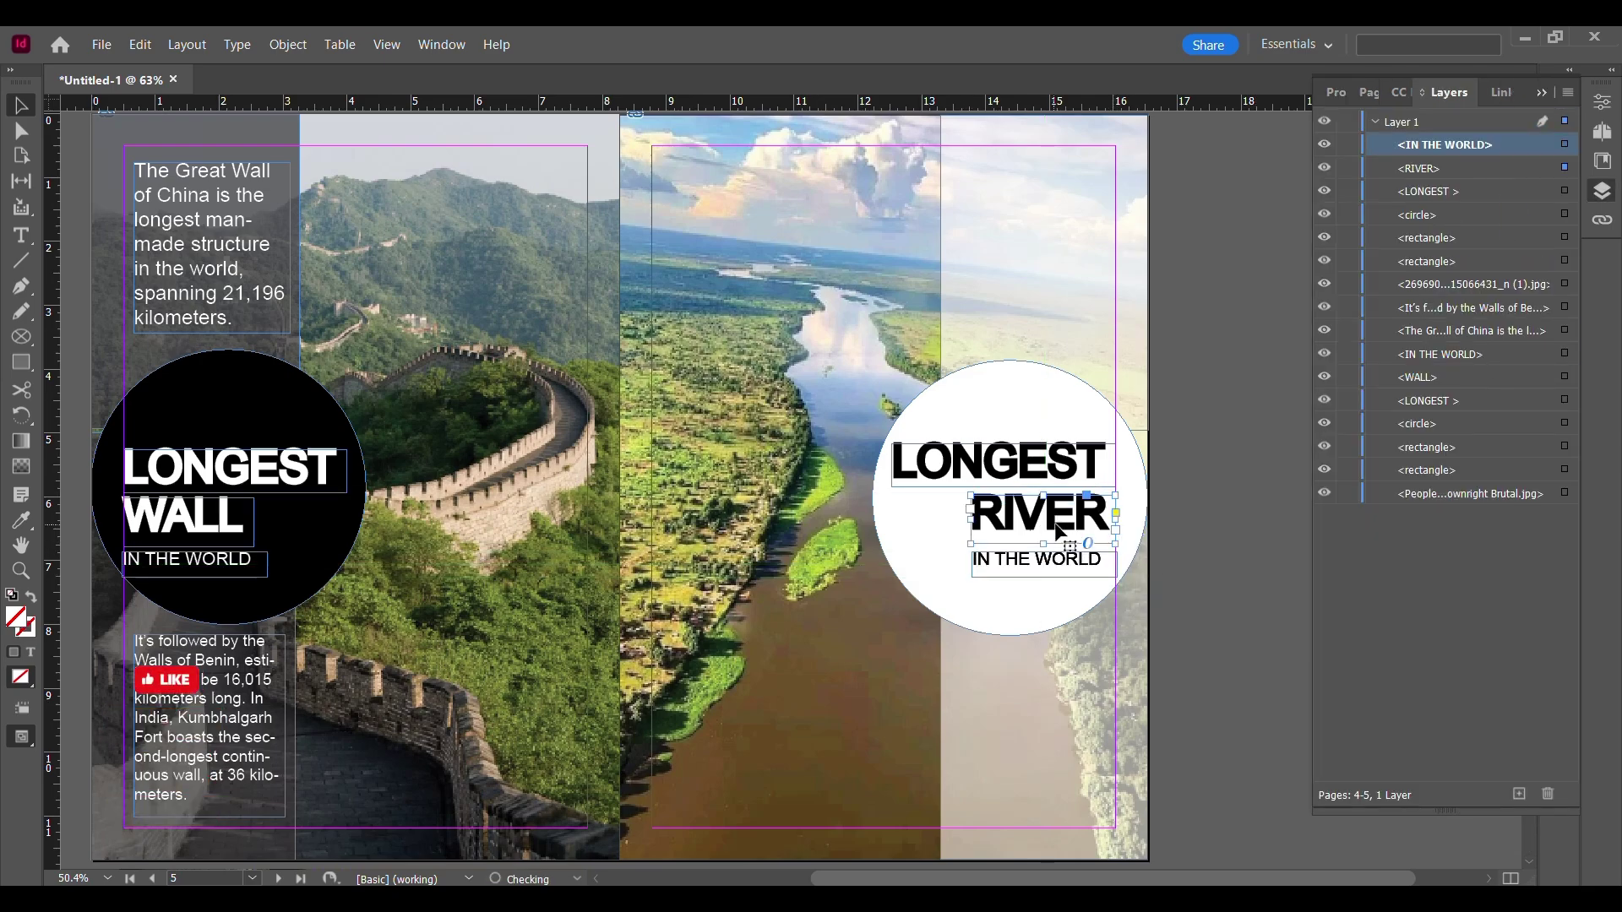
pyautogui.moveTo(1070, 467); pyautogui.dragTo(1069, 472)
# - Draw a text frame in the translucent strip above the white circle and paste the Nile River length description
pyautogui.scroll(-1, 1098, 547)
pyautogui.scroll(2, 1192, 489)
pyautogui.moveTo(952, 219); pyautogui.dragTo(1101, 413)
pyautogui.hotkey('ctrl', 'v')
pyautogui.hotkey('ctrl', 'a')
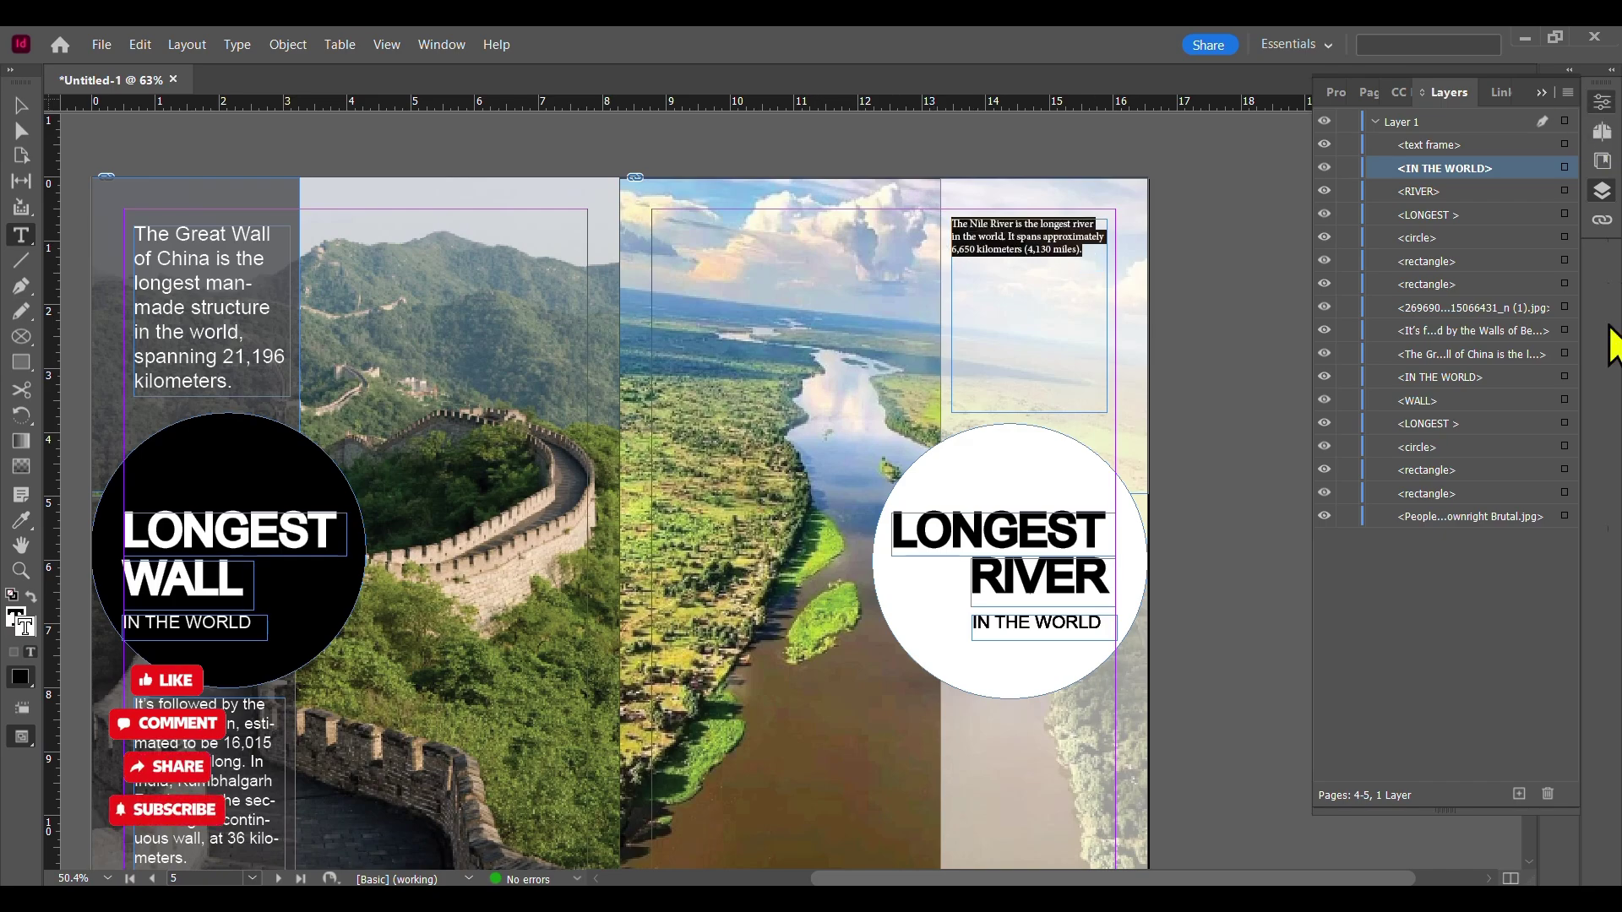
# - Set the upper Nile description in Arial, align it right and enlarge it to fill its frame
pyautogui.click(1602, 102)
pyautogui.click(1545, 422)
pyautogui.scroll(-5, 1427, 744)
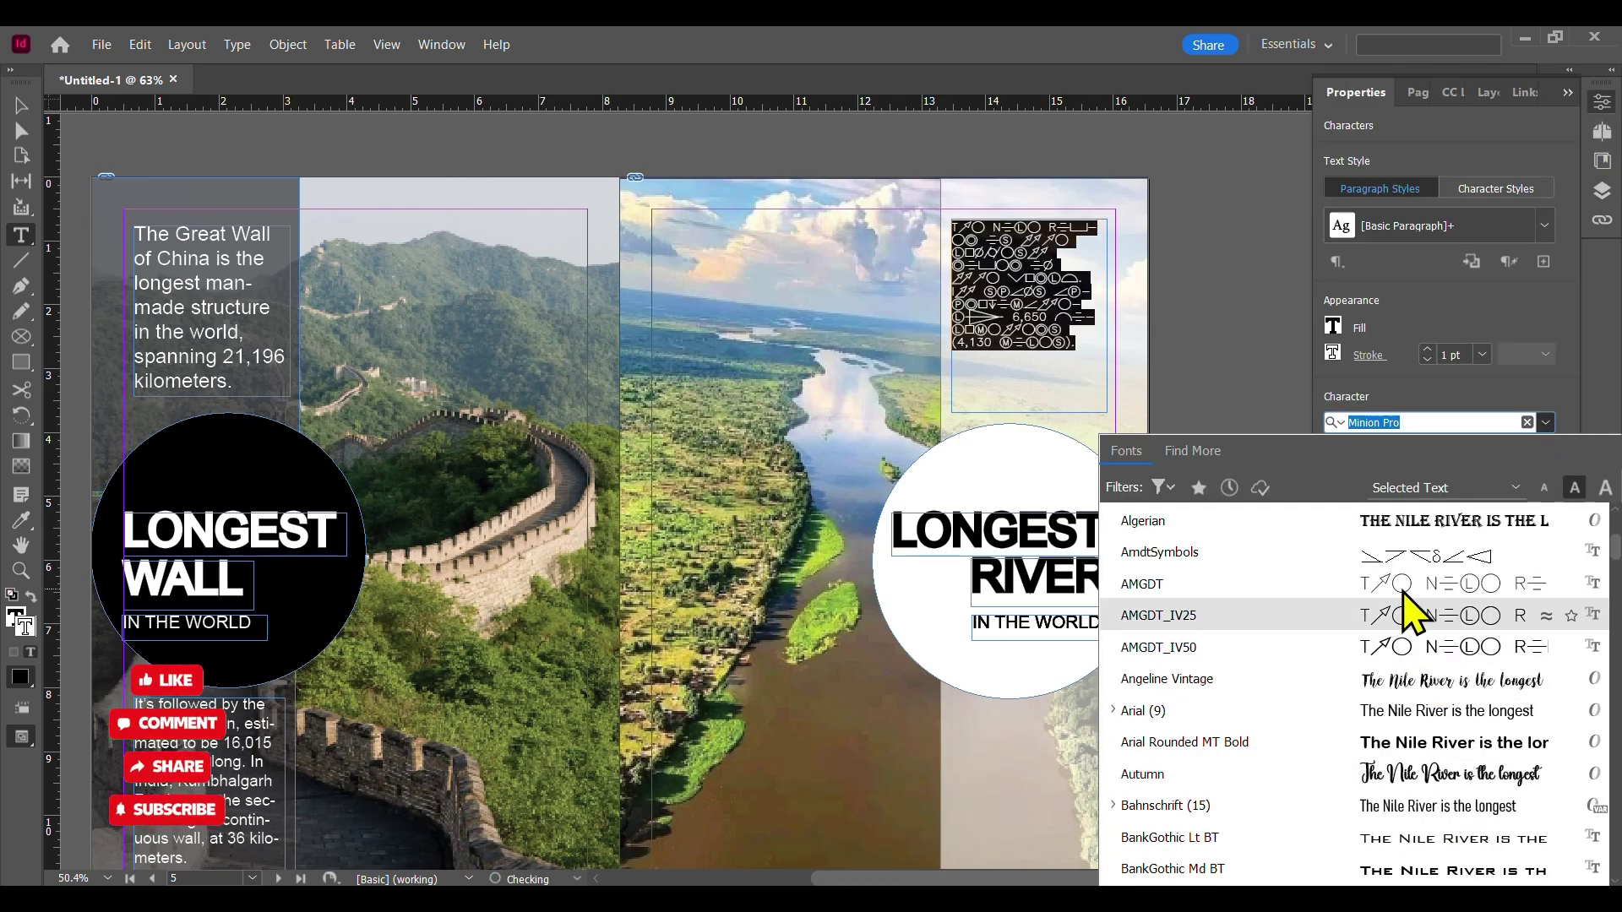
pyautogui.click(1398, 711)
pyautogui.click(1357, 477)
pyautogui.click(1357, 476)
pyautogui.click(1356, 476)
pyautogui.click(1387, 593)
pyautogui.click(1357, 473)
pyautogui.click(1356, 473)
# - Draw a text frame in the translucent strip beneath the white circle for the text about the countries the Nile flows through
pyautogui.scroll(-3, 1069, 597)
pyautogui.moveTo(964, 583); pyautogui.dragTo(1107, 754)
pyautogui.hotkey('ctrl', 'z')
pyautogui.moveTo(951, 586); pyautogui.dragTo(1107, 754)
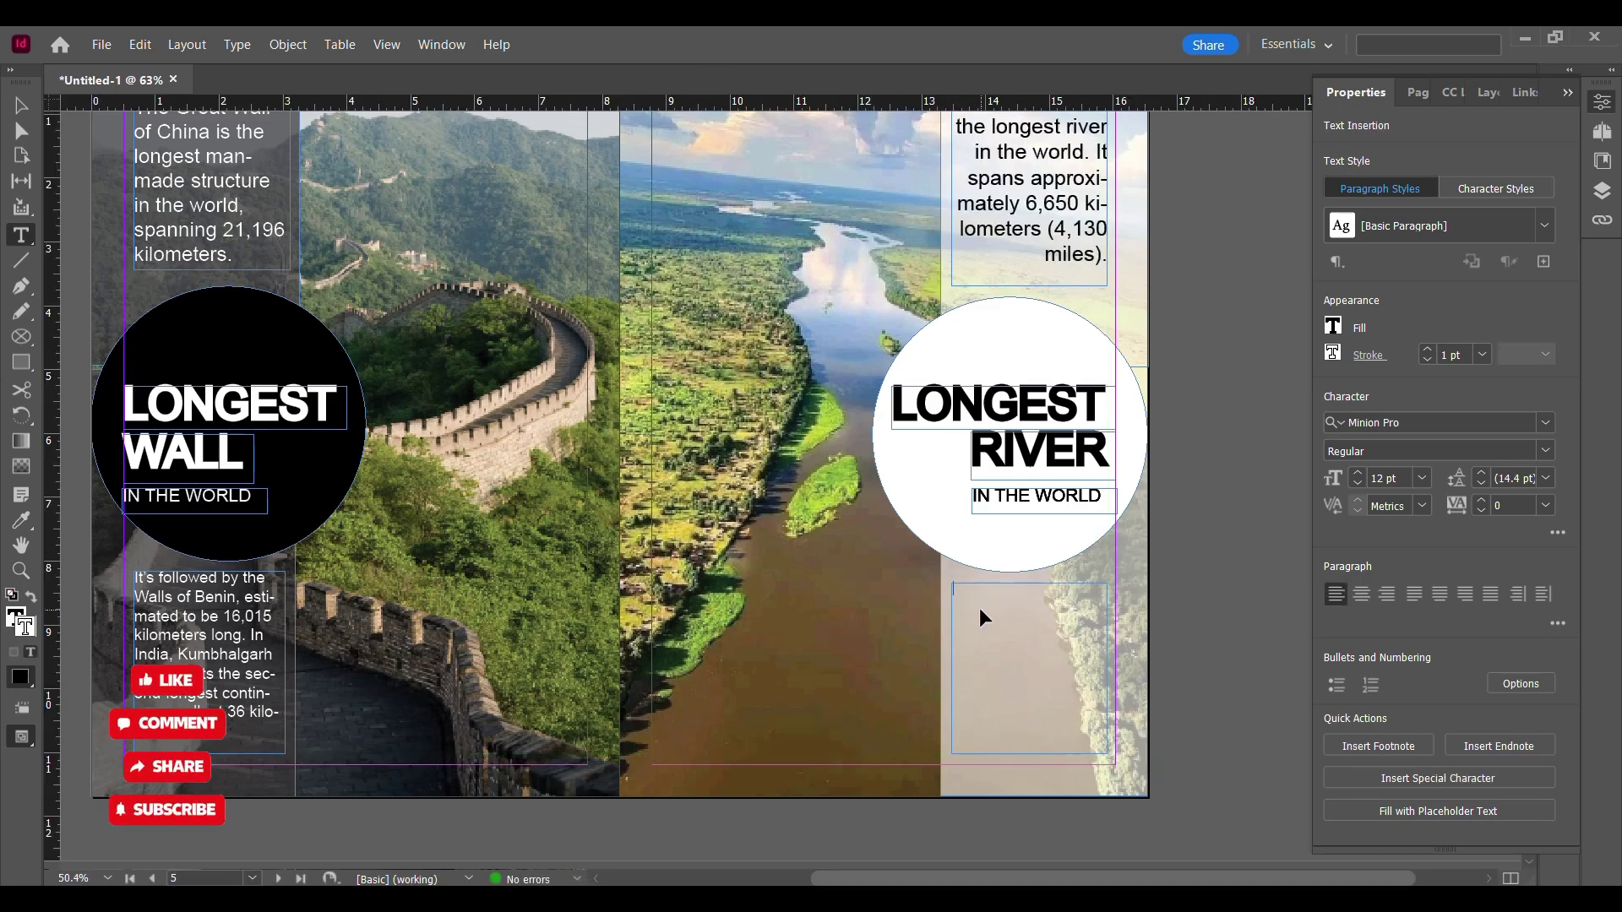
# - Set the lower Nile text in Arial, align it right, enlarge it and deselect it
pyautogui.click(1545, 422)
pyautogui.scroll(-4, 1398, 633)
pyautogui.click(1394, 869)
pyautogui.click(1386, 594)
pyautogui.click(1356, 473)
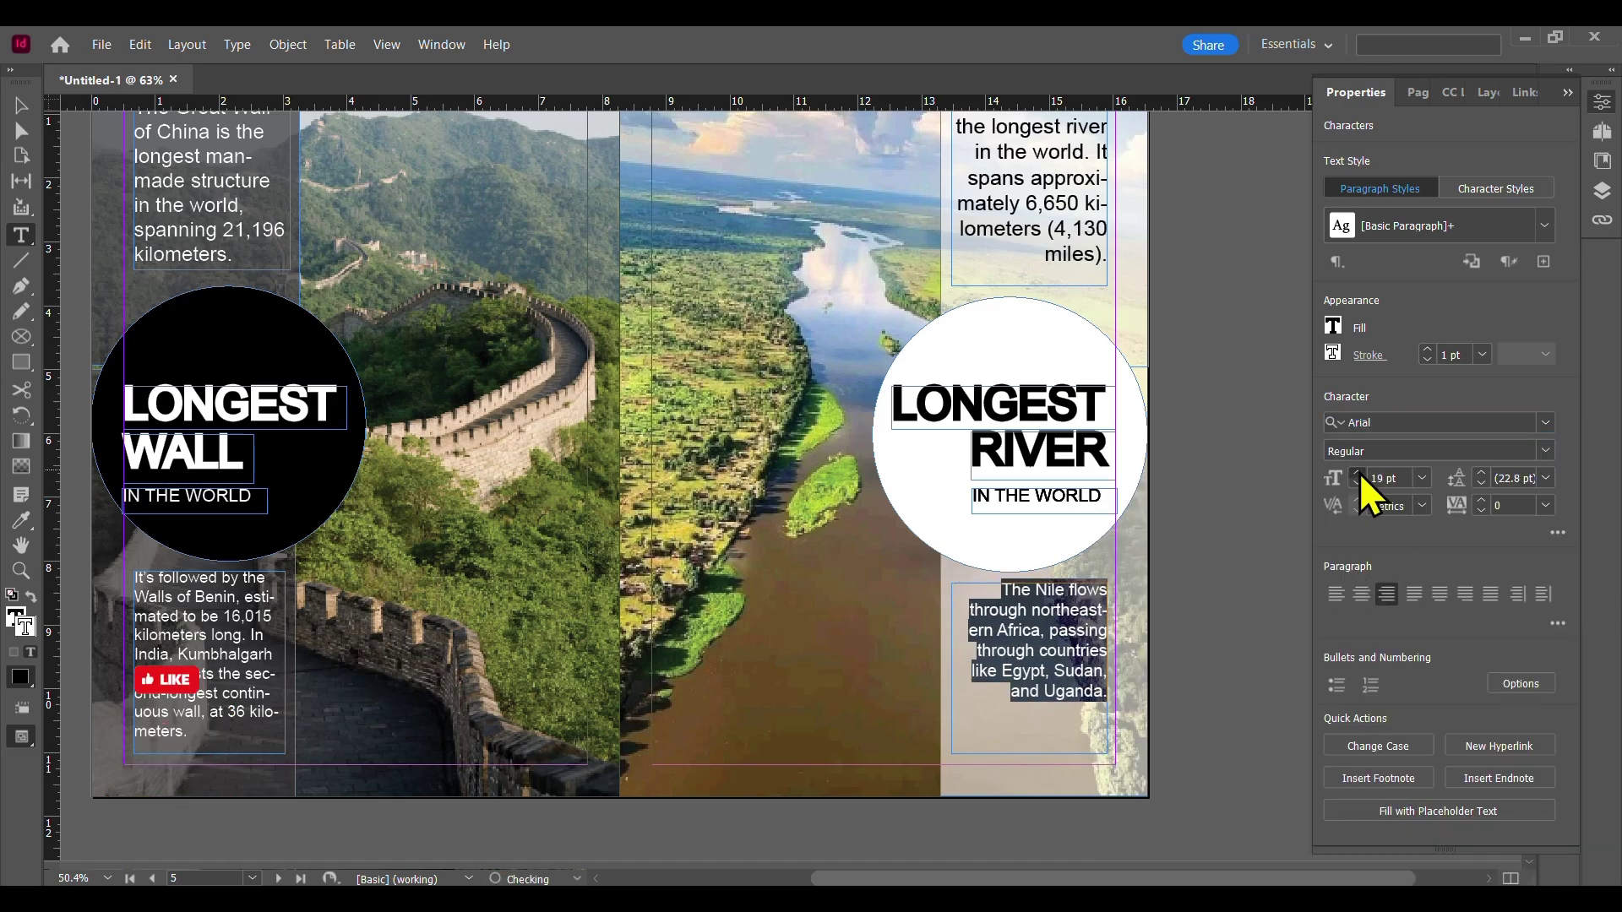
pyautogui.click(21, 106)
pyautogui.click(1239, 504)
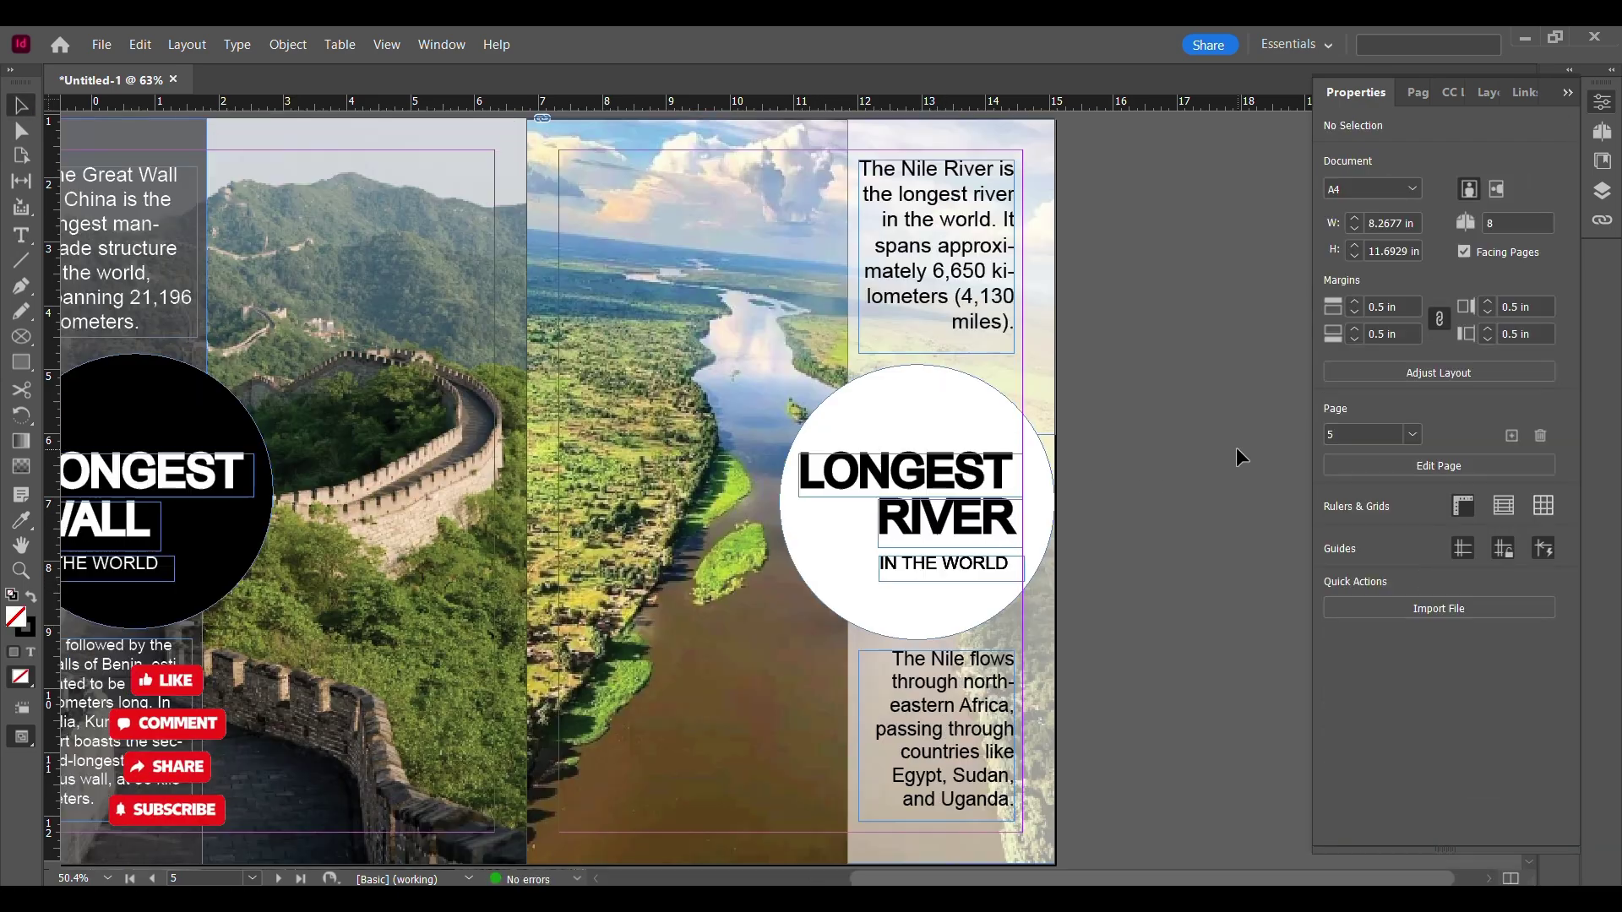
# - Place the skyscraper photo on page 6 and scale it proportionally to the full page width
pyautogui.hscroll(-5, 1237, 507)
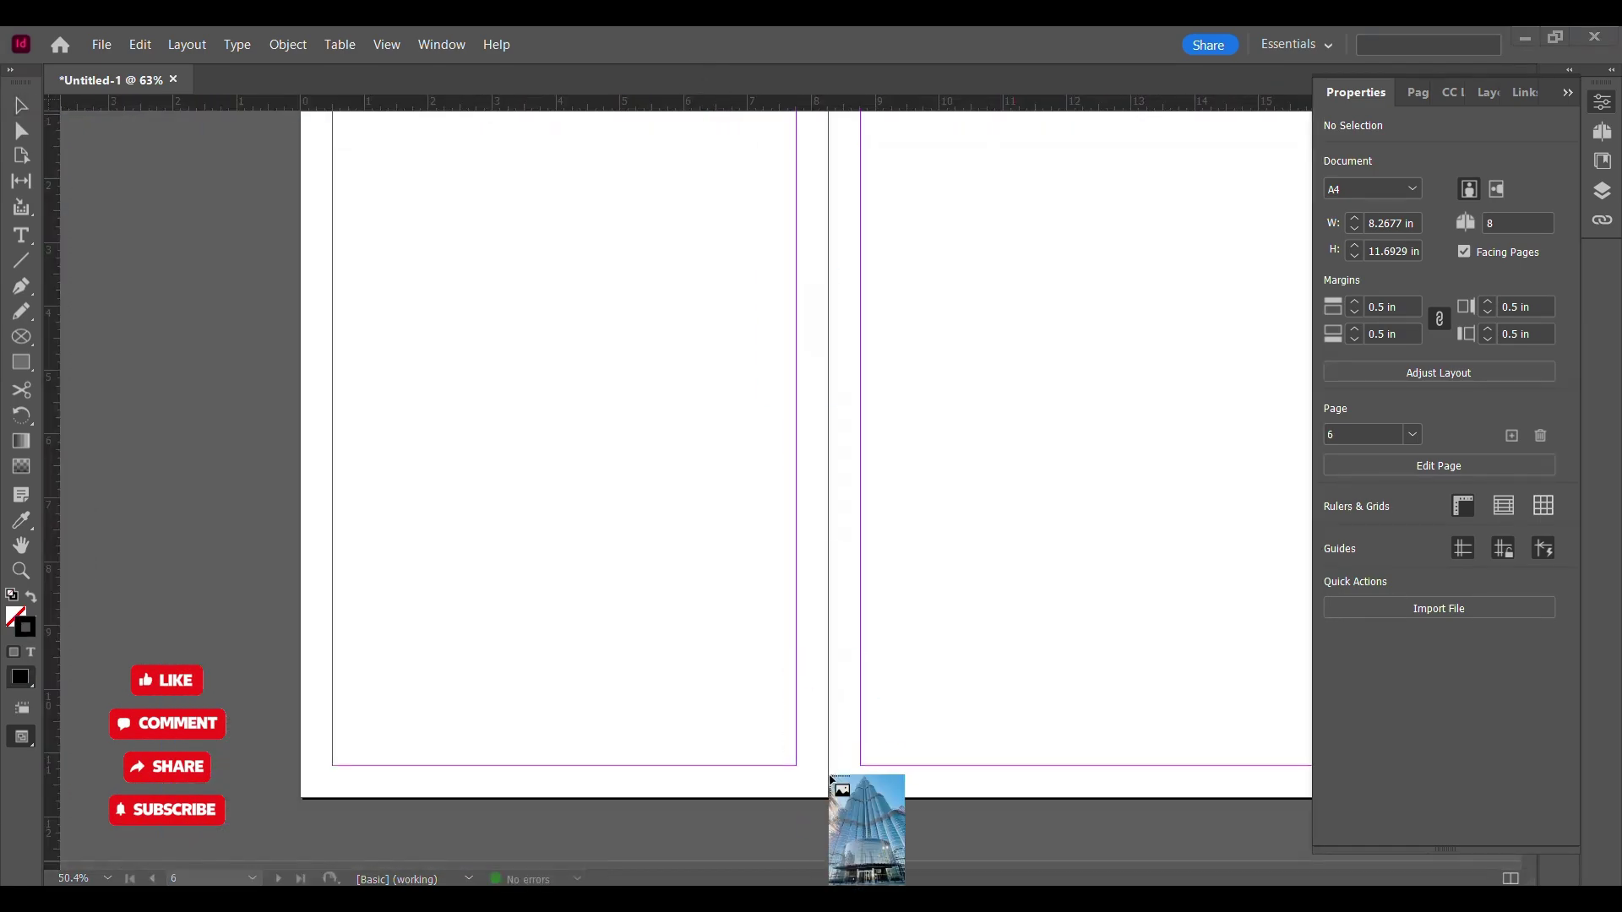
pyautogui.moveTo(829, 773); pyautogui.dragTo(374, 332)
pyautogui.scroll(-6, 636, 332)
pyautogui.scroll(3, 580, 380)
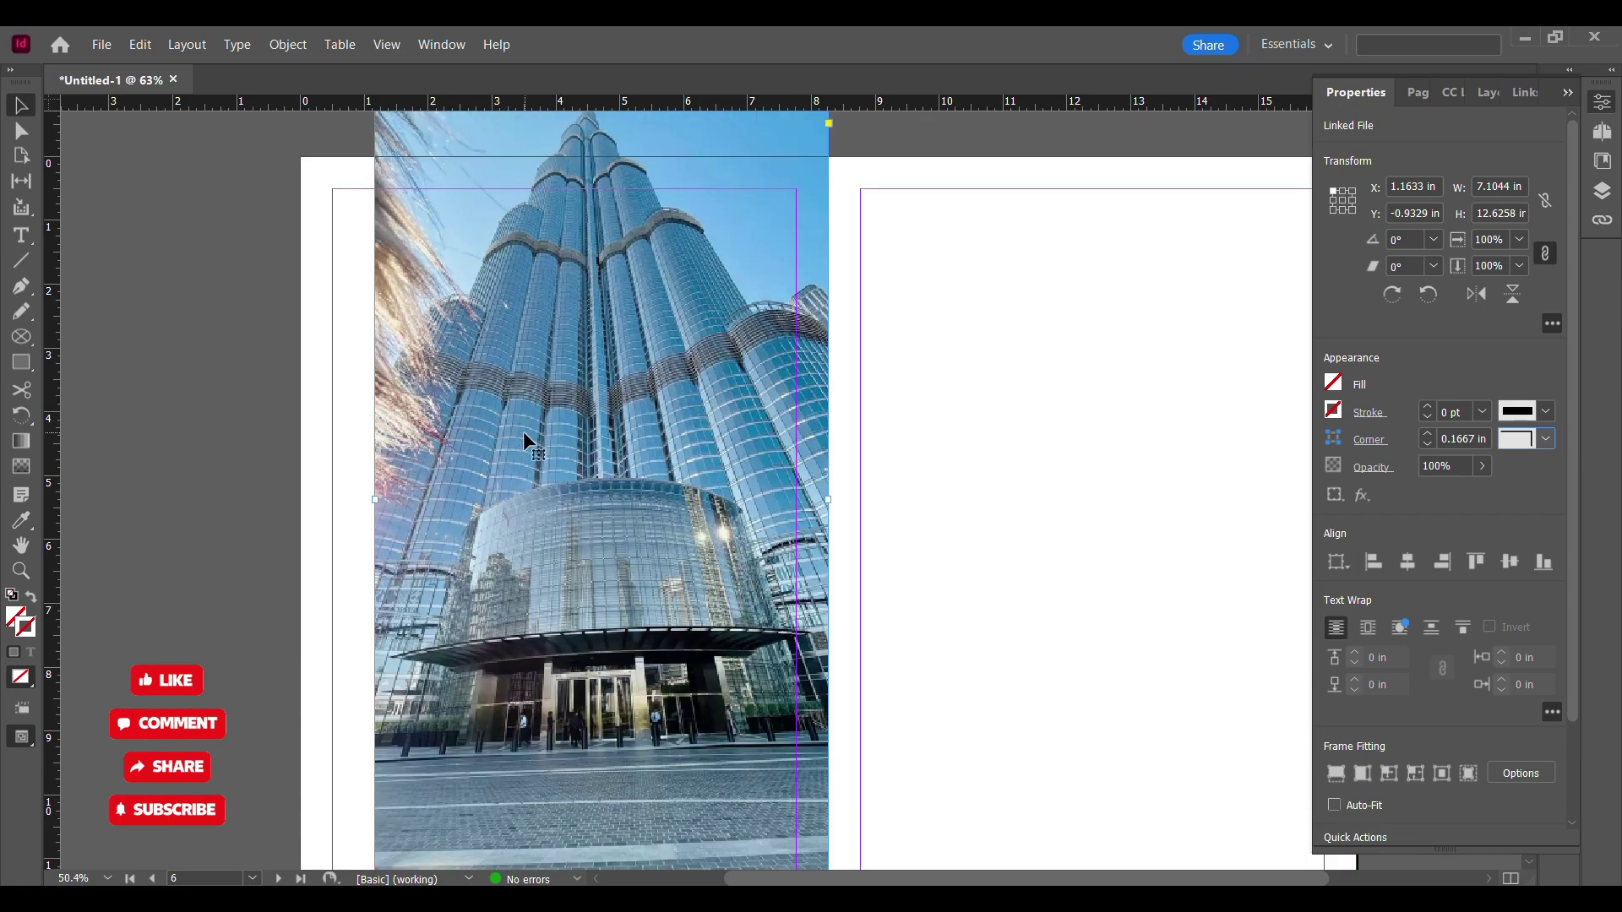
pyautogui.doubleClick(524, 431)
pyautogui.moveTo(377, 506); pyautogui.dragTo(301, 503)
pyautogui.click(234, 531)
pyautogui.click(463, 530)
pyautogui.click(254, 500)
pyautogui.scroll(-3, 528, 503)
pyautogui.click(657, 538)
pyautogui.moveTo(564, 717); pyautogui.dragTo(566, 651)
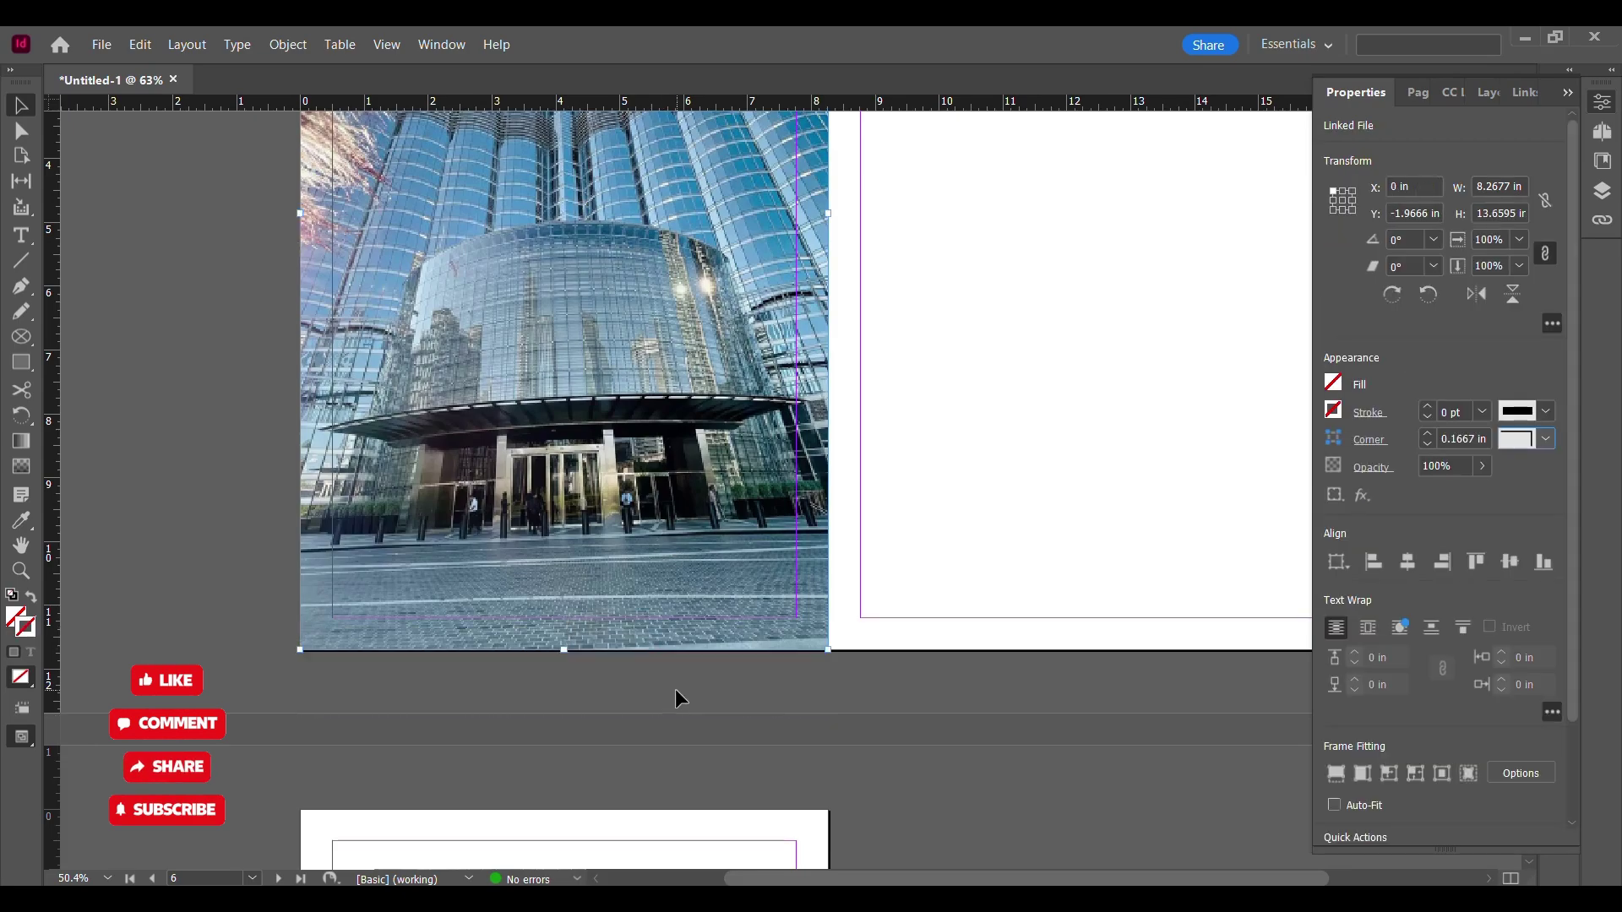
pyautogui.click(669, 680)
pyautogui.scroll(6, 615, 363)
pyautogui.click(615, 370)
pyautogui.moveTo(564, 282); pyautogui.dragTo(564, 407)
pyautogui.scroll(-4, 890, 453)
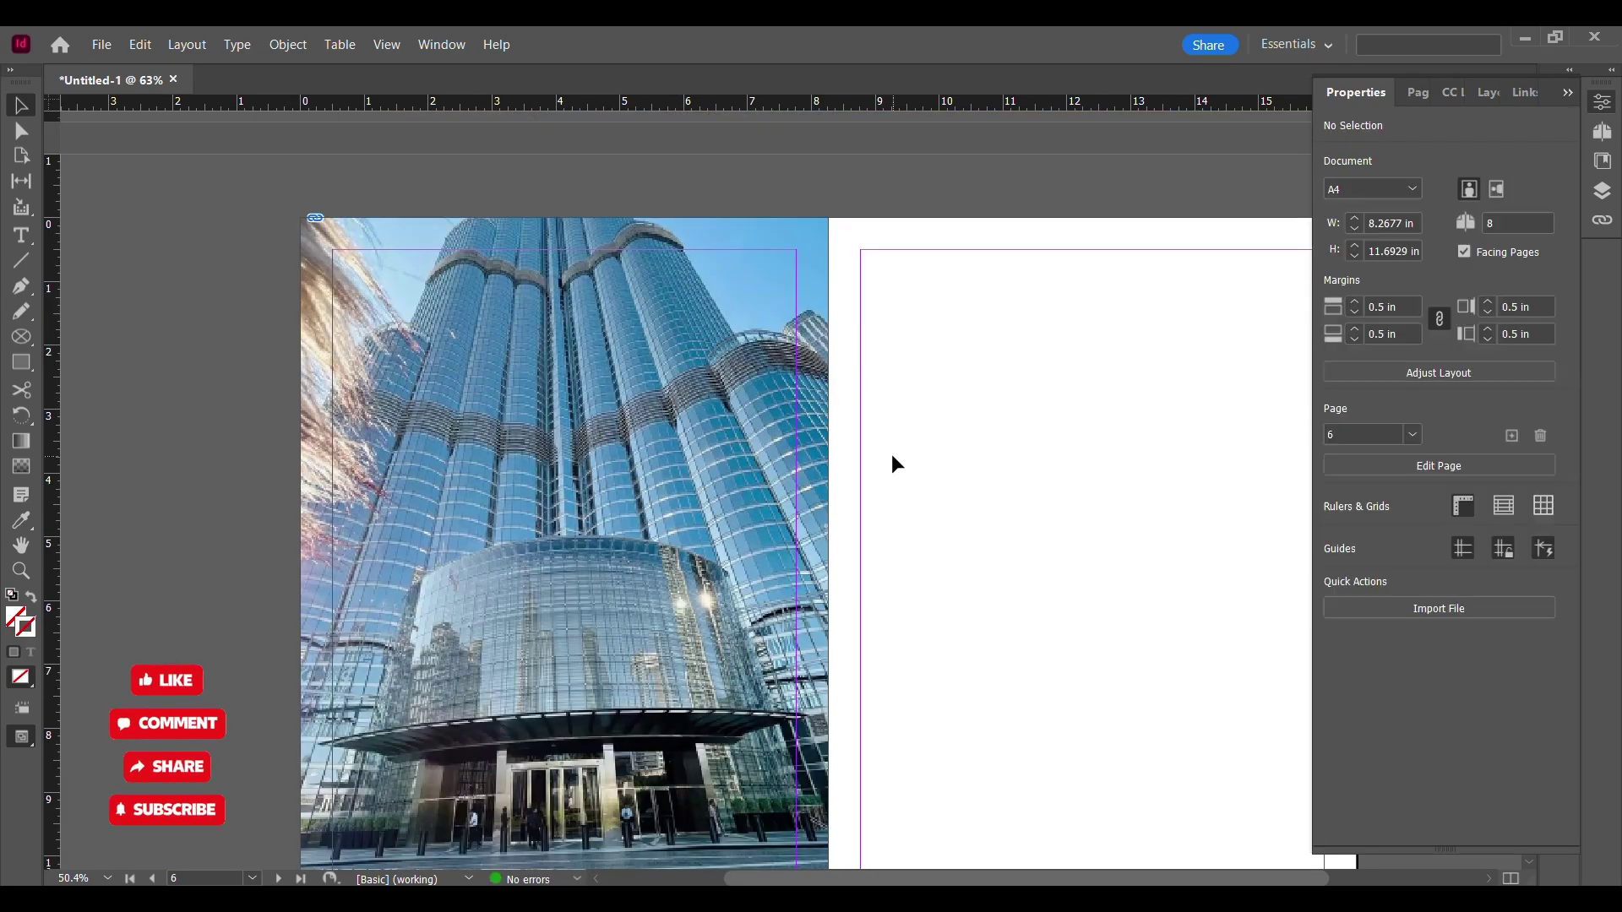
pyautogui.moveTo(831, 532); pyautogui.dragTo(827, 532)
pyautogui.click(916, 484)
pyautogui.scroll(-1, 918, 478)
pyautogui.hotkey('ctrl', 'z')
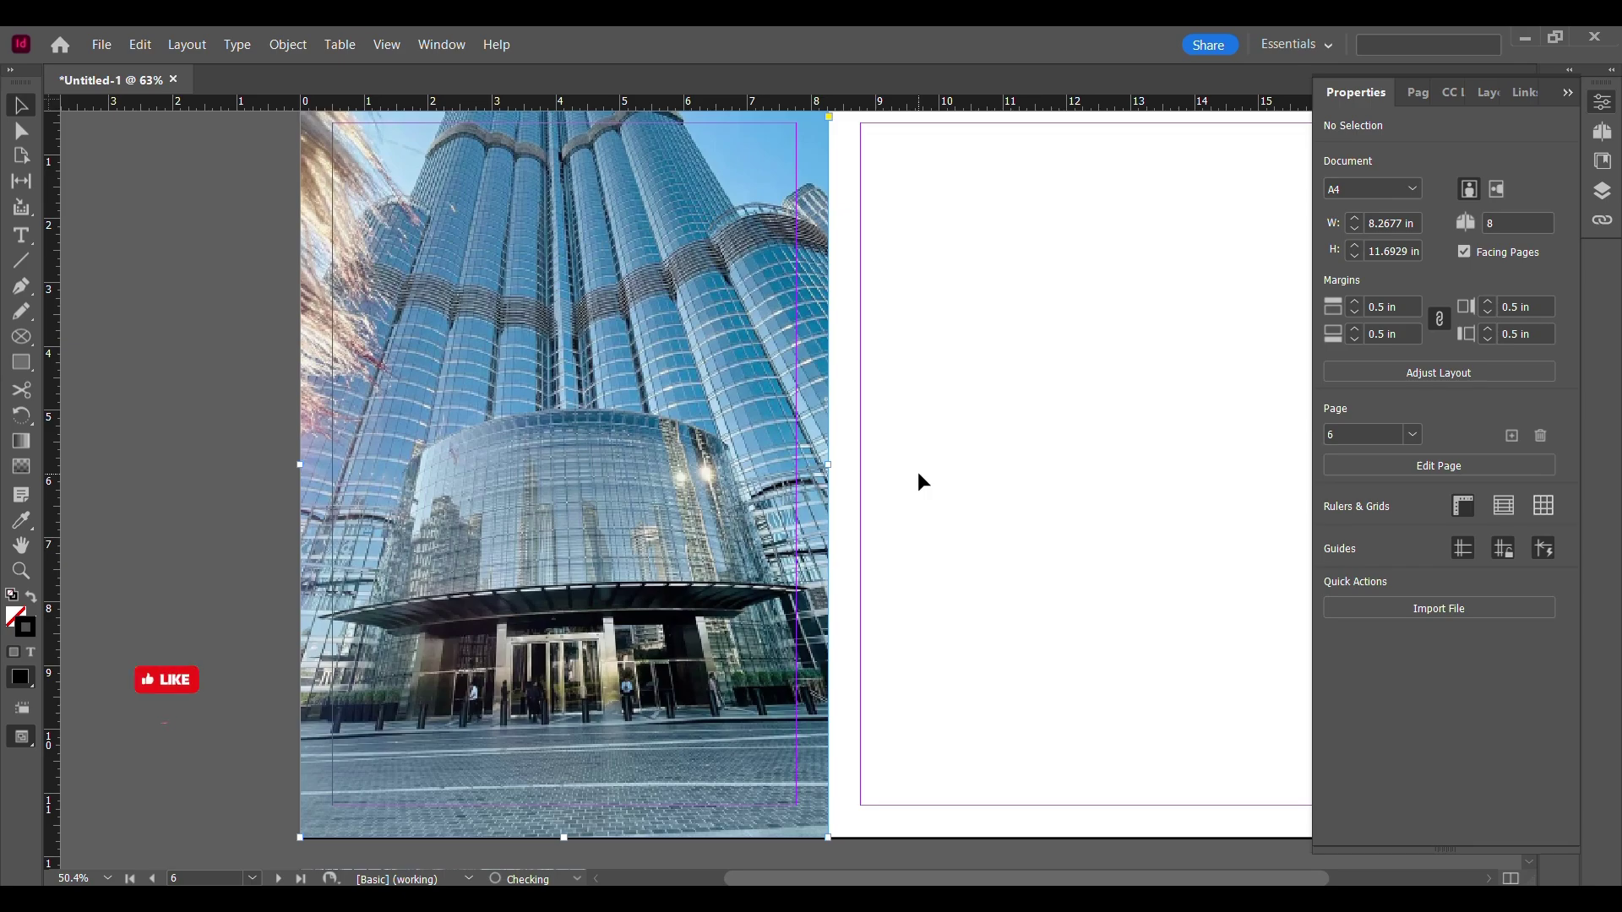
pyautogui.hotkey('ctrl', 'z')
pyautogui.hotkey('ctrl', 'z')
# - Move the skyscraper photo down to the top page edge and crop its bottom to the lower page edge
pyautogui.scroll(4, 708, 507)
pyautogui.moveTo(696, 497); pyautogui.dragTo(688, 592)
pyautogui.scroll(-3, 686, 515)
pyautogui.scroll(-6, 686, 507)
pyautogui.moveTo(569, 722); pyautogui.dragTo(564, 519)
pyautogui.click(626, 554)
pyautogui.scroll(7, 651, 467)
pyautogui.scroll(-1, 606, 494)
pyautogui.moveTo(947, 435); pyautogui.dragTo(863, 405)
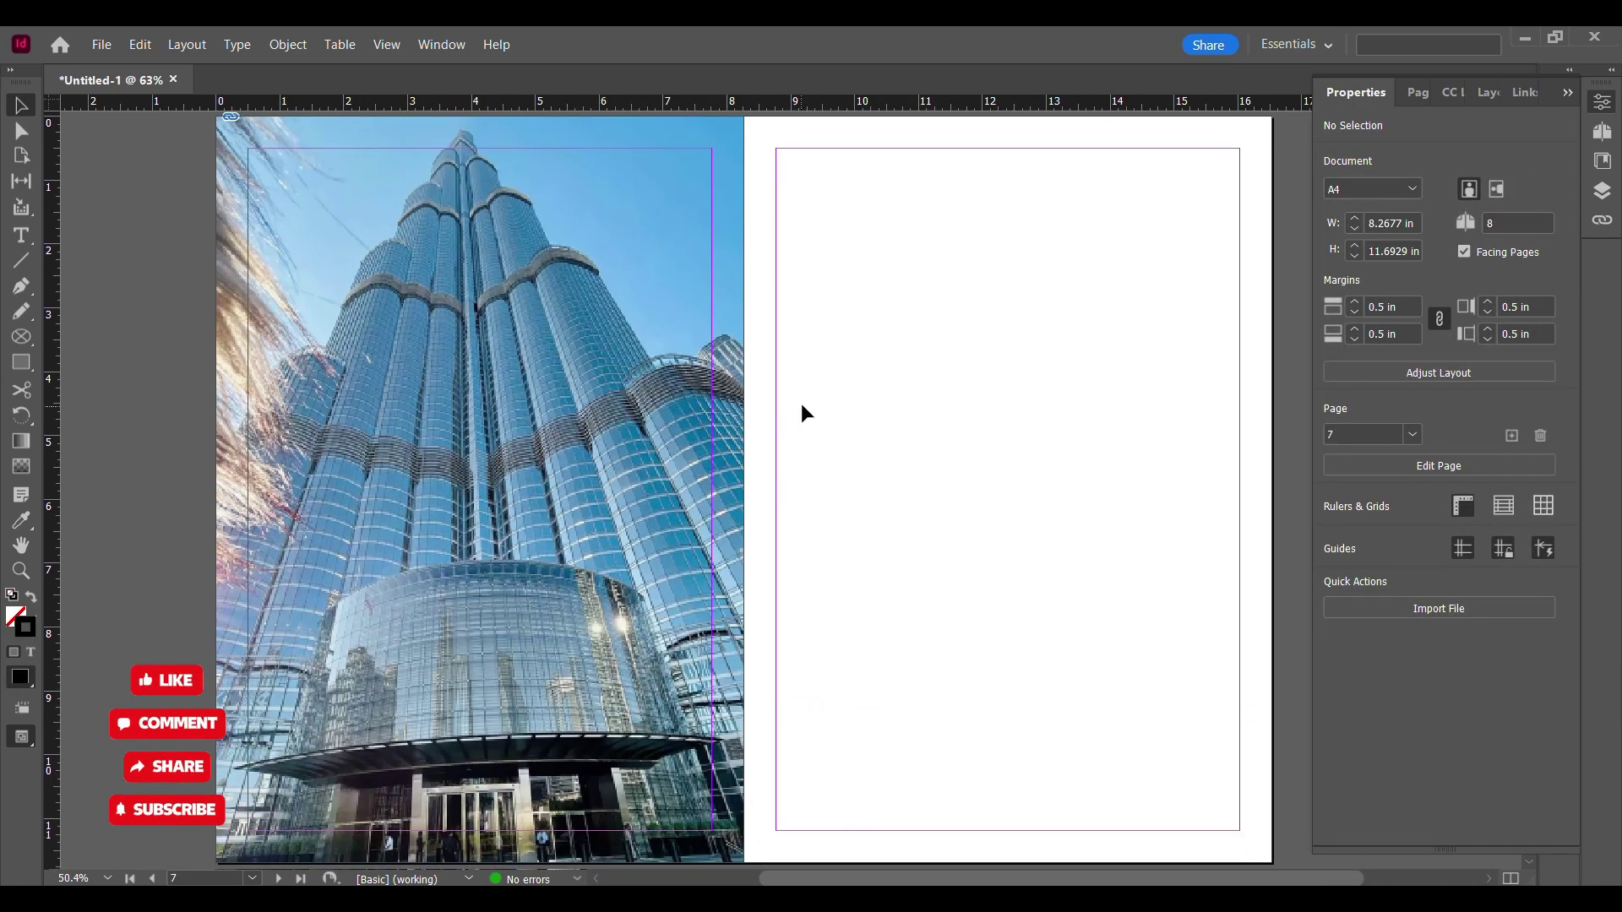
pyautogui.click(21, 237)
pyautogui.moveTo(813, 193); pyautogui.dragTo(1293, 318)
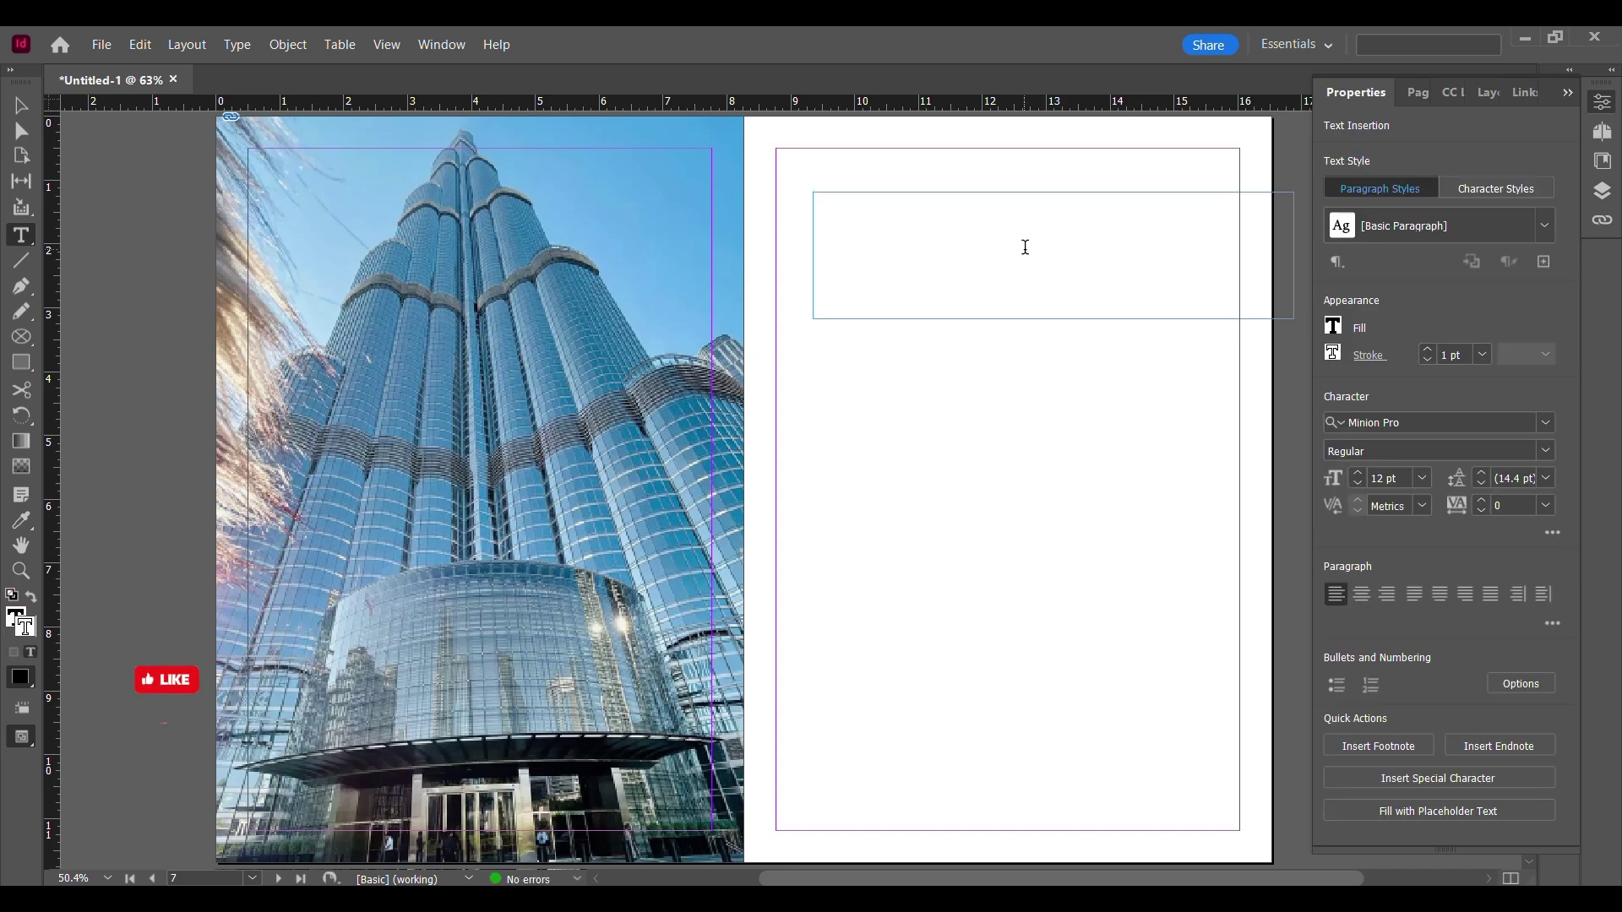
pyautogui.hotkey('ctrl', 'z')
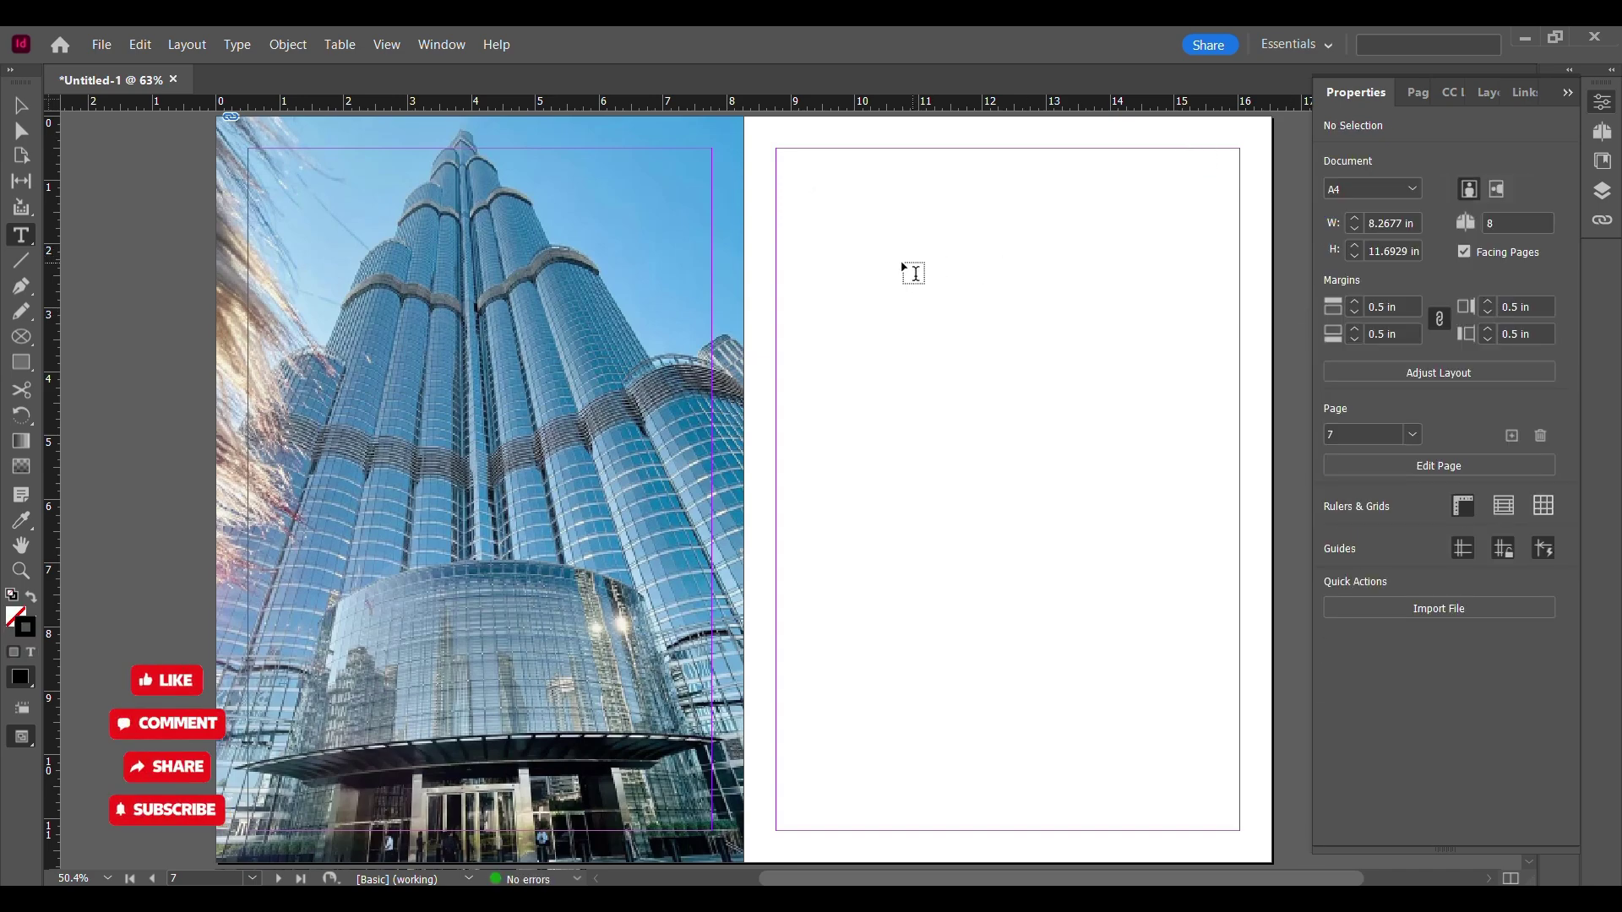
# - Draw a rectangle about 8.25 by 3.43 in across the middle of the skyscraper photo with a white fill and no stroke
pyautogui.press('m')
pyautogui.moveTo(216, 356)
pyautogui.mouseDown()
pyautogui.moveTo(241, 445)
pyautogui.moveTo(743, 576)
pyautogui.mouseUp()
pyautogui.click(1335, 384)
pyautogui.click(1148, 594)
pyautogui.click(1335, 411)
pyautogui.click(1366, 365)
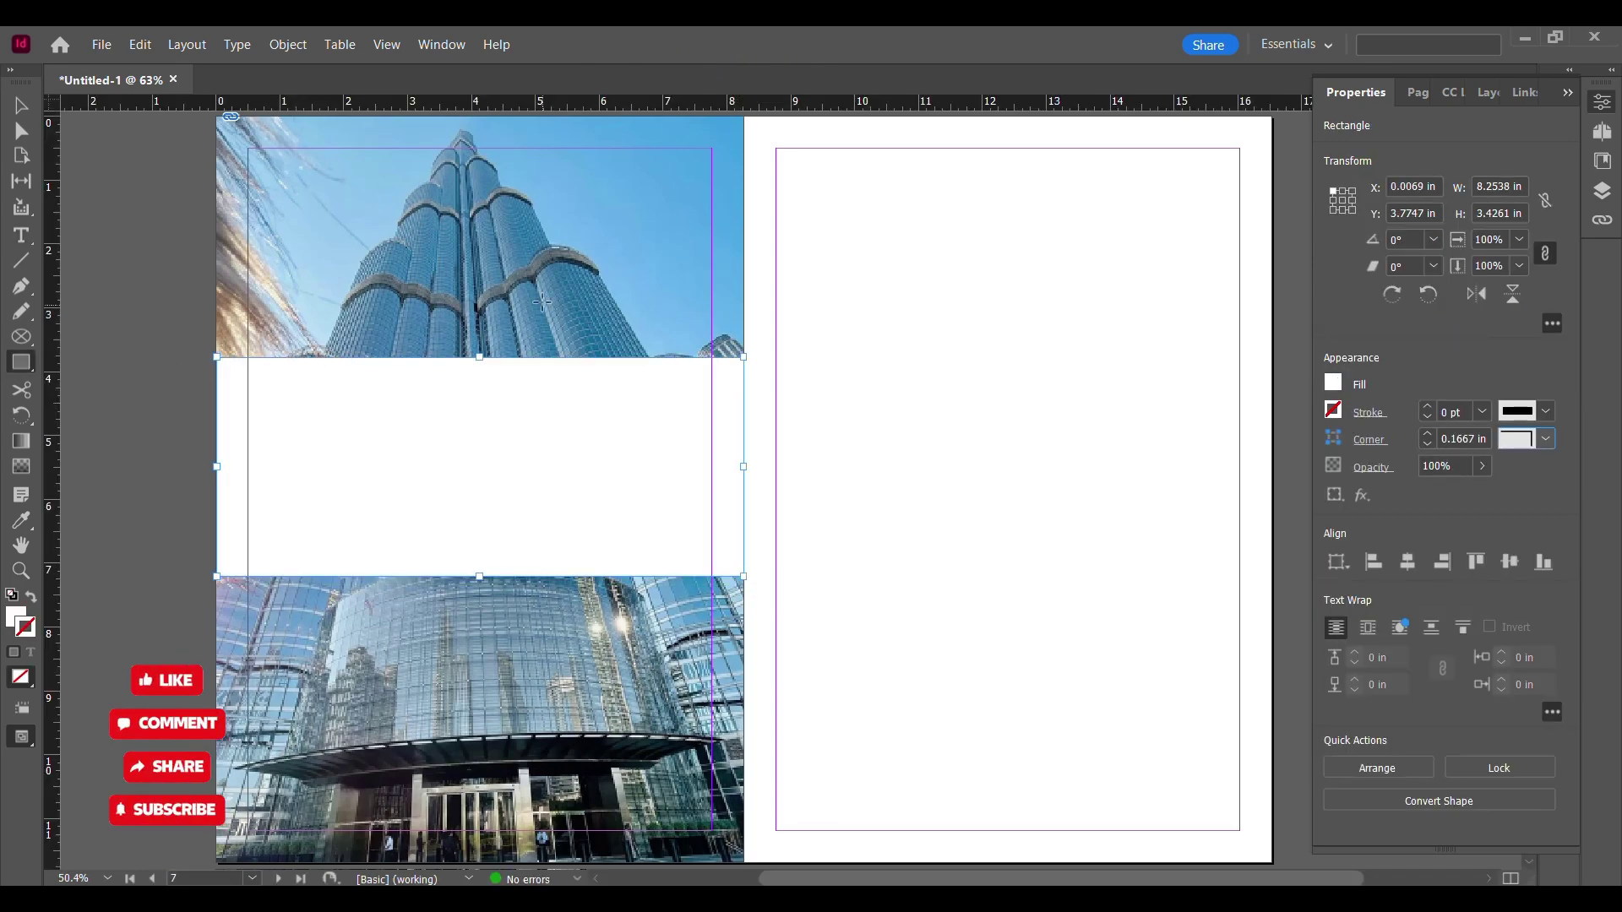
# - Reduce the white rectangle's opacity to 50% and deselect it
pyautogui.click(1482, 466)
pyautogui.moveTo(1485, 492); pyautogui.dragTo(1427, 499)
pyautogui.click(1480, 468)
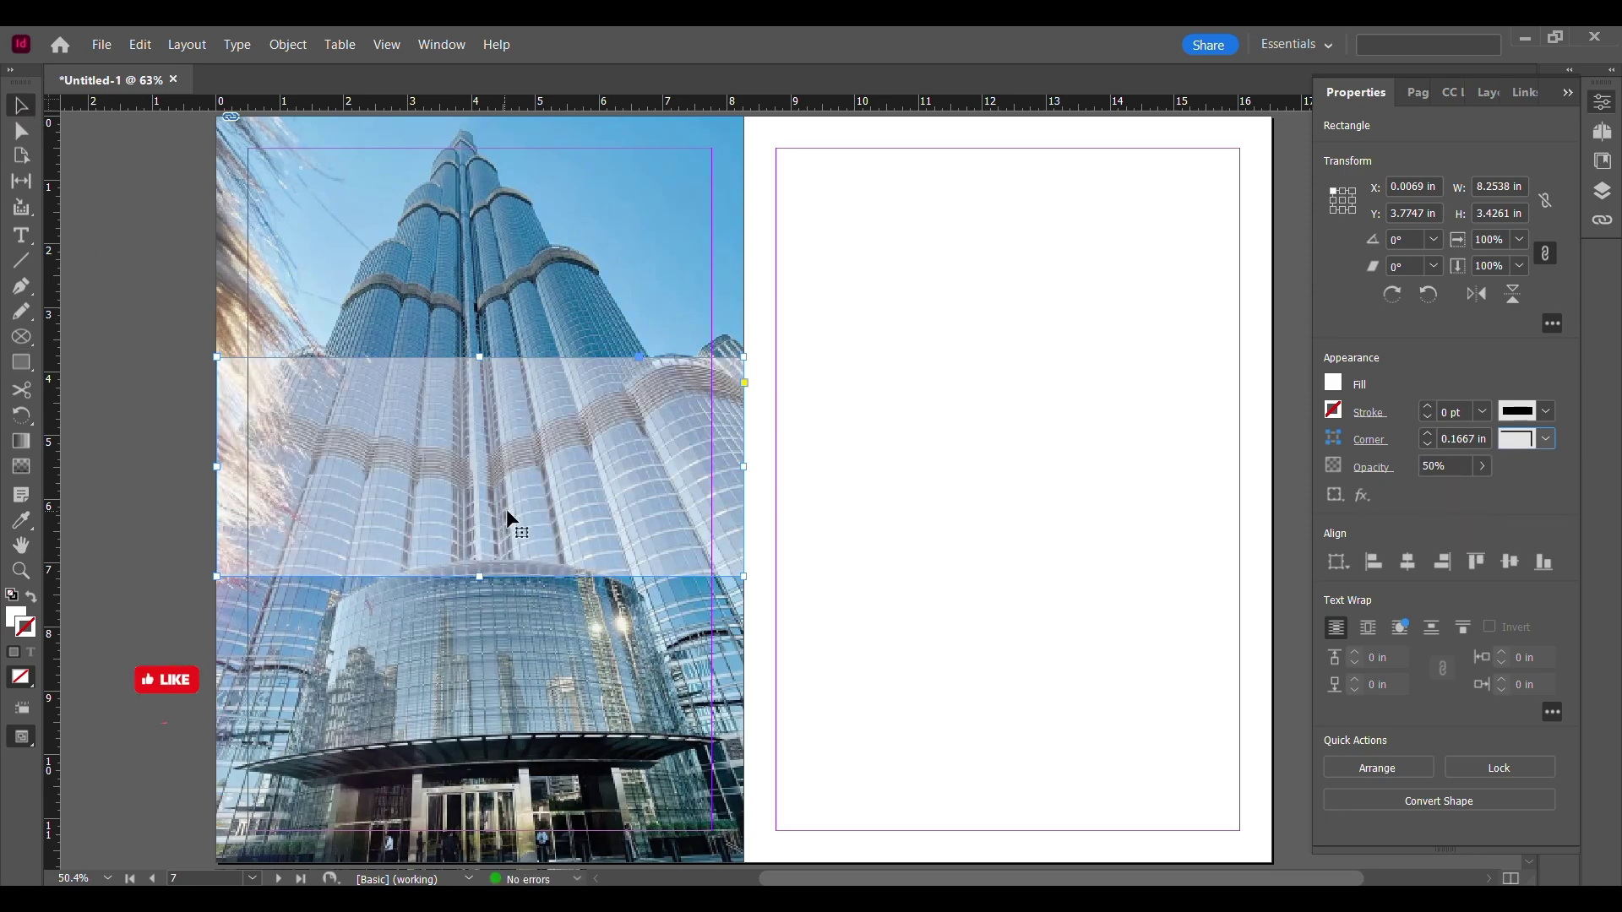
pyautogui.hotkey('ctrl', 'shift', 'a')
# - Draw a text frame in the upper part of the translucent band on page 6 and enter TALLEST
pyautogui.press('t')
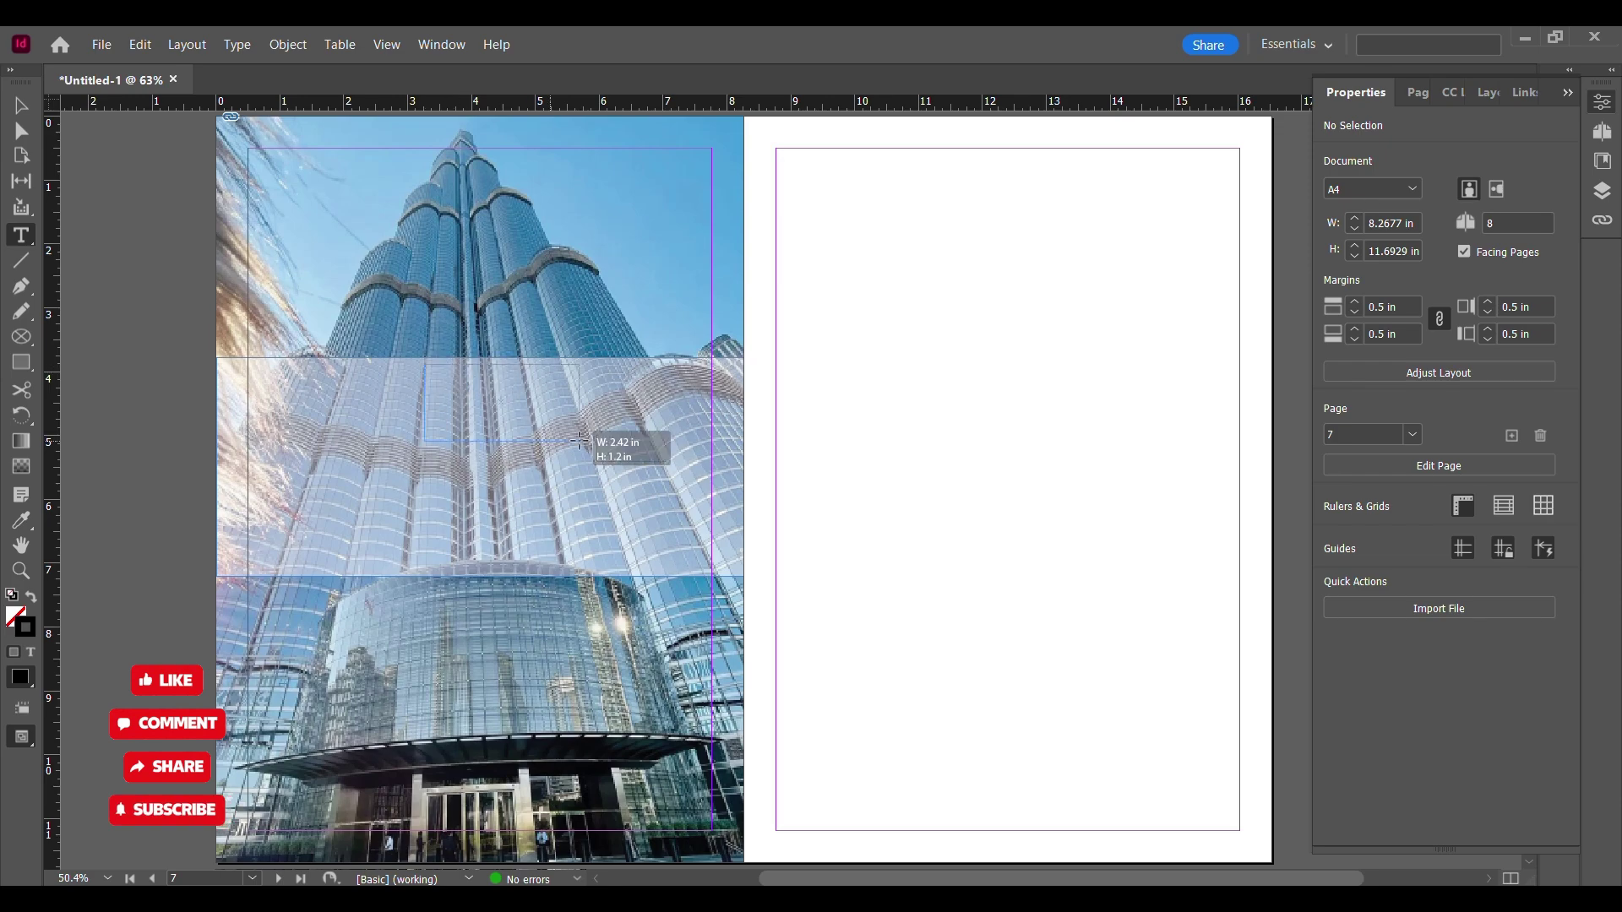
pyautogui.moveTo(467, 434); pyautogui.dragTo(698, 442)
pyautogui.write('TALLEST')
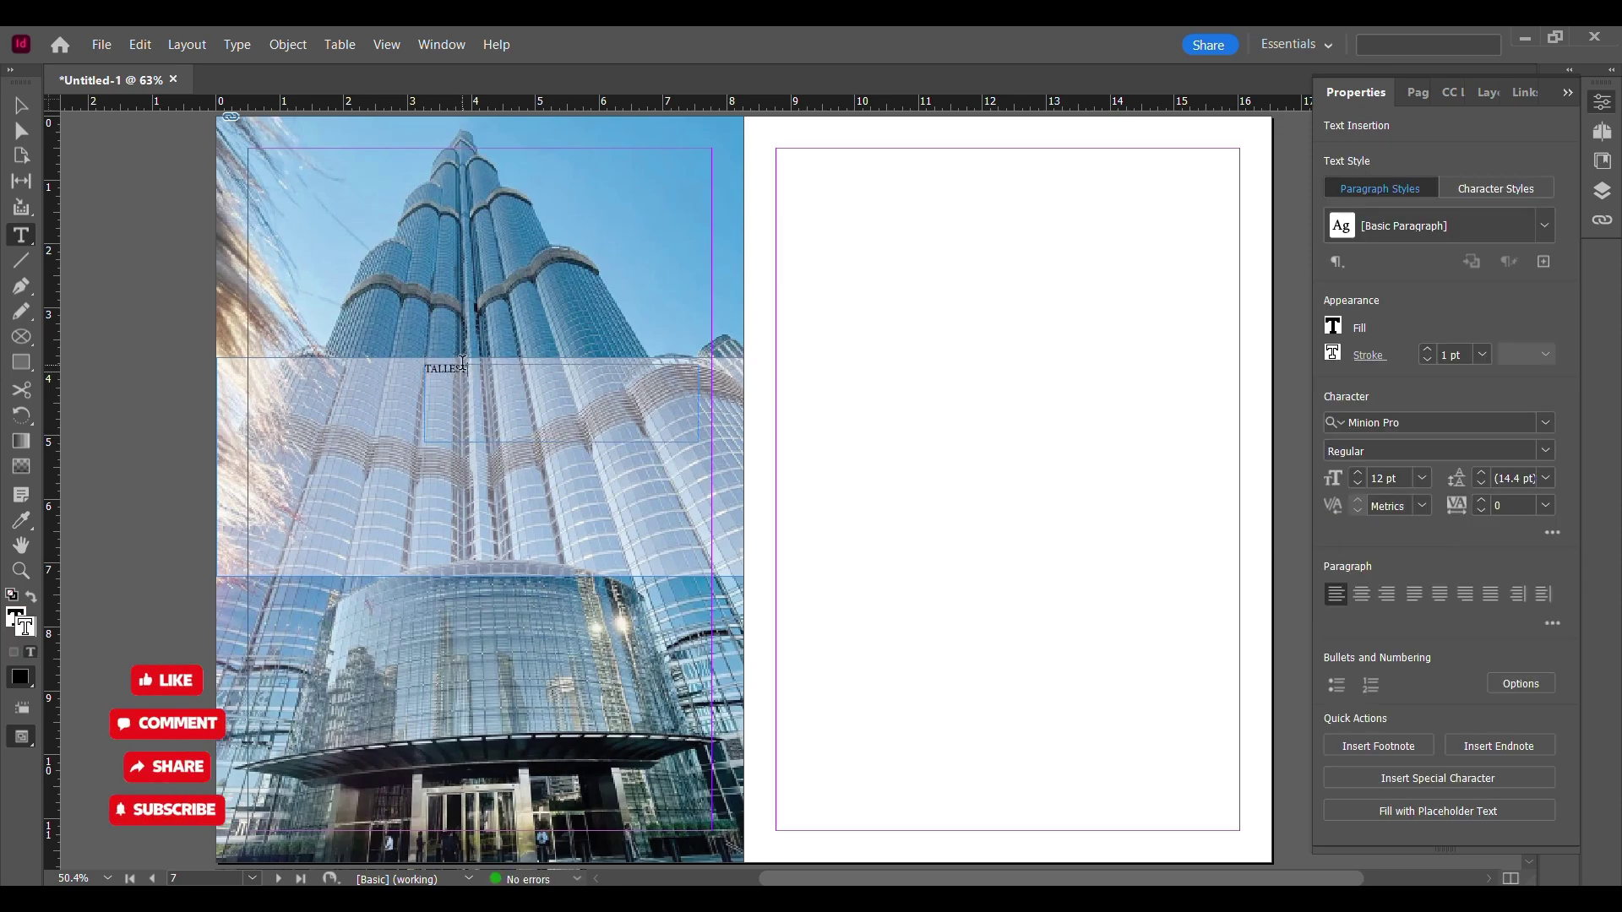
# - Set TALLEST in Arial at 72 pt with a 2 pt stroke
pyautogui.click(1545, 426)
pyautogui.scroll(-4, 1292, 760)
pyautogui.click(1293, 838)
pyautogui.click(1356, 473)
pyautogui.moveTo(1356, 473); pyautogui.dragTo(1356, 471)
pyautogui.click(1481, 354)
pyautogui.click(1480, 536)
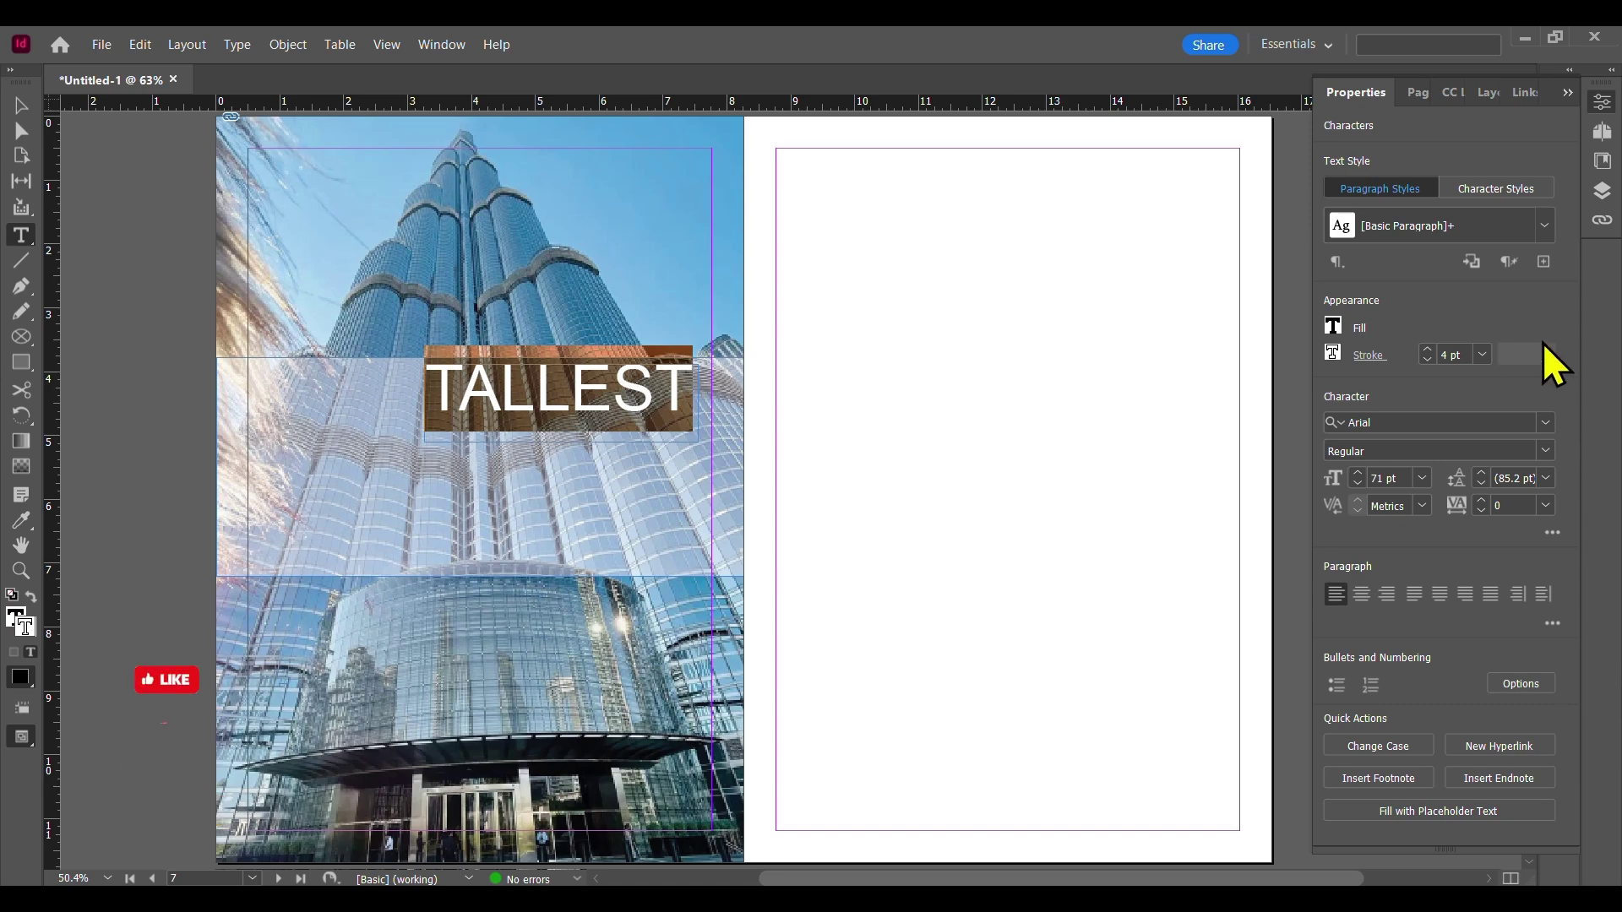
pyautogui.click(1357, 474)
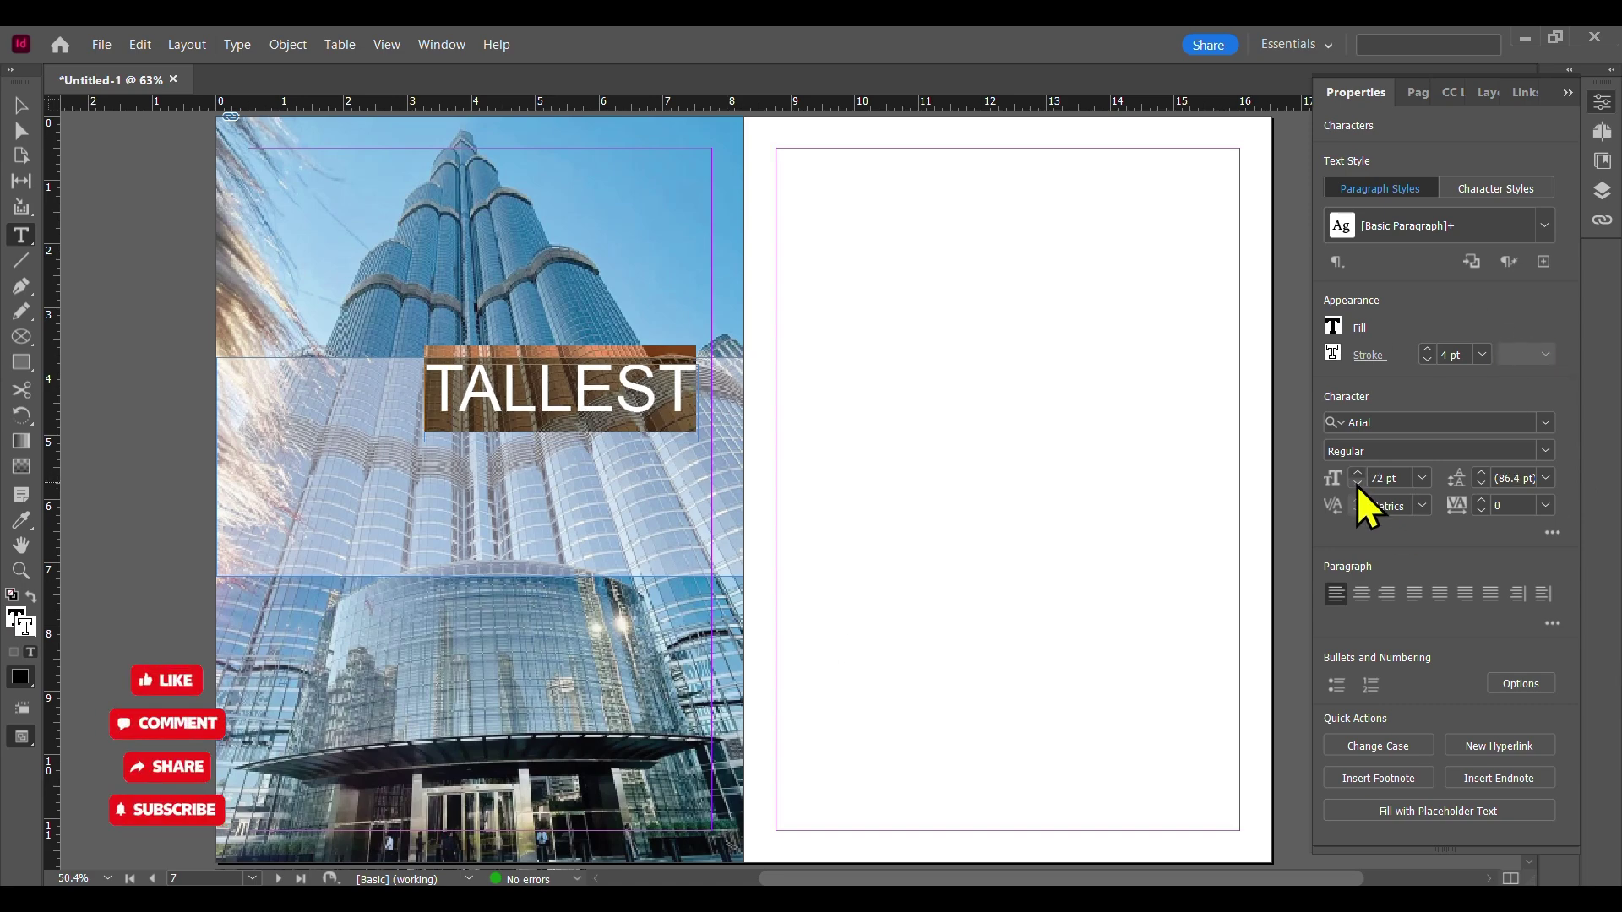
pyautogui.press('Escape')
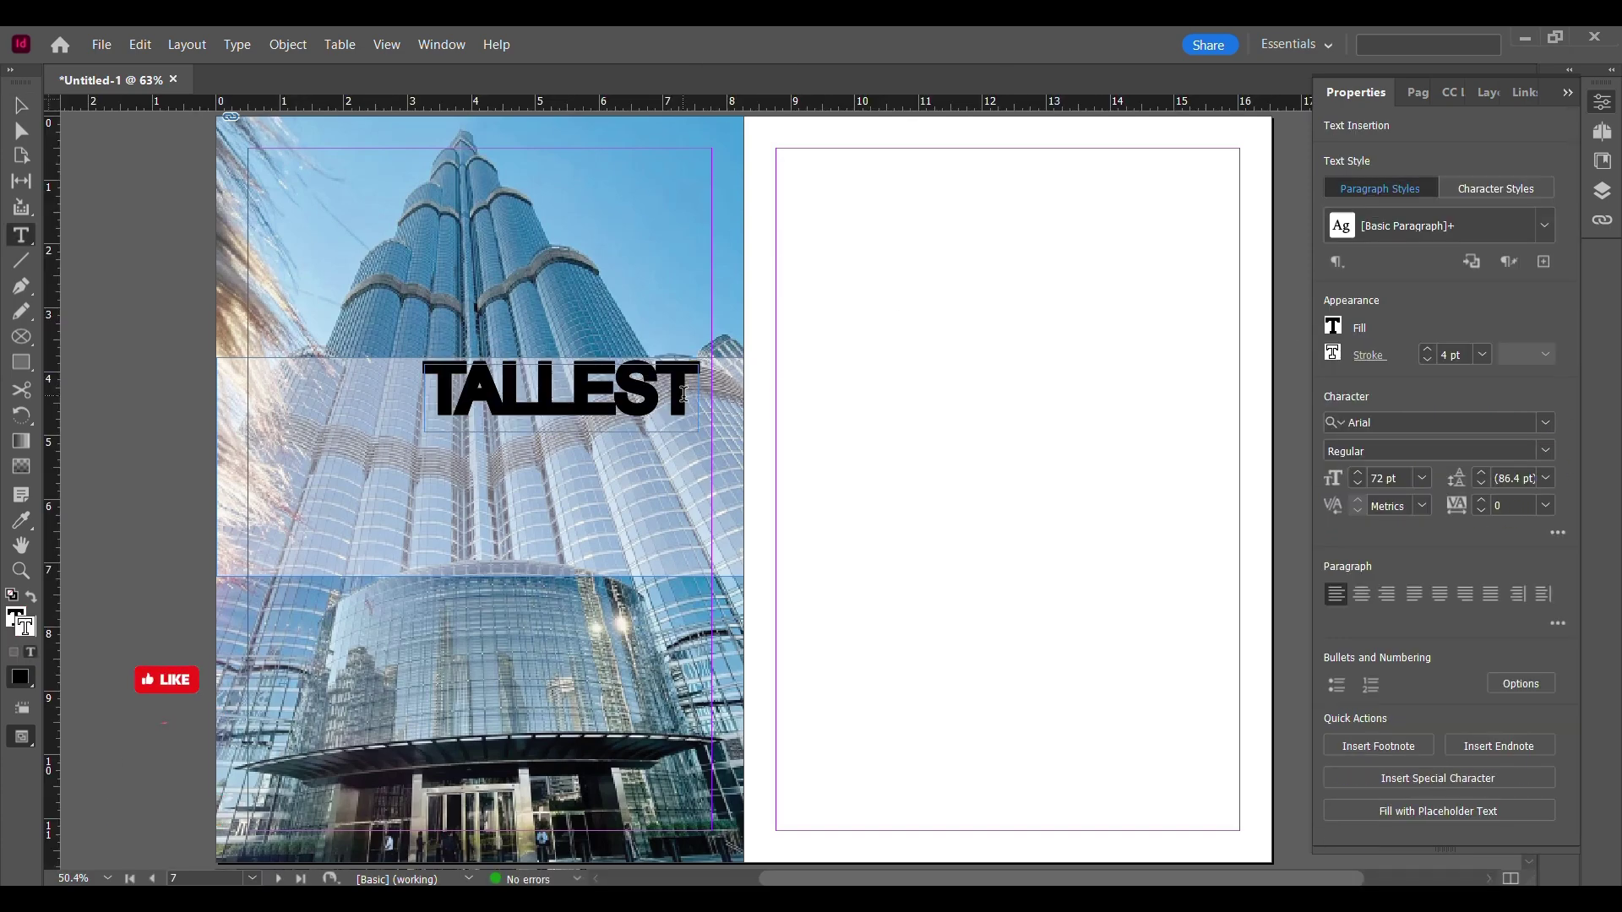
pyautogui.click(1482, 354)
pyautogui.click(1480, 489)
# - Draw a text frame beneath TALLEST, enter BUILDING and set its size to 50 pt
pyautogui.moveTo(433, 442); pyautogui.dragTo(698, 516)
pyautogui.write('BUILDING')
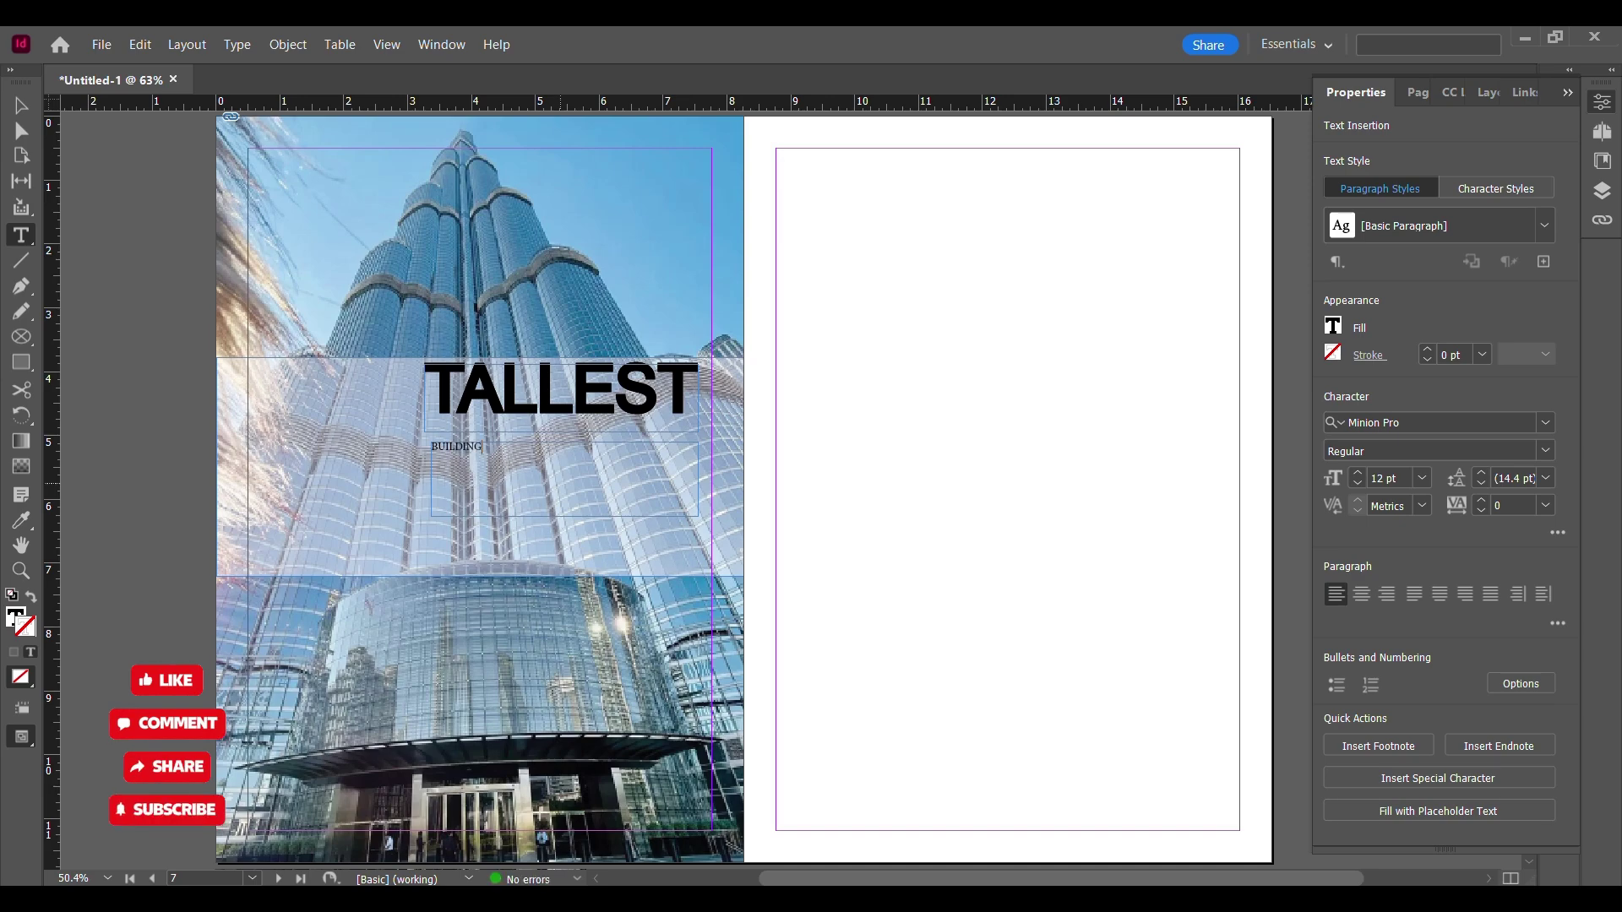
pyautogui.click(1422, 478)
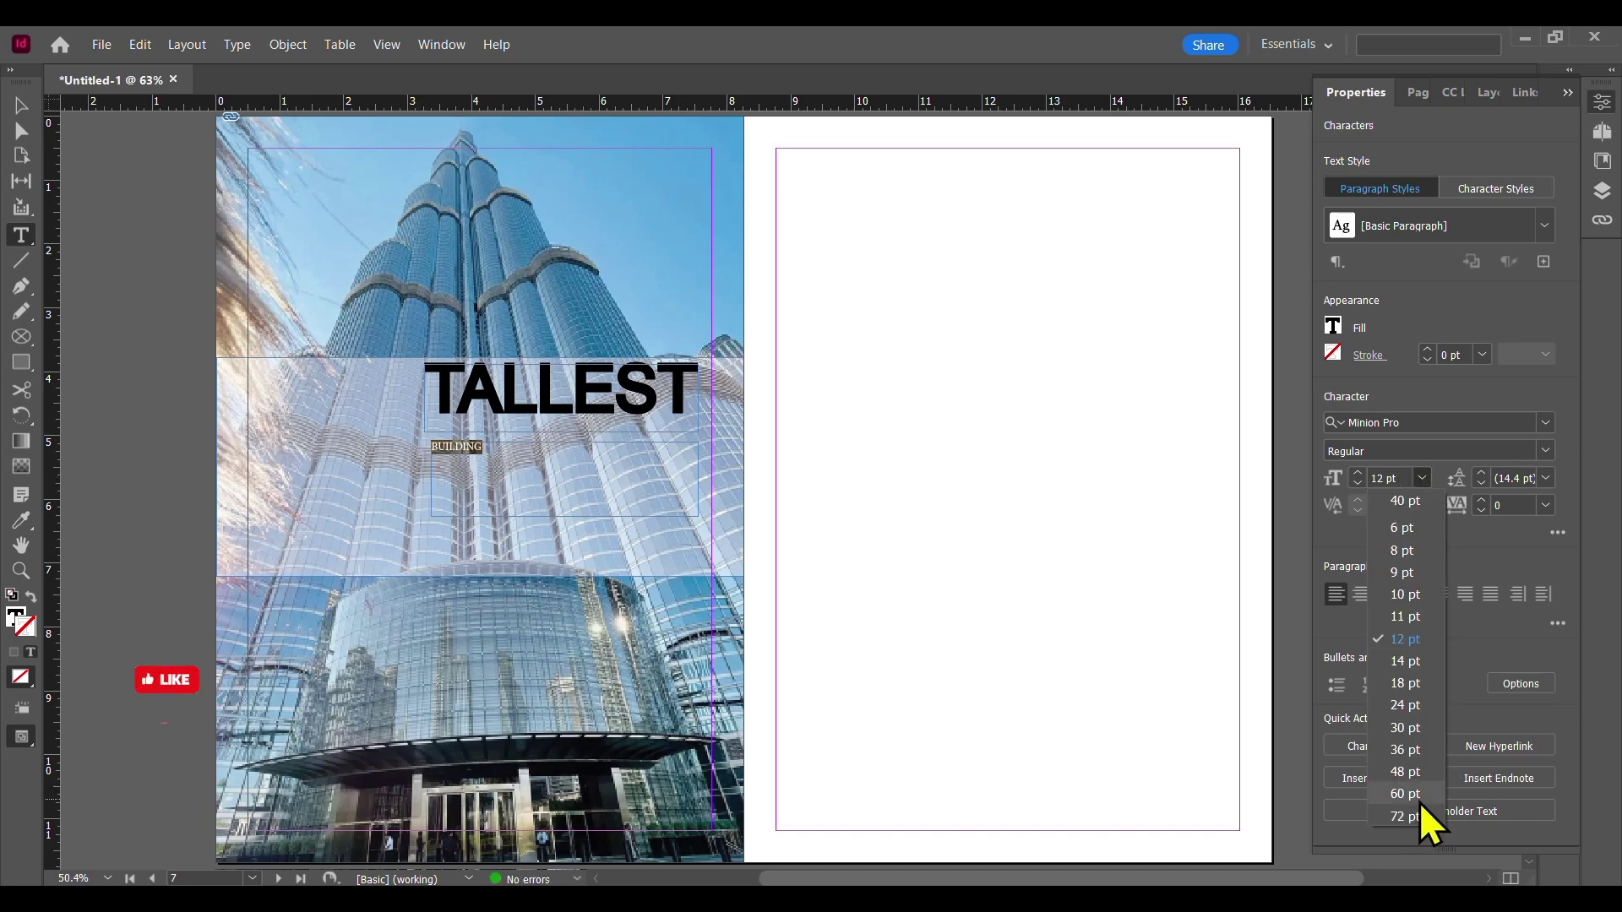
pyautogui.click(1389, 676)
pyautogui.click(1356, 474)
# - Set BUILDING in Arial with a 2 pt stroke and move it up close beneath TALLEST
pyautogui.click(1545, 423)
pyautogui.click(1148, 800)
pyautogui.click(1482, 354)
pyautogui.click(1471, 488)
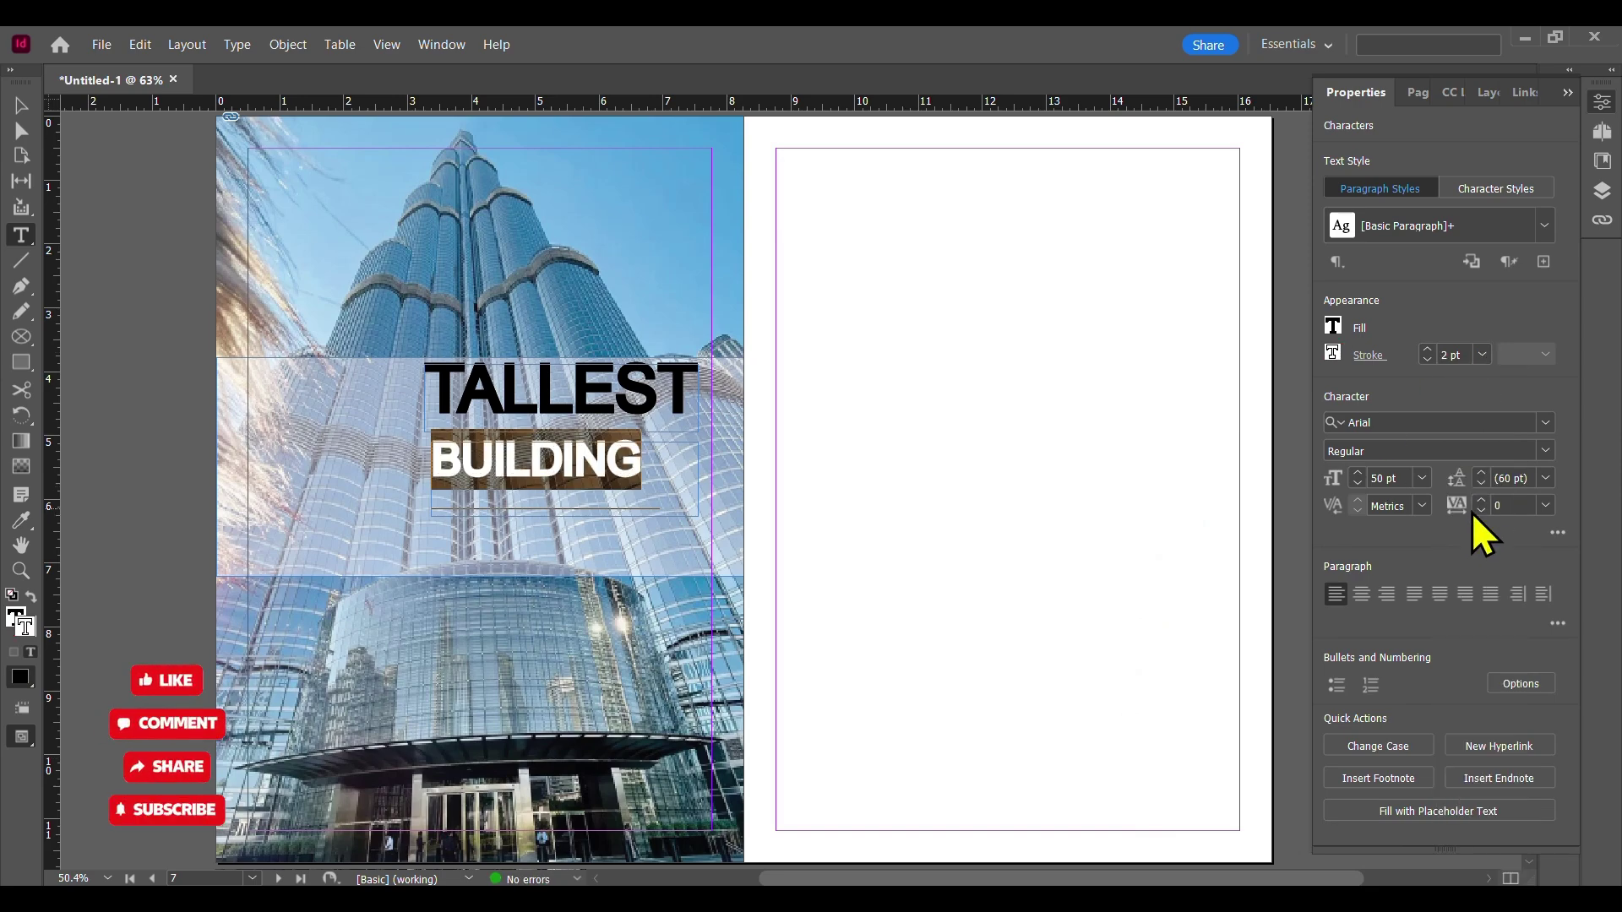
pyautogui.click(21, 106)
pyautogui.moveTo(600, 475); pyautogui.dragTo(602, 461)
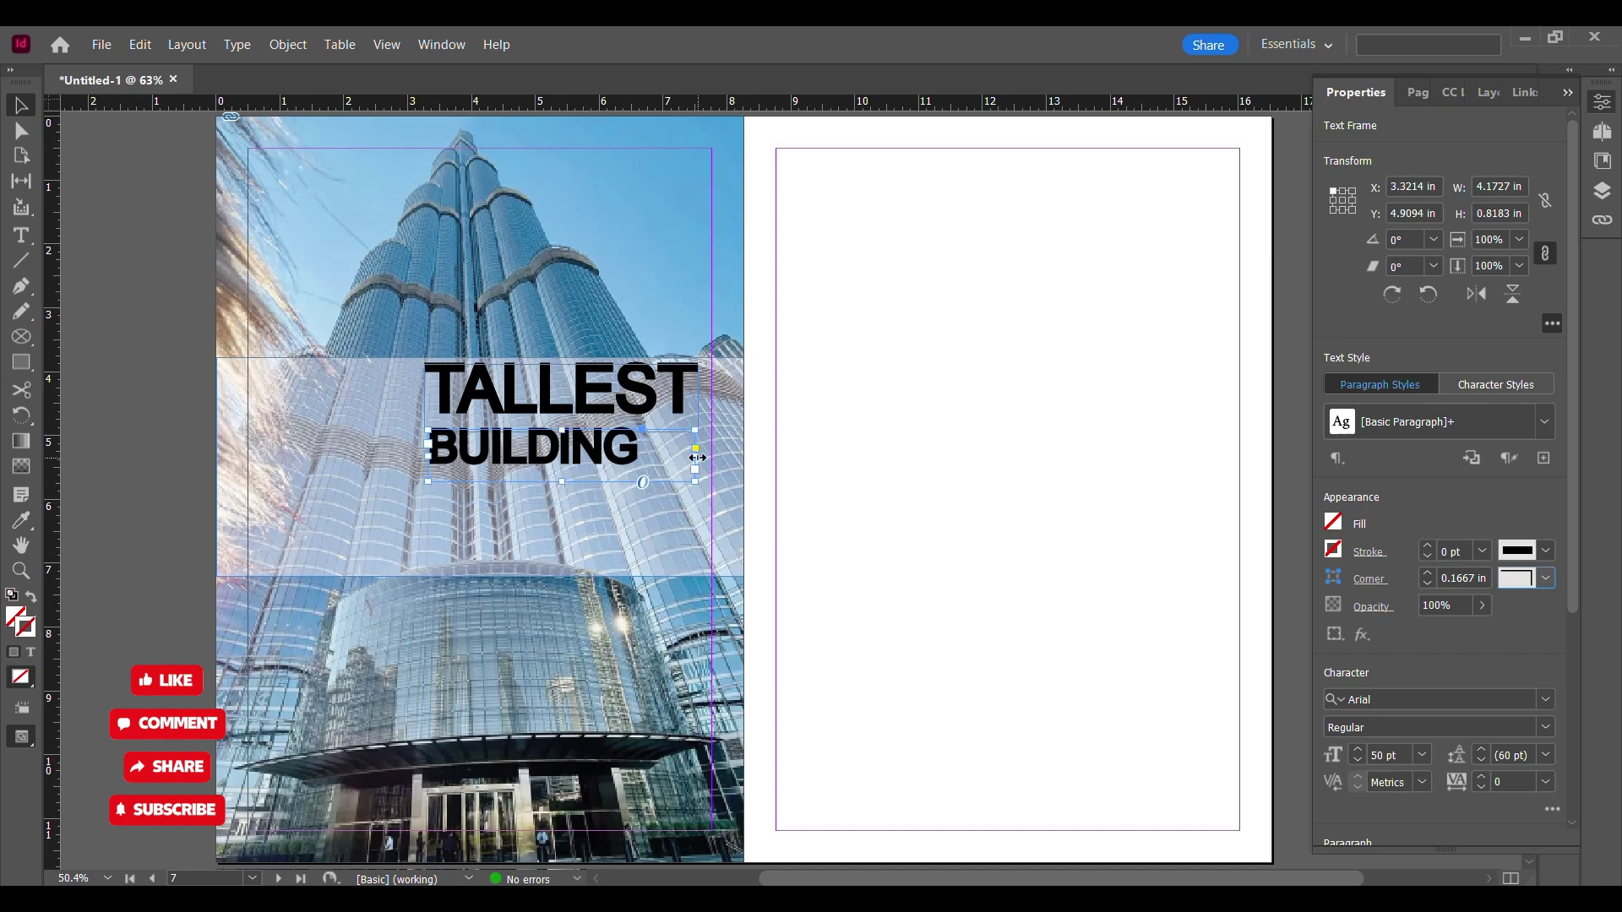
# - Draw a text frame beneath BUILDING, enter IN THE WORLD and set it in Arial at 34 pt
pyautogui.click(21, 236)
pyautogui.moveTo(449, 493)
pyautogui.mouseDown()
pyautogui.moveTo(473, 517)
pyautogui.moveTo(665, 531)
pyautogui.mouseUp()
pyautogui.hotkey('ctrl', 'a')
pyautogui.click(1543, 422)
pyautogui.click(1433, 836)
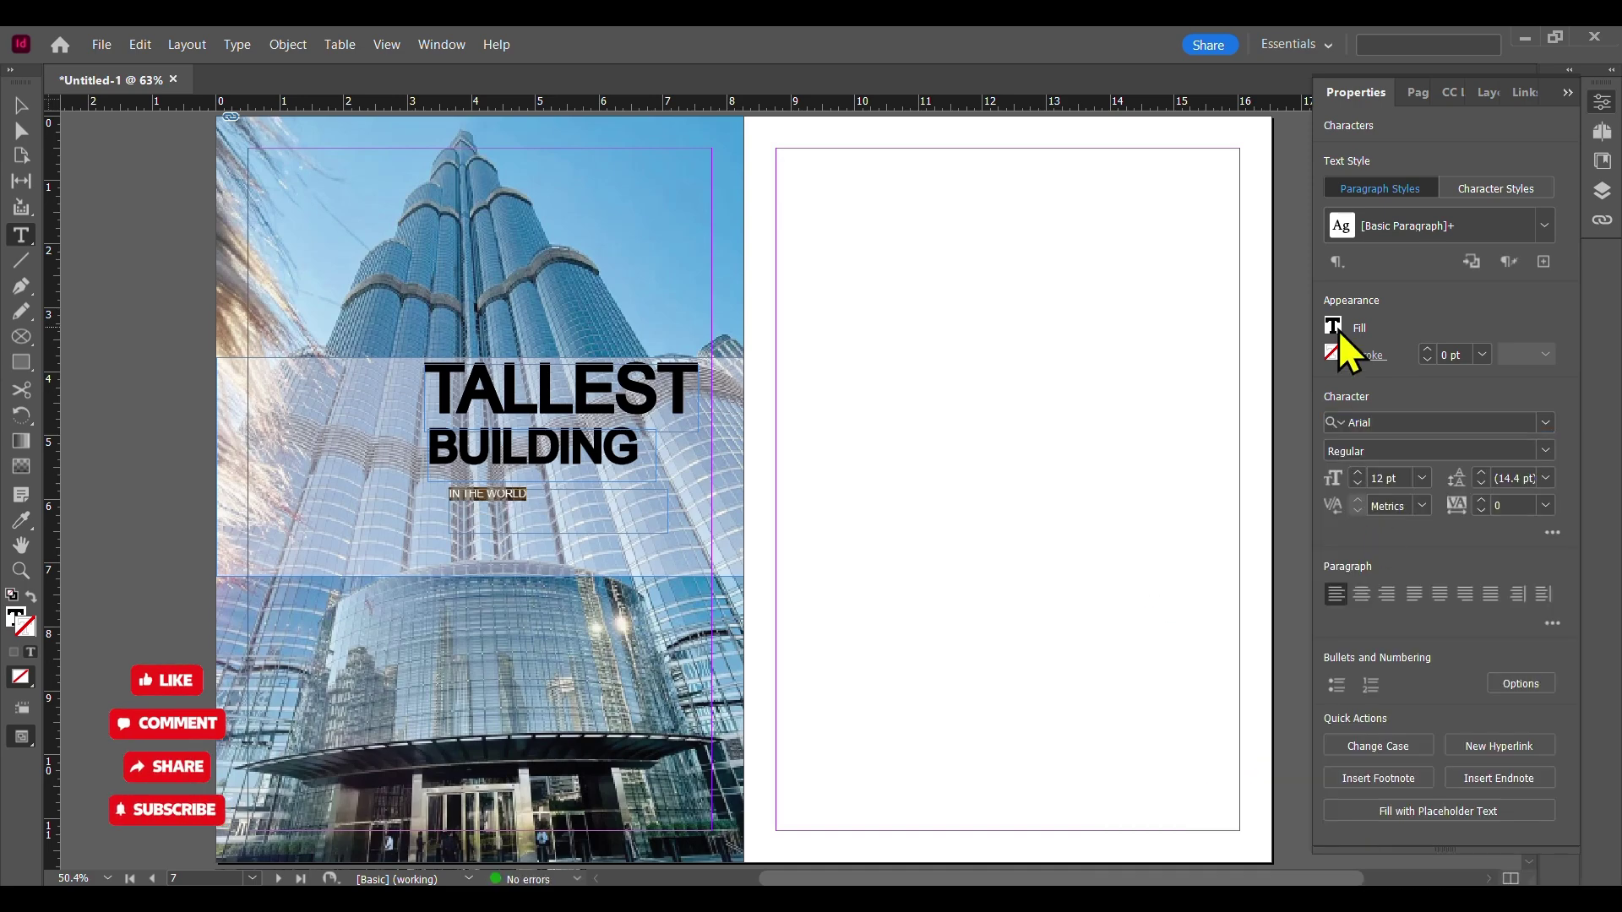
pyautogui.click(1357, 475)
pyautogui.click(1358, 475)
pyautogui.click(1357, 474)
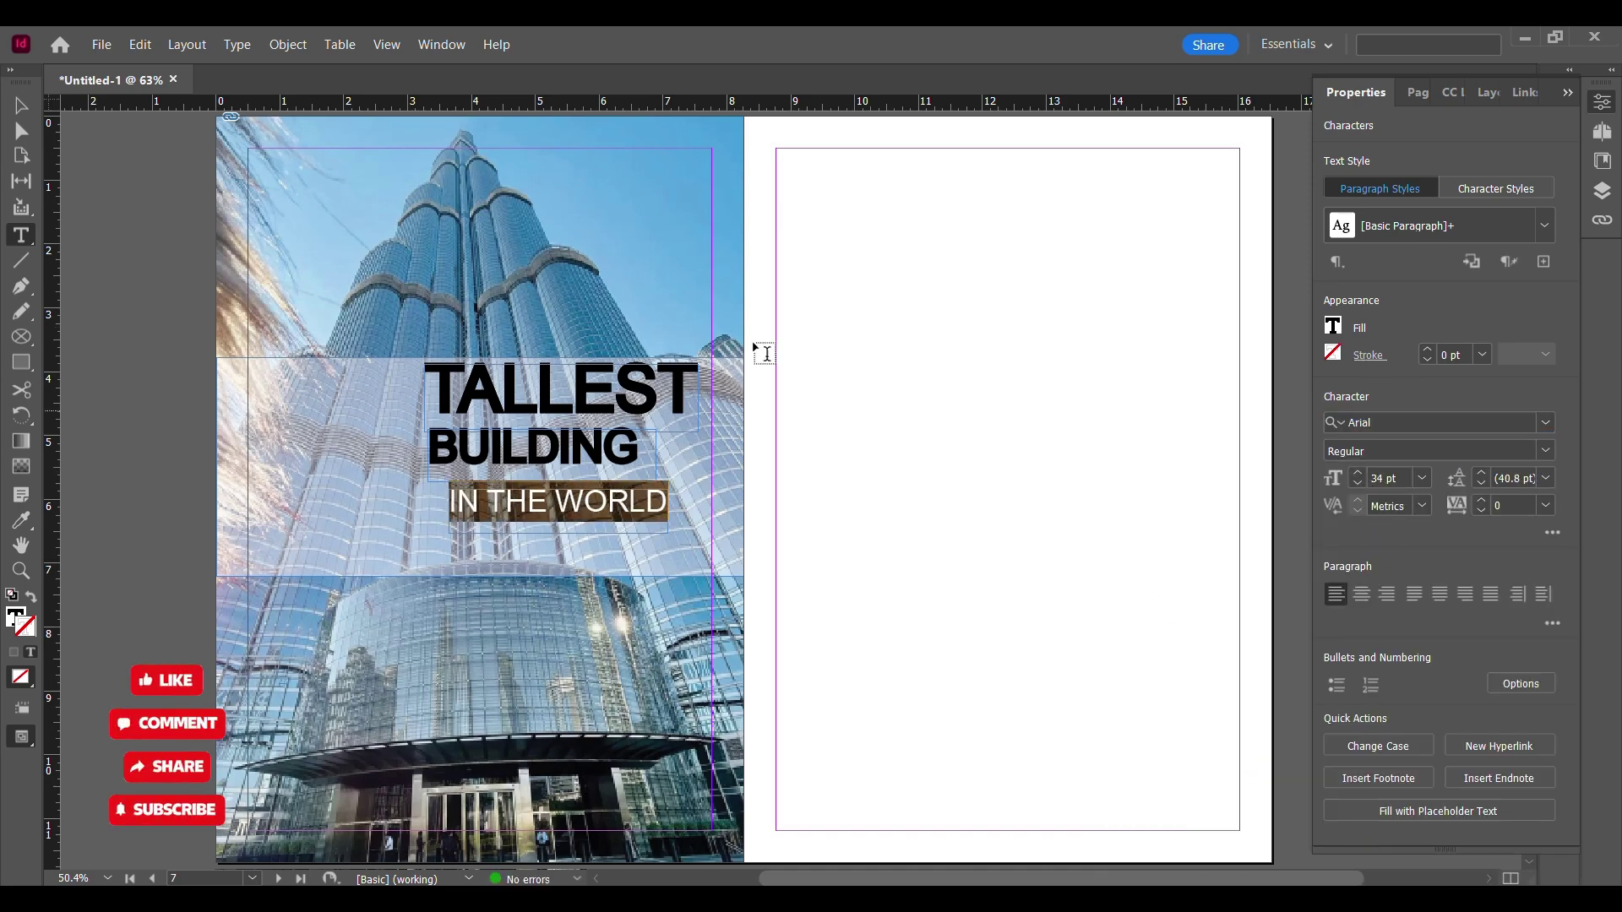
pyautogui.press('Escape')
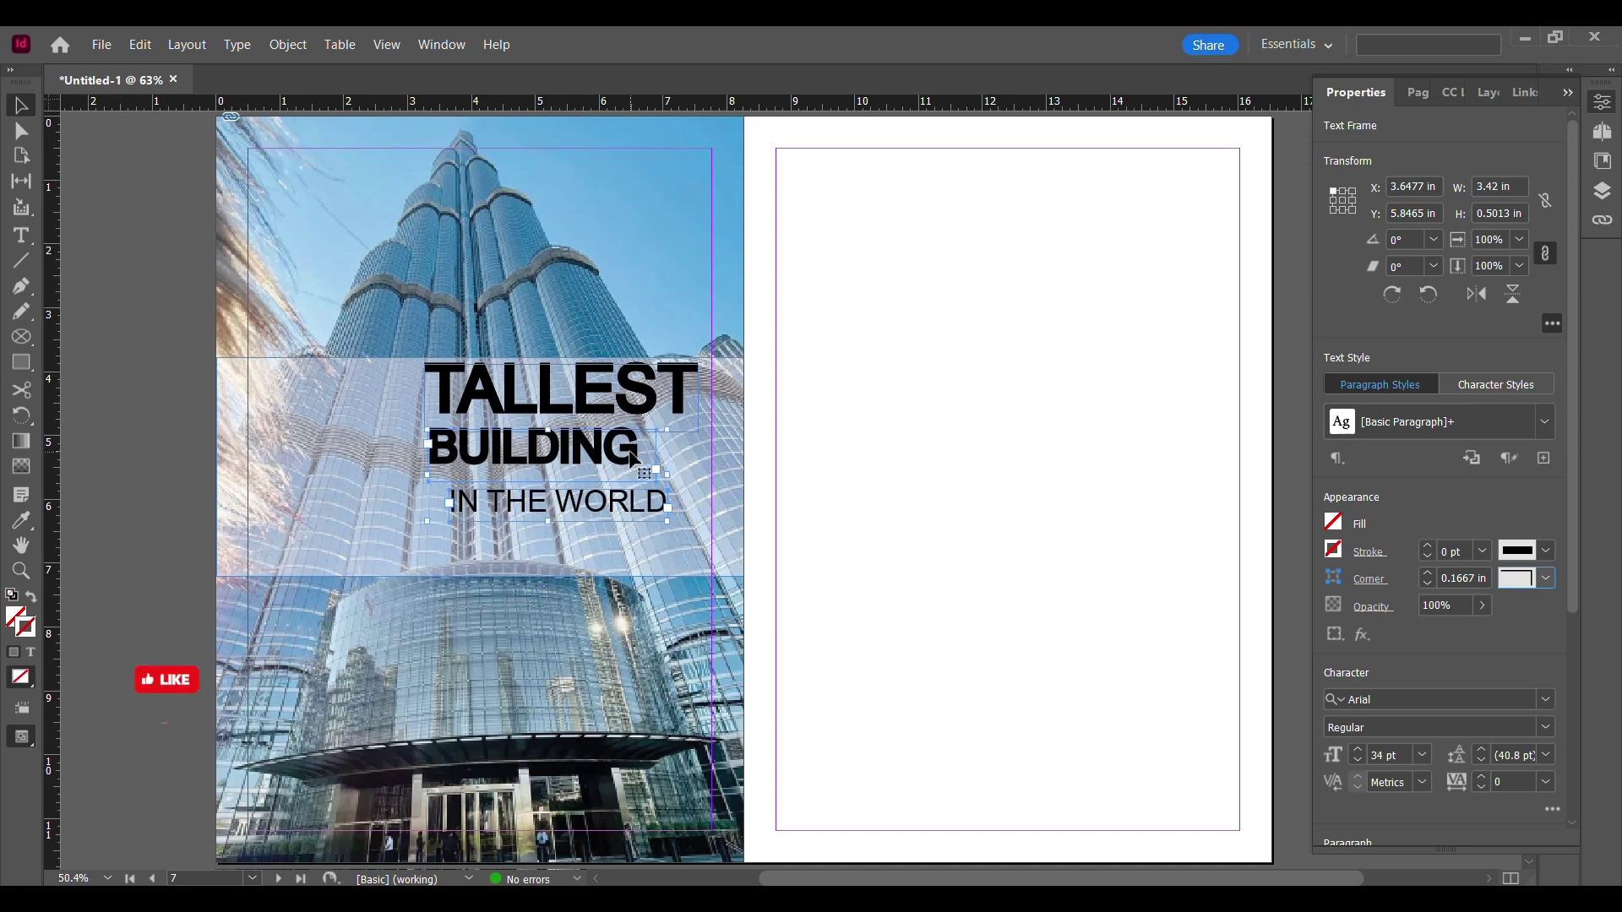
# - Right-align the text of TALLEST, BUILDING and IN THE WORLD and align their frames along their right edges
pyautogui.scroll(-5, 1569, 629)
pyautogui.click(1387, 403)
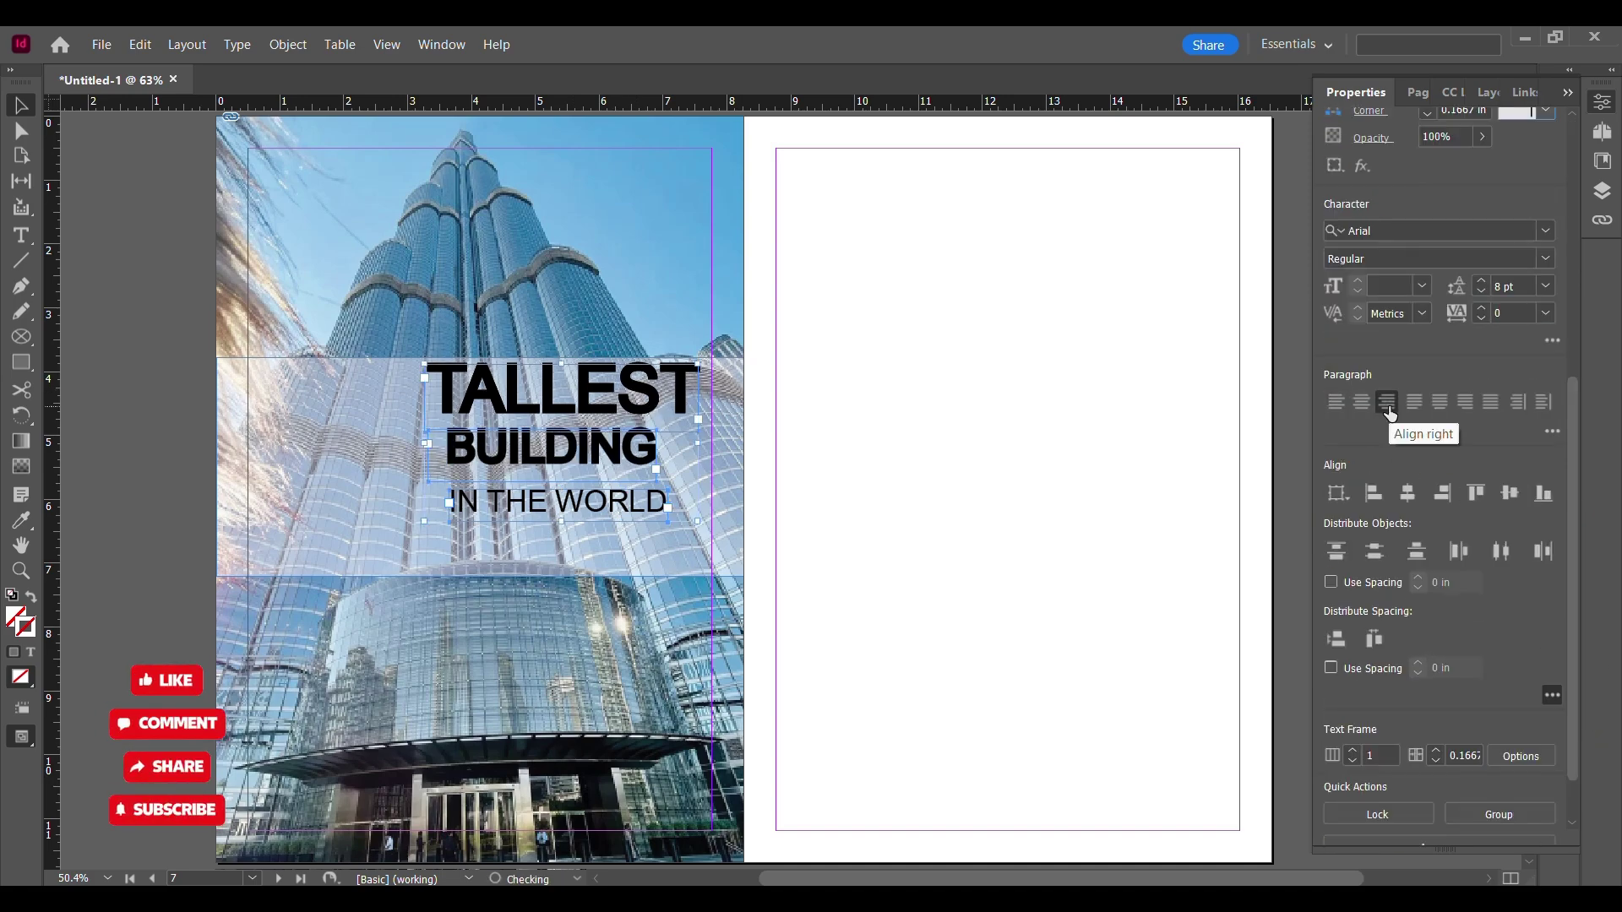
pyautogui.click(1440, 495)
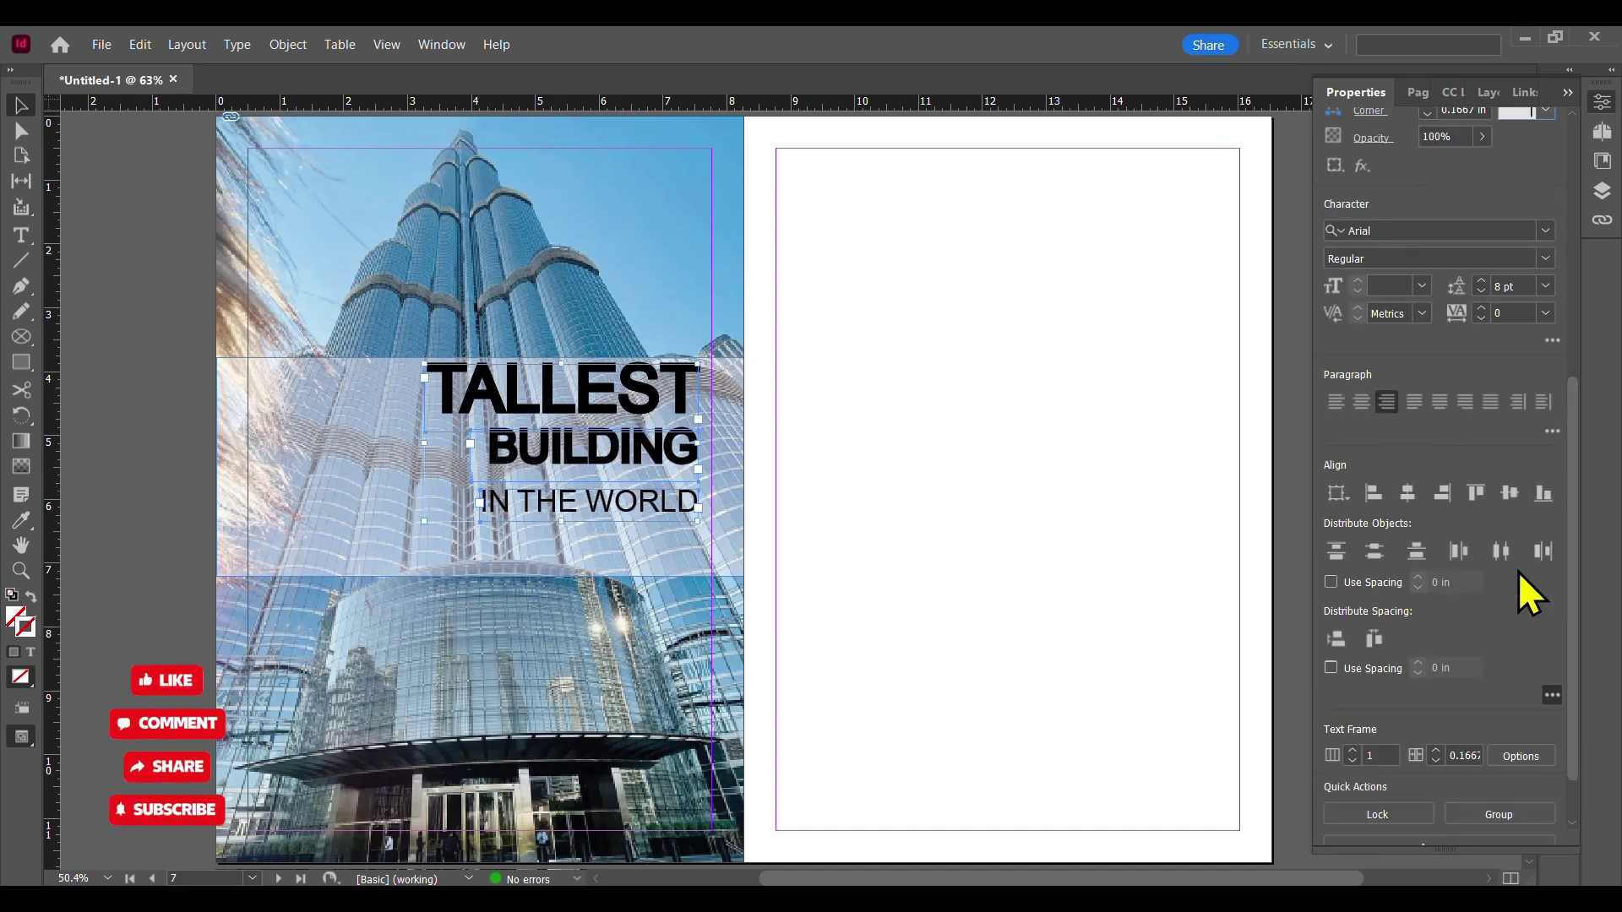
pyautogui.click(161, 530)
pyautogui.click(560, 456)
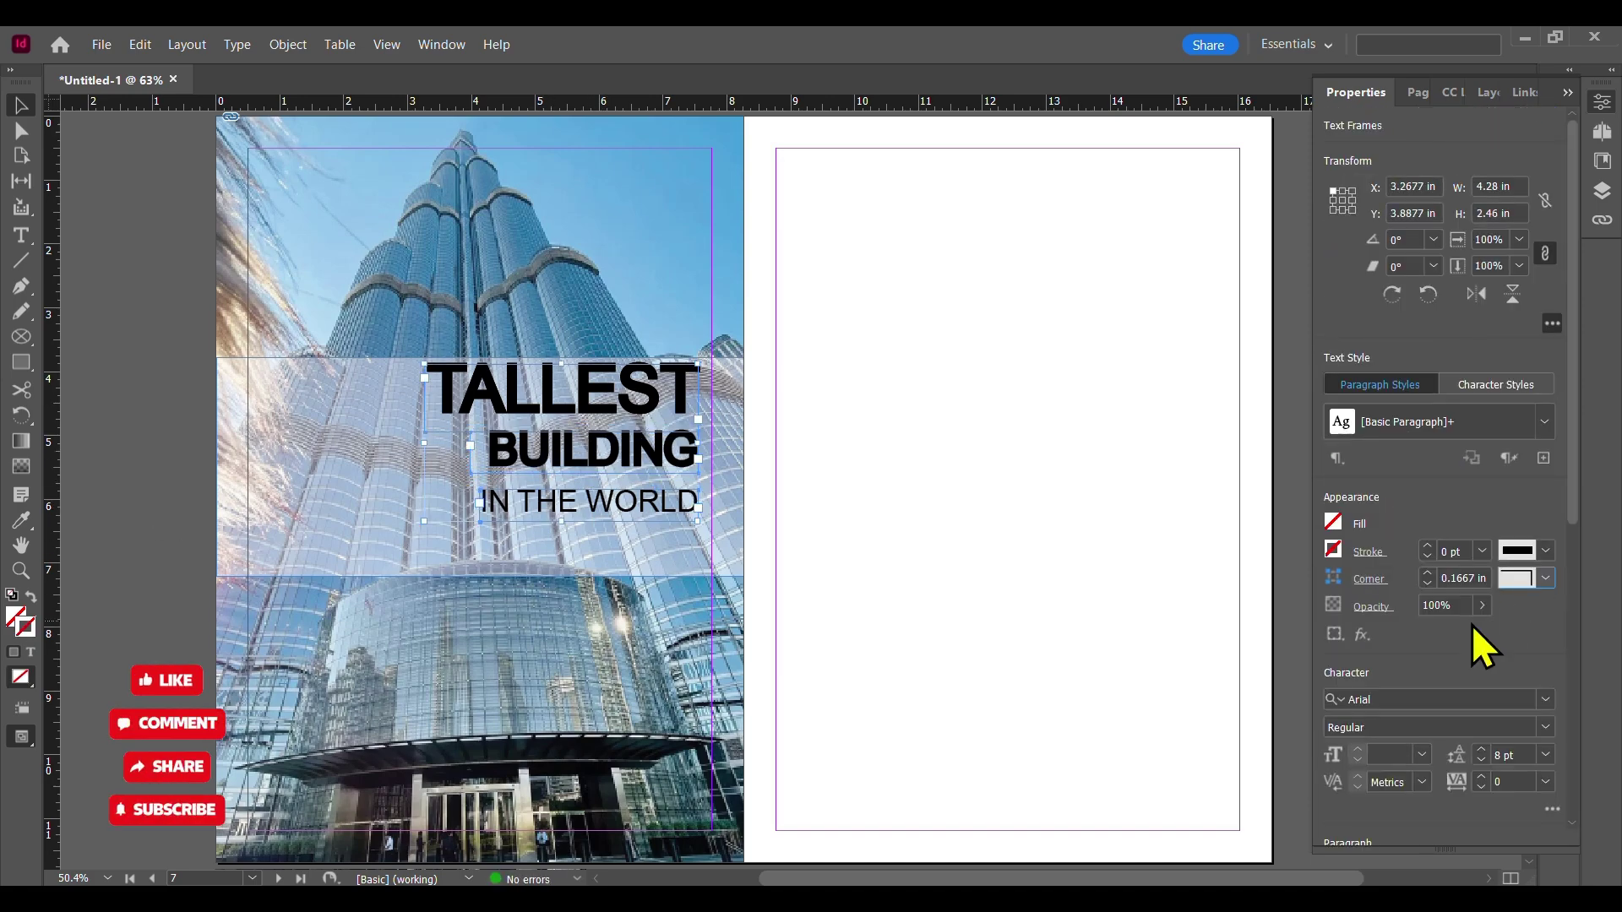
pyautogui.scroll(-10, 1571, 553)
pyautogui.click(189, 596)
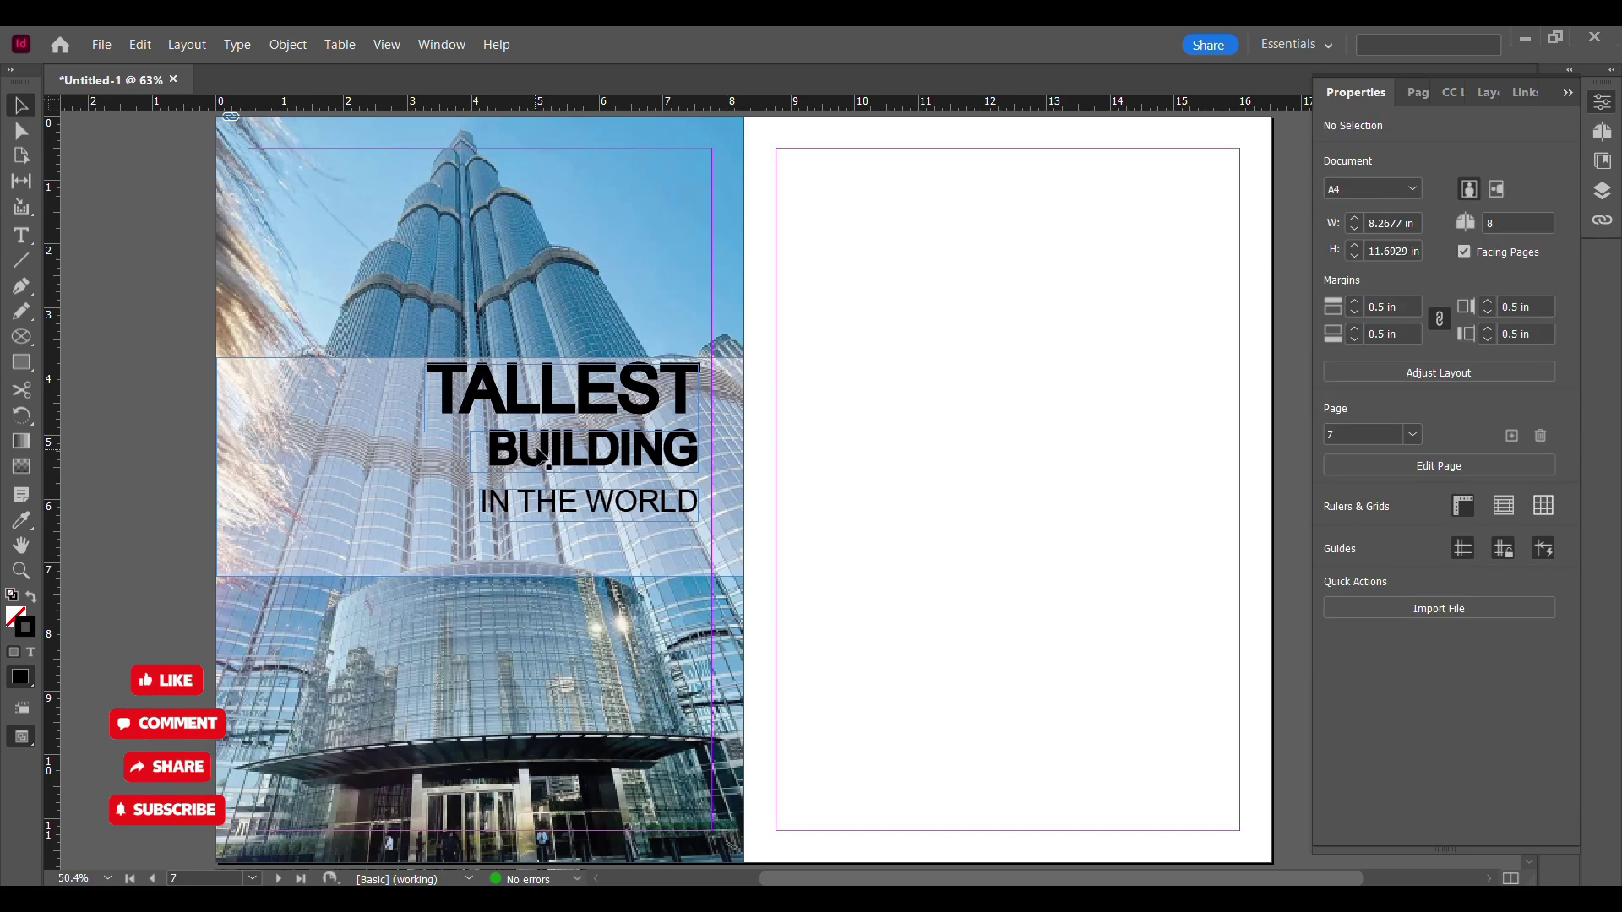
# - Draw a wide text frame near the top of page 7 and enter BURJ KHALIFA
pyautogui.scroll(1, 355, 376)
pyautogui.click(18, 245)
pyautogui.moveTo(790, 225); pyautogui.dragTo(1222, 346)
pyautogui.write('BURJ KHALIFA')
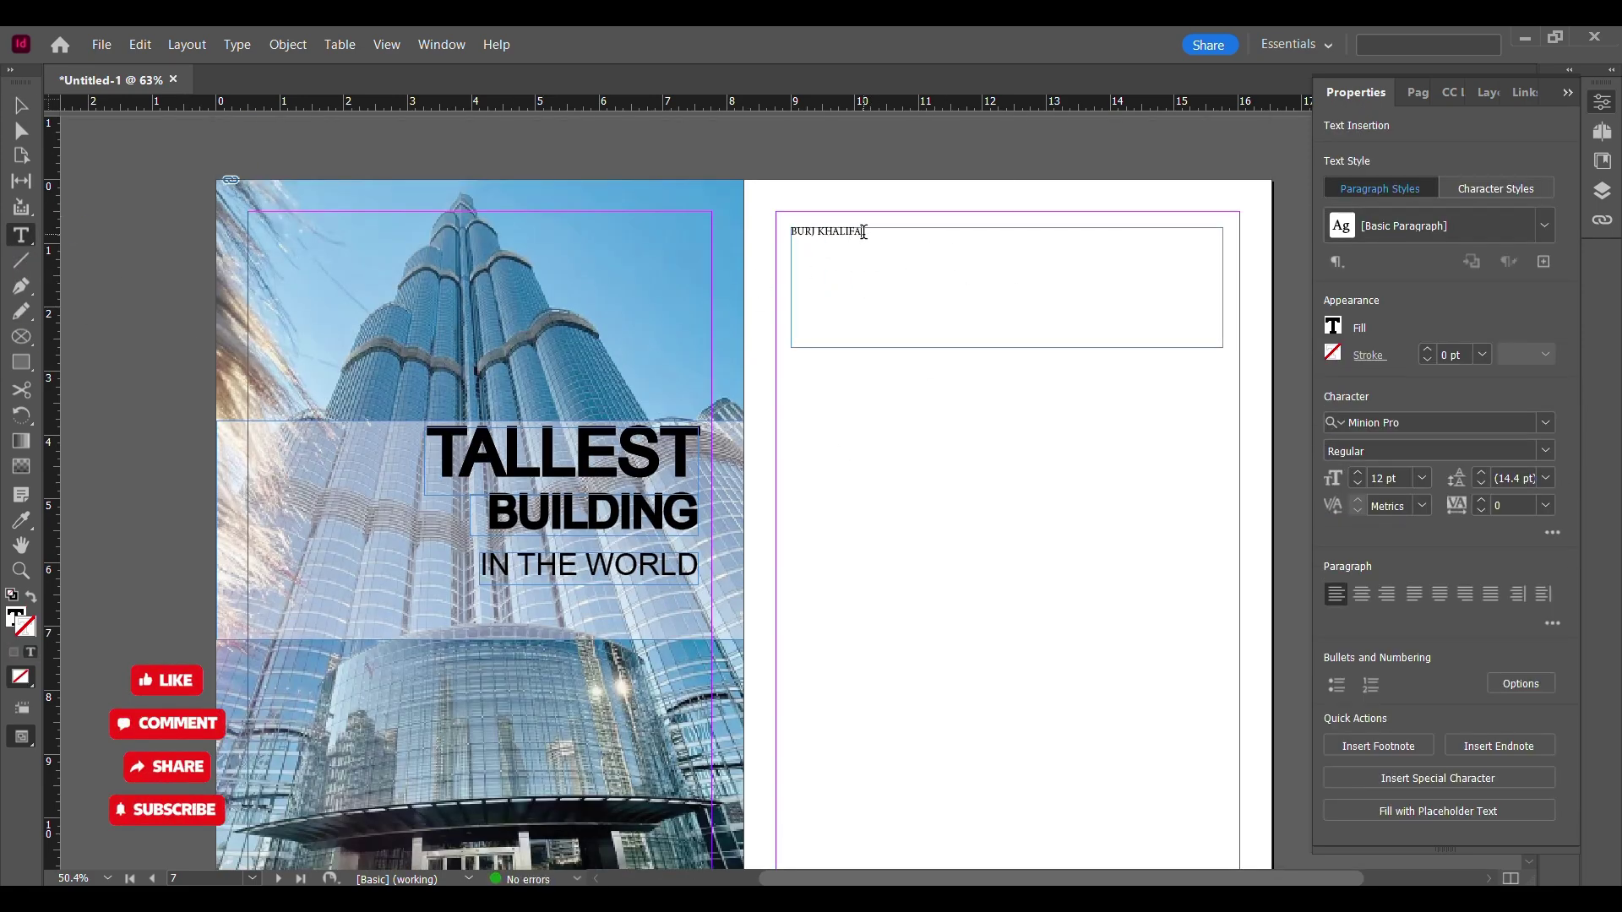
# - Set BURJ KHALIFA in Arial at 70 pt with a 2 pt stroke
pyautogui.click(1545, 422)
pyautogui.scroll(-5, 1444, 652)
pyautogui.click(1132, 768)
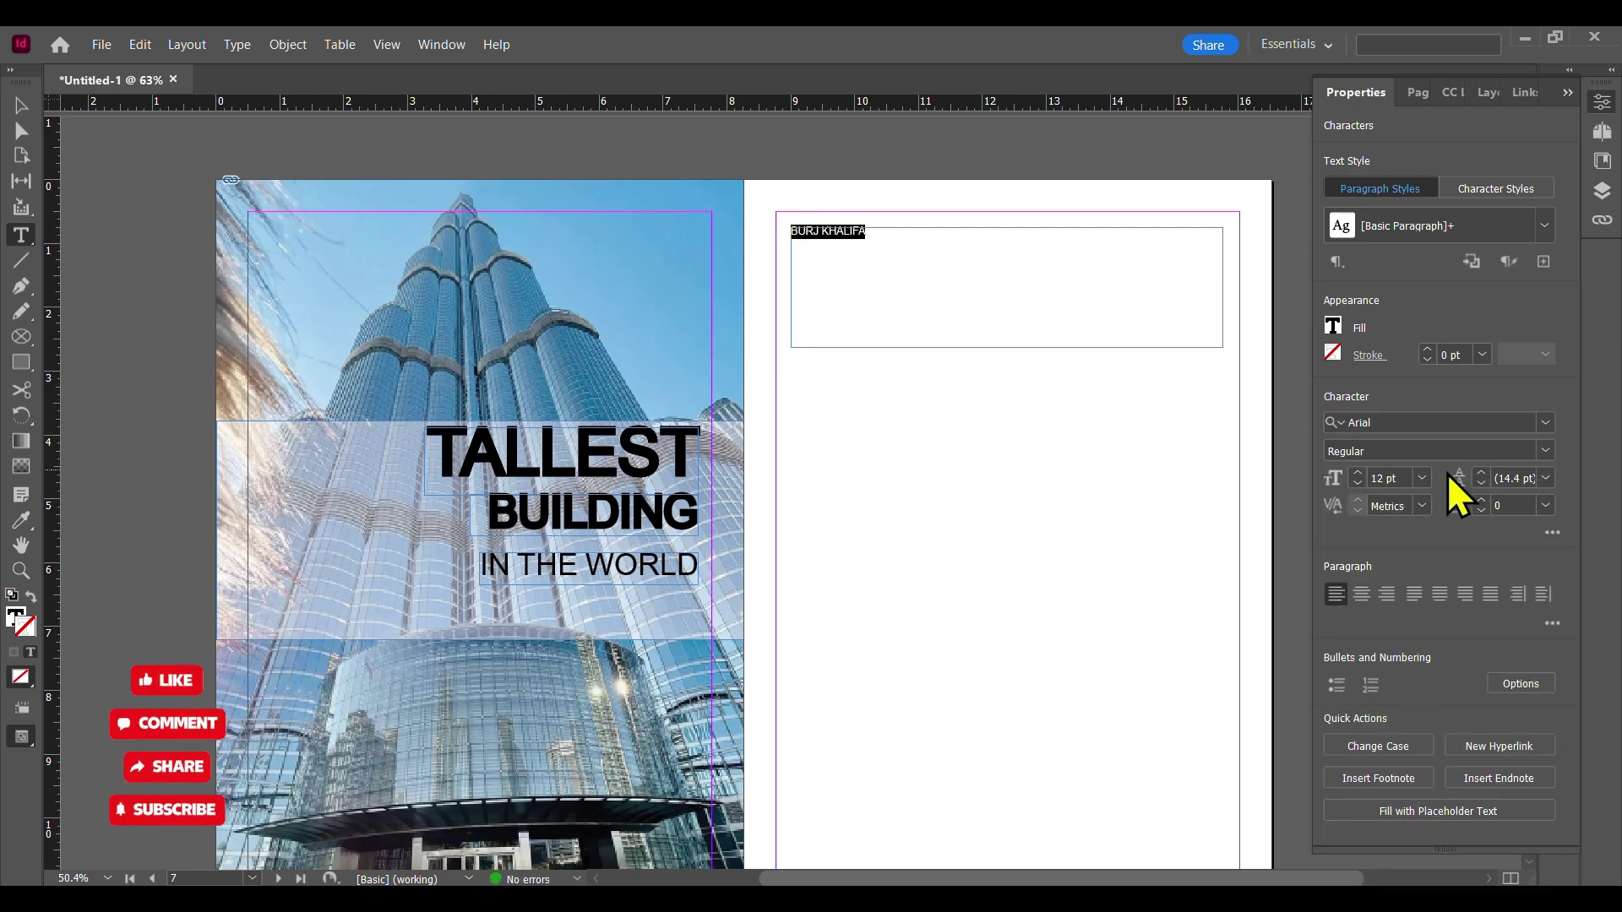
pyautogui.click(1357, 474)
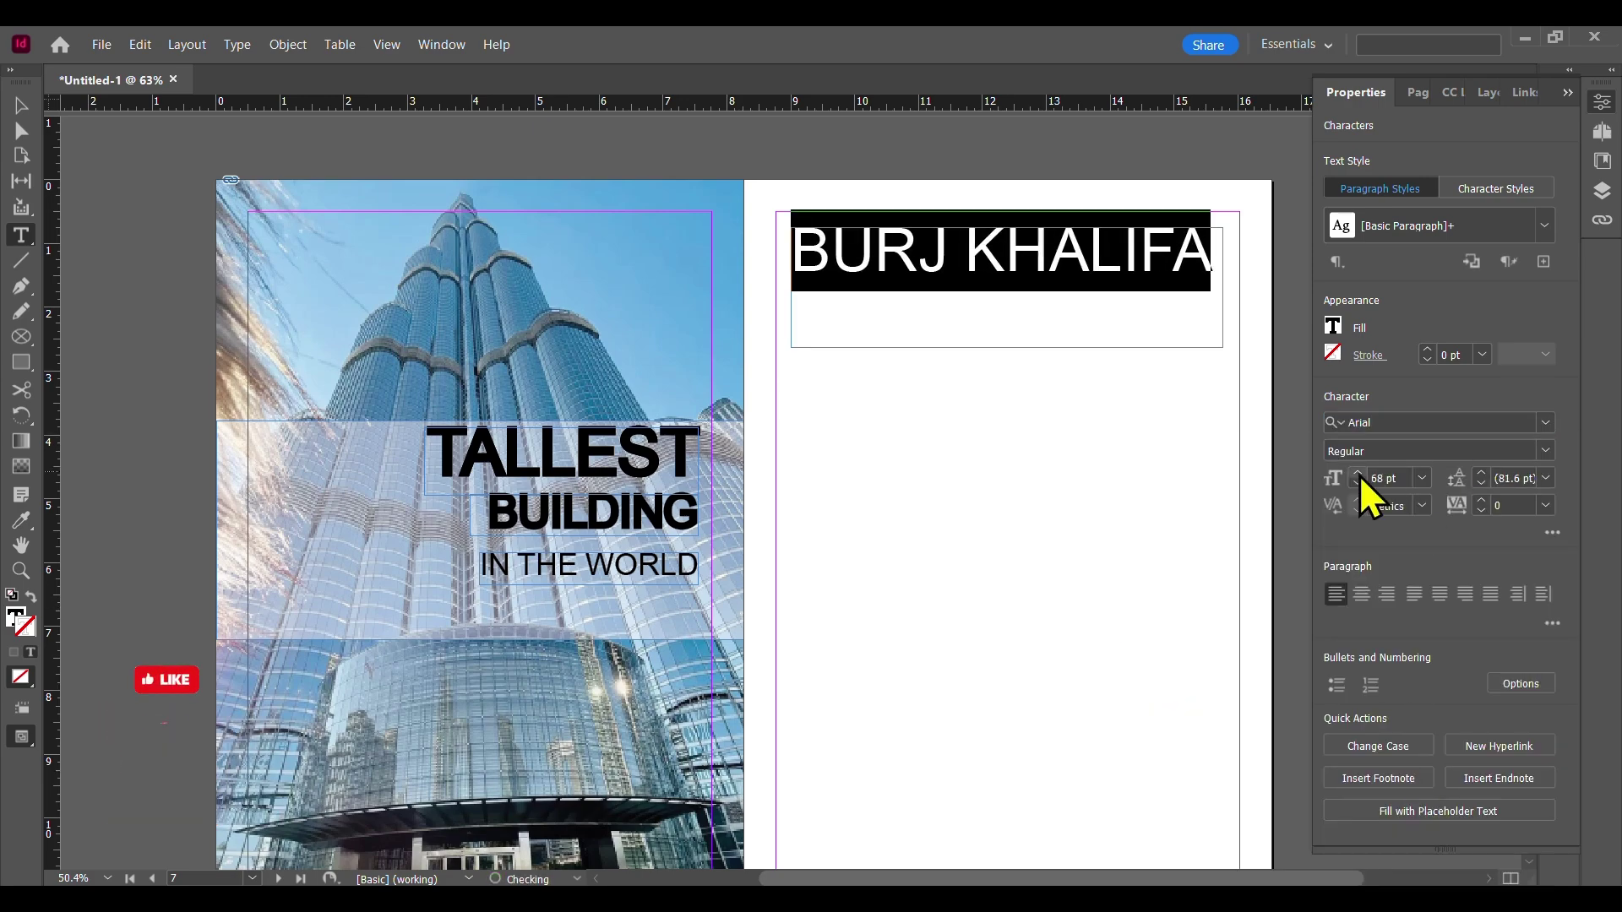
pyautogui.click(1481, 354)
pyautogui.click(1487, 482)
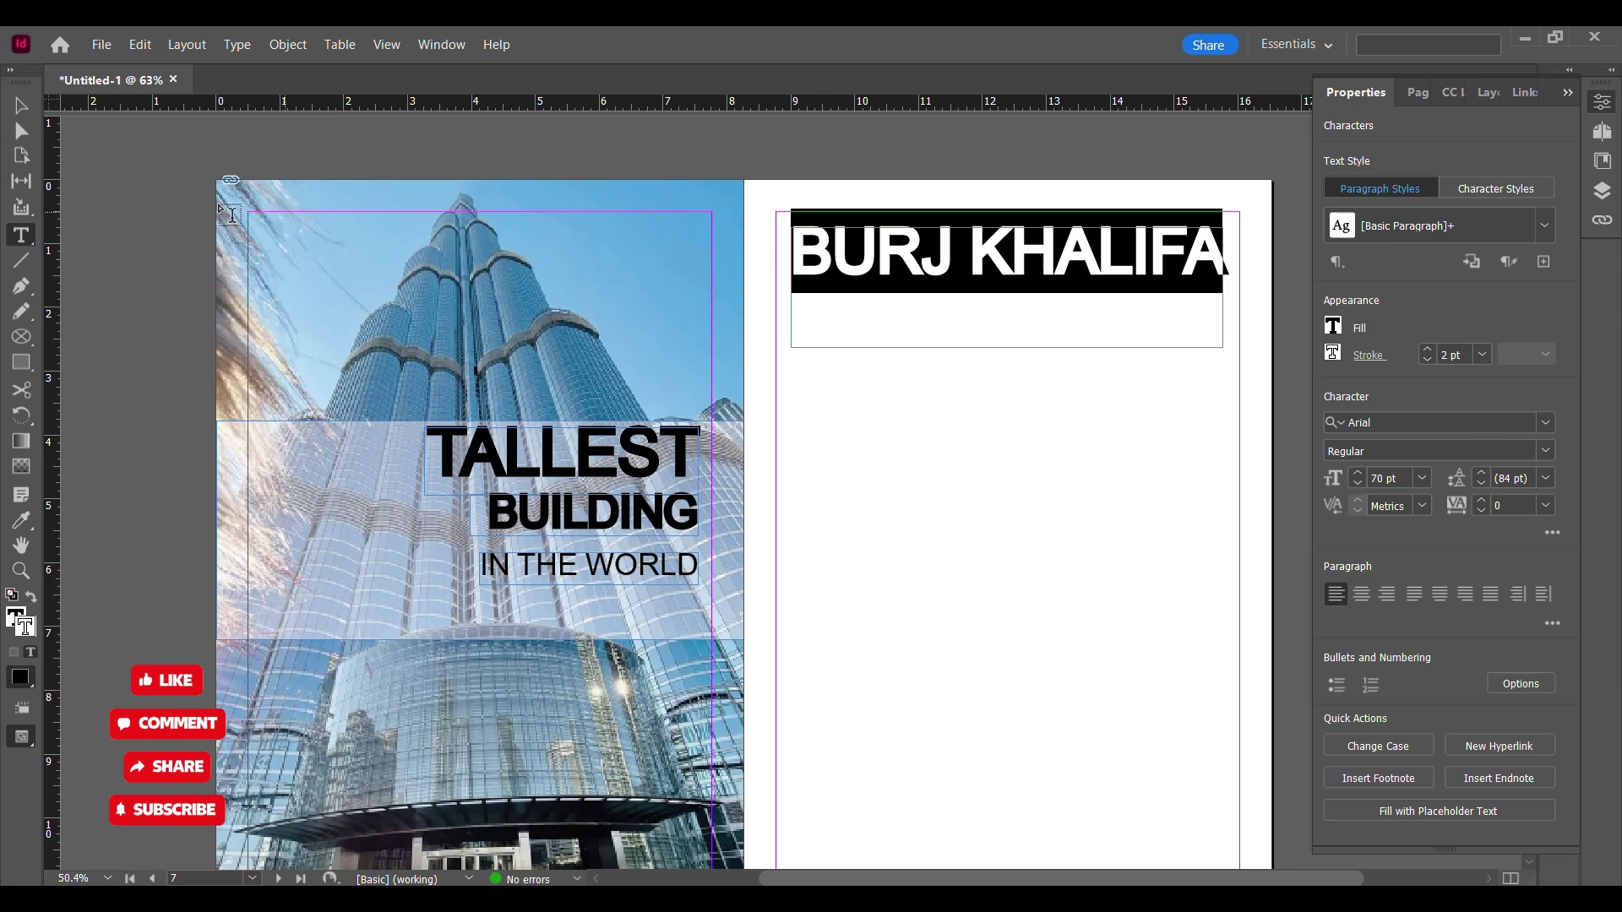
# - Reduce the BURJ KHALIFA frame to about 1.16 in high, rotate it 90° and move it to the left edge of page 6
pyautogui.click(21, 106)
pyautogui.scroll(-1, 1027, 330)
pyautogui.scroll(1, 1027, 330)
pyautogui.moveTo(1013, 347); pyautogui.dragTo(1006, 301)
pyautogui.click(1407, 239)
pyautogui.write('90')
pyautogui.press('Return')
pyautogui.moveTo(837, 214); pyautogui.dragTo(262, 673)
# - Lengthen the rotated BURJ KHALIFA frame to span page 6 between the top and bottom margins and set its text to 110 pt
pyautogui.scroll(-3, 279, 597)
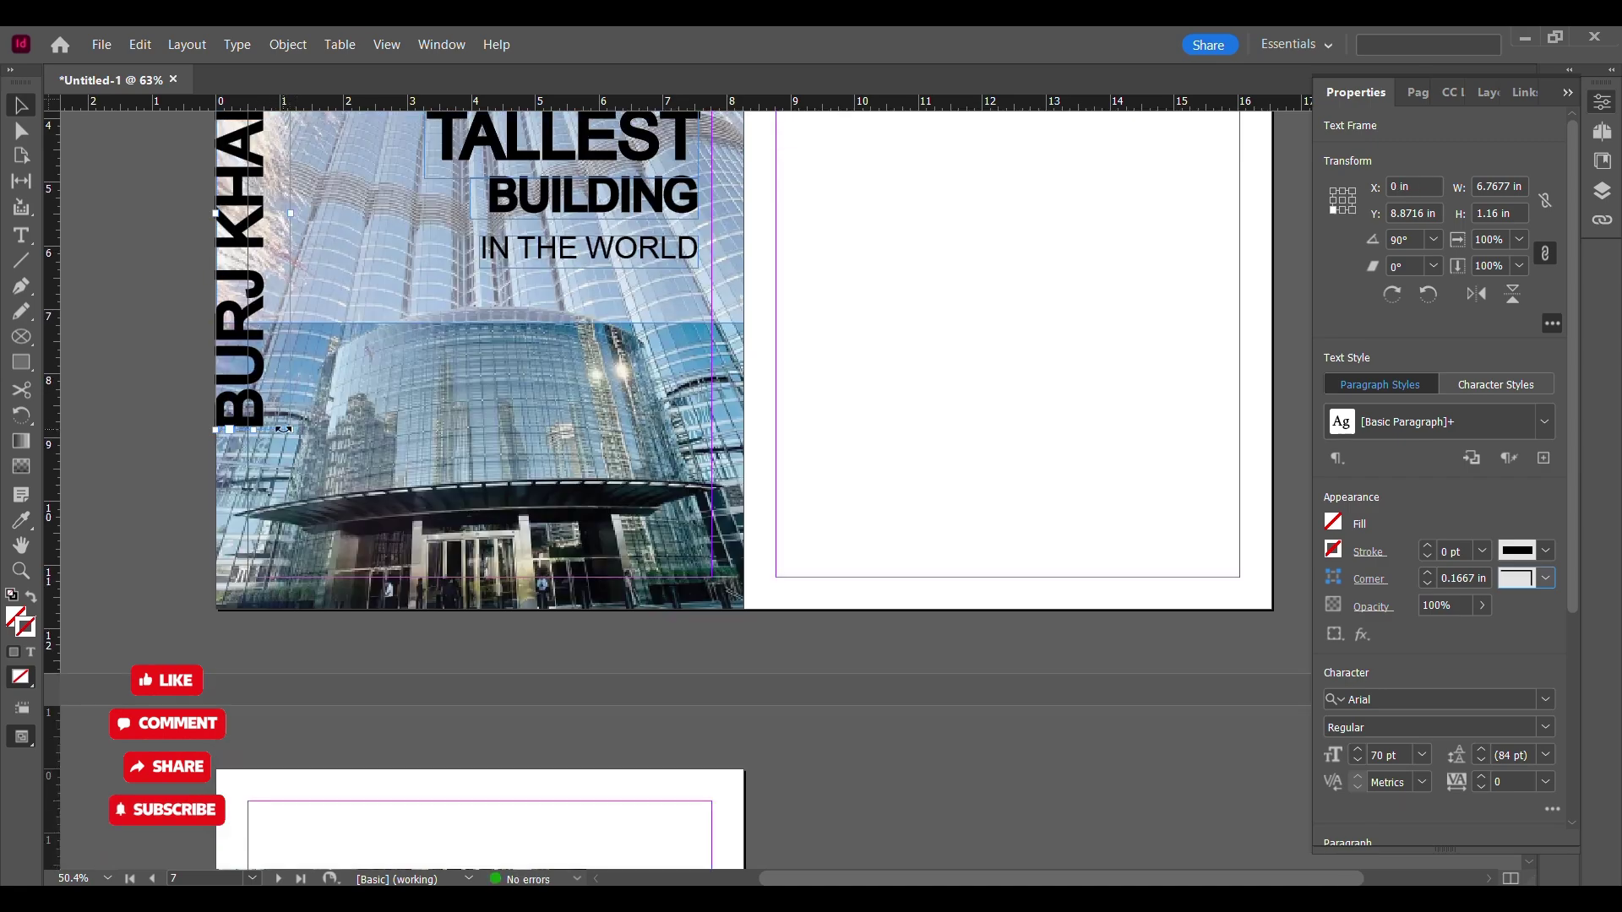
pyautogui.scroll(4, 287, 432)
pyautogui.moveTo(290, 464); pyautogui.dragTo(299, 669)
pyautogui.scroll(-3, 376, 479)
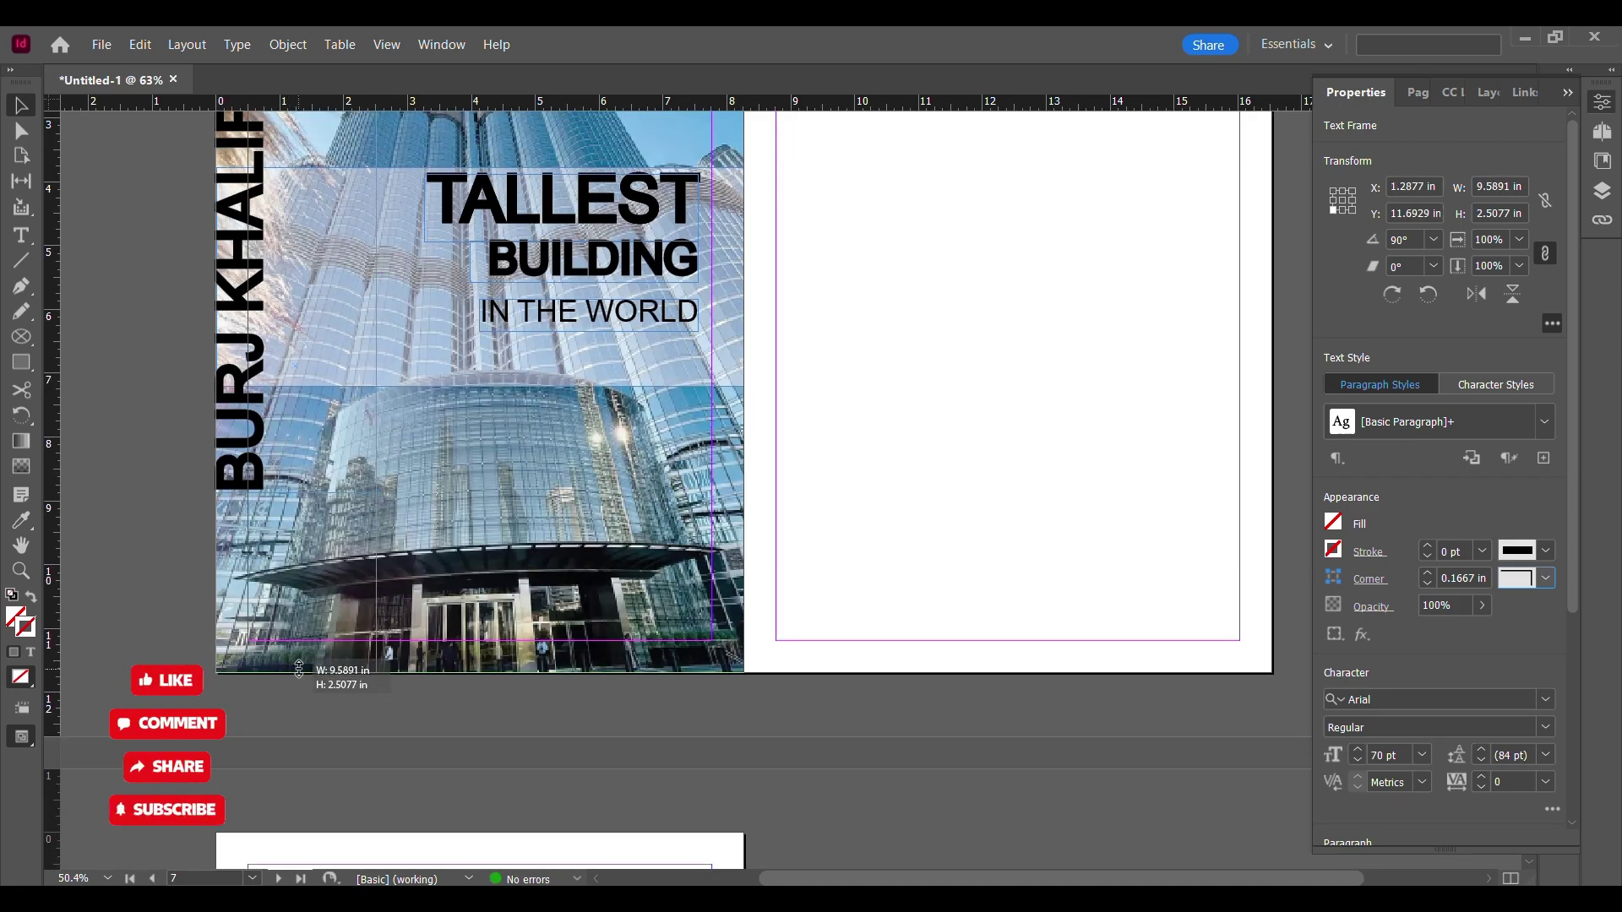
pyautogui.scroll(5, 302, 648)
pyautogui.moveTo(295, 374); pyautogui.dragTo(293, 271)
pyautogui.scroll(-3, 293, 272)
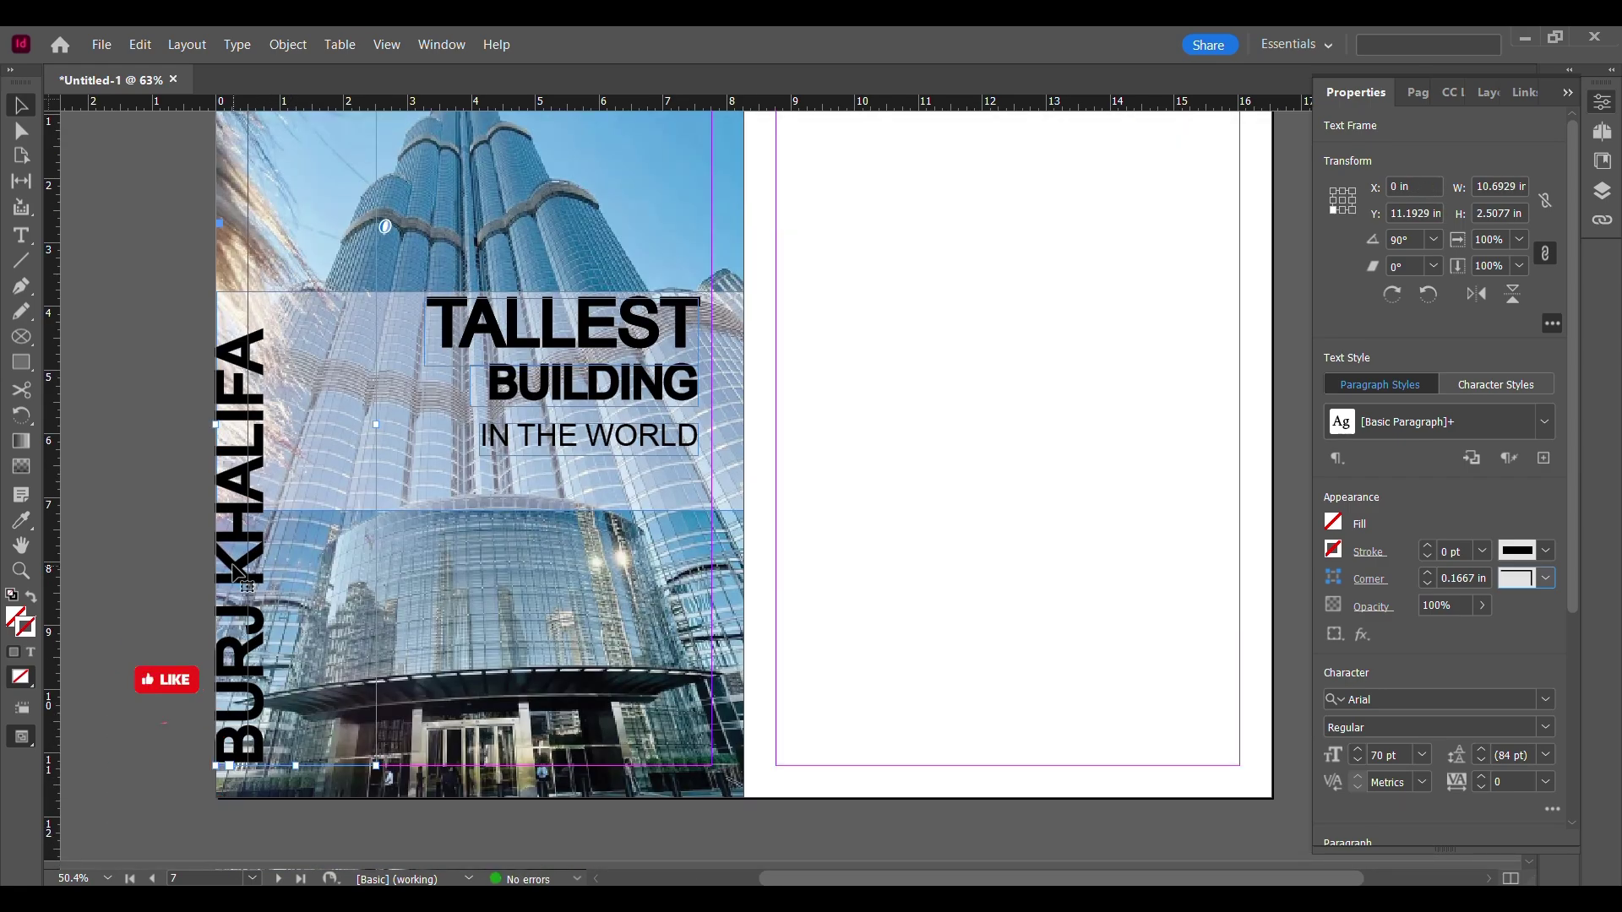
pyautogui.click(1357, 749)
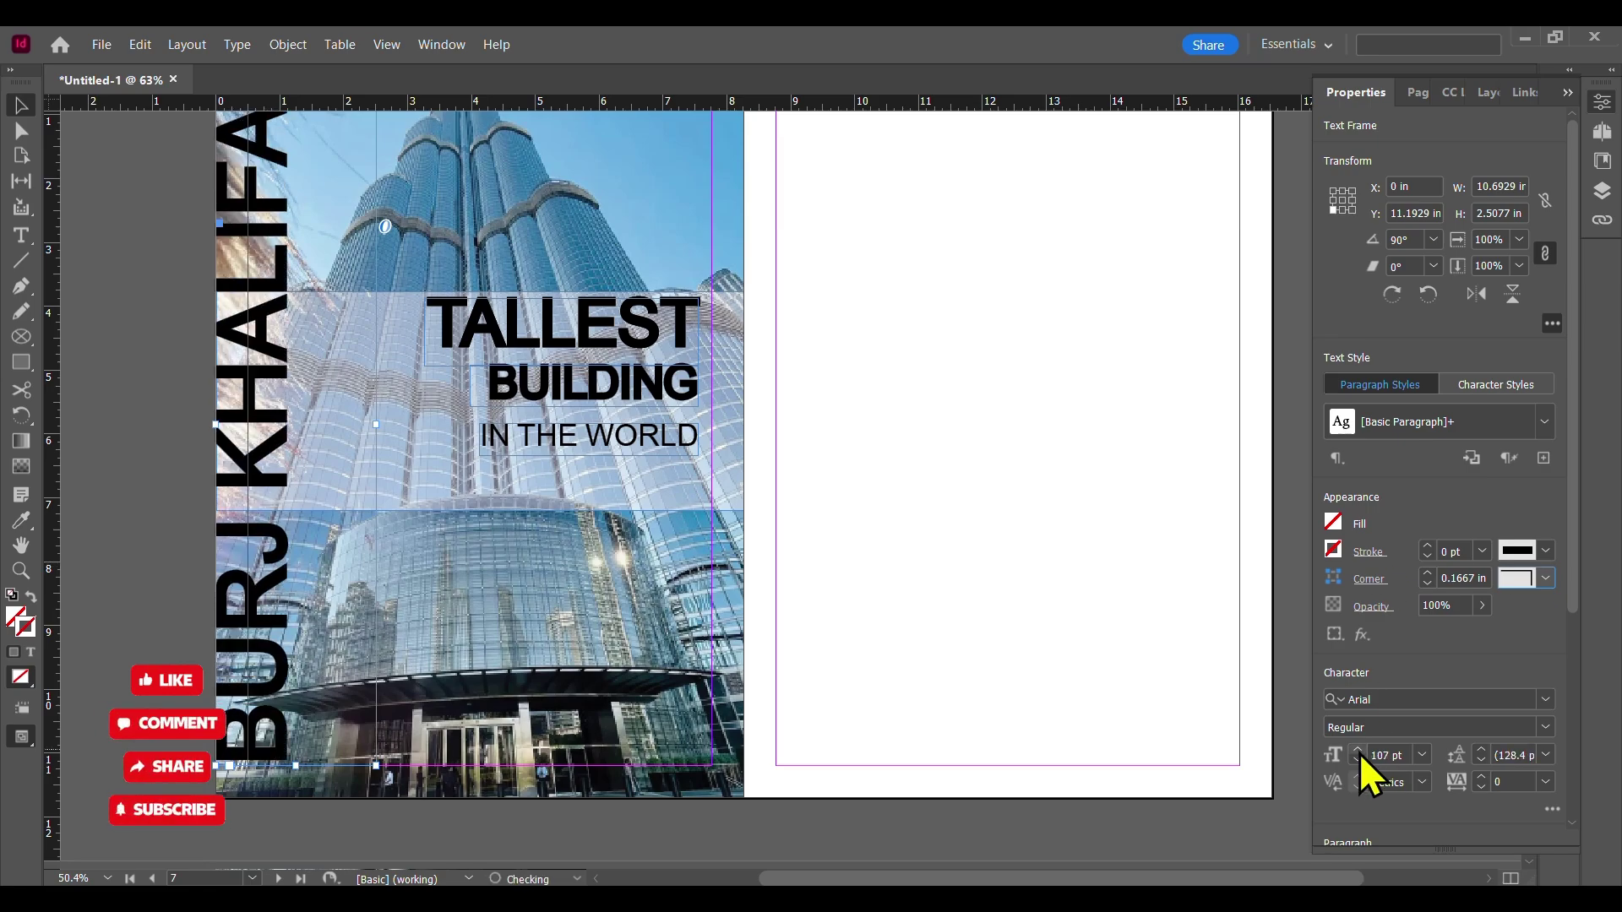
pyautogui.click(1358, 749)
# - Narrow the BURJ KHALIFA frame to about 1.26 in and move it to the left margin of page 6
pyautogui.moveTo(377, 488); pyautogui.dragTo(744, 487)
pyautogui.moveTo(277, 408); pyautogui.dragTo(294, 408)
pyautogui.moveTo(393, 489); pyautogui.dragTo(347, 469)
pyautogui.click(169, 490)
pyautogui.hotkey('ctrl', 'z')
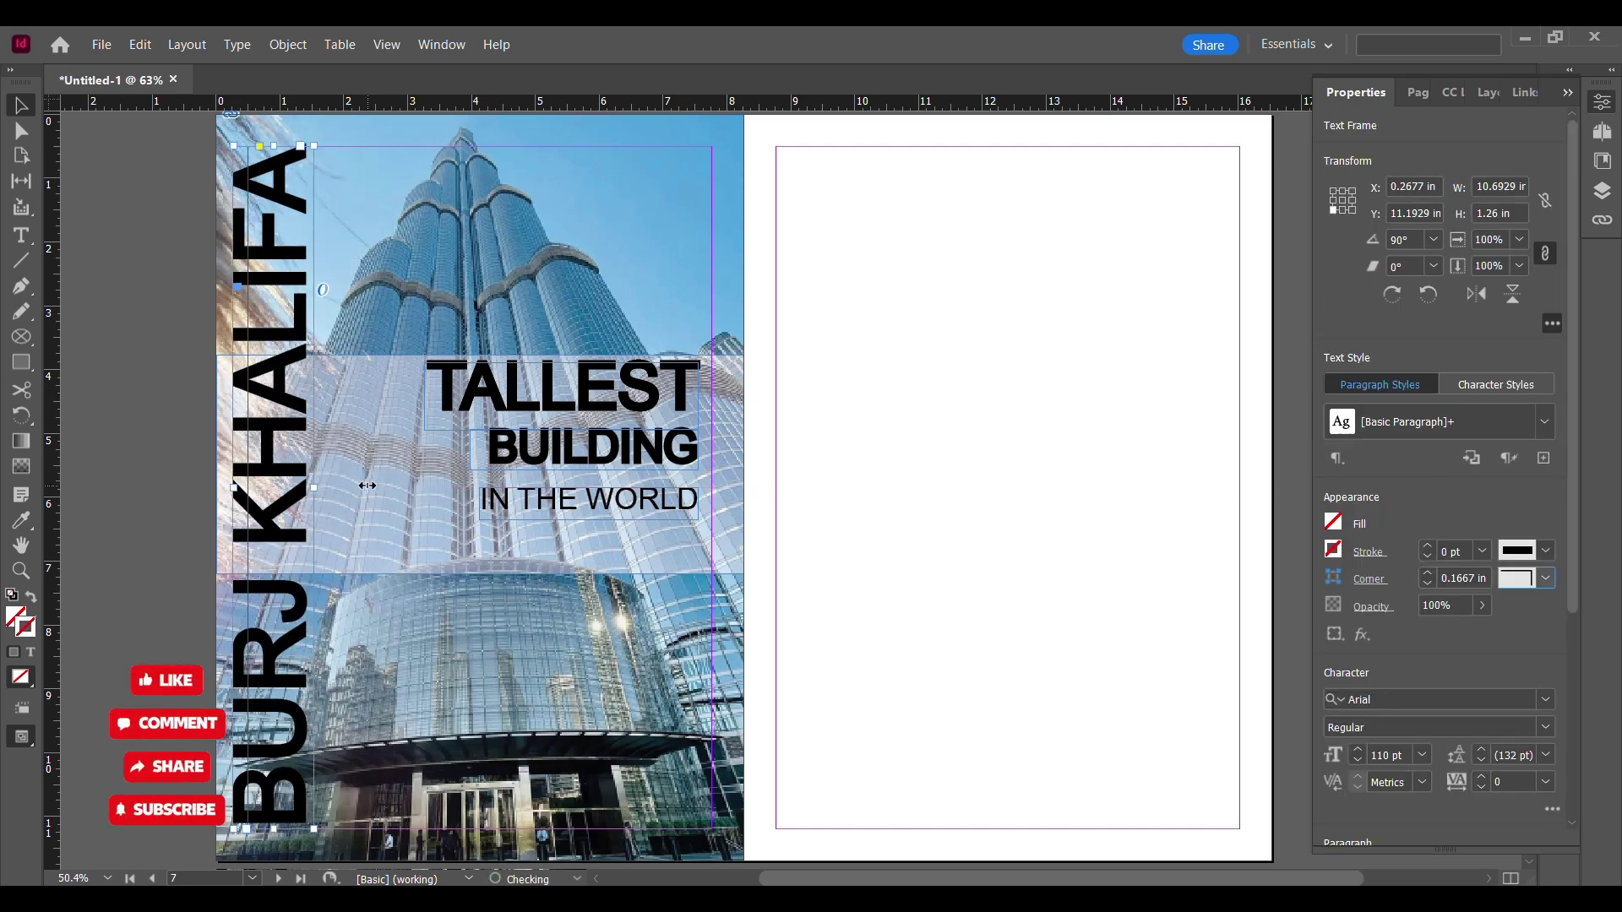
pyautogui.scroll(-1, 373, 475)
pyautogui.scroll(1, 844, 522)
pyautogui.moveTo(272, 529)
pyautogui.mouseDown()
pyautogui.moveTo(305, 530)
pyautogui.moveTo(288, 530)
pyautogui.mouseUp()
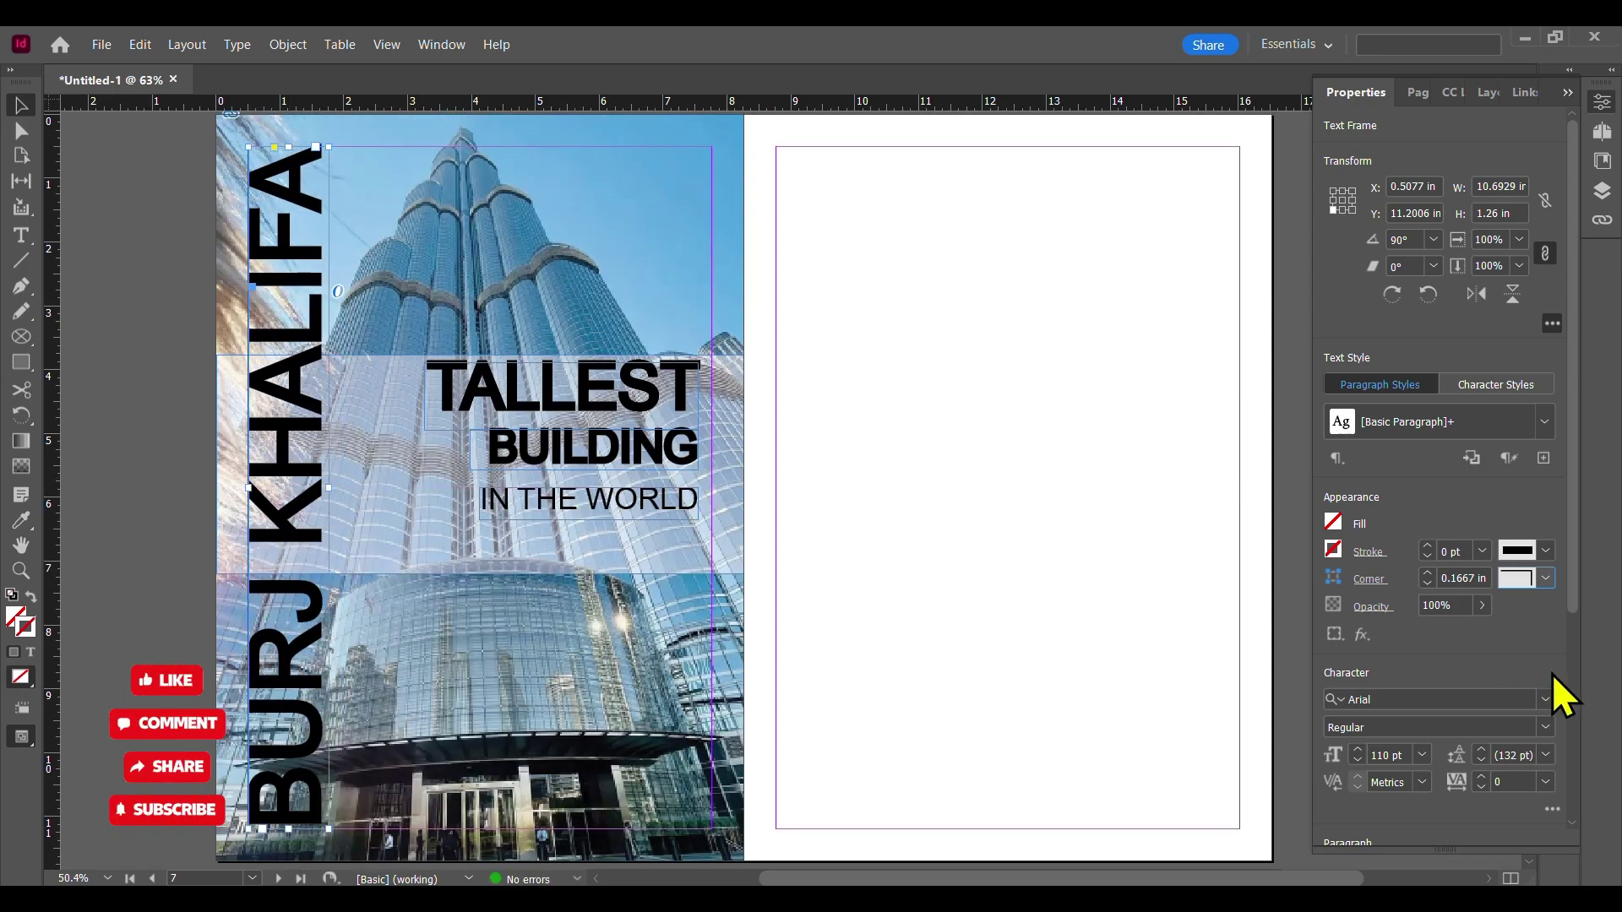
# - Set the vertical scale of BURJ KHALIFA to 177% and shift its frame so the letters start near the left margin
pyautogui.scroll(-3, 1563, 691)
pyautogui.click(1357, 584)
pyautogui.click(1356, 583)
pyautogui.click(1356, 584)
pyautogui.click(1357, 583)
pyautogui.click(1356, 584)
pyautogui.click(1357, 584)
pyautogui.moveTo(358, 541)
pyautogui.mouseDown()
pyautogui.moveTo(398, 532)
pyautogui.moveTo(382, 534)
pyautogui.mouseUp()
# - Set both the fill and the stroke of the BURJ KHALIFA text to Paper
pyautogui.tripleClick(364, 735)
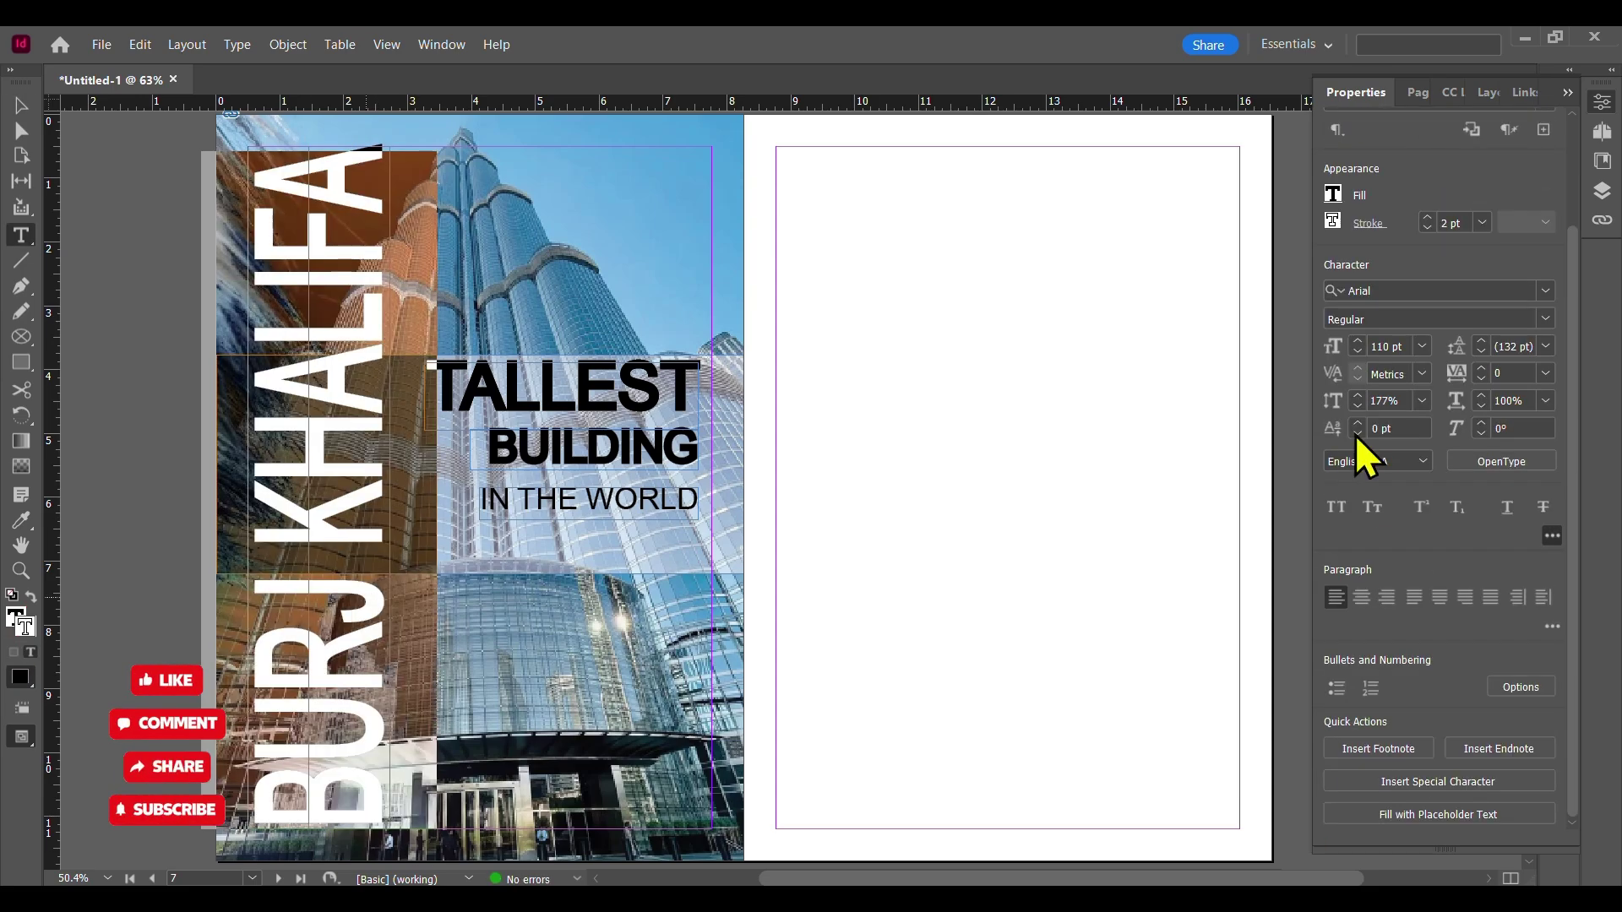
pyautogui.click(1338, 191)
pyautogui.click(1117, 378)
pyautogui.click(1331, 221)
pyautogui.click(1130, 404)
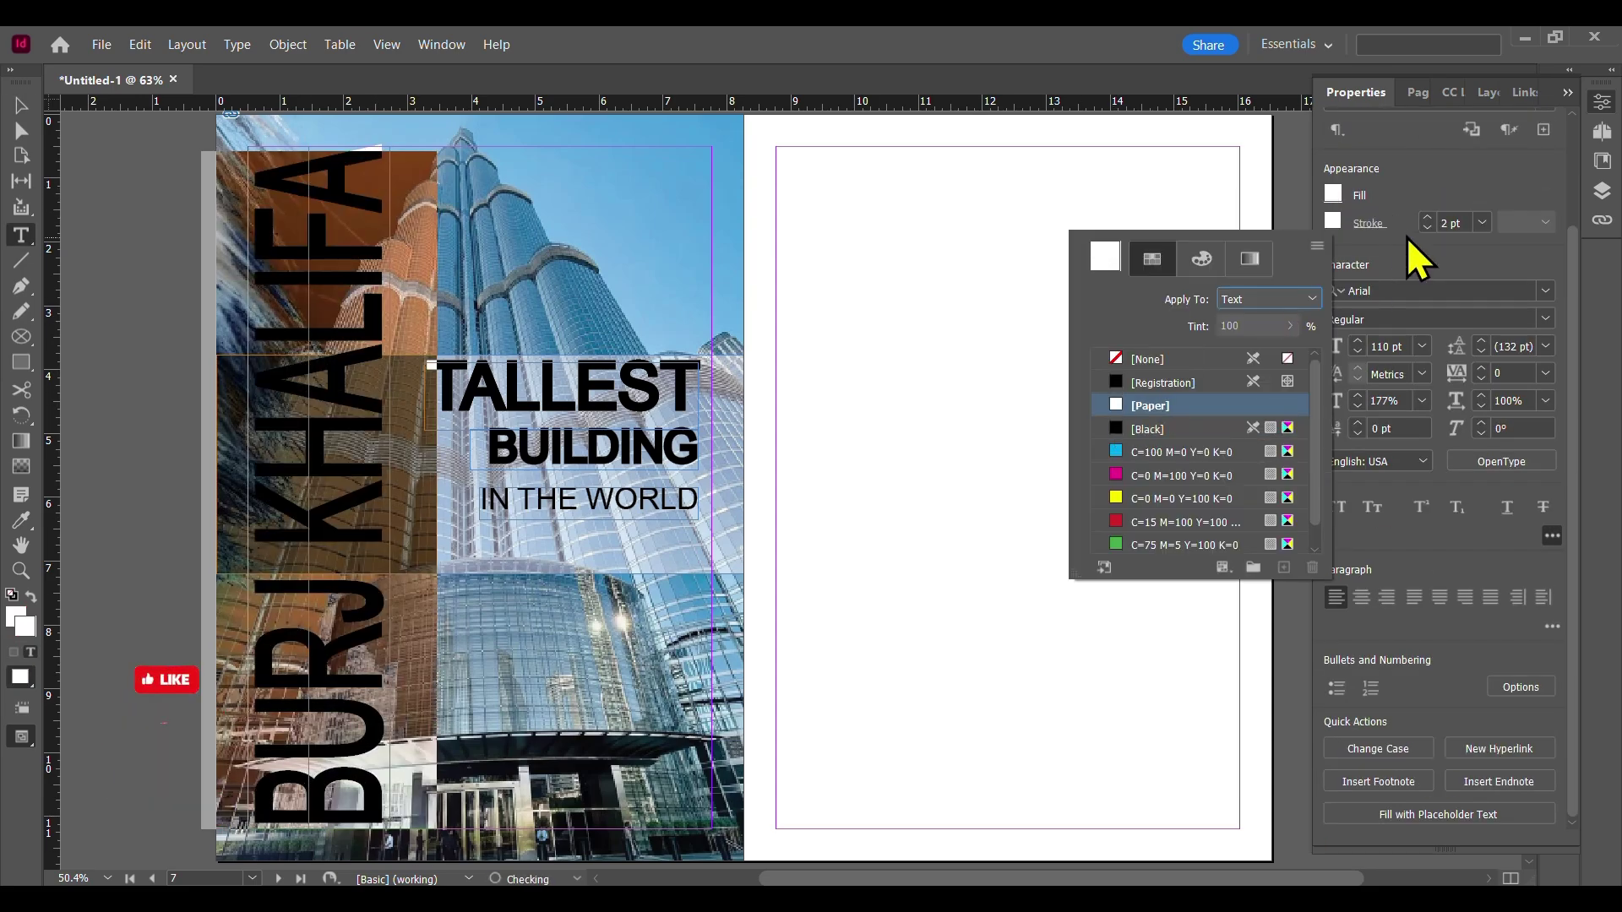
pyautogui.click(1397, 251)
pyautogui.click(18, 108)
pyautogui.click(125, 207)
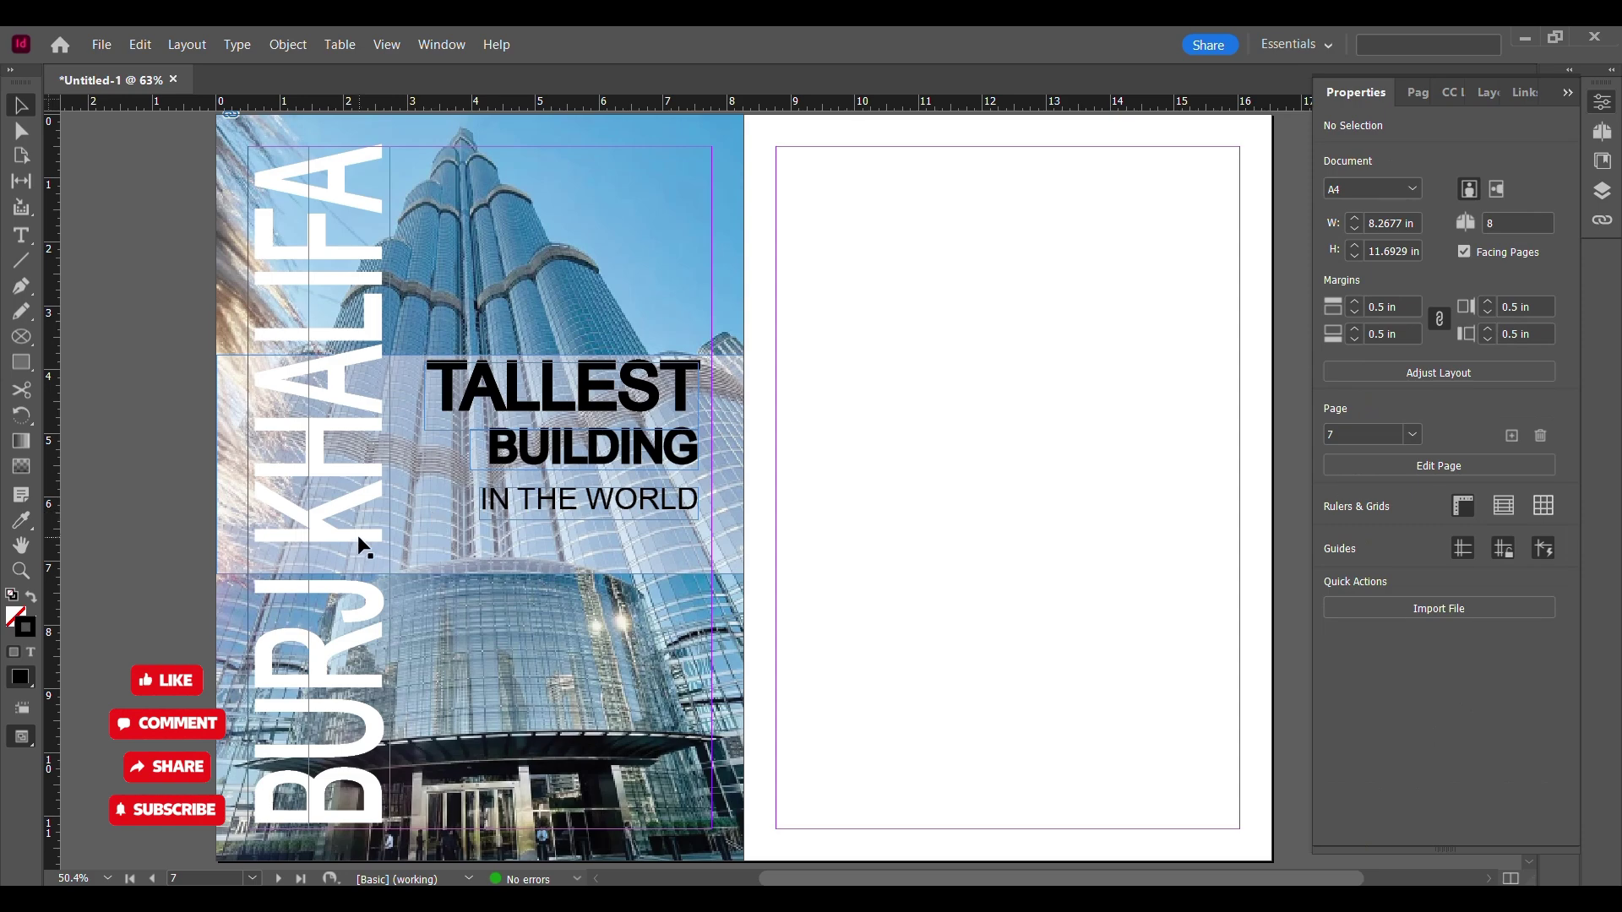
# - Draw a rectangle covering all of page 7 and give it a Paper fill and no stroke
pyautogui.moveTo(955, 541); pyautogui.dragTo(678, 525)
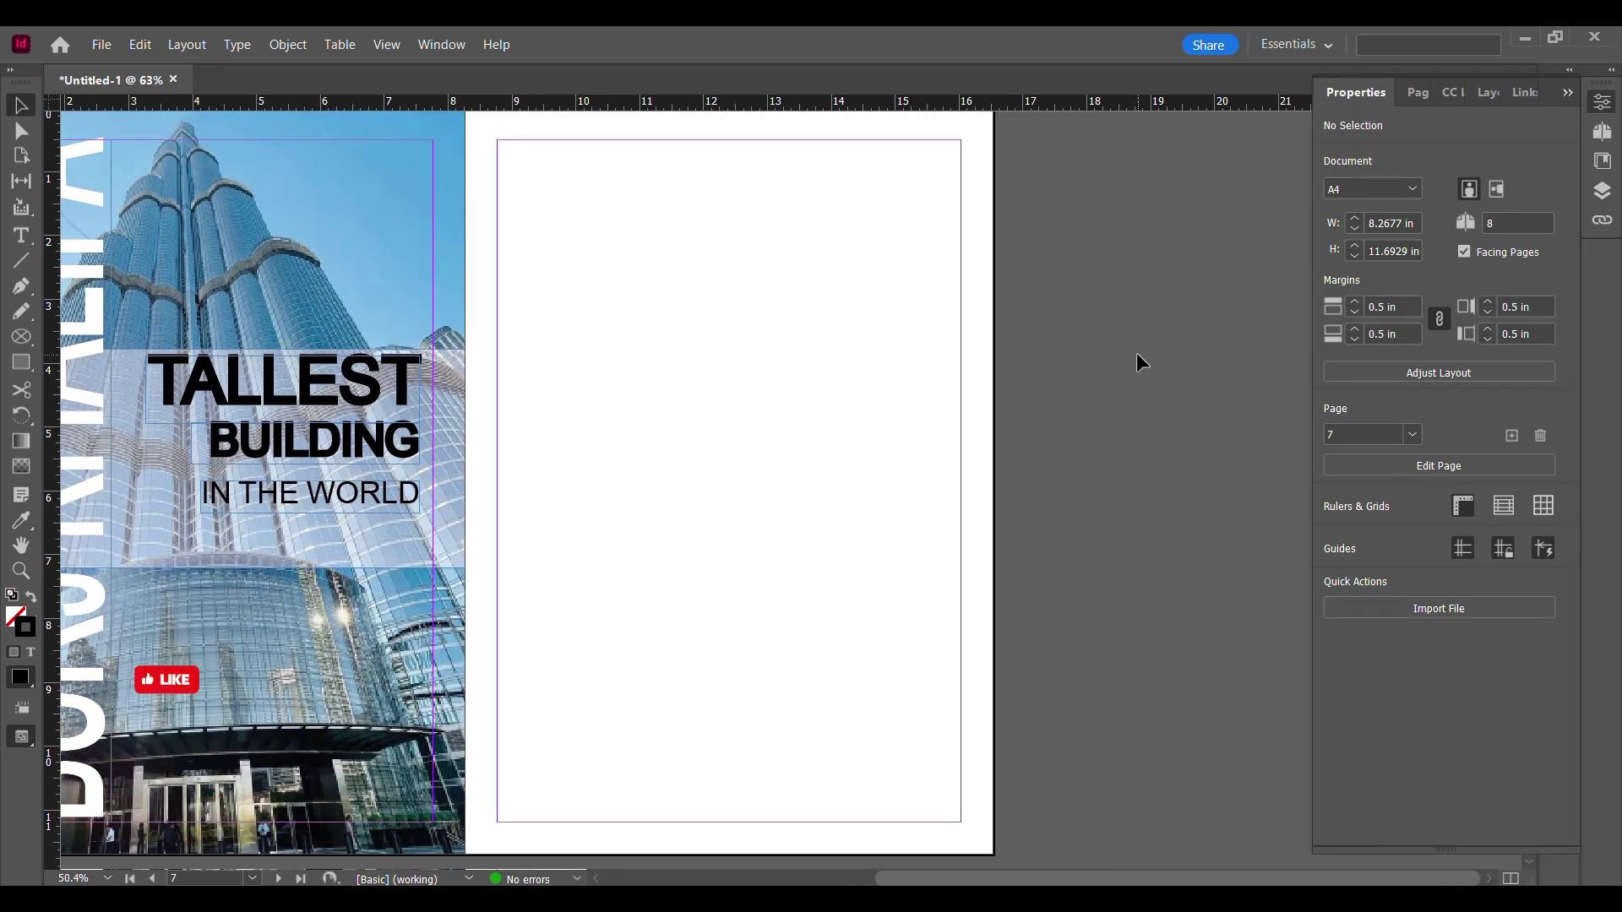
pyautogui.moveTo(1137, 352); pyautogui.dragTo(1198, 361)
pyautogui.moveTo(527, 118); pyautogui.dragTo(1055, 863)
pyautogui.click(1333, 382)
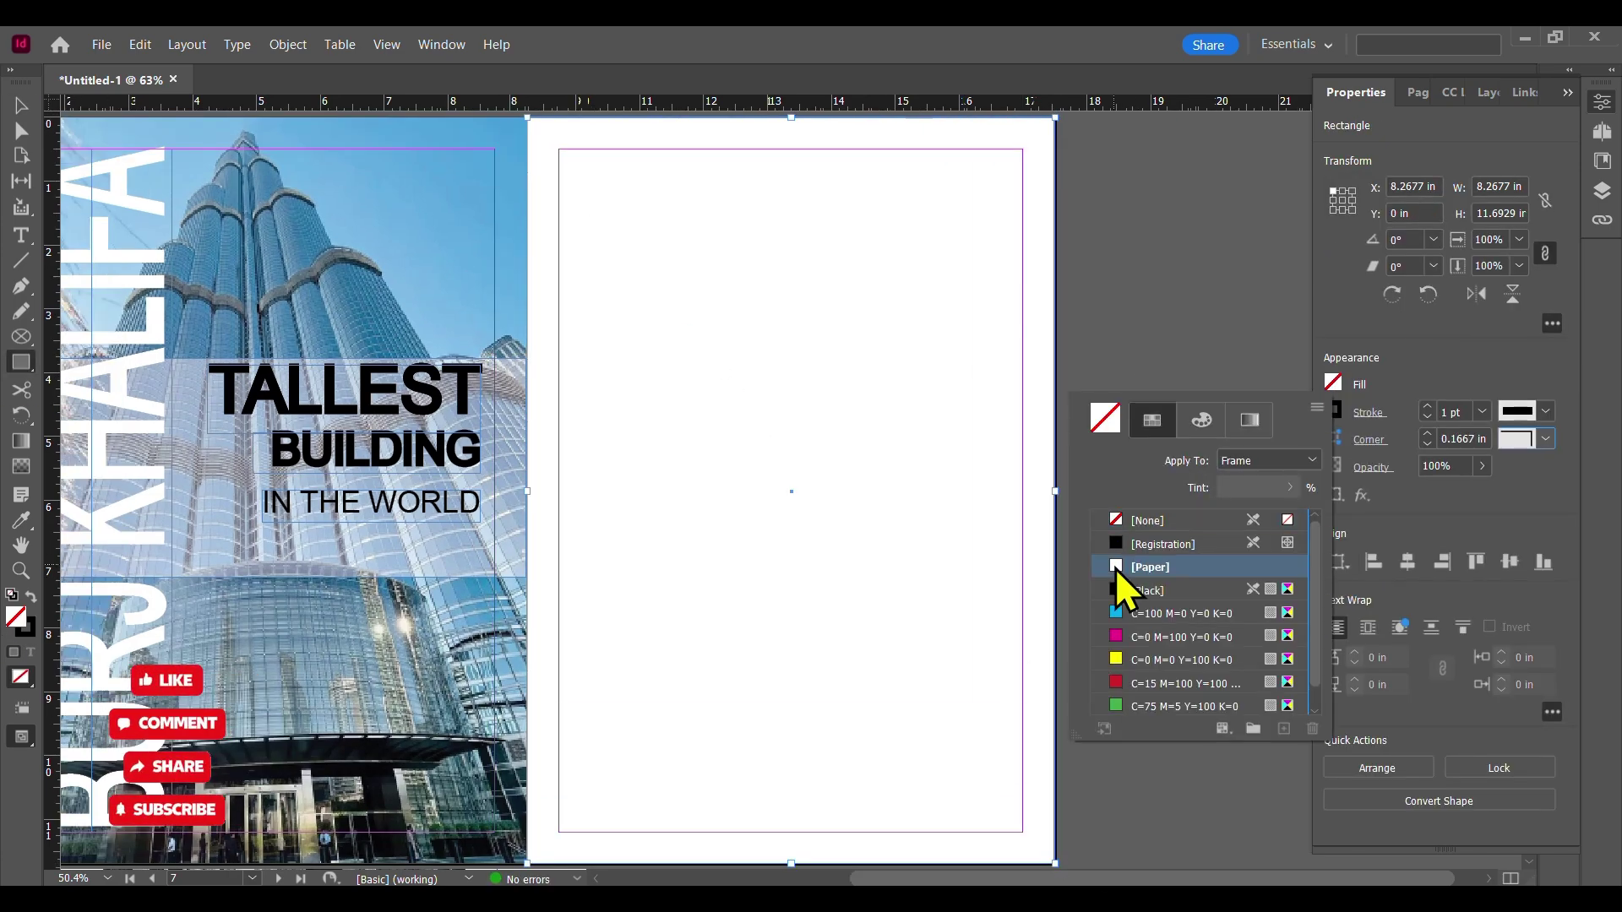
pyautogui.click(1336, 409)
pyautogui.click(1166, 546)
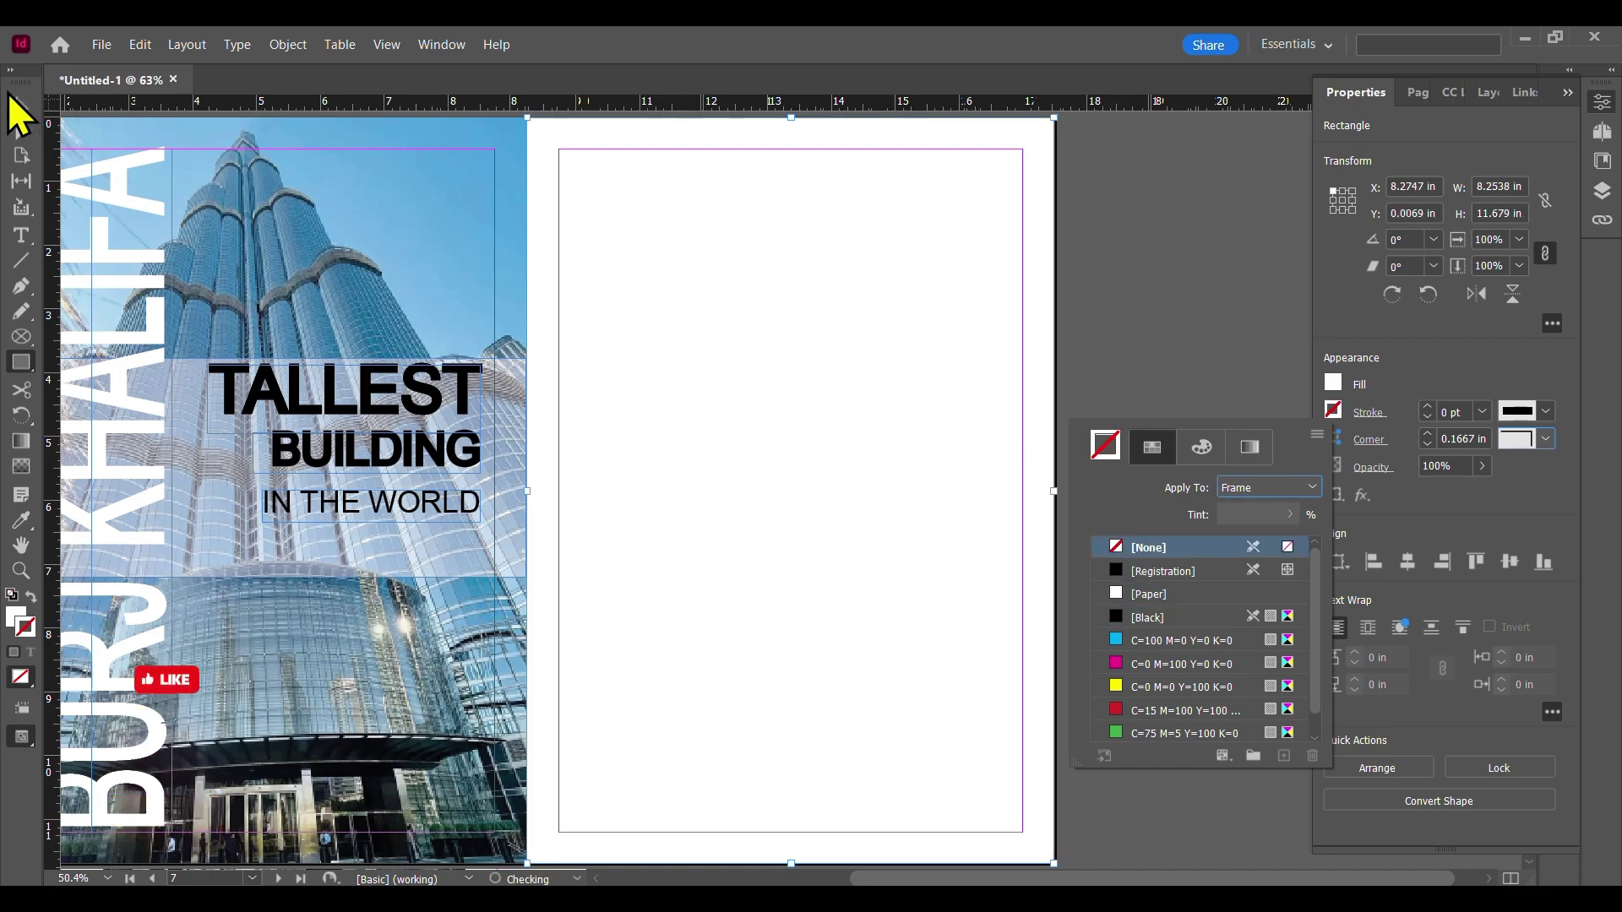
pyautogui.click(19, 107)
pyautogui.click(1107, 283)
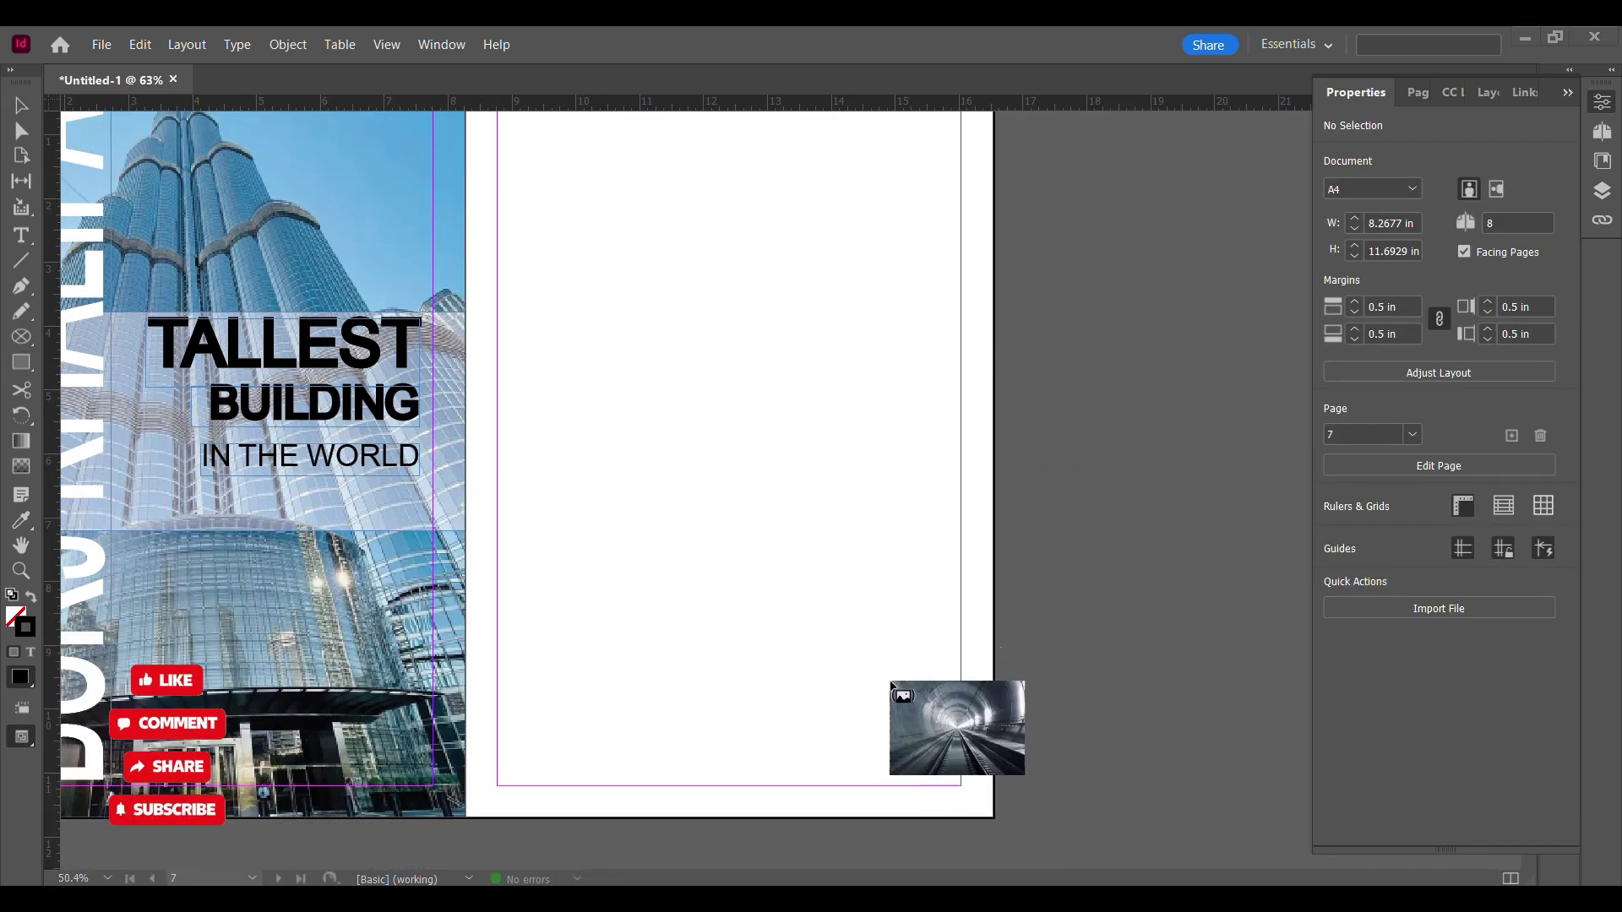
# - Place the railway tunnel photo in the page 7 rectangle and stretch it up and down to fill the whole page
pyautogui.click(673, 383)
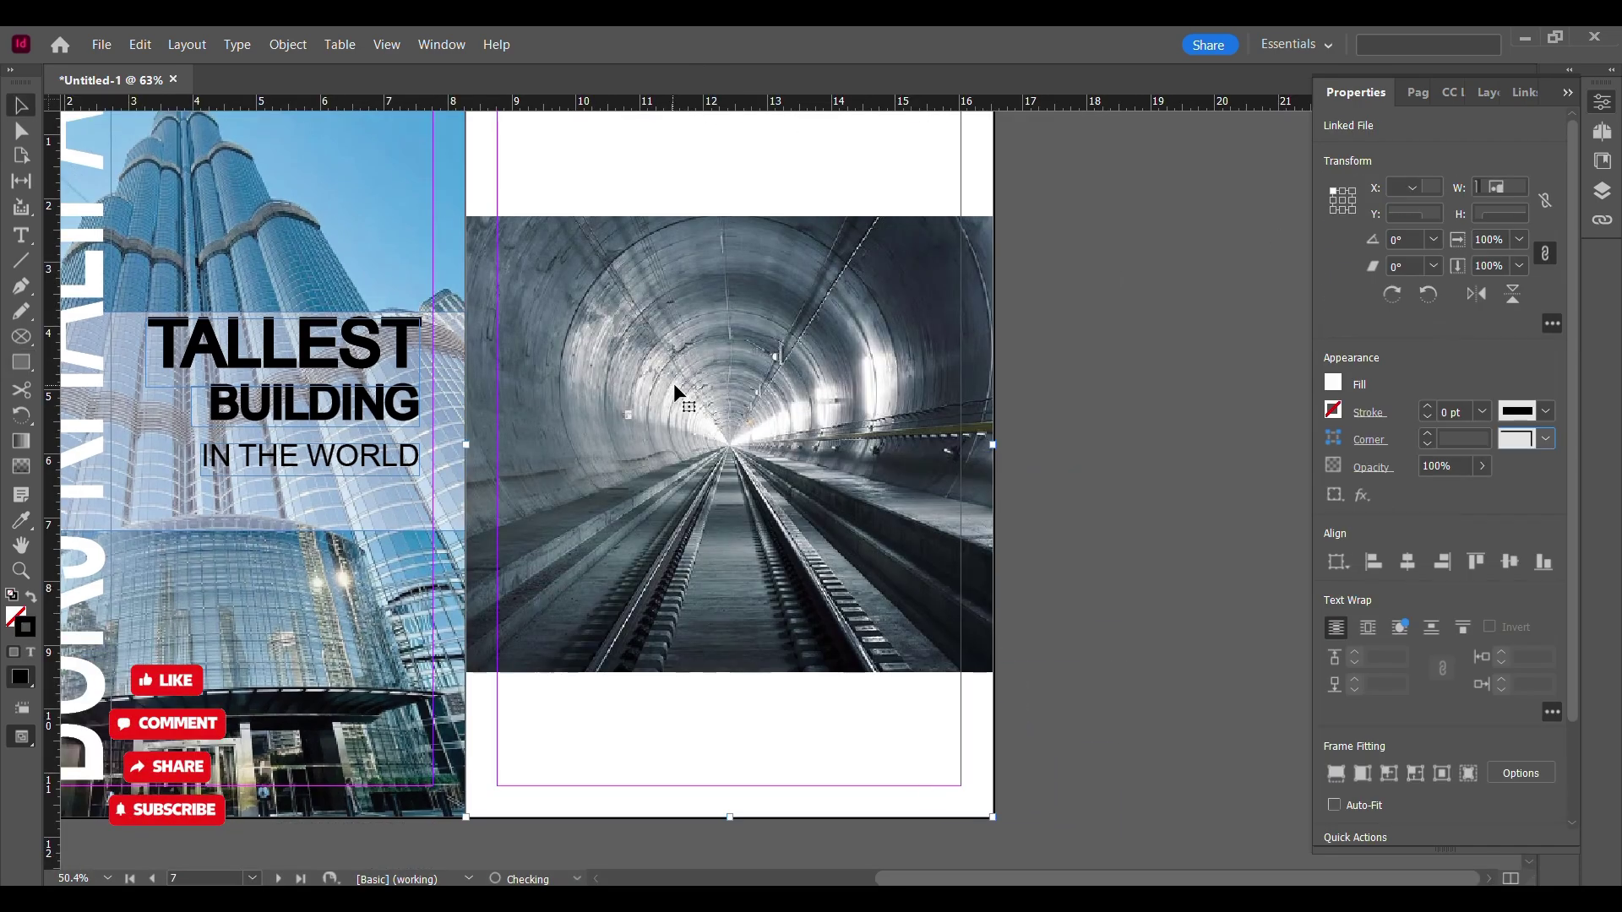
pyautogui.scroll(1, 729, 283)
pyautogui.moveTo(730, 282); pyautogui.dragTo(730, 135)
pyautogui.click(1259, 473)
pyautogui.scroll(-1, 1134, 476)
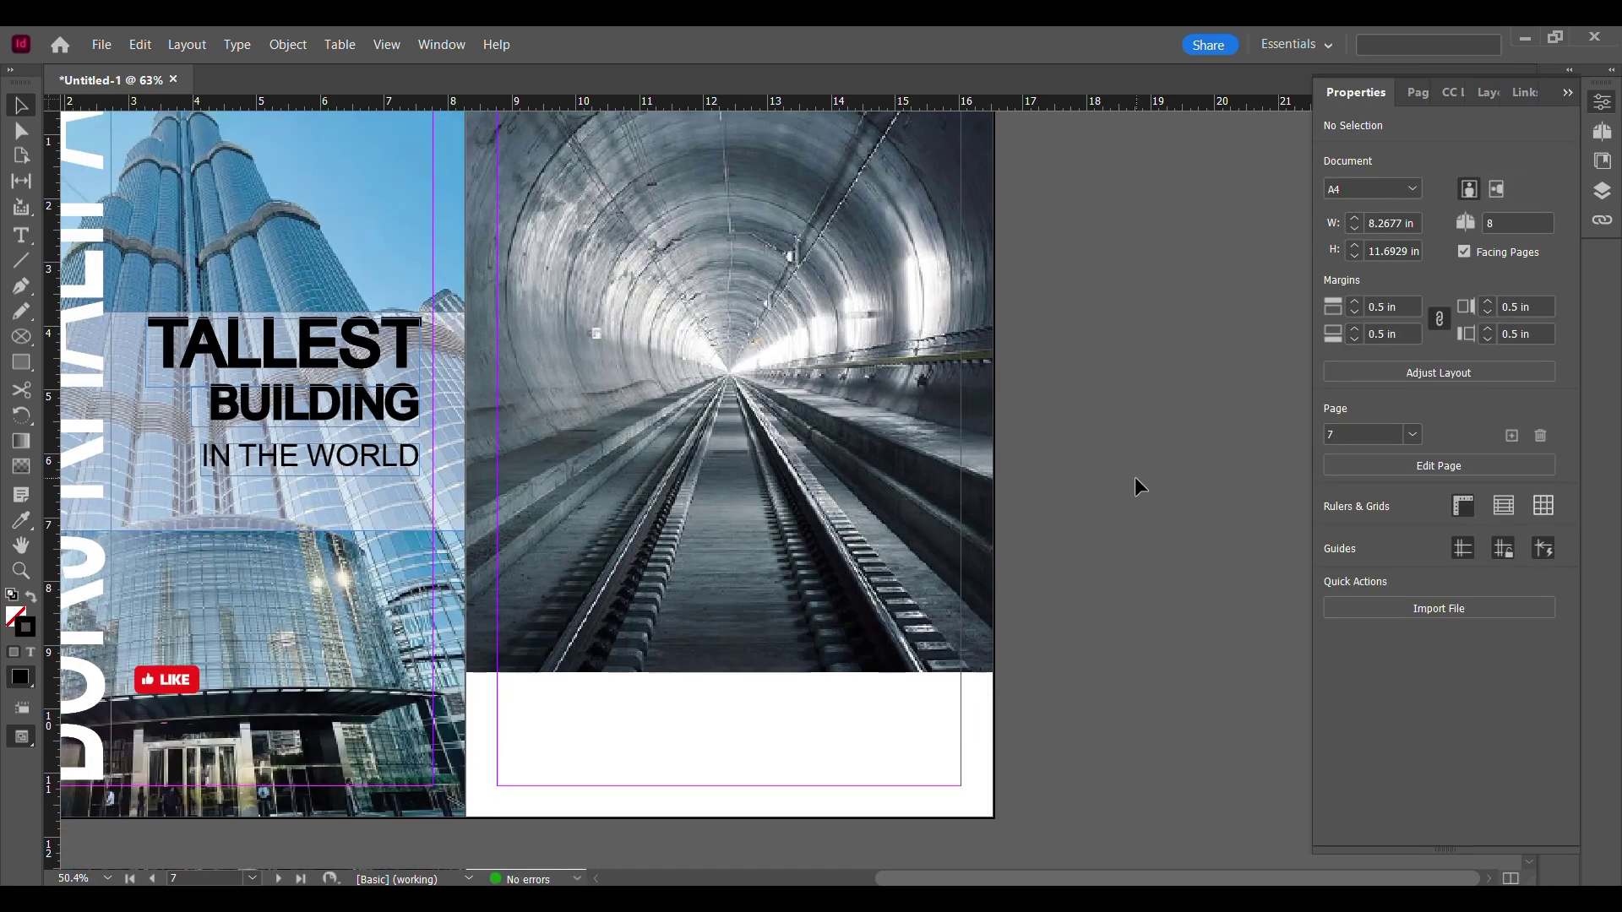
pyautogui.doubleClick(796, 581)
pyautogui.moveTo(732, 678); pyautogui.dragTo(728, 818)
pyautogui.click(1247, 838)
pyautogui.scroll(2, 1183, 555)
pyautogui.scroll(-1, 1182, 477)
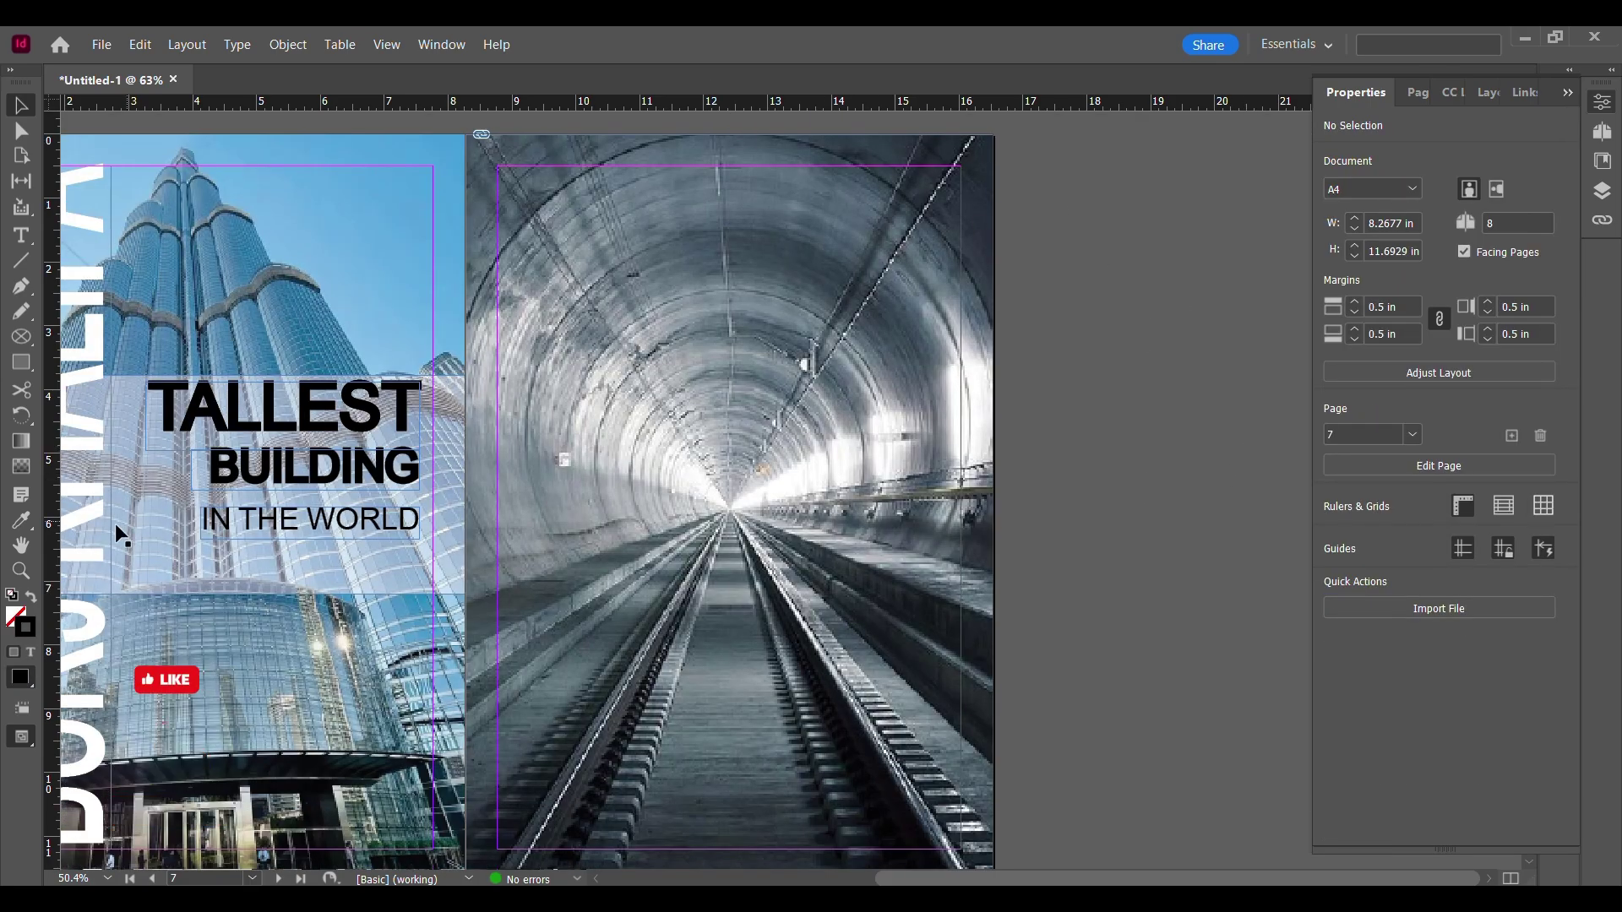
# - Draw a rectangle about 3.55 by 10.68 in down the middle of page 7 with Paper fill, no stroke and 50% opacity
pyautogui.click(15, 364)
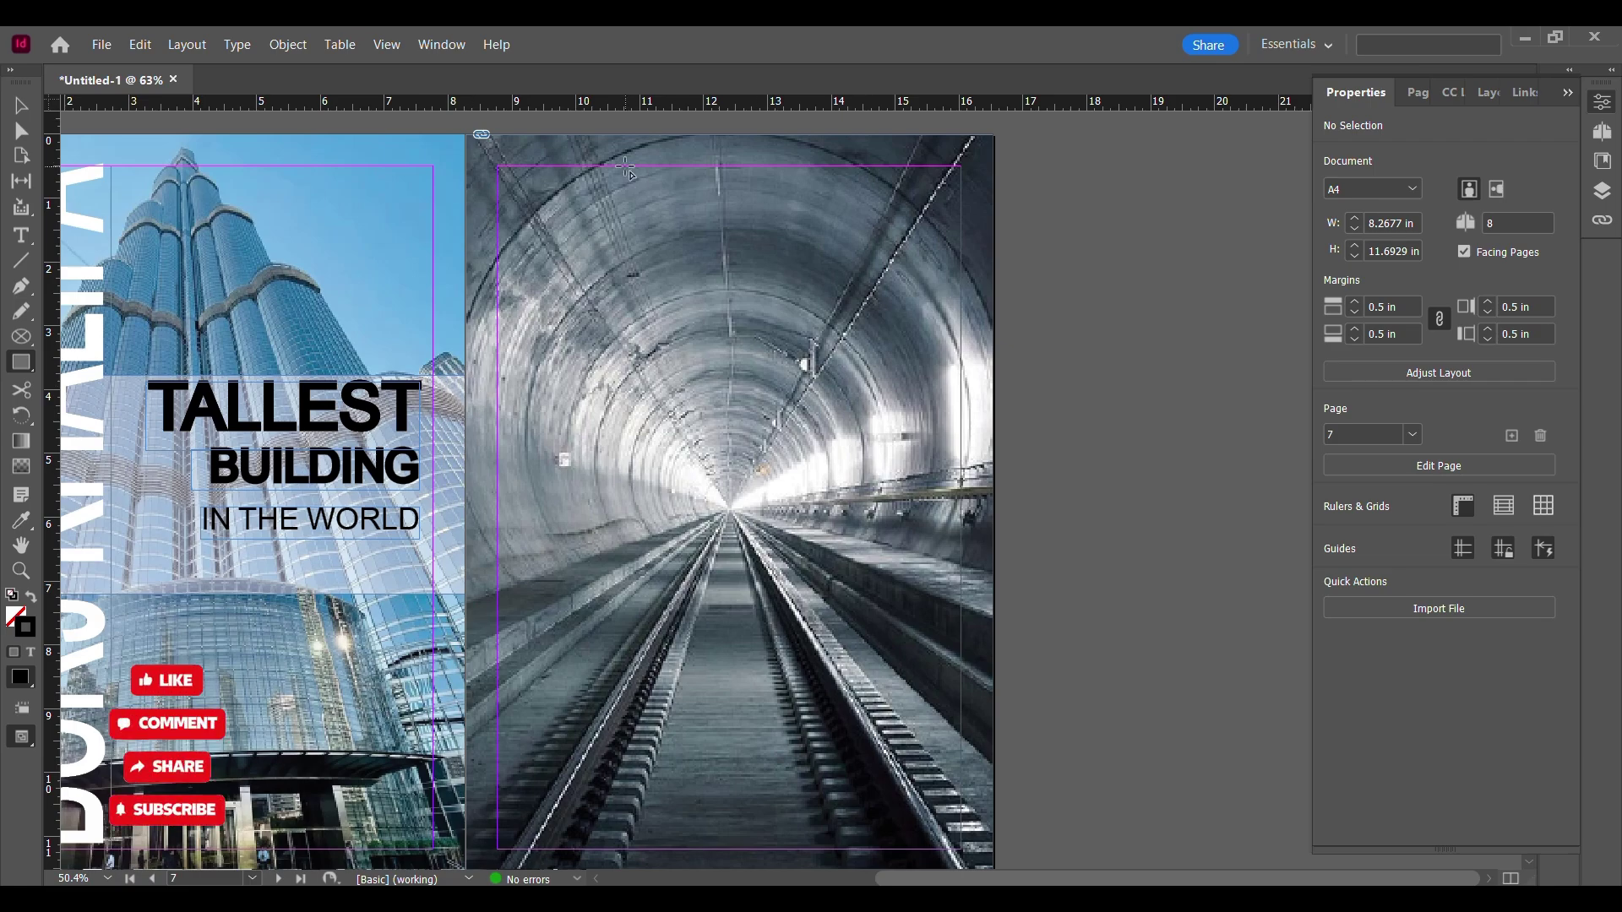
pyautogui.moveTo(623, 166)
pyautogui.mouseDown()
pyautogui.moveTo(832, 596)
pyautogui.moveTo(850, 849)
pyautogui.mouseUp()
pyautogui.click(1332, 384)
pyautogui.click(1150, 567)
pyautogui.click(1412, 392)
pyautogui.click(1334, 412)
pyautogui.click(1151, 547)
pyautogui.click(1353, 424)
pyautogui.click(1481, 466)
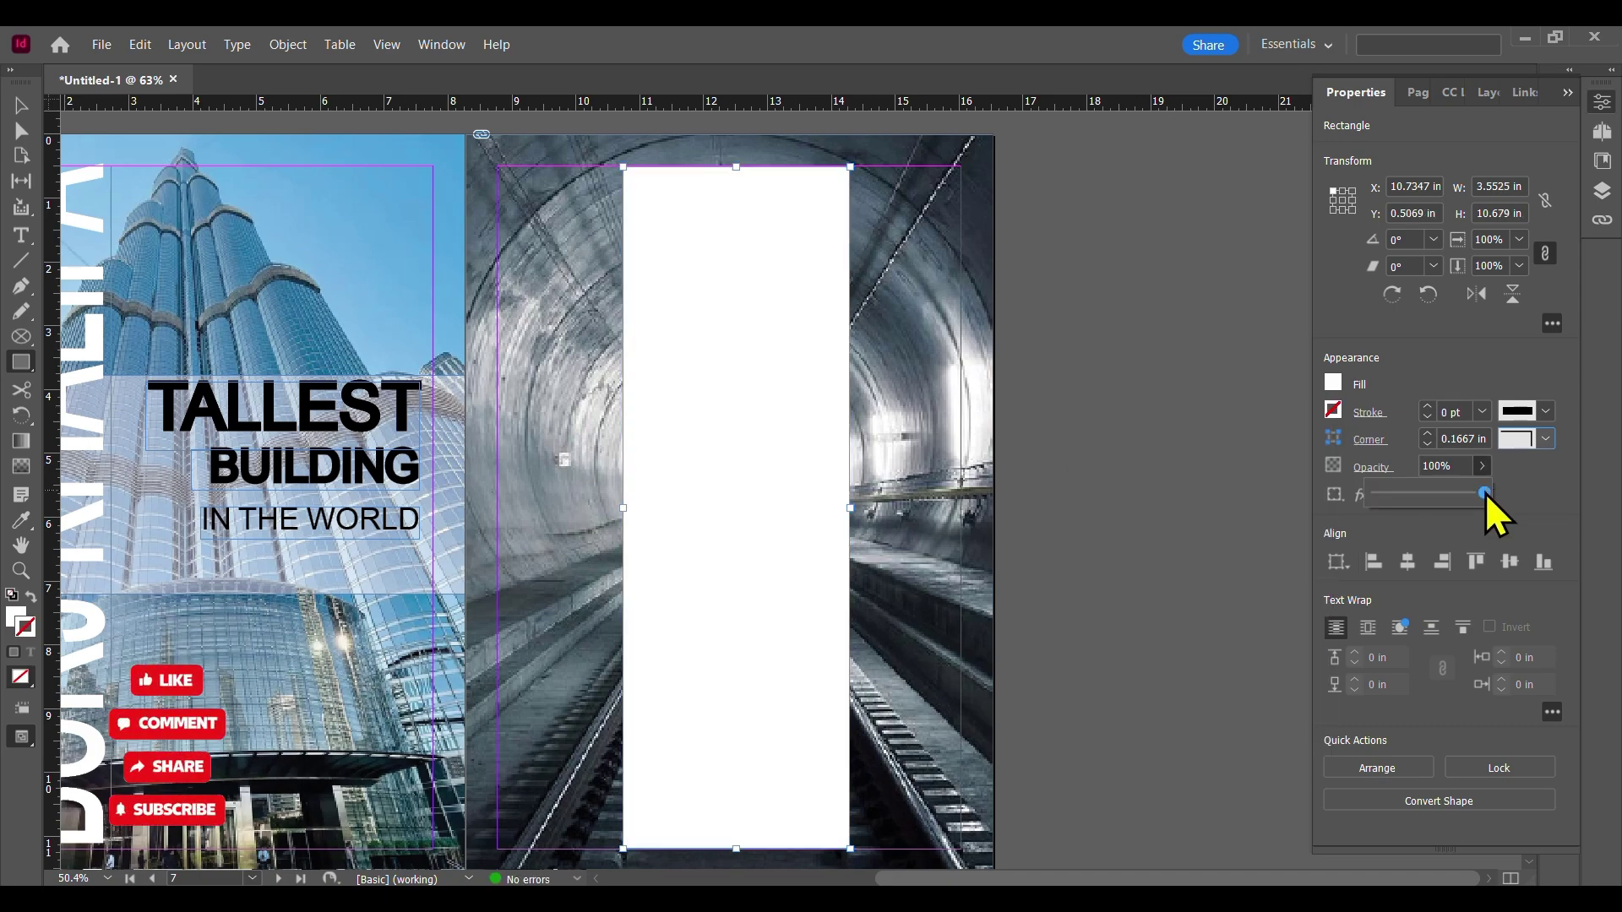
pyautogui.moveTo(1485, 494); pyautogui.dragTo(1431, 497)
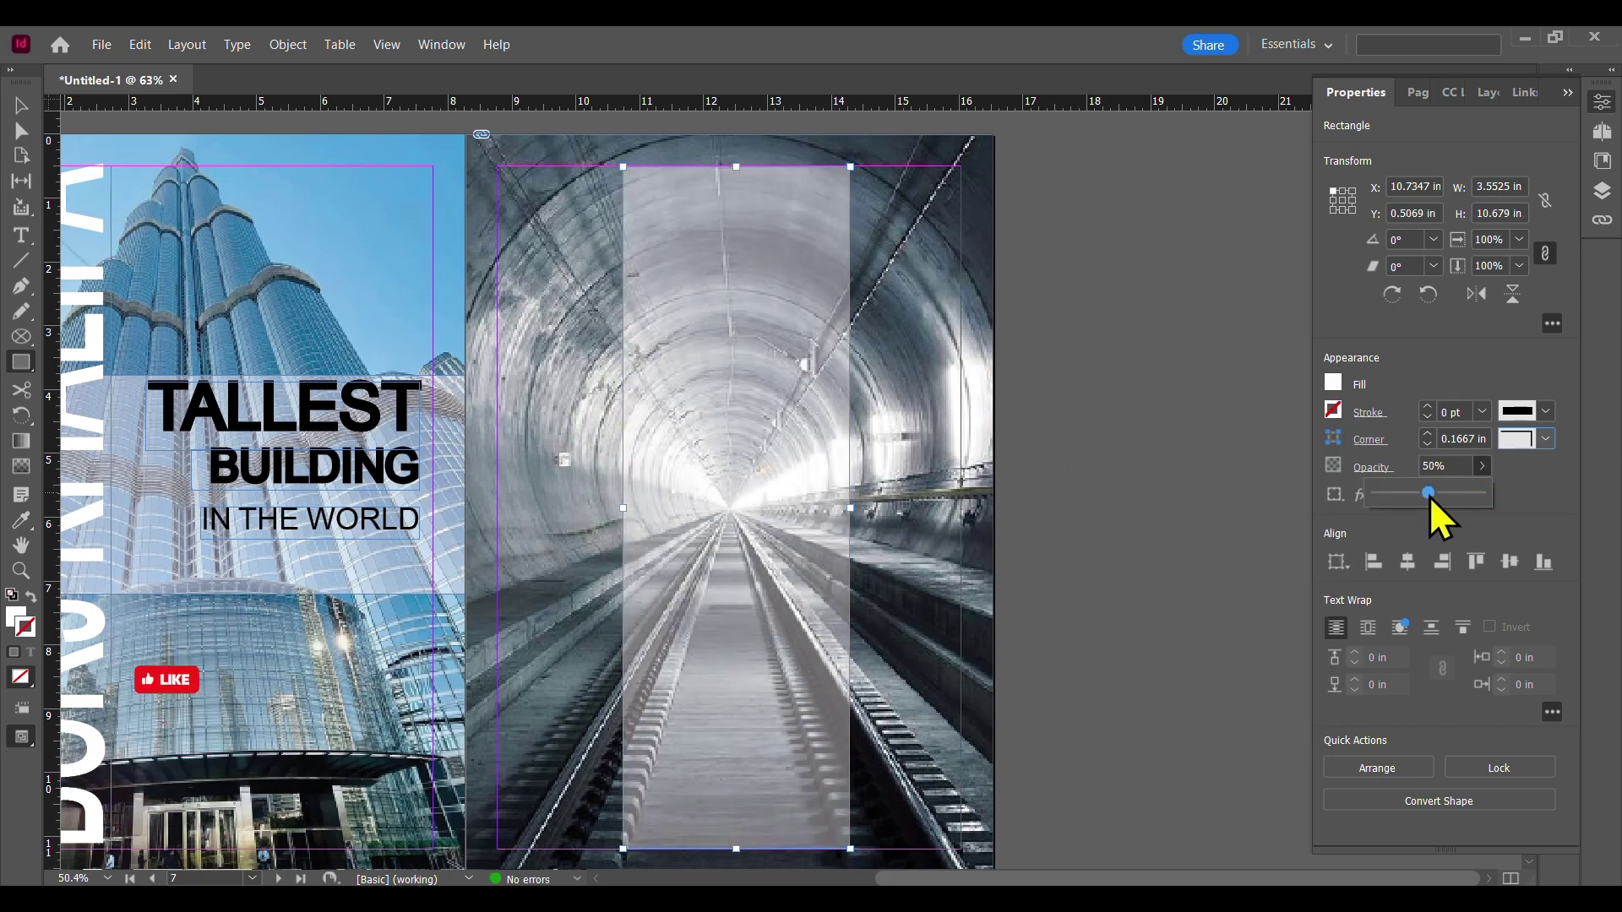
# - Draw a text frame at the top of the translucent rectangle on page 7 and enter LONGEST
pyautogui.click(21, 236)
pyautogui.moveTo(636, 180); pyautogui.dragTo(834, 248)
pyautogui.write('LONGEST')
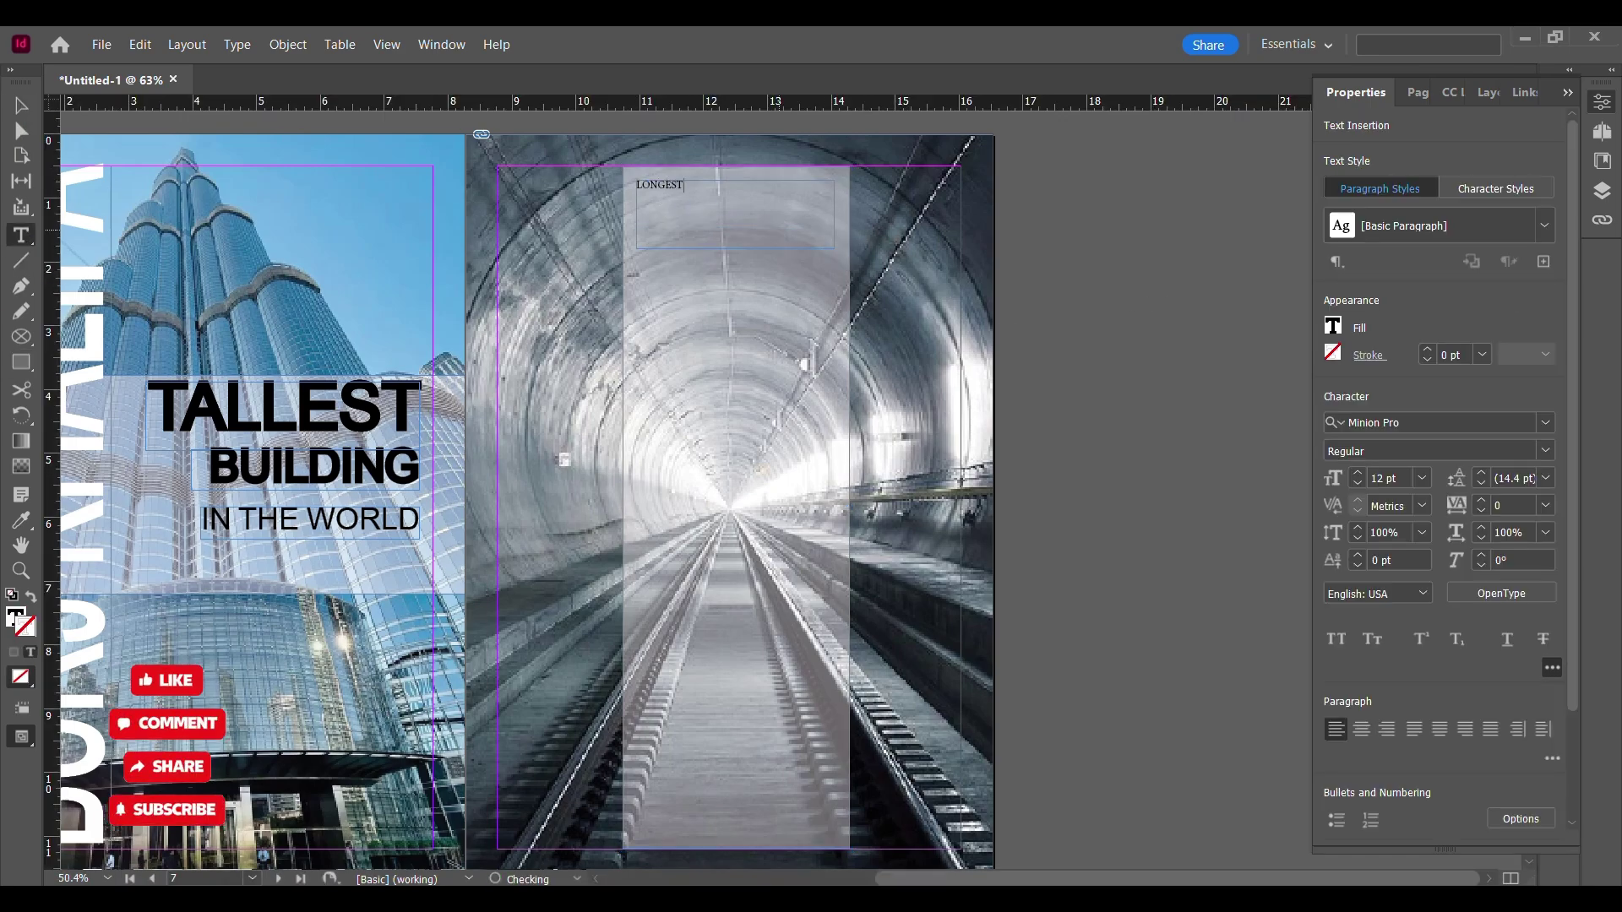
# - Set LONGEST in Arial at 47 pt with a 2 pt stroke
pyautogui.hotkey('ctrl', 'a')
pyautogui.click(1545, 422)
pyautogui.scroll(-5, 1152, 749)
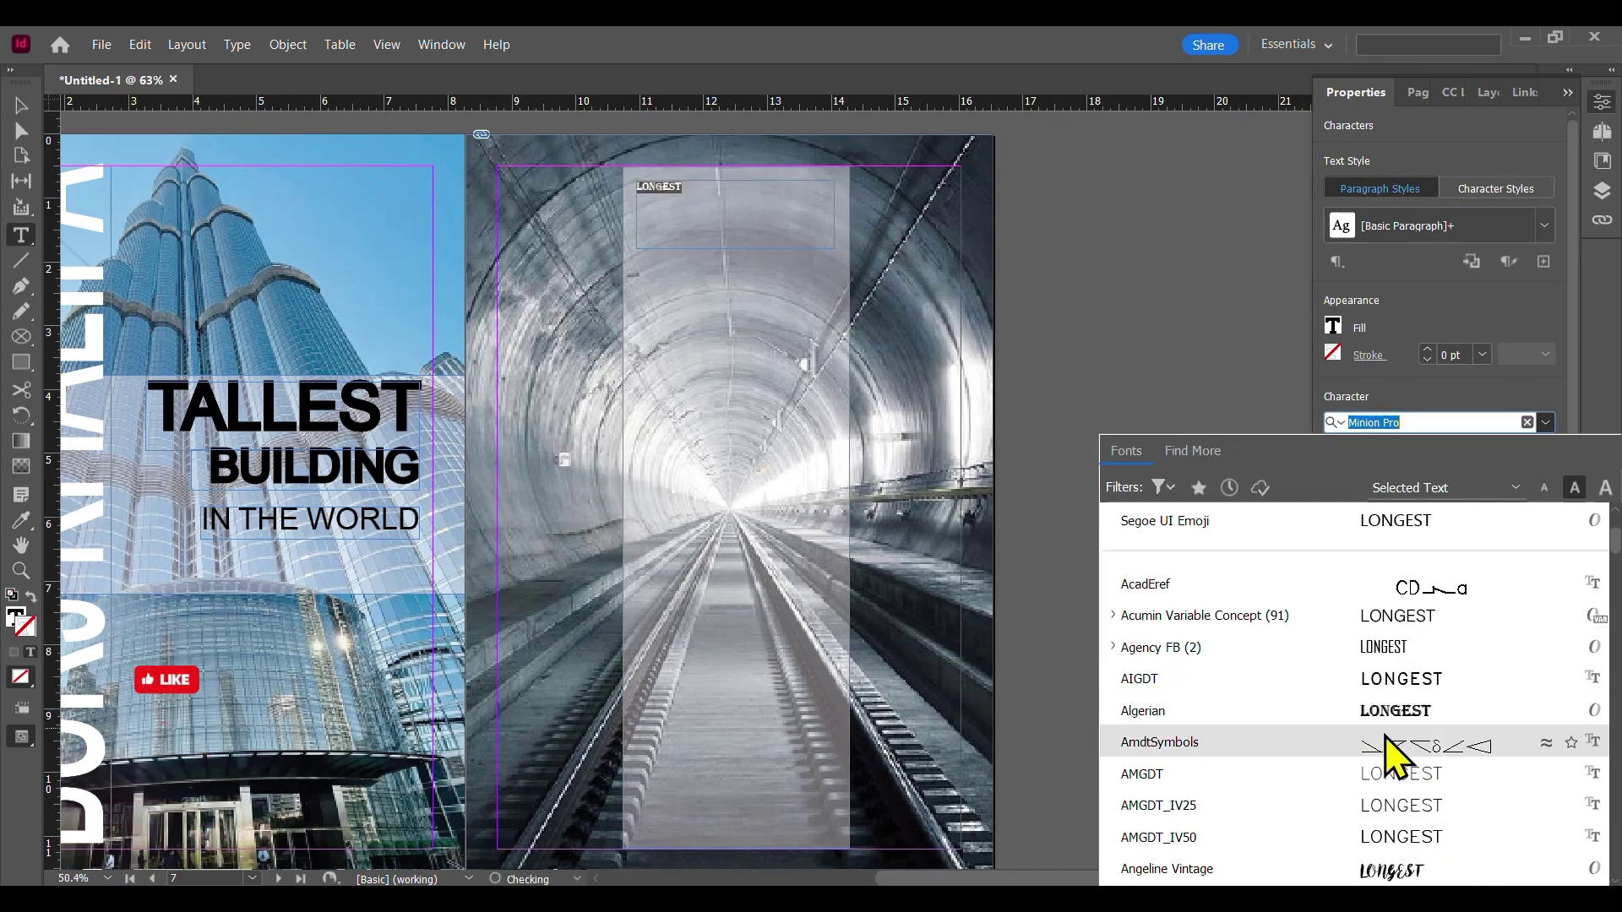
pyautogui.click(1394, 846)
pyautogui.click(1356, 473)
pyautogui.click(1356, 485)
pyautogui.click(1482, 354)
pyautogui.click(1482, 491)
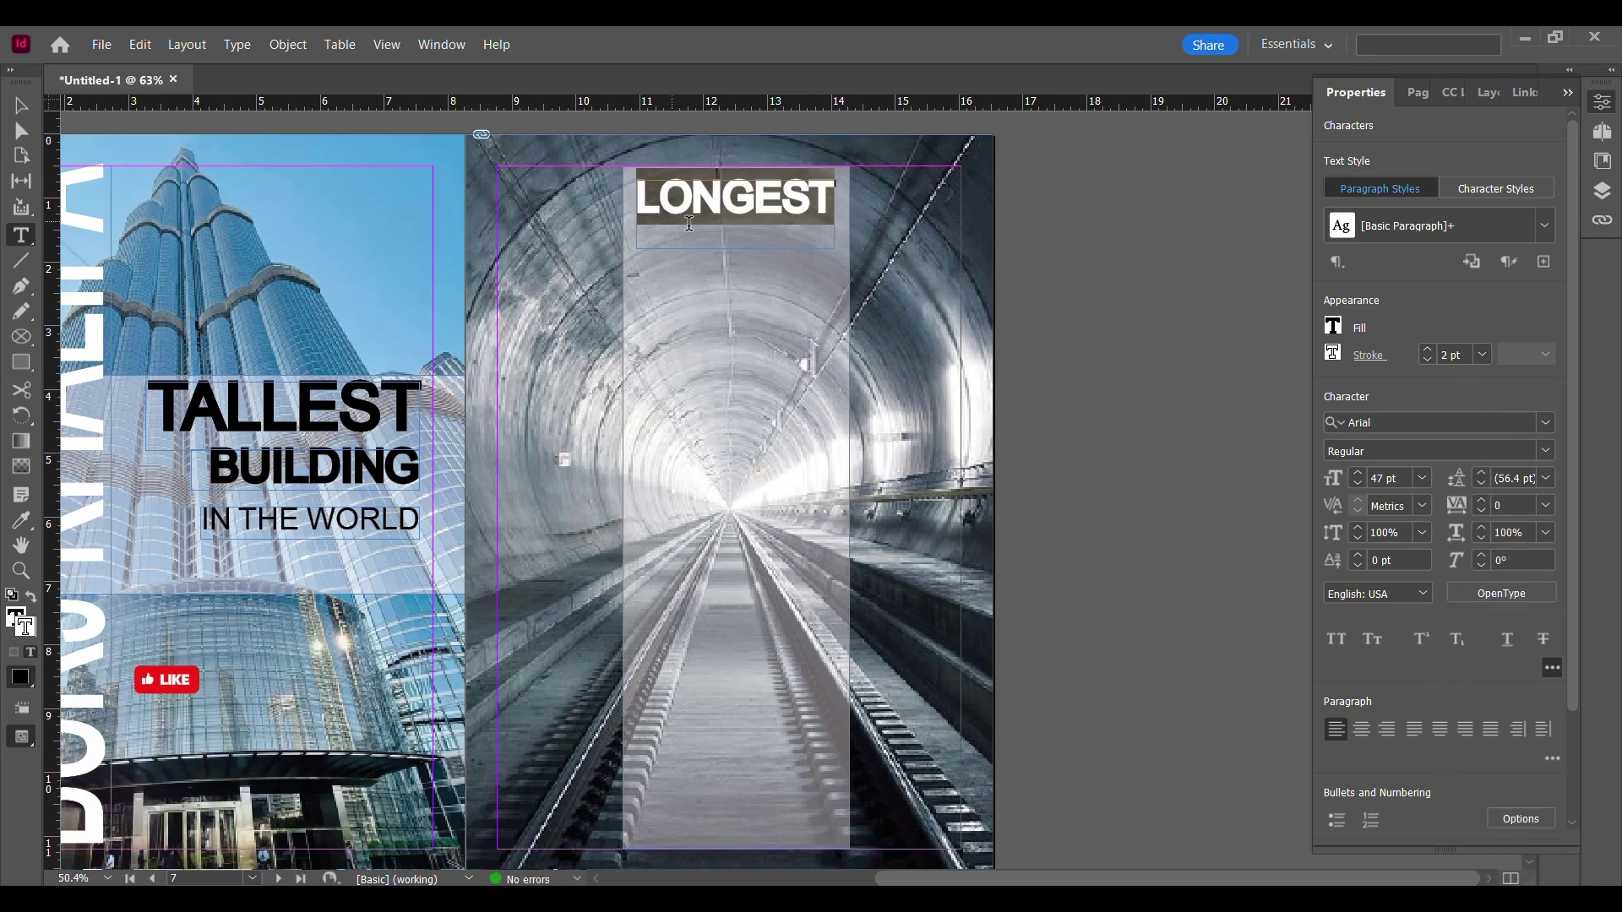
# - Duplicate the LONGEST frame directly beneath the original and change the copy's text to RAILWAY
pyautogui.click(20, 105)
pyautogui.moveTo(769, 206); pyautogui.dragTo(769, 252)
pyautogui.doubleClick(822, 254)
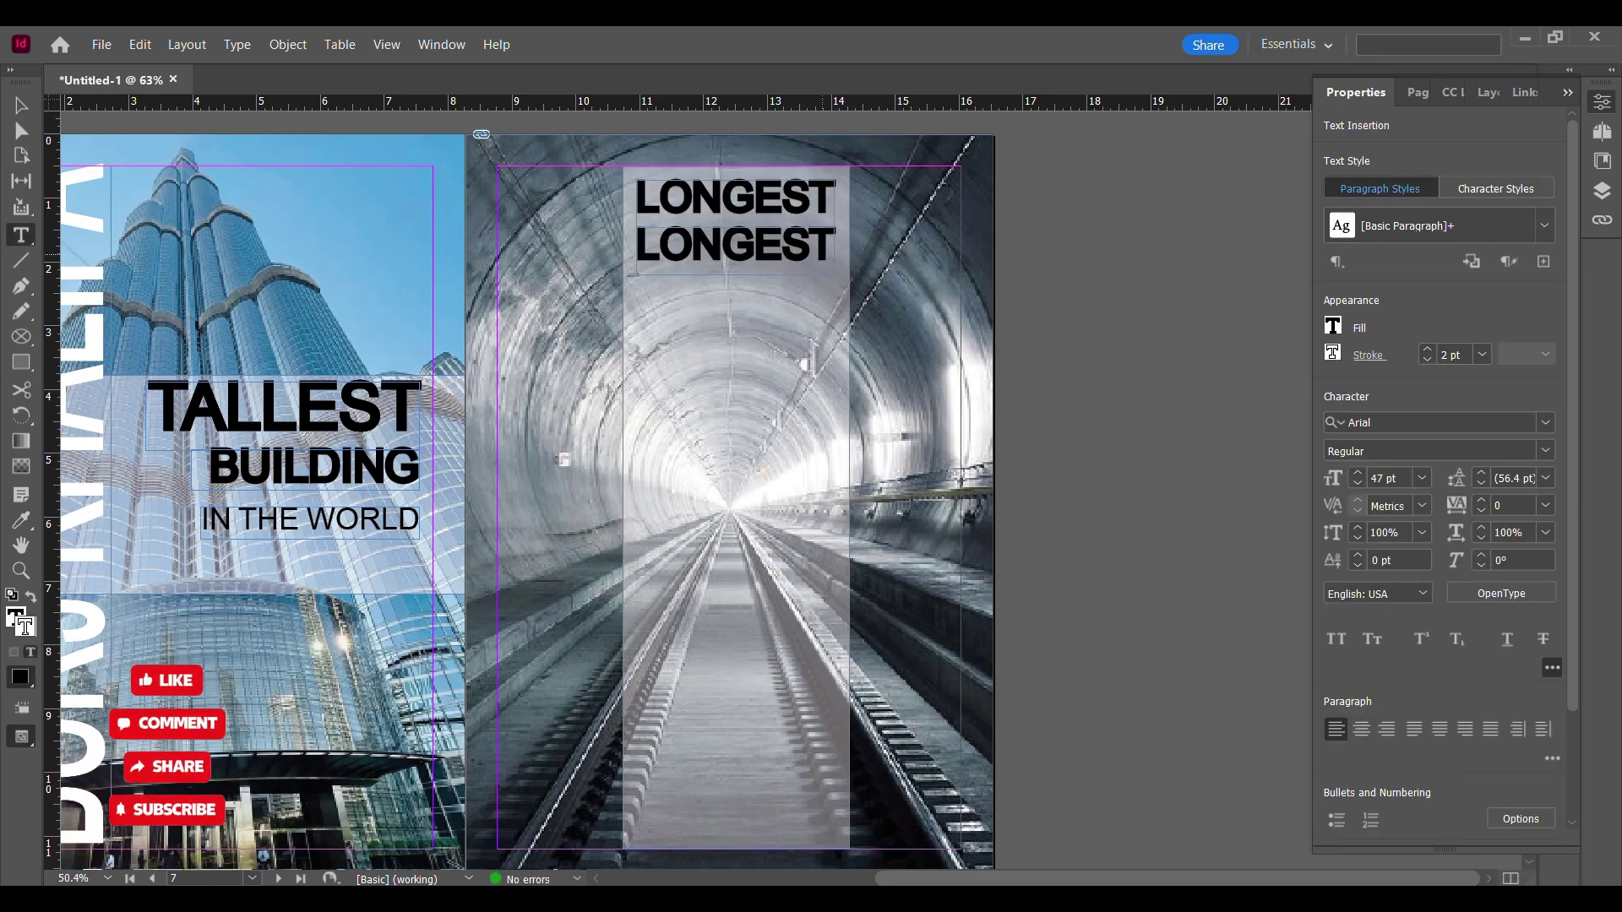
pyautogui.hotkey('ctrl', 'a')
pyautogui.write('L')
pyautogui.write('AILWAY')
pyautogui.press('Escape')
# - Duplicate the RAILWAY frame directly beneath it and change the copy's text to TUNNEL
pyautogui.moveTo(757, 259); pyautogui.dragTo(757, 307)
pyautogui.doubleClick(817, 293)
pyautogui.hotkey('ctrl', 'a')
pyautogui.press('BackSpace')
pyautogui.write('TUNNEL')
pyautogui.click(32, 109)
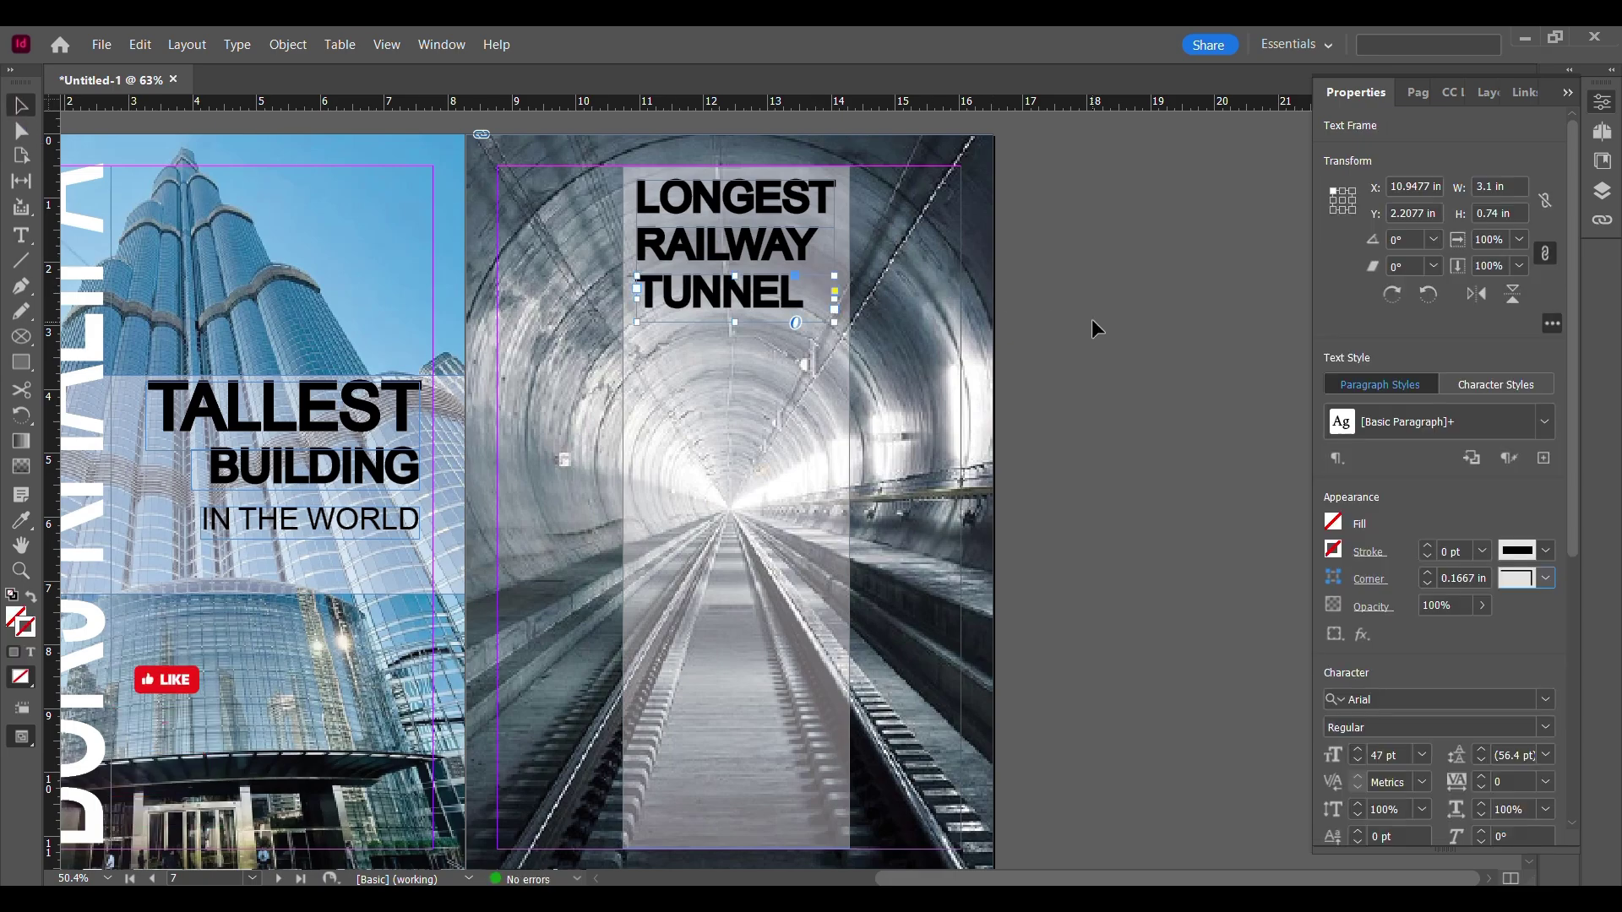
# - Center-align the text of the LONGEST, RAILWAY and TUNNEL frames on page 7
pyautogui.keyDown('shift'); pyautogui.click(802, 242); pyautogui.keyUp('shift')
pyautogui.keyDown('shift'); pyautogui.click(801, 201); pyautogui.keyUp('shift')
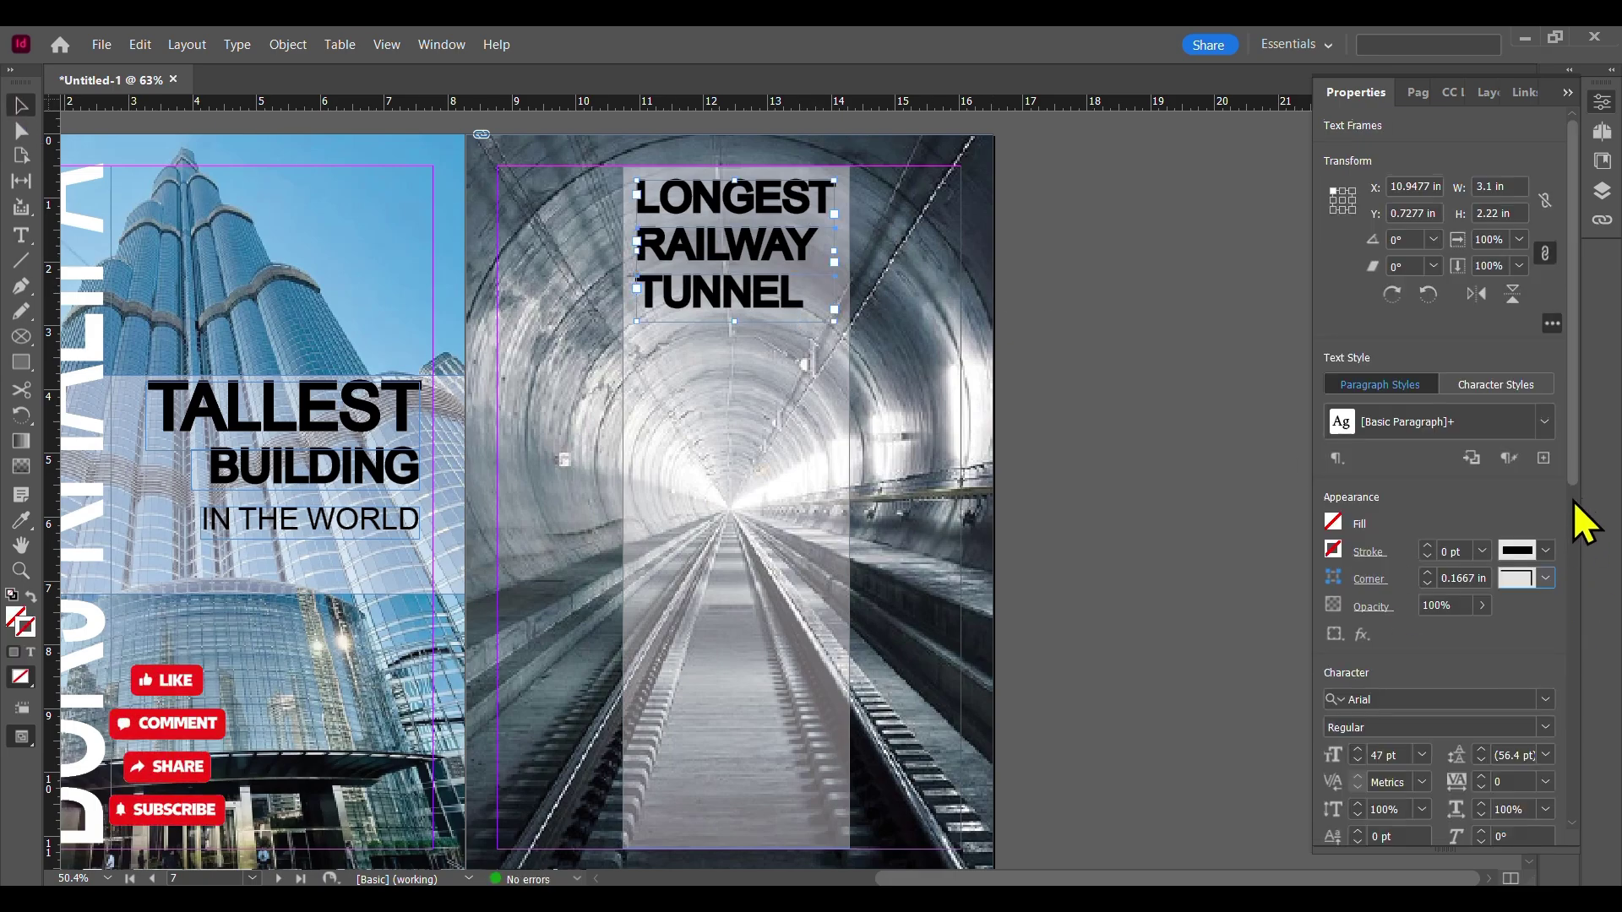
pyautogui.moveTo(1573, 484); pyautogui.dragTo(1572, 672)
pyautogui.click(1362, 626)
pyautogui.click(1259, 564)
# - Draw a text frame below TUNNEL on page 7 and enter IN THE WORLD
pyautogui.click(21, 236)
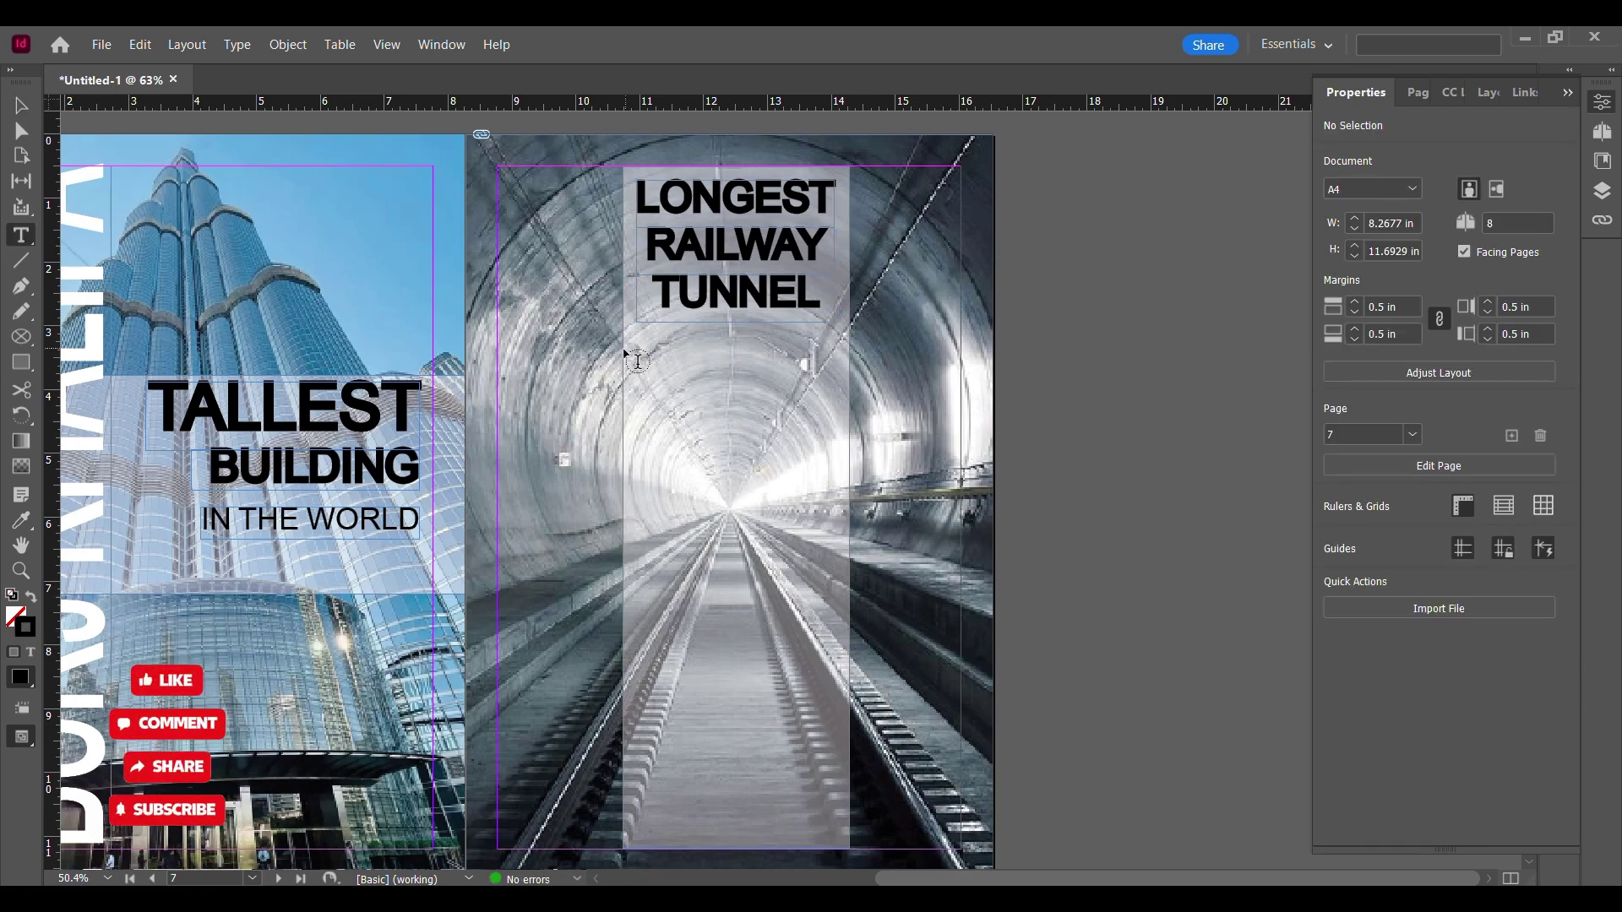
pyautogui.moveTo(641, 340); pyautogui.dragTo(835, 381)
pyautogui.write('IN THE WORLD')
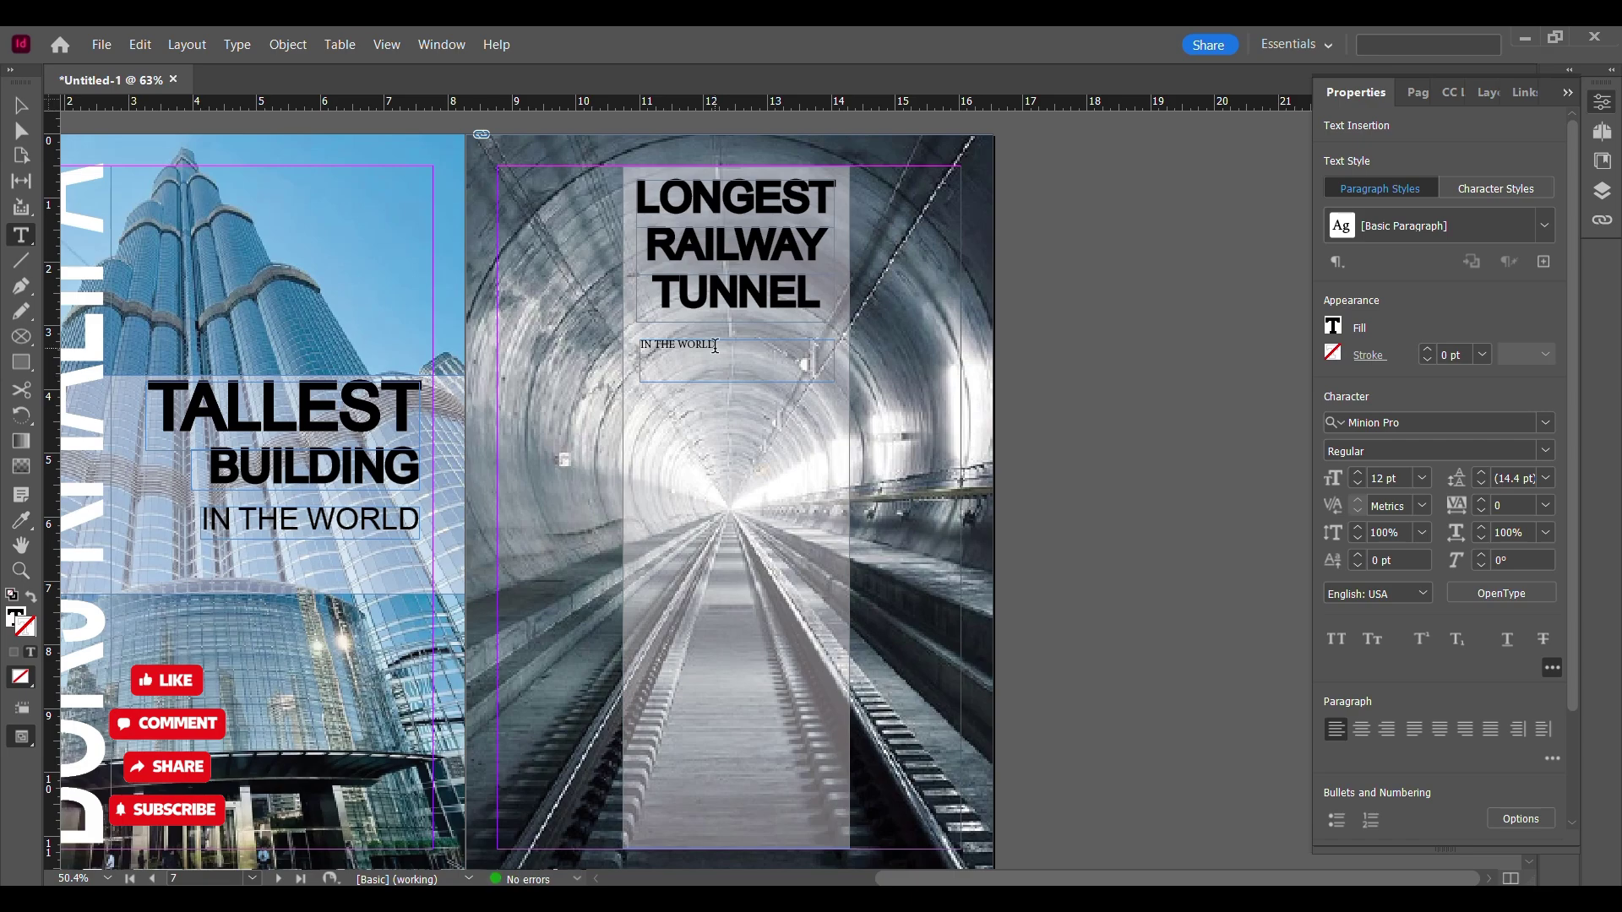
# - Set IN THE WORLD in Arial at 29 pt and move its frame up directly beneath TUNNEL
pyautogui.click(1357, 474)
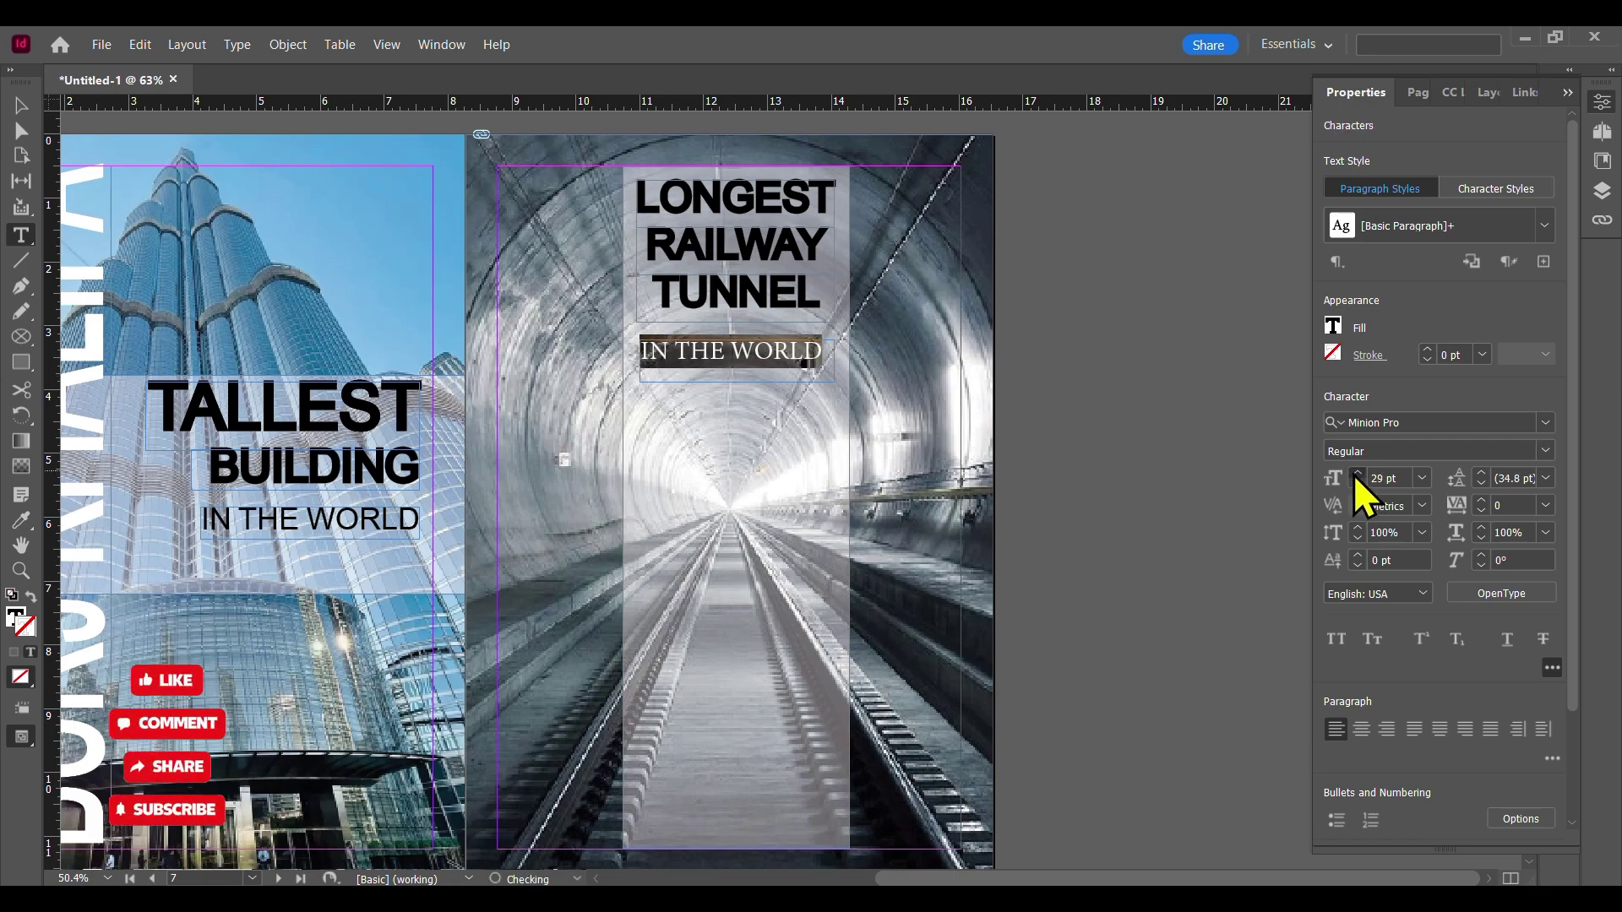
pyautogui.click(1545, 423)
pyautogui.scroll(-4, 1481, 646)
pyautogui.click(1388, 832)
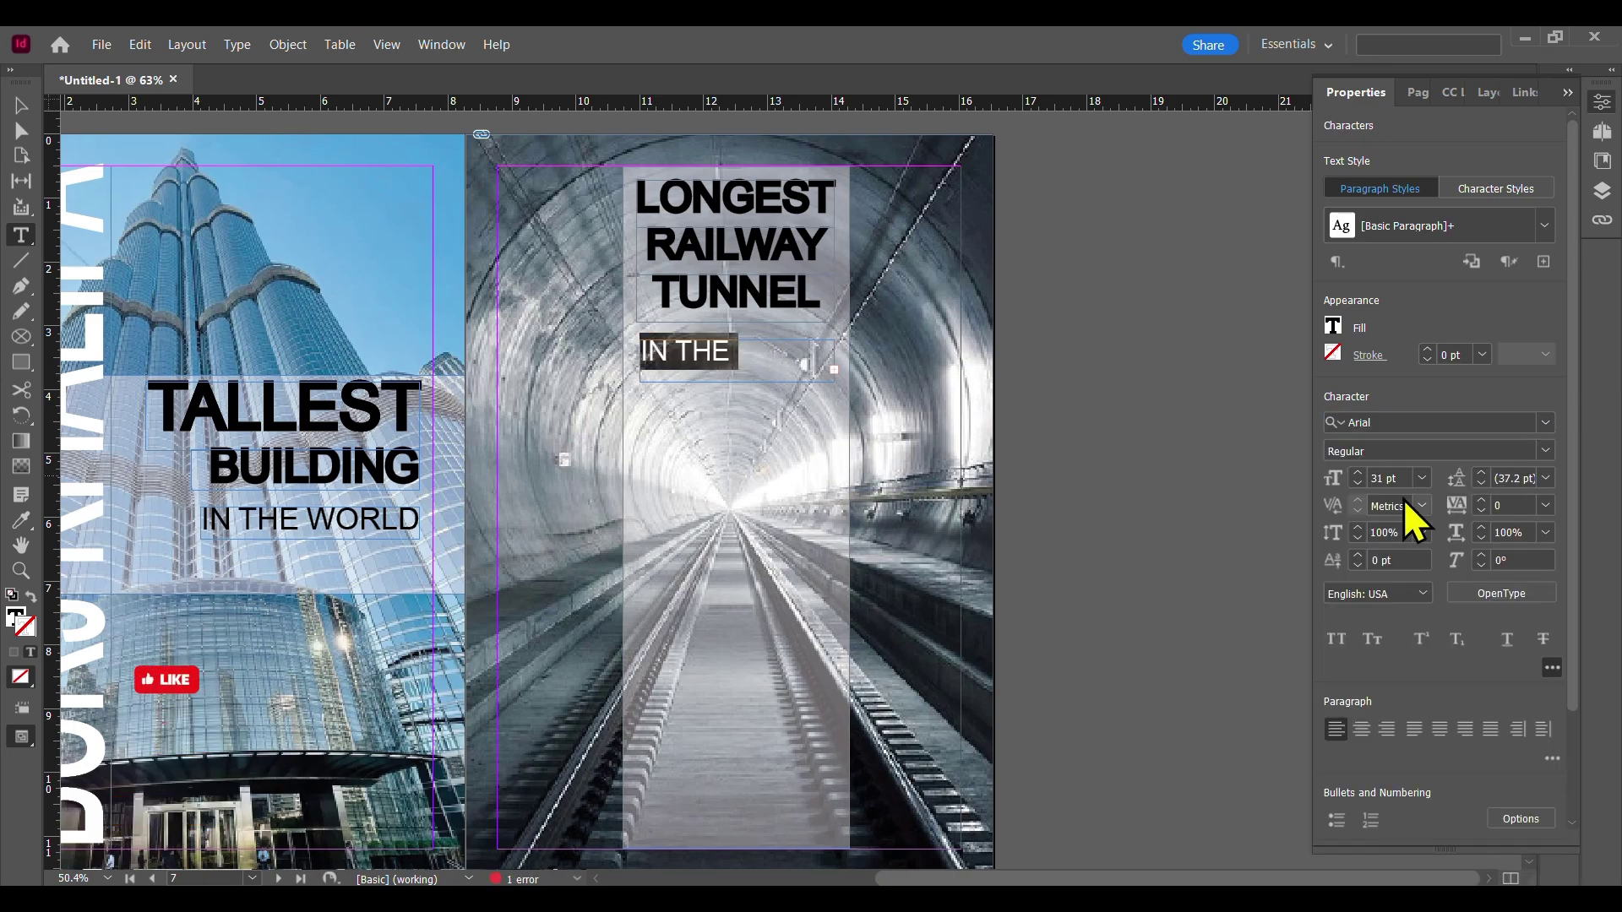
pyautogui.click(1356, 485)
pyautogui.click(1357, 485)
pyautogui.press('Escape')
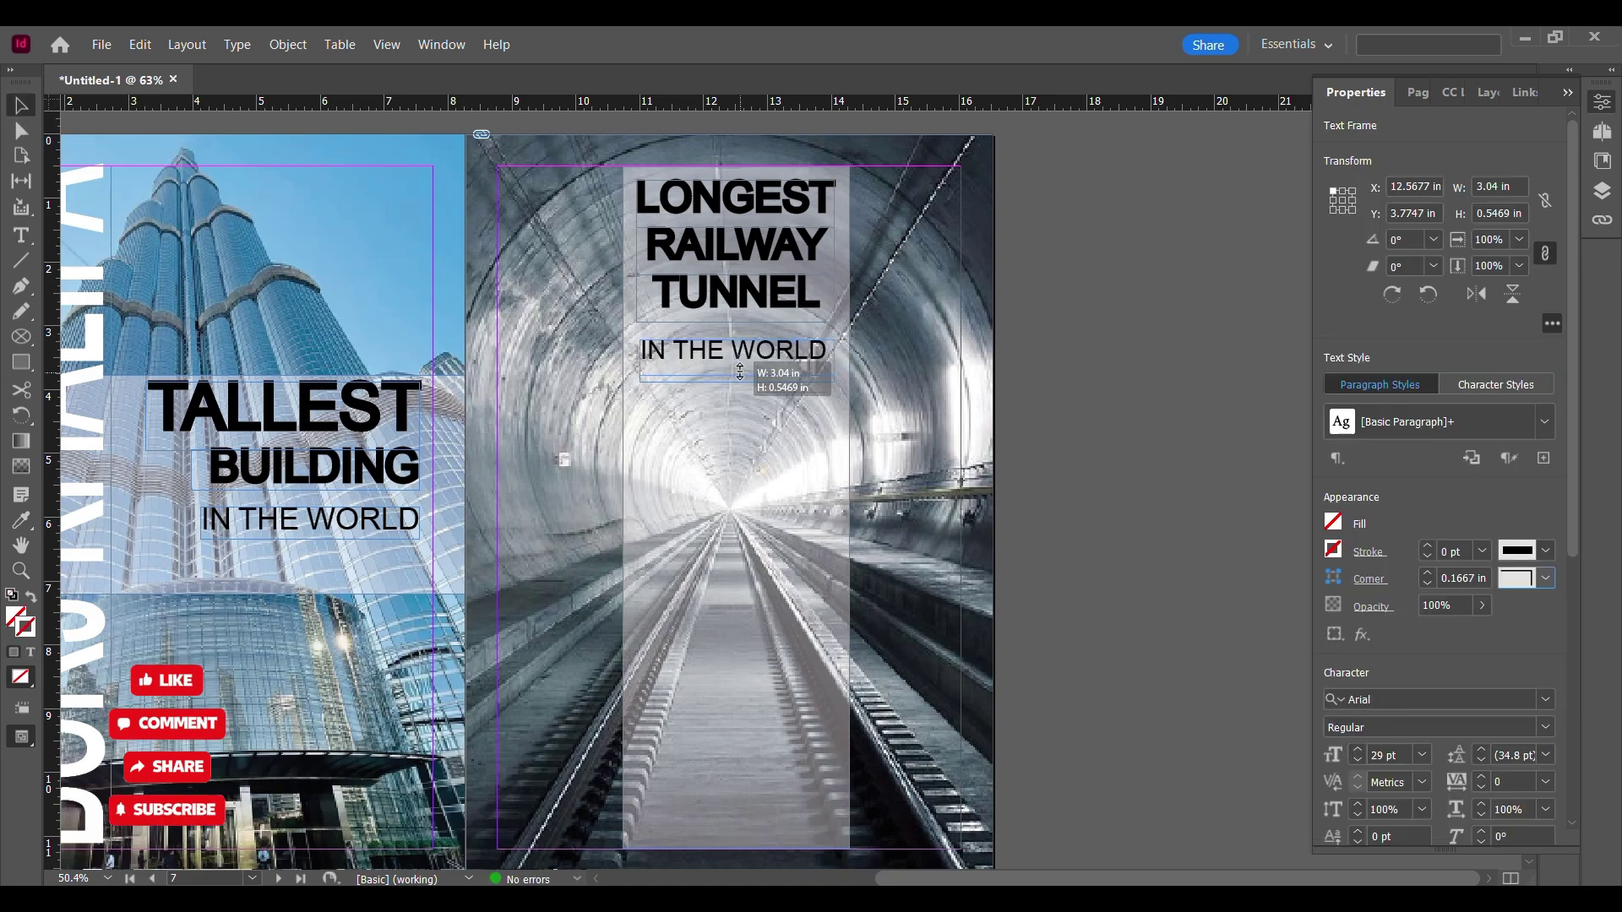
pyautogui.moveTo(751, 363); pyautogui.dragTo(750, 346)
pyautogui.click(264, 811)
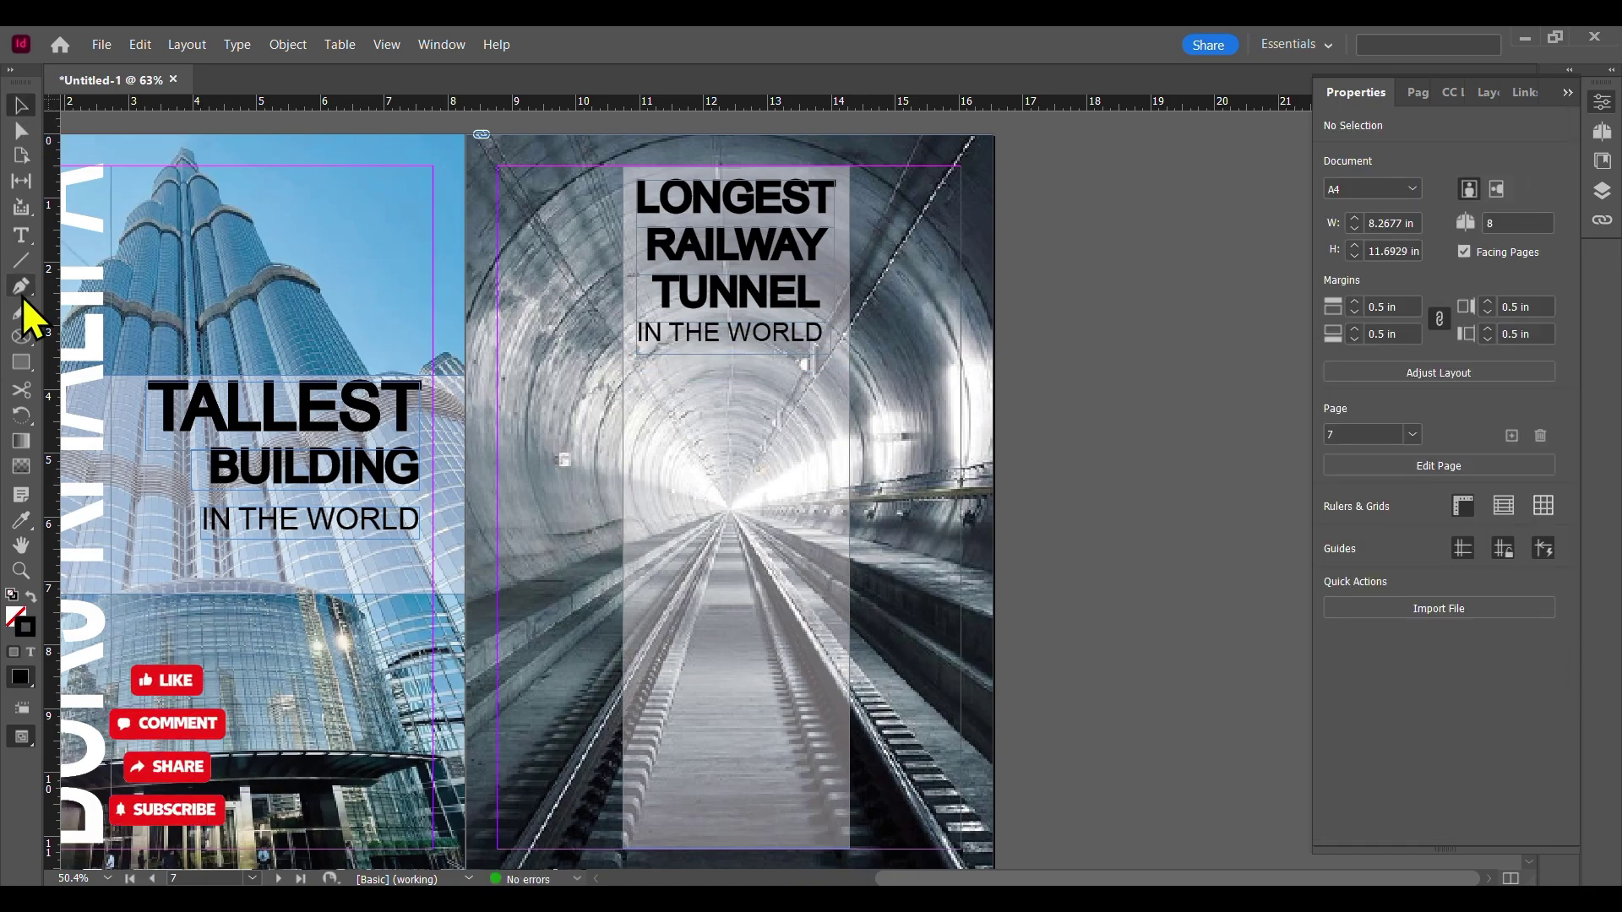
# - Draw a text frame about 3.2 by 7 in below IN THE WORLD and fill it with the Gotthard Base Tunnel description
pyautogui.moveTo(637, 382)
pyautogui.mouseDown()
pyautogui.moveTo(754, 541)
pyautogui.moveTo(838, 849)
pyautogui.mouseUp()
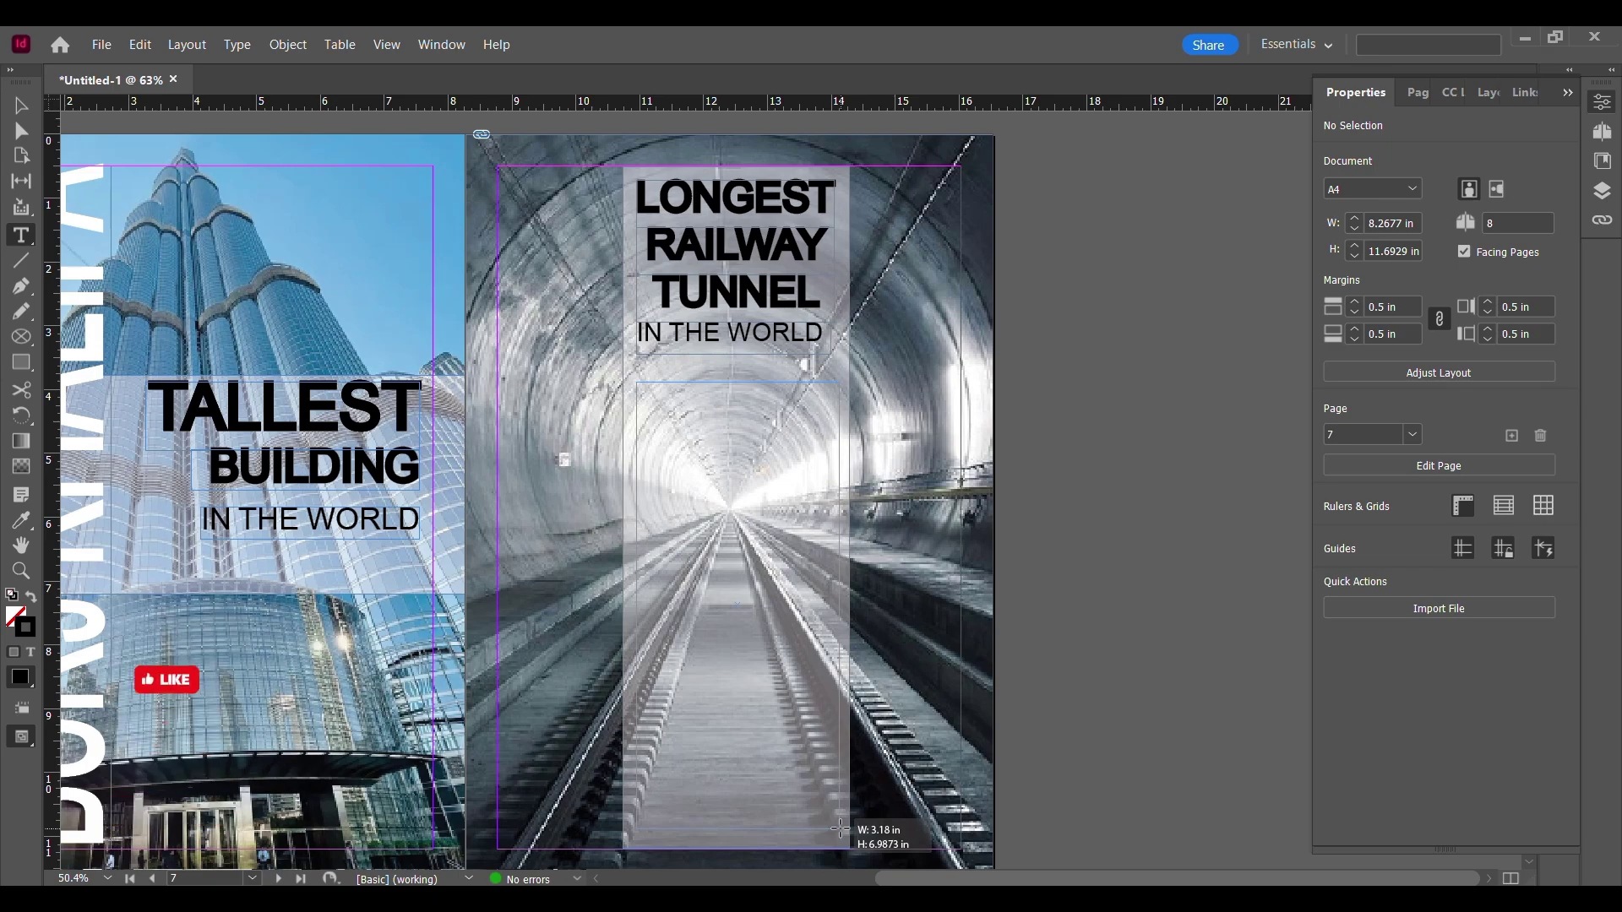
pyautogui.hotkey('ctrl', 'v')
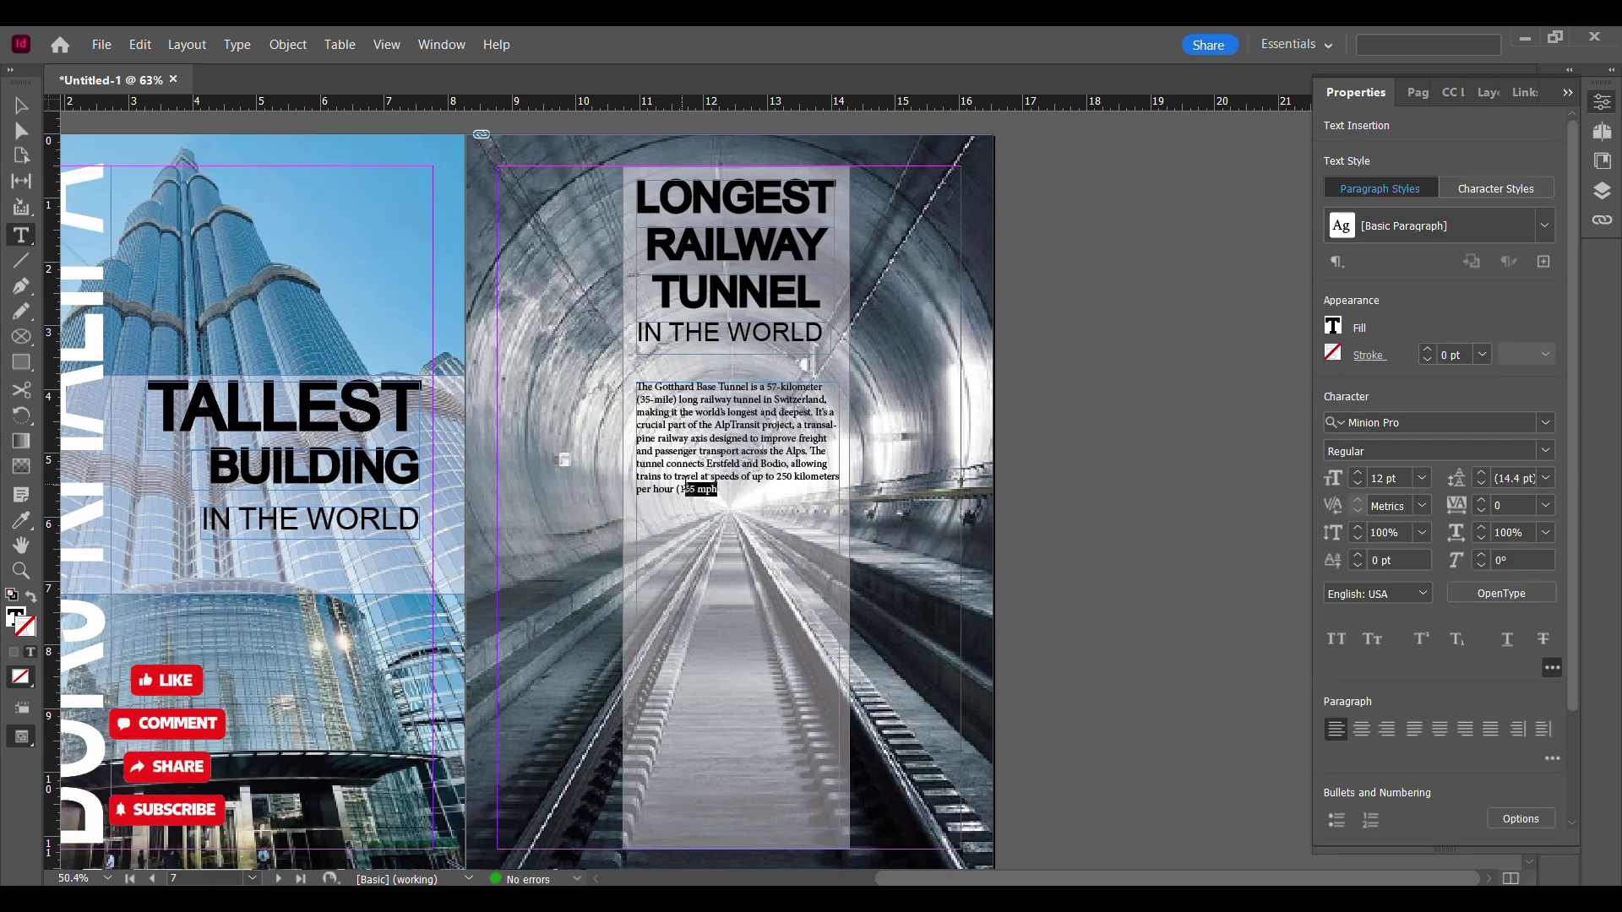
pyautogui.scroll(6, 725, 494)
pyautogui.write(').')
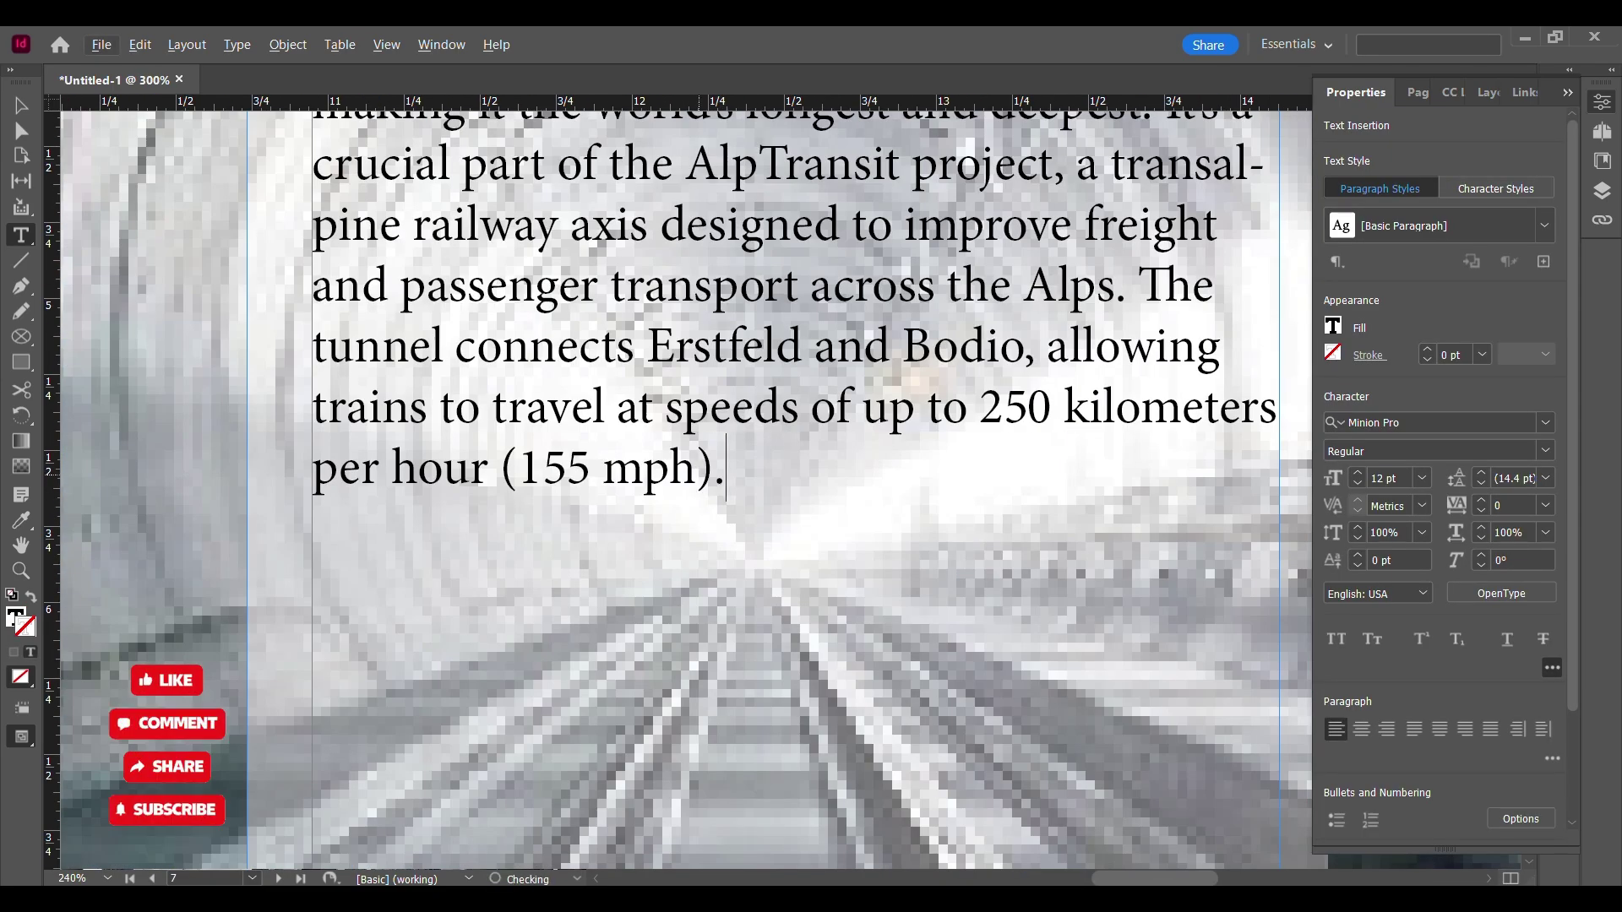
pyautogui.press('BackSpace')
pyautogui.scroll(-5, 743, 490)
# - Set the Gotthard Base Tunnel description in Arial at 21 pt
pyautogui.moveTo(748, 485); pyautogui.dragTo(631, 366)
pyautogui.click(1356, 475)
pyautogui.click(1356, 475)
pyautogui.click(1356, 475)
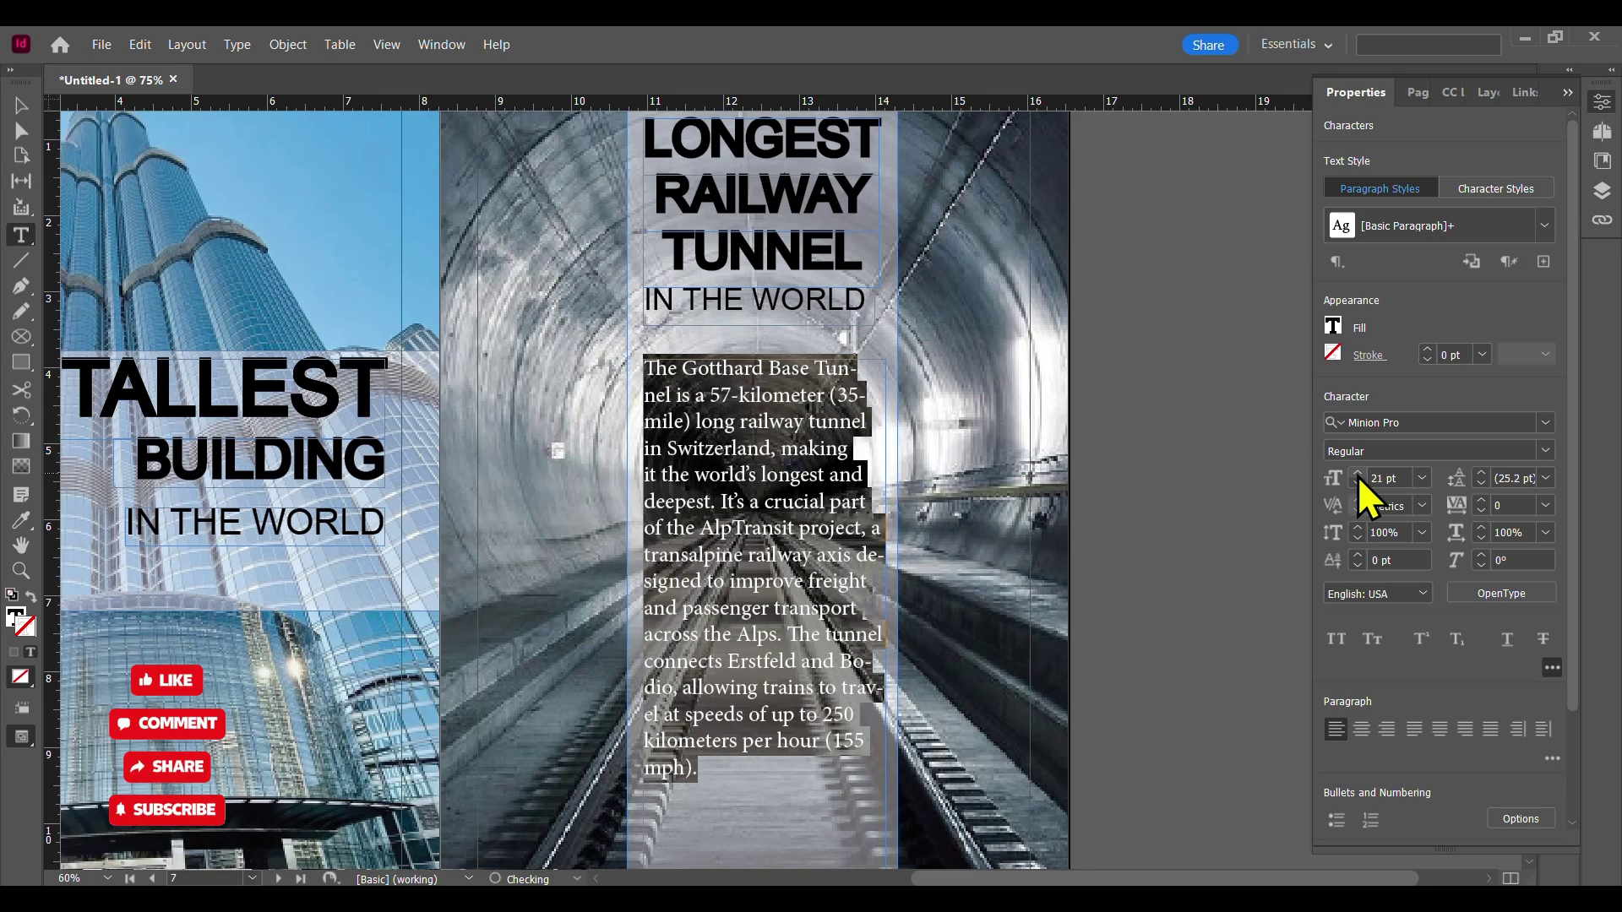
pyautogui.click(1545, 422)
pyautogui.scroll(-2, 1398, 870)
pyautogui.click(1398, 870)
pyautogui.scroll(-2, 1363, 576)
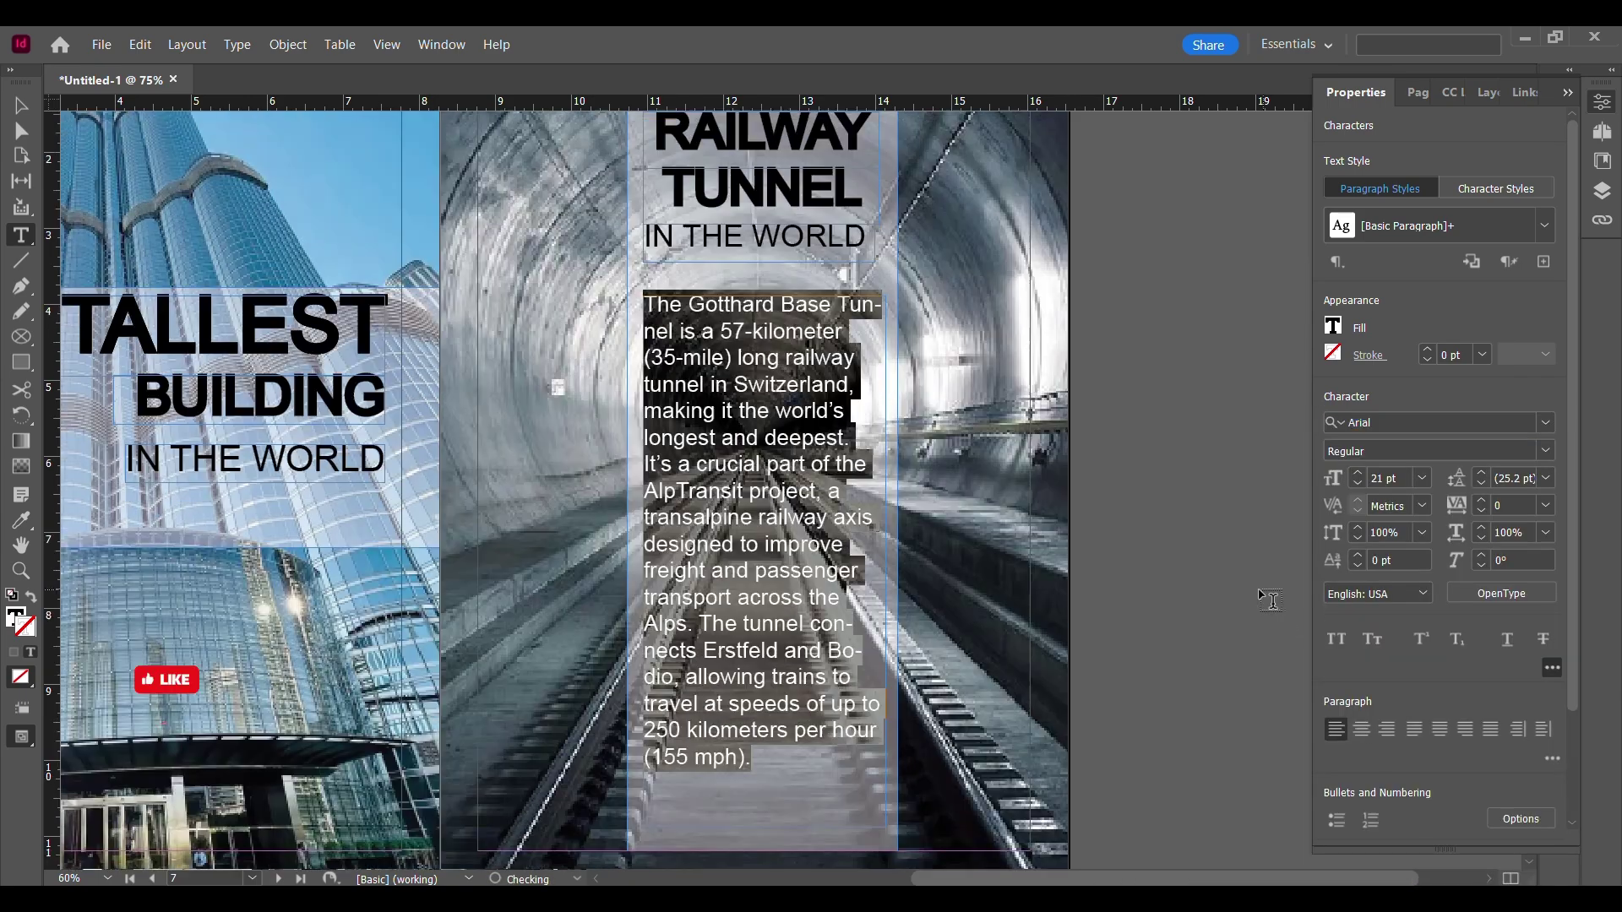
# - Center-align the Gotthard Base Tunnel description and set its size to 22 pt
pyautogui.click(1360, 598)
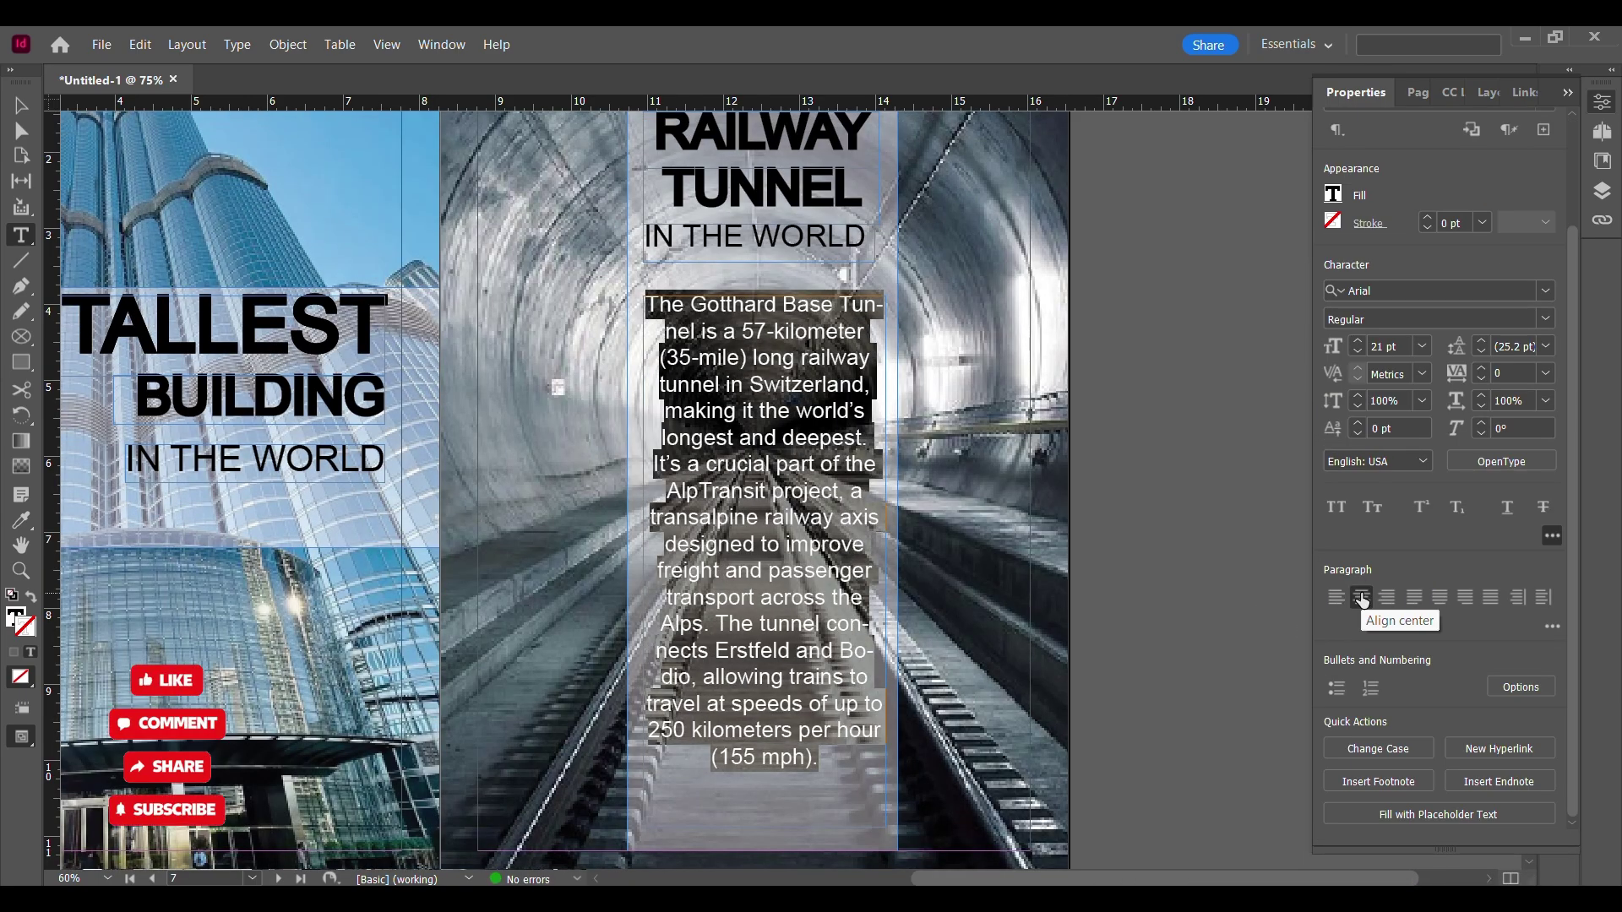
pyautogui.click(1358, 341)
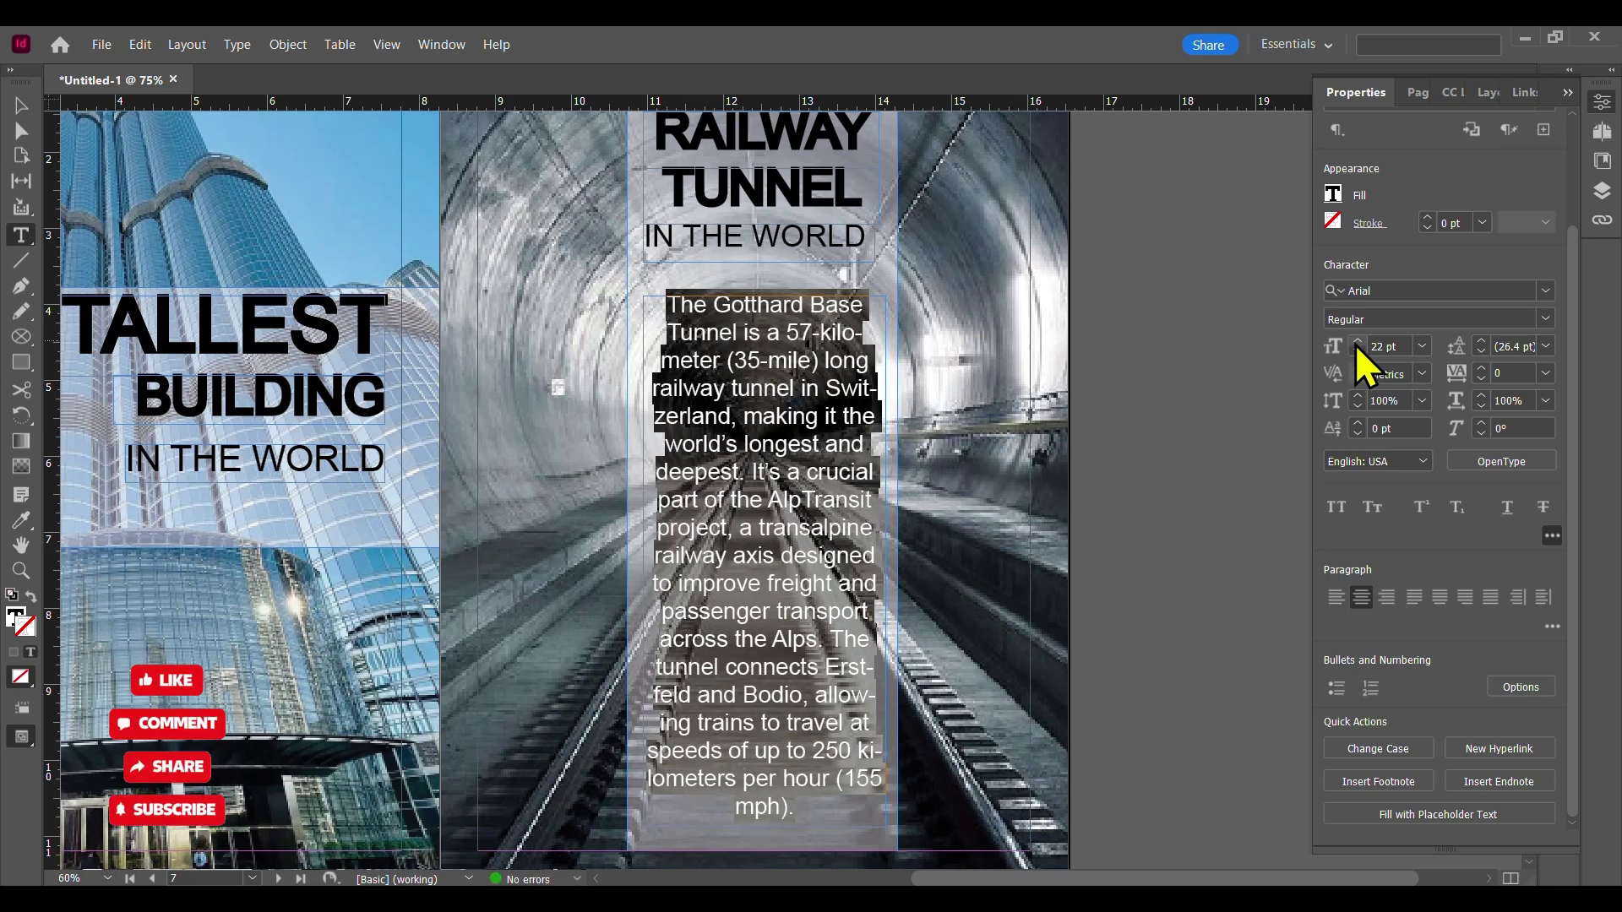
pyautogui.click(21, 106)
pyautogui.click(1191, 433)
pyautogui.scroll(2, 1186, 422)
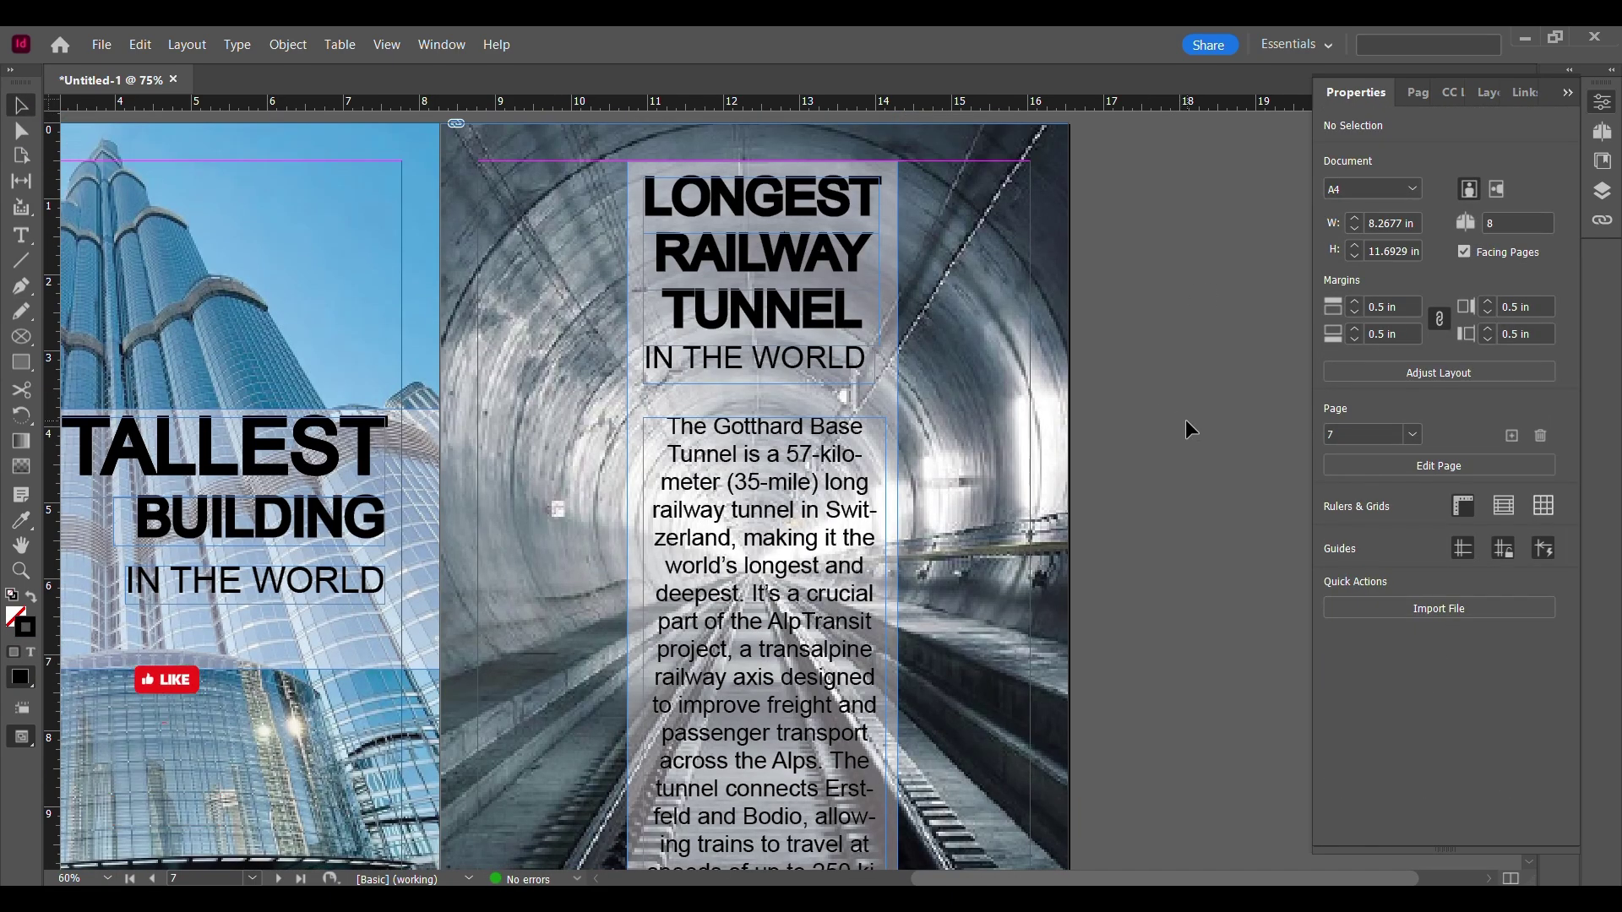
pyautogui.hotkey('ctrl', '0')
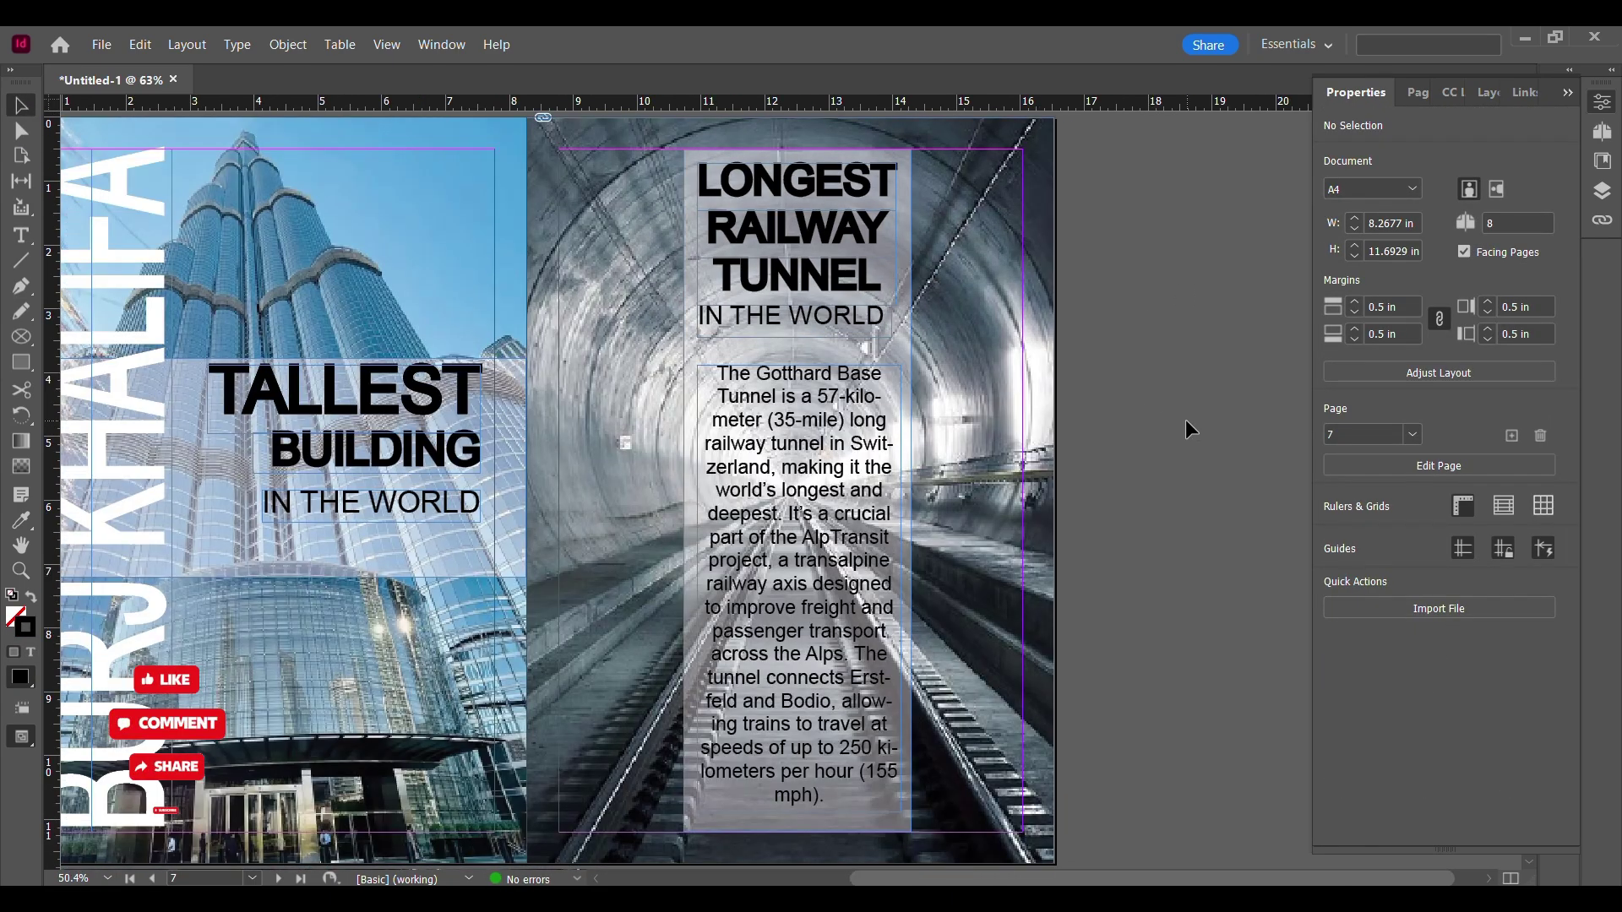
# - Stretch the translucent rectangle on page 7 to the page's upper and lower edges
pyautogui.click(899, 285)
pyautogui.moveTo(797, 119); pyautogui.dragTo(798, 118)
pyautogui.moveTo(798, 832); pyautogui.dragTo(799, 864)
pyautogui.click(1172, 626)
# - Draw a rectangle covering all of page 8 and give it a Paper fill and no stroke
pyautogui.moveTo(1158, 615); pyautogui.dragTo(1251, 653)
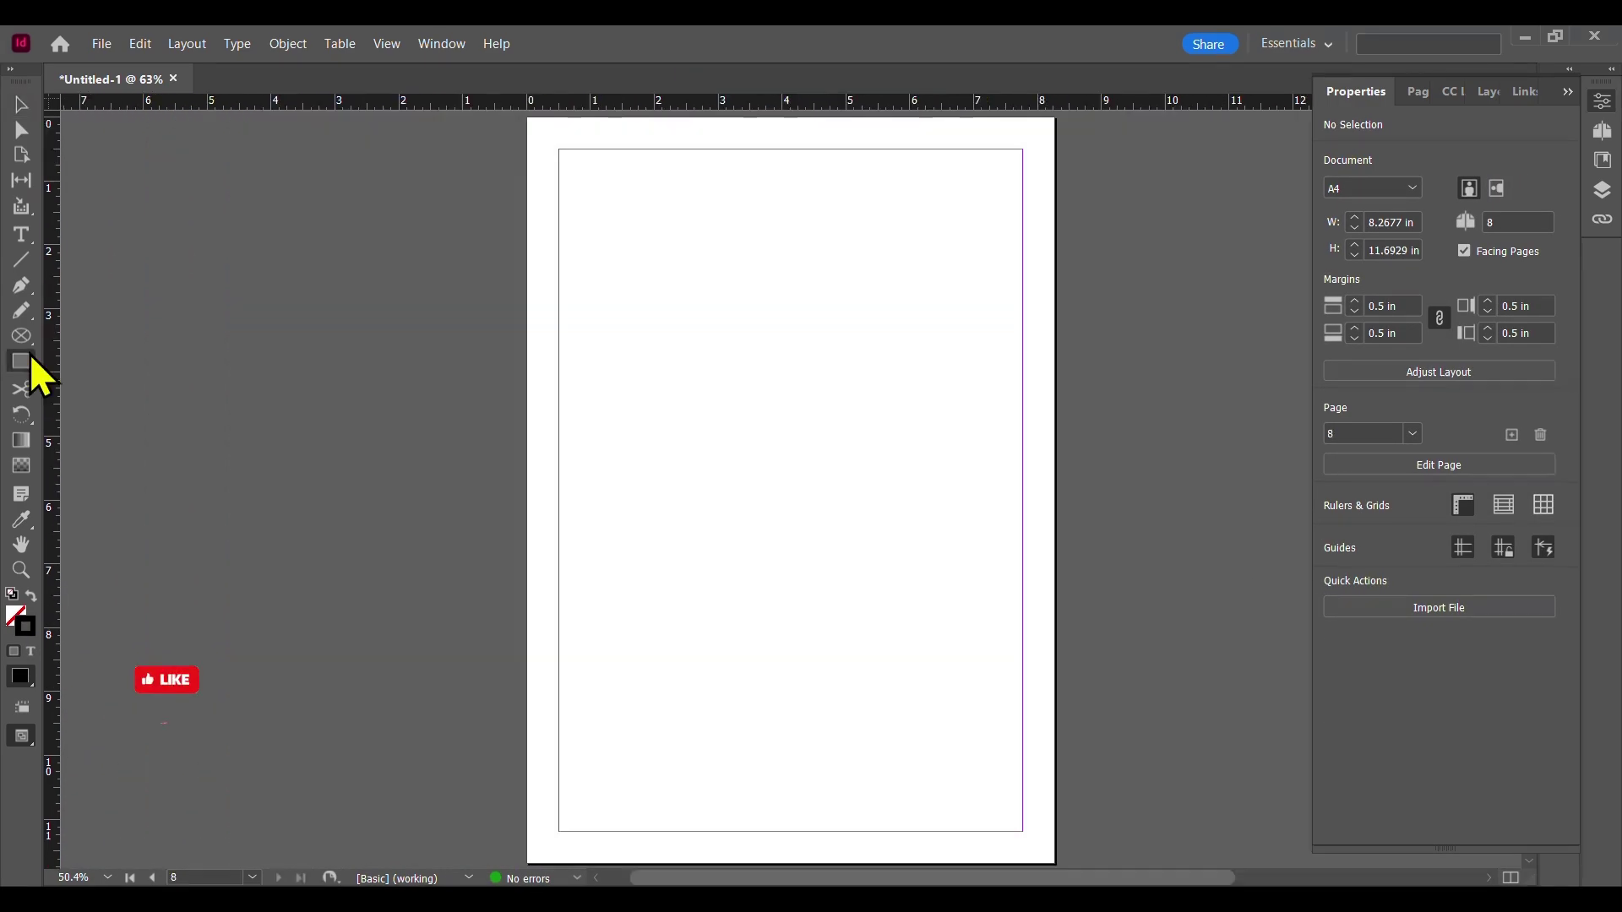
pyautogui.moveTo(534, 123)
pyautogui.mouseDown()
pyautogui.moveTo(884, 580)
pyautogui.moveTo(1056, 863)
pyautogui.mouseUp()
pyautogui.click(1333, 382)
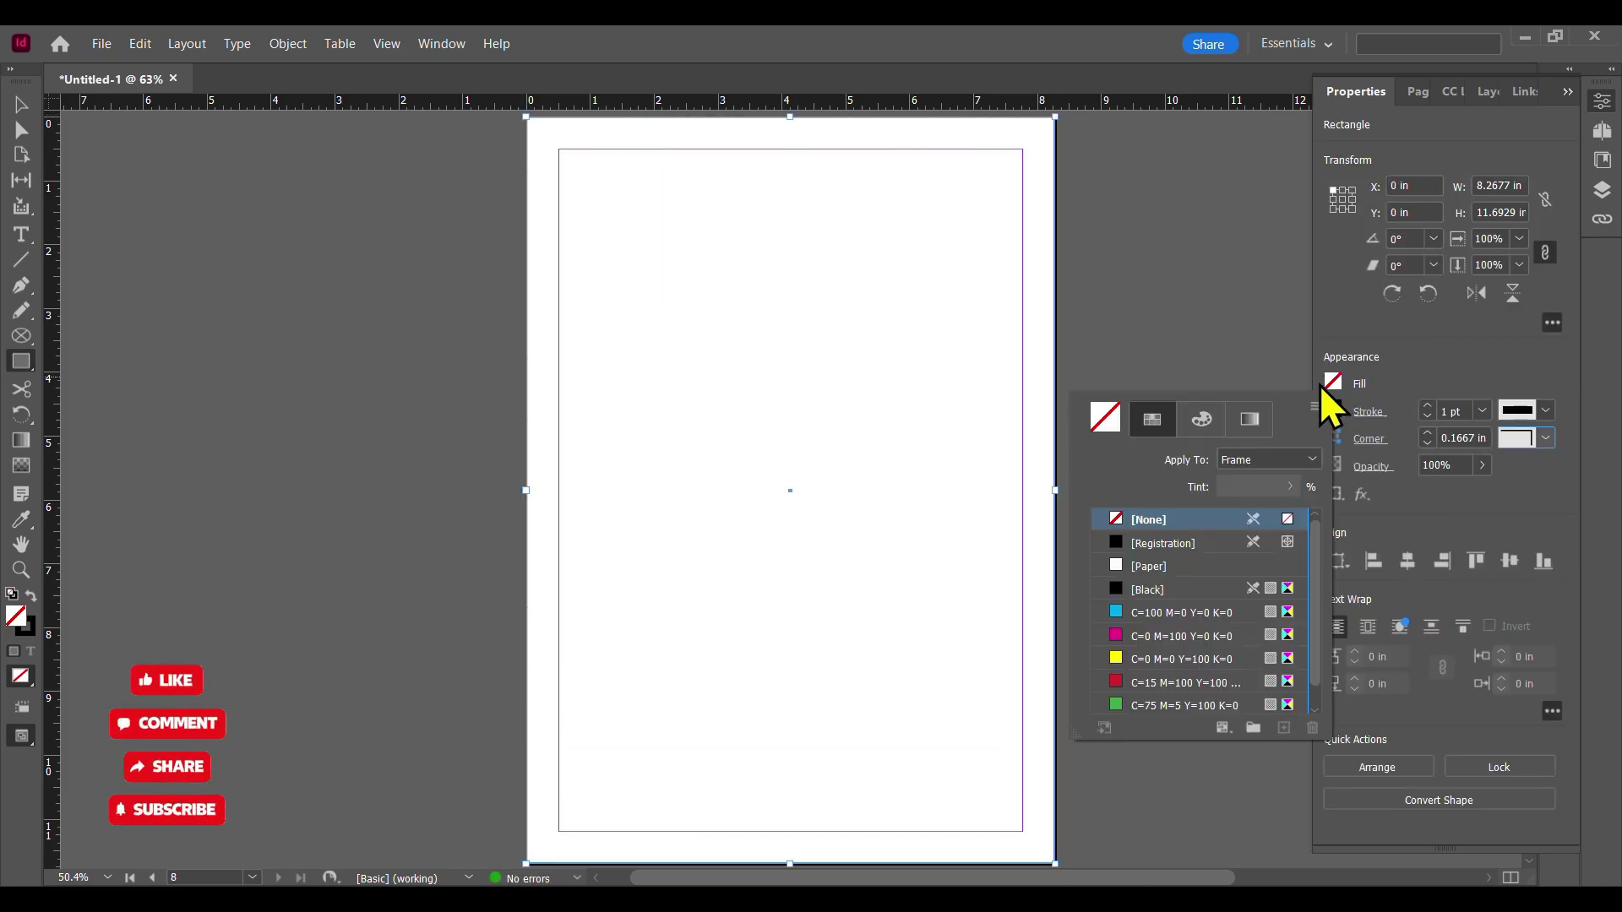
pyautogui.click(1118, 571)
pyautogui.click(1336, 404)
pyautogui.click(1132, 543)
# - Place the giraffe photo into the full-page rectangle on page 8
pyautogui.click(23, 107)
pyautogui.click(354, 169)
pyautogui.moveTo(700, 97); pyautogui.dragTo(819, 341)
pyautogui.click(800, 465)
pyautogui.scroll(-1, 808, 473)
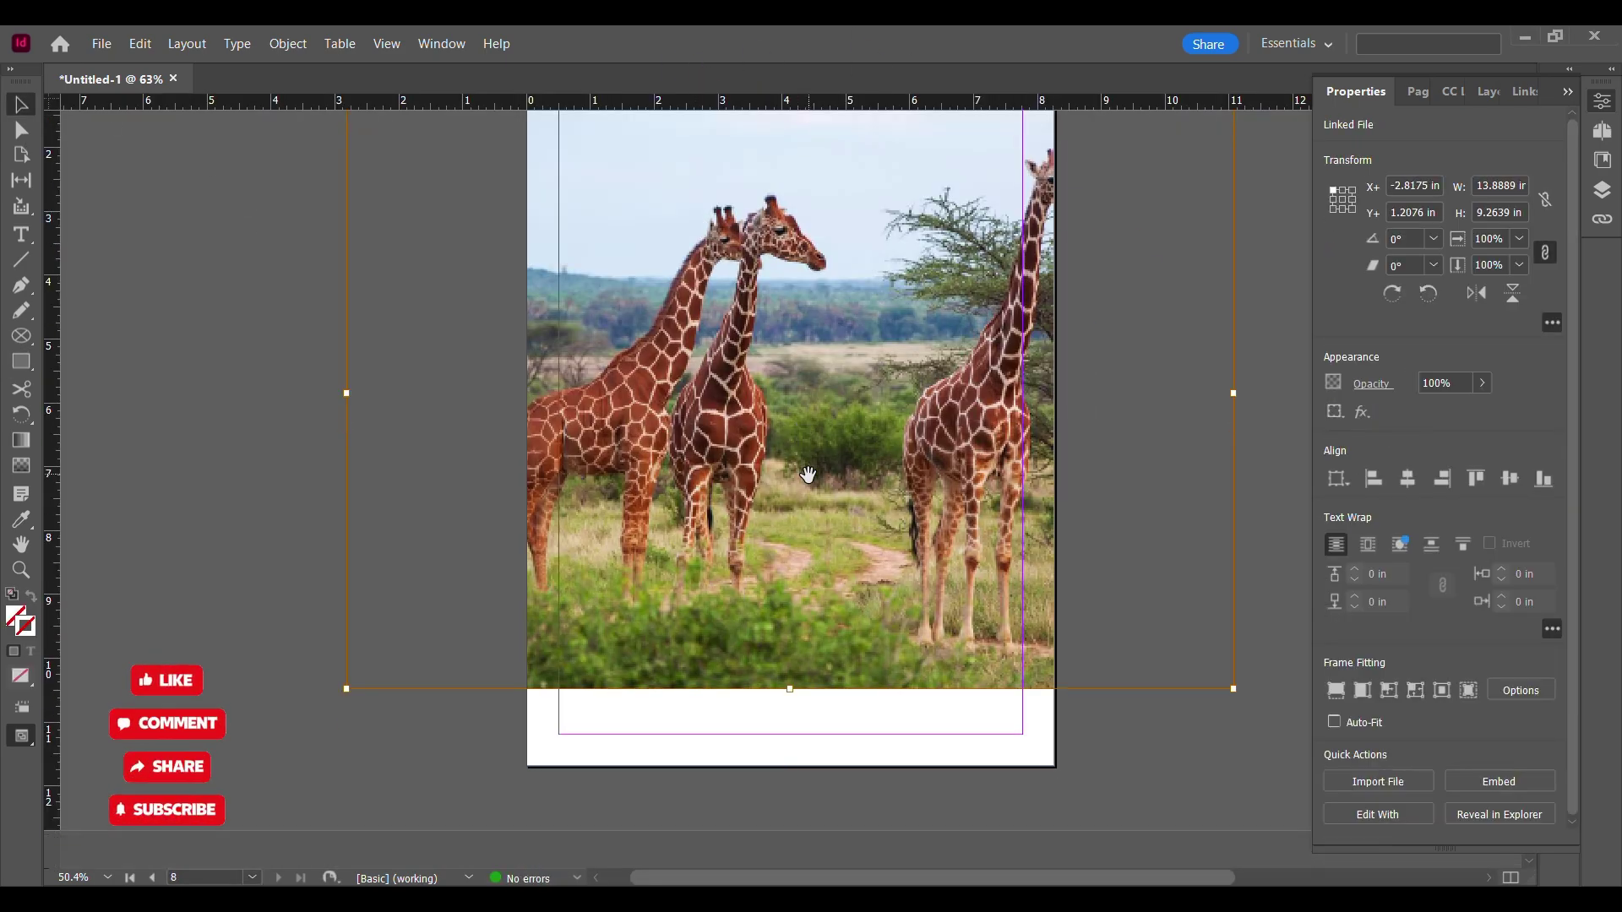
# - Enlarge the giraffe photo to fill page 8 and shift it so the single giraffe beside the tree stands within the page
pyautogui.moveTo(790, 690); pyautogui.dragTo(791, 766)
pyautogui.scroll(6, 792, 482)
pyautogui.moveTo(793, 287); pyautogui.dragTo(793, 206)
pyautogui.moveTo(750, 541)
pyautogui.mouseDown()
pyautogui.moveTo(812, 543)
pyautogui.moveTo(712, 543)
pyautogui.moveTo(741, 542)
pyautogui.mouseUp()
pyautogui.scroll(-2, 764, 541)
pyautogui.click(1178, 544)
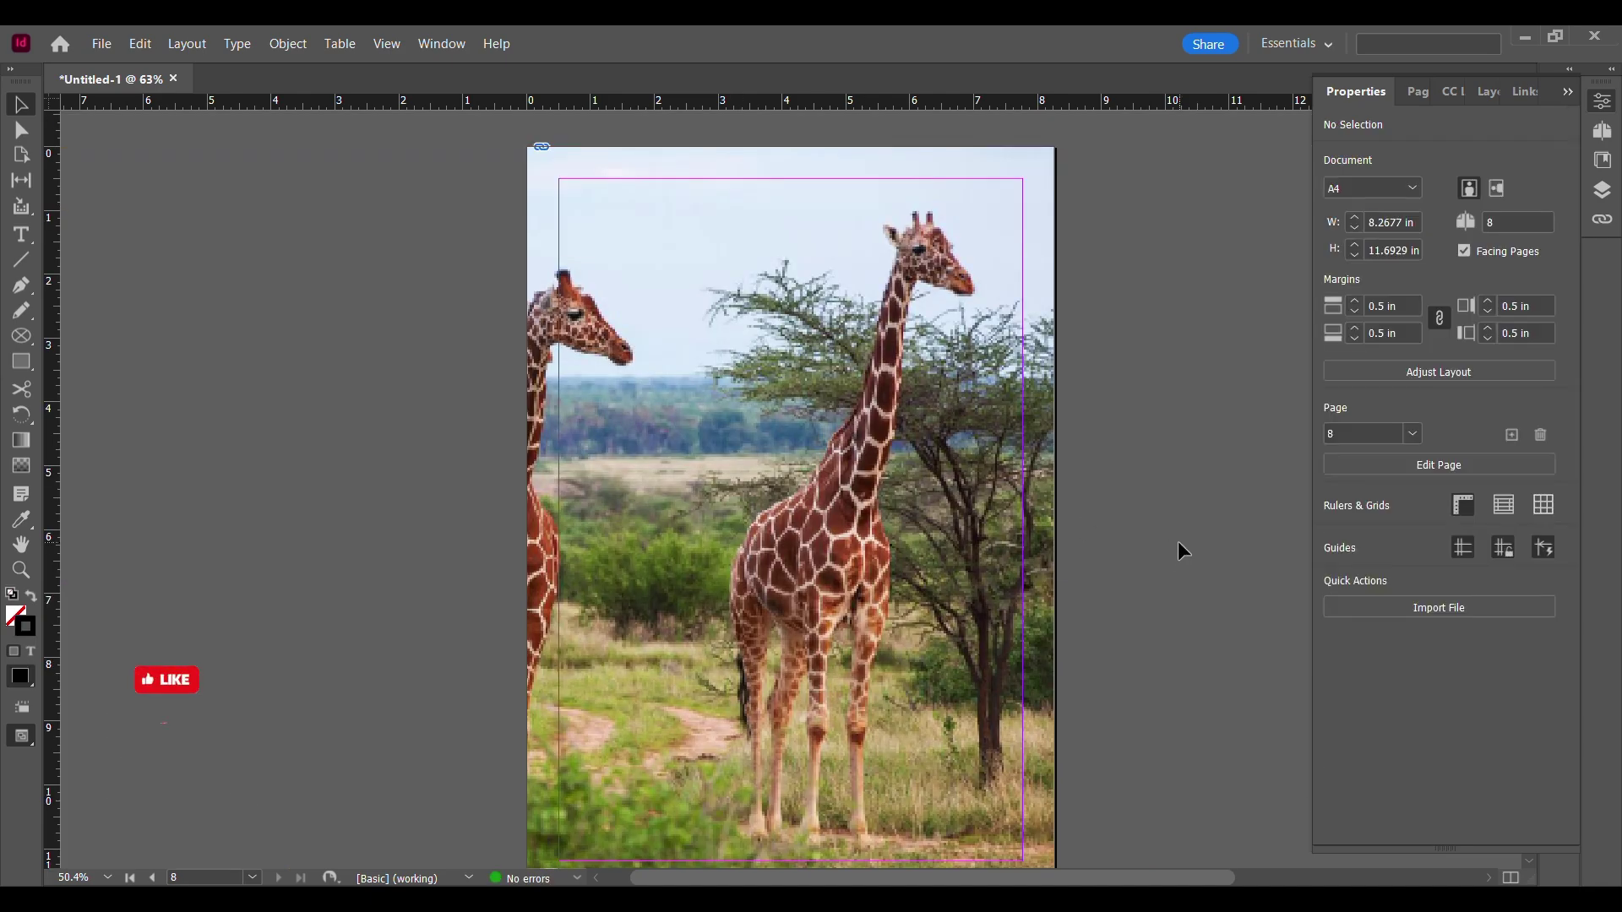
pyautogui.scroll(-1, 1178, 540)
pyautogui.scroll(1, 1178, 547)
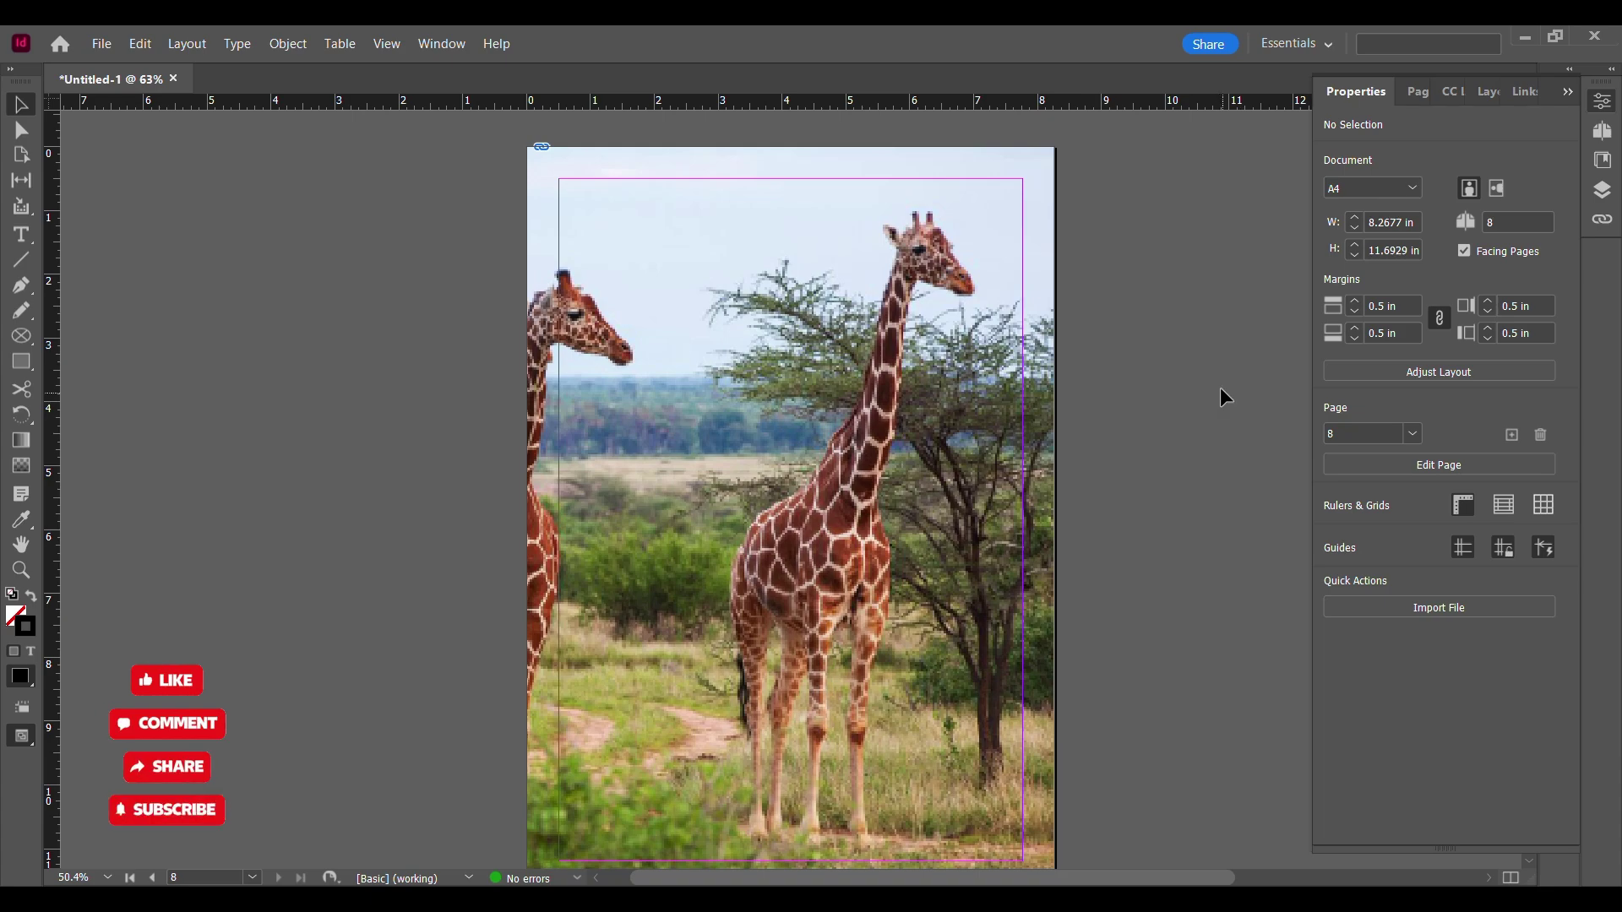
pyautogui.scroll(-1, 774, 363)
pyautogui.scroll(1, 773, 362)
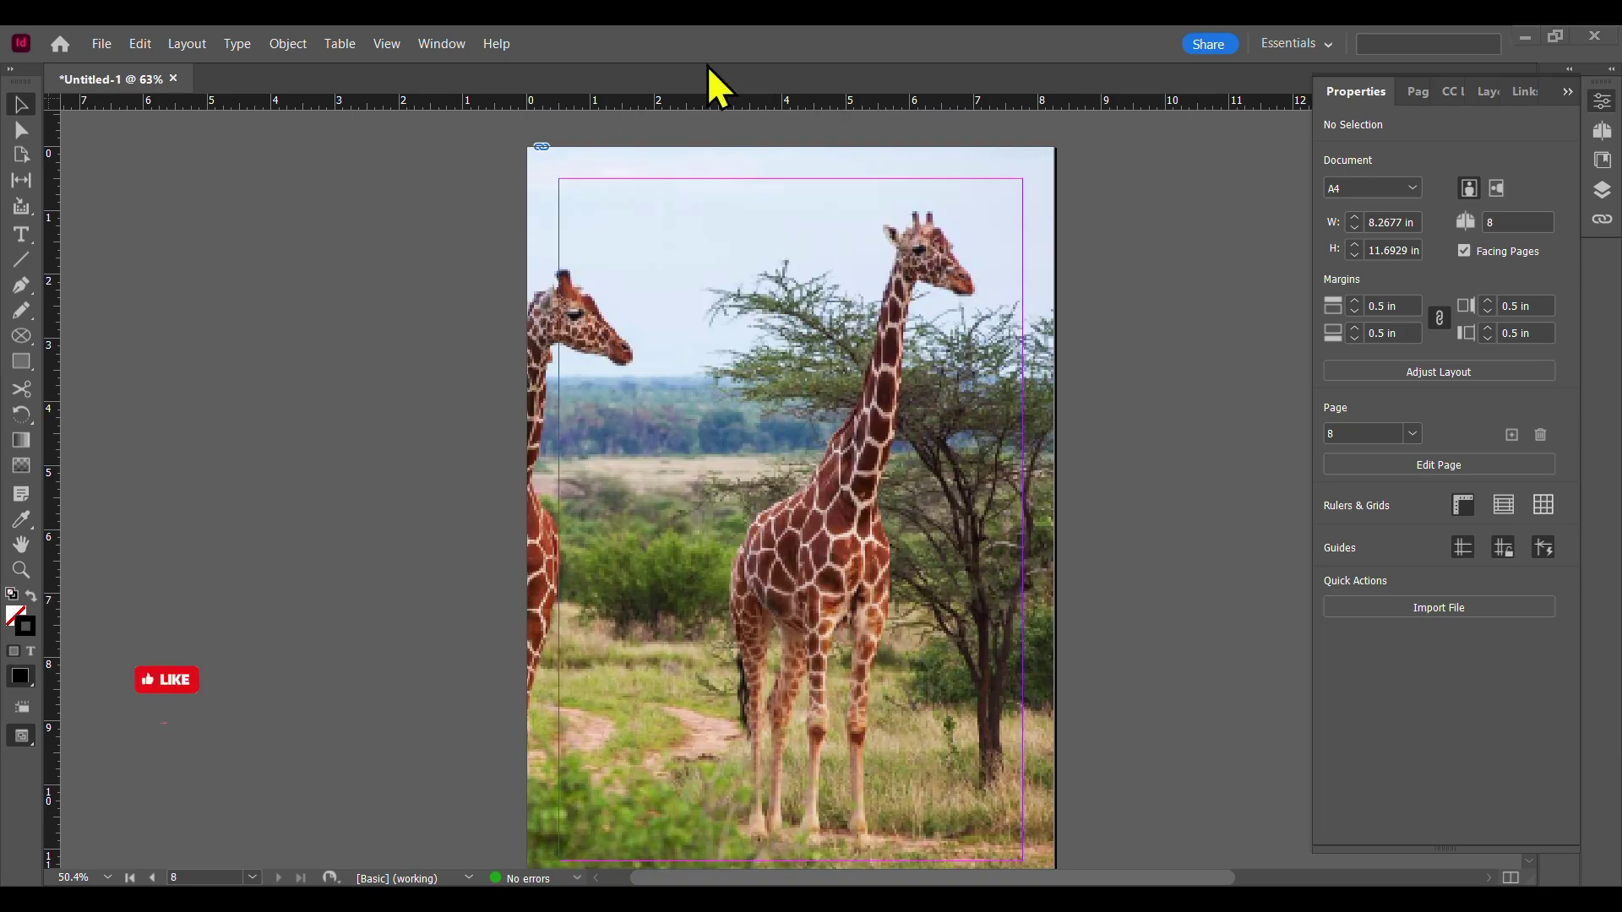
# - Draw a rectangle about 4.94 by 1.4 in from page 8's left edge across the giraffe's legs, with Paper fill and no stroke
pyautogui.click(25, 362)
pyautogui.scroll(-1, 583, 596)
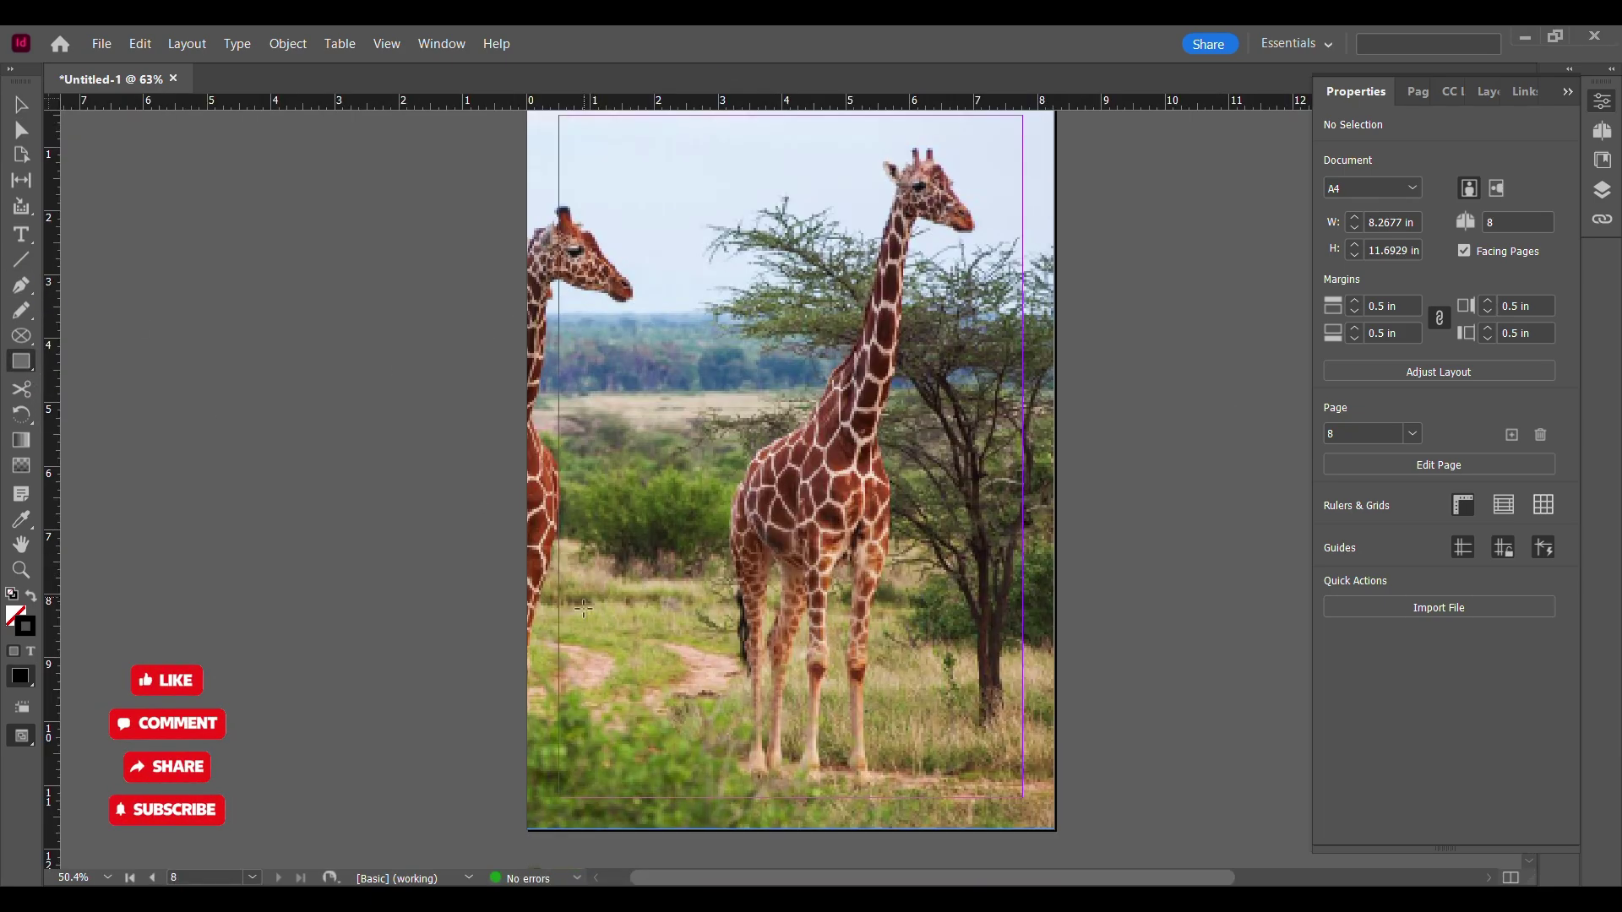
pyautogui.moveTo(527, 568); pyautogui.dragTo(843, 655)
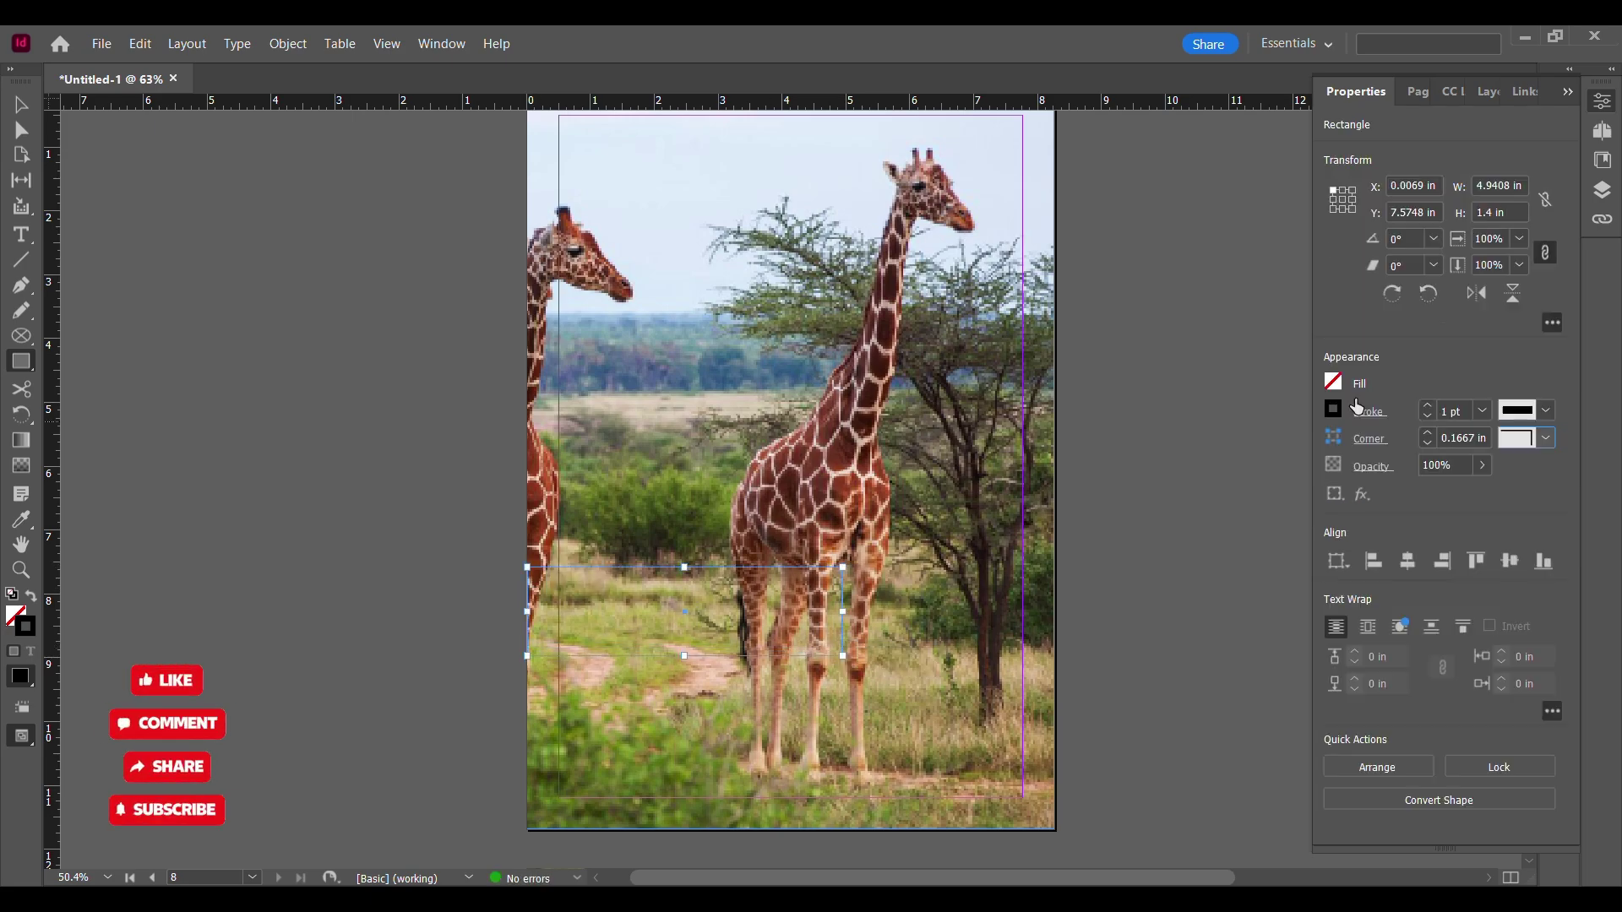
pyautogui.click(1123, 547)
pyautogui.click(1334, 382)
pyautogui.click(1116, 564)
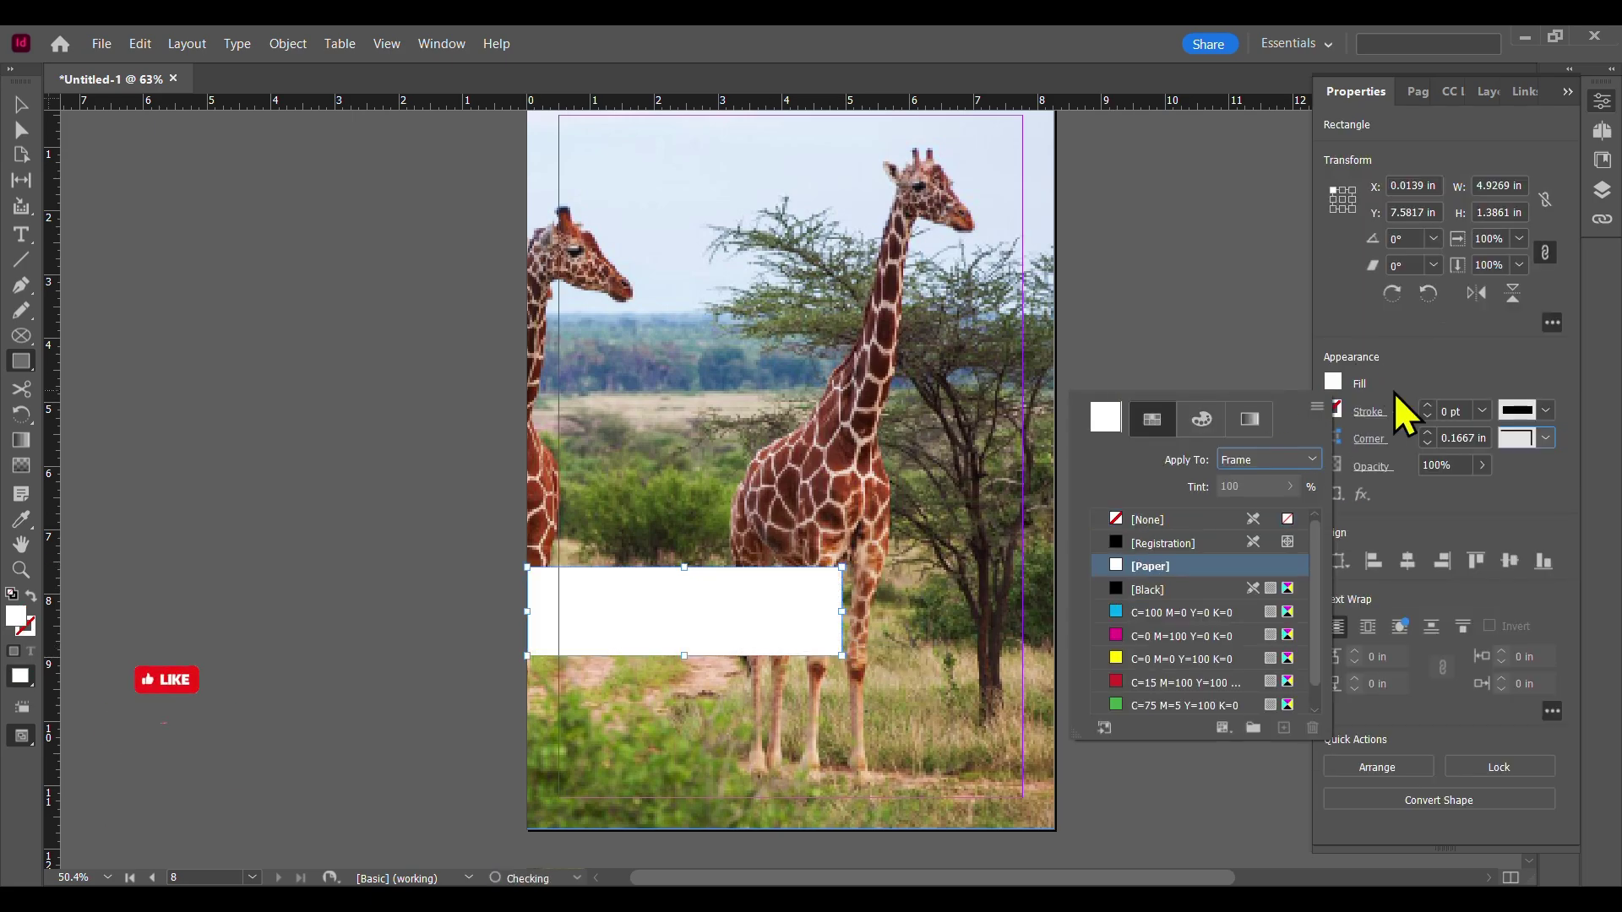
# - Draw a text frame inside the white rectangle on page 8 and enter TALLEST
pyautogui.click(24, 114)
pyautogui.click(361, 355)
pyautogui.moveTo(575, 578); pyautogui.dragTo(791, 622)
pyautogui.write('TALLEST')
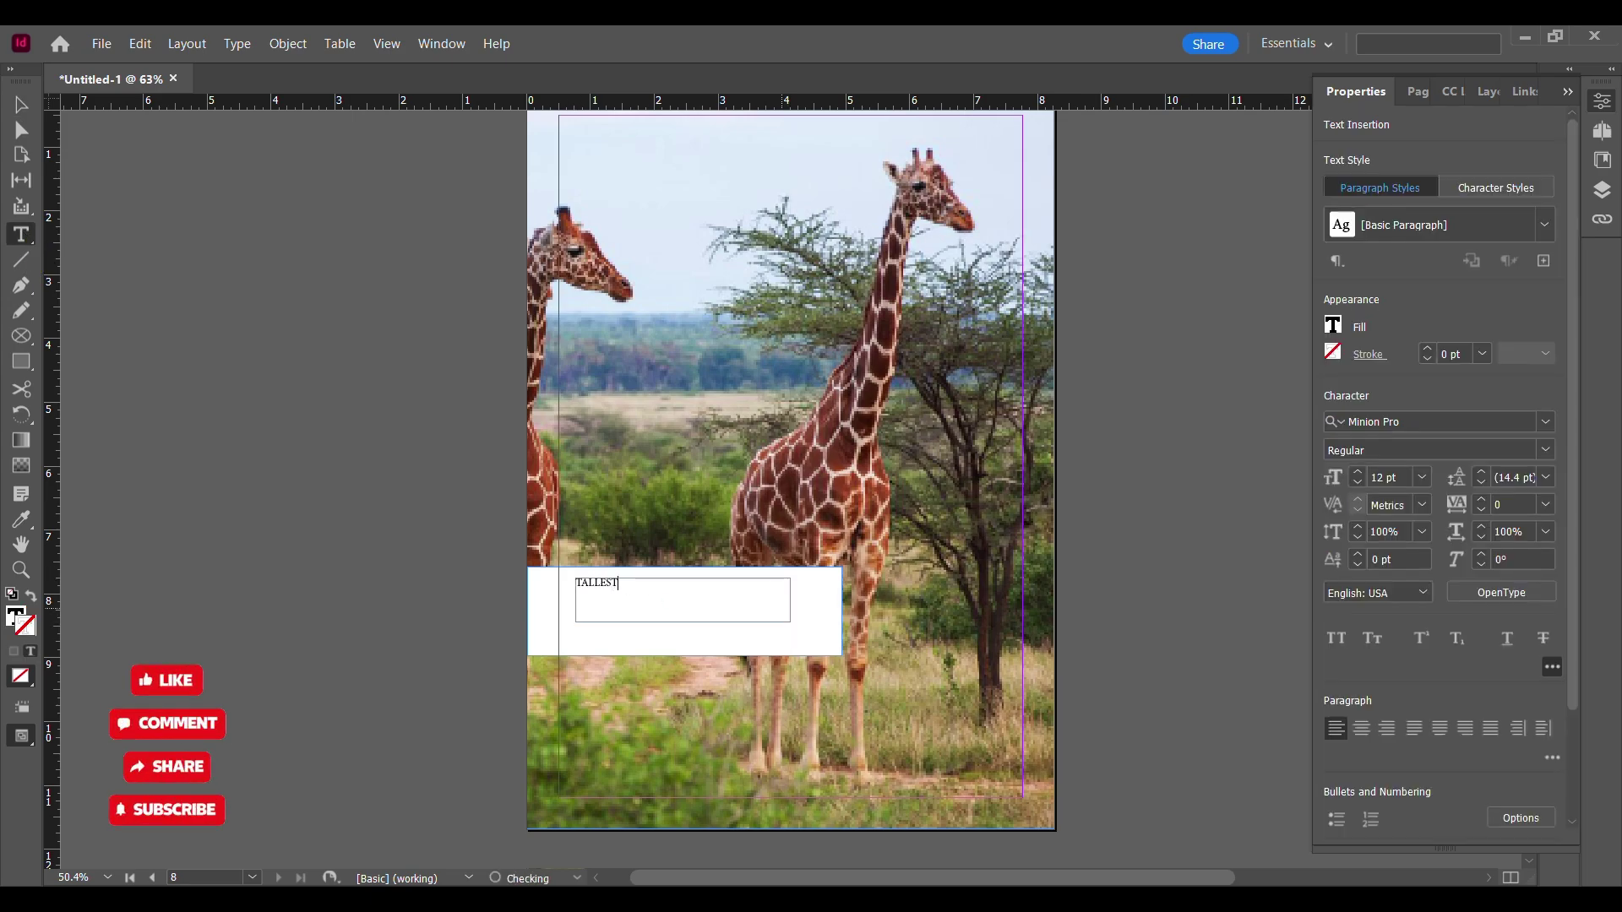
# - Set TALLEST in the white rectangle in Arial at 50 pt with a 2 pt Paper stroke
pyautogui.moveTo(1358, 479); pyautogui.dragTo(1357, 478)
pyautogui.click(1356, 479)
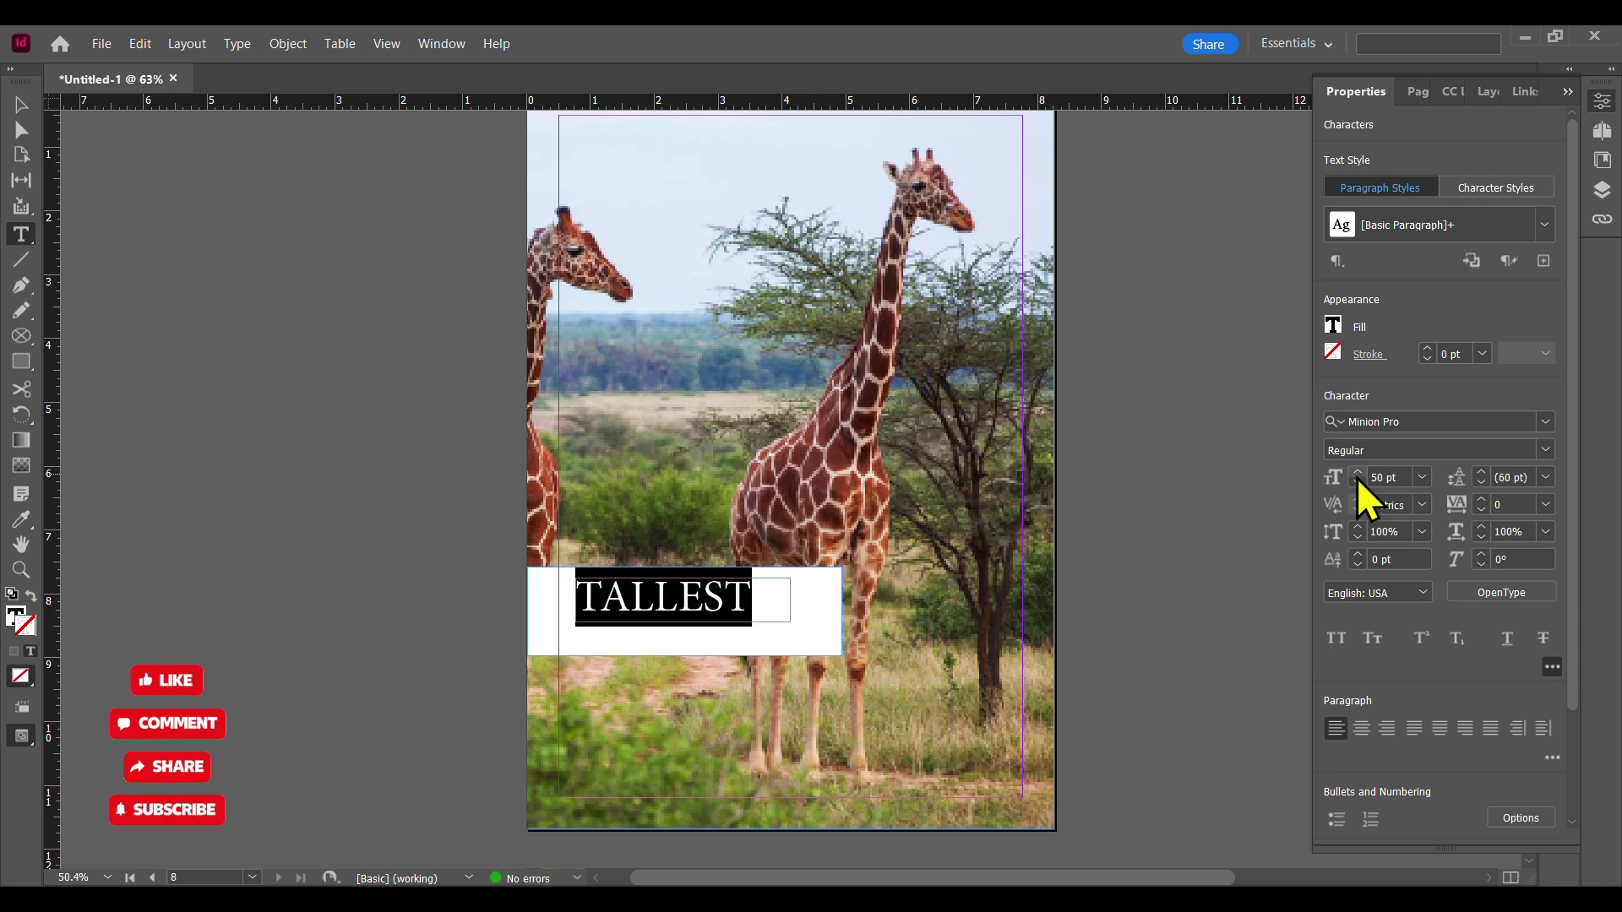
pyautogui.click(1545, 421)
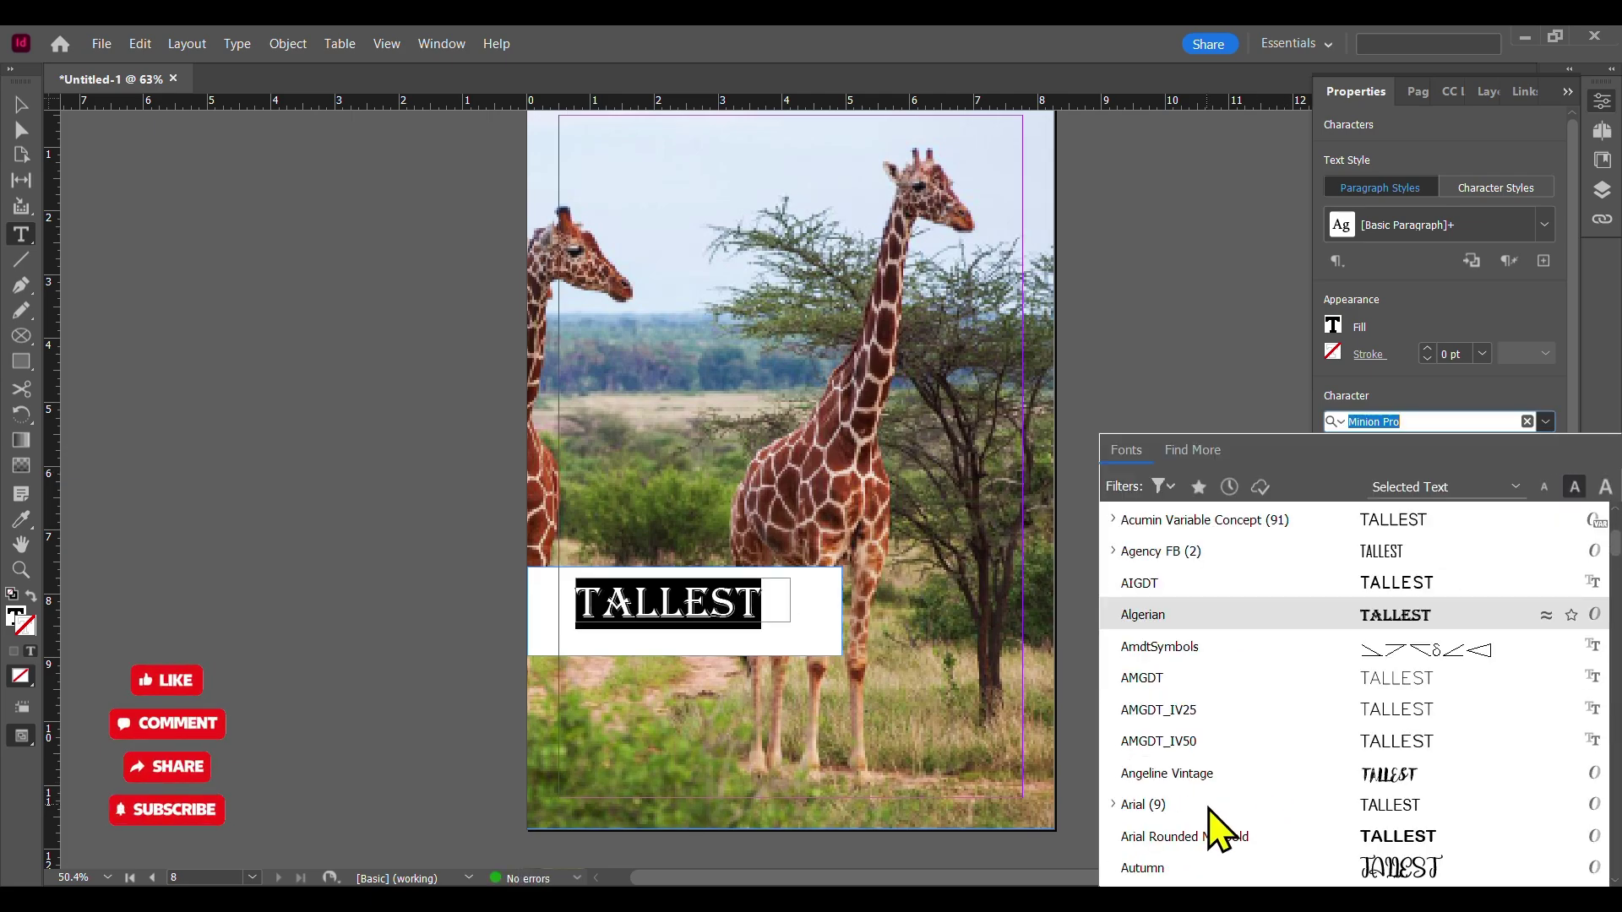
pyautogui.click(1227, 802)
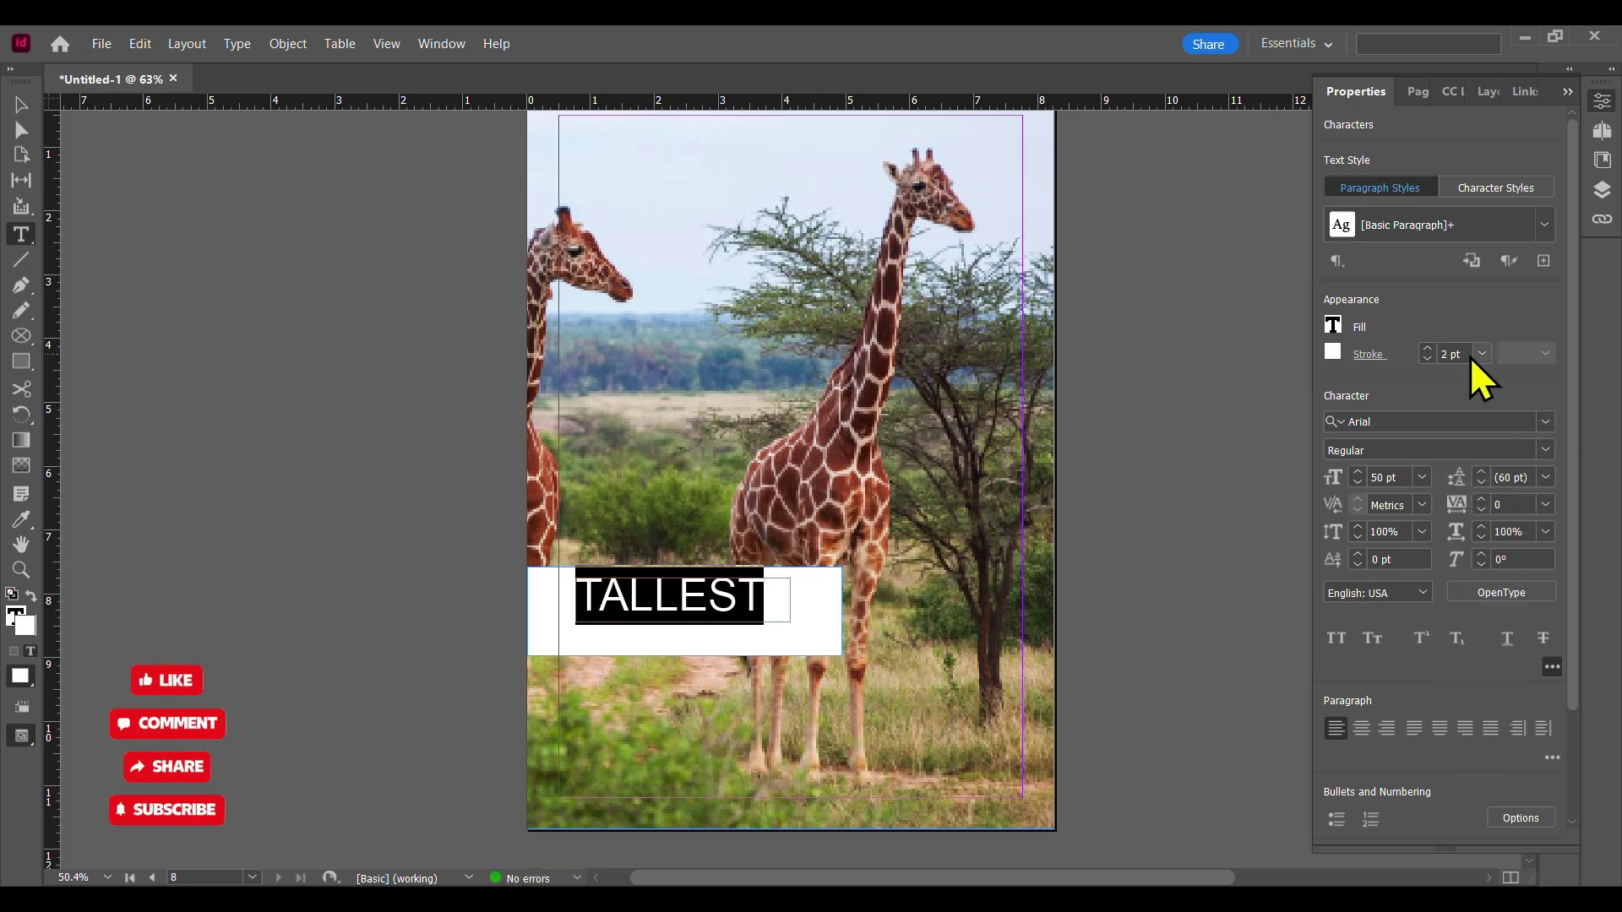
# - Try Paper for both the stroke and fill of TALLEST, and delete its text frame from the white rectangle
pyautogui.click(1333, 353)
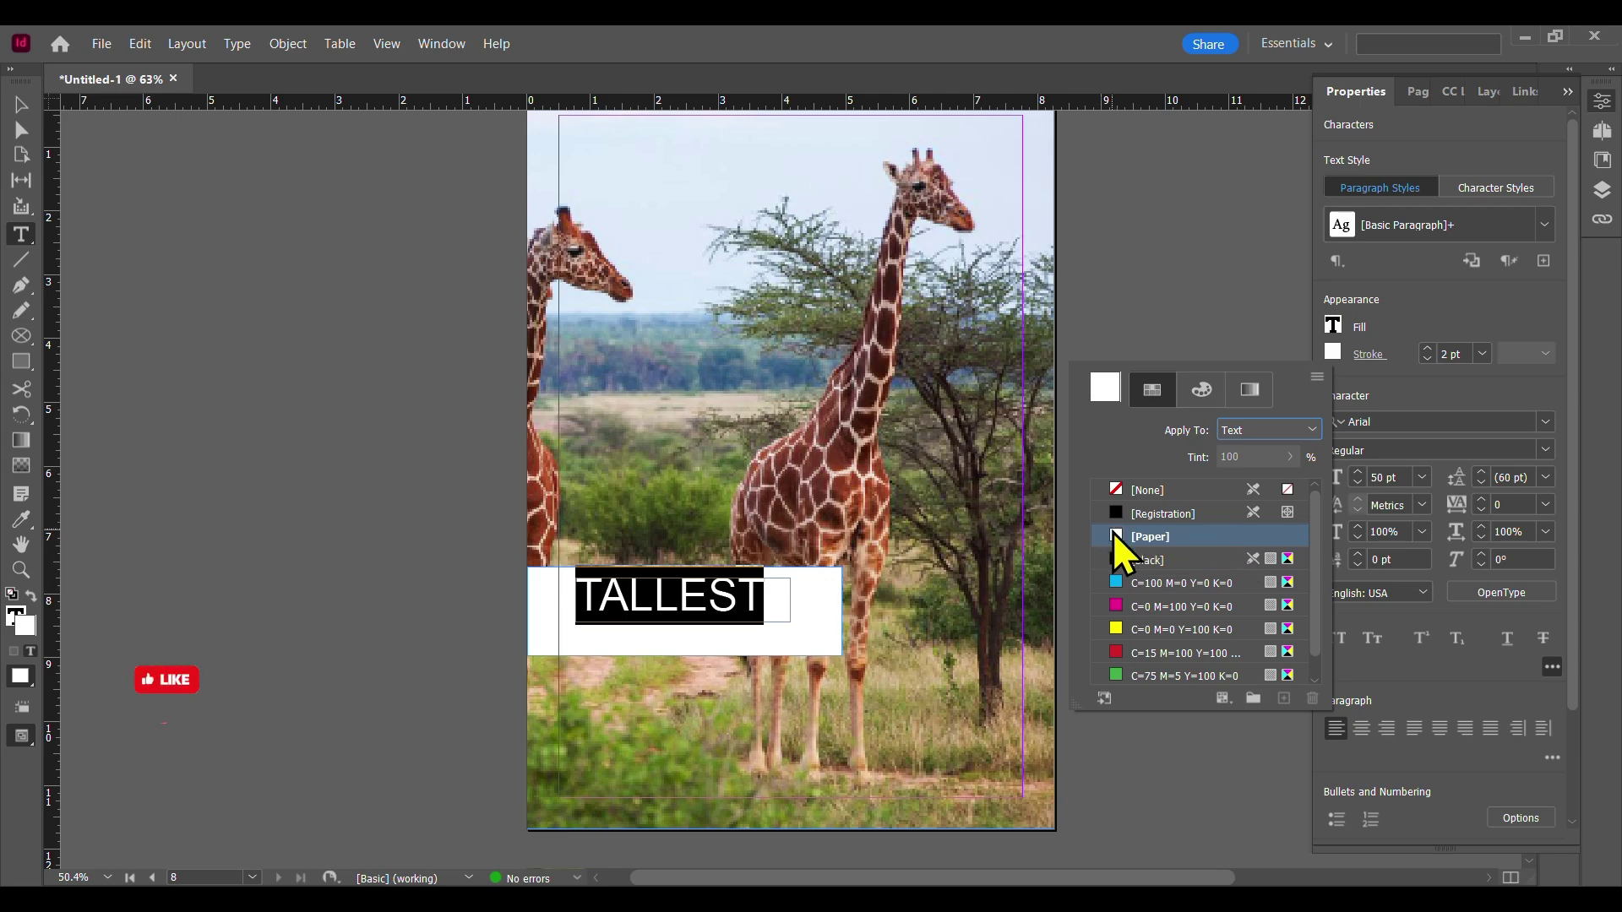
pyautogui.click(1332, 330)
pyautogui.click(1141, 508)
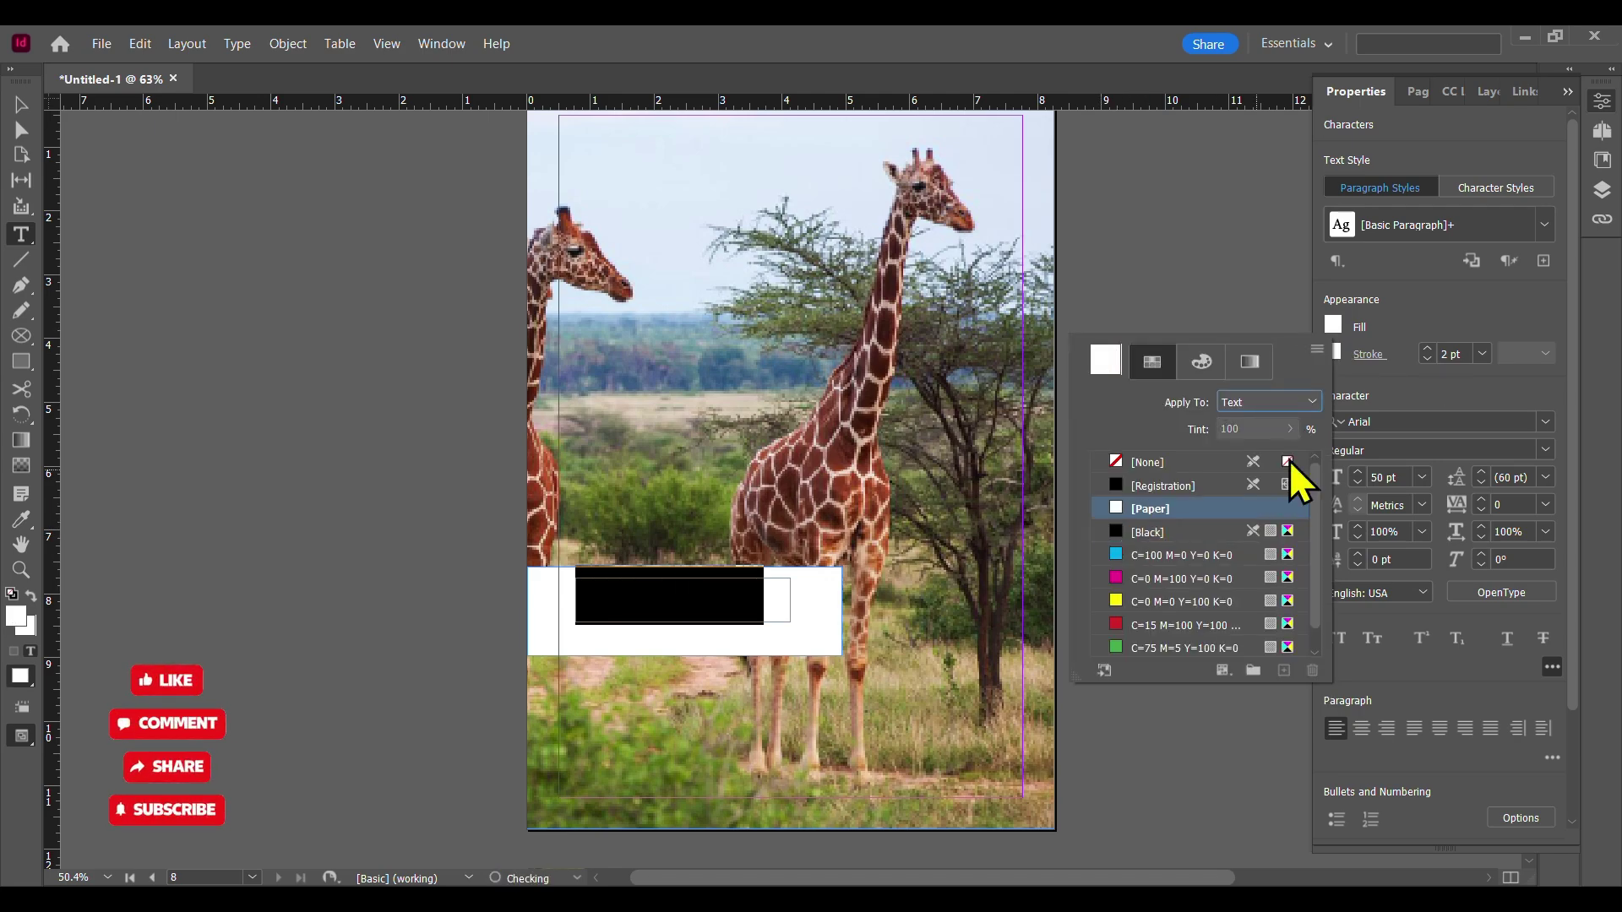
pyautogui.click(21, 104)
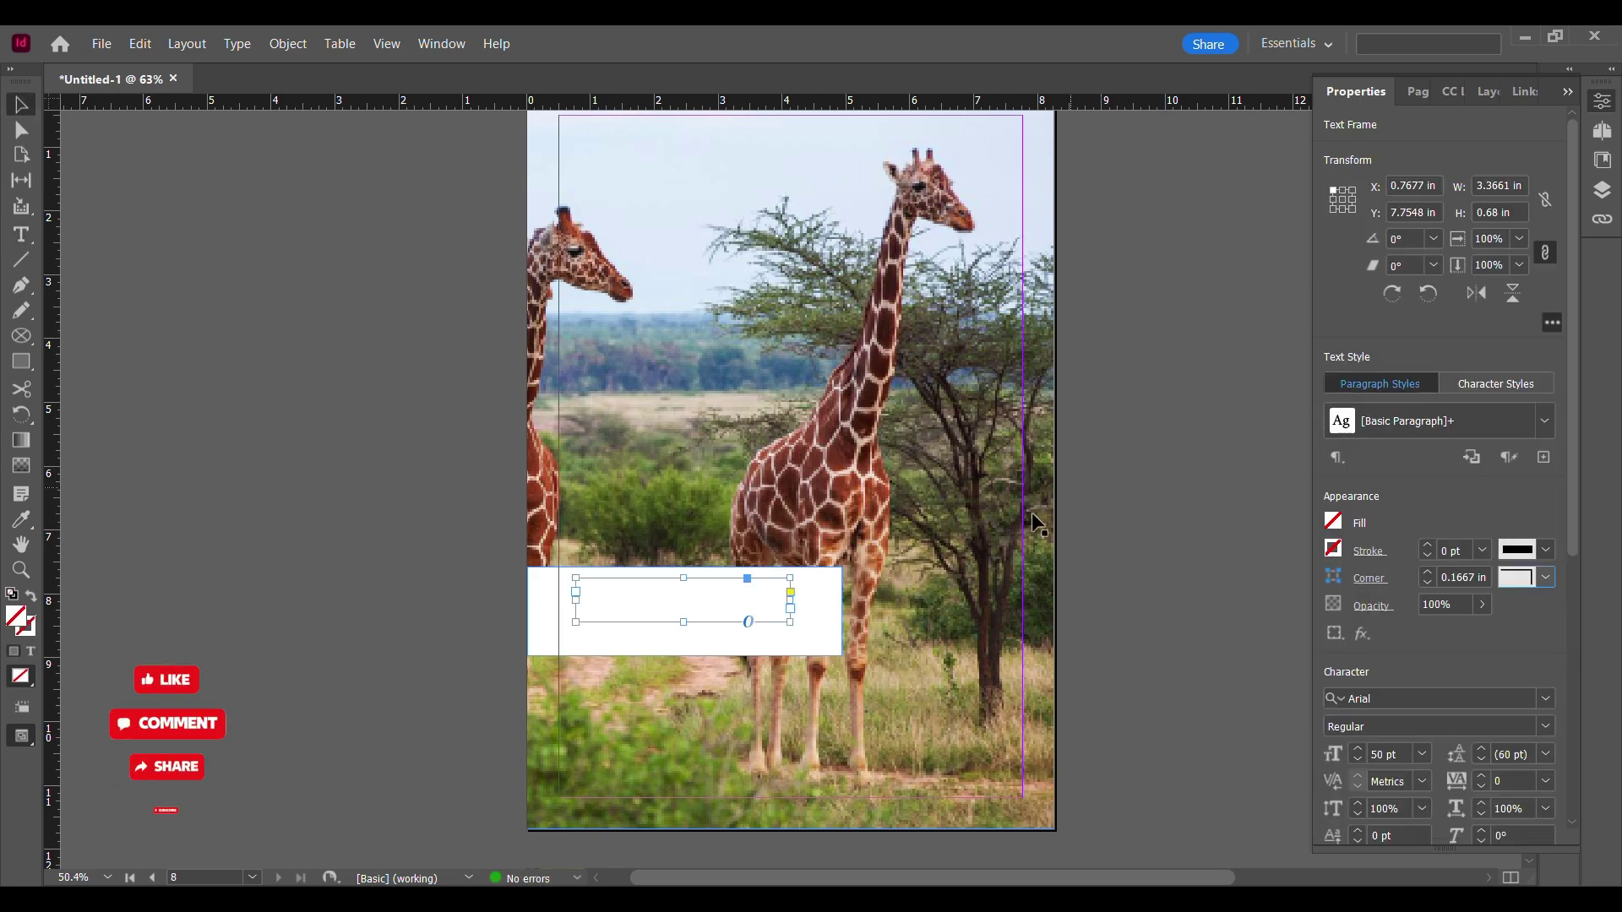
pyautogui.click(889, 579)
# - Draw a text frame on the pasteboard beside page 8 with the text TALLEST, set in Arial at 50 pt
pyautogui.moveTo(362, 411); pyautogui.dragTo(362, 411)
pyautogui.write('TALLEST')
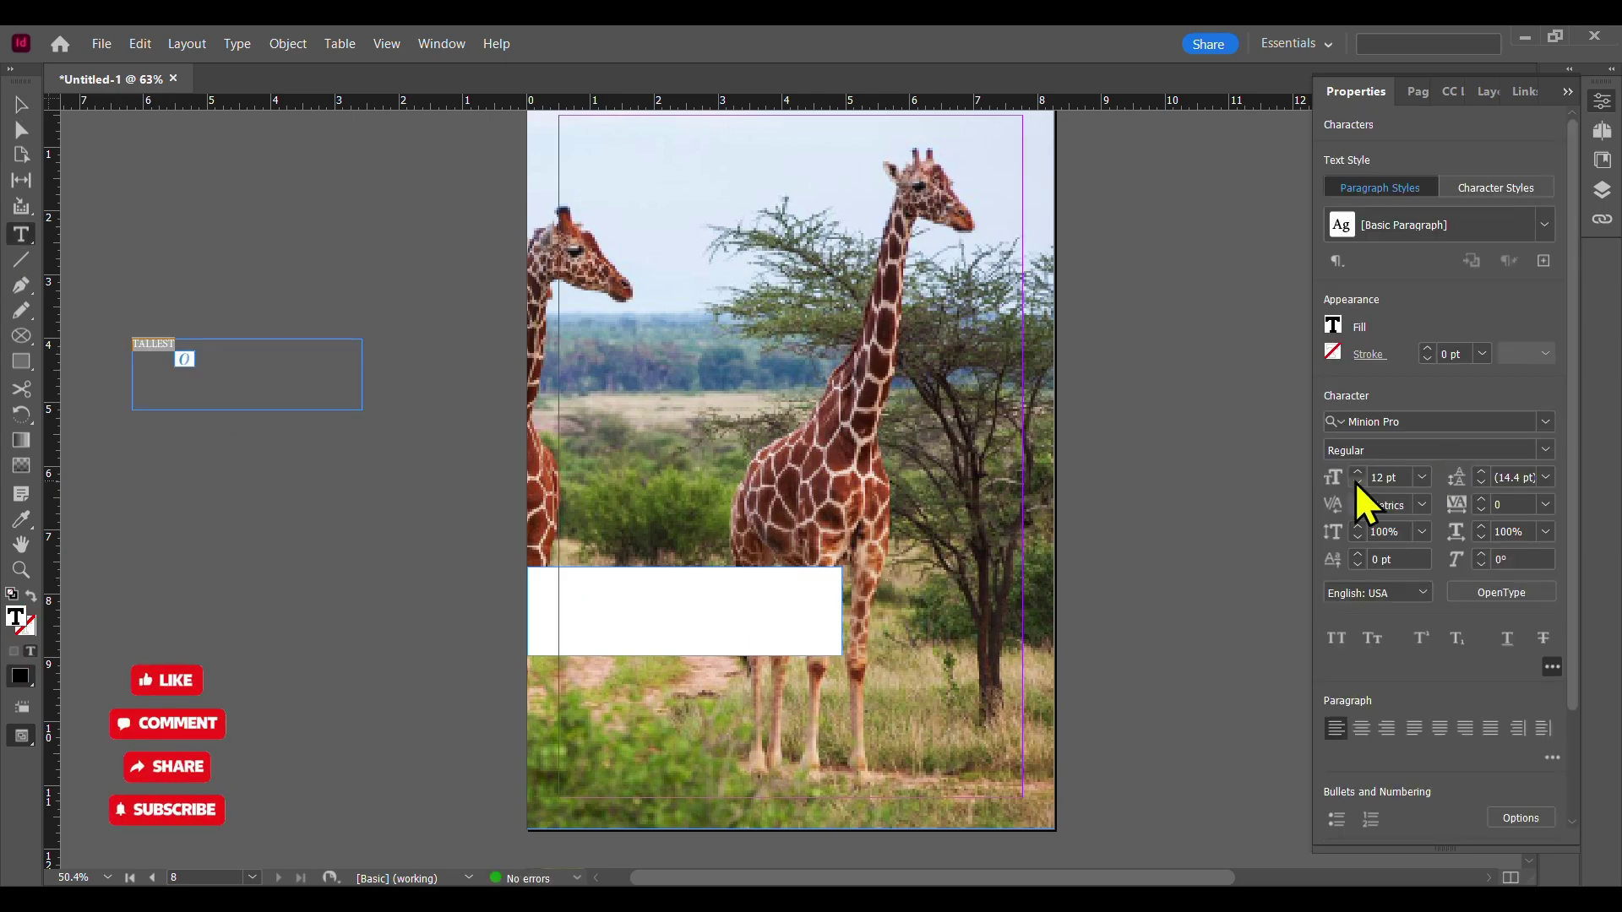
pyautogui.moveTo(1356, 474); pyautogui.dragTo(1355, 475)
pyautogui.click(1546, 422)
pyautogui.scroll(-5, 1387, 771)
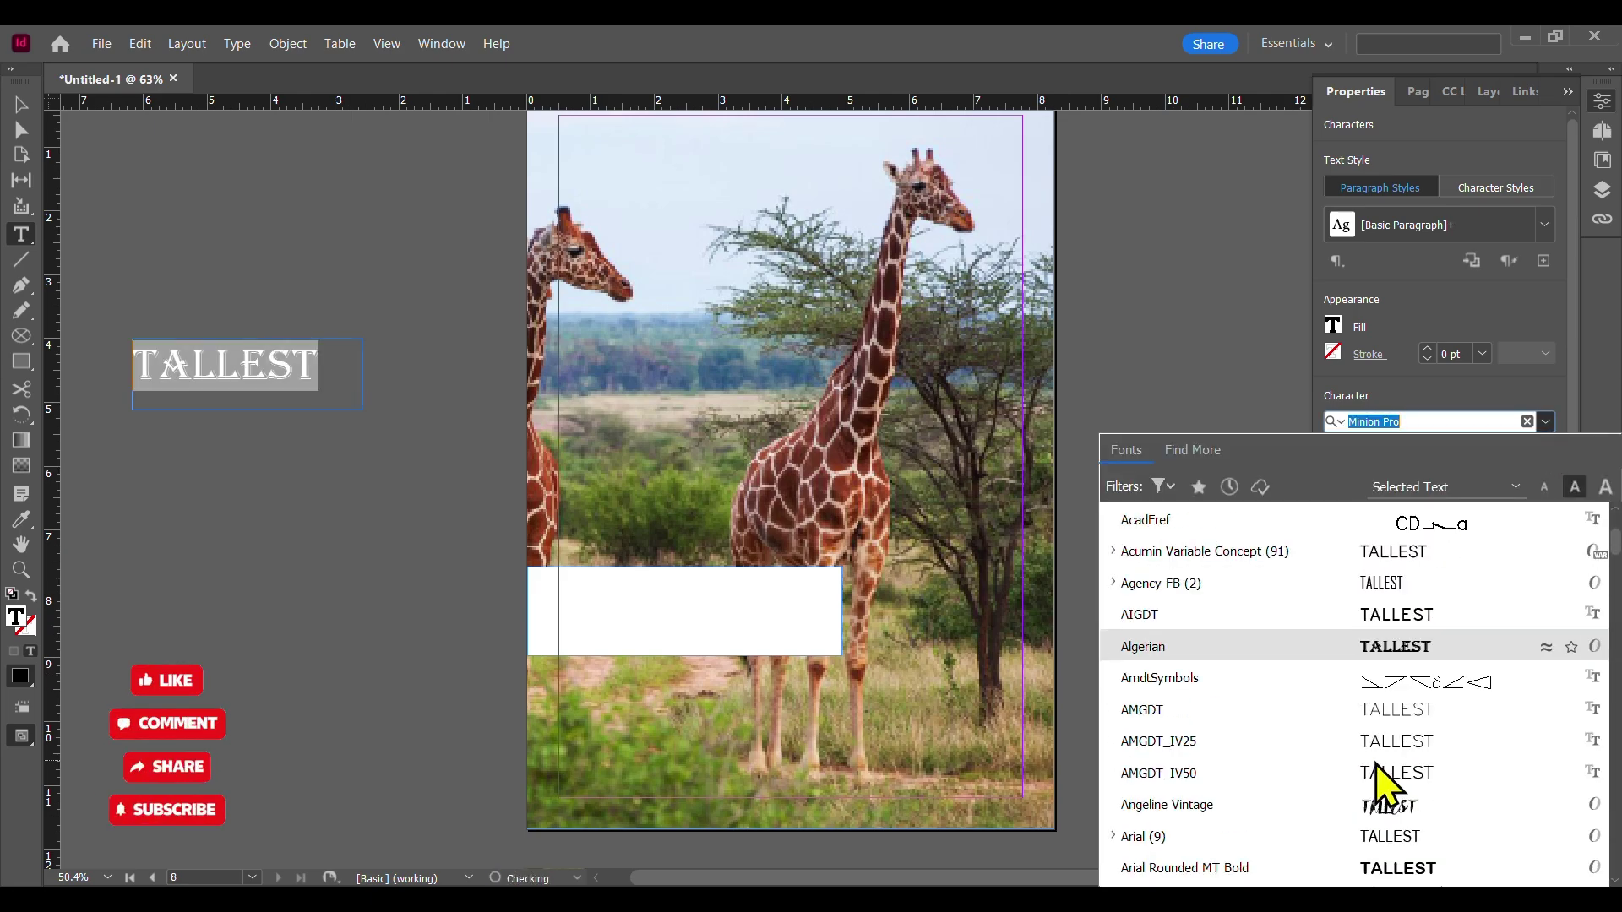
pyautogui.click(1343, 840)
# - Give the TALLEST text on the pasteboard a 2 pt Registration stroke
pyautogui.click(1340, 328)
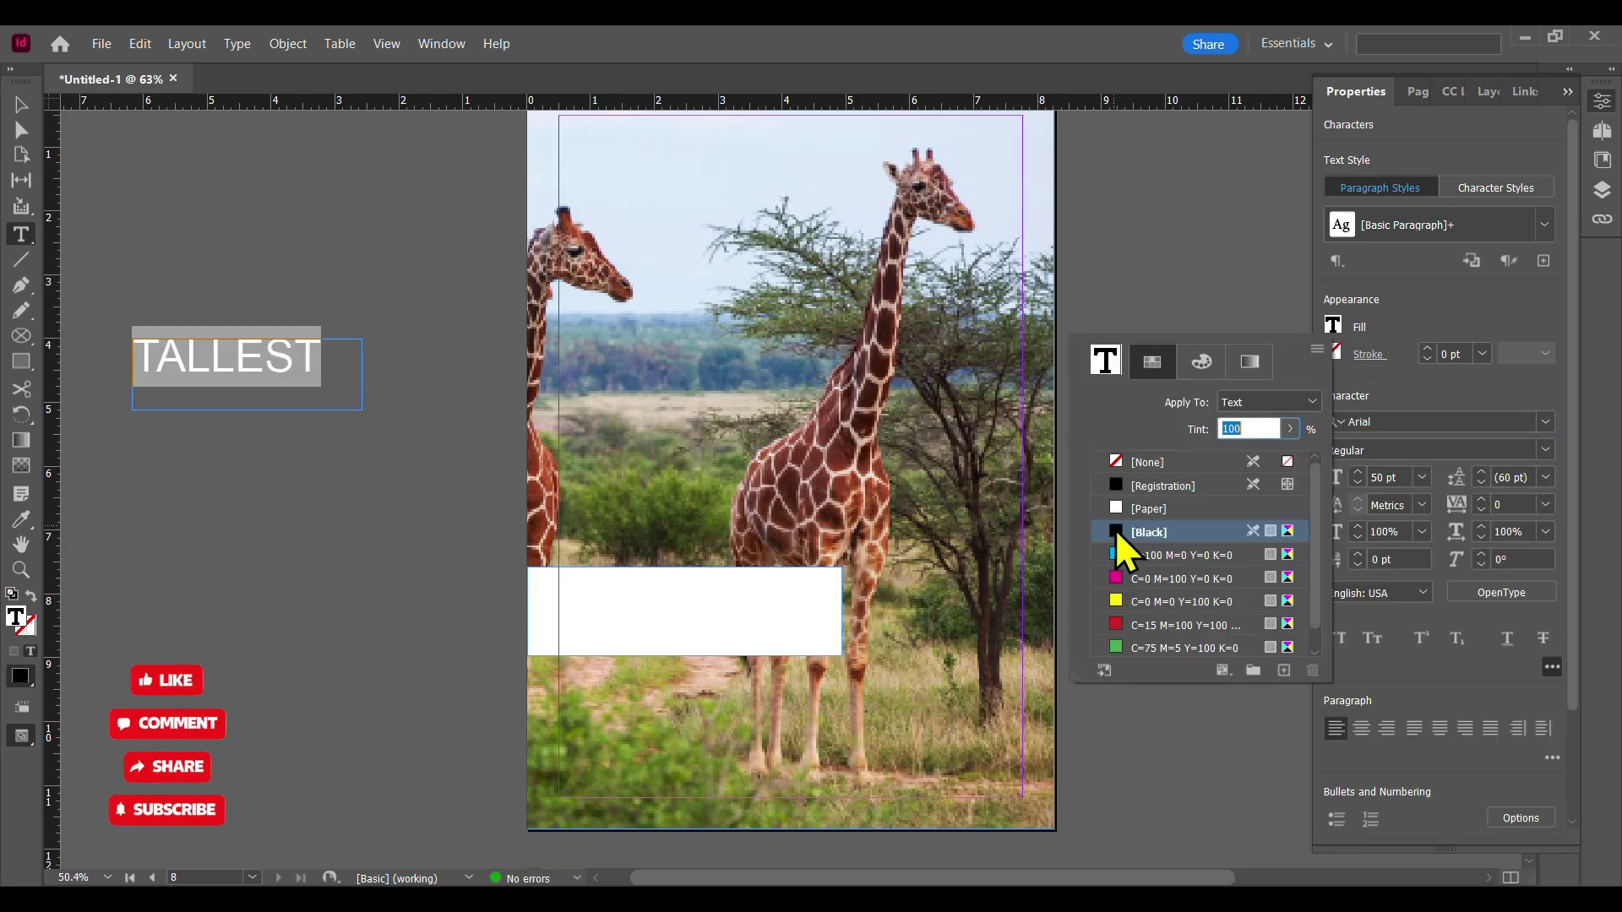
pyautogui.click(1335, 354)
pyautogui.click(1334, 354)
pyautogui.click(1122, 515)
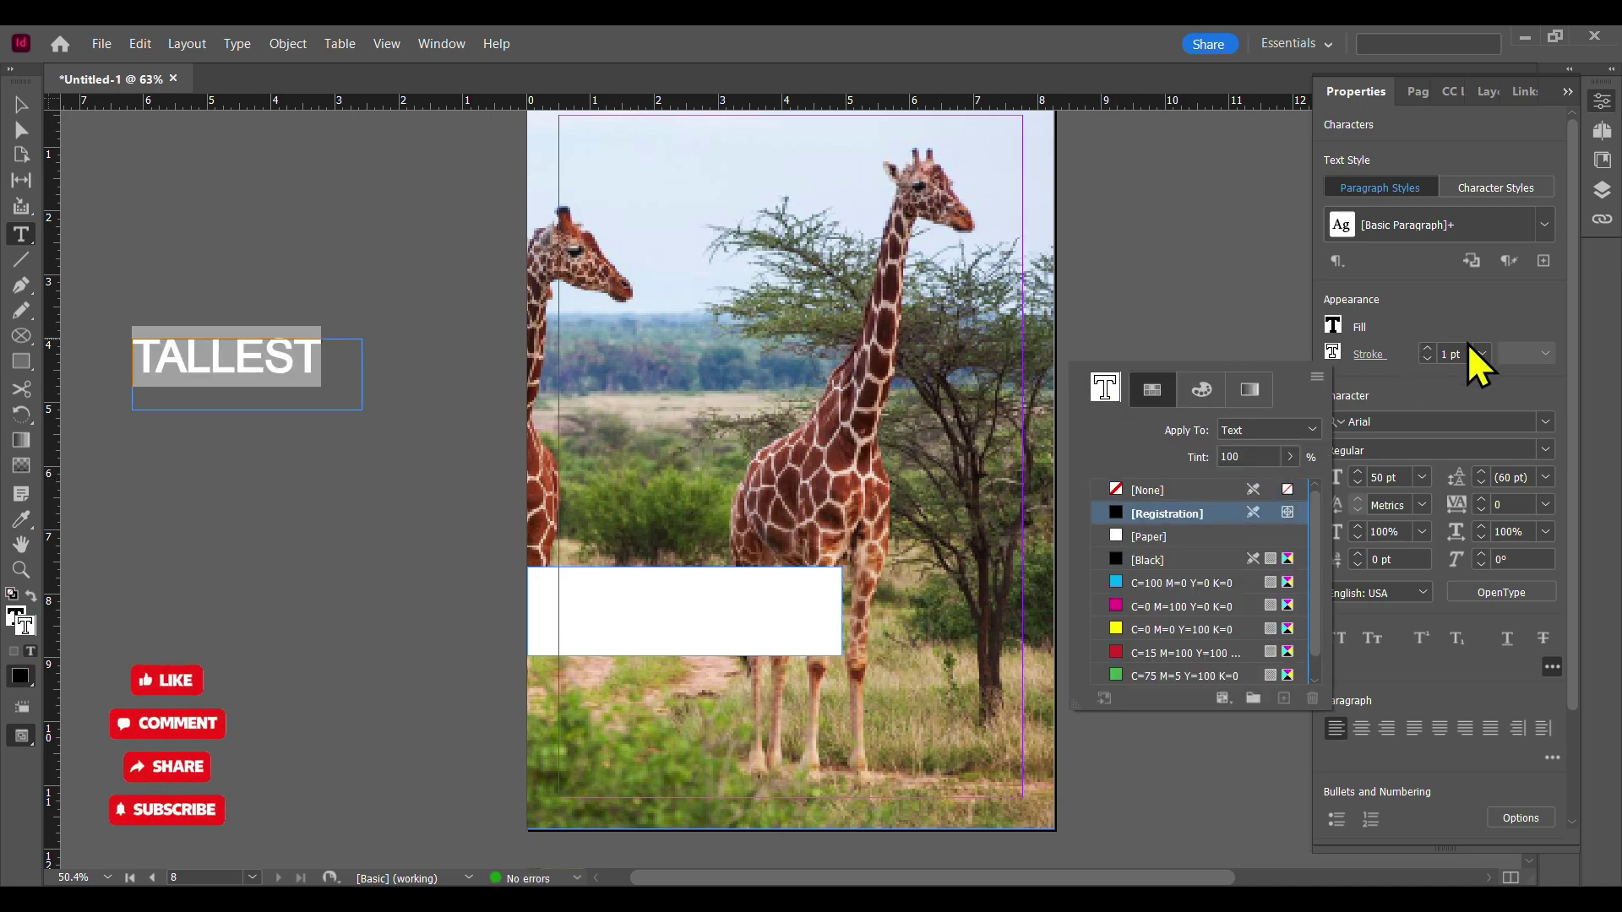
pyautogui.click(1482, 354)
pyautogui.click(1469, 488)
pyautogui.press('Escape')
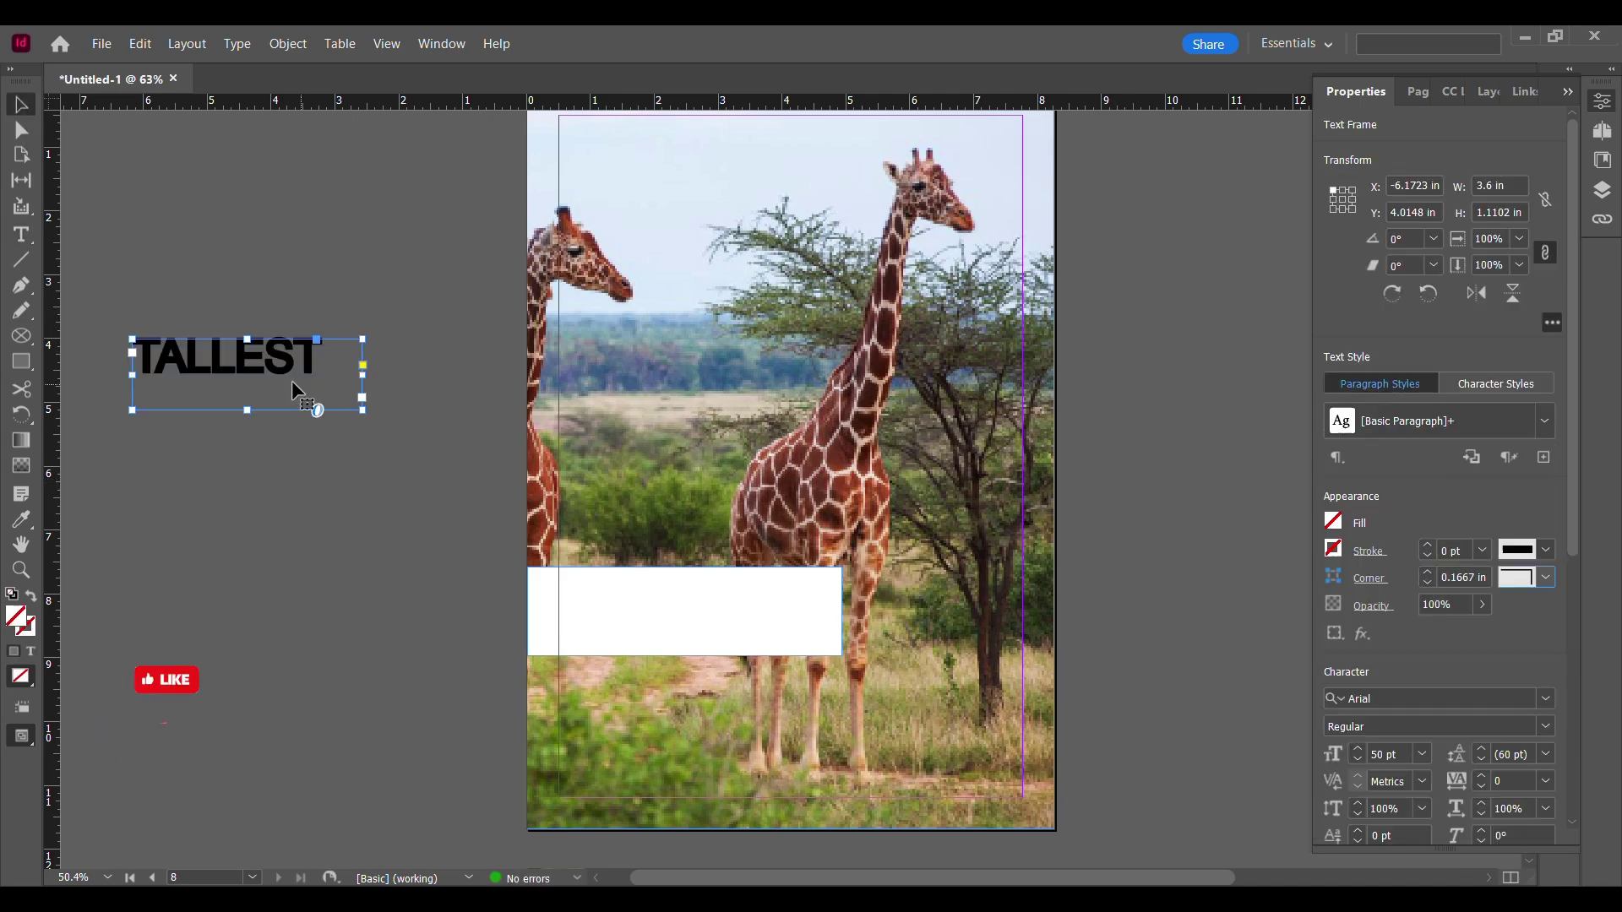
# - Move the TALLEST frame into the white rectangle on page 8, against the left margin, and shrink the frame around the text
pyautogui.moveTo(246, 365); pyautogui.dragTo(674, 620)
pyautogui.moveTo(790, 594); pyautogui.dragTo(711, 631)
pyautogui.press('Up')
pyautogui.press('Up')
pyautogui.press('Up')
# - Duplicate the TALLEST text frame directly below the original and change the copy's text to ANIMAL
pyautogui.click(322, 480)
pyautogui.click(657, 616)
pyautogui.click(417, 543)
pyautogui.doubleClick(739, 630)
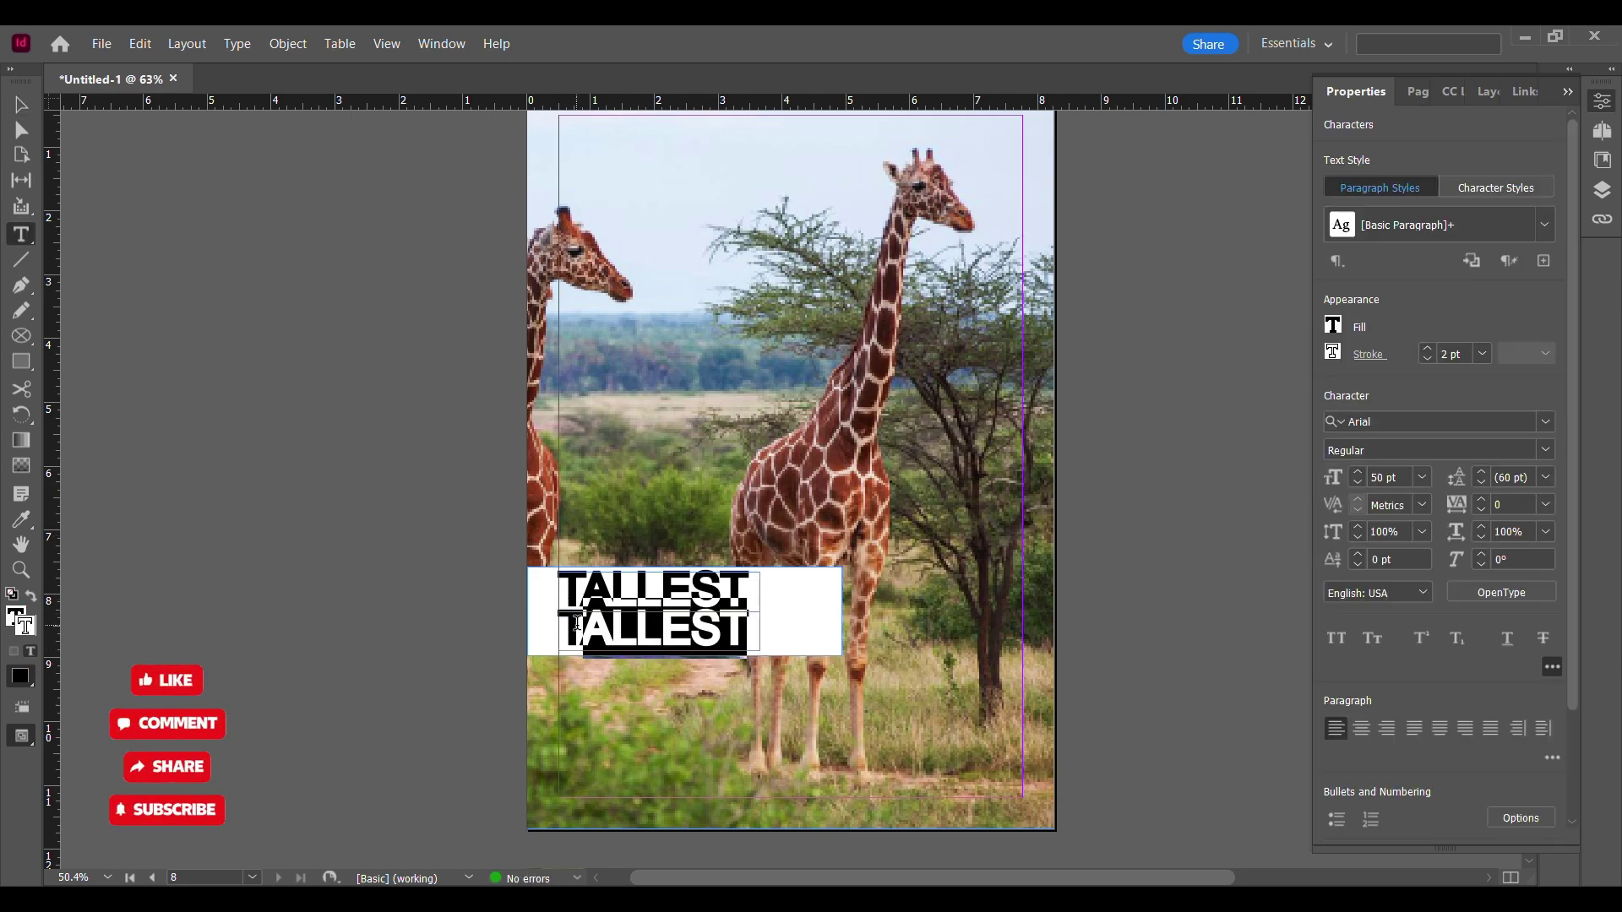
pyautogui.write('T ANIMAL')
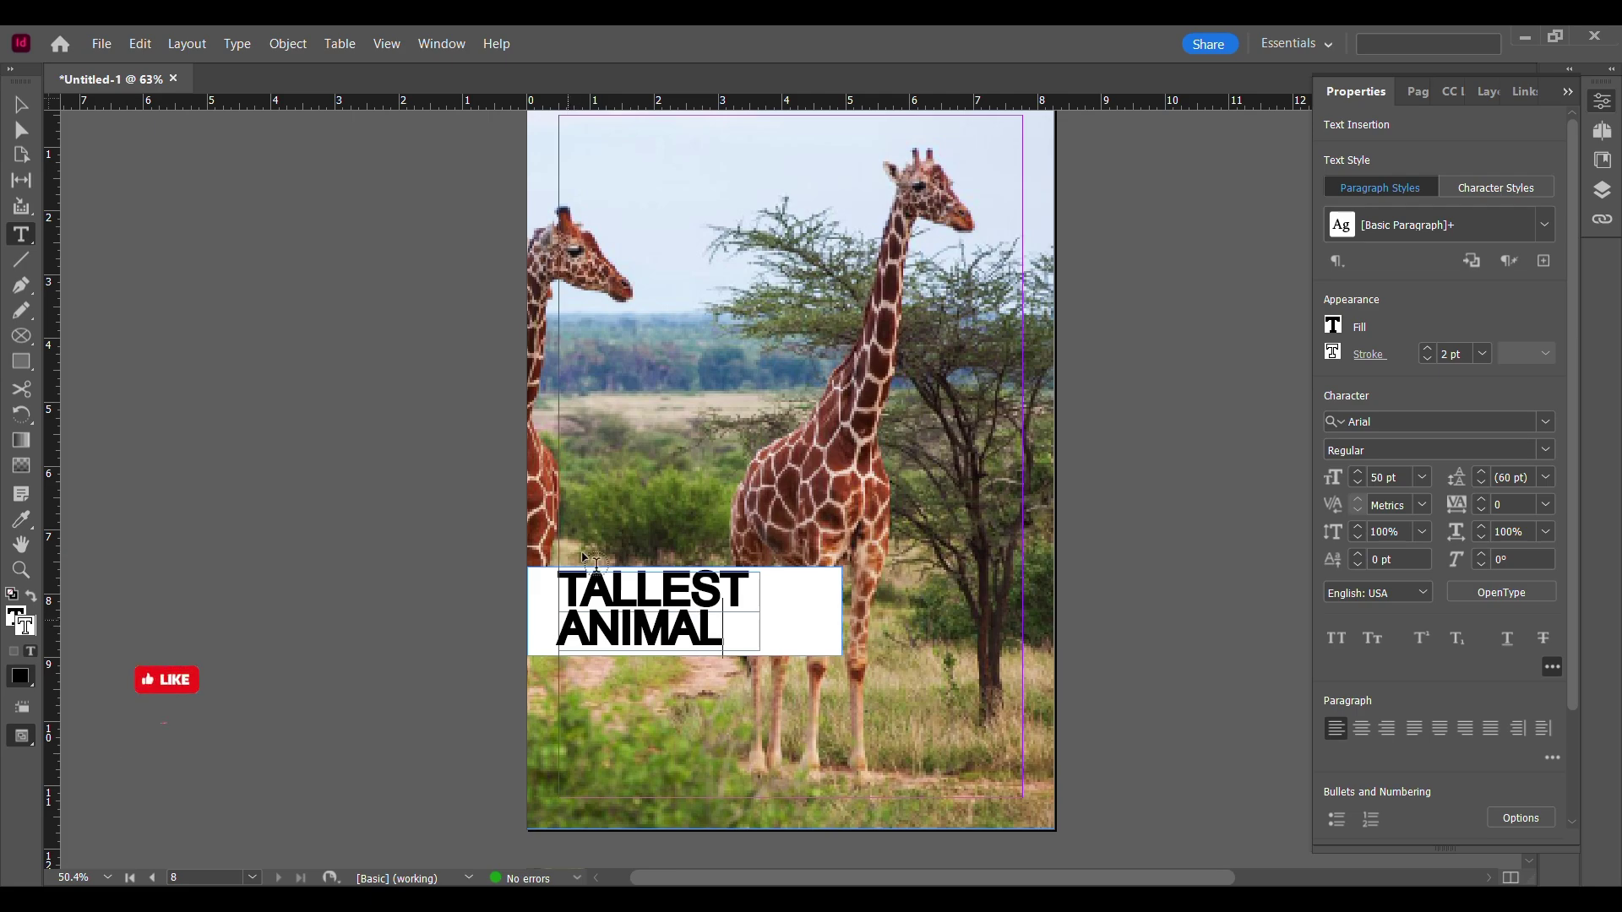
pyautogui.click(20, 105)
pyautogui.moveTo(1573, 473); pyautogui.dragTo(1574, 802)
pyautogui.click(239, 575)
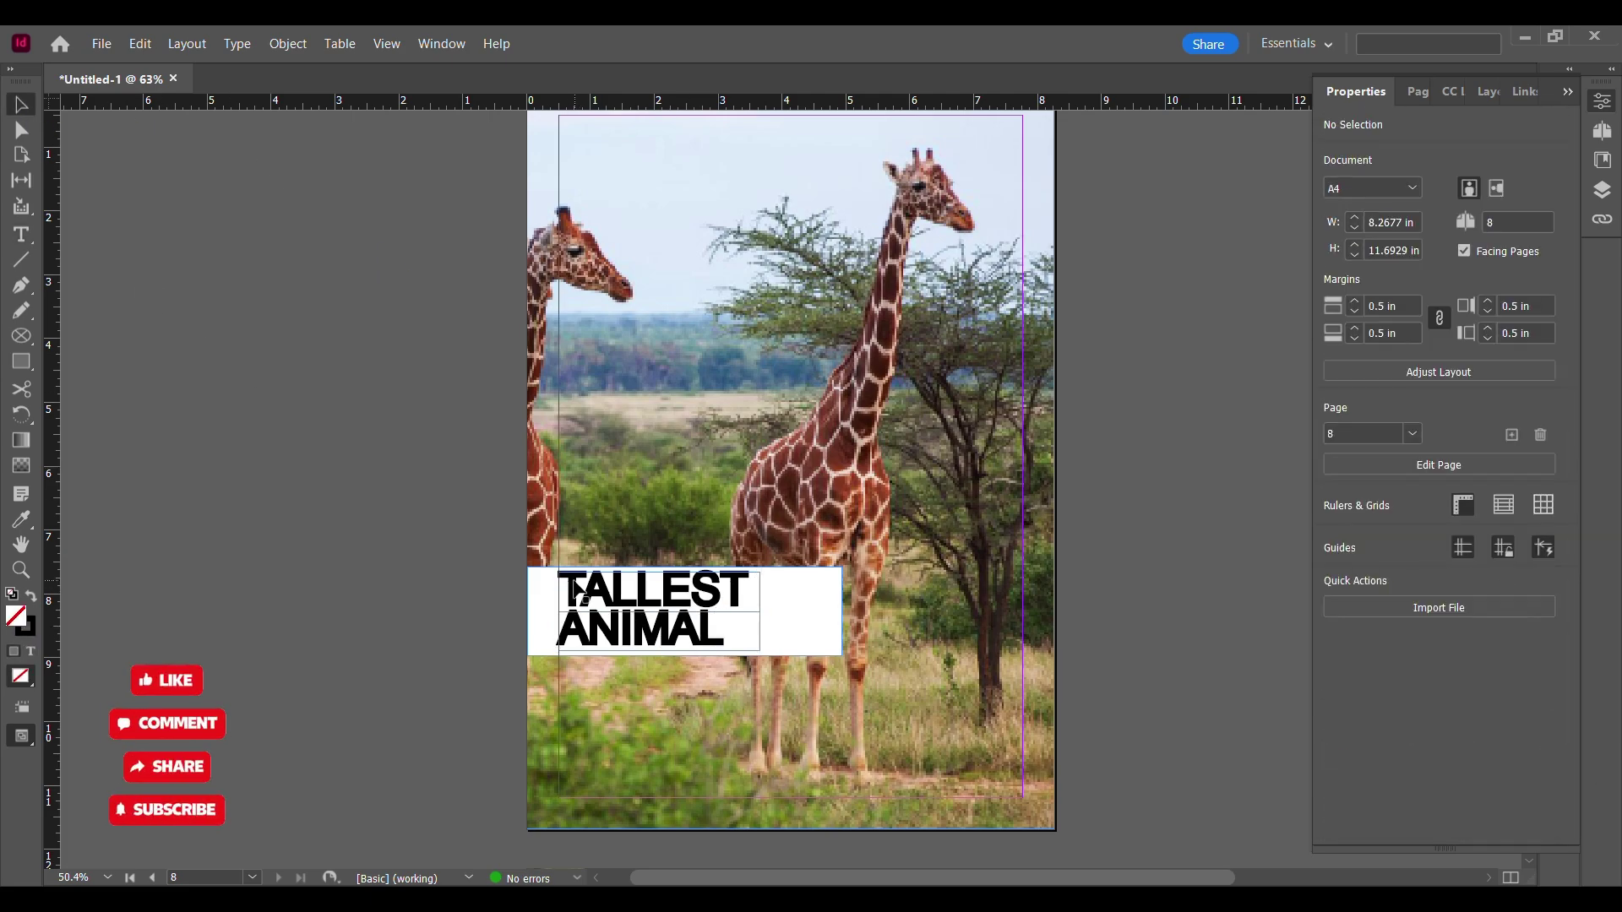
# - Try centre and right paragraph alignment on TALLEST, and return the text to left alignment
pyautogui.click(589, 596)
pyautogui.scroll(-5, 1521, 662)
pyautogui.click(1360, 510)
pyautogui.click(1385, 510)
pyautogui.click(1335, 510)
pyautogui.click(1166, 542)
# - Extend the white rectangle behind TALLEST ANIMAL downwards to a height of about 1.93 in
pyautogui.scroll(-1, 571, 643)
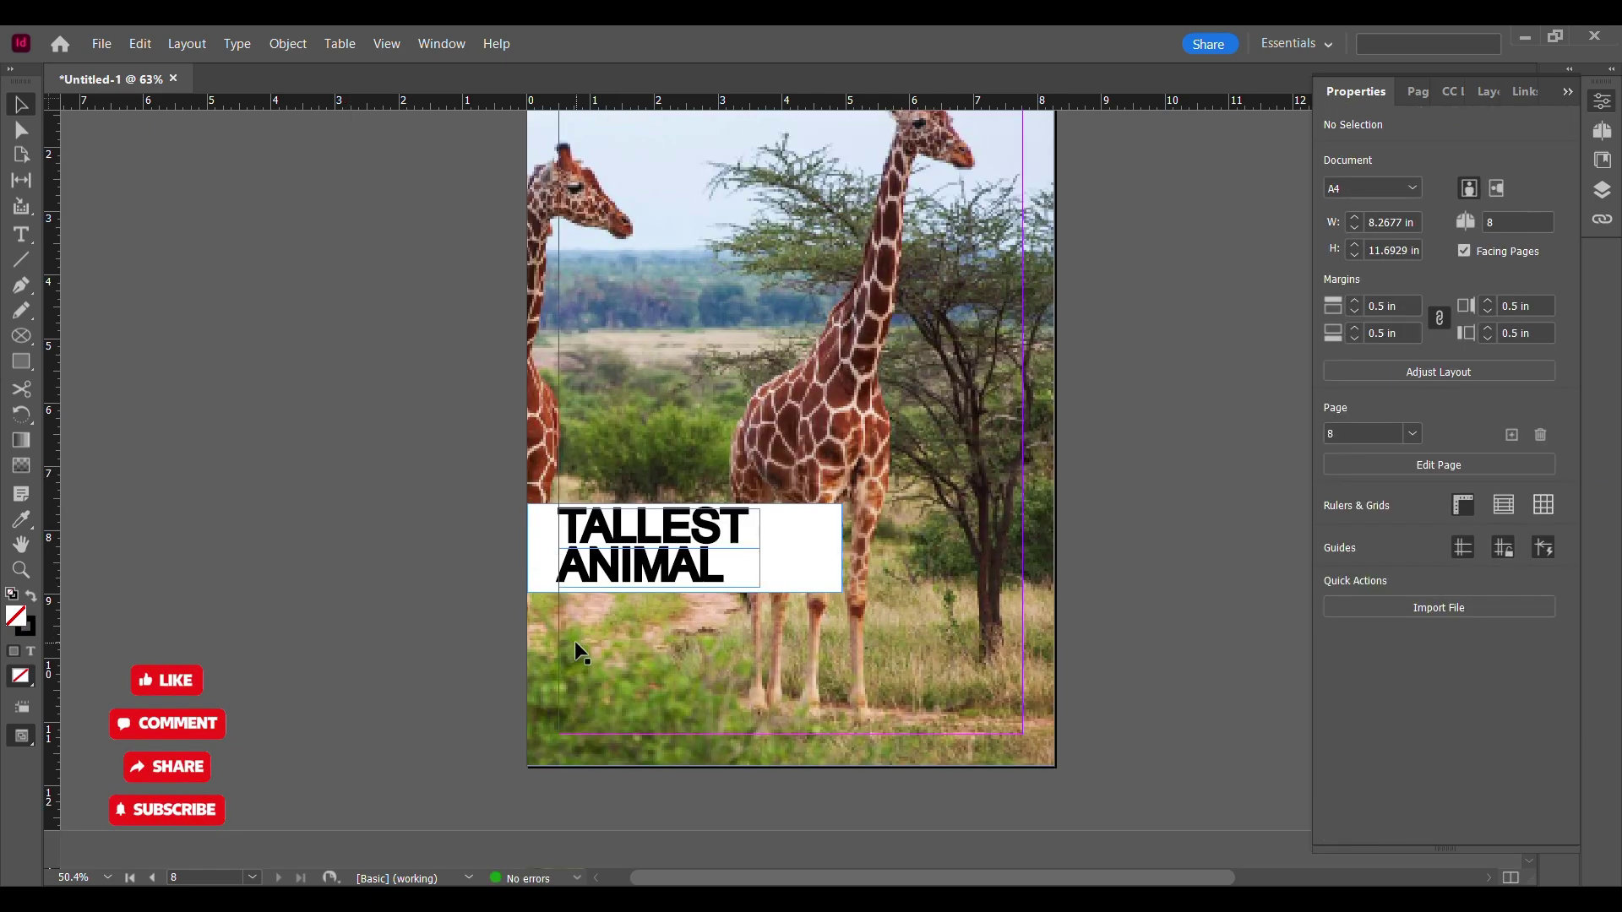
pyautogui.moveTo(684, 592); pyautogui.dragTo(686, 627)
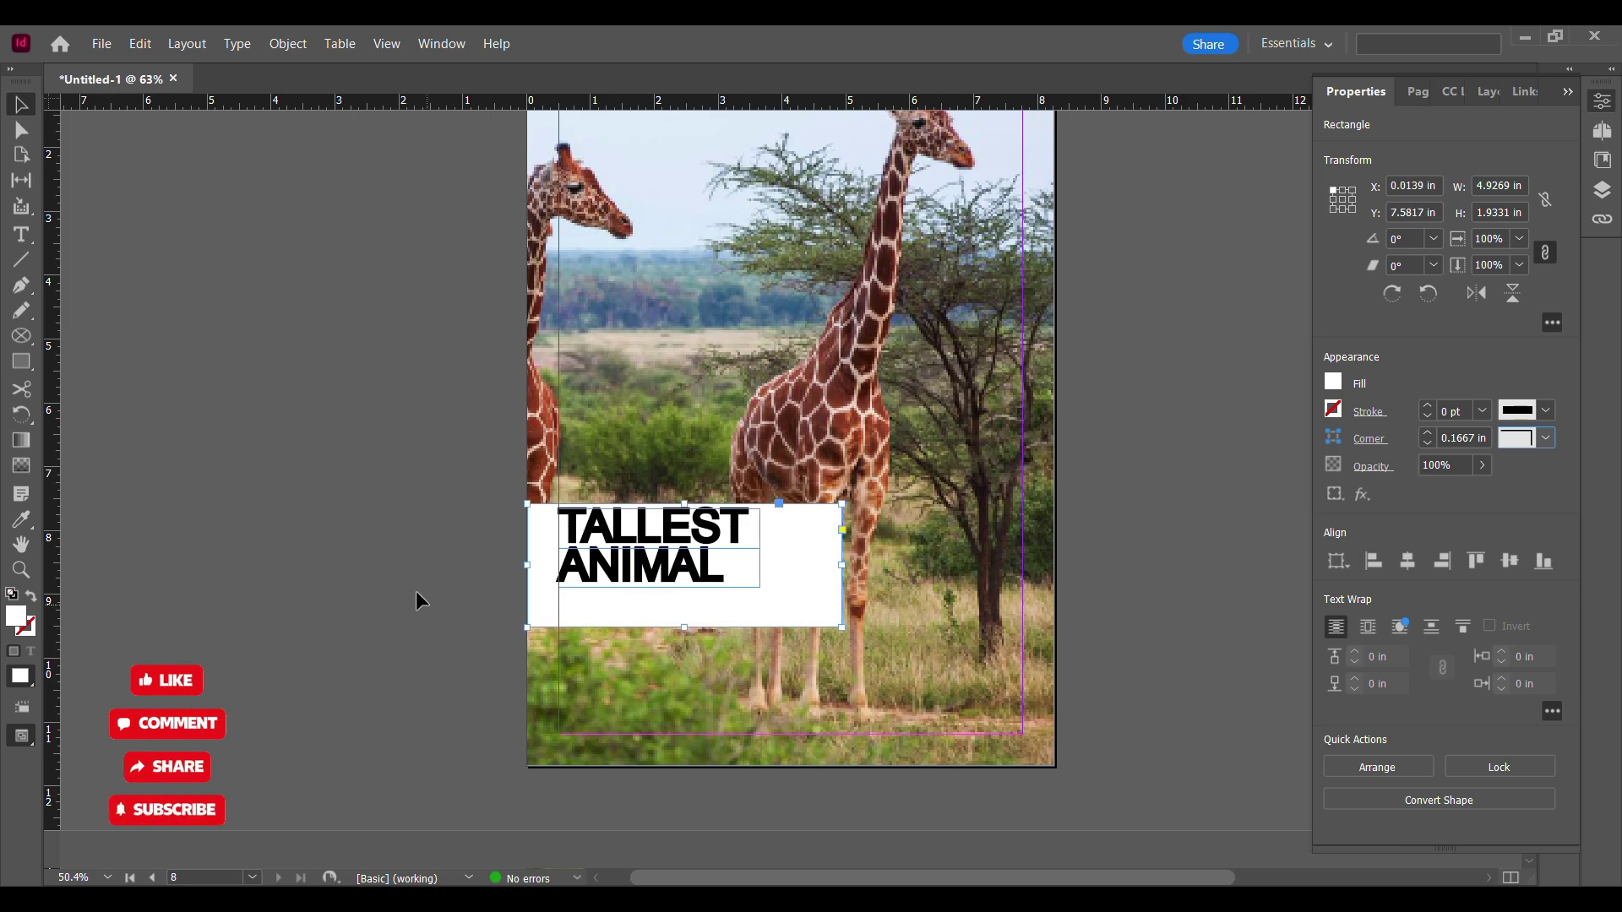
pyautogui.click(431, 619)
# - Draw a text frame on the pasteboard beside page 8 and enter IN THE WORLD
pyautogui.click(21, 235)
pyautogui.moveTo(201, 562); pyautogui.dragTo(446, 606)
pyautogui.write('IN THE WORLD')
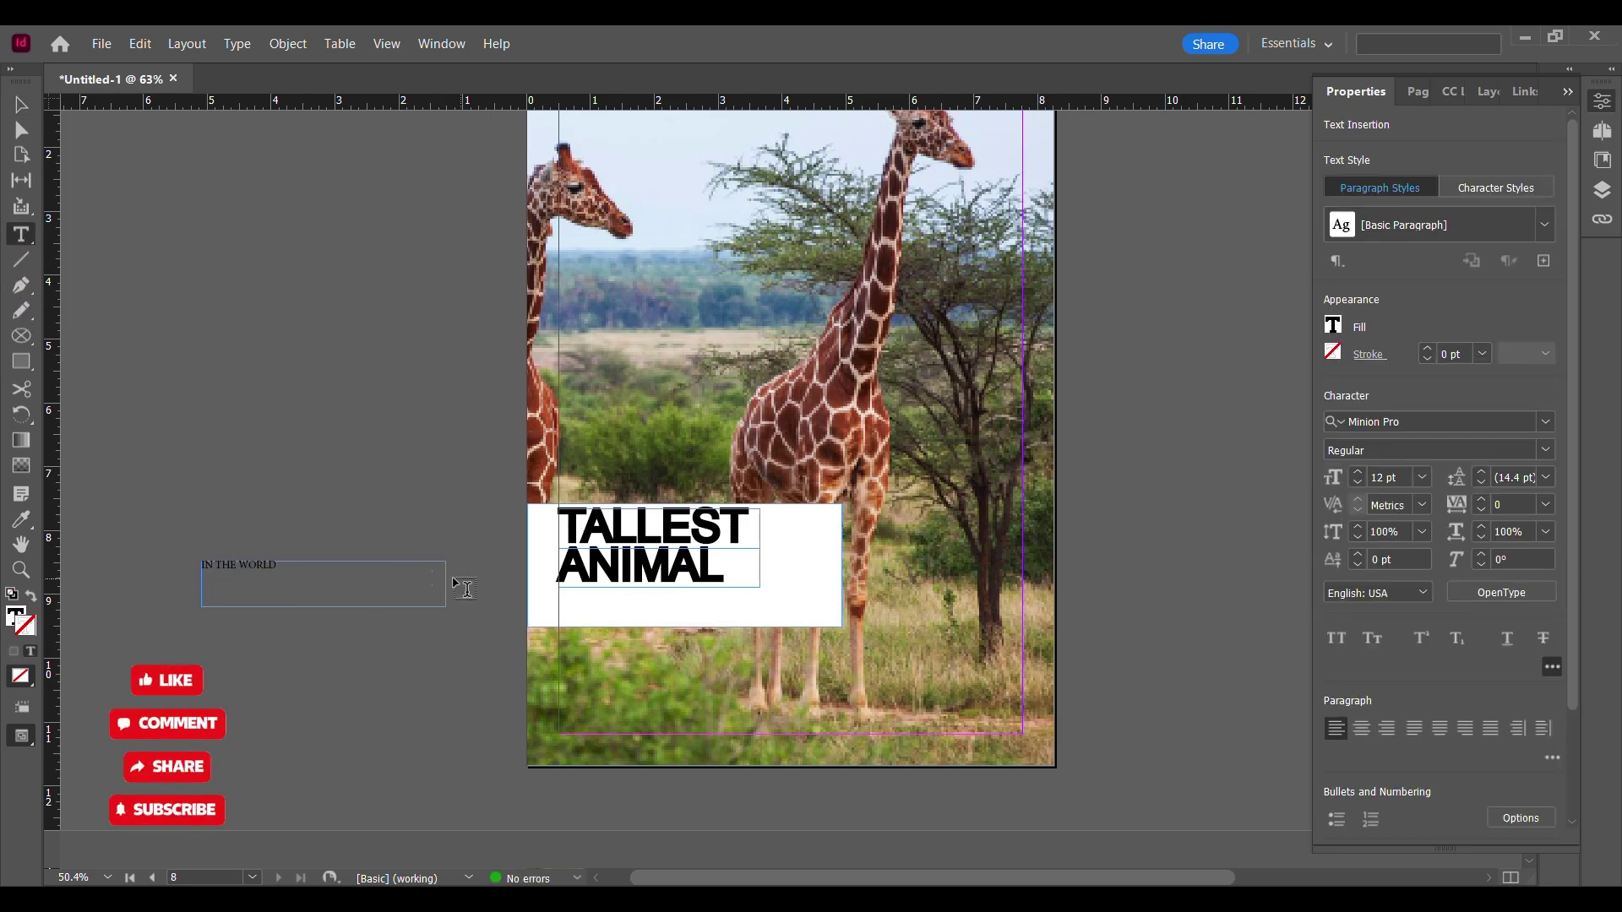
# - Set IN THE WORLD in Arial at 24 pt with a Registration fill
pyautogui.moveTo(224, 564); pyautogui.dragTo(203, 564)
pyautogui.click(1357, 474)
pyautogui.click(1357, 474)
pyautogui.click(1357, 474)
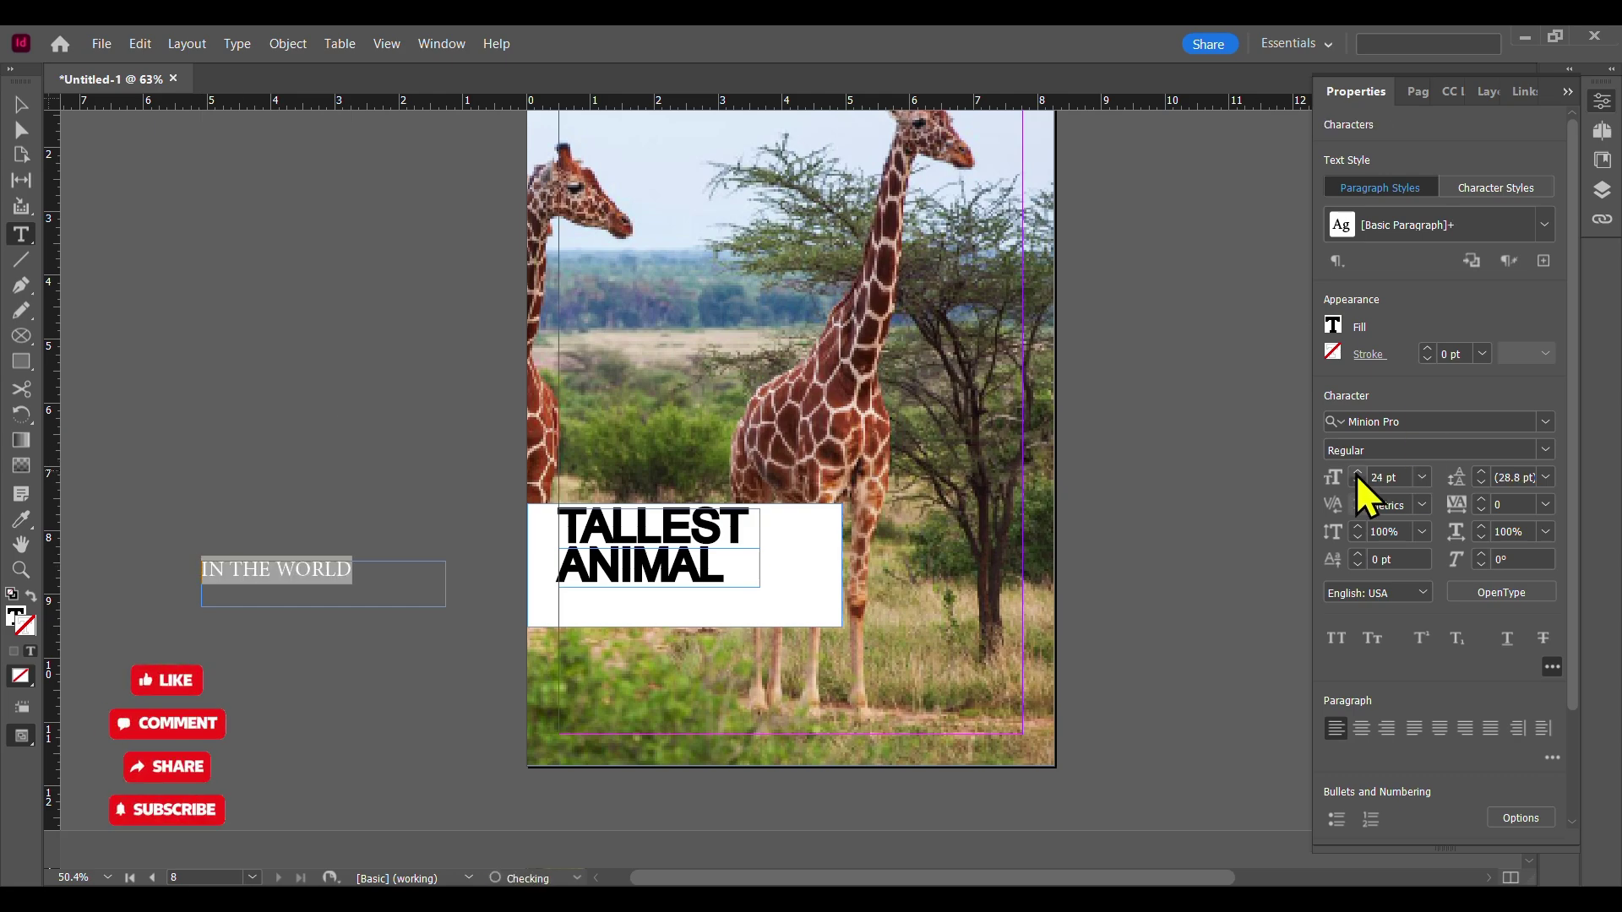
pyautogui.click(1545, 421)
pyautogui.scroll(-5, 1428, 676)
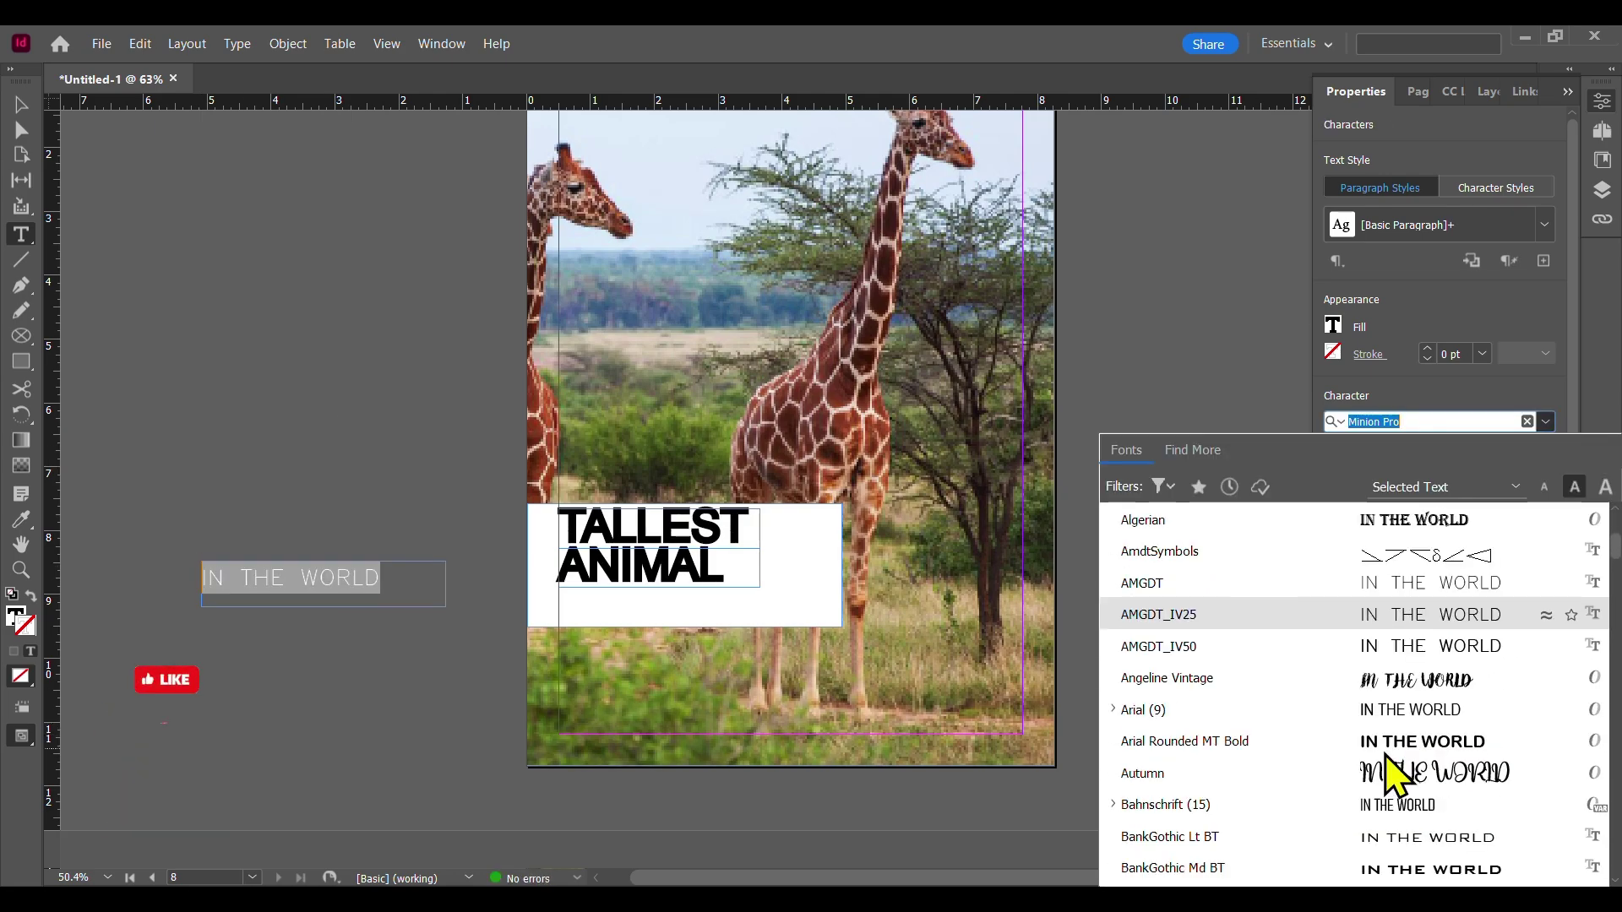
pyautogui.scroll(1, 1377, 764)
pyautogui.click(1394, 773)
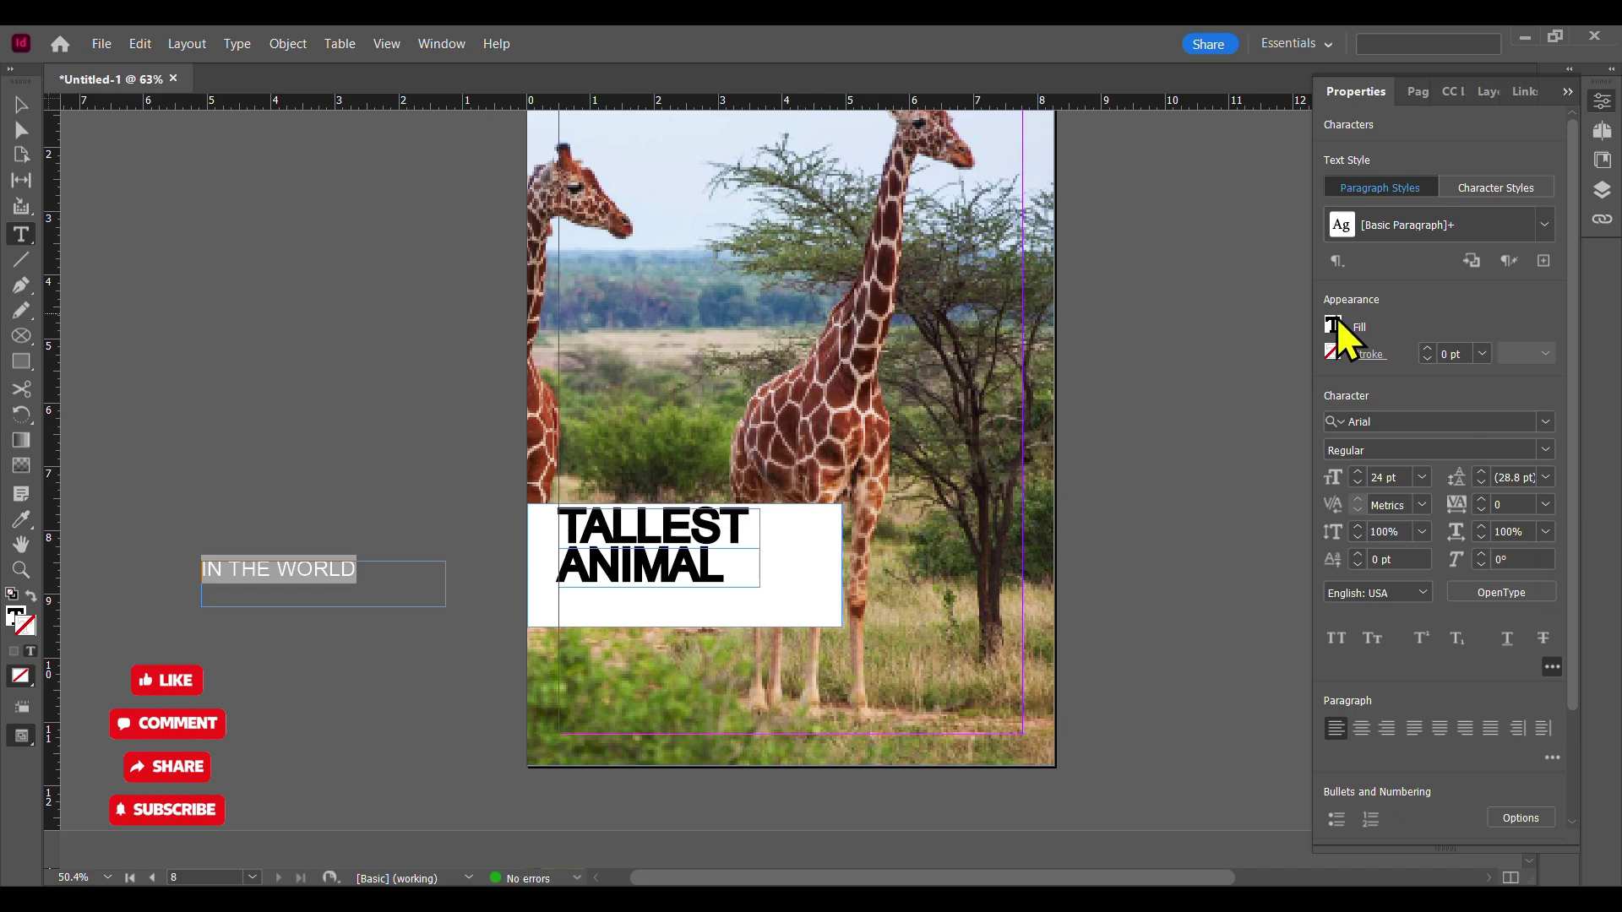
pyautogui.click(1335, 325)
pyautogui.click(1119, 490)
# - Shrink the IN THE WORLD frame around its text and move it beneath ANIMAL in the white rectangle, against the left margin
pyautogui.click(23, 108)
pyautogui.click(22, 109)
pyautogui.moveTo(323, 608); pyautogui.dragTo(320, 587)
pyautogui.moveTo(446, 574); pyautogui.dragTo(379, 574)
pyautogui.moveTo(340, 567); pyautogui.dragTo(691, 604)
pyautogui.click(399, 548)
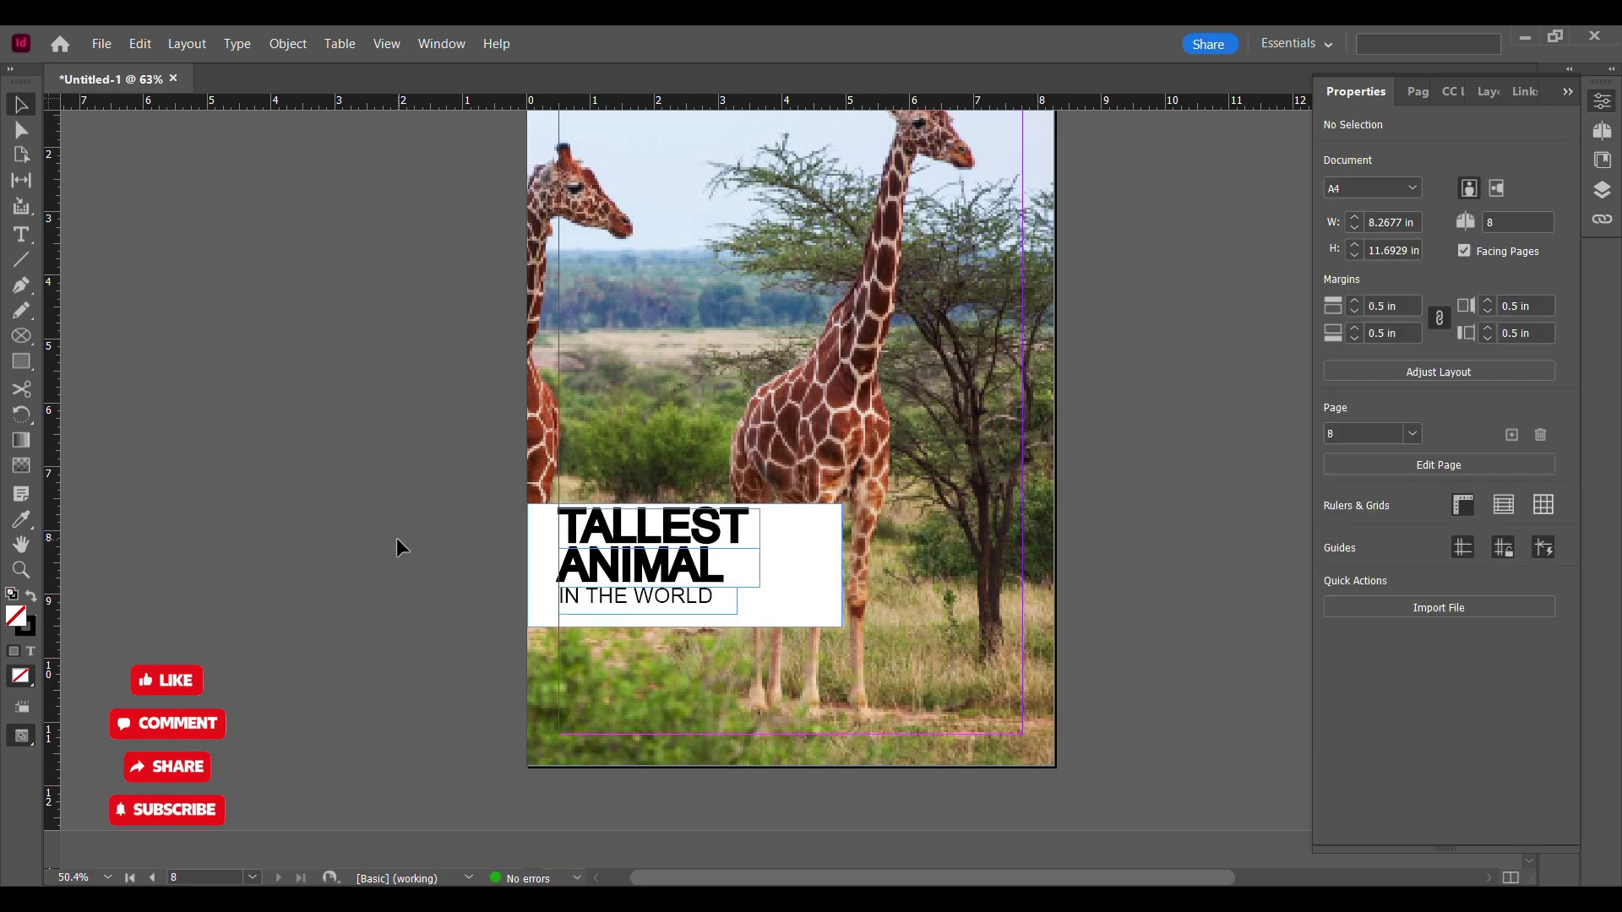
pyautogui.click(575, 596)
pyautogui.keyDown('shift'); pyautogui.click(623, 538); pyautogui.keyUp('shift')
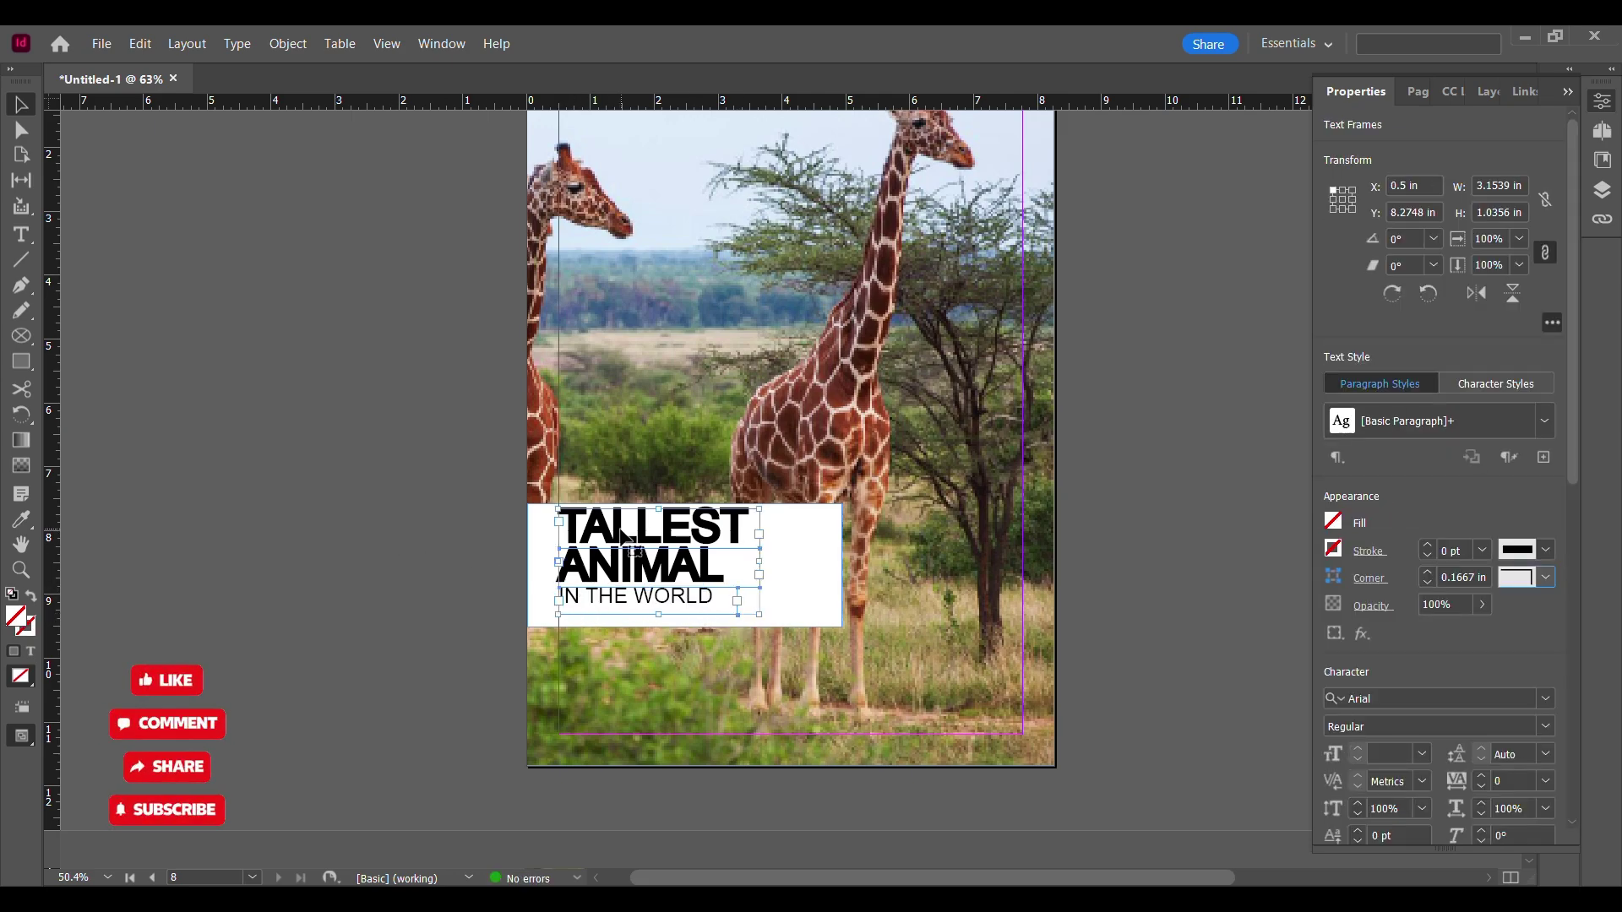
pyautogui.moveTo(1573, 498); pyautogui.dragTo(1573, 674)
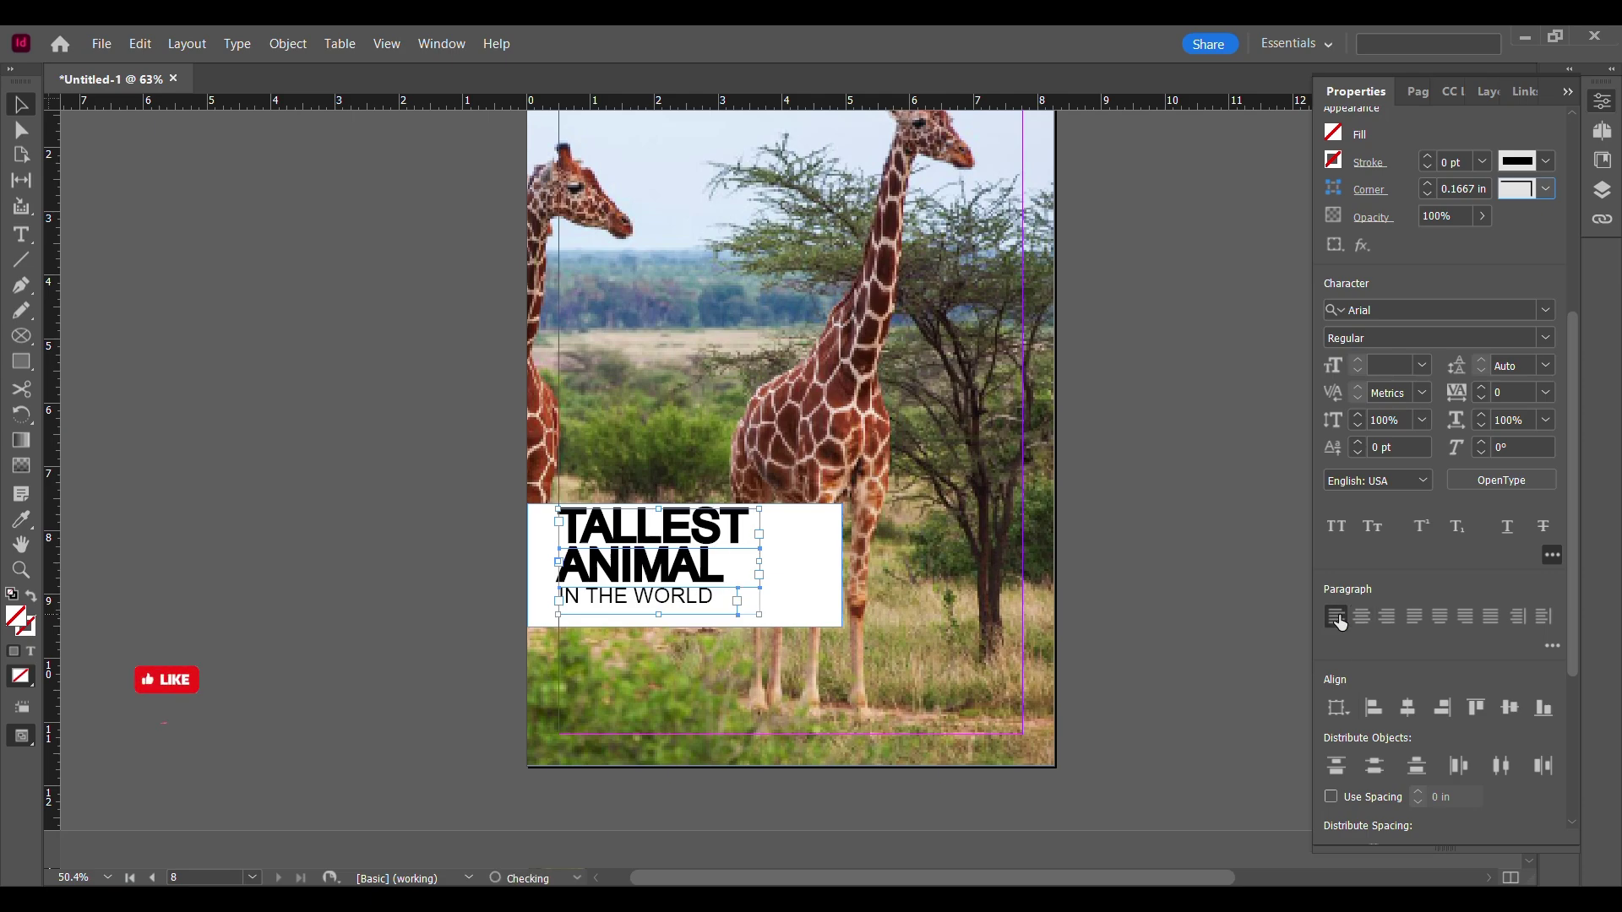
pyautogui.click(378, 492)
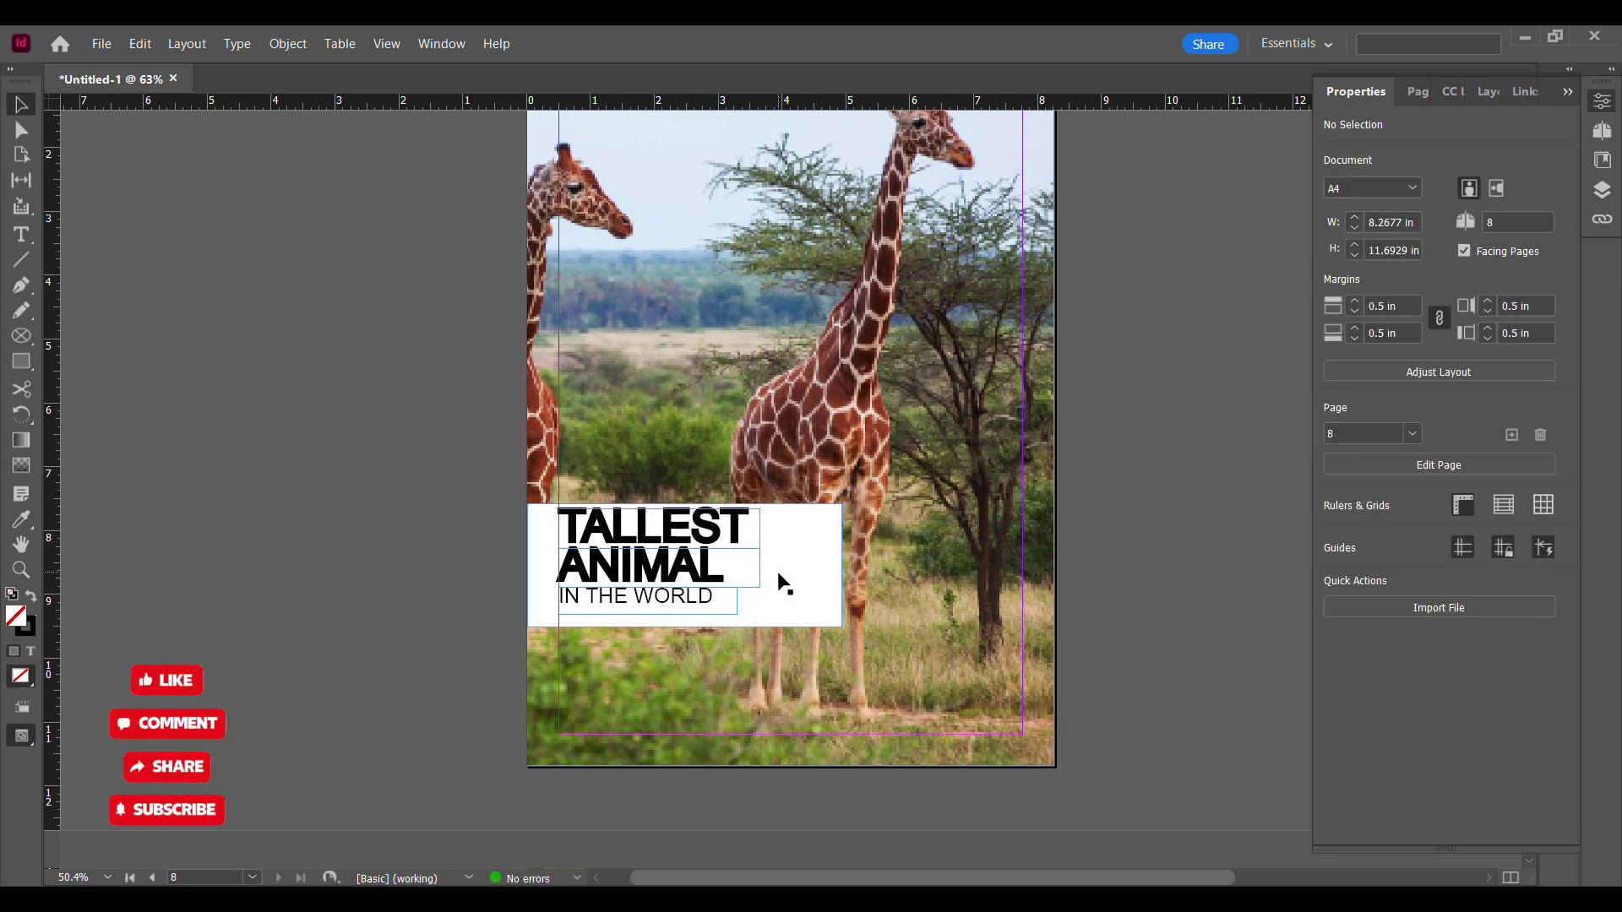
# - Duplicate the white rectangle at the page's bottom edge, reduce its height to about 1.76 in, widen it and fit it into the bottom-right corner
pyautogui.moveTo(797, 592); pyautogui.dragTo(795, 719)
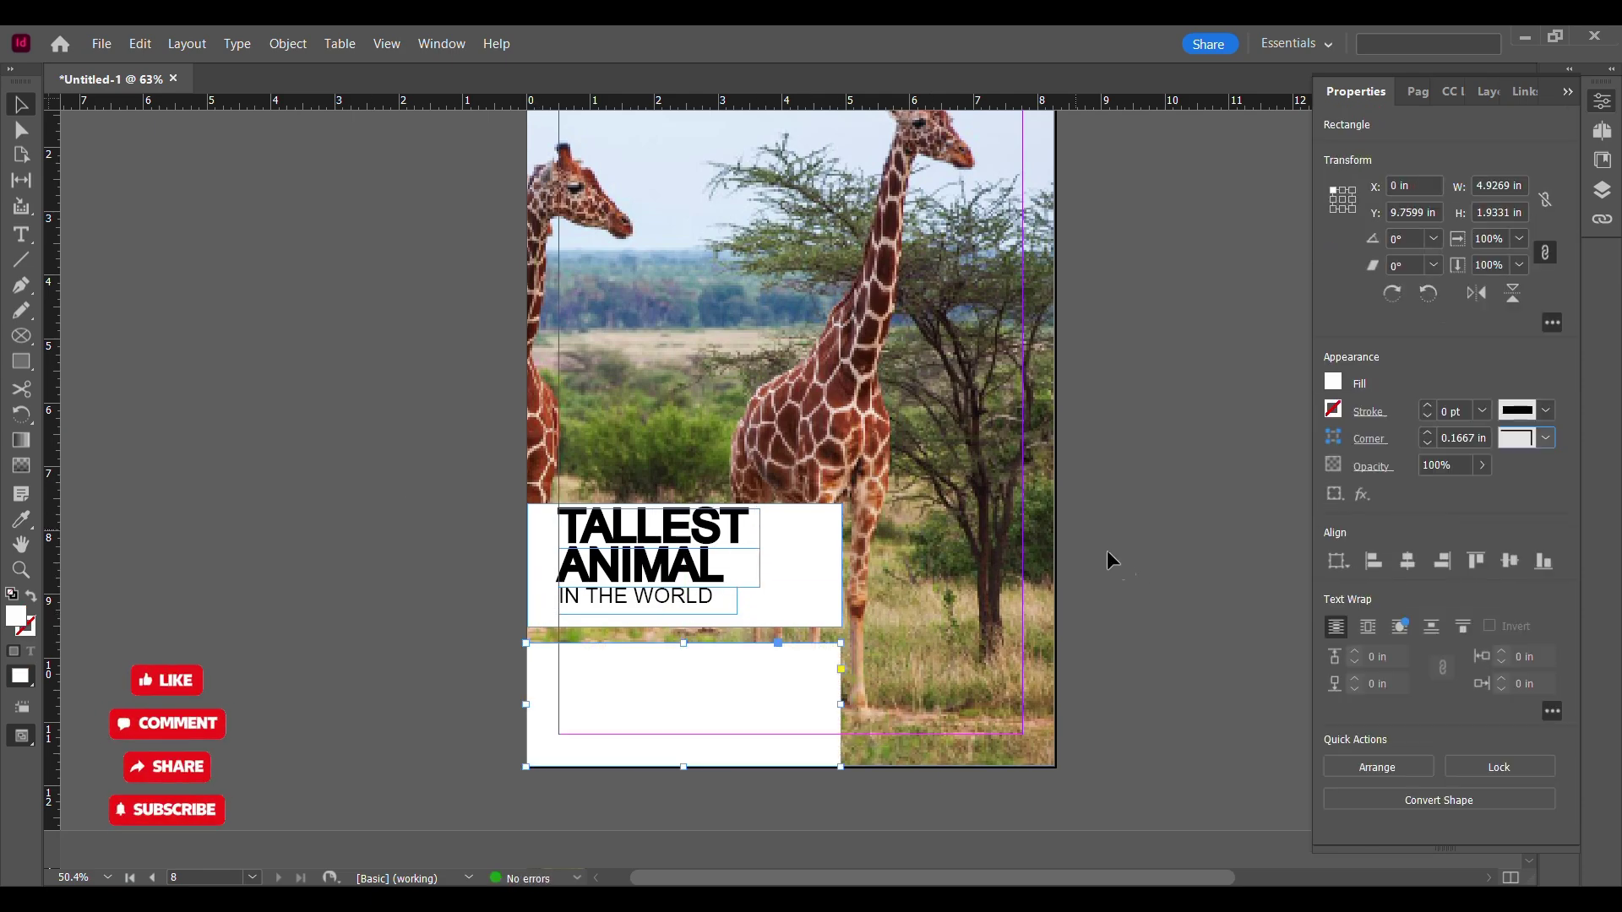
pyautogui.moveTo(684, 642); pyautogui.dragTo(684, 654)
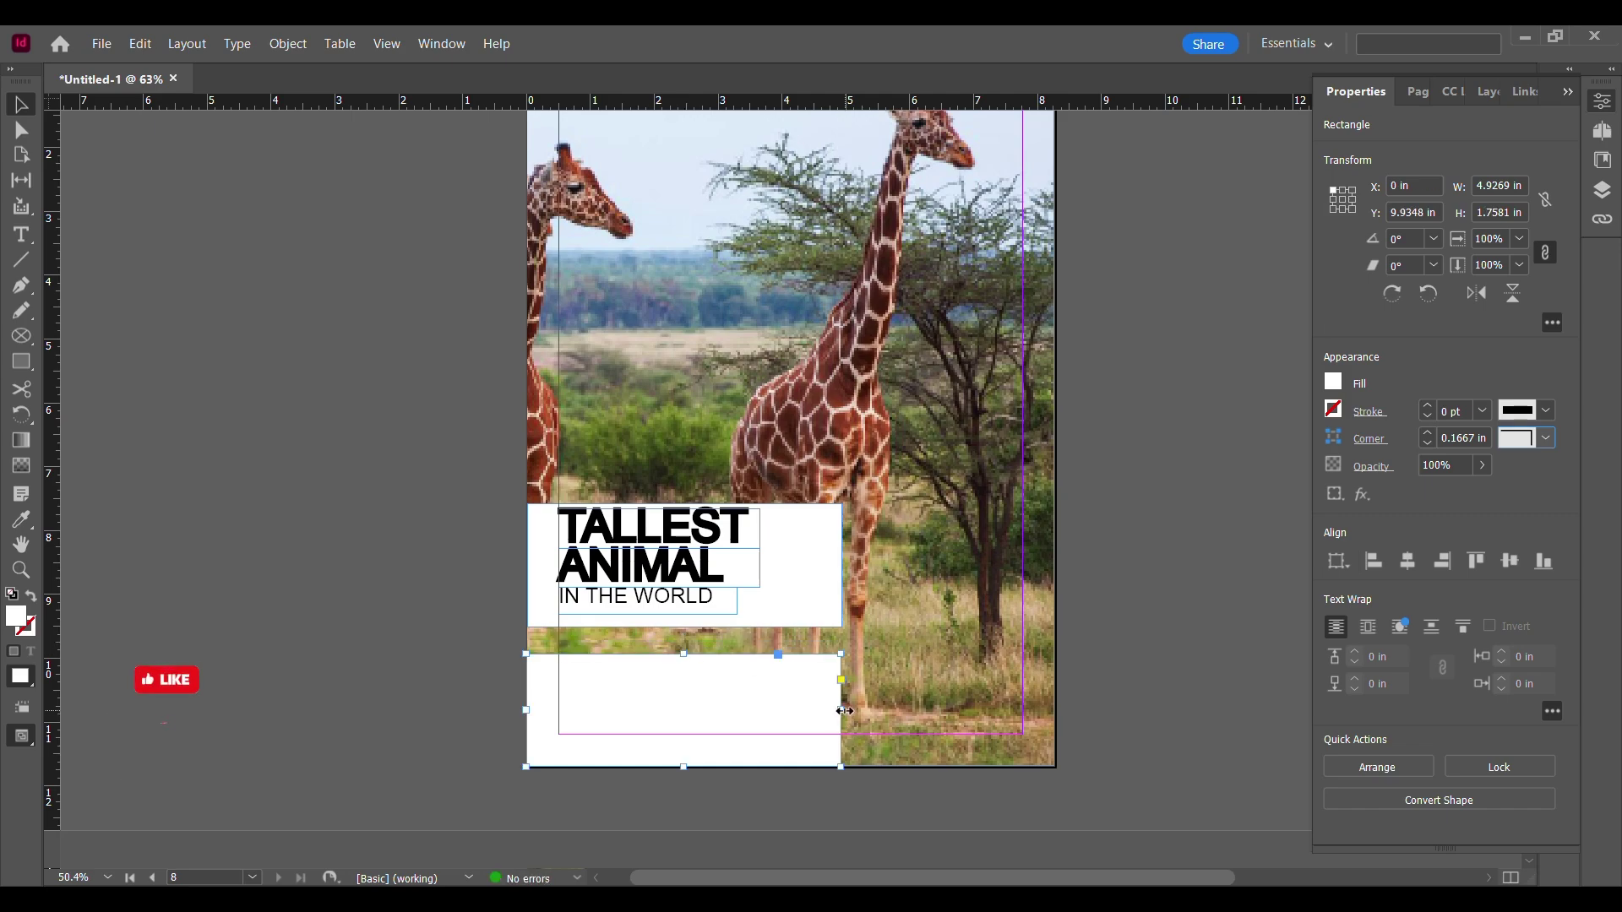
pyautogui.moveTo(758, 712); pyautogui.dragTo(940, 708)
pyautogui.moveTo(740, 710); pyautogui.dragTo(1012, 724)
pyautogui.click(1107, 630)
# - Draw a text frame in the white rectangle in the page's bottom-right corner, paste the giraffe description and set it in Arial at 19 pt
pyautogui.click(21, 236)
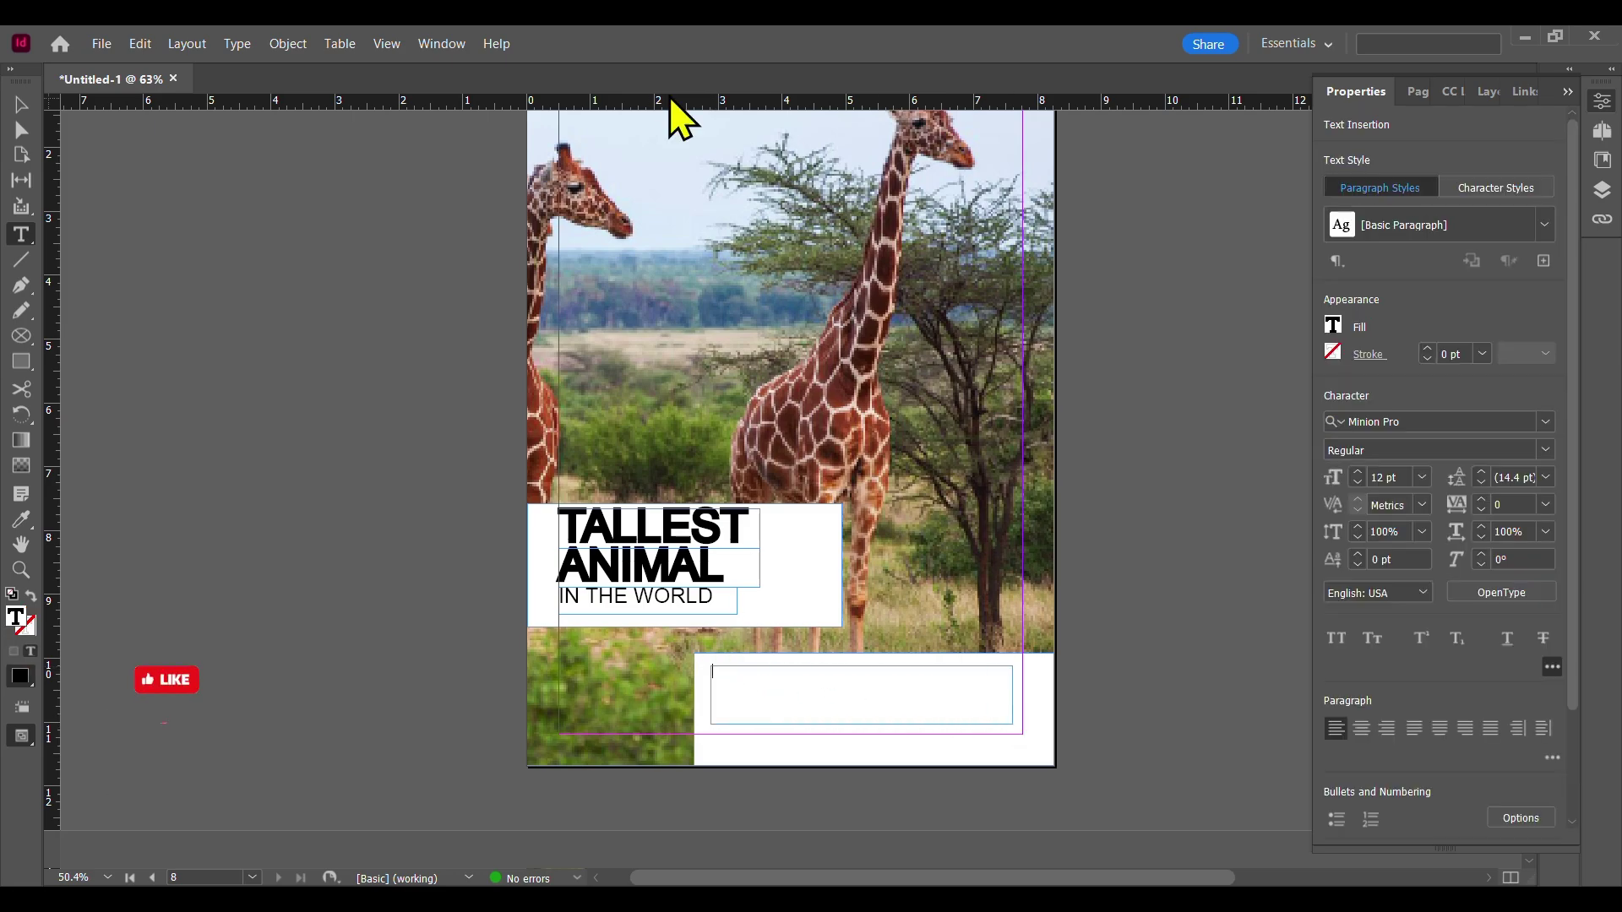
pyautogui.hotkey('ctrl', 'v')
pyautogui.moveTo(841, 682); pyautogui.dragTo(711, 670)
pyautogui.click(1546, 421)
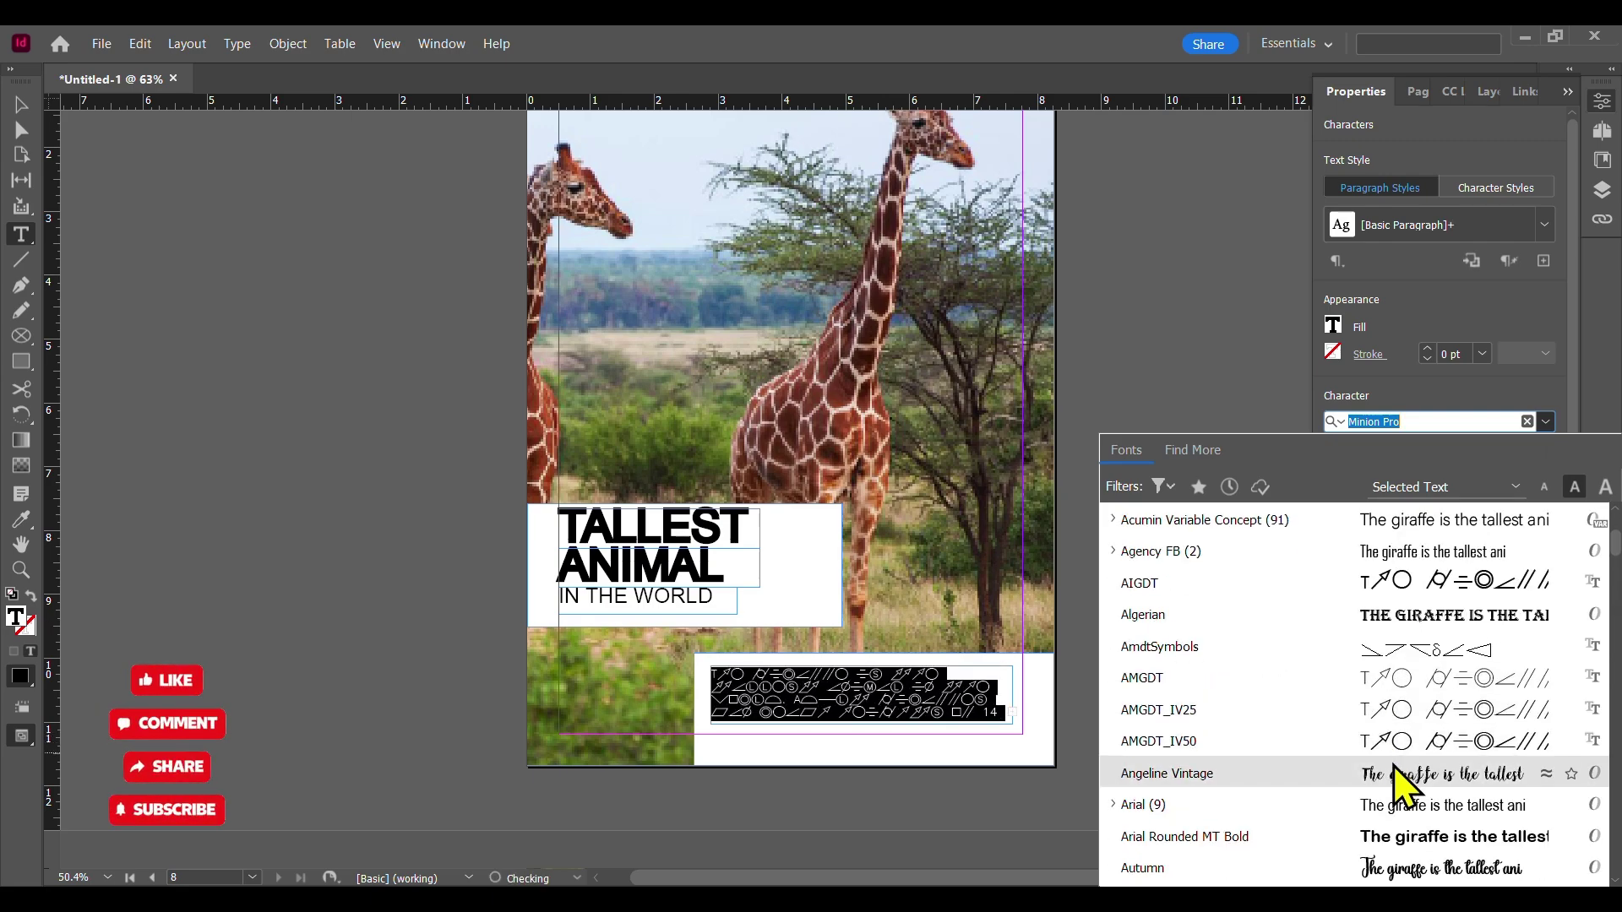
pyautogui.click(1312, 807)
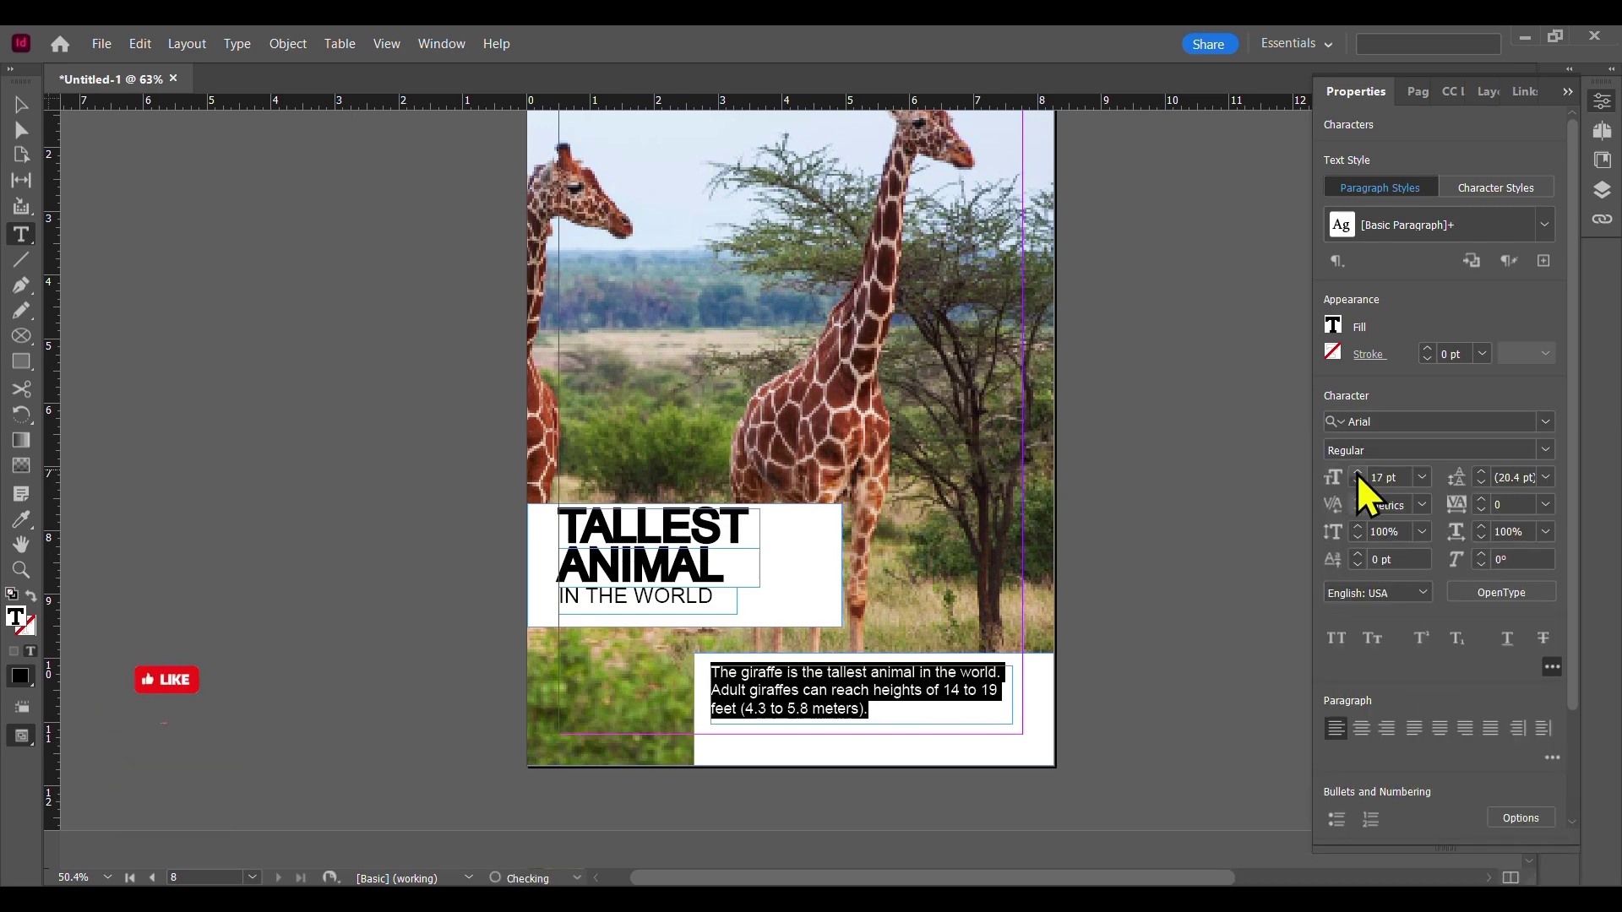
pyautogui.click(1358, 474)
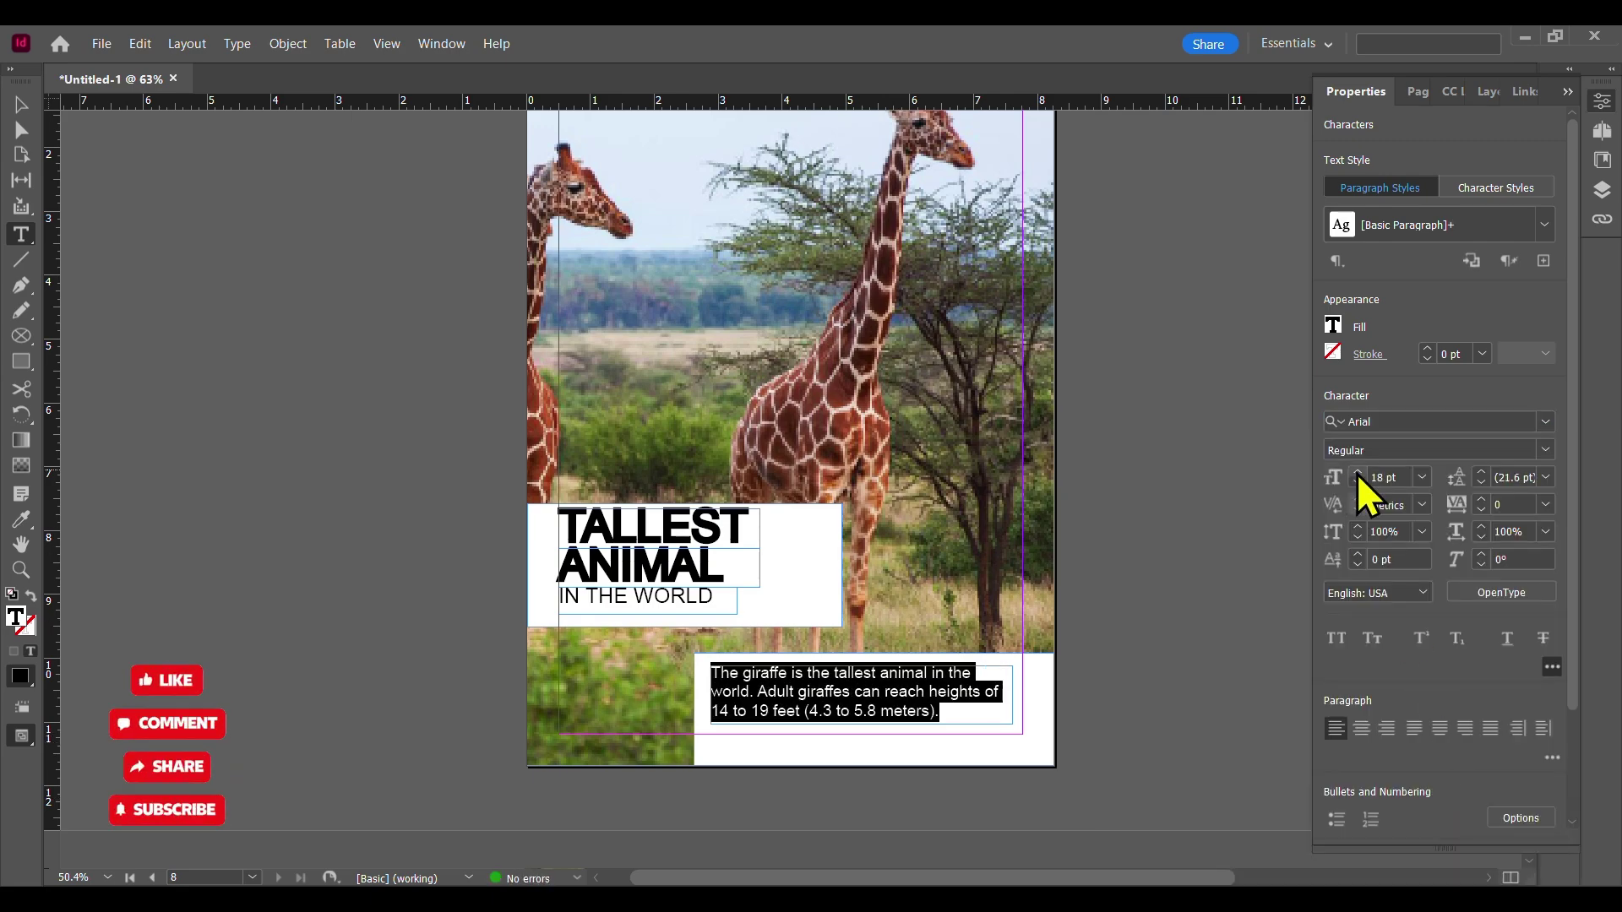
pyautogui.click(1358, 474)
pyautogui.click(21, 104)
pyautogui.click(293, 538)
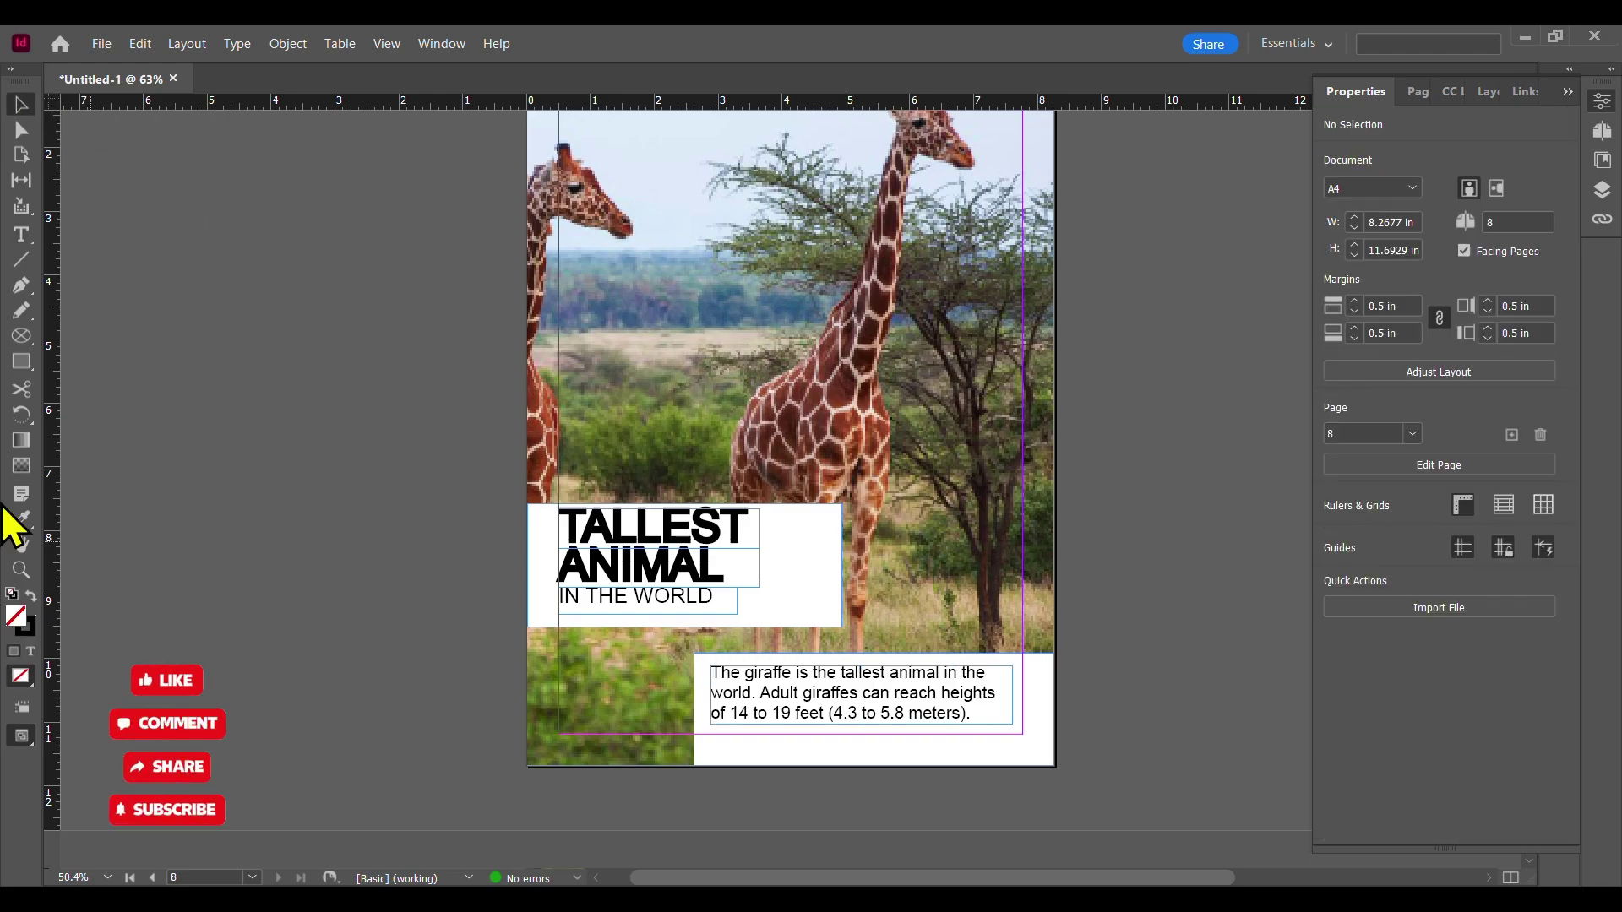